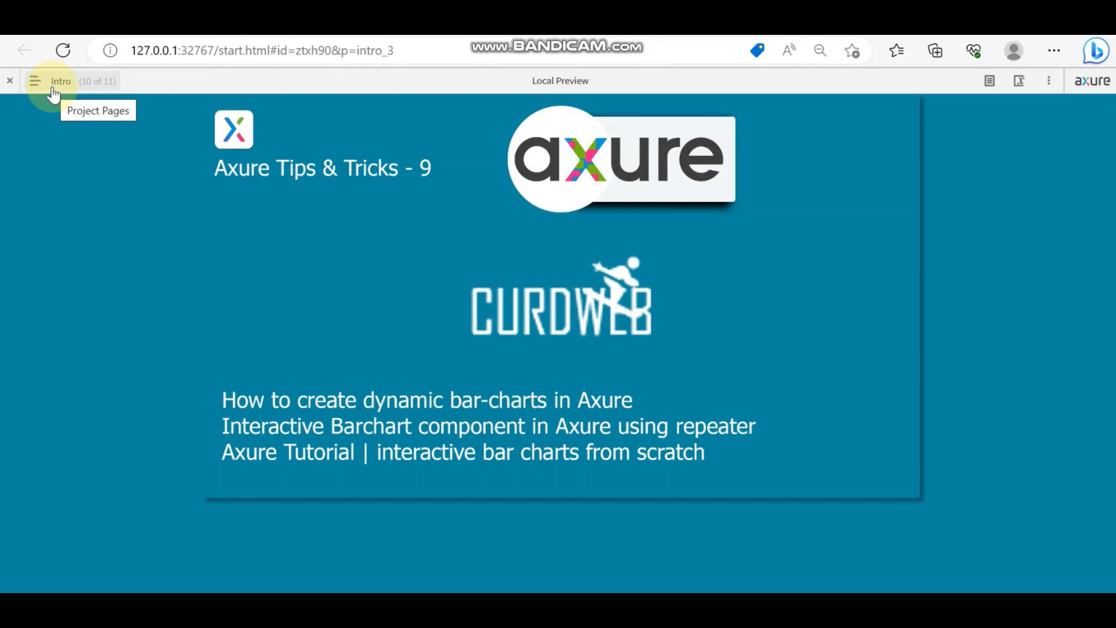
# - Open the Bar Chart page of the Axure Tricks 9 preview and hide the project page list
pyautogui.click(53, 93)
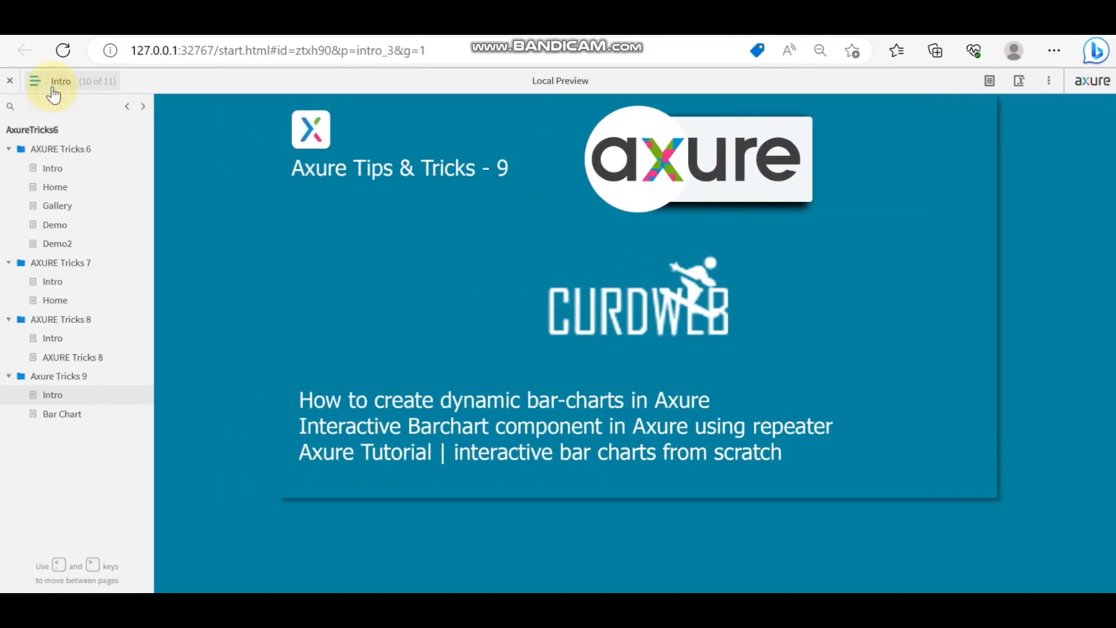
pyautogui.click(65, 414)
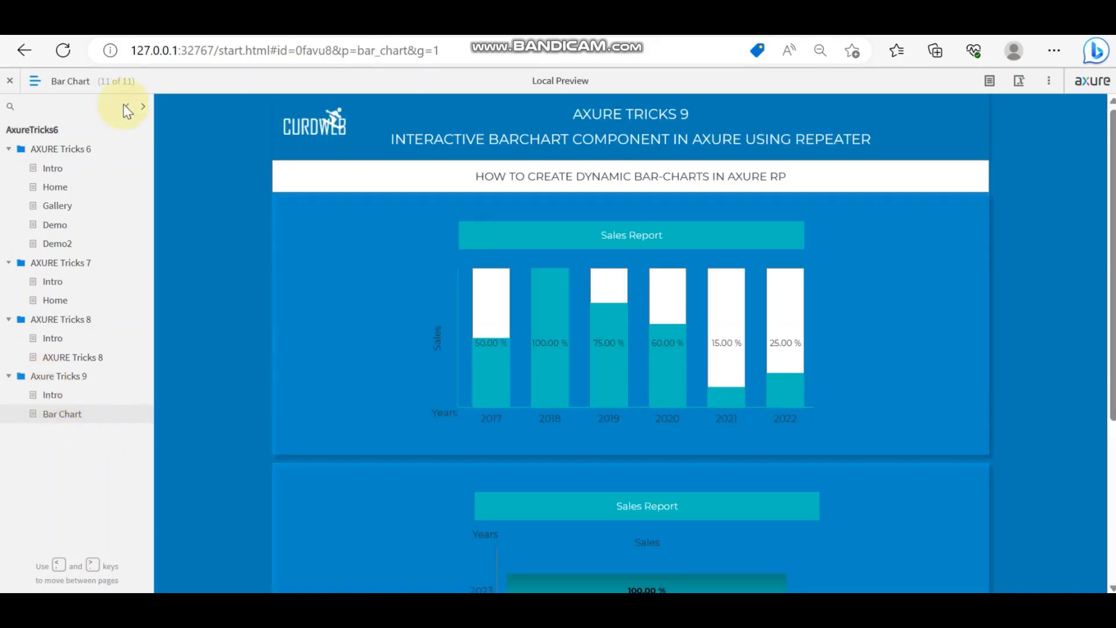
pyautogui.click(35, 81)
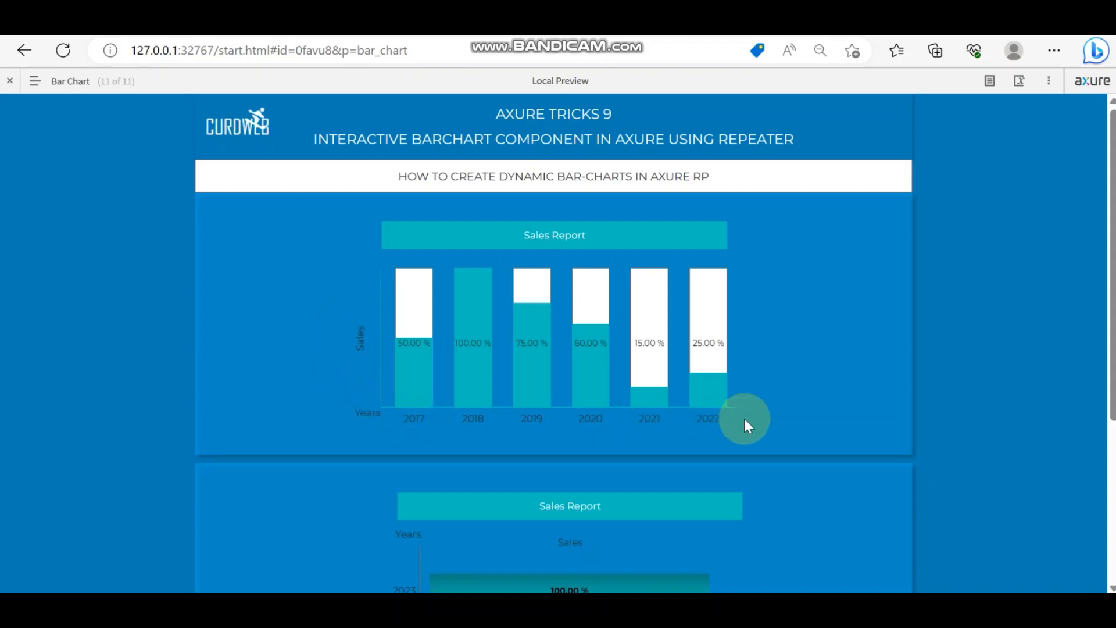
# - Examine the vertical and horizontal Sales Report bar charts, including how individual bars respond to interaction
pyautogui.click(410, 353)
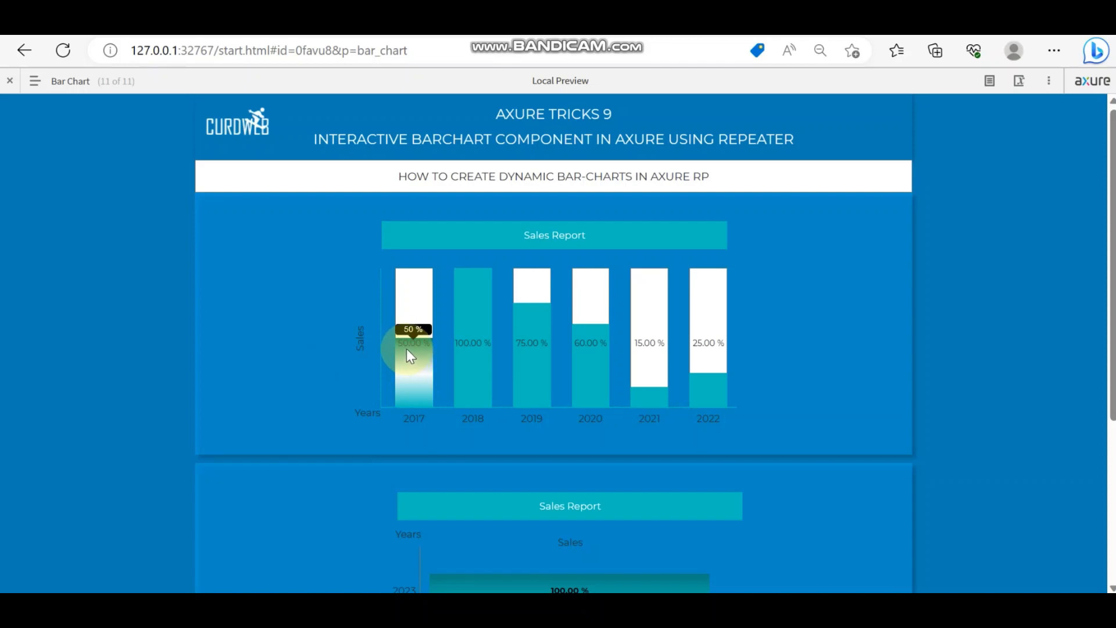
pyautogui.click(479, 358)
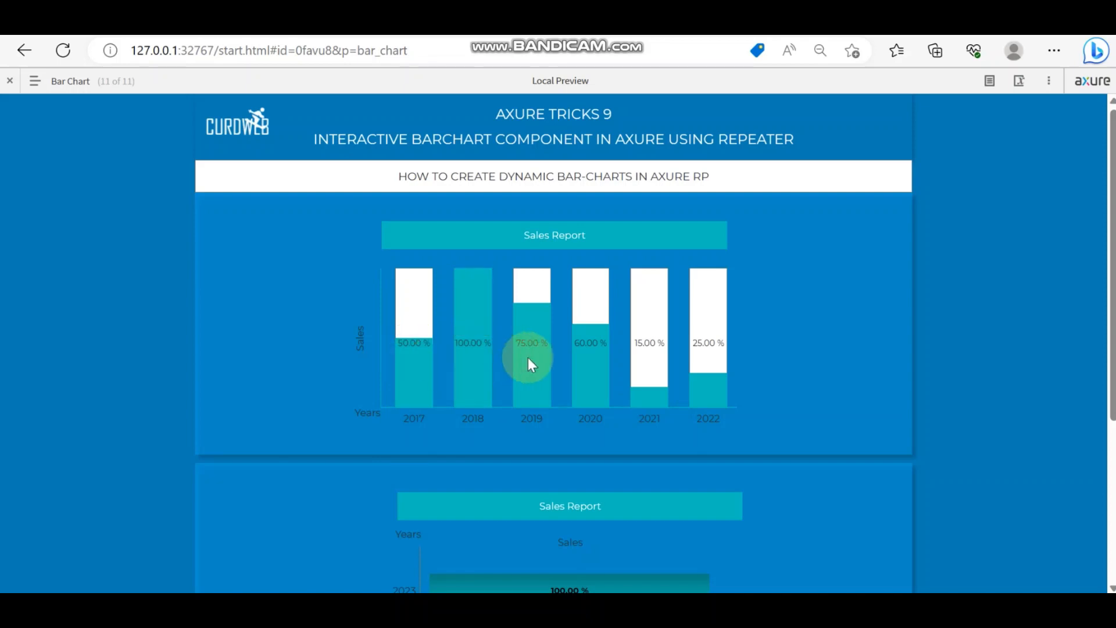
pyautogui.scroll(-4, 724, 285)
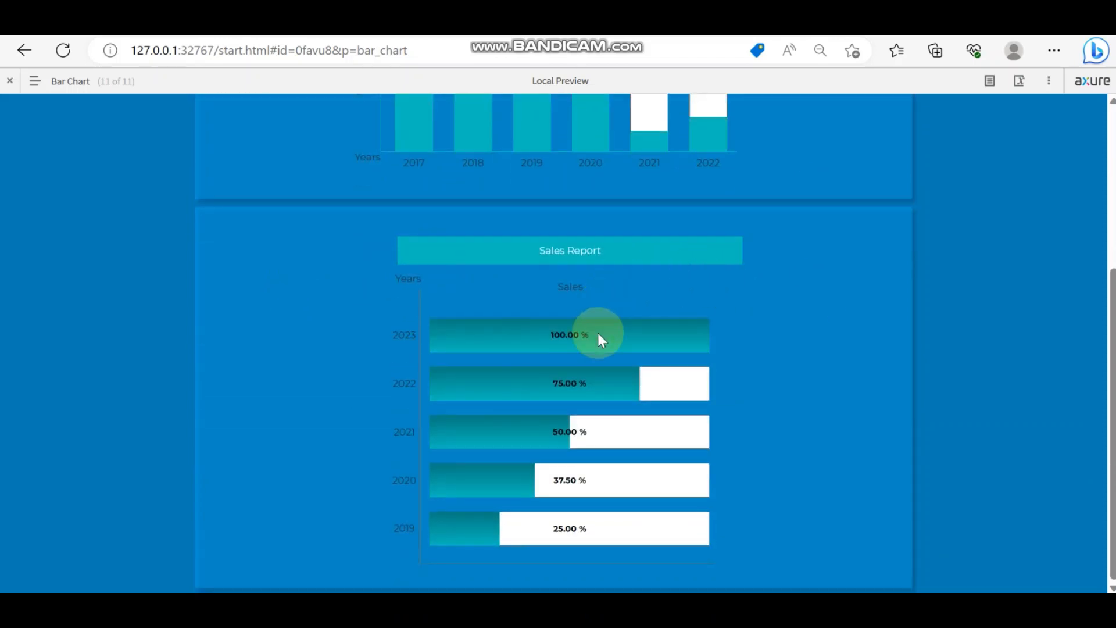
pyautogui.scroll(4, 698, 332)
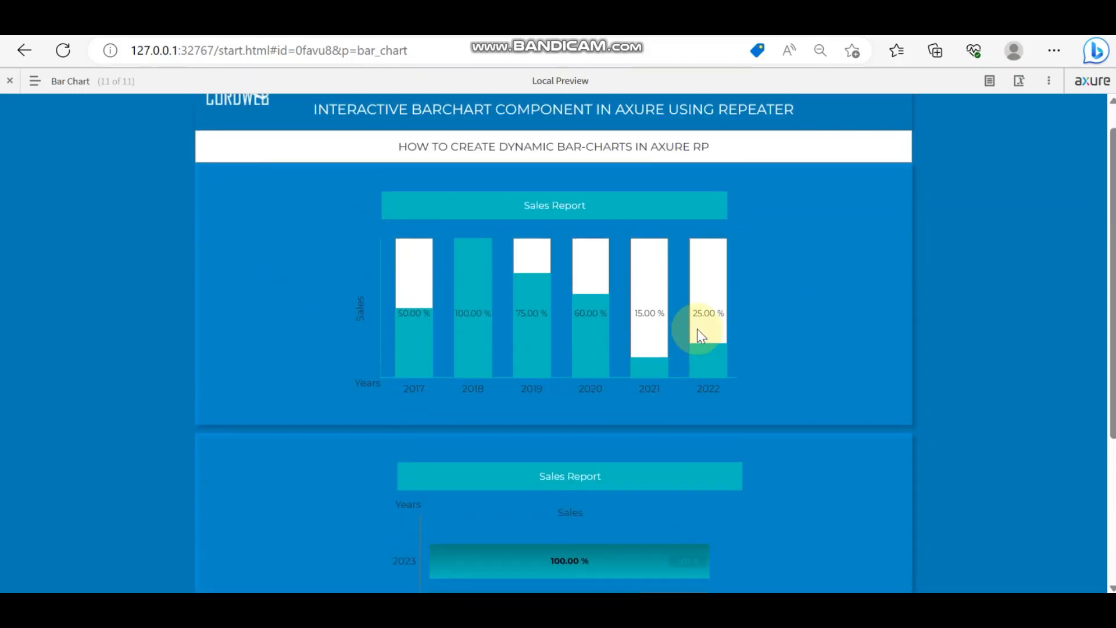
pyautogui.click(713, 287)
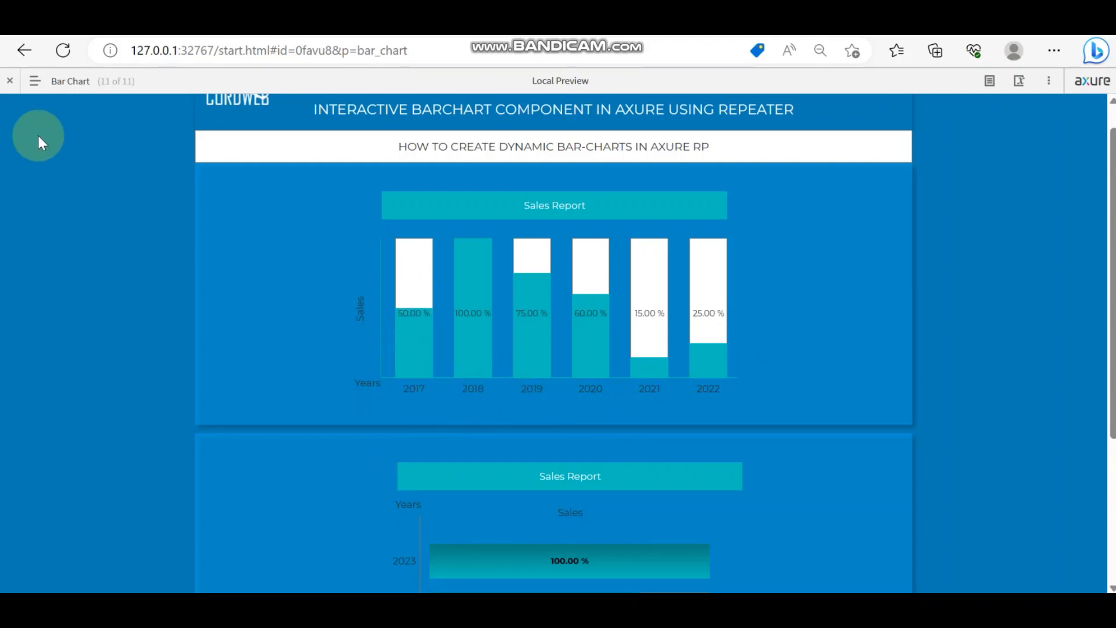
pyautogui.click(45, 89)
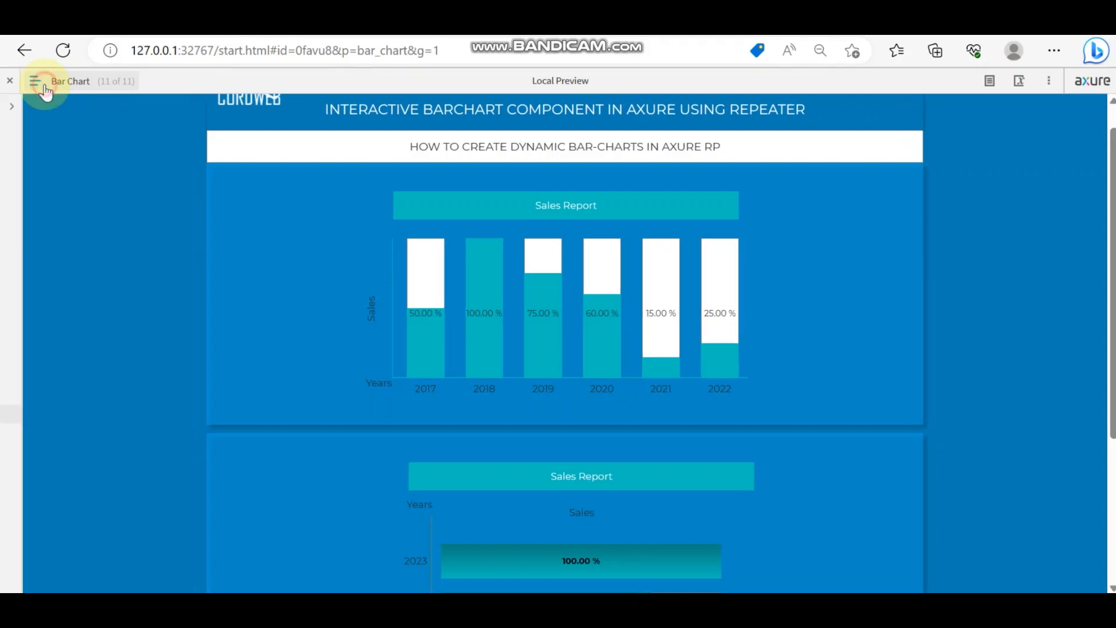
pyautogui.click(45, 89)
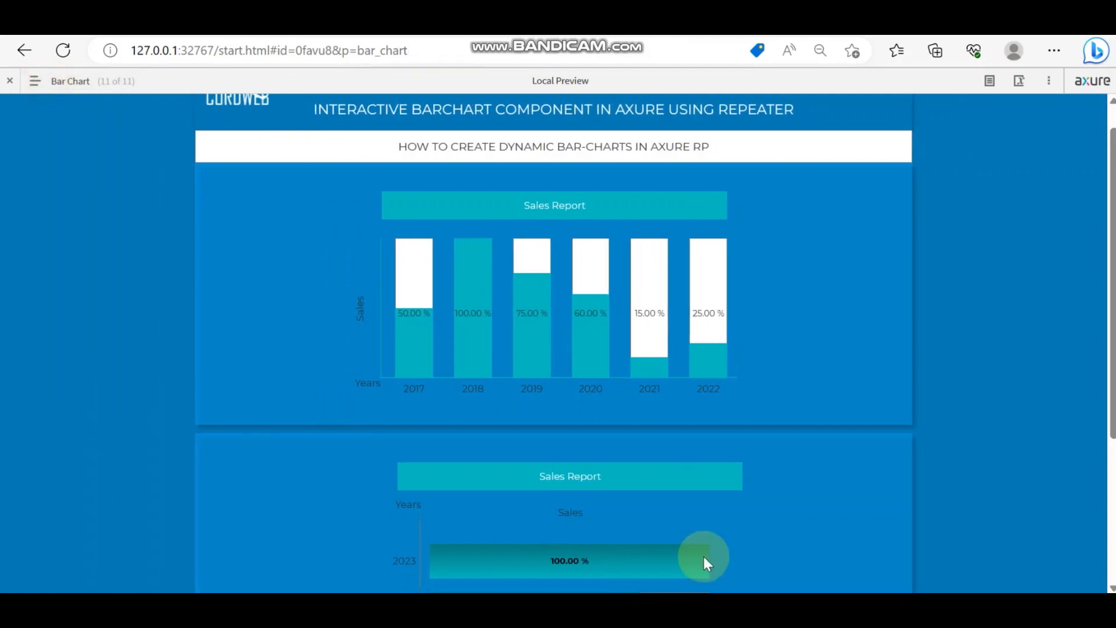
# - Switch to Axure RP and add a new page after Bar Chart in the Axure Tricks 9 folder, keeping its default name
pyautogui.click(695, 606)
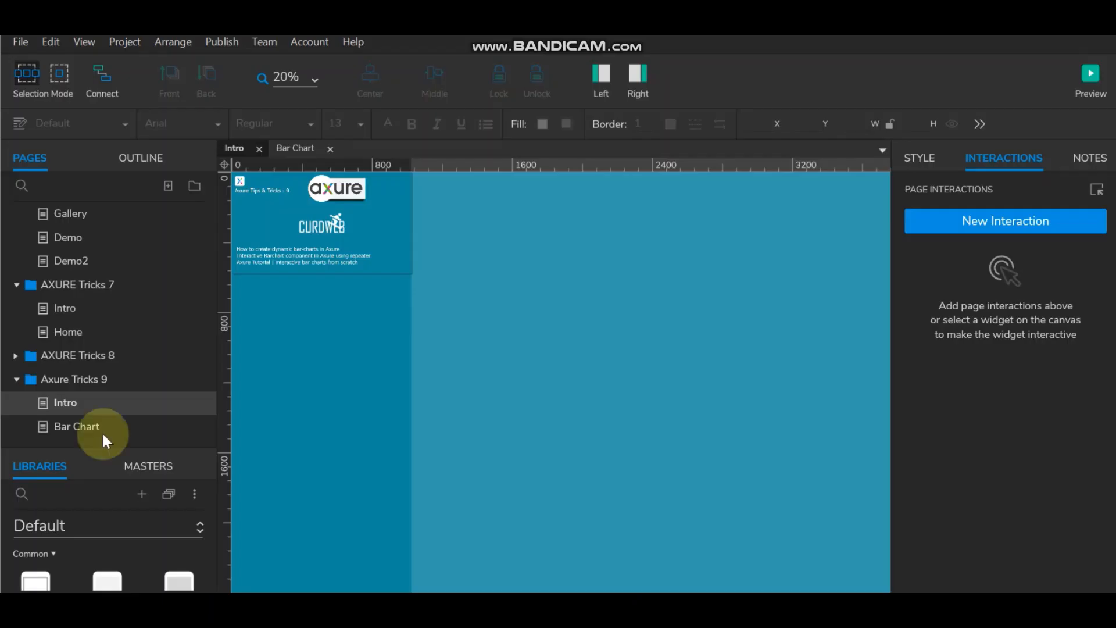
pyautogui.rightClick(83, 420)
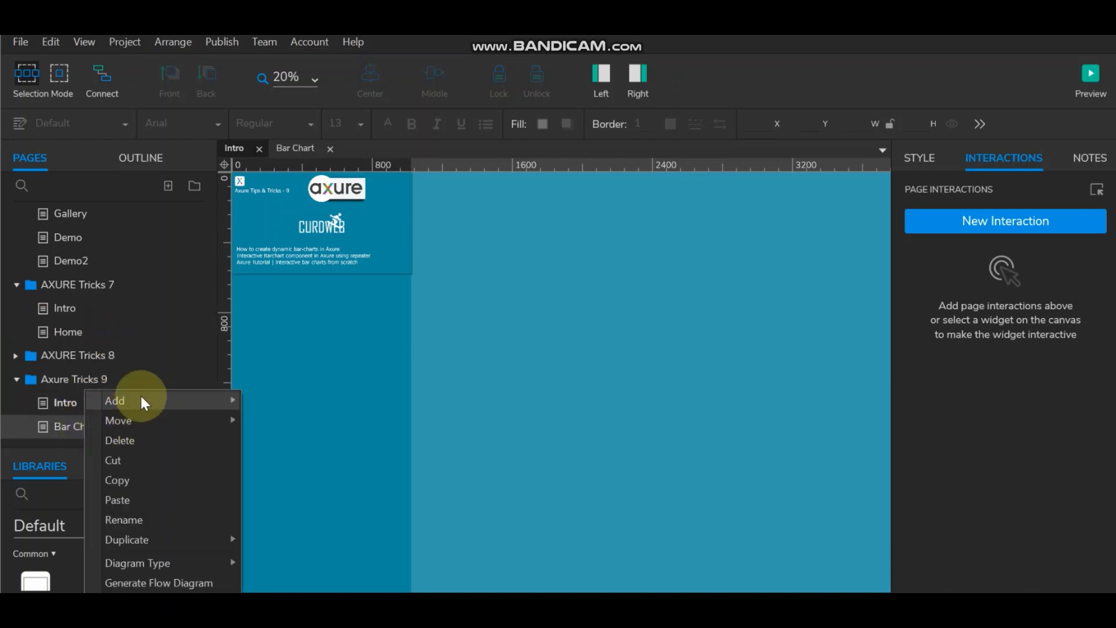
pyautogui.moveTo(142, 398)
pyautogui.click(276, 445)
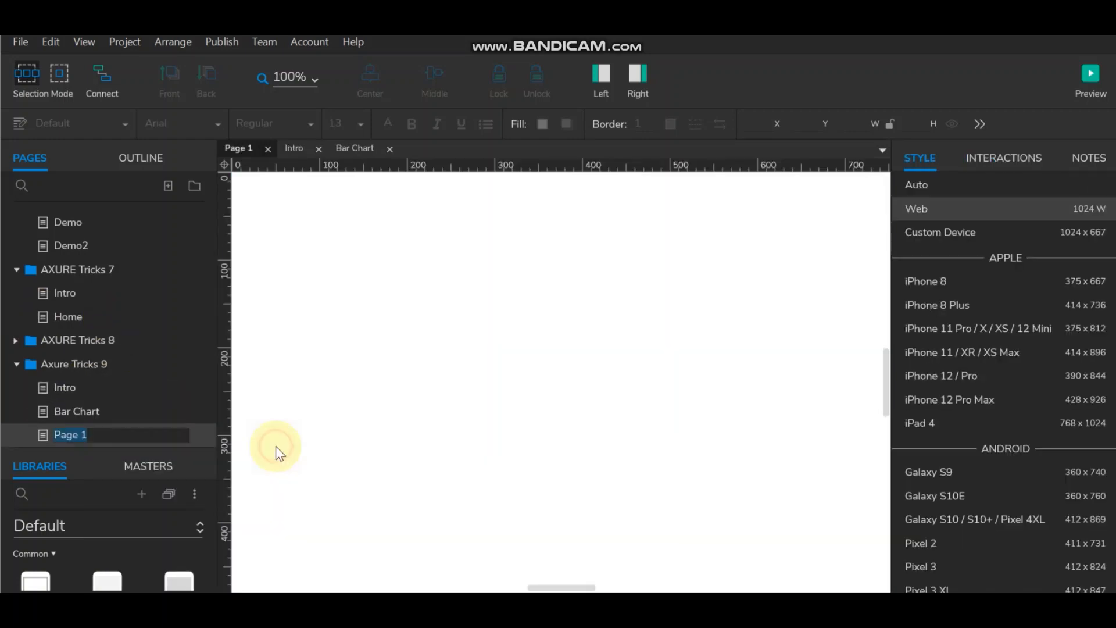
pyautogui.click(368, 393)
# - Hide the right-hand pane and place a Box 1 widget near the new page's upper-left corner, at about X 39, Y 33
pyautogui.click(568, 584)
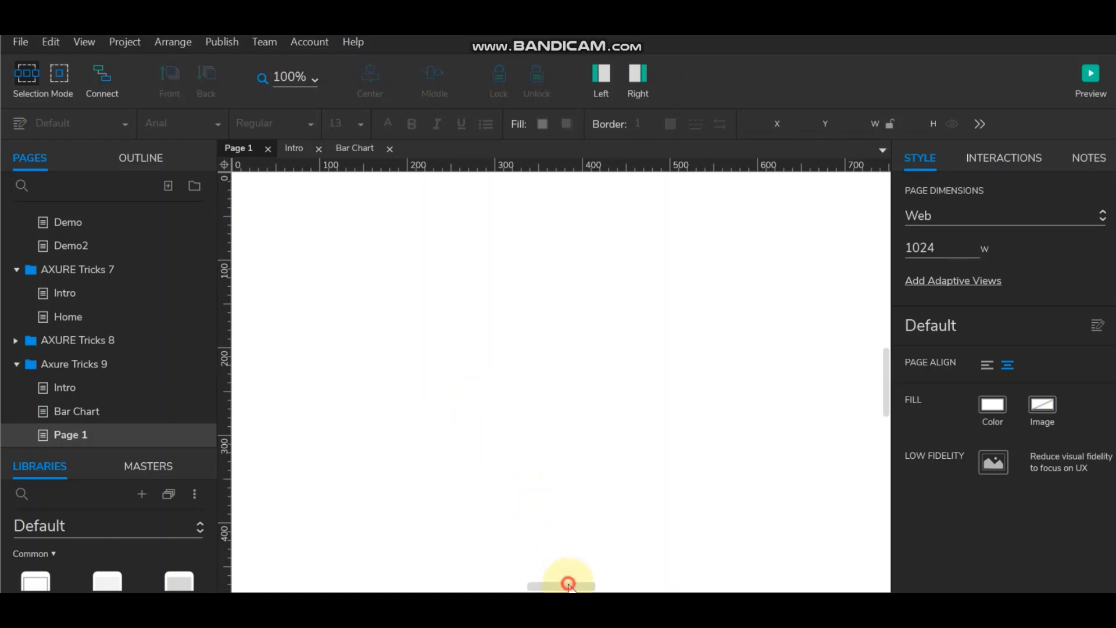
pyautogui.moveTo(568, 584); pyautogui.dragTo(568, 585)
pyautogui.scroll(1, 533, 456)
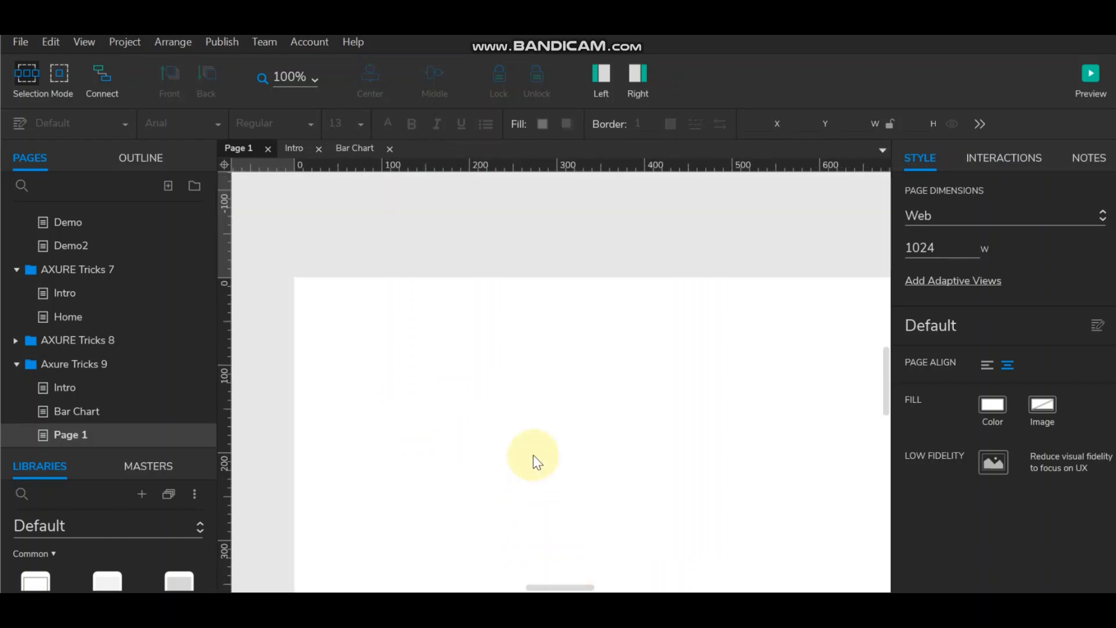
pyautogui.click(628, 93)
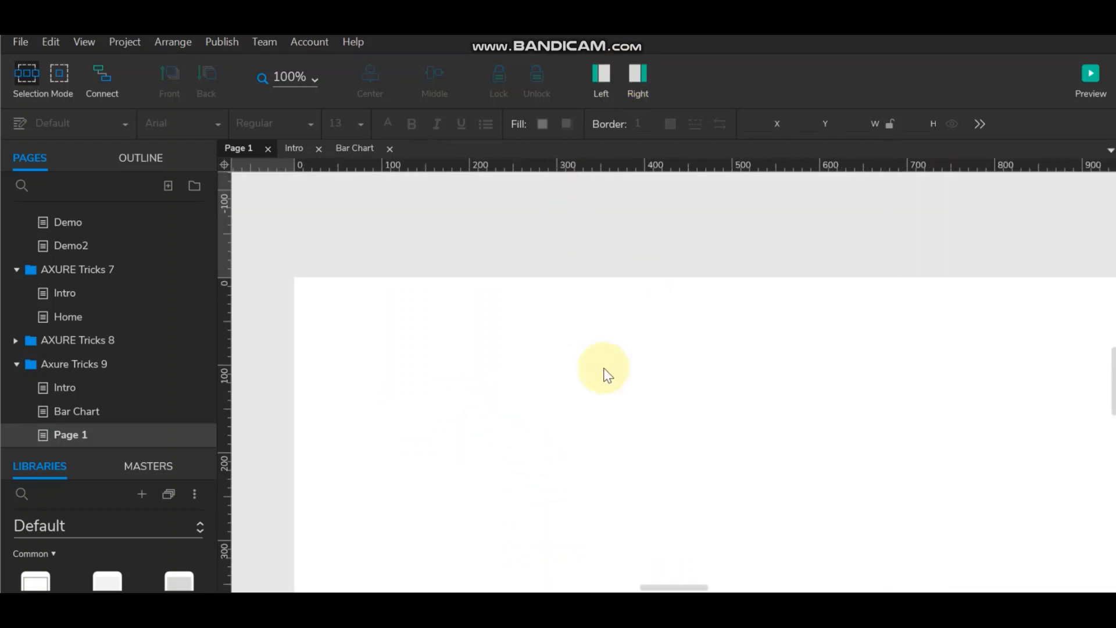
pyautogui.scroll(-1, 605, 372)
pyautogui.scroll(2, 604, 372)
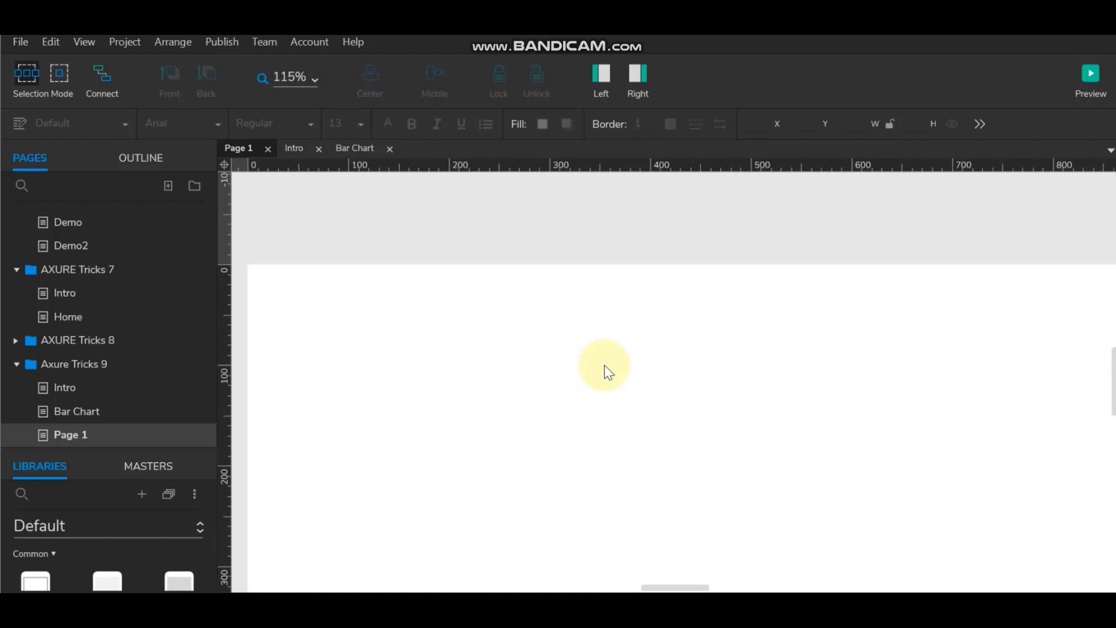
pyautogui.moveTo(36, 580); pyautogui.dragTo(287, 299)
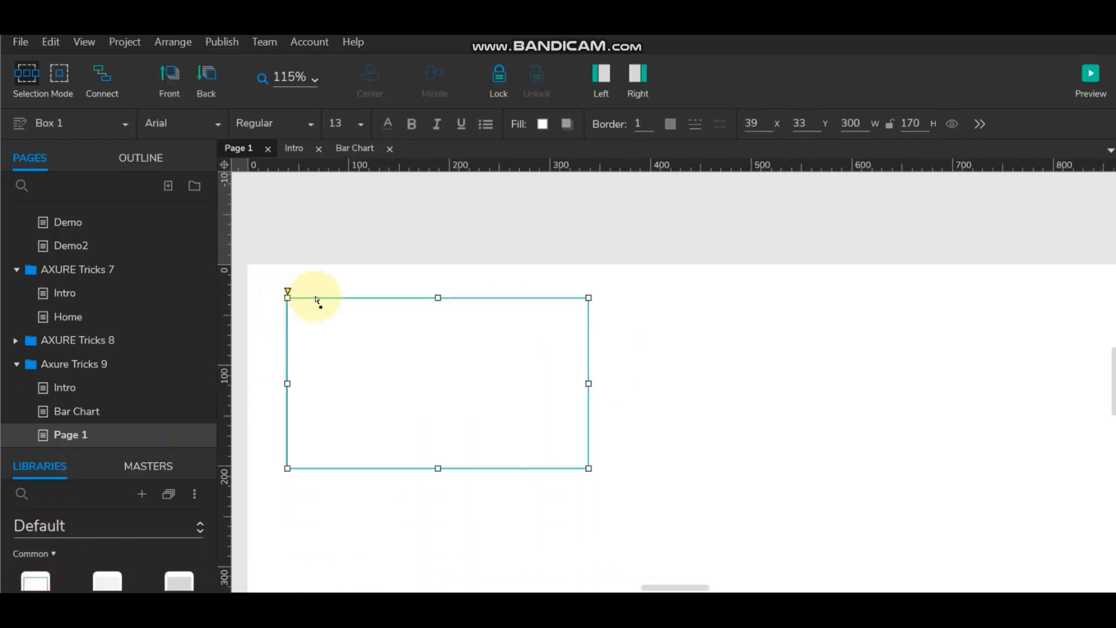
pyautogui.click(653, 349)
pyautogui.click(479, 349)
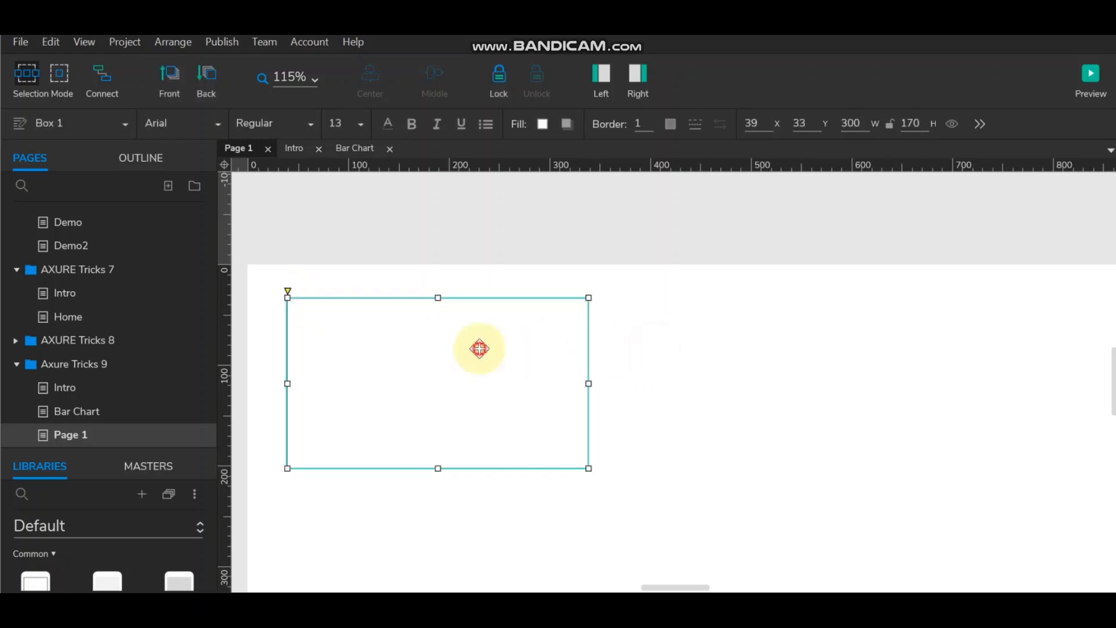
# - Set the box's height to 300 and narrow it to about 67 wide to form a vertical bar
pyautogui.click(908, 123)
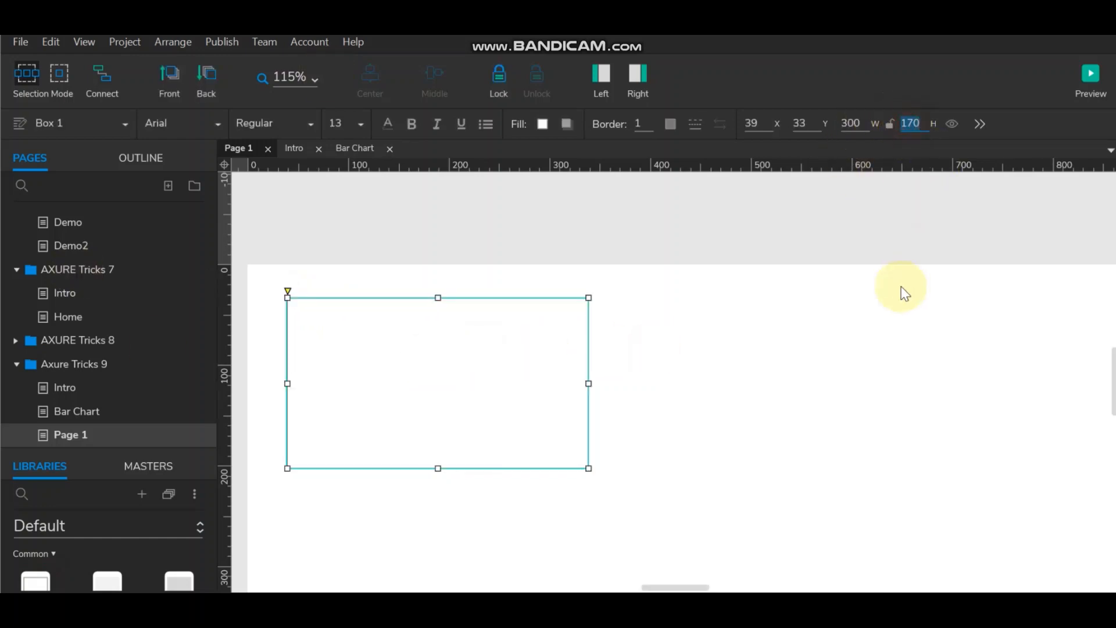
pyautogui.write('300')
pyautogui.press('Return')
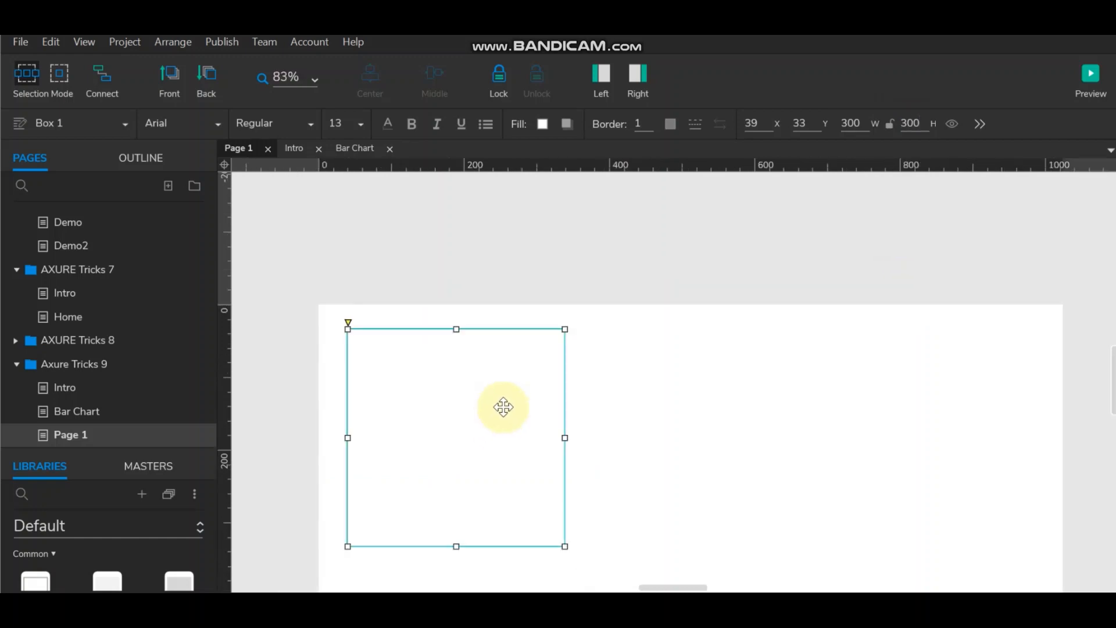
pyautogui.scroll(-2, 500, 413)
pyautogui.moveTo(563, 437); pyautogui.dragTo(396, 429)
pyautogui.click(431, 388)
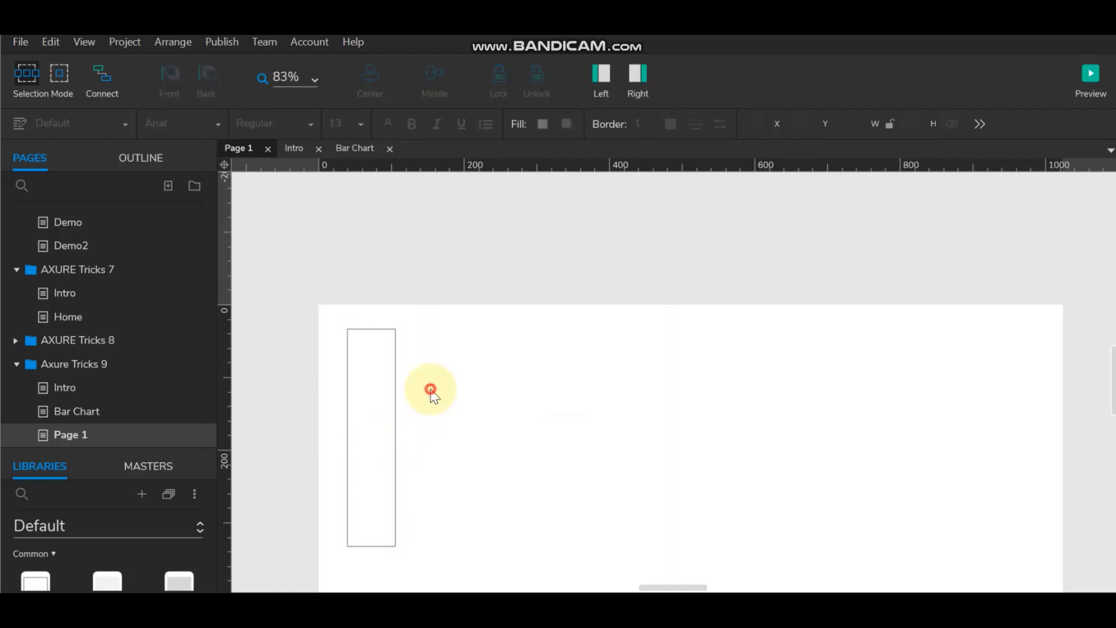
# - Try shortening the vertical bar to about 276 high from its lower edge, and restore its height to 300
pyautogui.scroll(-2, 554, 370)
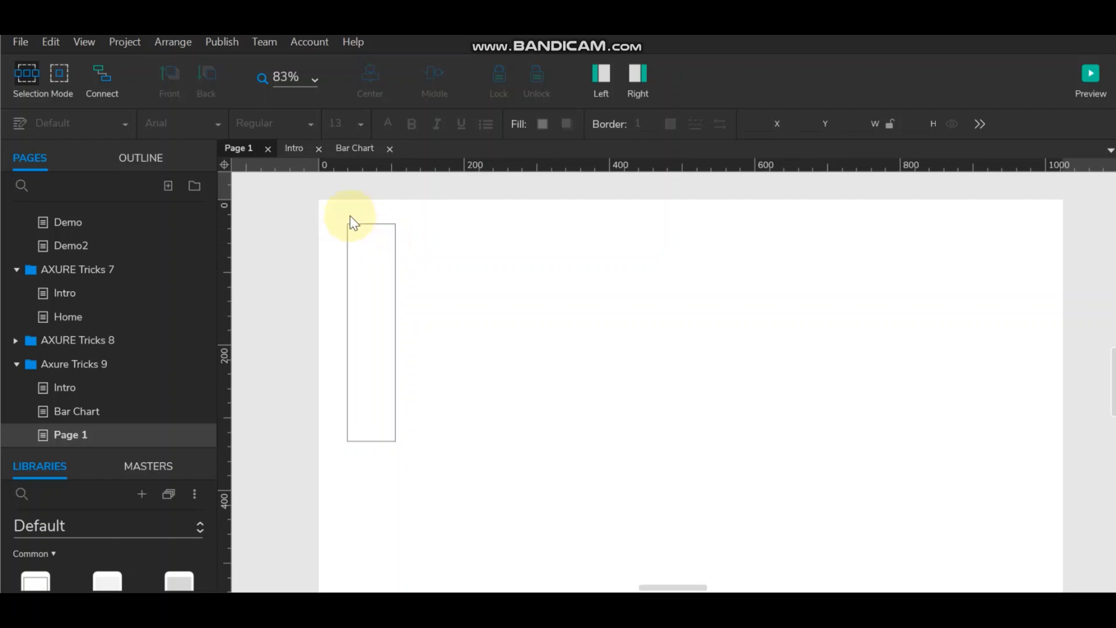
pyautogui.click(366, 304)
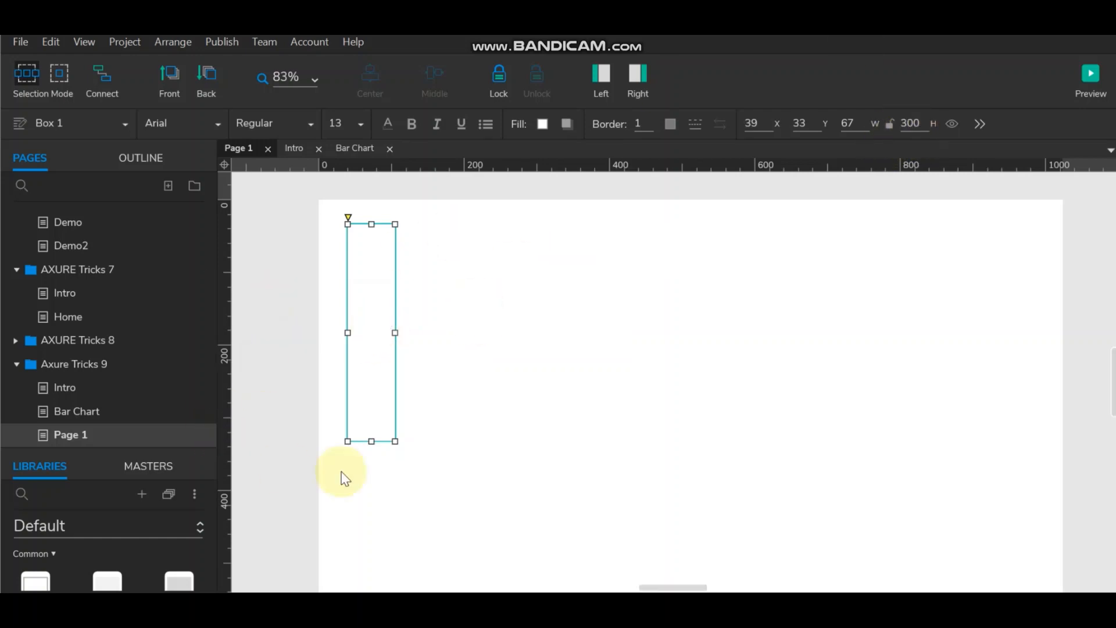
pyautogui.moveTo(370, 443)
pyautogui.mouseDown()
pyautogui.moveTo(370, 553)
pyautogui.moveTo(375, 424)
pyautogui.mouseUp()
pyautogui.click(911, 123)
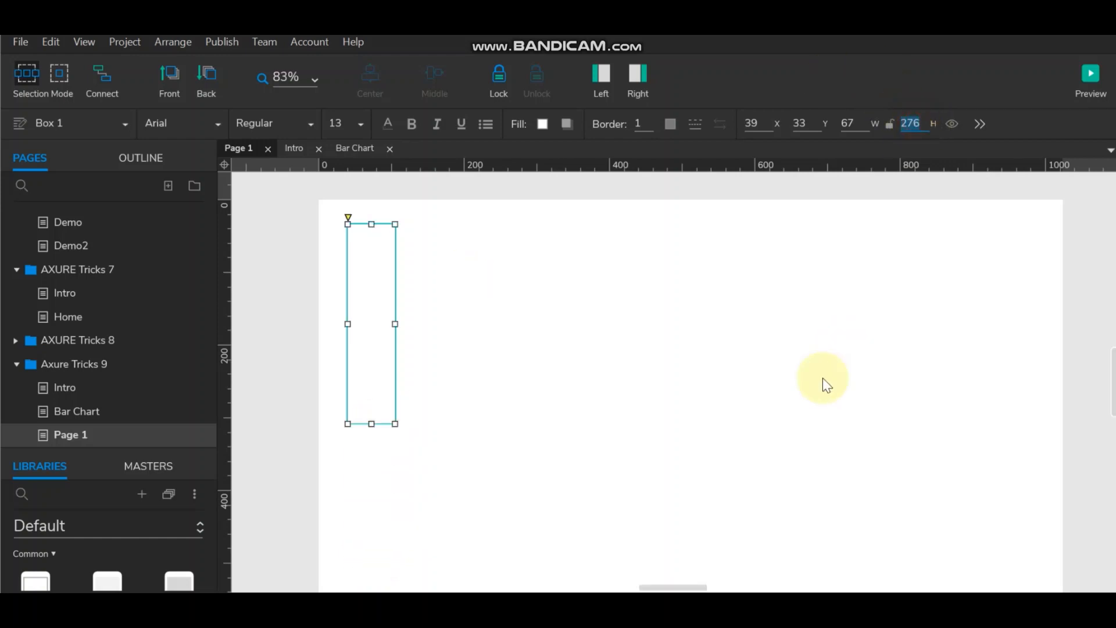
pyautogui.write('300')
pyautogui.press('Return')
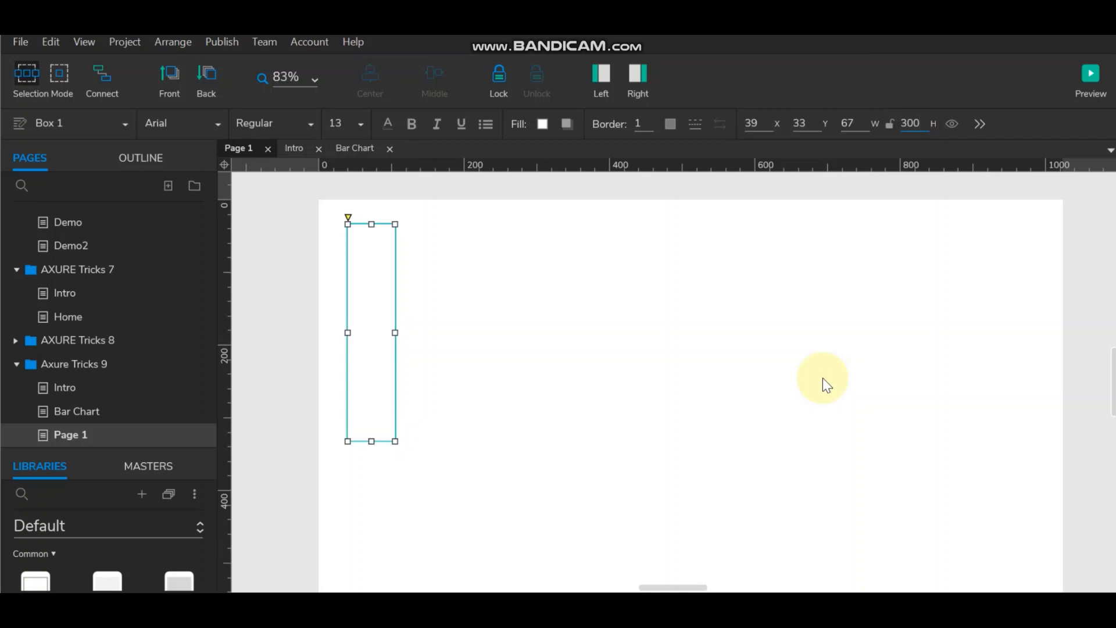
pyautogui.click(568, 354)
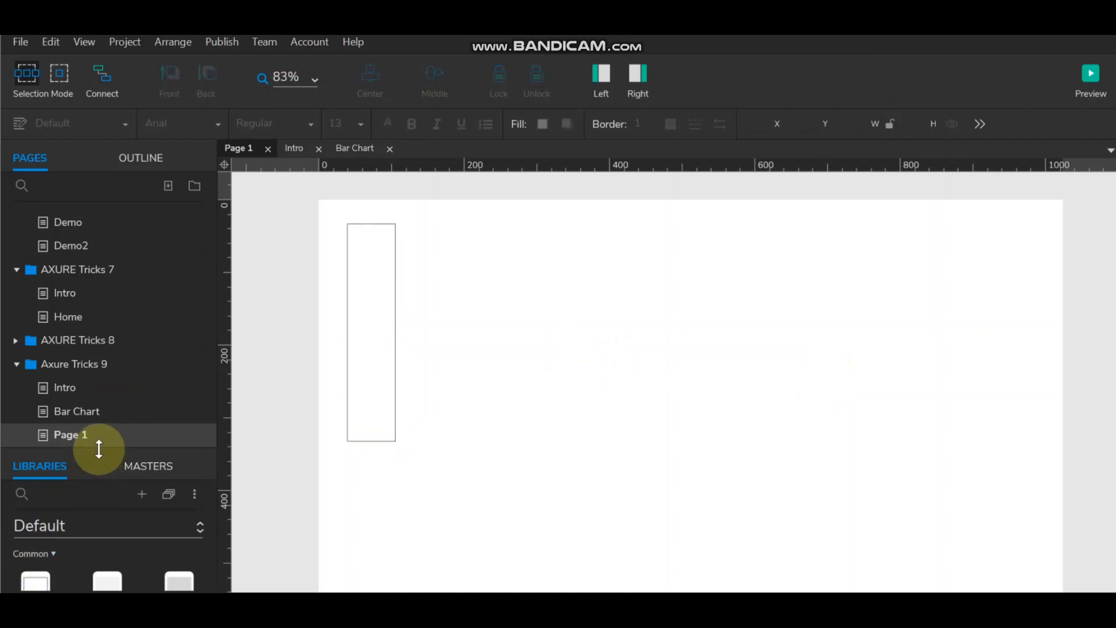
# - Add a second Box 1 about 67 by 44 inside the lower end of the vertical bar and label it 1
pyautogui.moveTo(97, 448); pyautogui.dragTo(194, 244)
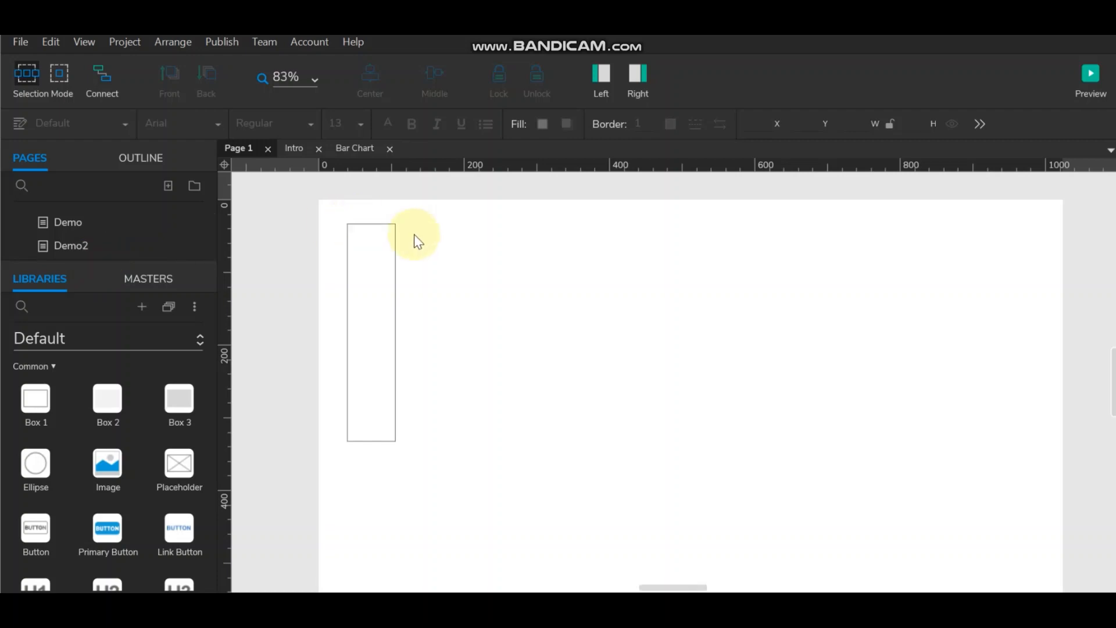
pyautogui.moveTo(38, 401); pyautogui.dragTo(347, 410)
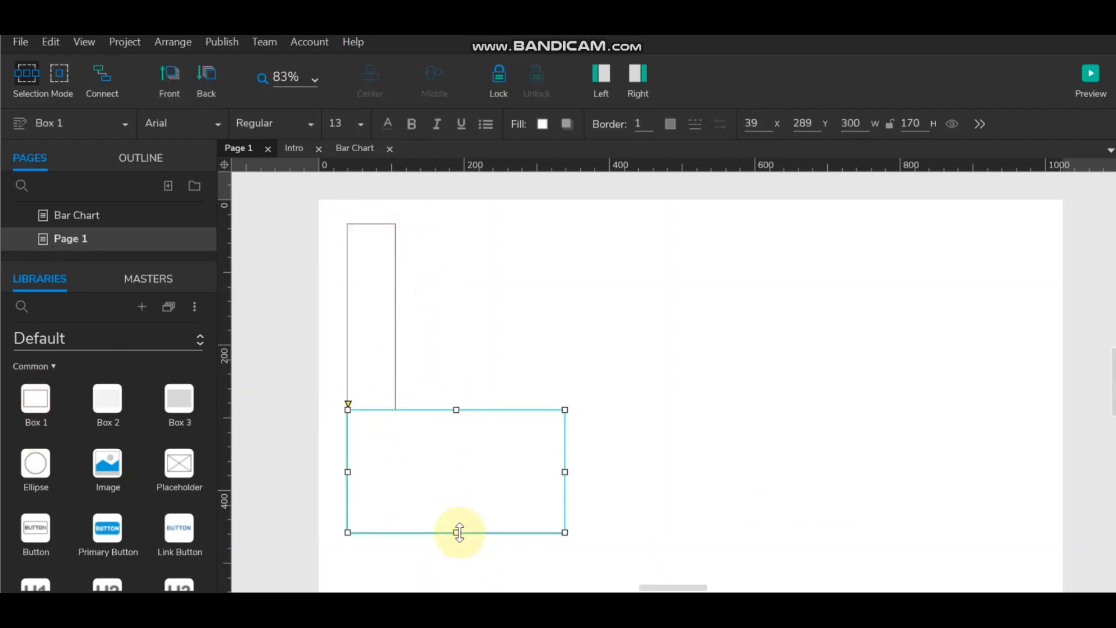
pyautogui.moveTo(456, 532); pyautogui.dragTo(448, 442)
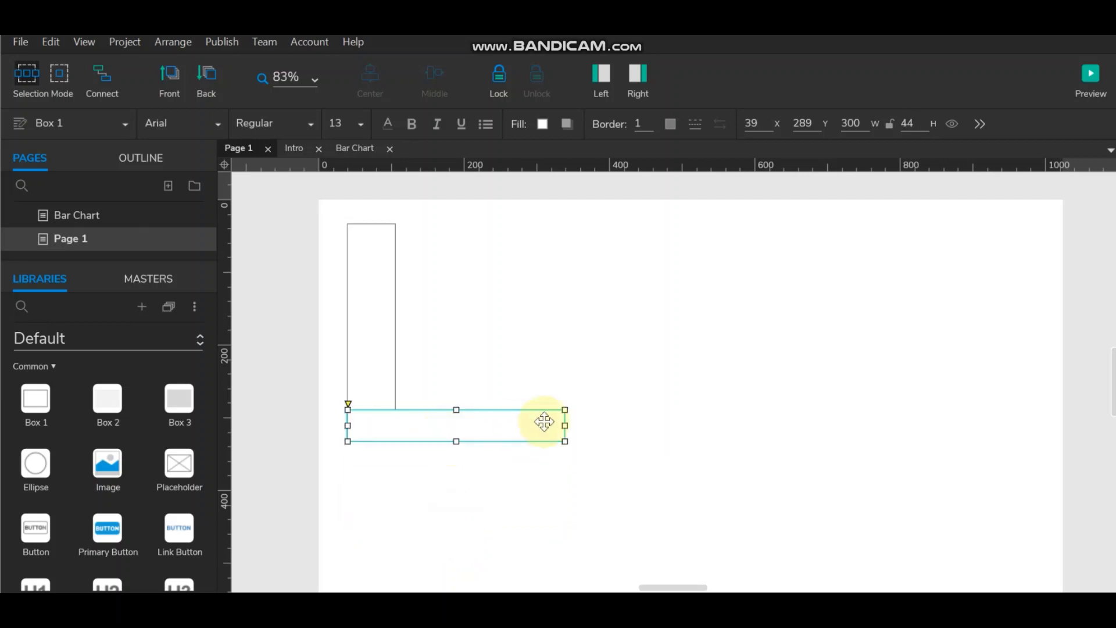
pyautogui.moveTo(566, 424); pyautogui.dragTo(393, 425)
pyautogui.doubleClick(379, 427)
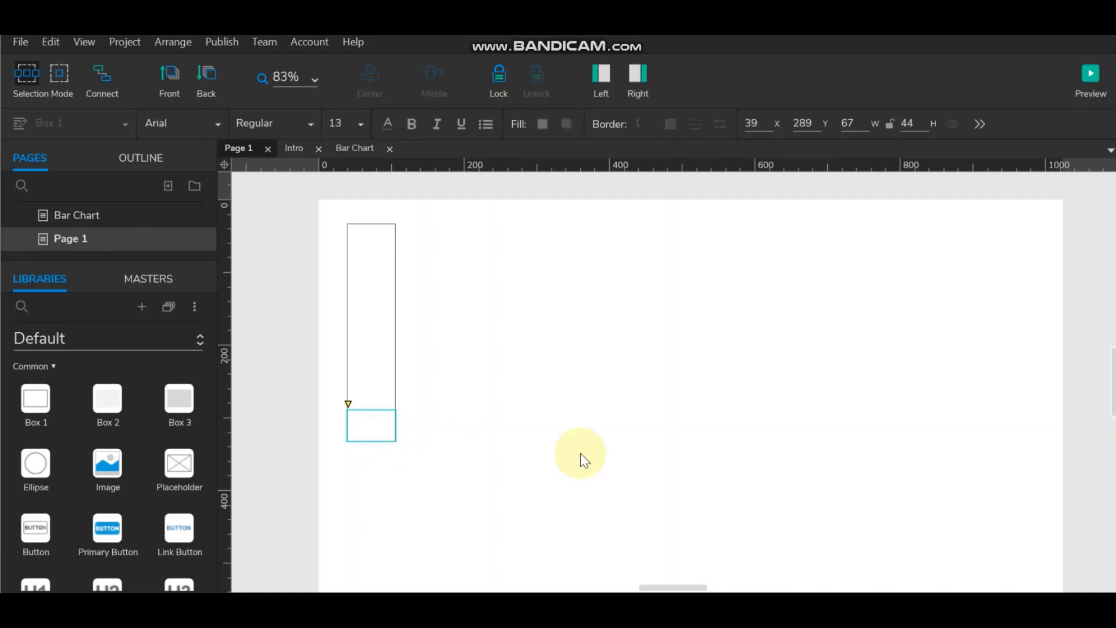
pyautogui.write('1')
pyautogui.click(560, 448)
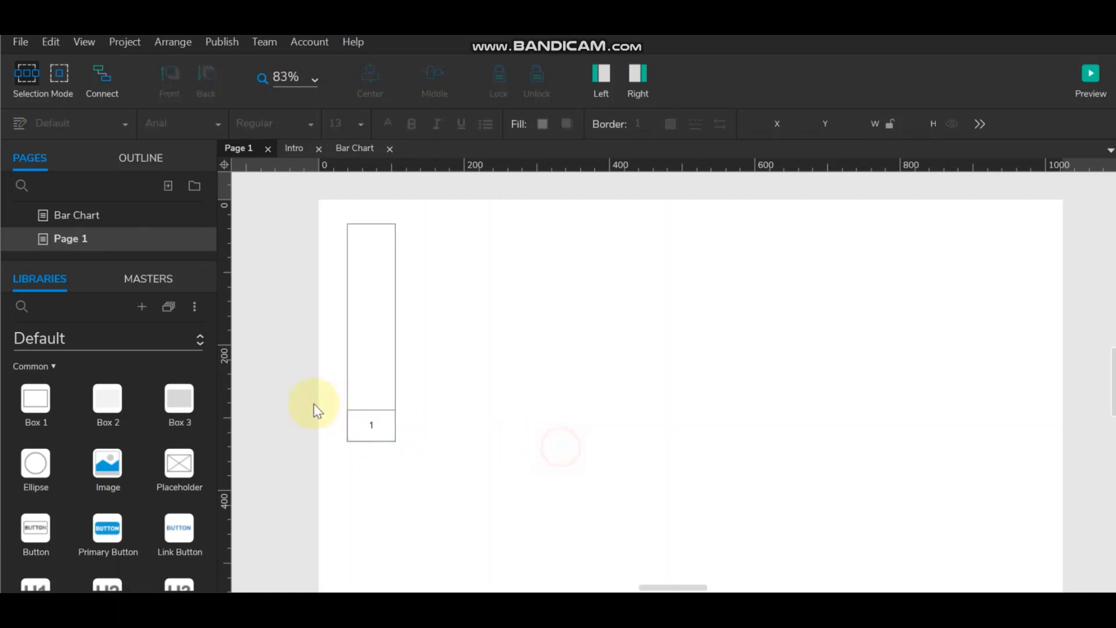
# - Duplicate the box labelled 1 directly above it inside the bar and label the copy 2
pyautogui.click(362, 429)
pyautogui.moveTo(361, 429); pyautogui.dragTo(369, 396)
pyautogui.doubleClick(370, 394)
pyautogui.write('2')
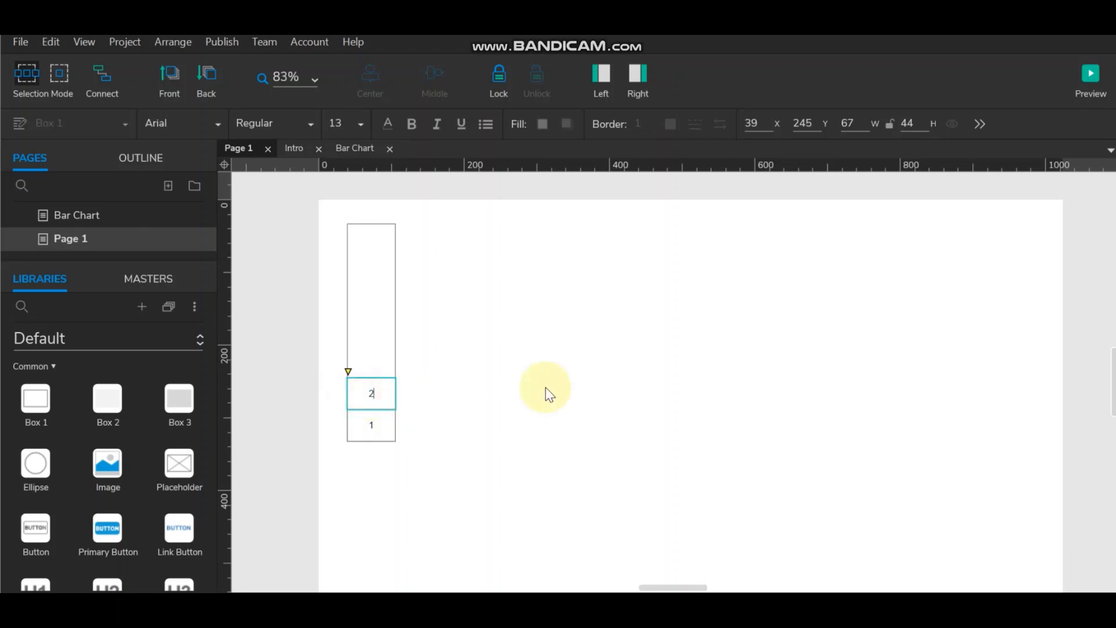
pyautogui.click(546, 391)
# - Duplicate the box labelled 2 to the upper end of the bar and label the copy 300
pyautogui.click(369, 394)
pyautogui.moveTo(369, 393); pyautogui.dragTo(368, 243)
pyautogui.doubleClick(368, 243)
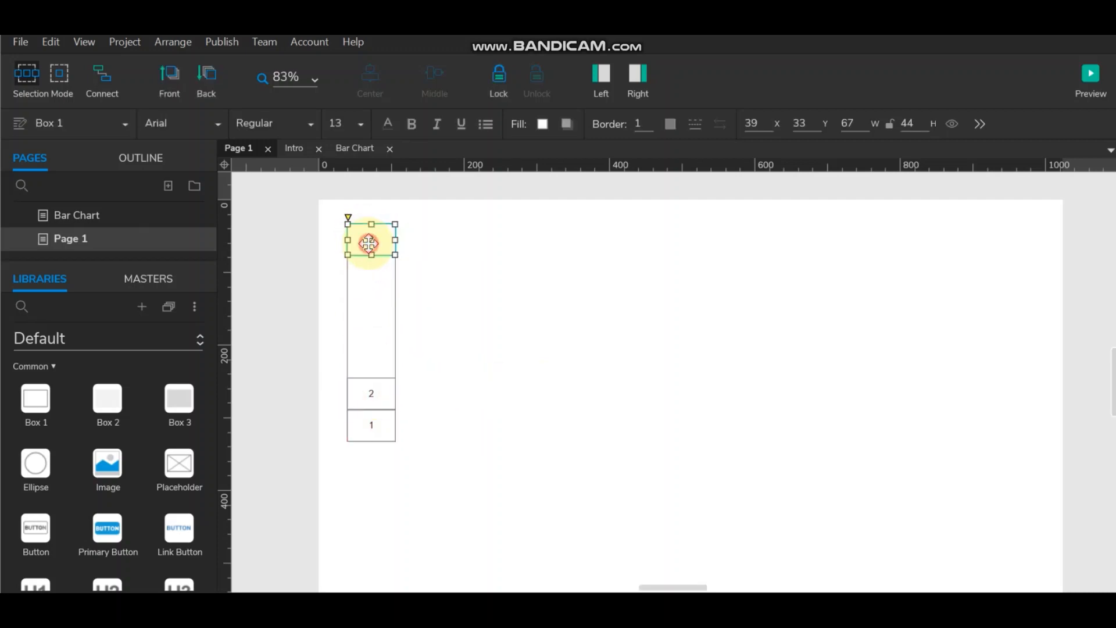
pyautogui.write('300')
pyautogui.click(508, 310)
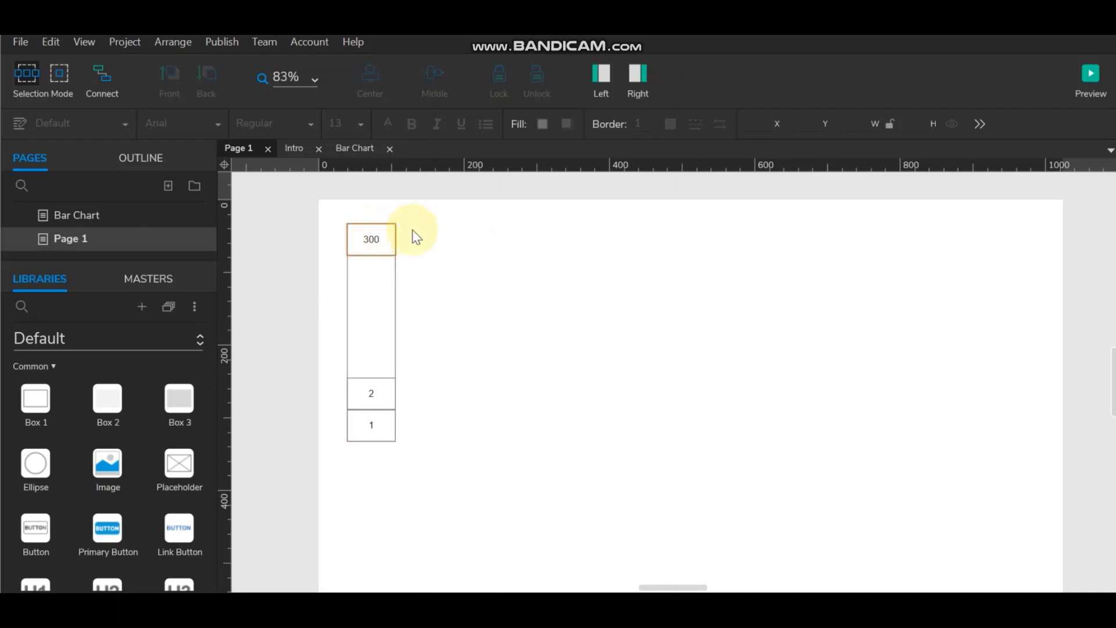
# - Delete the three boxes labelled 300, 2 and 1 from the vertical bar
pyautogui.click(388, 247)
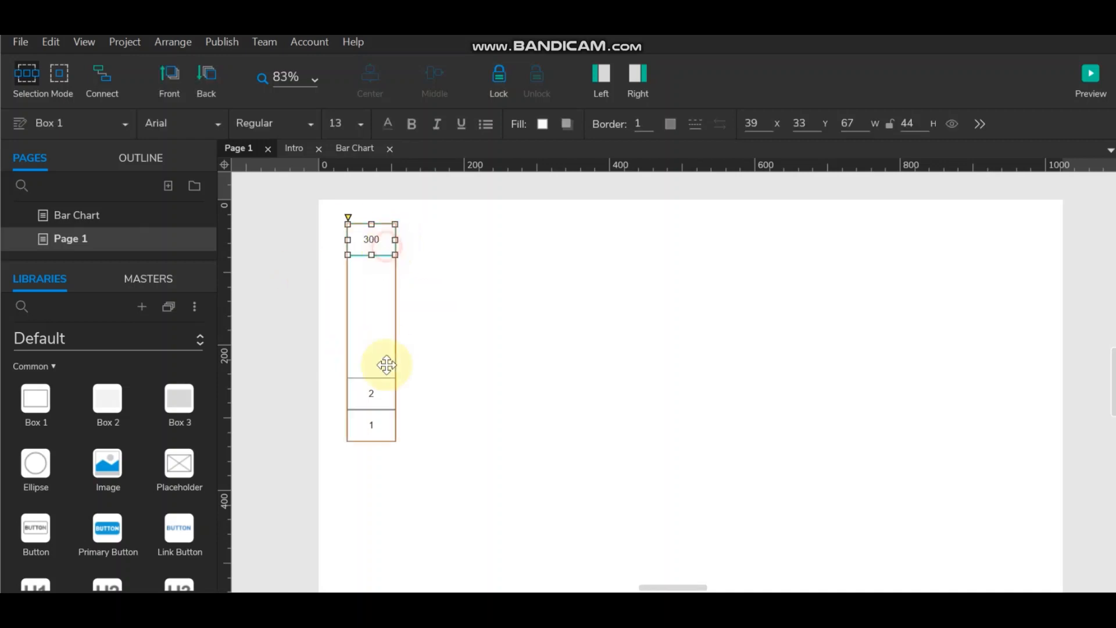
pyautogui.keyDown('shift'); pyautogui.click(376, 393); pyautogui.keyUp('shift')
pyautogui.keyDown('shift'); pyautogui.click(376, 422); pyautogui.keyUp('shift')
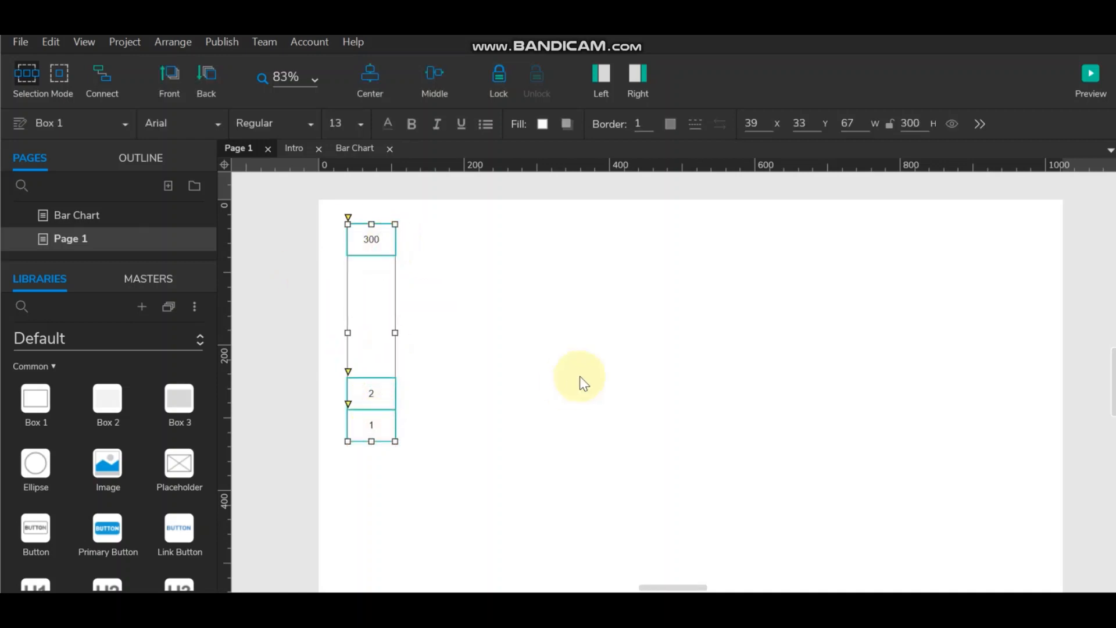
pyautogui.press('Delete')
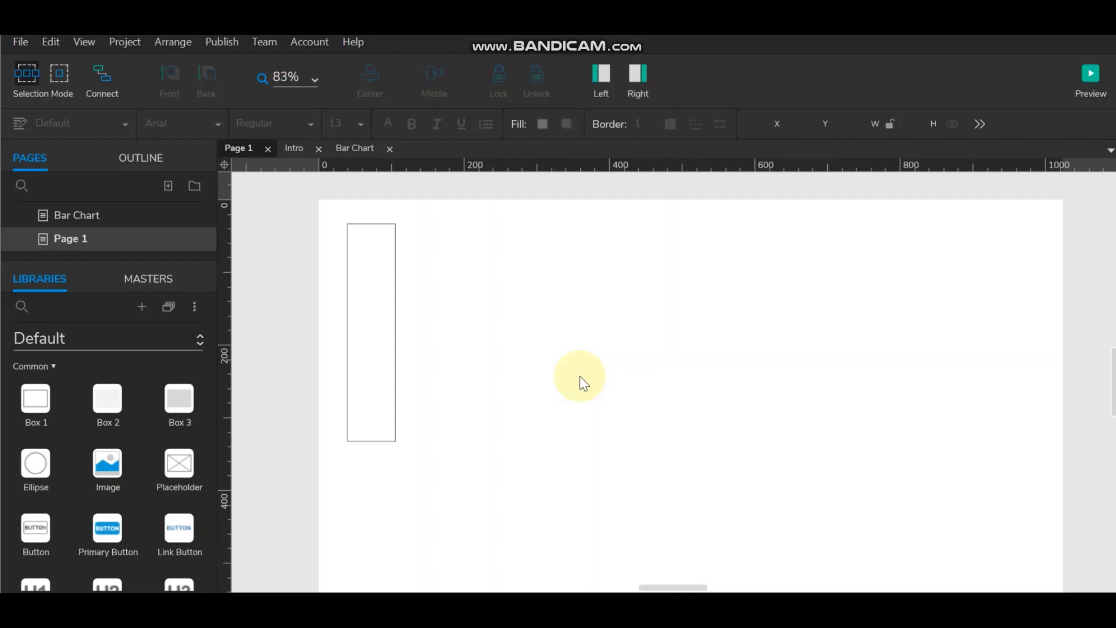
# - Duplicate the vertical bar alongside at x 114, with a linear gradient fill from #027DB4 to bright blue and border 0 on the copy
pyautogui.click(387, 329)
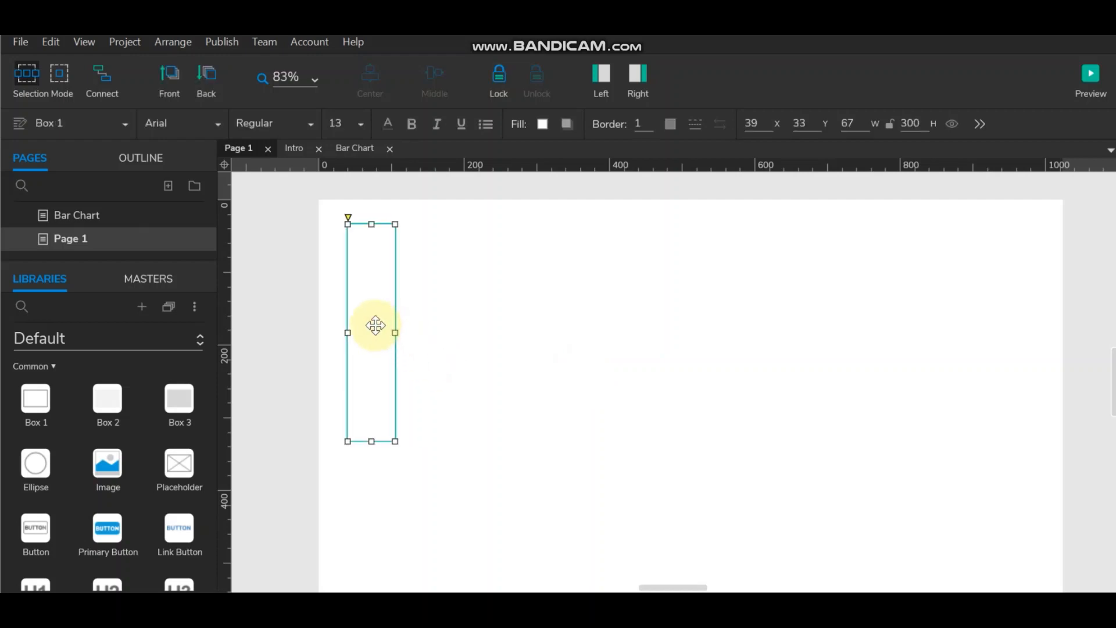
pyautogui.moveTo(369, 326); pyautogui.dragTo(426, 324)
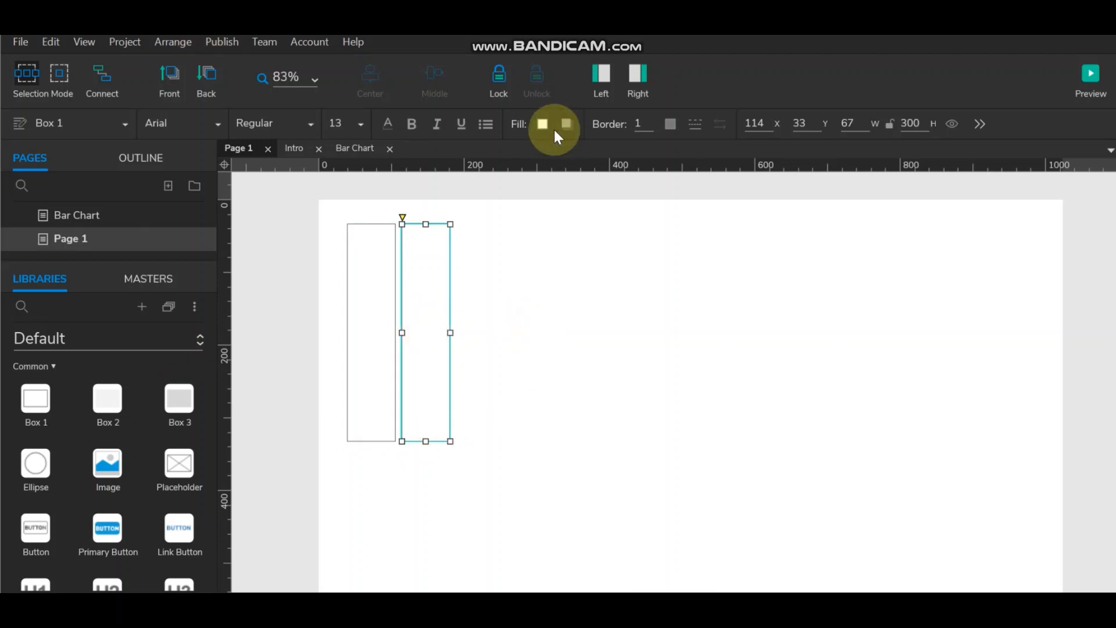
pyautogui.click(546, 126)
pyautogui.click(638, 169)
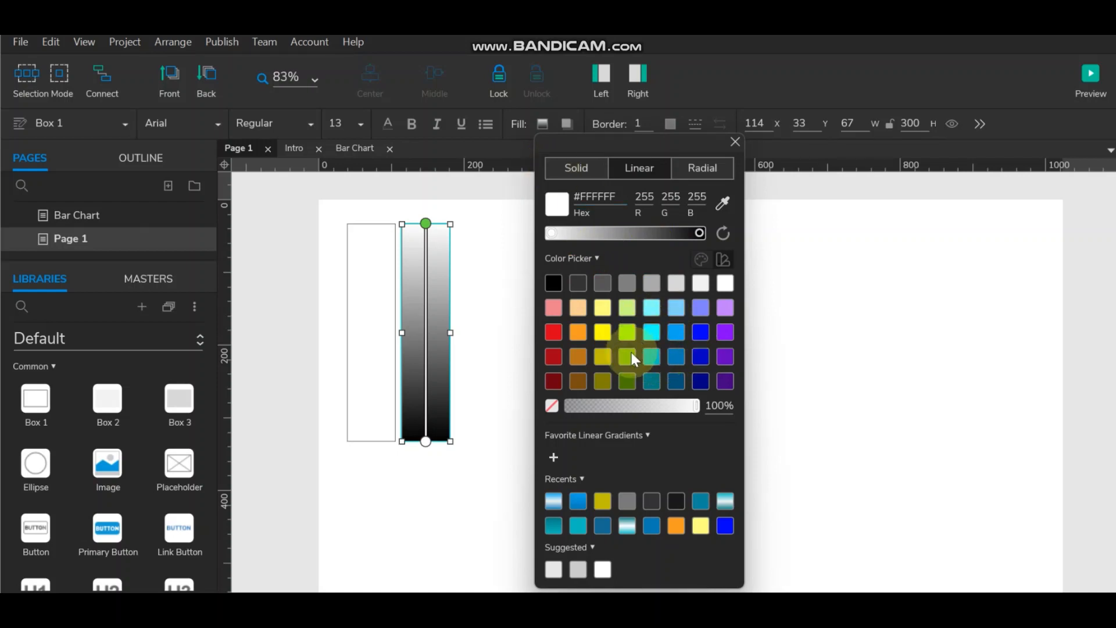
pyautogui.click(677, 359)
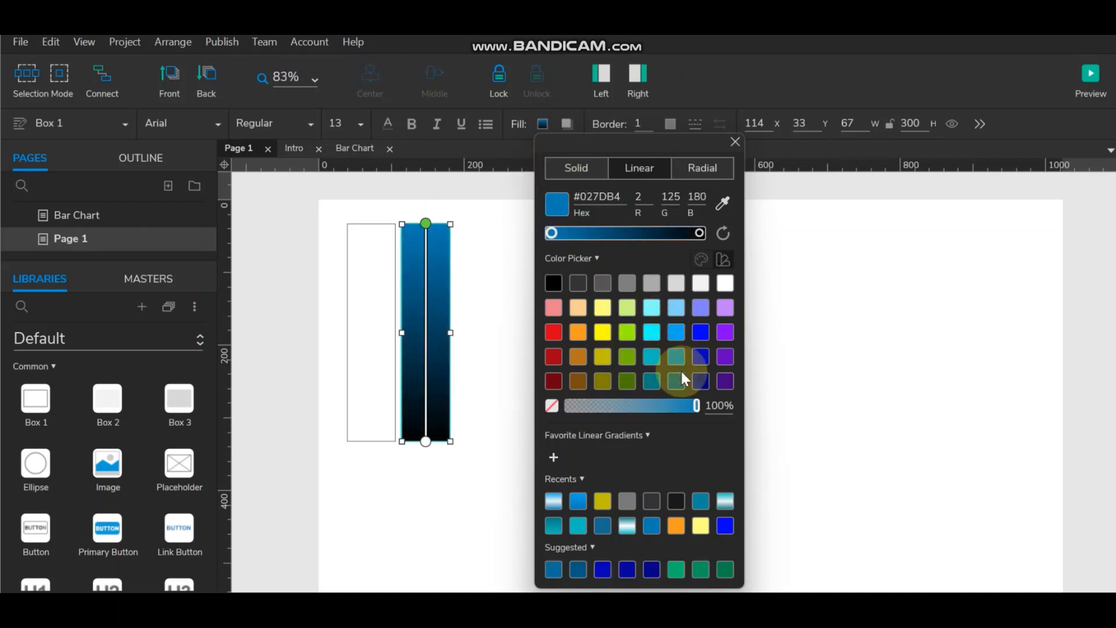
pyautogui.click(699, 234)
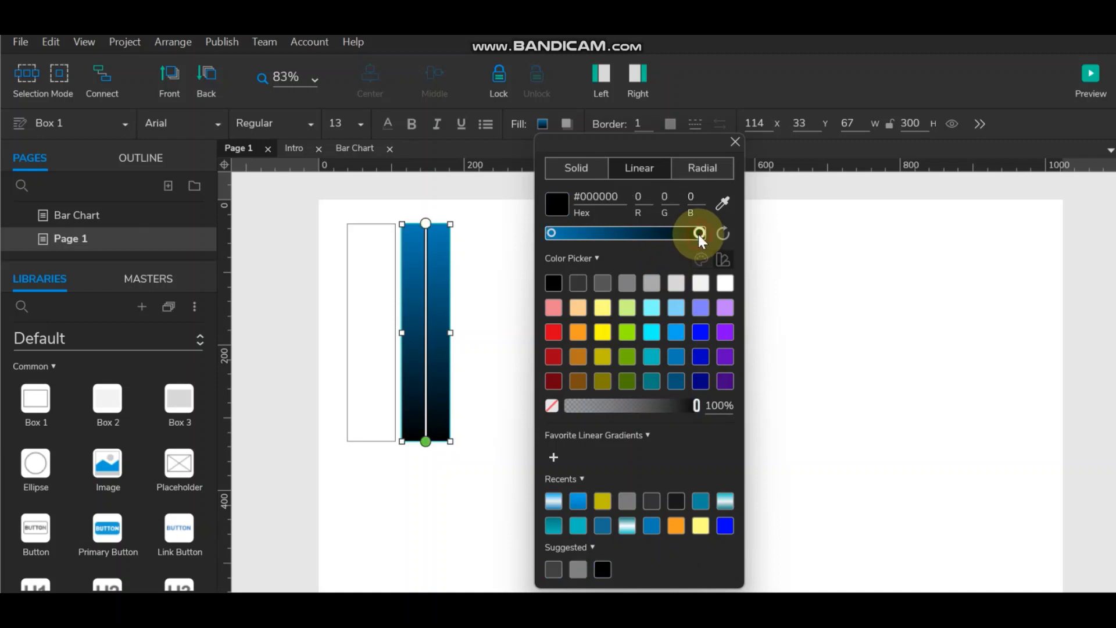
pyautogui.click(677, 336)
pyautogui.click(849, 337)
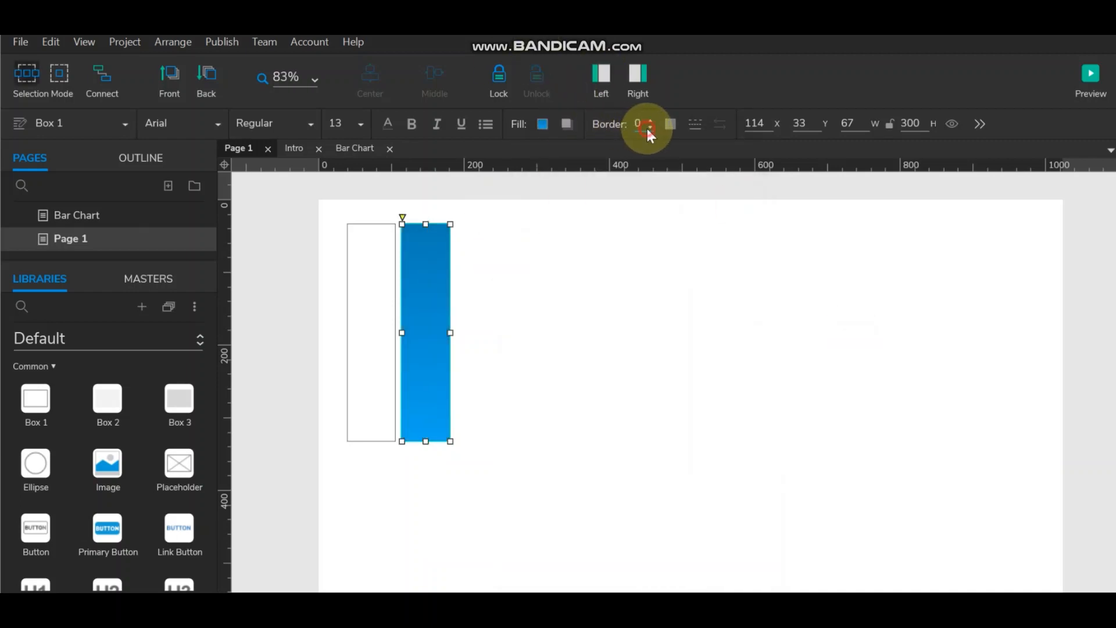
# - Move the blue gradient bar exactly over the outlined bar, at x 39, y 33
pyautogui.click(588, 279)
pyautogui.click(434, 296)
pyautogui.moveTo(433, 297); pyautogui.dragTo(381, 301)
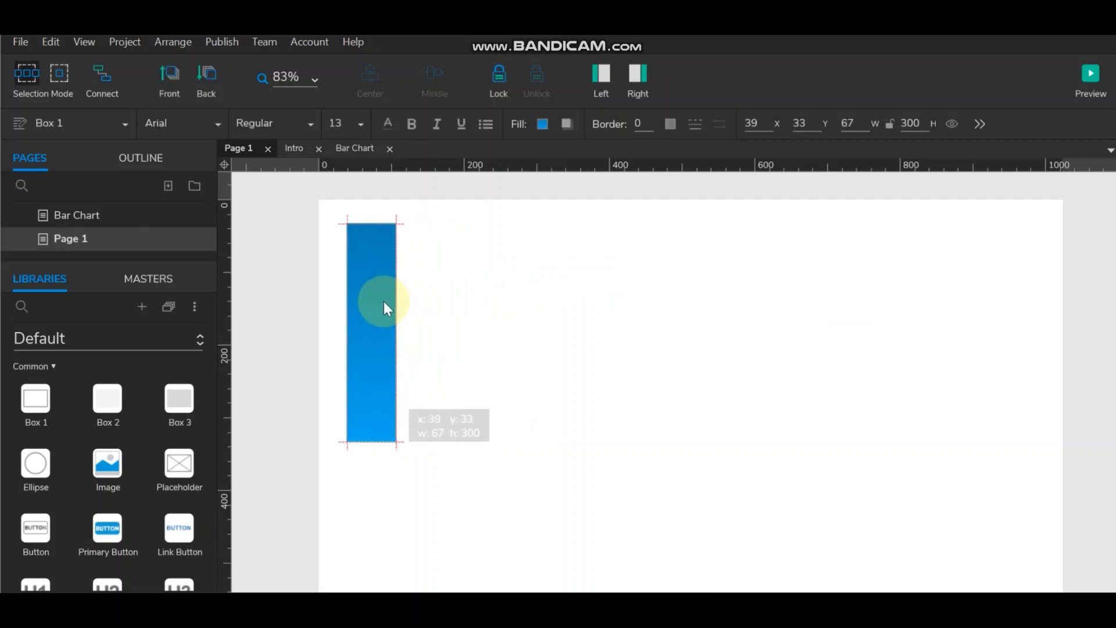
pyautogui.click(523, 294)
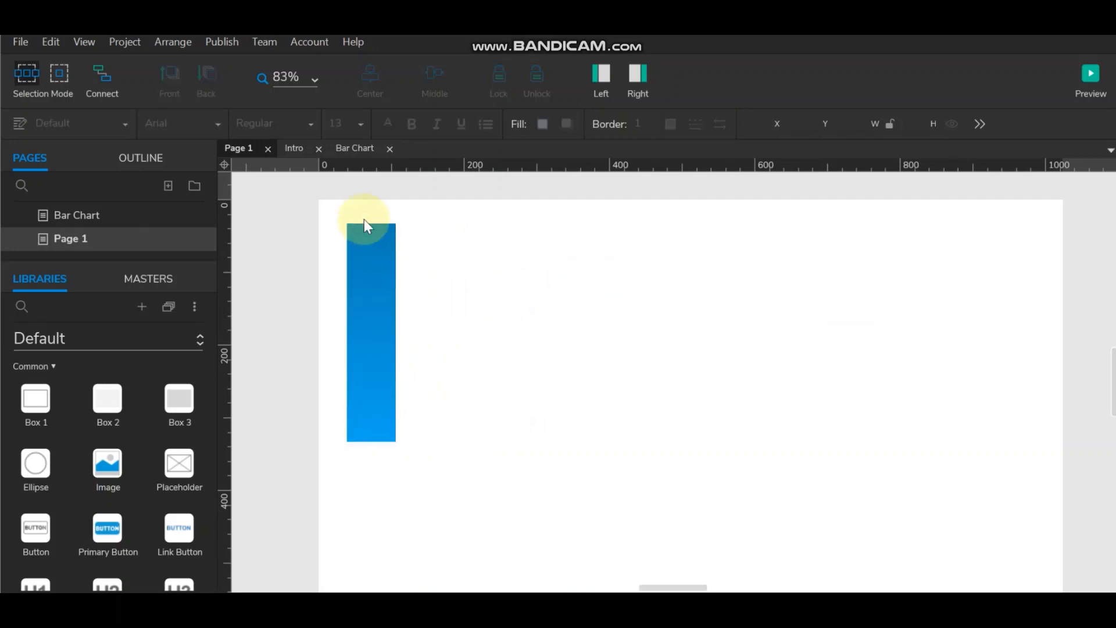
# - Add a Label near the middle of the blue bar and set its text to 100%
pyautogui.scroll(-3, 54, 491)
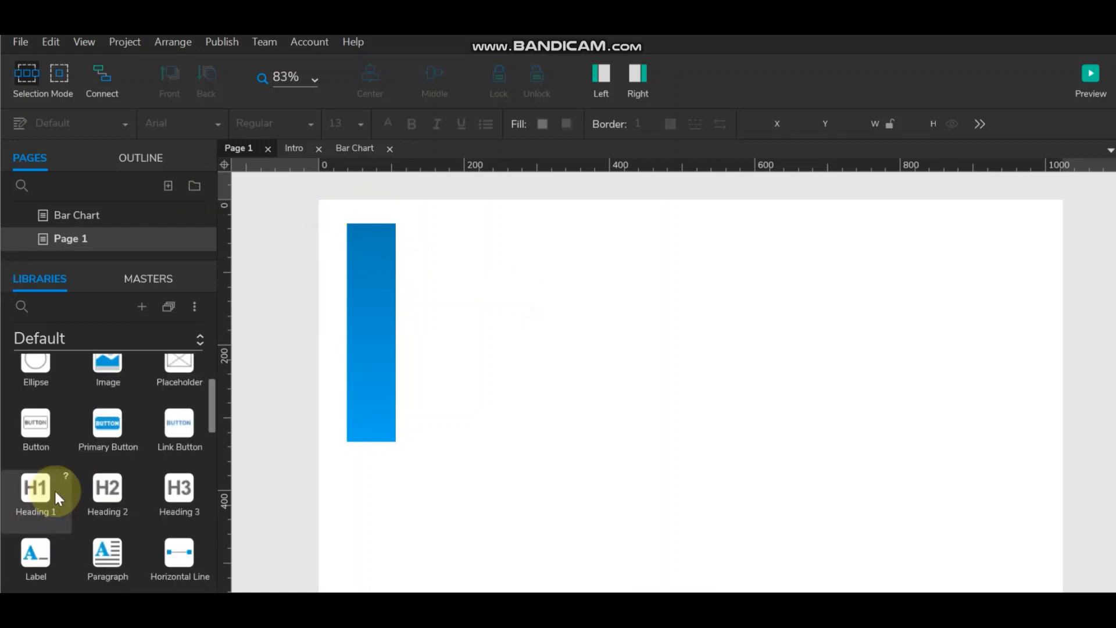
pyautogui.moveTo(36, 556); pyautogui.dragTo(358, 323)
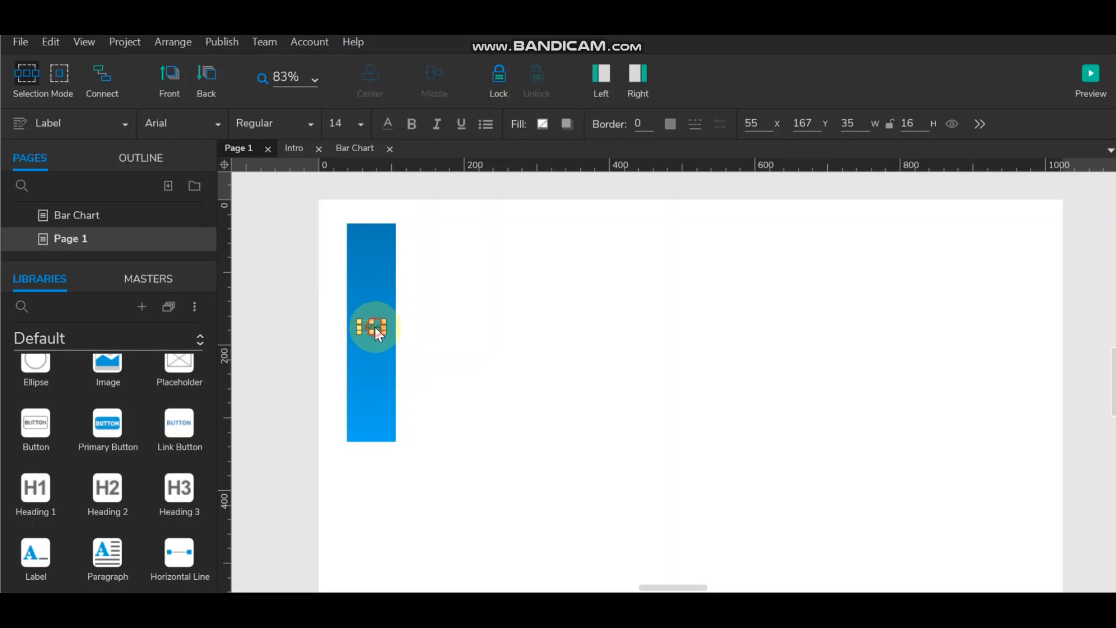
pyautogui.doubleClick(375, 327)
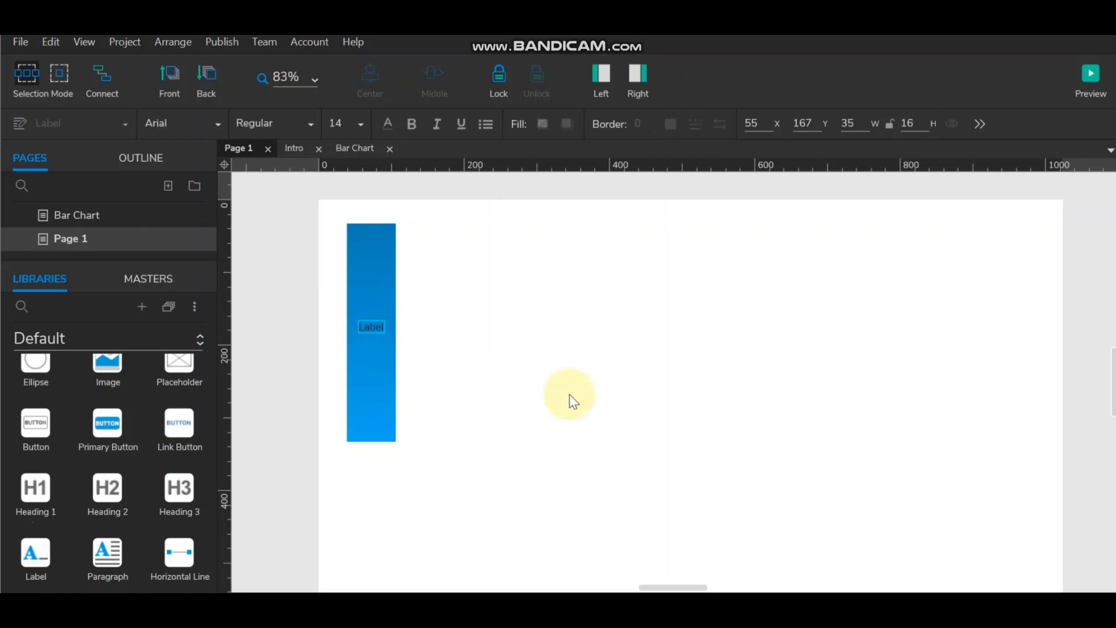
pyautogui.write('100')
pyautogui.click(570, 394)
# - Align the 100% label vertically with the middle of the blue bar
pyautogui.click(364, 341)
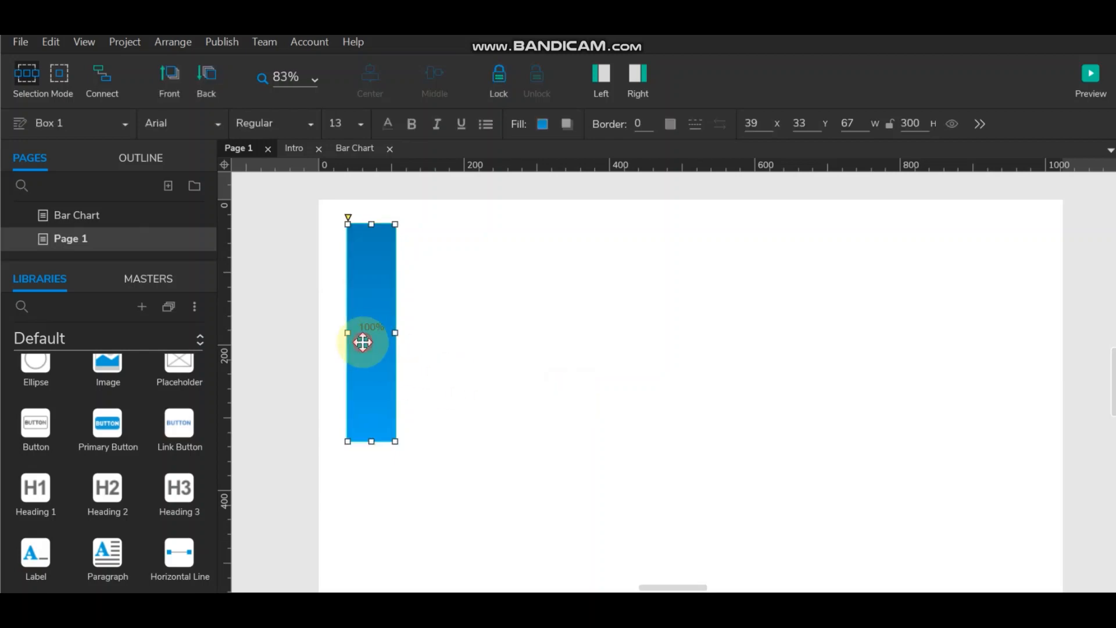
pyautogui.keyDown('ctrl'); pyautogui.click(371, 325); pyautogui.keyUp('ctrl')
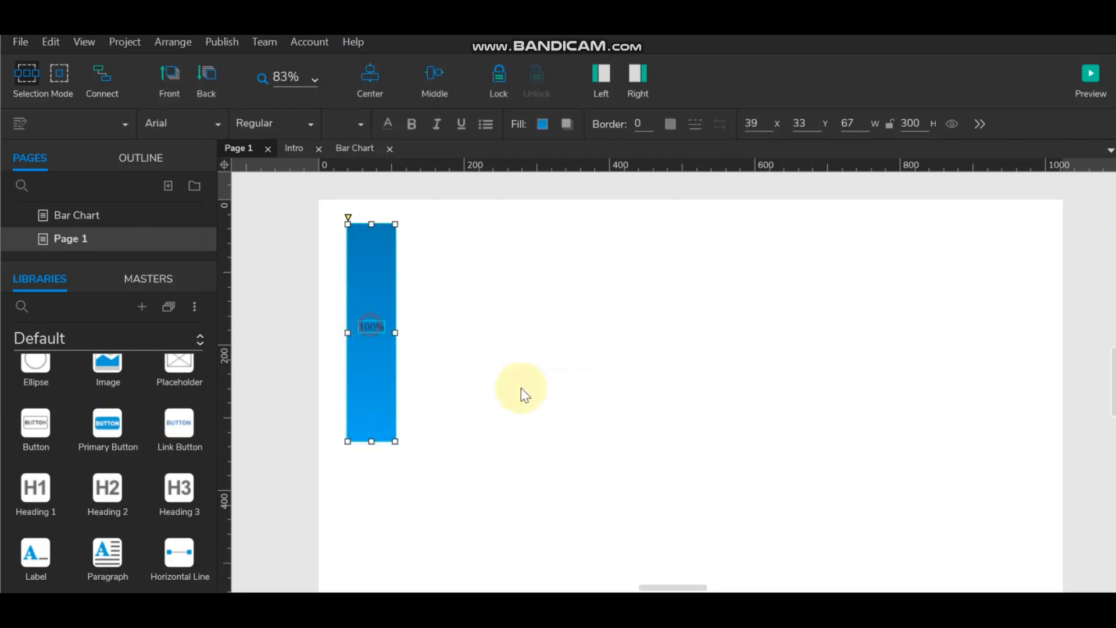
pyautogui.click(434, 78)
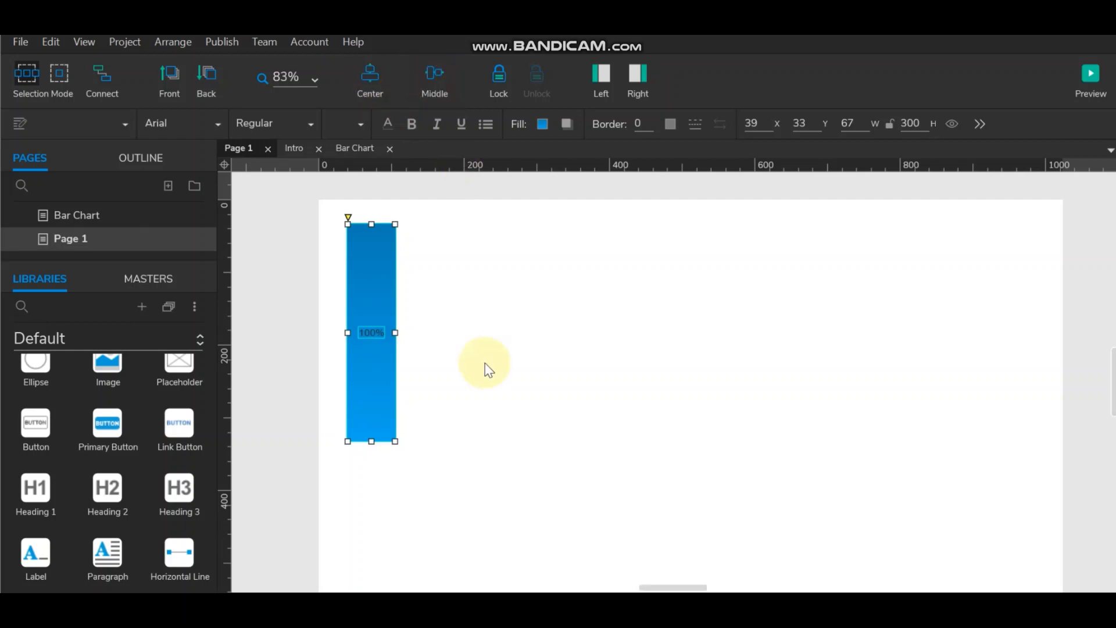
pyautogui.click(486, 366)
# - Widen the 100% label to the bar's full 67 width and center its text horizontally
pyautogui.click(381, 339)
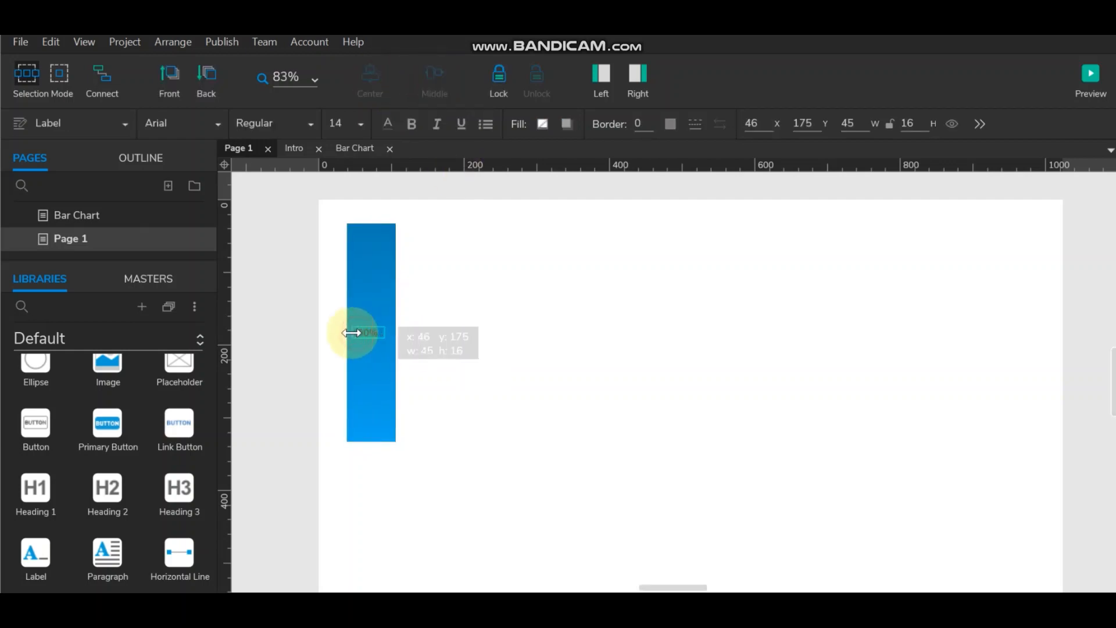
pyautogui.moveTo(356, 334); pyautogui.dragTo(396, 332)
pyautogui.click(486, 345)
pyautogui.click(381, 336)
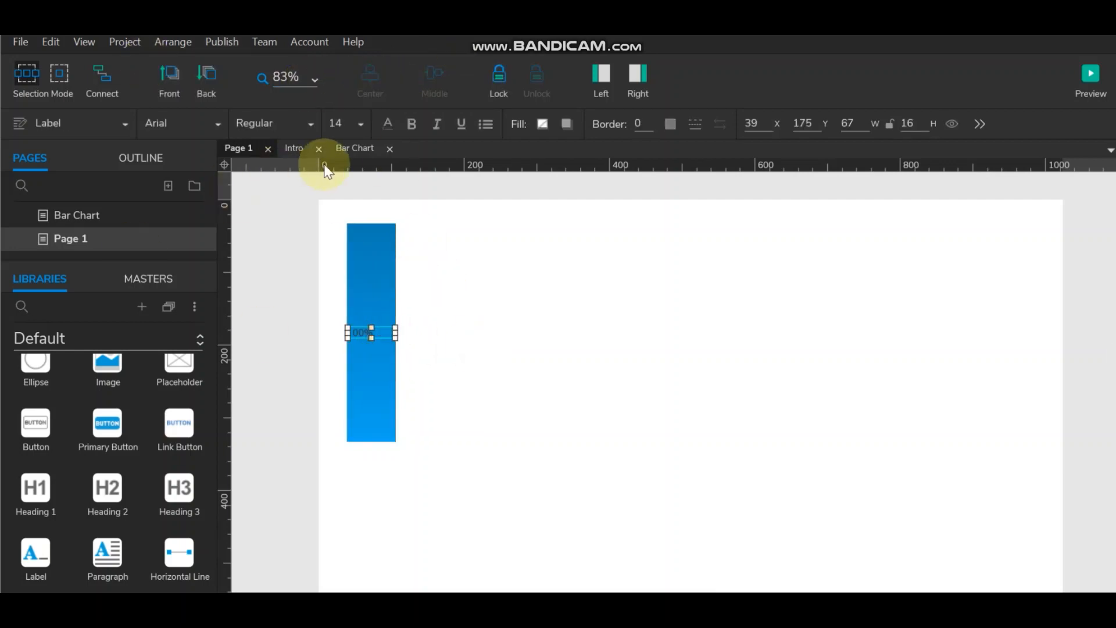
pyautogui.click(639, 75)
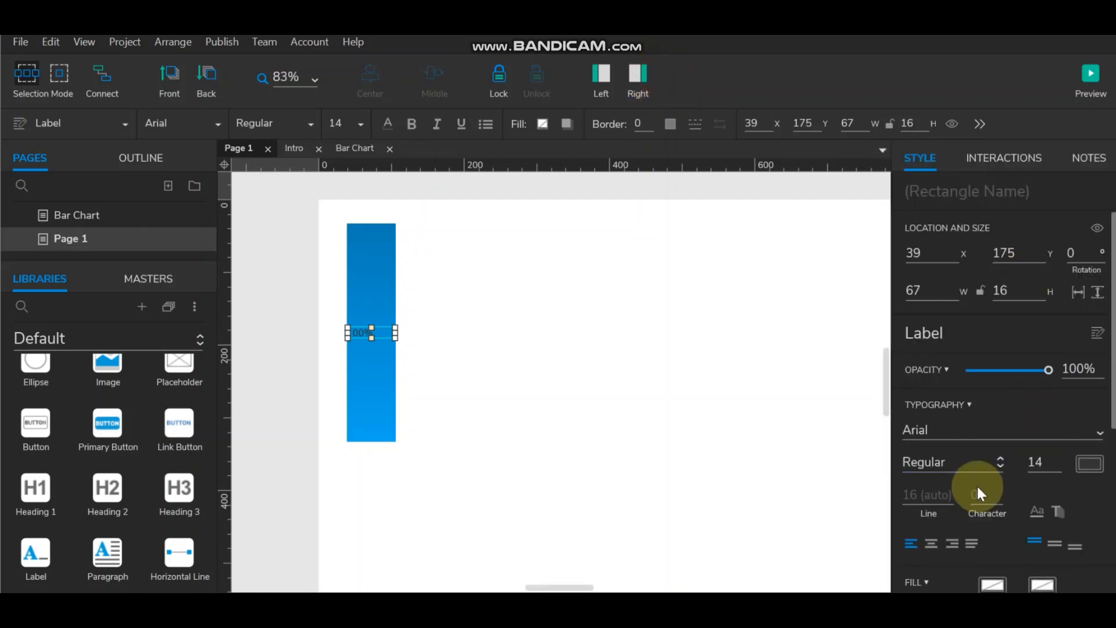
pyautogui.click(933, 332)
pyautogui.click(593, 354)
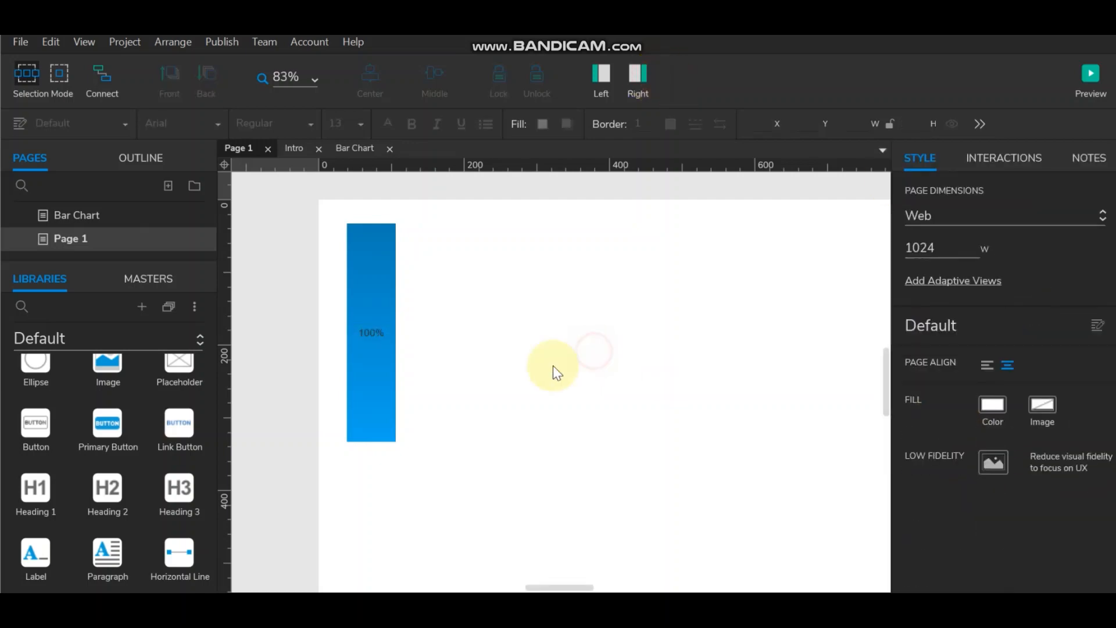
pyautogui.click(634, 71)
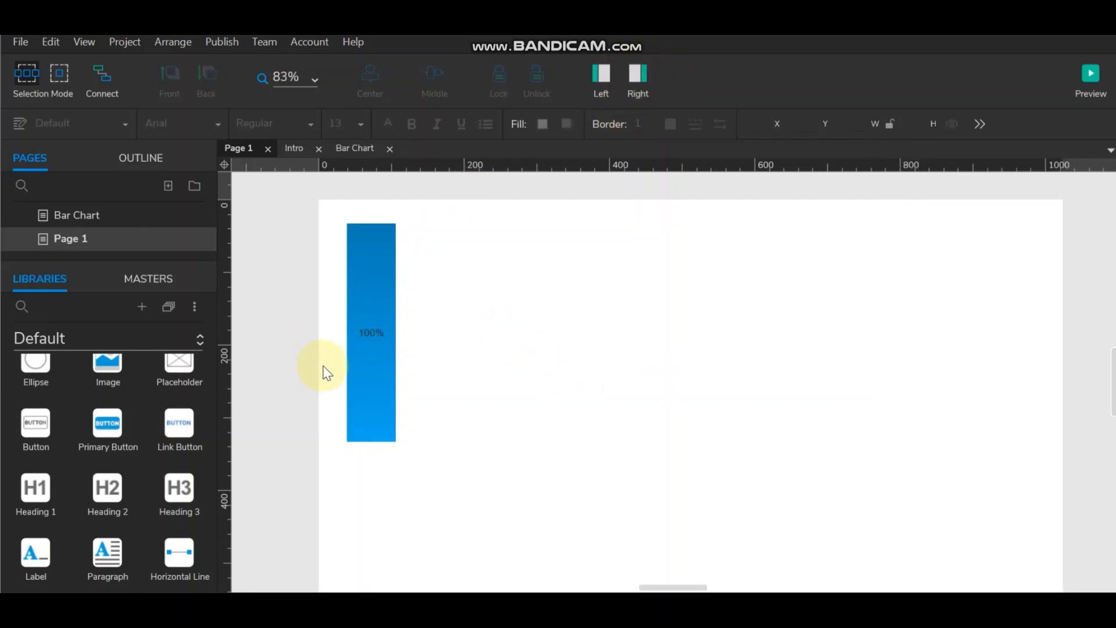
# - Move the blue bar together with its label across the page to x 494, y 33
pyautogui.moveTo(342, 219); pyautogui.dragTo(460, 468)
pyautogui.moveTo(369, 353); pyautogui.dragTo(700, 361)
pyautogui.click(822, 391)
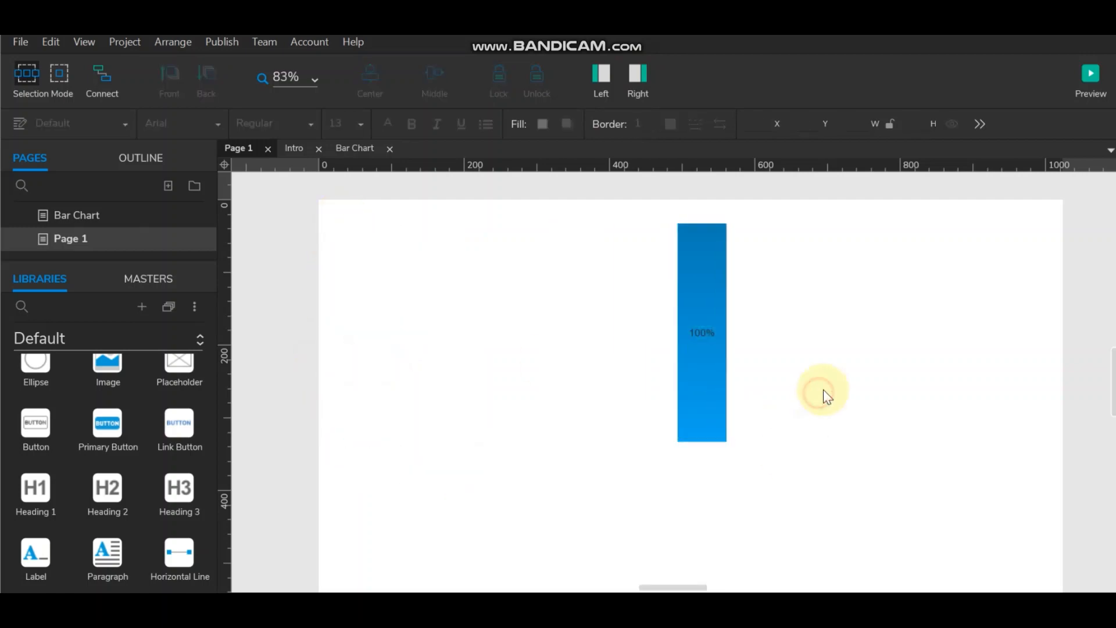
# - Add a Repeater to the empty area of the page at about x 128, y 132
pyautogui.scroll(-2, 79, 464)
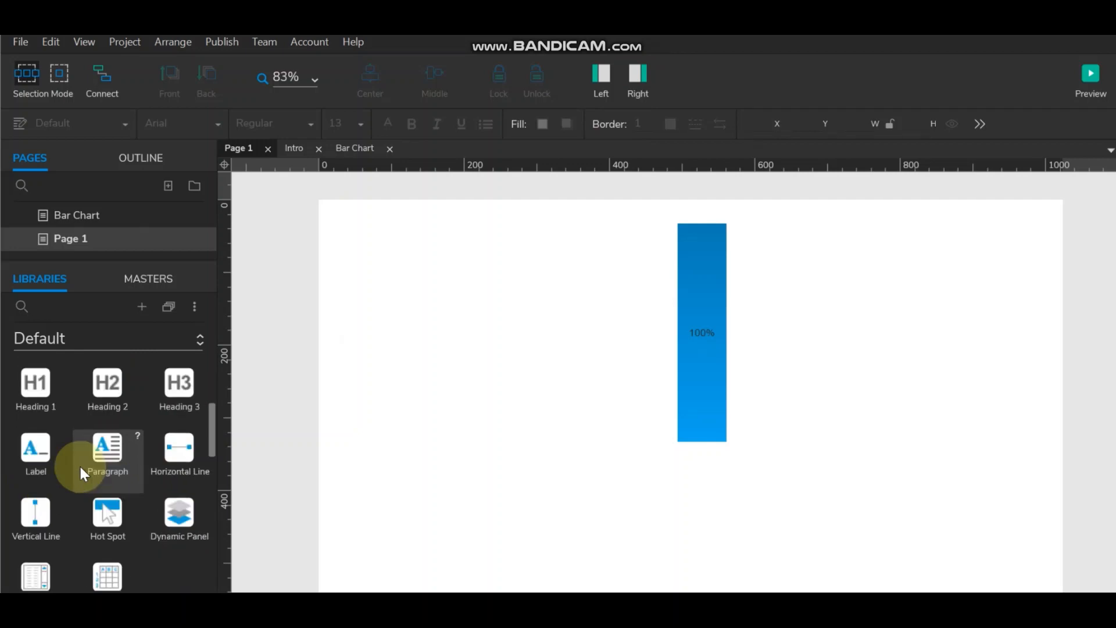
pyautogui.scroll(-2, 138, 497)
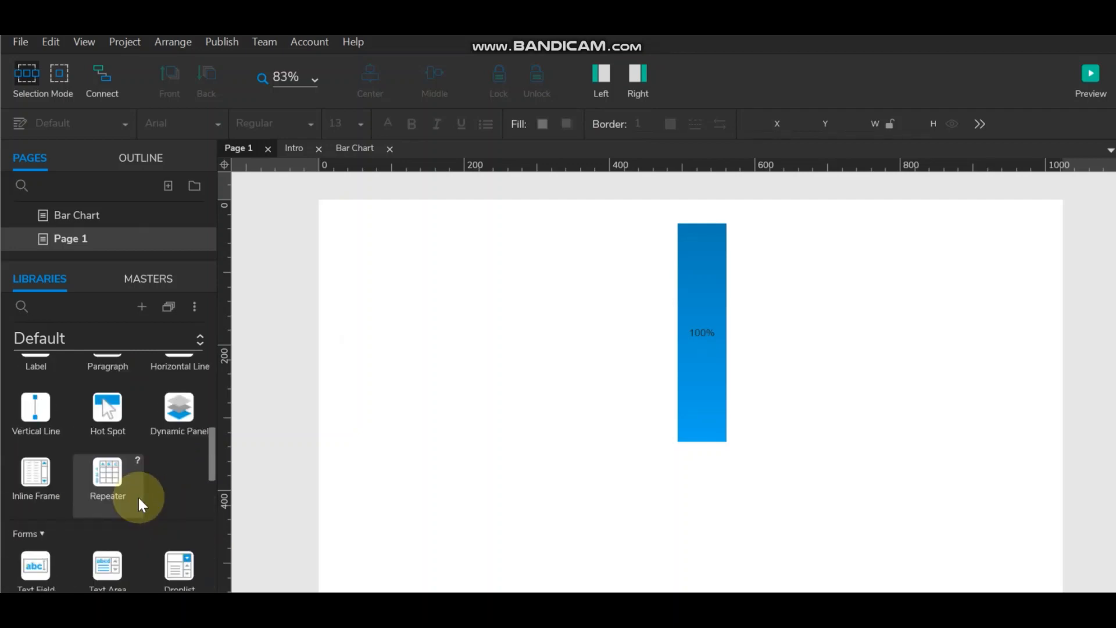
pyautogui.moveTo(103, 475); pyautogui.dragTo(412, 295)
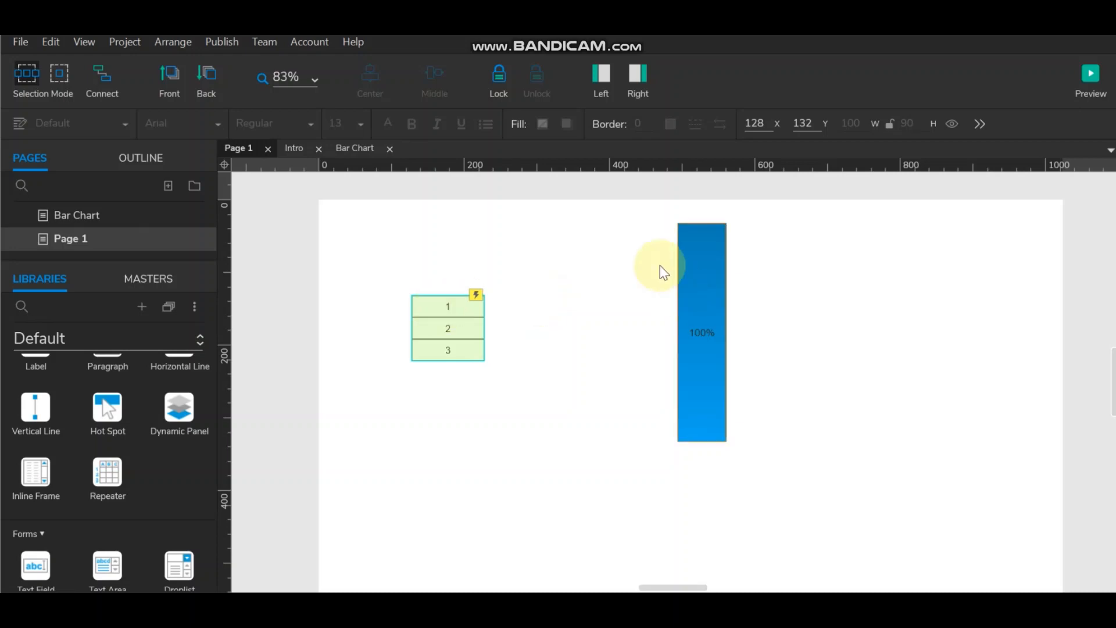
# - Cut the bar and its label from the page and paste them into the repeater in place of its default rectangle
pyautogui.moveTo(658, 211); pyautogui.dragTo(792, 515)
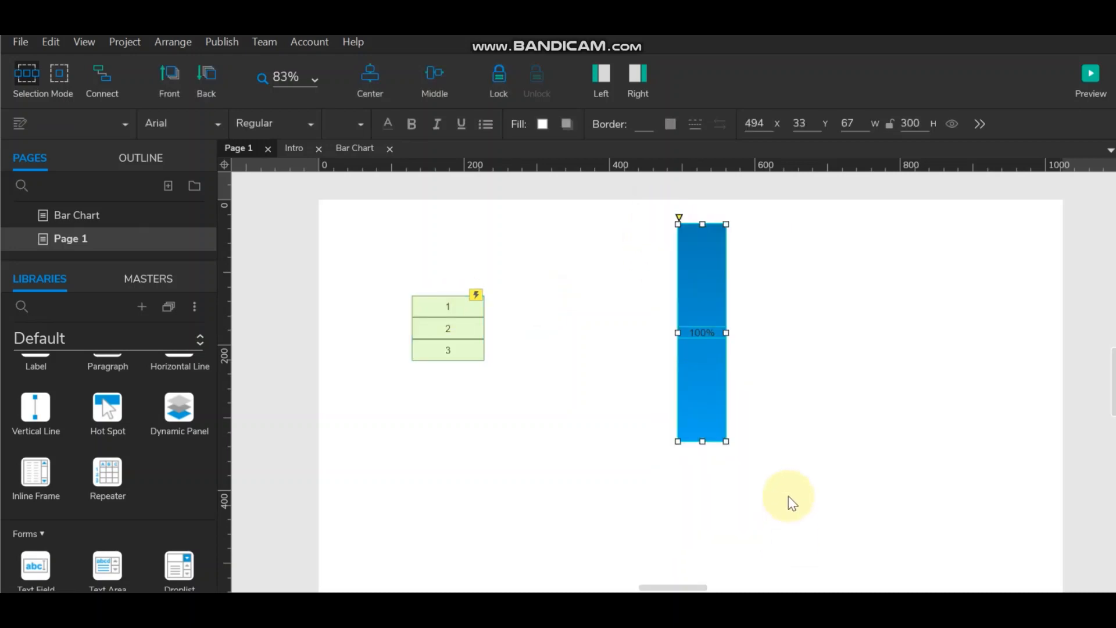
pyautogui.press('Delete')
pyautogui.doubleClick(453, 336)
pyautogui.click(455, 316)
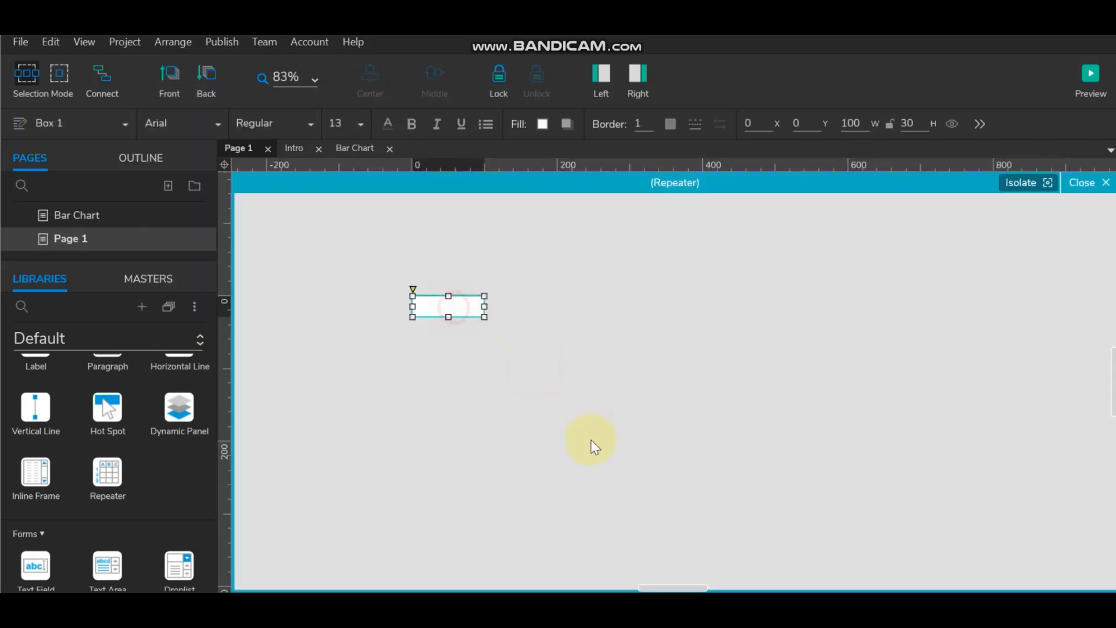
pyautogui.press('Delete')
pyautogui.hotkey('ctrl', 'v')
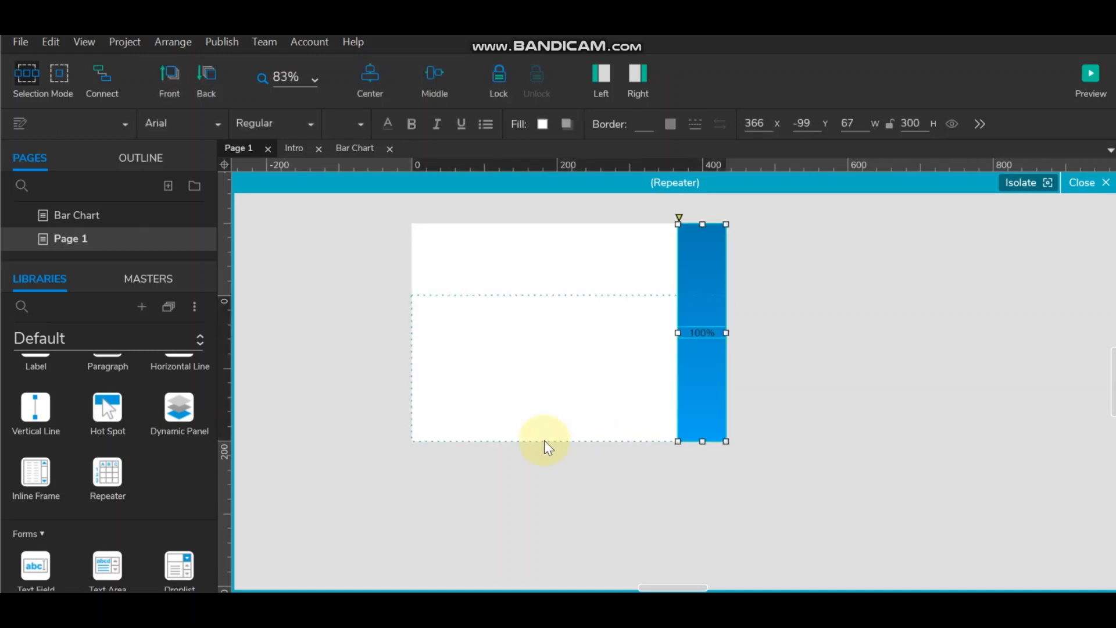
# - Position the pasted bar and label at x 0, y 0 inside the repeater
pyautogui.click(769, 126)
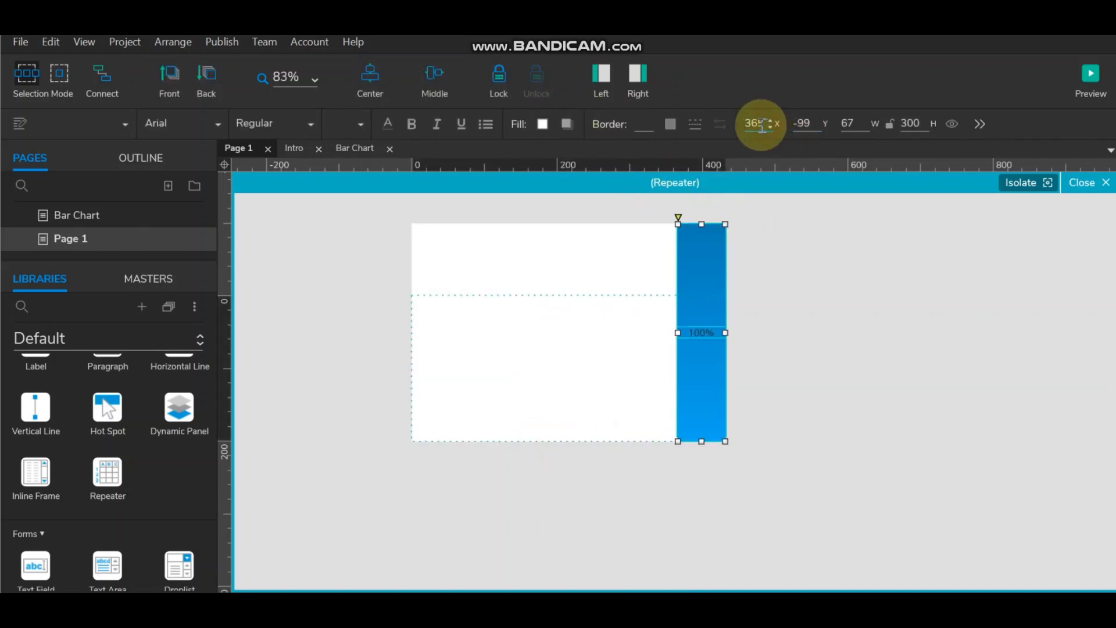
pyautogui.write('0')
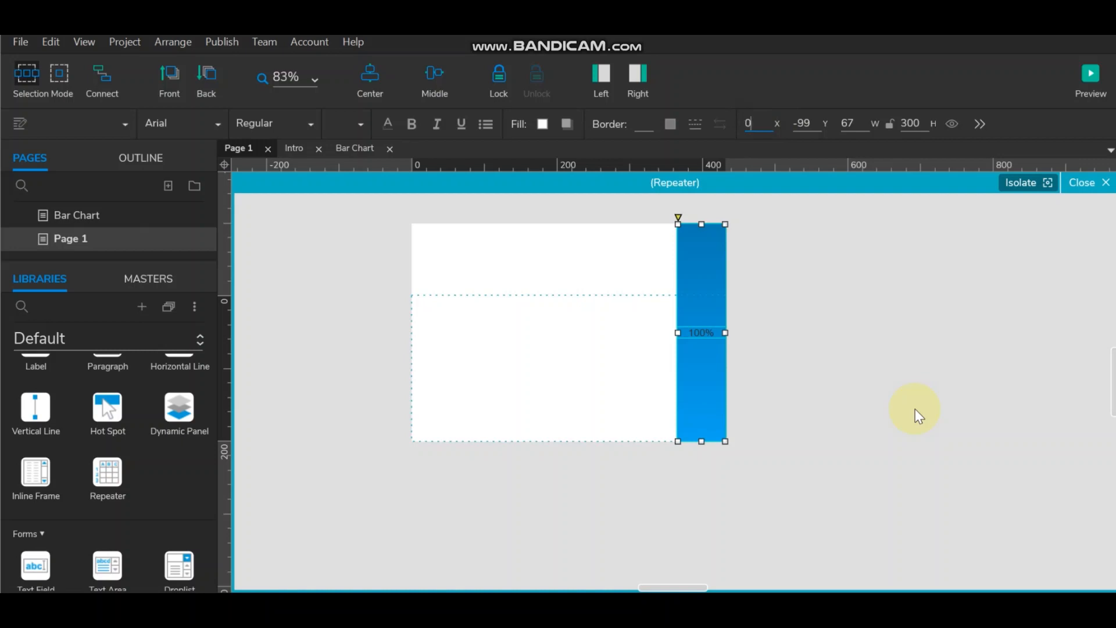
pyautogui.press('Tab')
pyautogui.write('0')
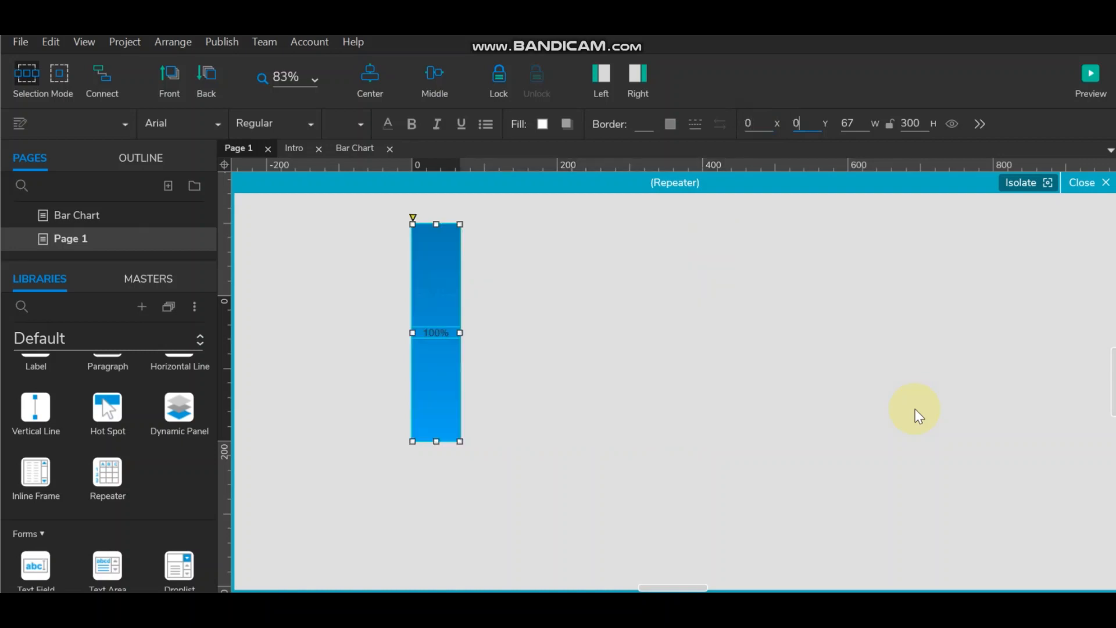
pyautogui.press('Return')
pyautogui.click(734, 463)
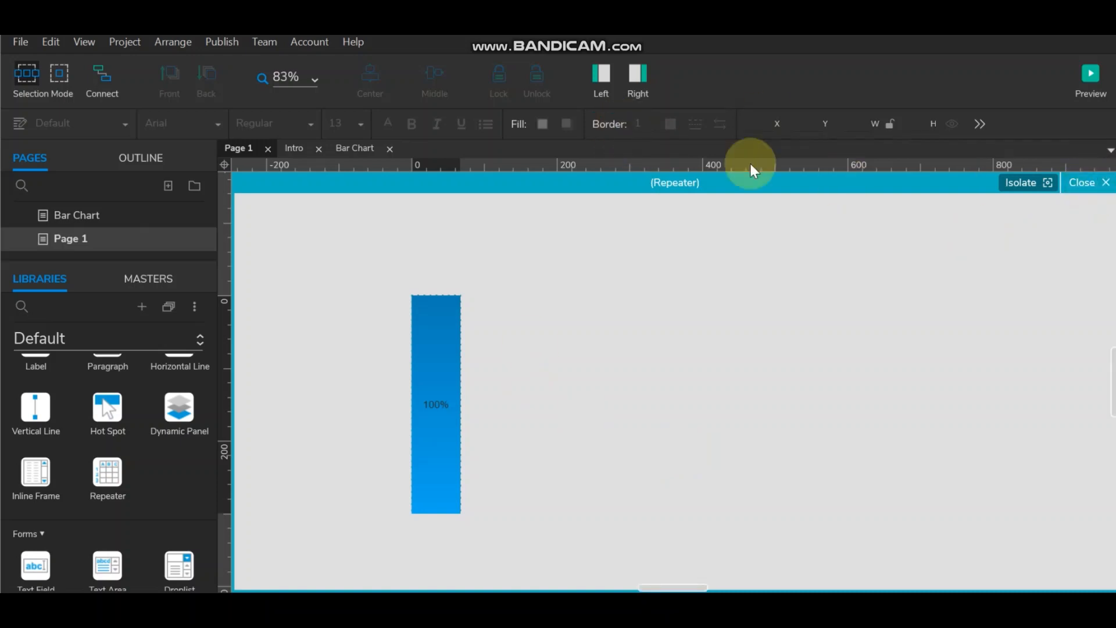
# - Close the repeater's item, examine the repeated bars on the page, and reopen the item for editing
pyautogui.click(1080, 182)
pyautogui.scroll(-2, 494, 347)
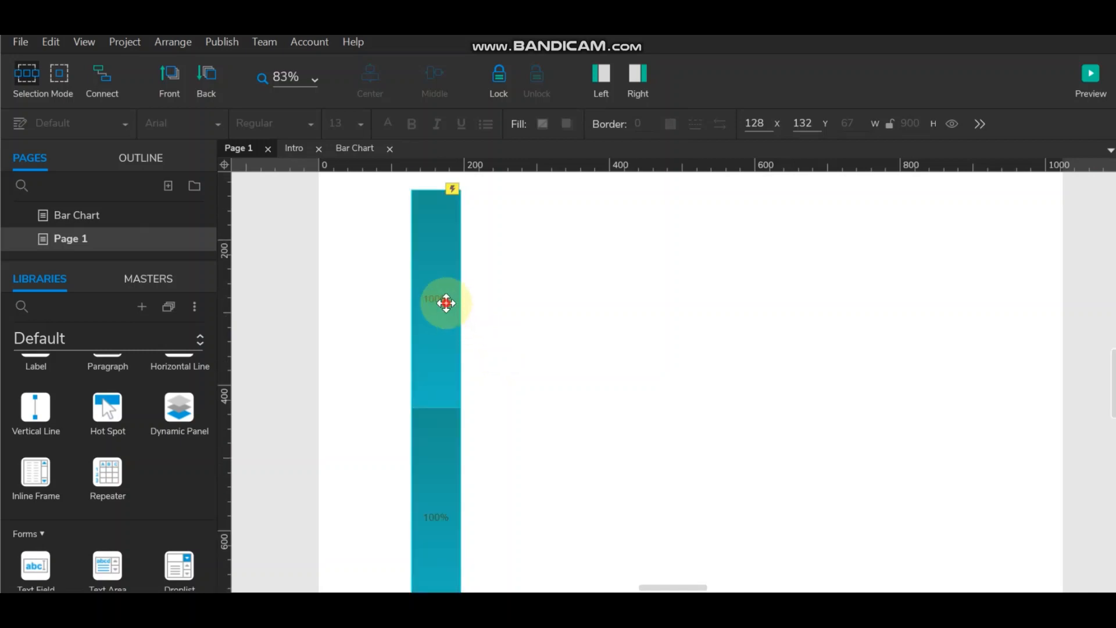
pyautogui.doubleClick(422, 286)
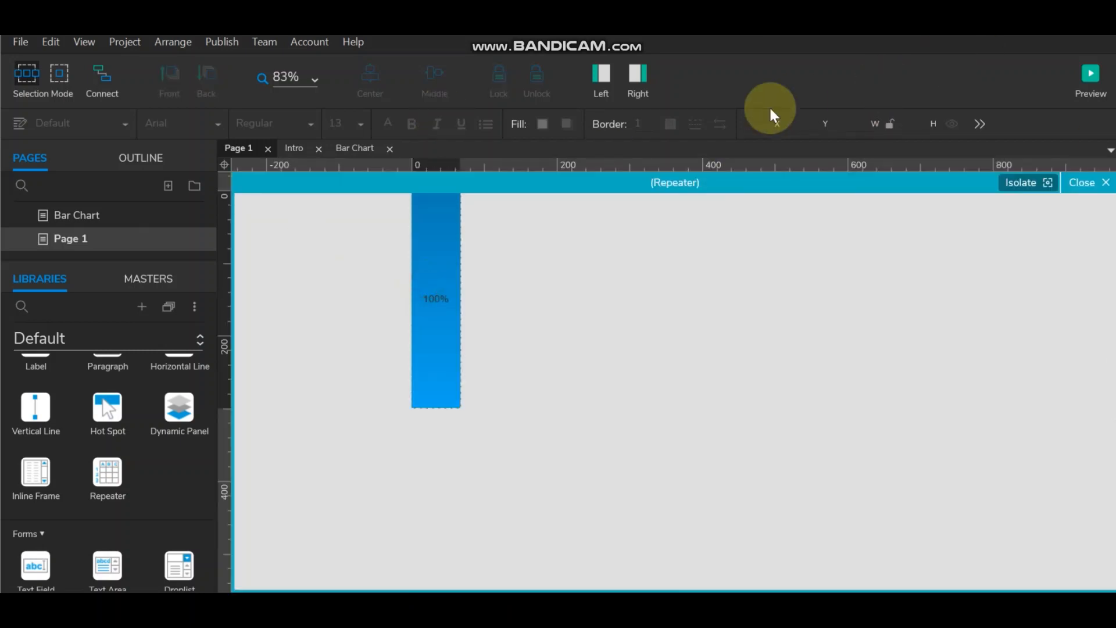
# - Set the repeater's layout to Horizontal and its column spacing to 20
pyautogui.scroll(2, 680, 271)
pyautogui.click(638, 78)
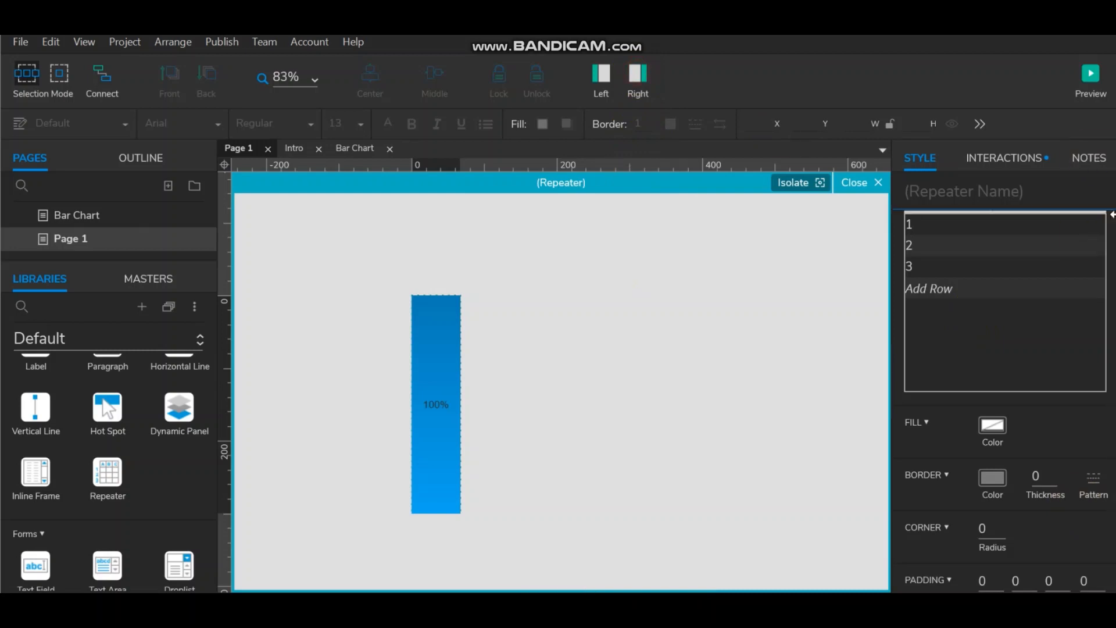
pyautogui.scroll(-4, 1056, 473)
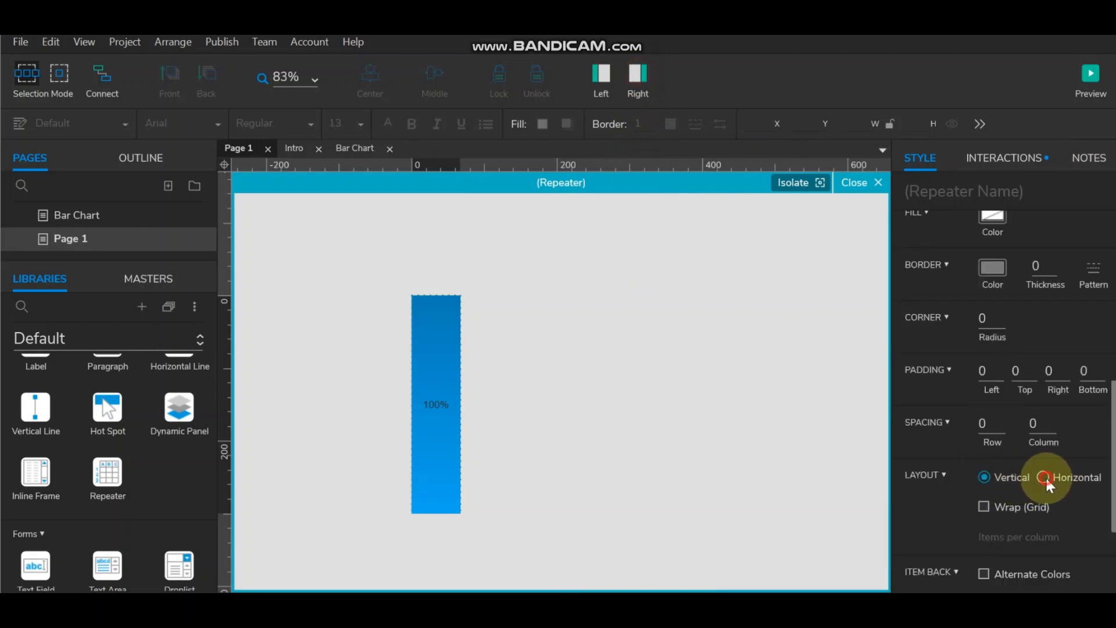
pyautogui.click(1044, 476)
pyautogui.click(865, 187)
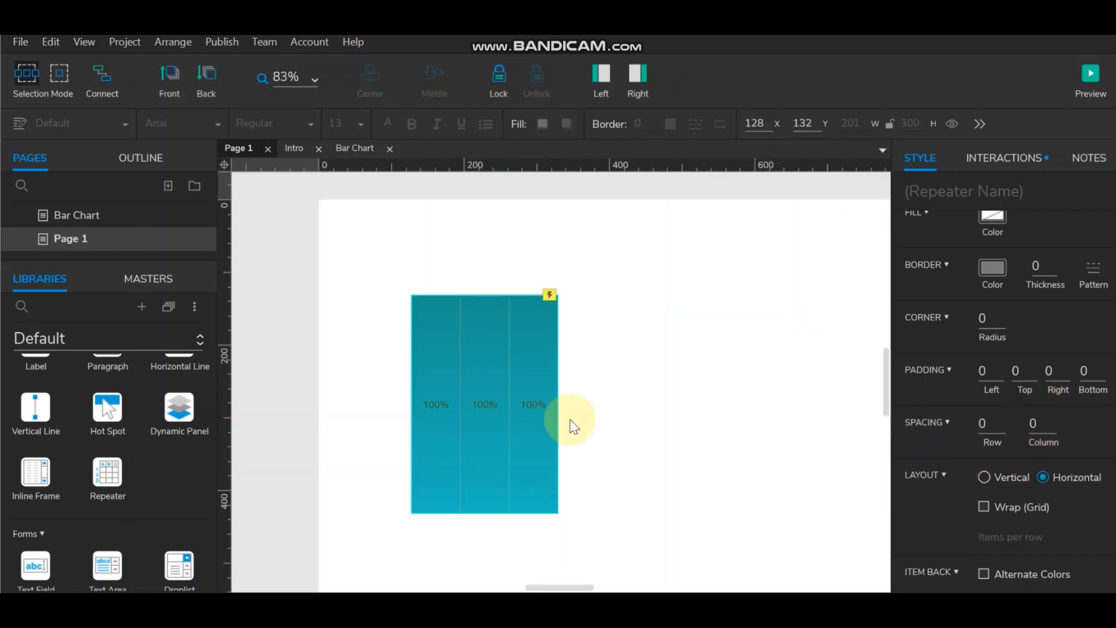
pyautogui.click(1037, 422)
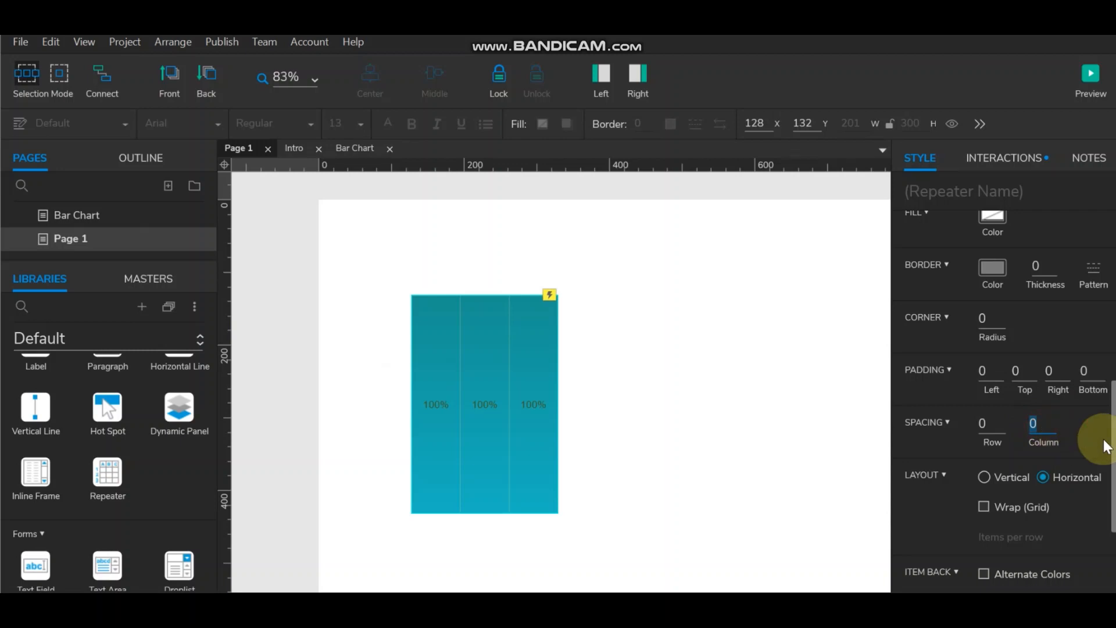
pyautogui.write('20')
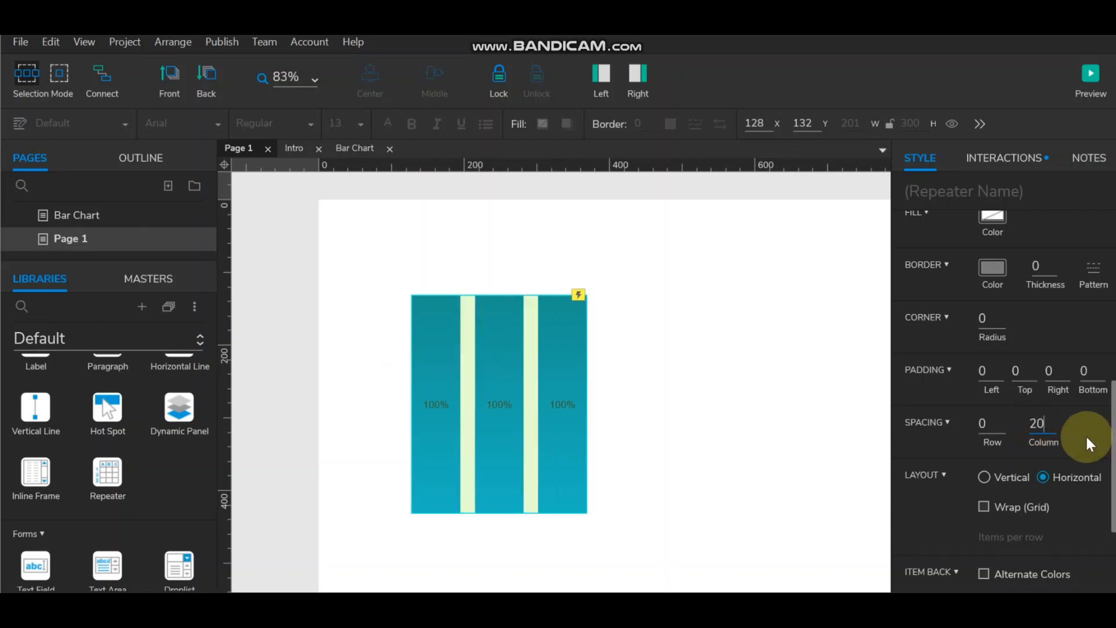
pyautogui.click(706, 386)
# - Name the bar rectangle inside the repeater item "Fill" and hide it
pyautogui.doubleClick(548, 385)
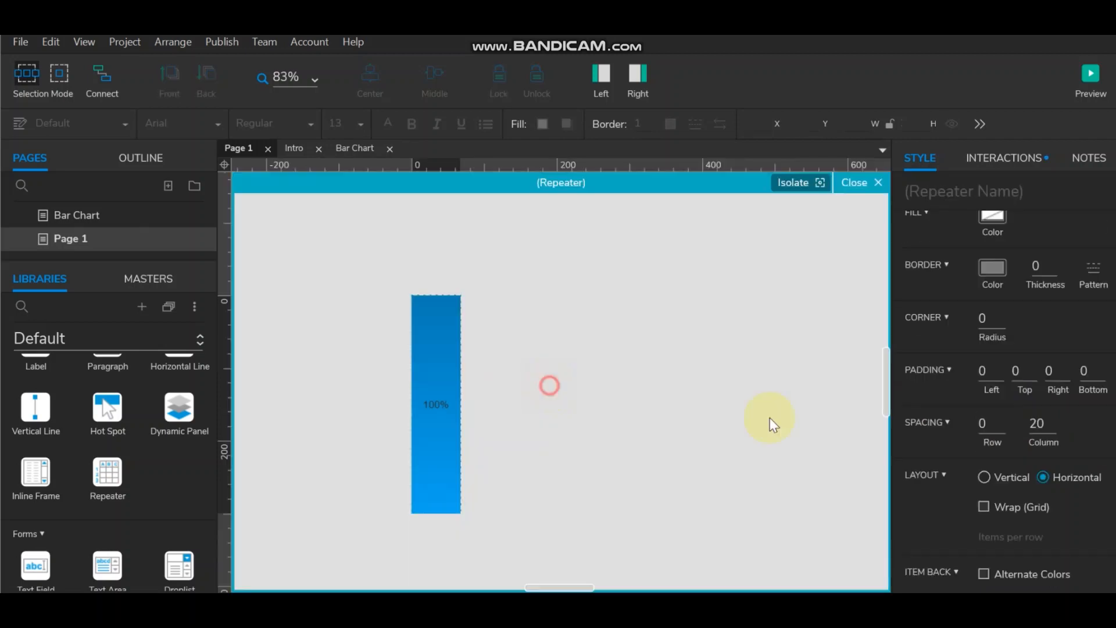
pyautogui.click(429, 344)
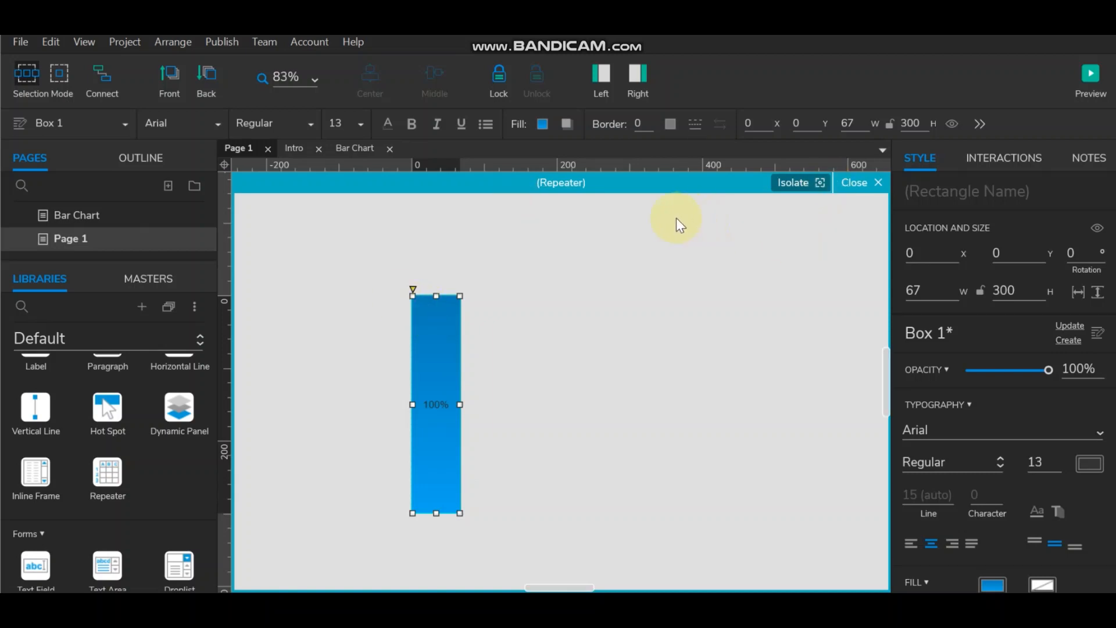
pyautogui.click(936, 192)
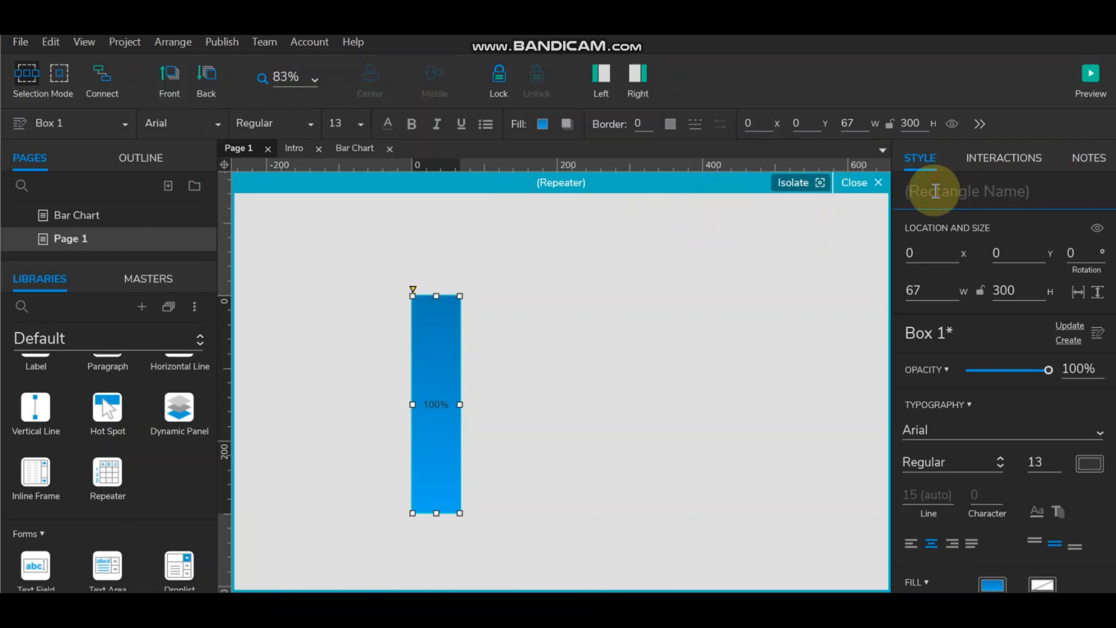
pyautogui.write('Fill')
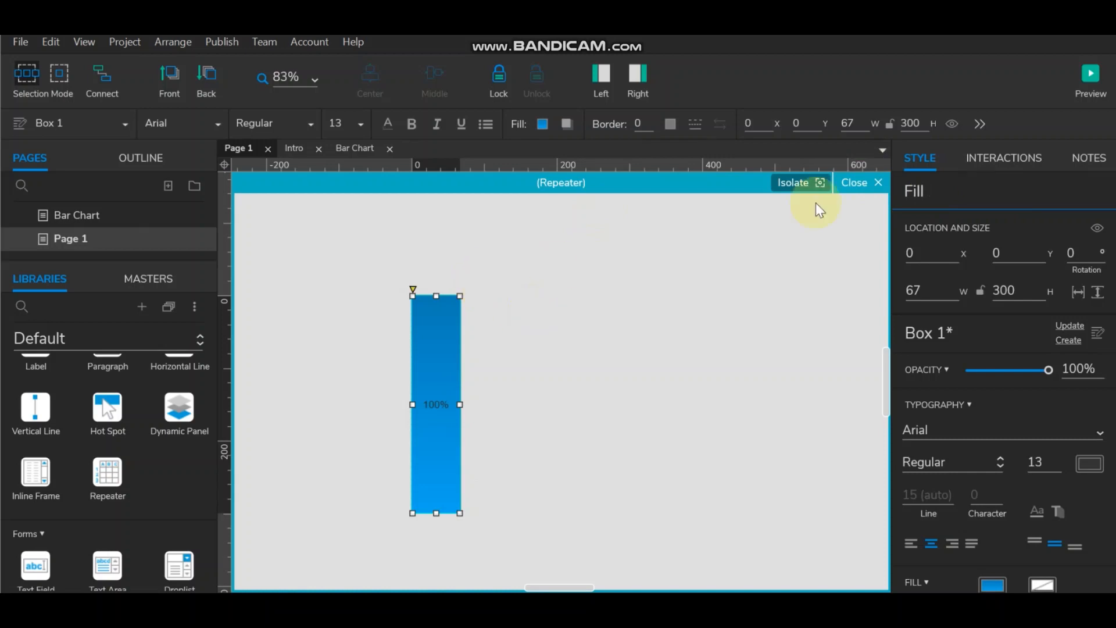
pyautogui.click(954, 123)
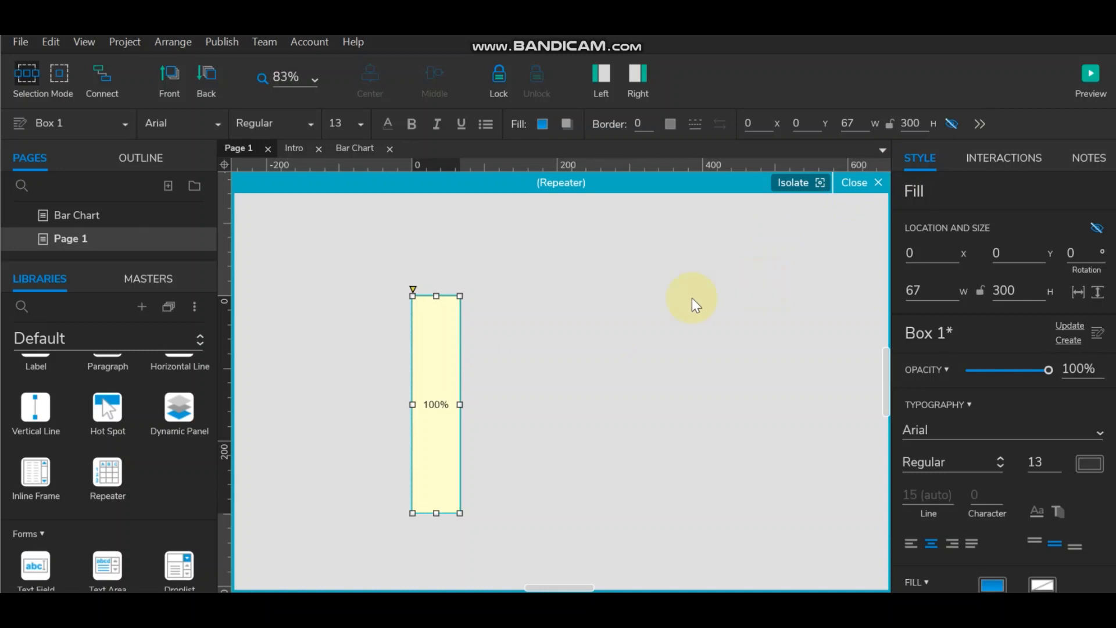
# - Rename the repeater's first data column to Sales and add two more columns named Percentage and Years
pyautogui.click(612, 332)
pyautogui.click(941, 415)
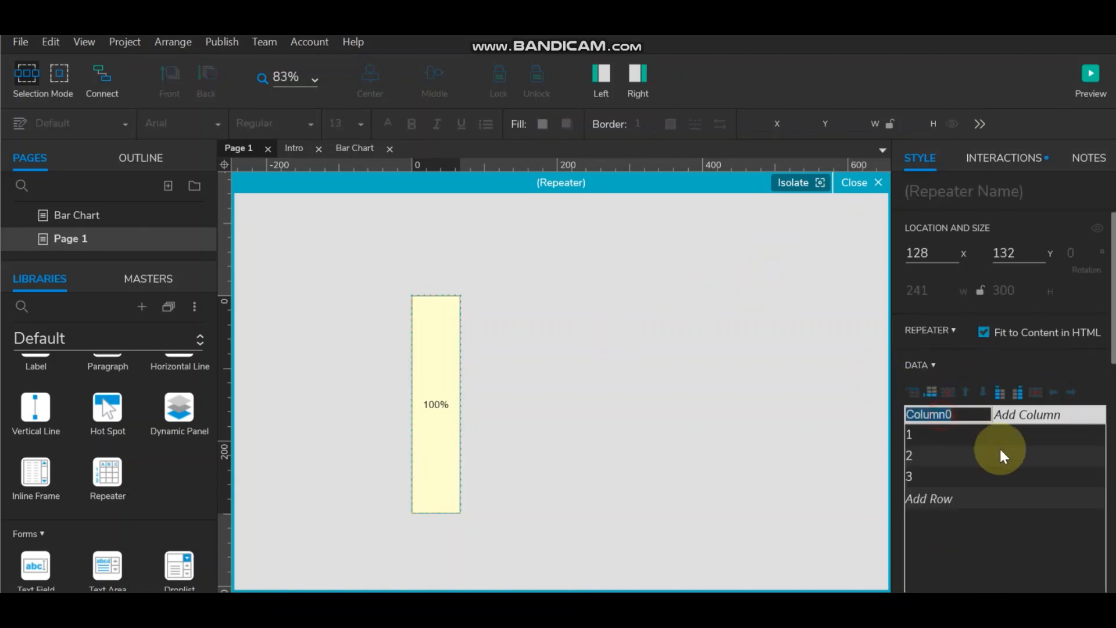
pyautogui.write('Sak')
pyautogui.press('BackSpace')
pyautogui.write('les')
pyautogui.click(1037, 414)
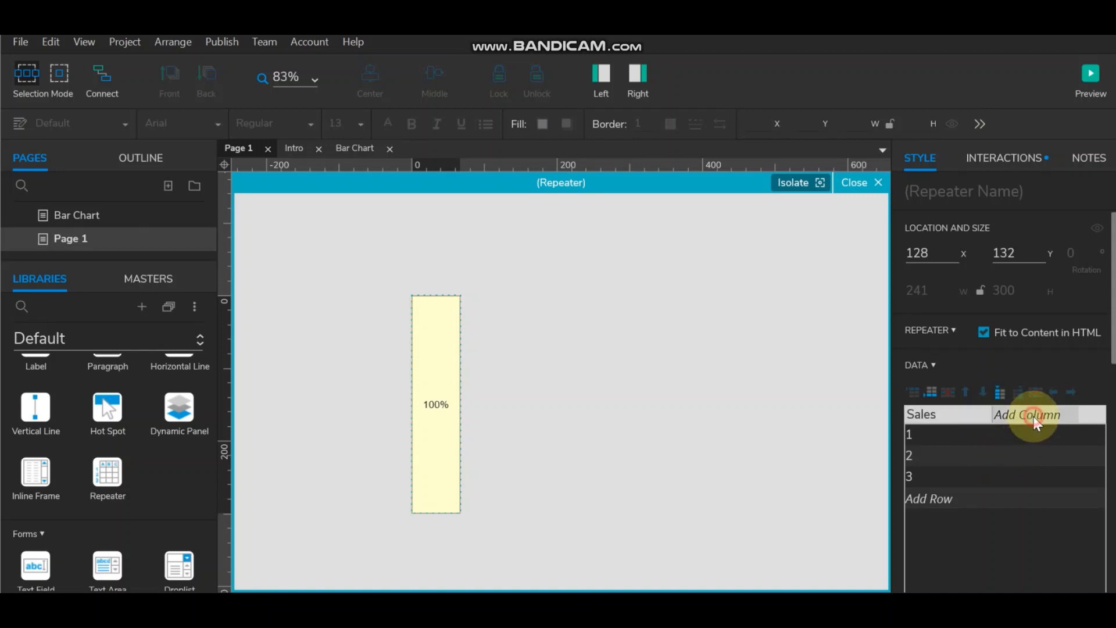
pyautogui.write('P')
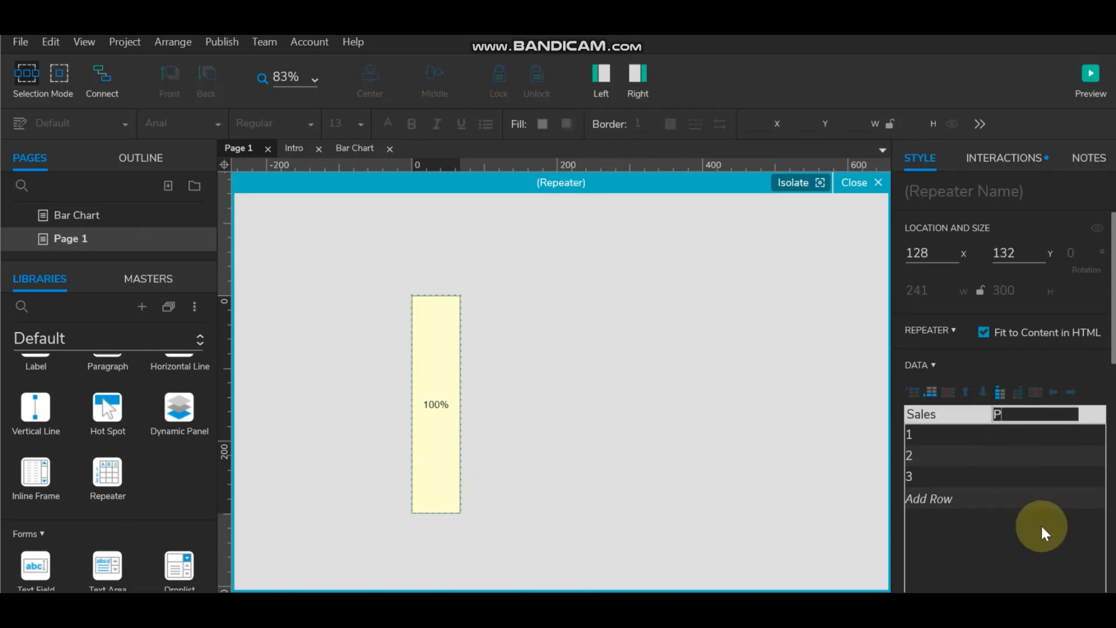
pyautogui.write('ercentage')
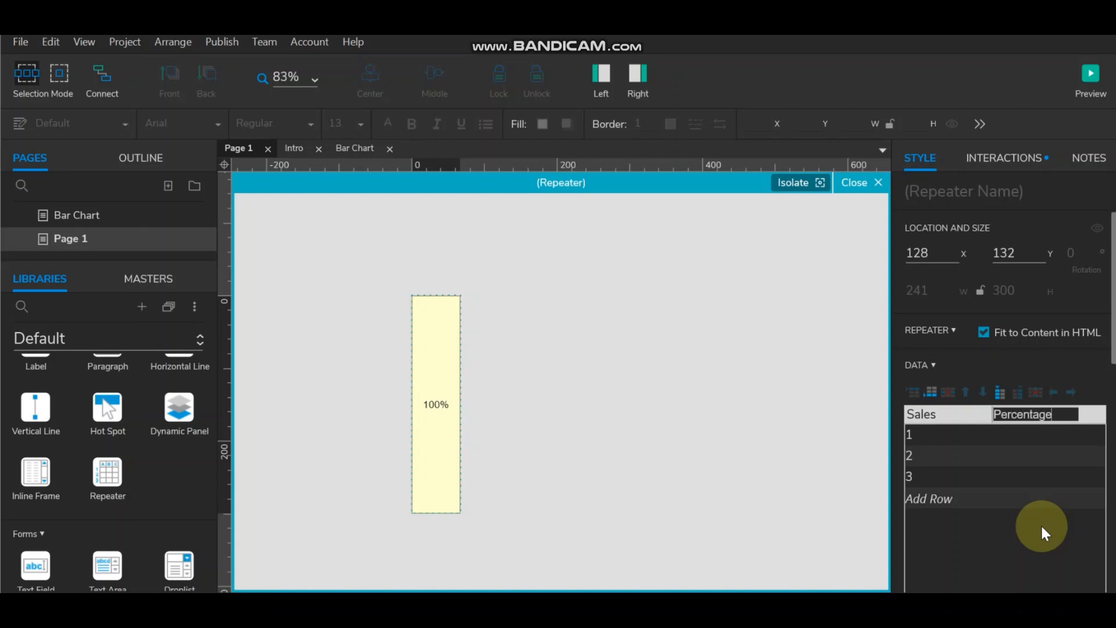
pyautogui.click(1044, 462)
pyautogui.click(1086, 414)
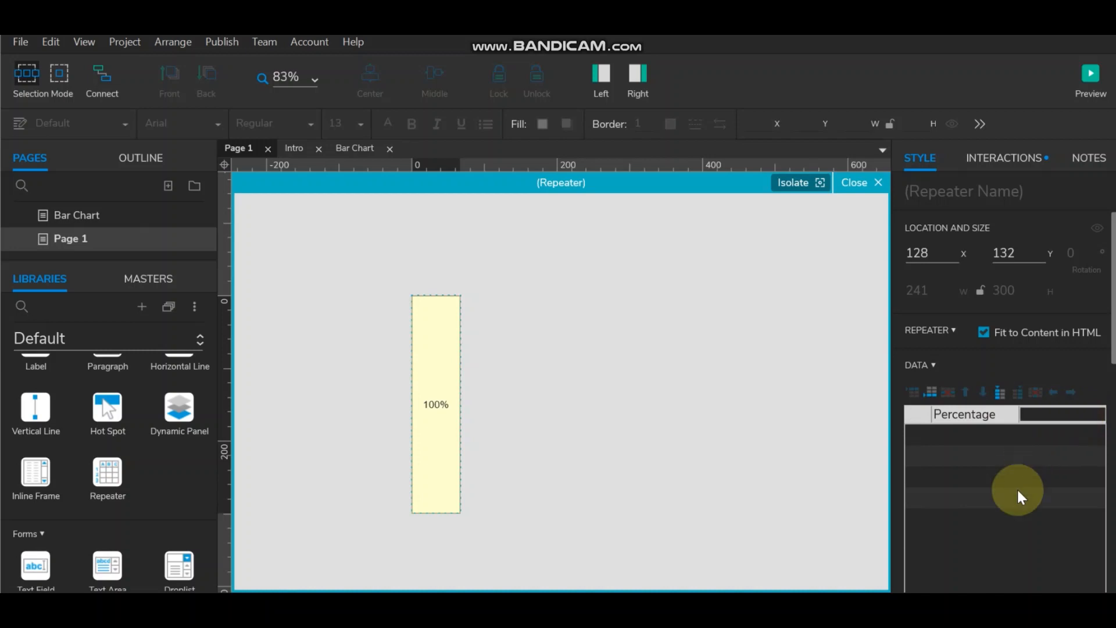
pyautogui.write('Years')
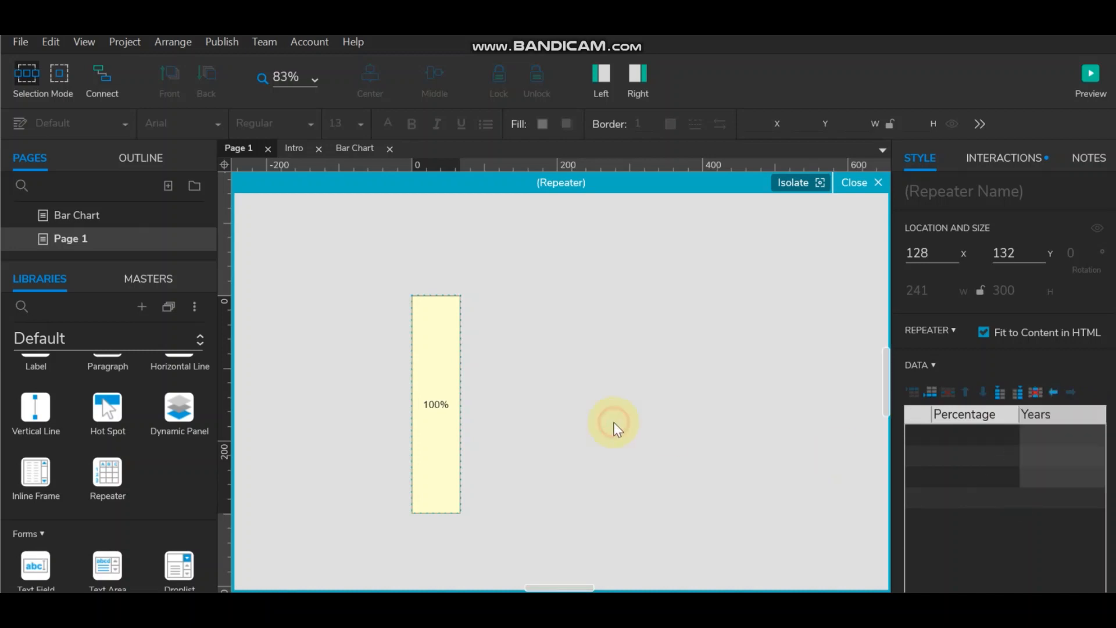
# - Duplicate the 100% label to just below the bar at x 0, y 310 and name the copy "Years"
pyautogui.click(426, 403)
pyautogui.scroll(-3, 534, 333)
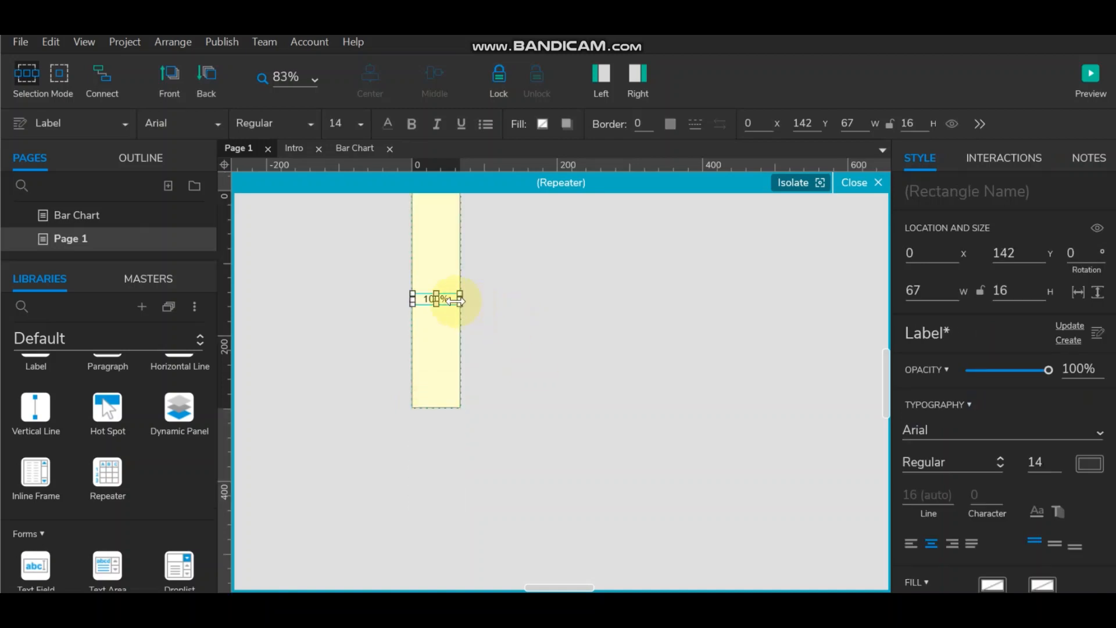
pyautogui.moveTo(451, 301); pyautogui.dragTo(448, 423)
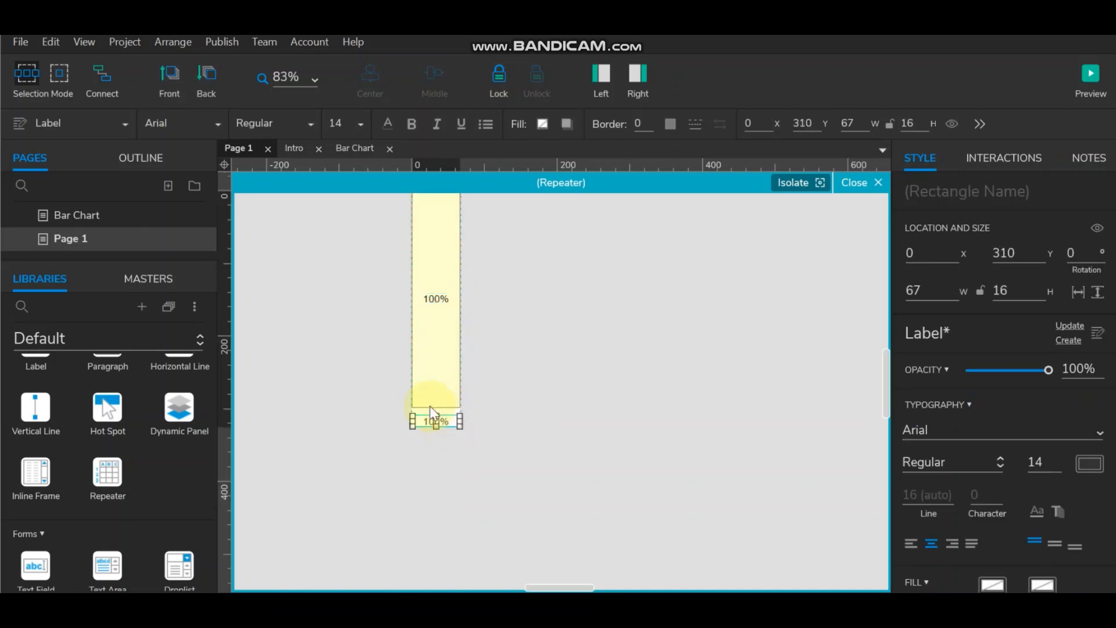
pyautogui.click(933, 192)
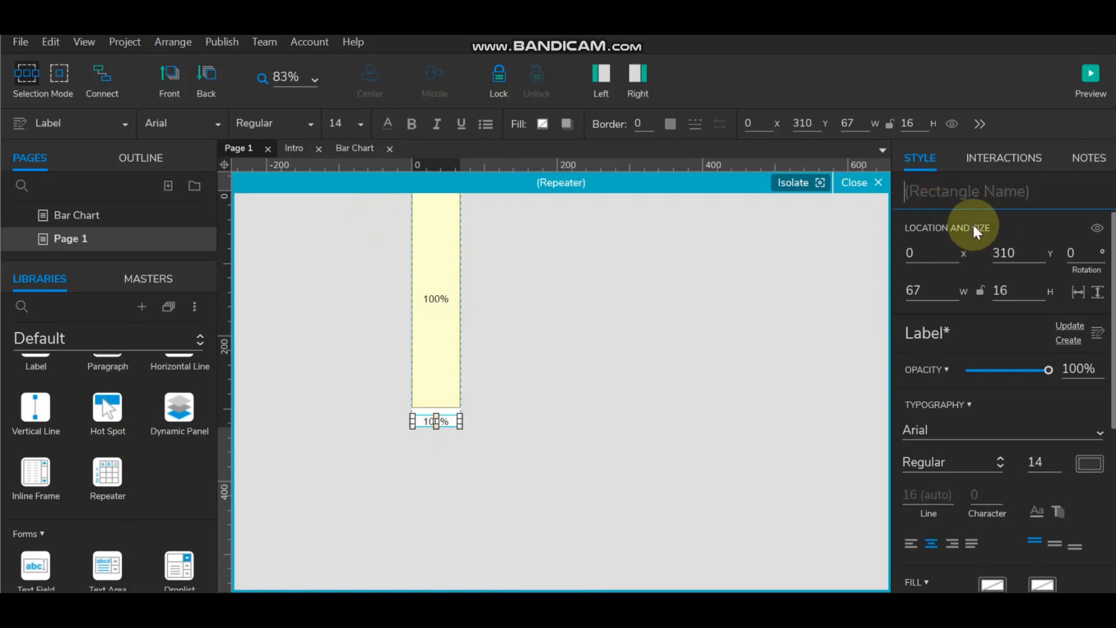
pyautogui.write('Years')
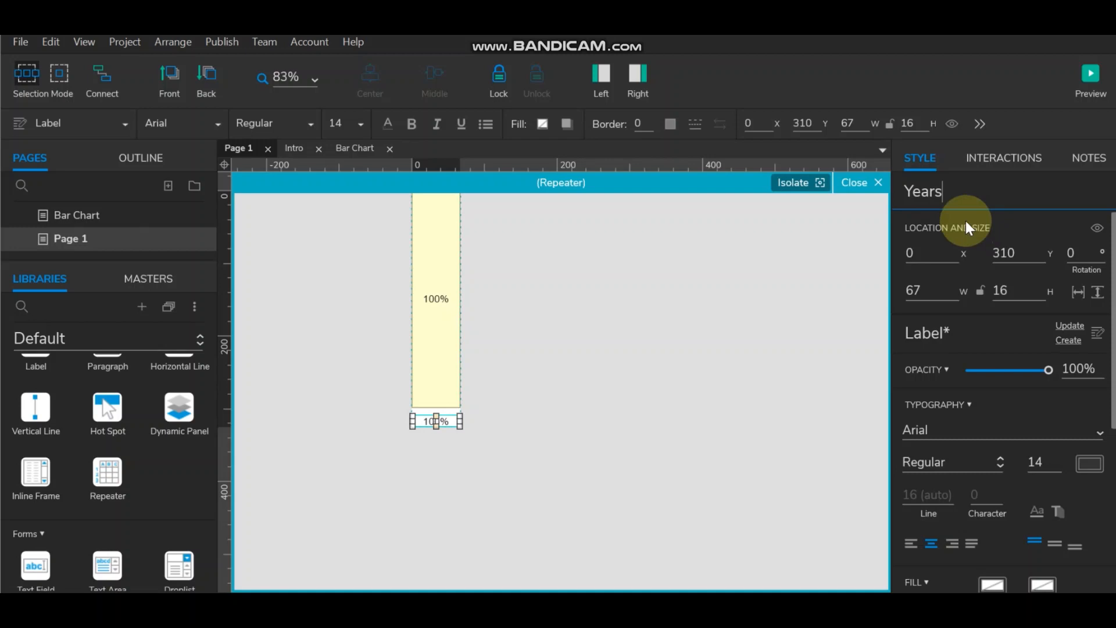
pyautogui.scroll(3, 593, 343)
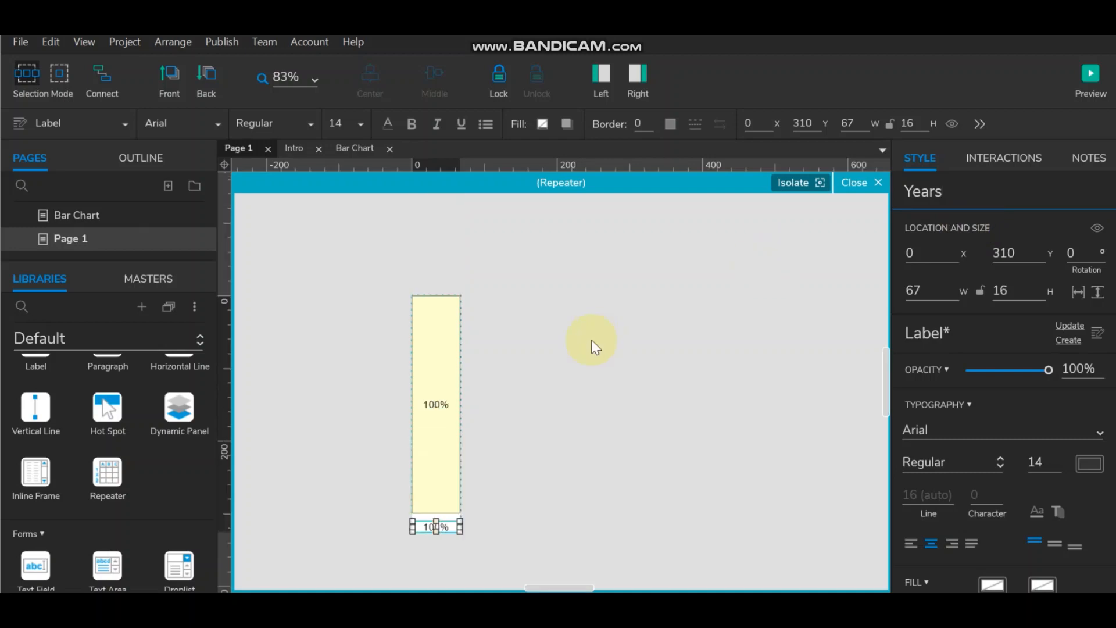
# - Name the 100% label in the middle of the bar "Percentage"
pyautogui.click(436, 404)
pyautogui.click(1046, 184)
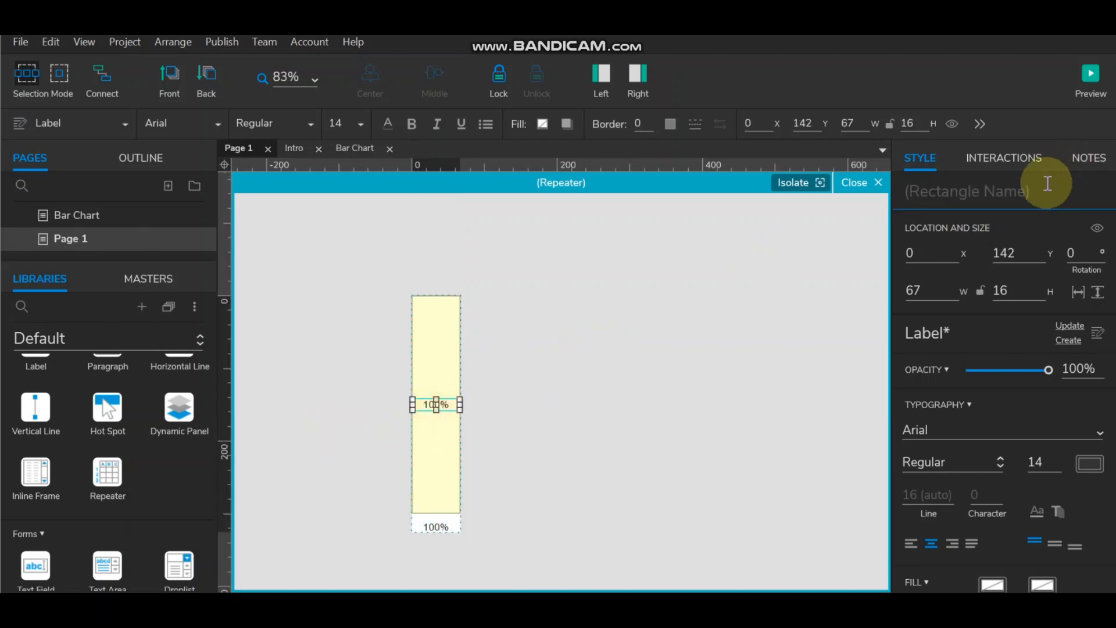
pyautogui.write('Per')
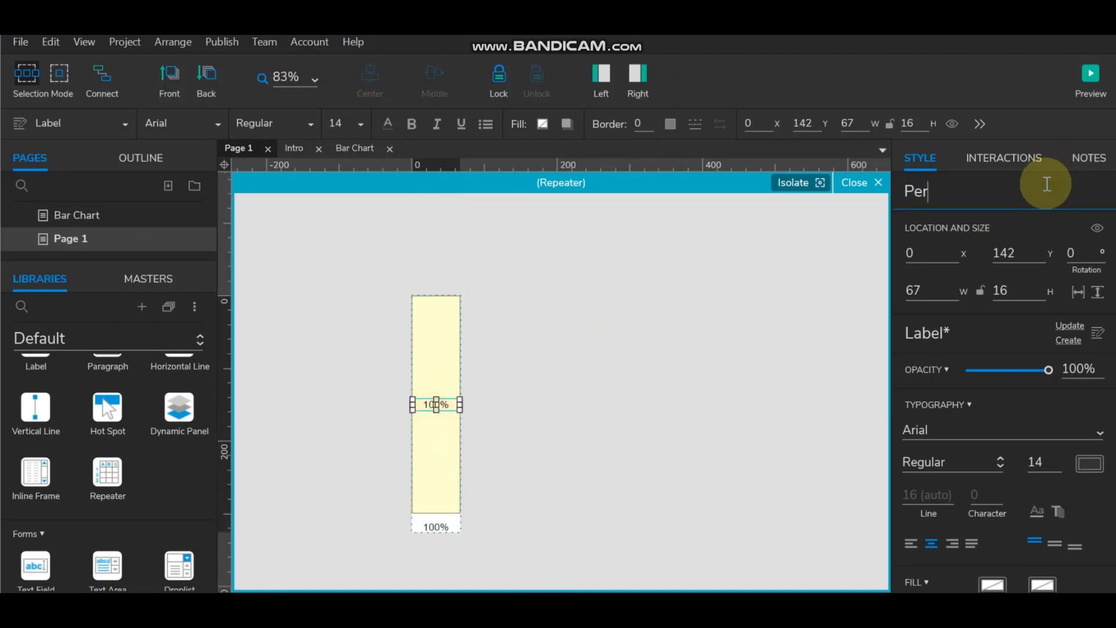
pyautogui.write('centage')
pyautogui.click(522, 300)
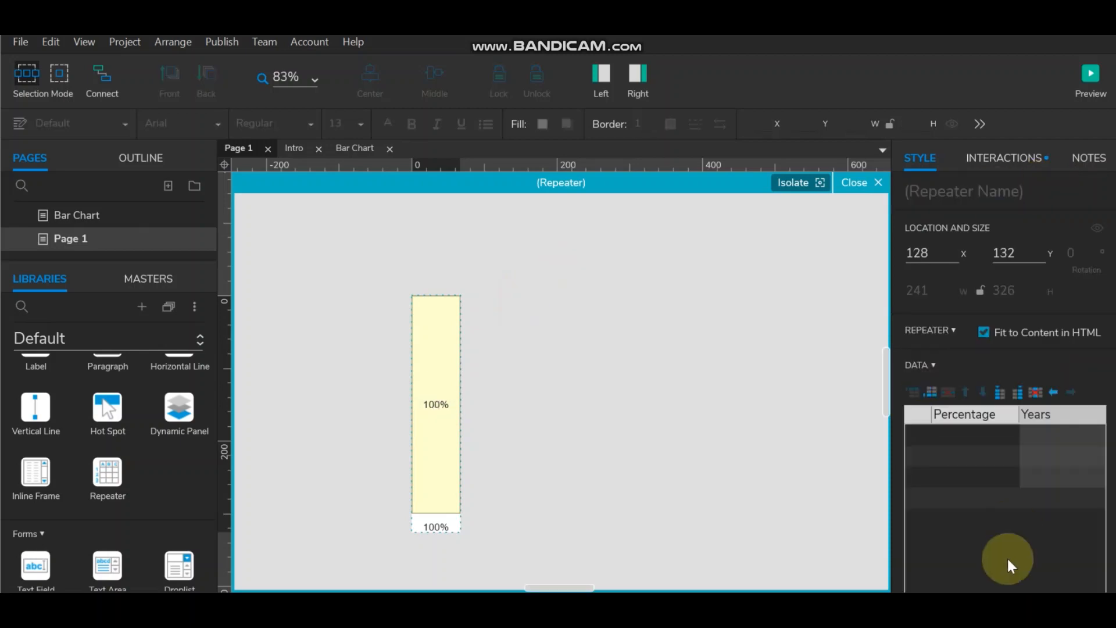
# - Choose the Years label as the target of the repeater's Item Loaded Set Text action
pyautogui.scroll(-2, 980, 403)
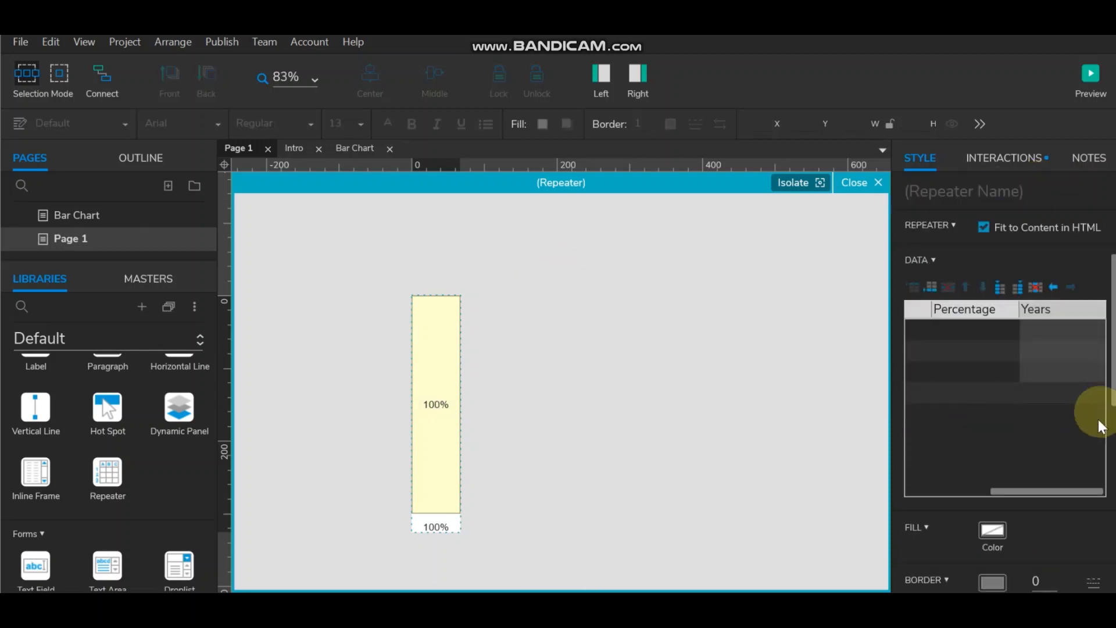
pyautogui.click(1070, 493)
pyautogui.click(961, 491)
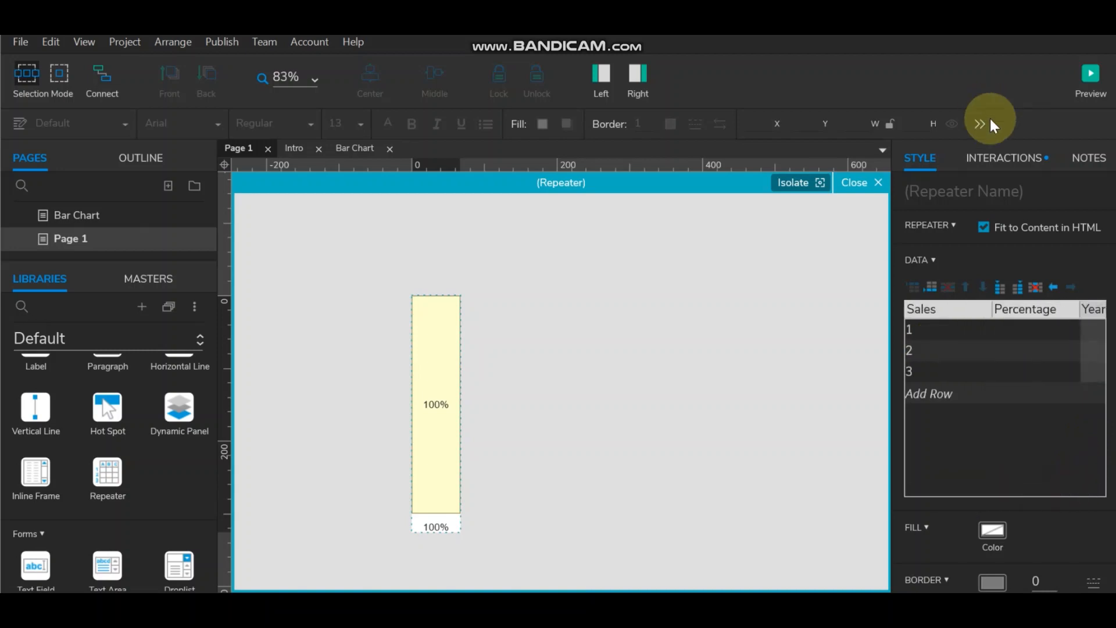
pyautogui.click(1009, 156)
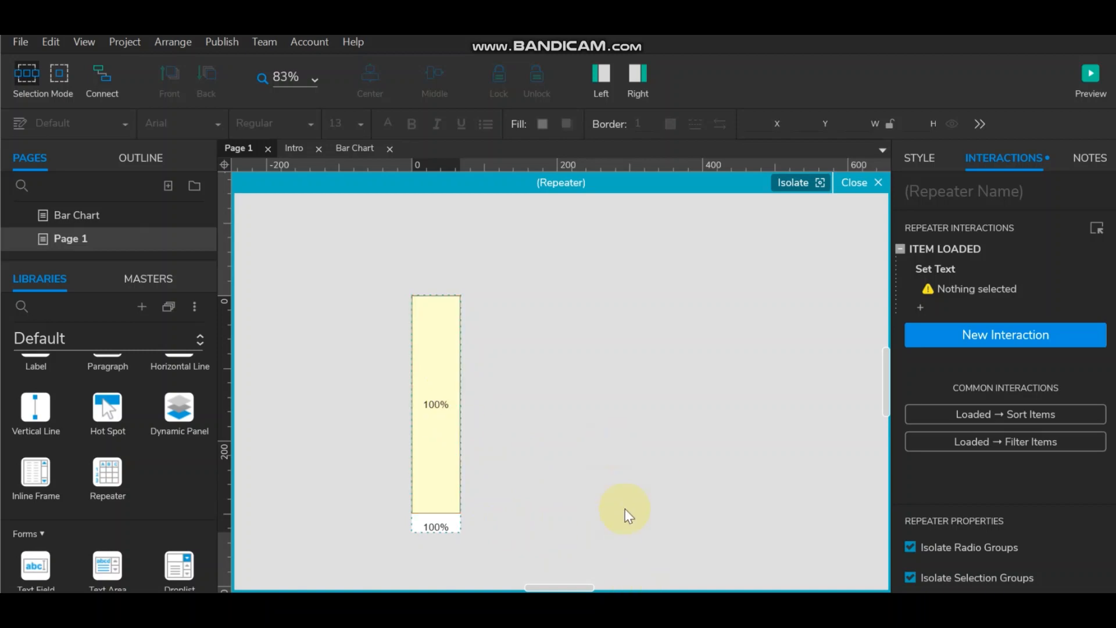
pyautogui.click(437, 526)
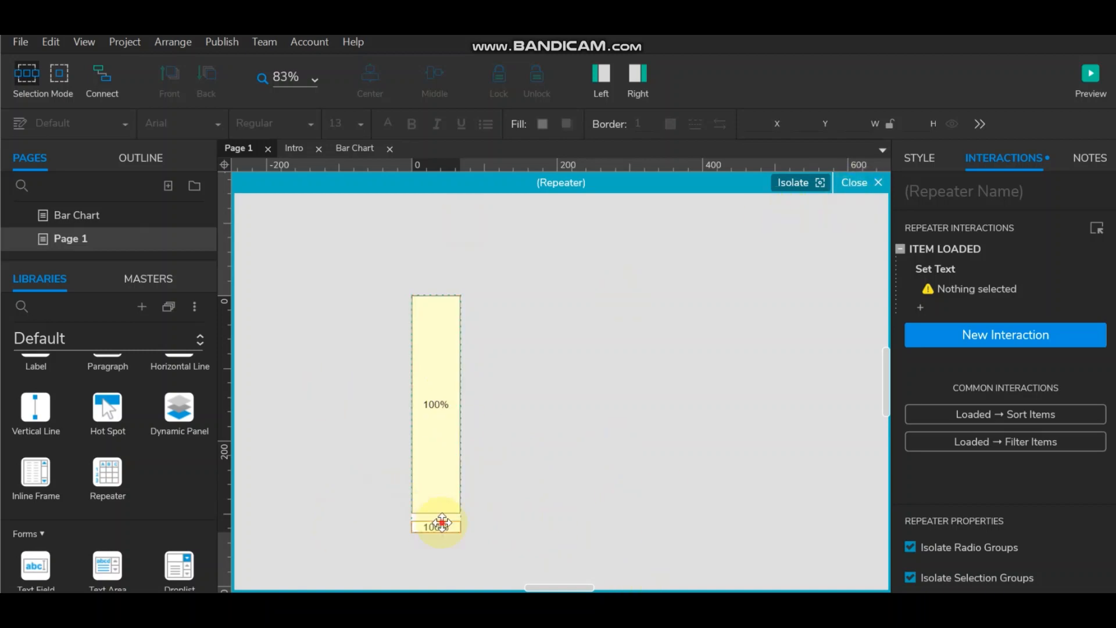
pyautogui.click(778, 283)
pyautogui.click(982, 296)
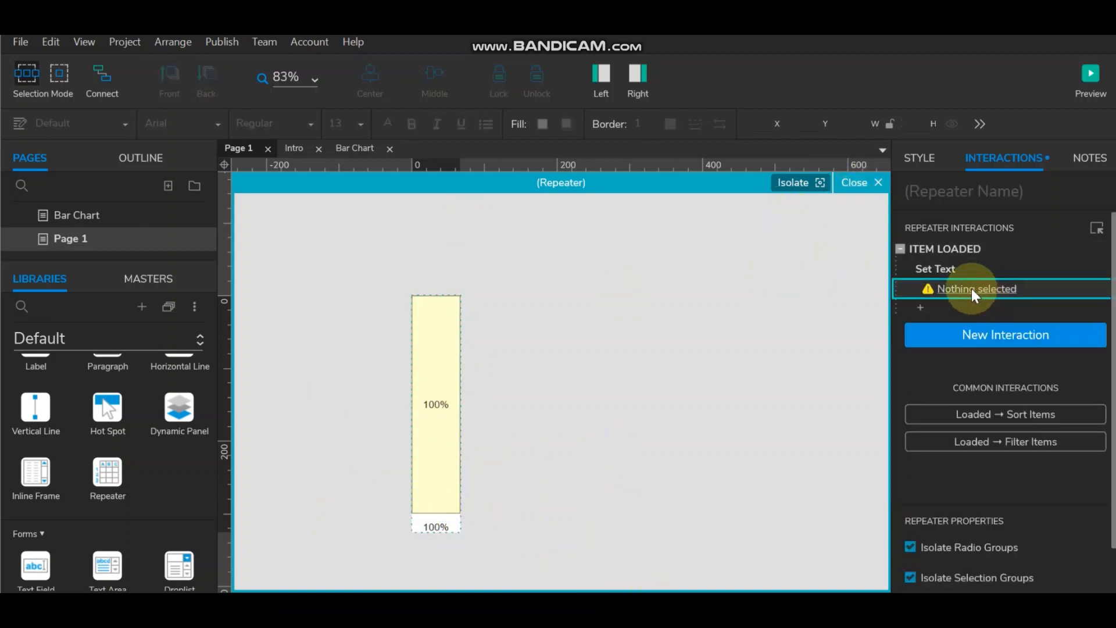
pyautogui.click(923, 336)
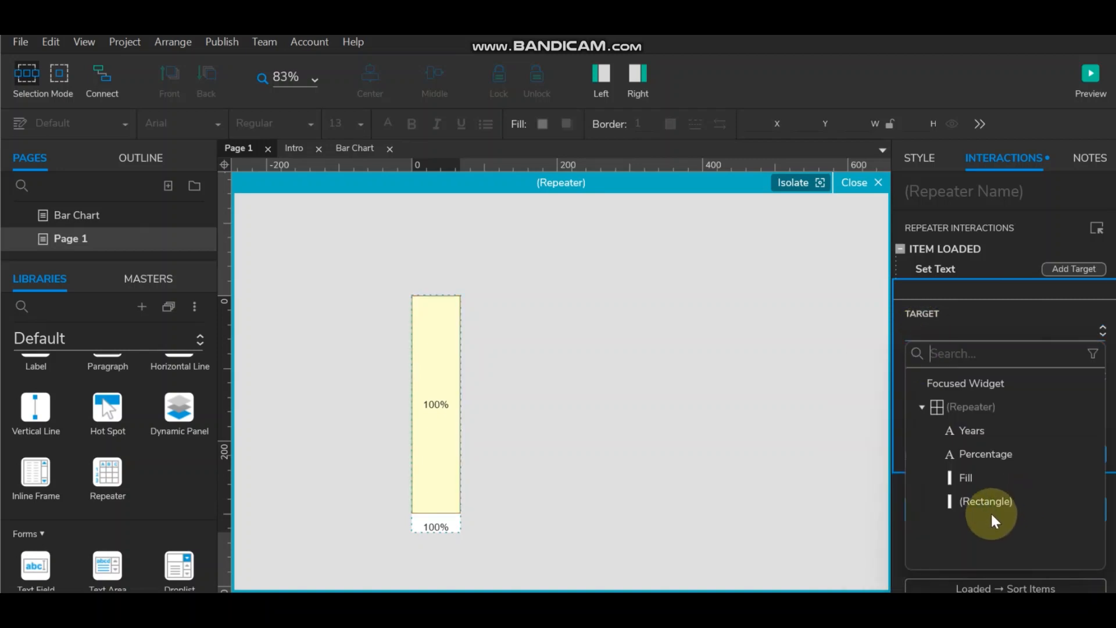
pyautogui.click(979, 431)
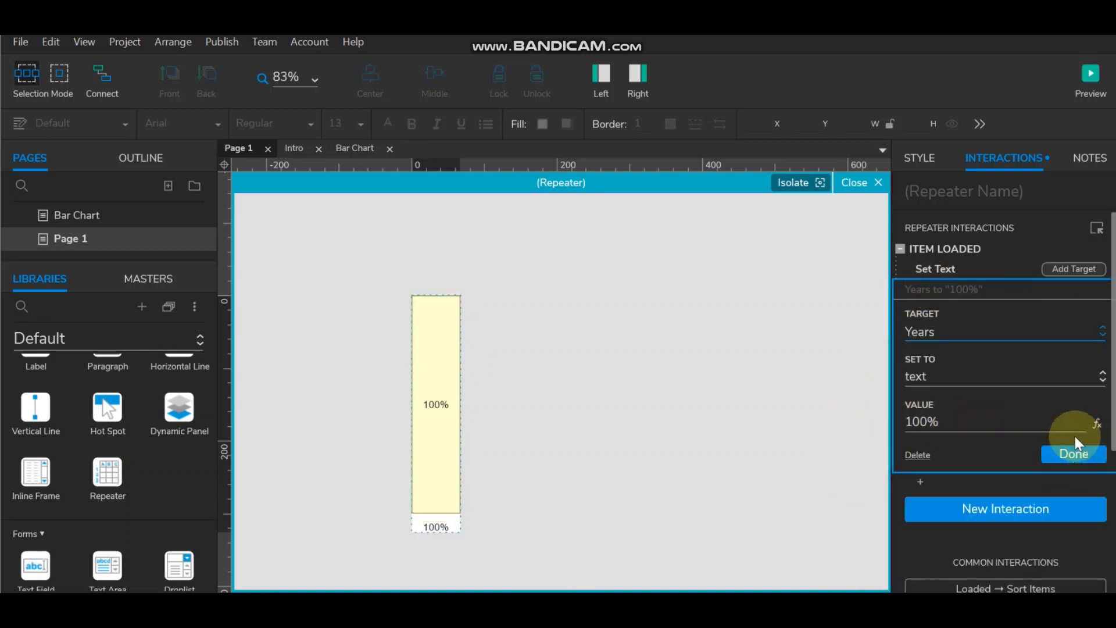
# - Replace the Set Text value for the Years label with the variable [[Item.Years]] and finish the action
pyautogui.click(1097, 429)
pyautogui.moveTo(361, 242); pyautogui.dragTo(7, 219)
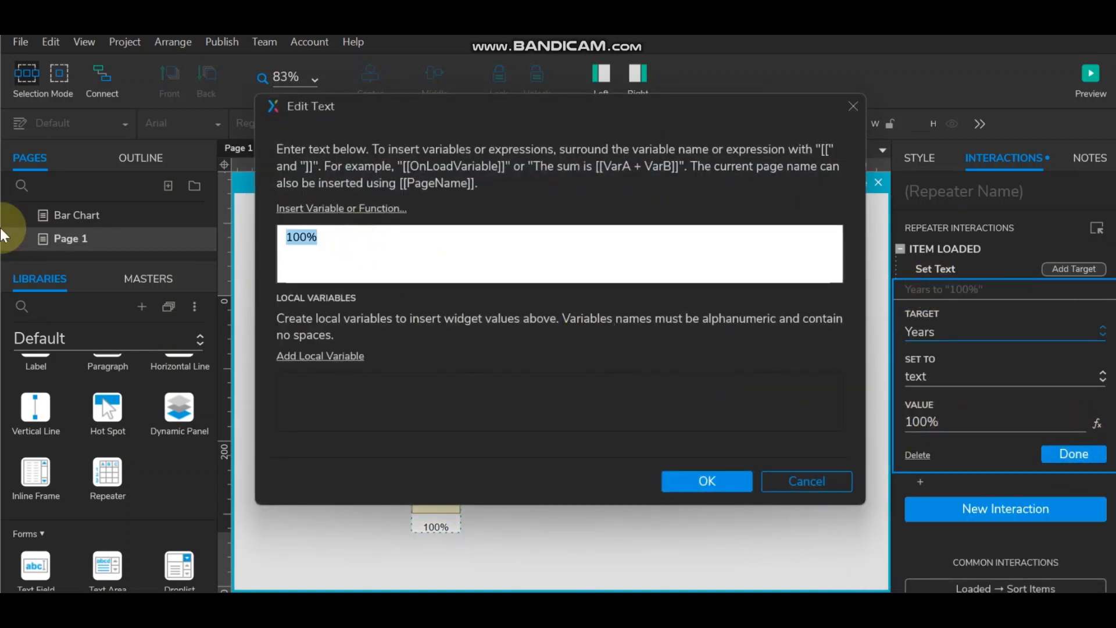
pyautogui.press('BackSpace')
pyautogui.click(314, 208)
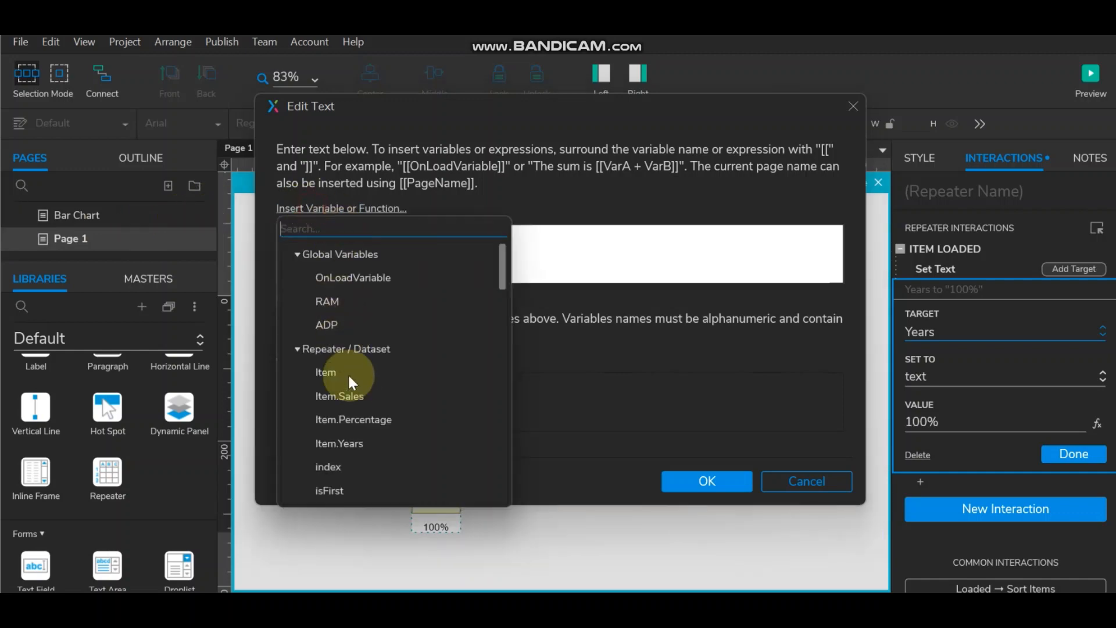
pyautogui.click(357, 436)
pyautogui.click(724, 481)
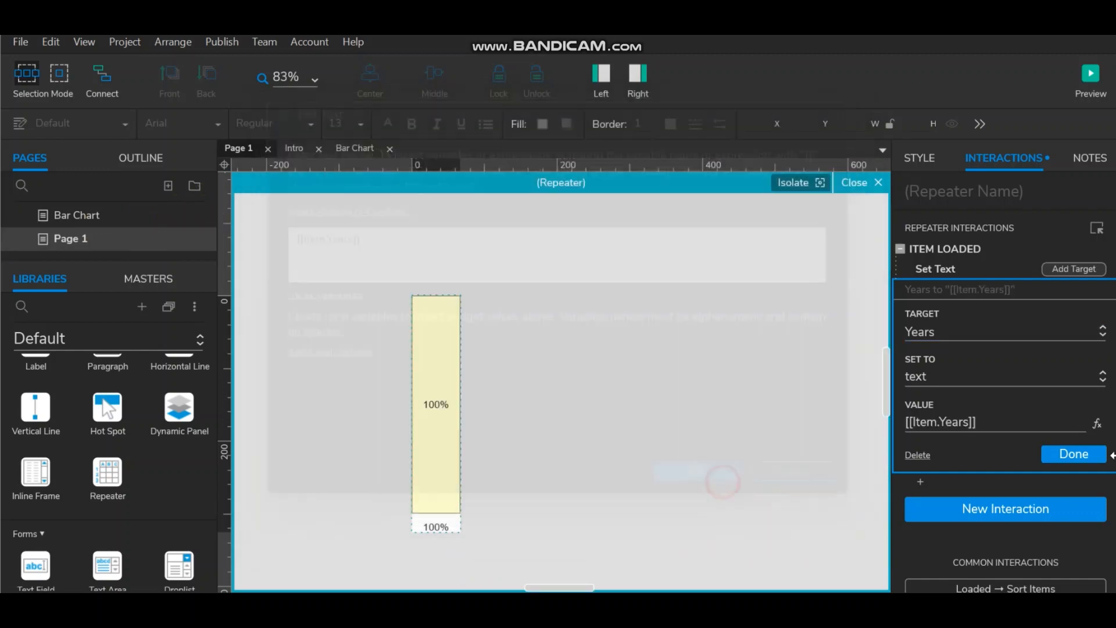
pyautogui.click(1073, 453)
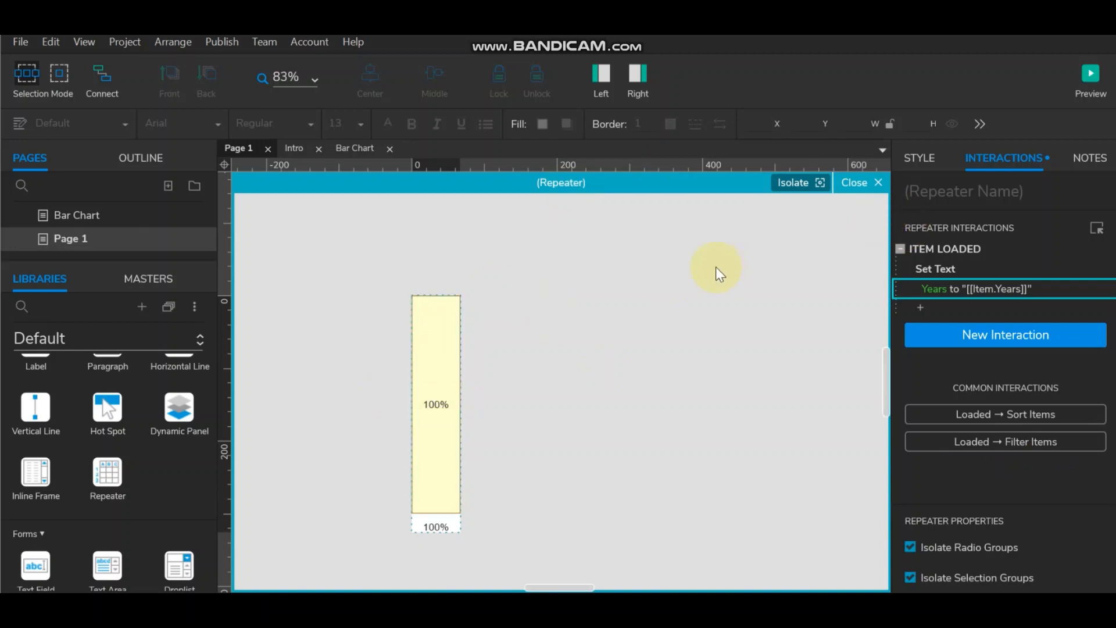
# - Close and reopen the repeater for editing, show its data table and widen the area to reveal the Years column
pyautogui.click(854, 183)
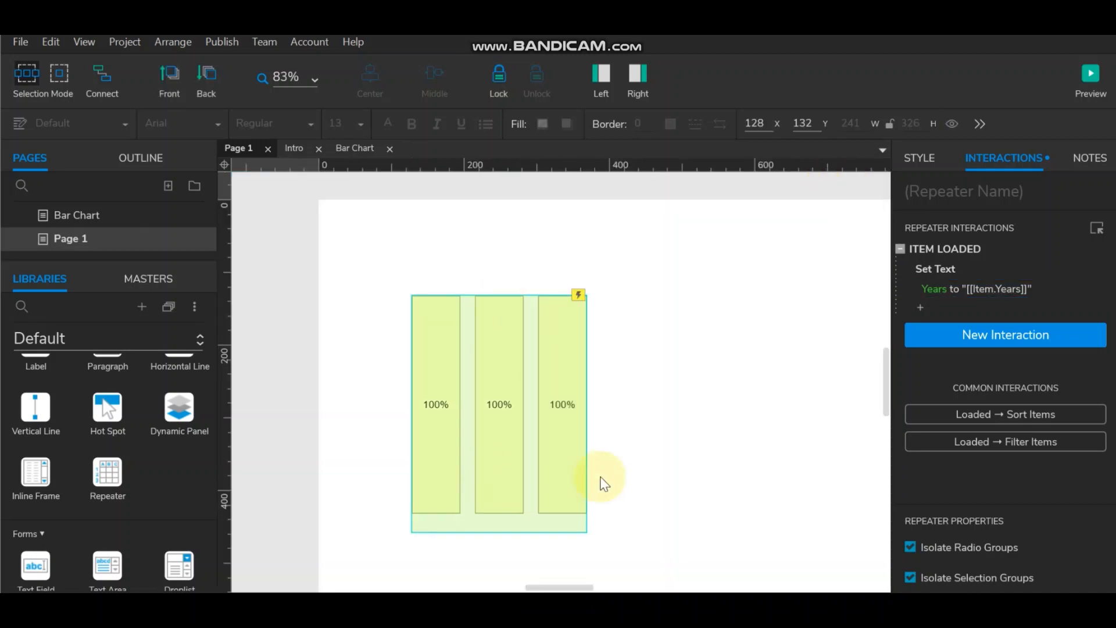
pyautogui.doubleClick(464, 486)
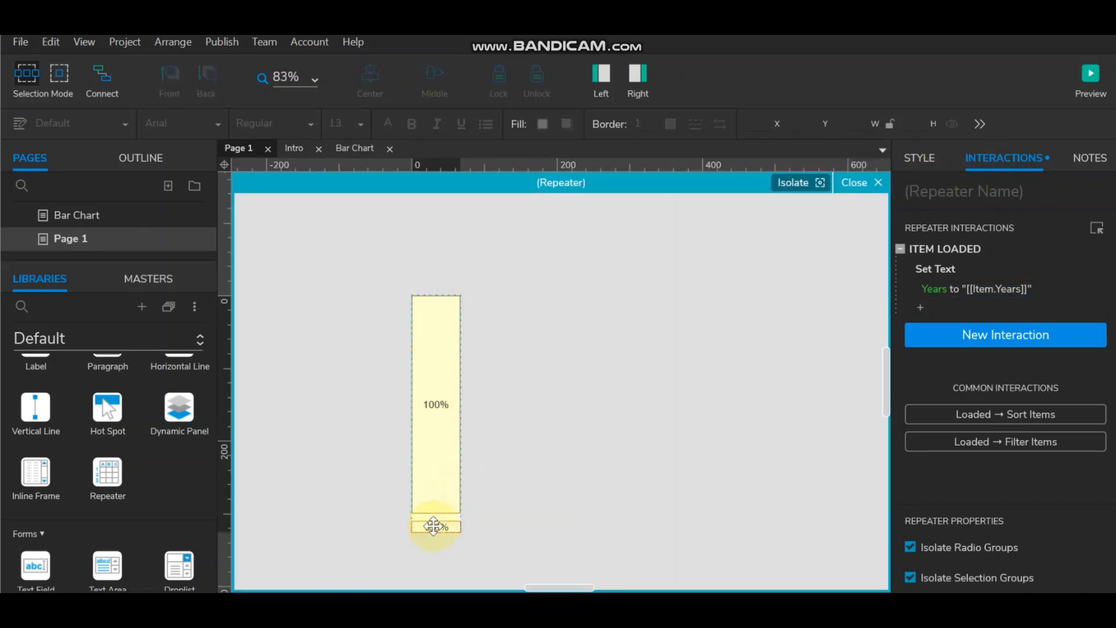
pyautogui.click(925, 160)
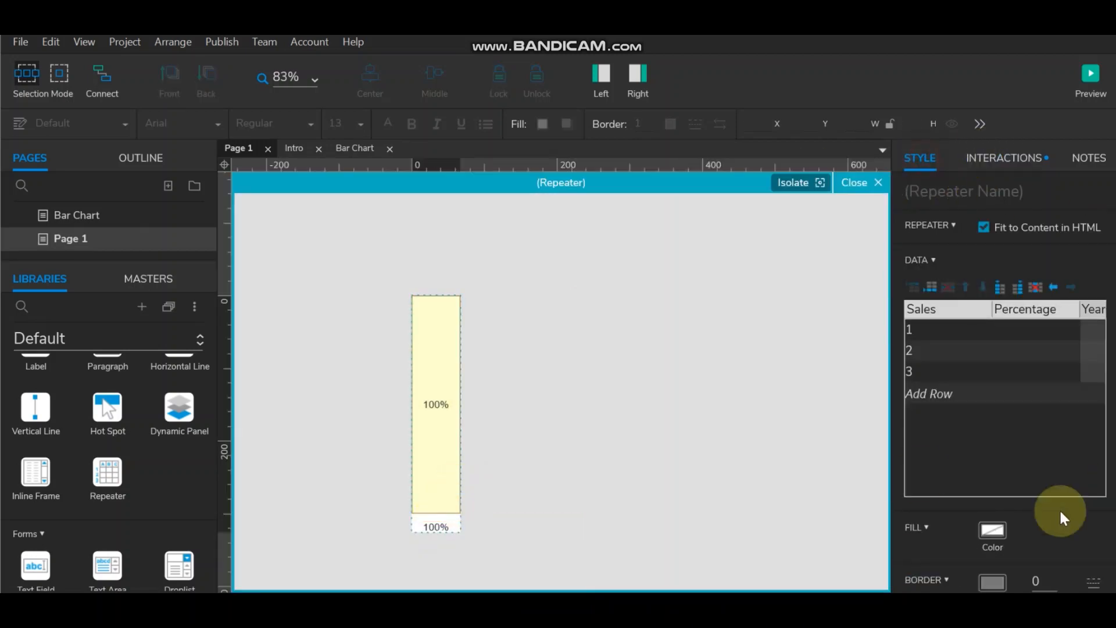
pyautogui.moveTo(891, 426); pyautogui.dragTo(813, 425)
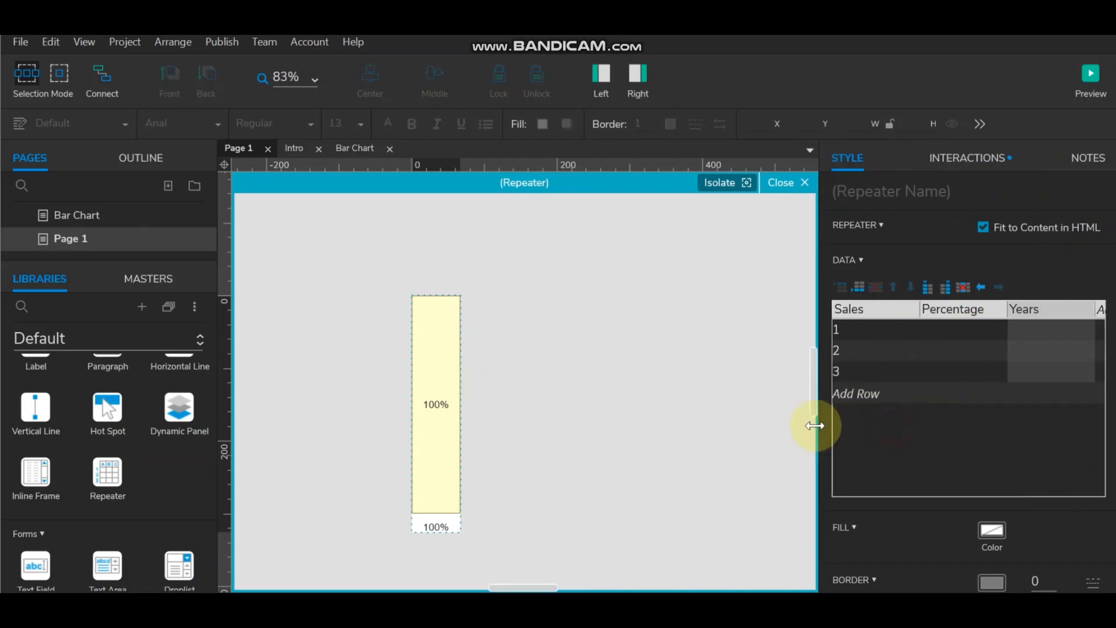
# - Fill the repeater's Years column with 2023, 2022, 2021, 2020 and 2019, adding two rows for the last two years
pyautogui.click(1018, 326)
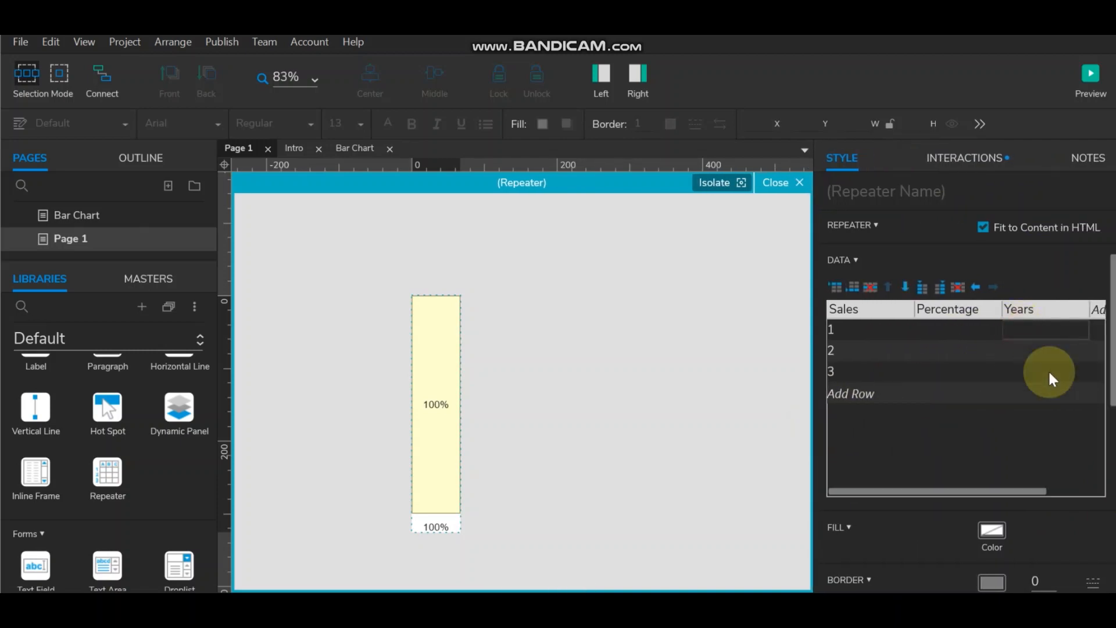
pyautogui.write('20')
pyautogui.write('23')
pyautogui.click(1033, 352)
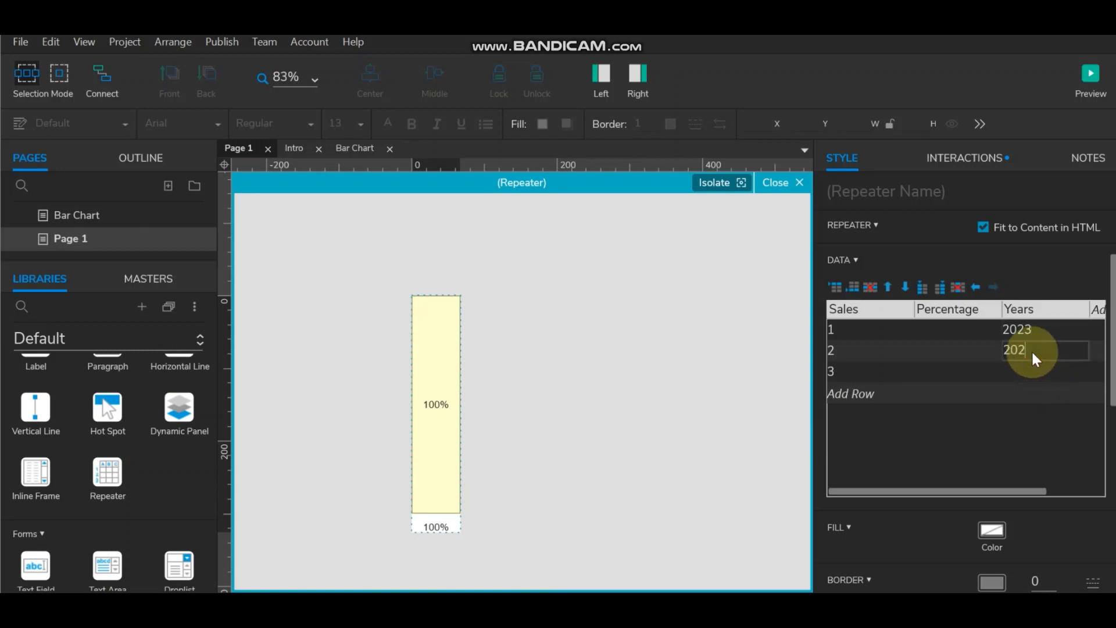
pyautogui.write('2022')
pyautogui.click(1027, 369)
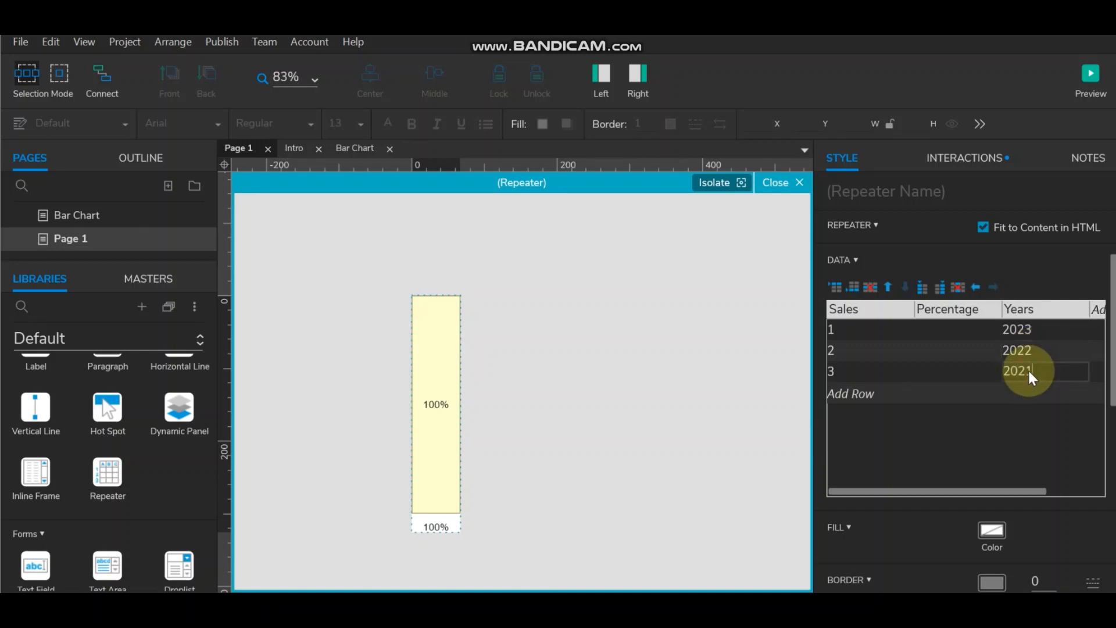
pyautogui.write('2021')
pyautogui.click(1017, 393)
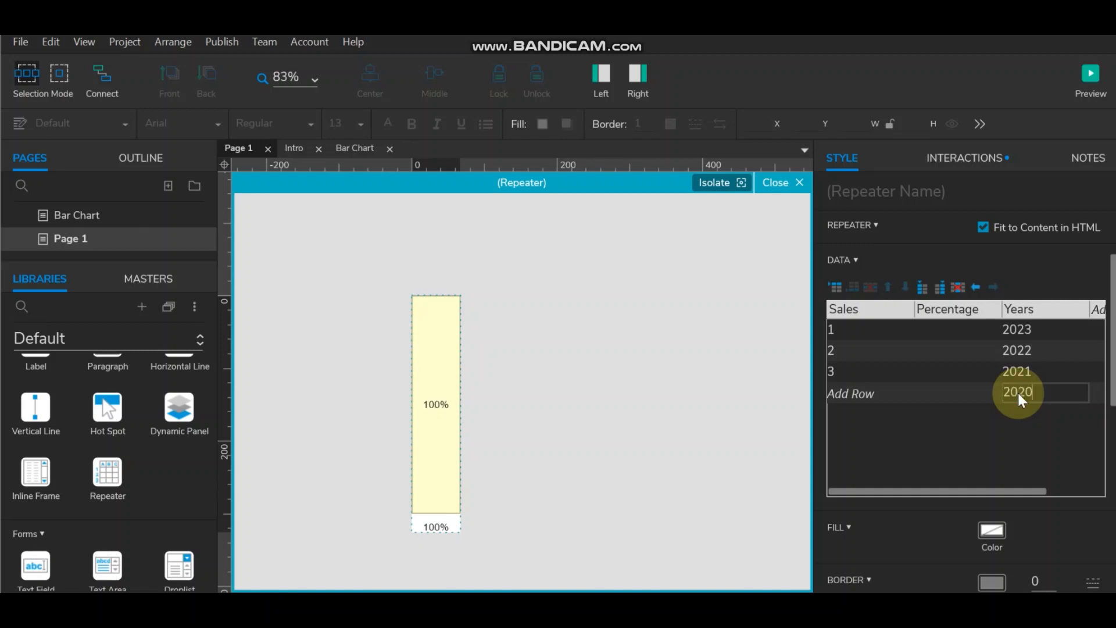
pyautogui.click(1015, 412)
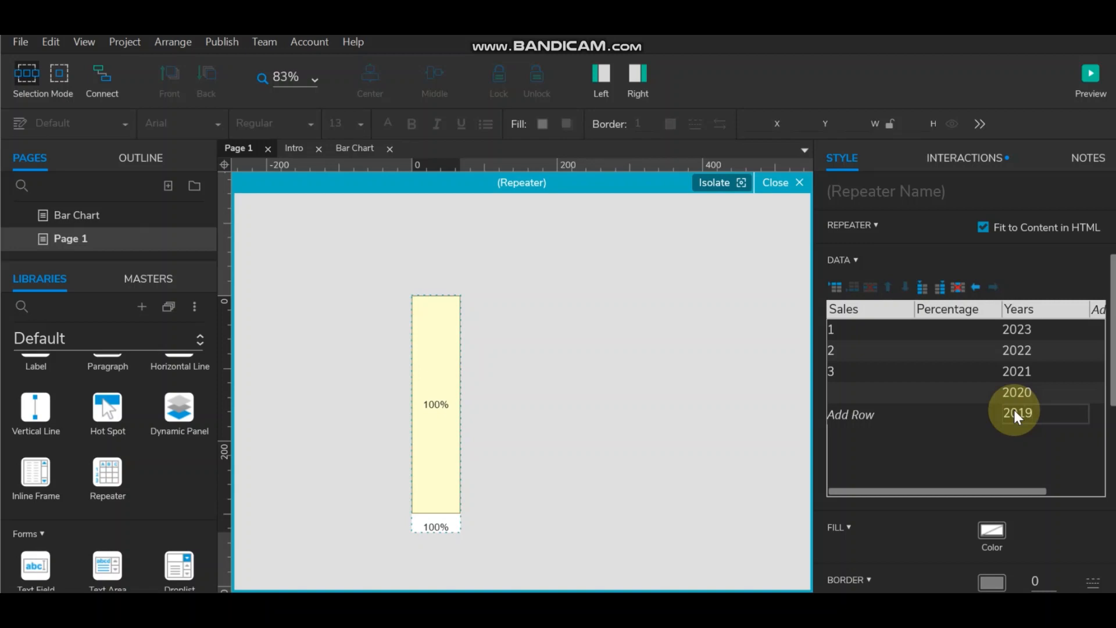
pyautogui.click(849, 390)
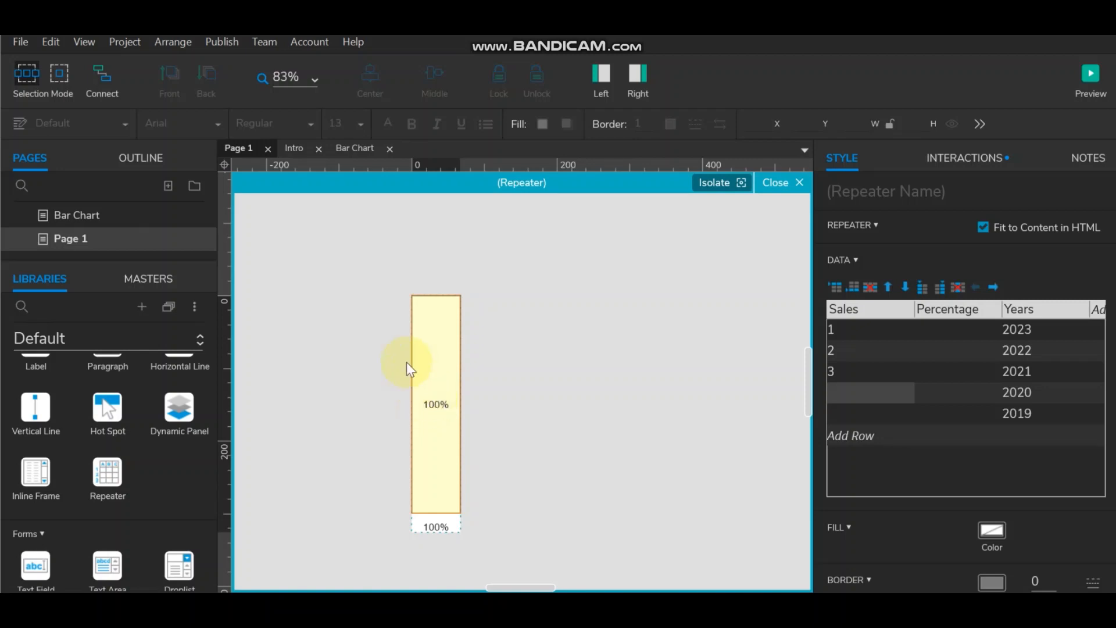
# - Select the Fill shape inside the repeater and check its size and interactions
pyautogui.click(433, 341)
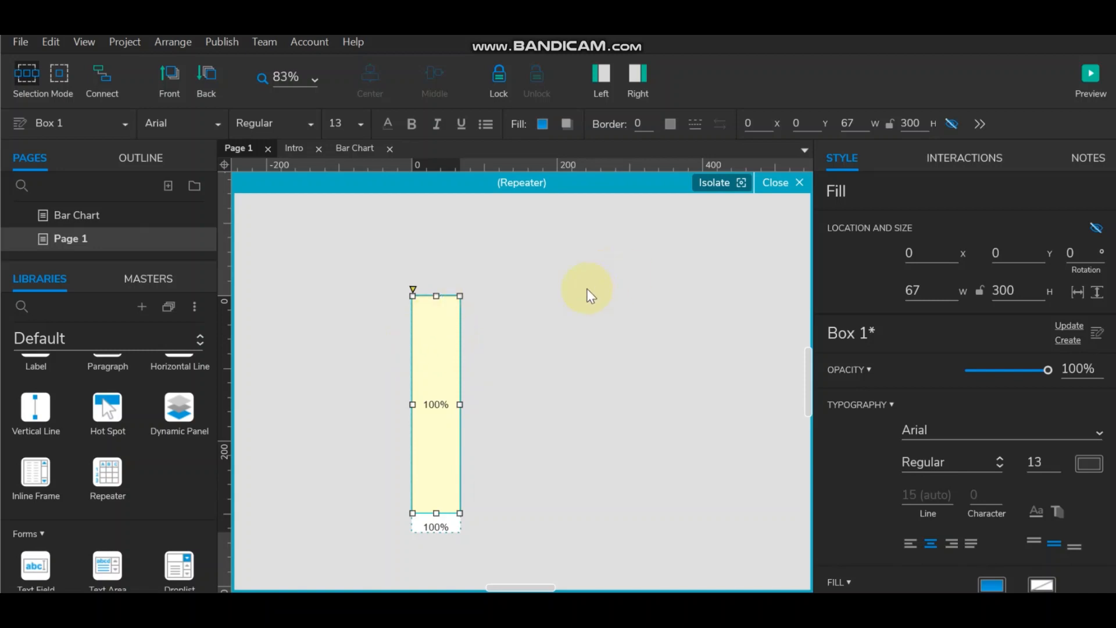
pyautogui.click(977, 168)
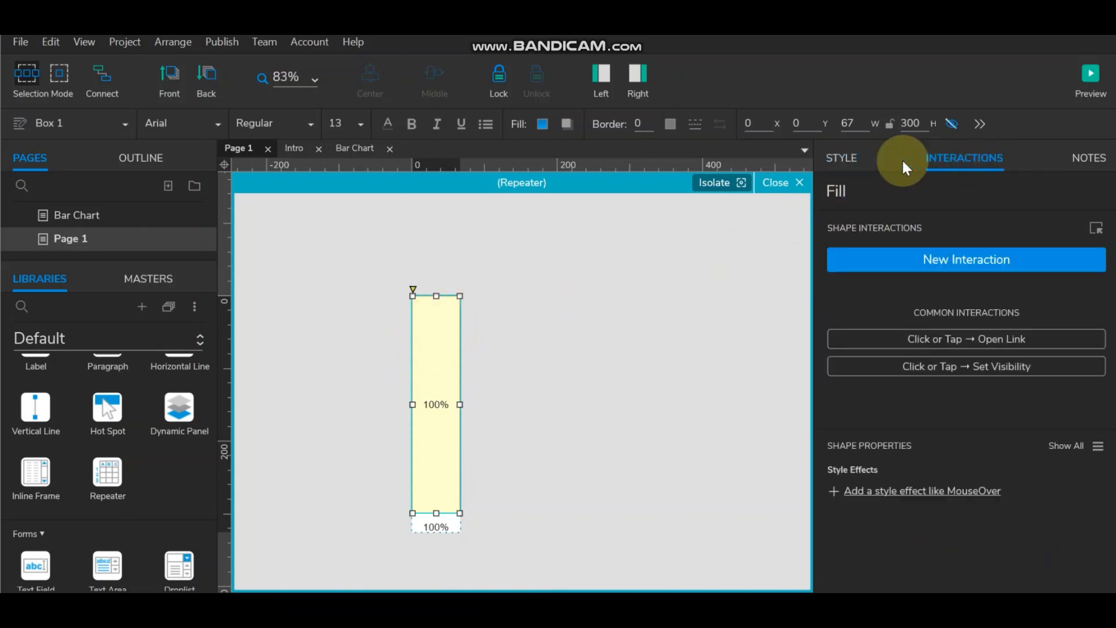
pyautogui.click(549, 327)
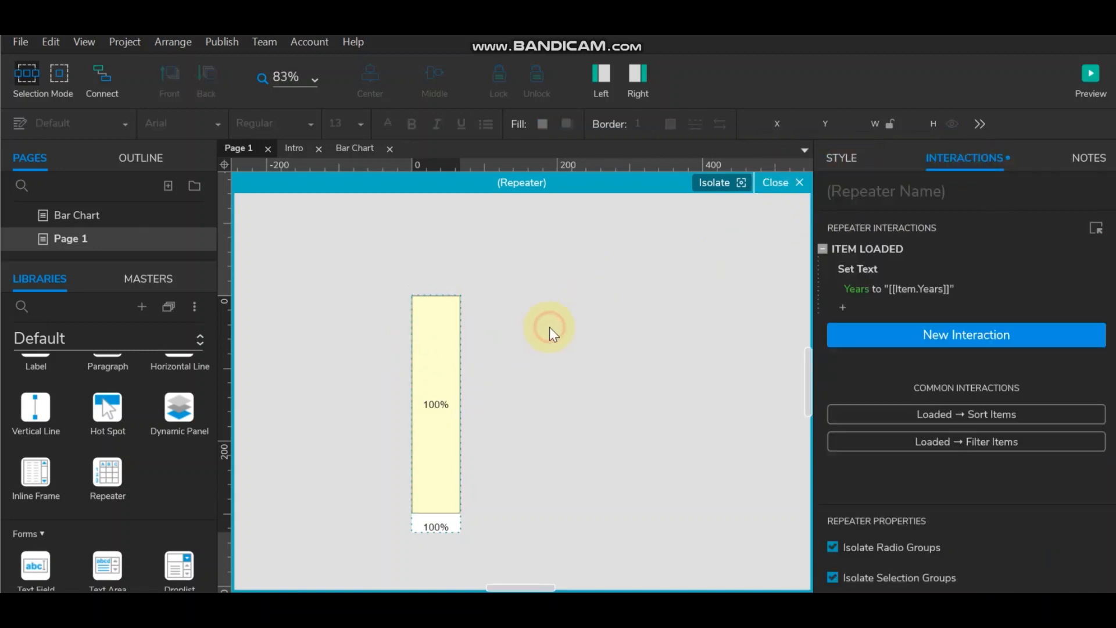
# - Set the Sales value of the 2019 row in the repeater data to 100
pyautogui.click(837, 157)
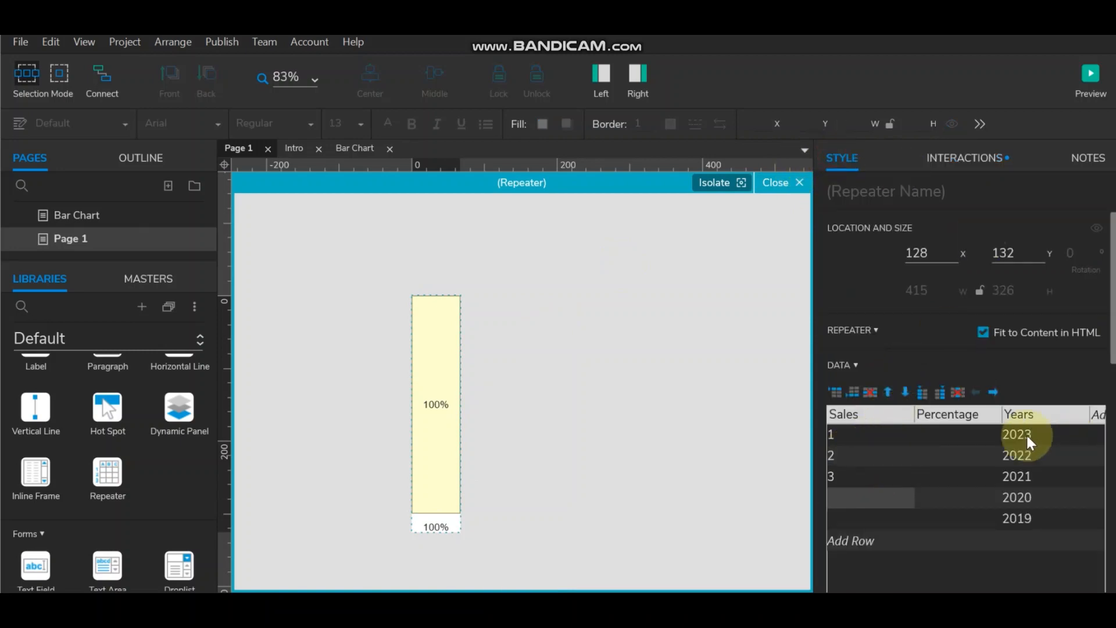
pyautogui.click(864, 518)
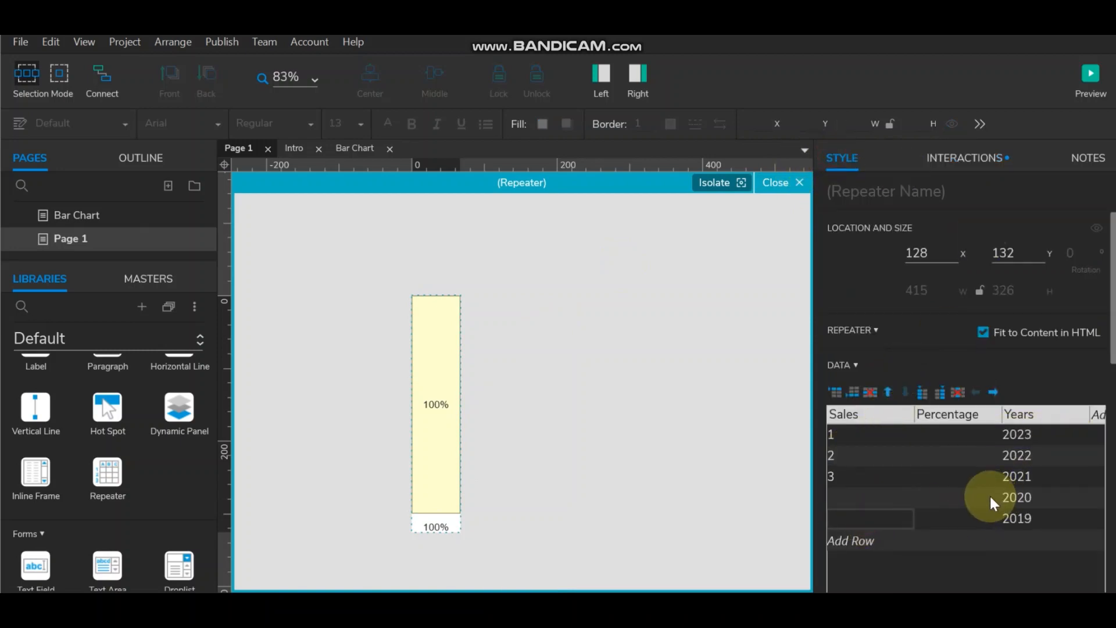
pyautogui.write('300')
pyautogui.click(846, 497)
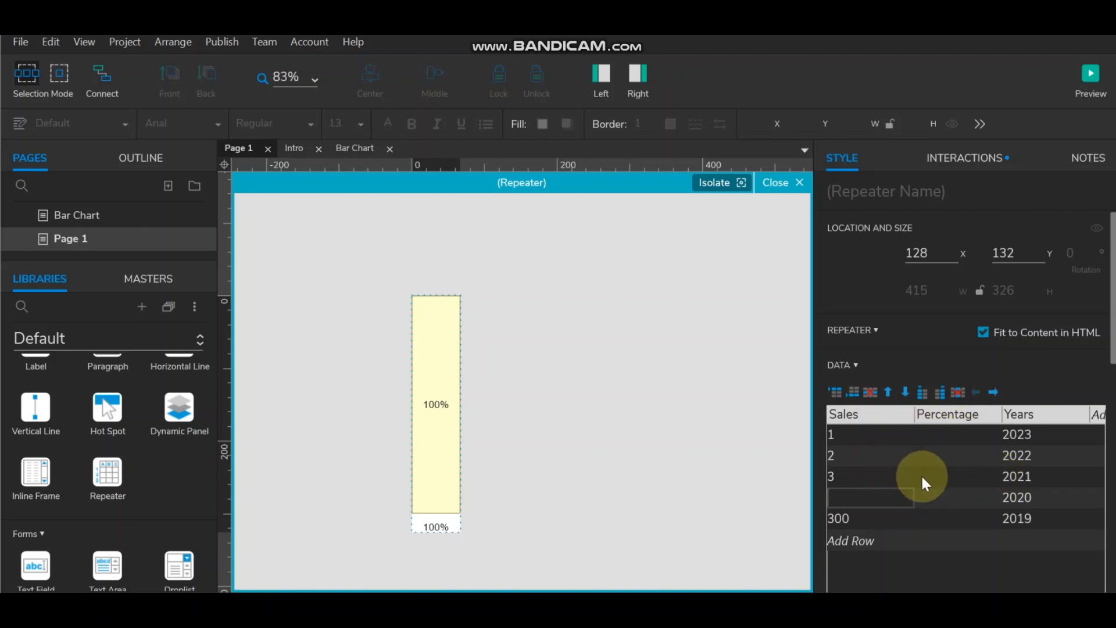
pyautogui.click(849, 517)
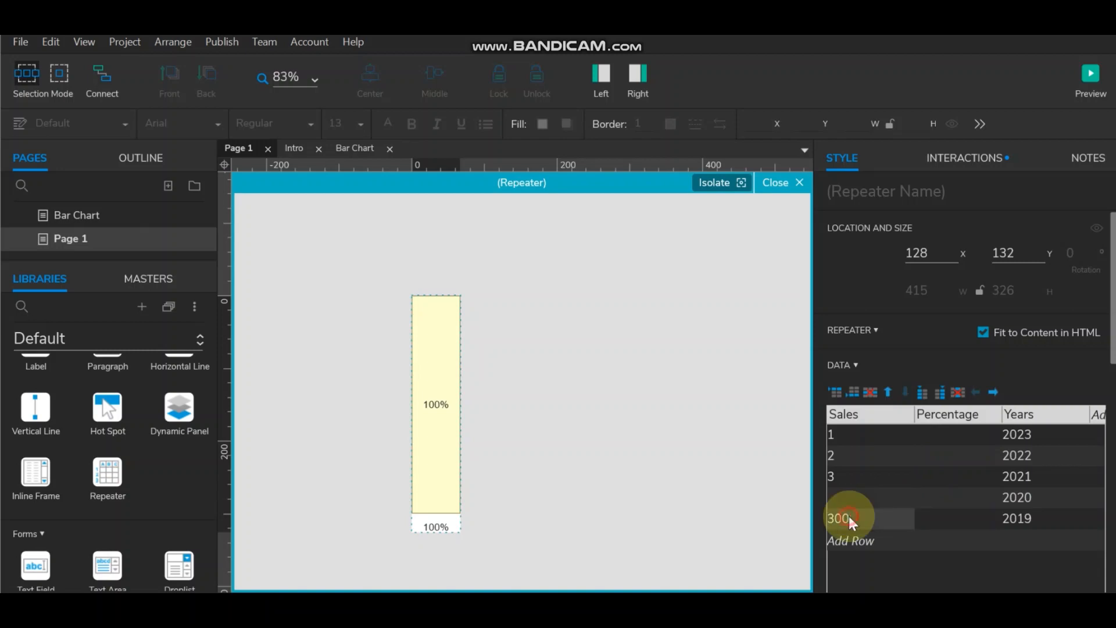
pyautogui.click(831, 519)
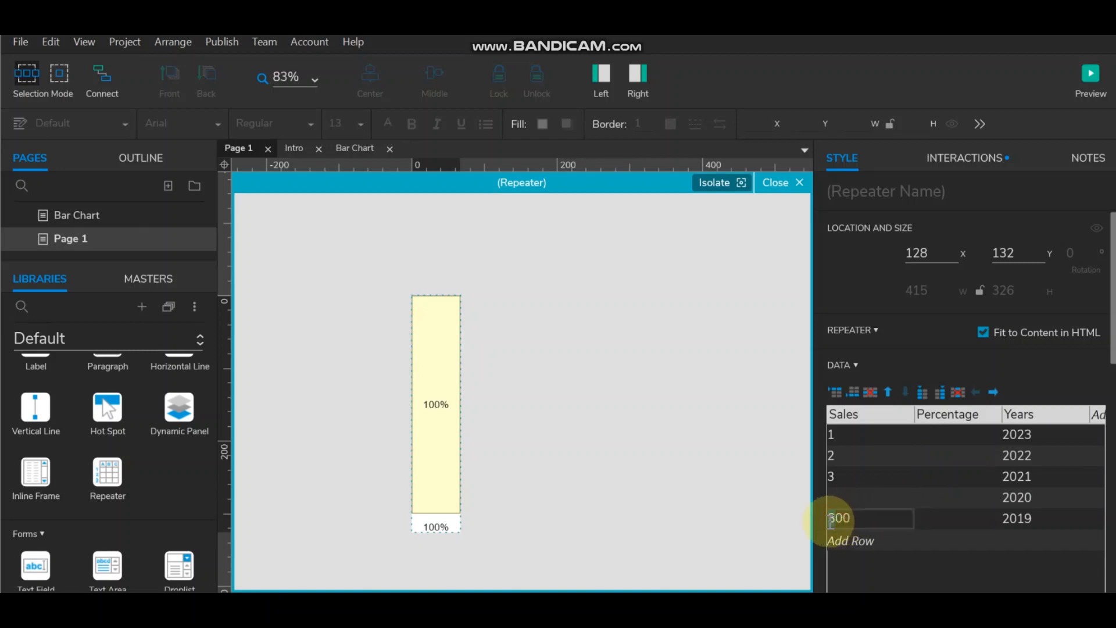
pyautogui.press('Delete')
pyautogui.write('1')
# - Set the Sales value of the 2020 row to 150
pyautogui.click(839, 500)
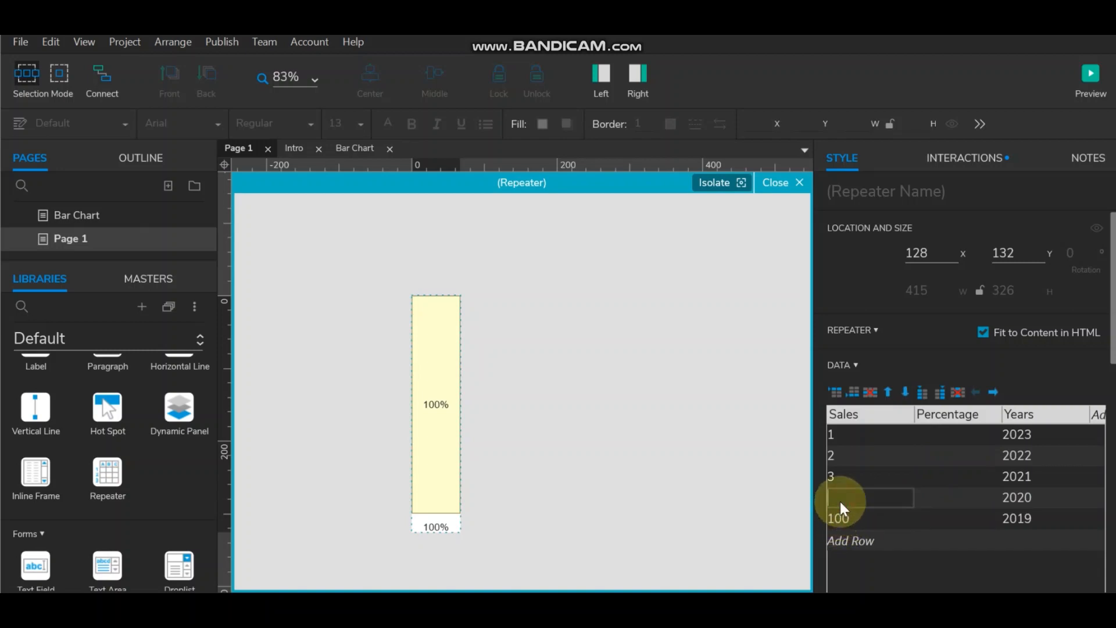
pyautogui.write('200')
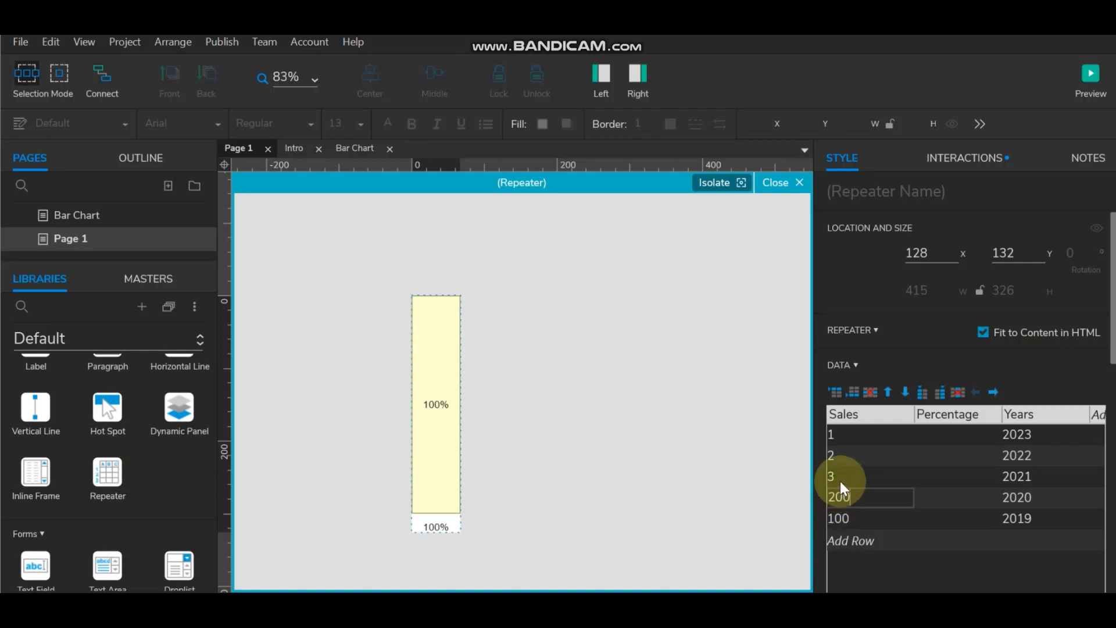
pyautogui.click(840, 479)
pyautogui.click(841, 497)
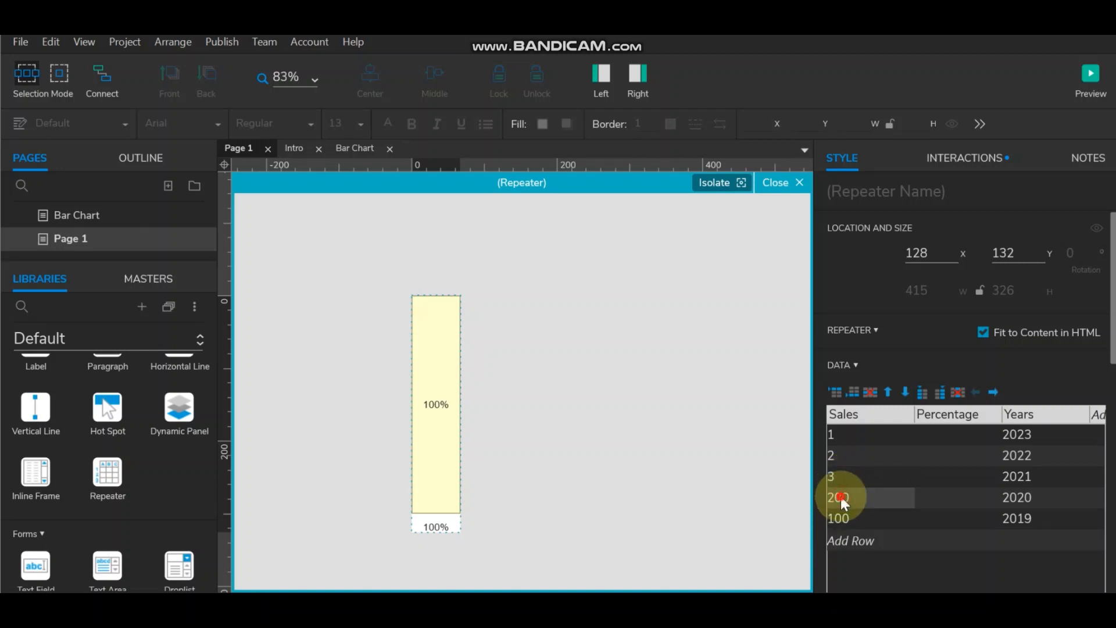
pyautogui.press('BackSpace')
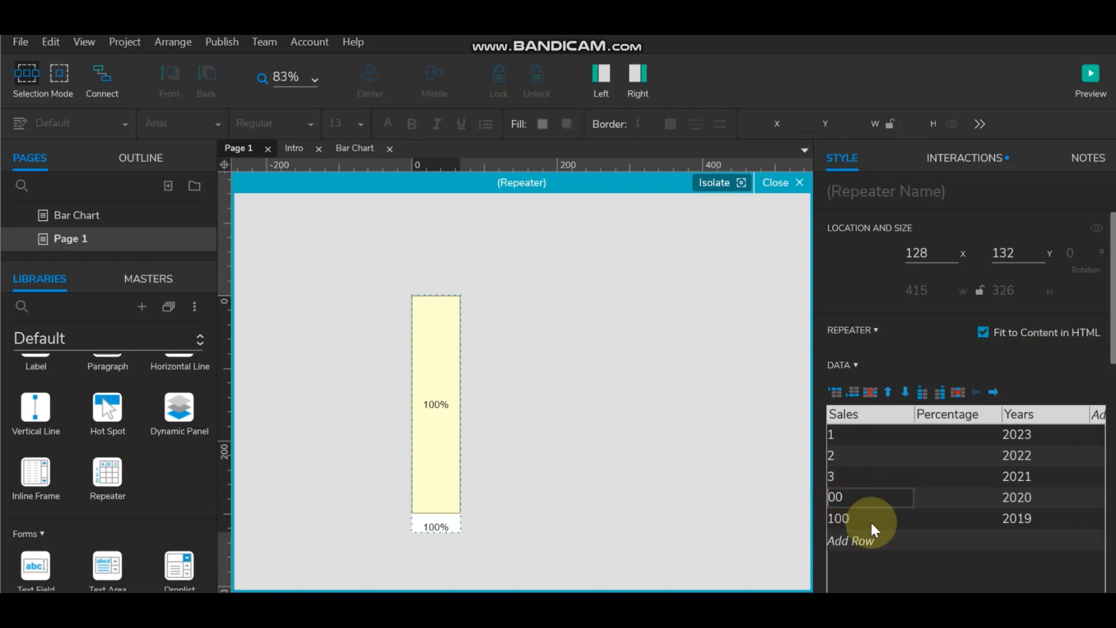
pyautogui.write('15')
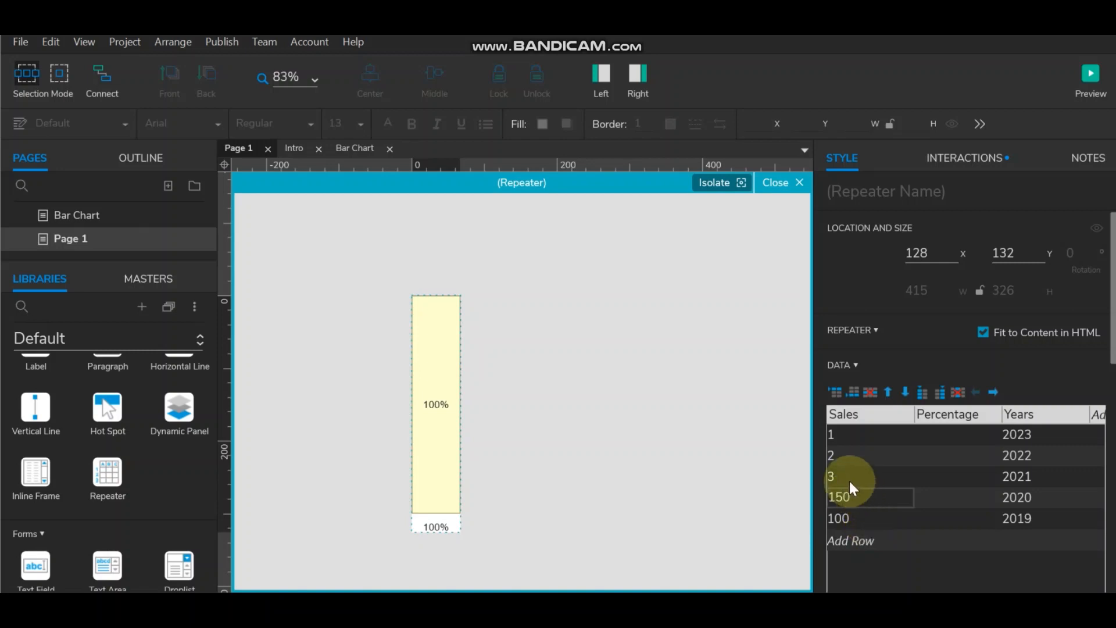
# - Set the Sales values to 200 for 2021, 250 for 2022 and 300 for 2023
pyautogui.click(849, 479)
pyautogui.write('200')
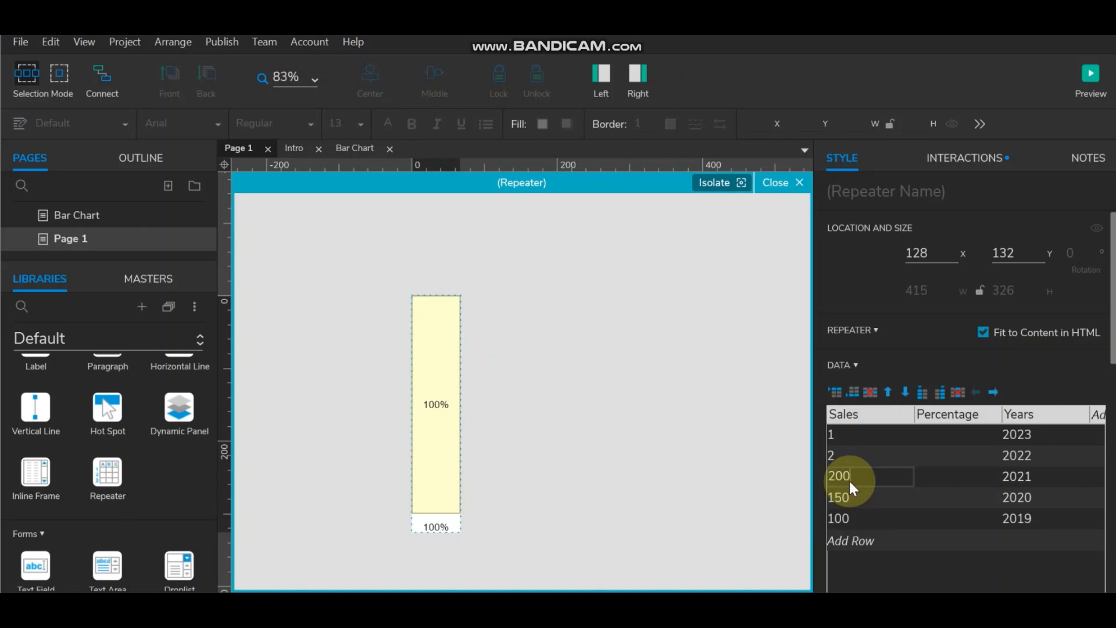
pyautogui.click(841, 450)
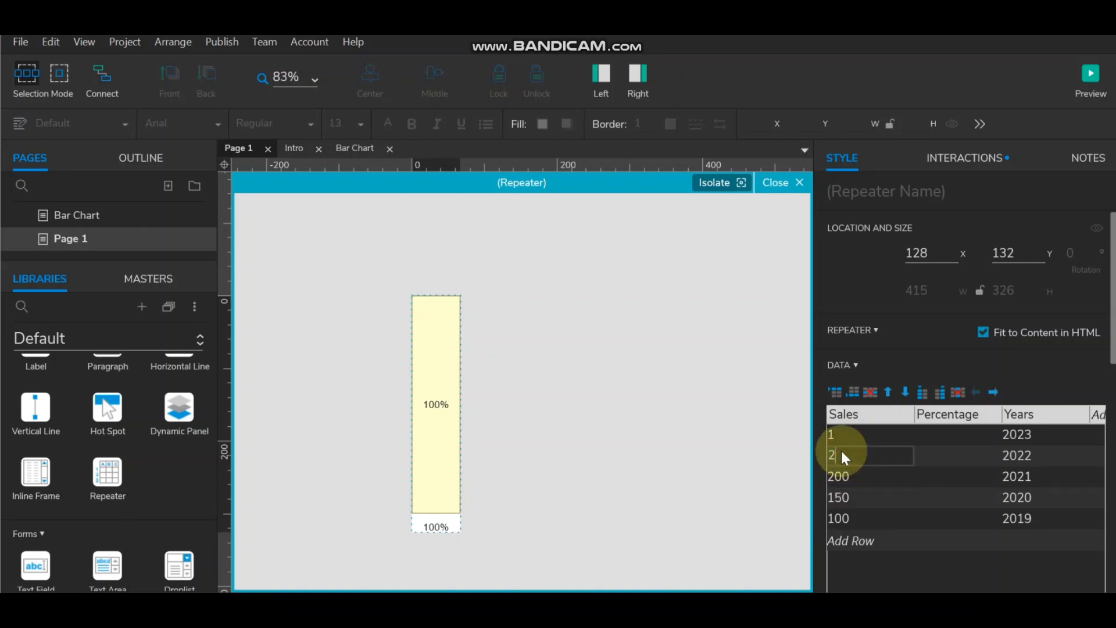
pyautogui.click(842, 438)
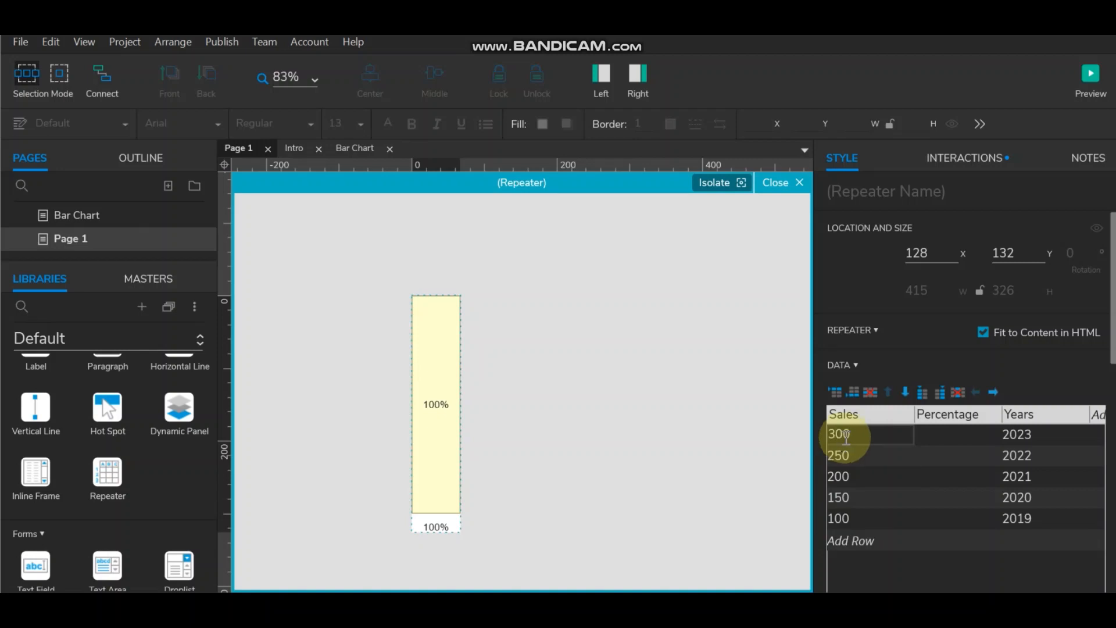
pyautogui.click(877, 457)
# - Leave the repeater to check the bars and year labels on the page, and reopen it for editing
pyautogui.click(990, 169)
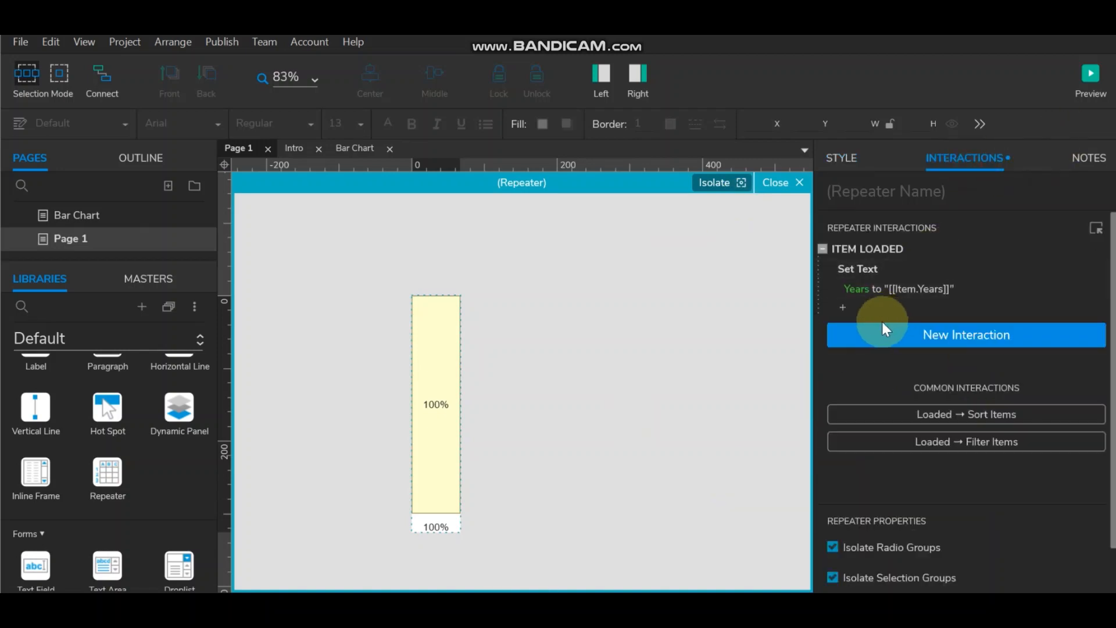
pyautogui.click(774, 183)
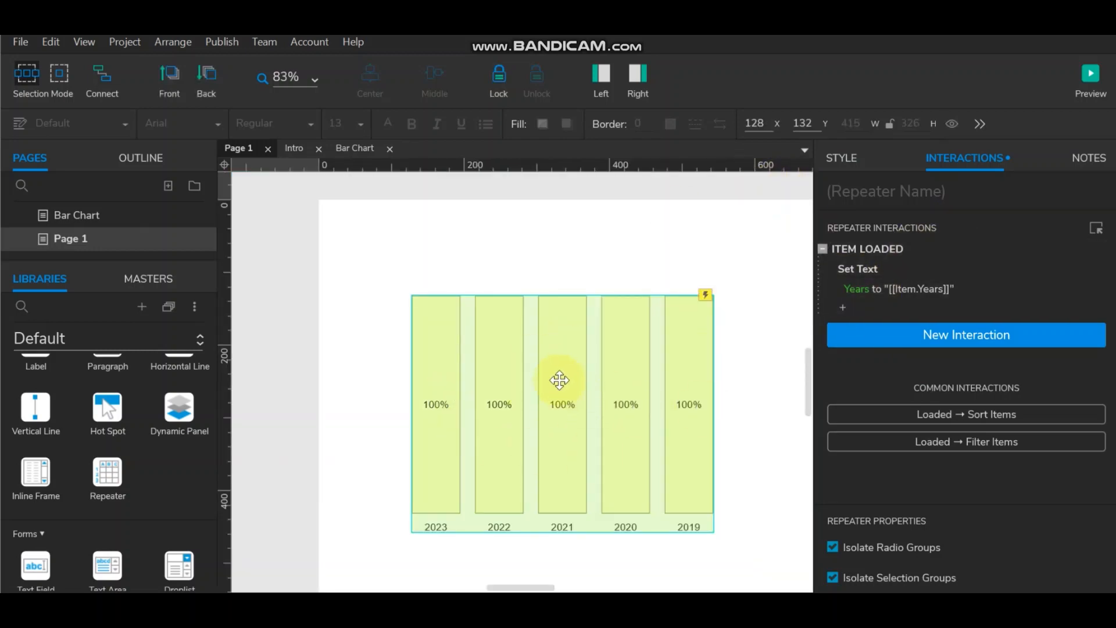
pyautogui.doubleClick(542, 394)
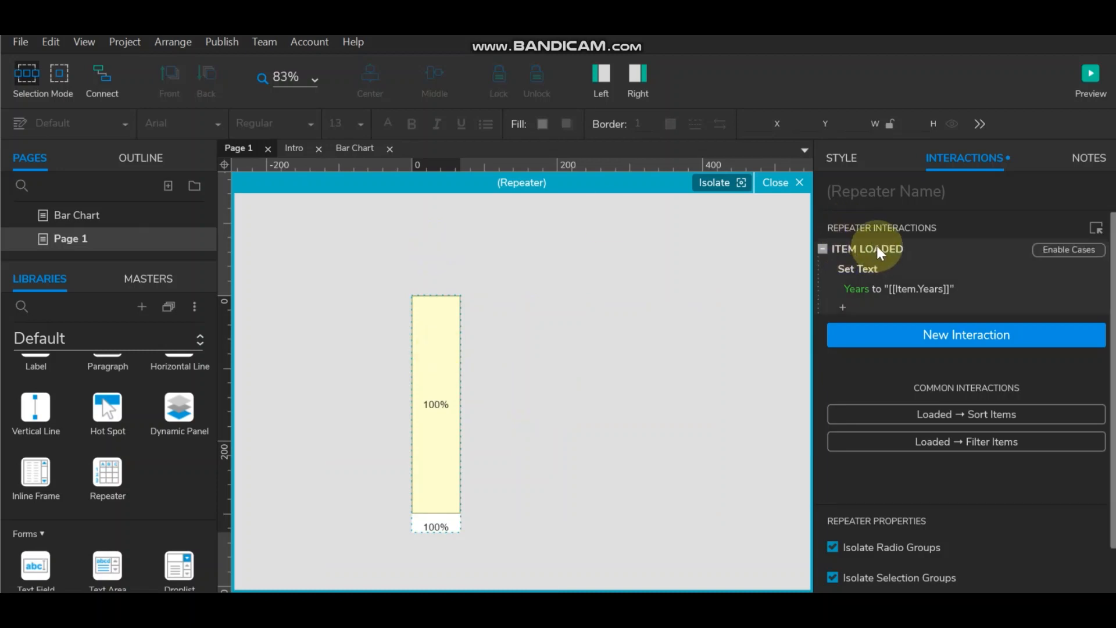
# - Enable cases on the repeater's Item Loaded event and add a second case named "Set Size"
pyautogui.click(1051, 249)
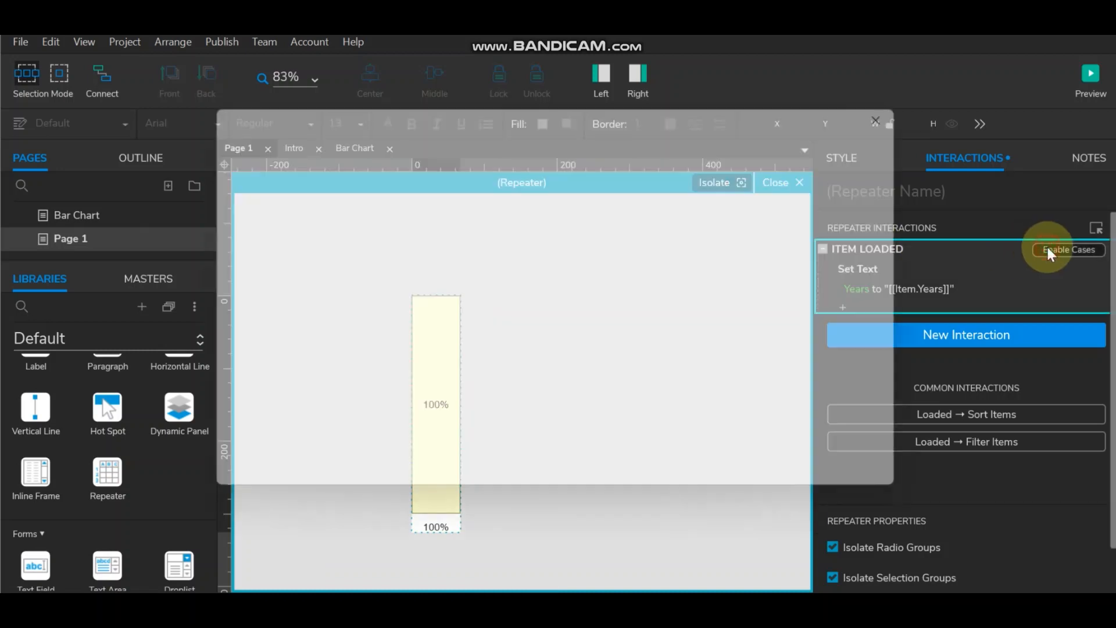
pyautogui.click(779, 482)
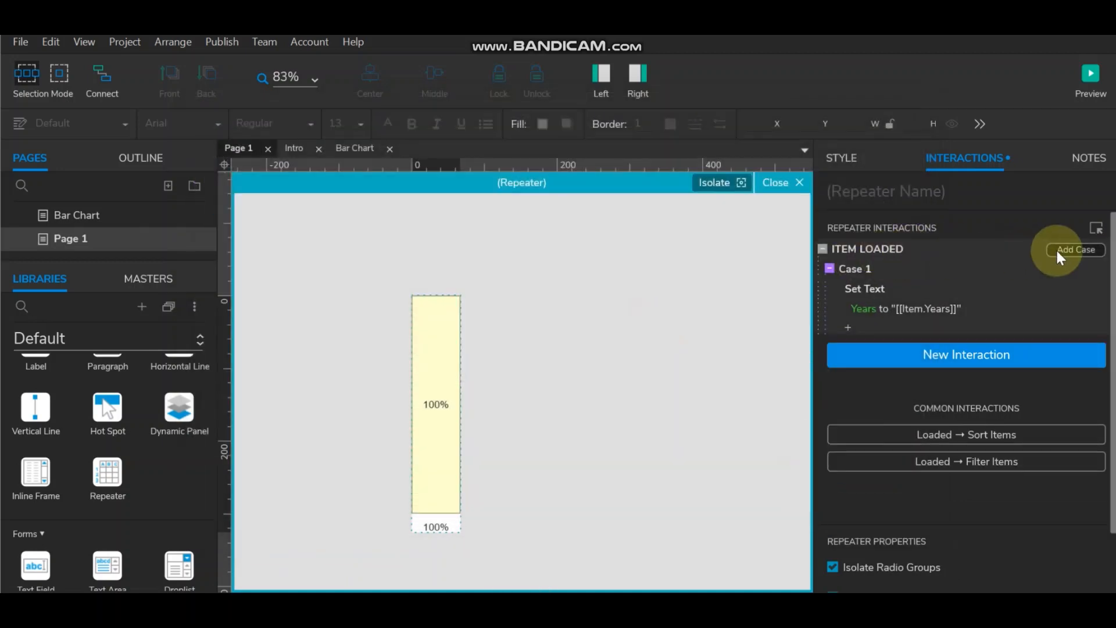
pyautogui.click(1070, 251)
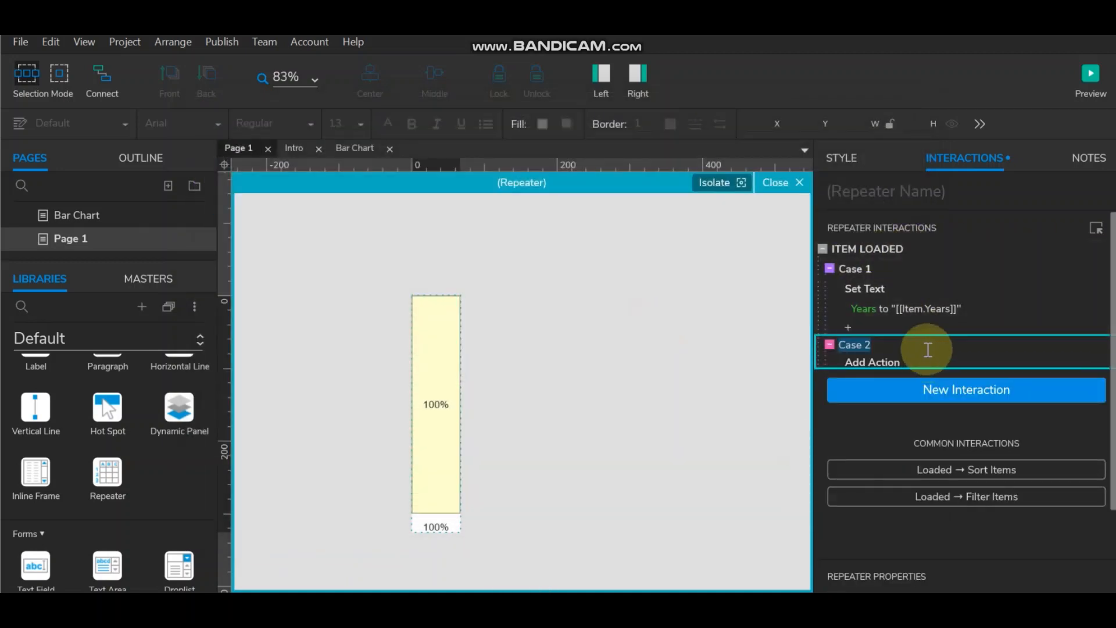
pyautogui.write('Set Size')
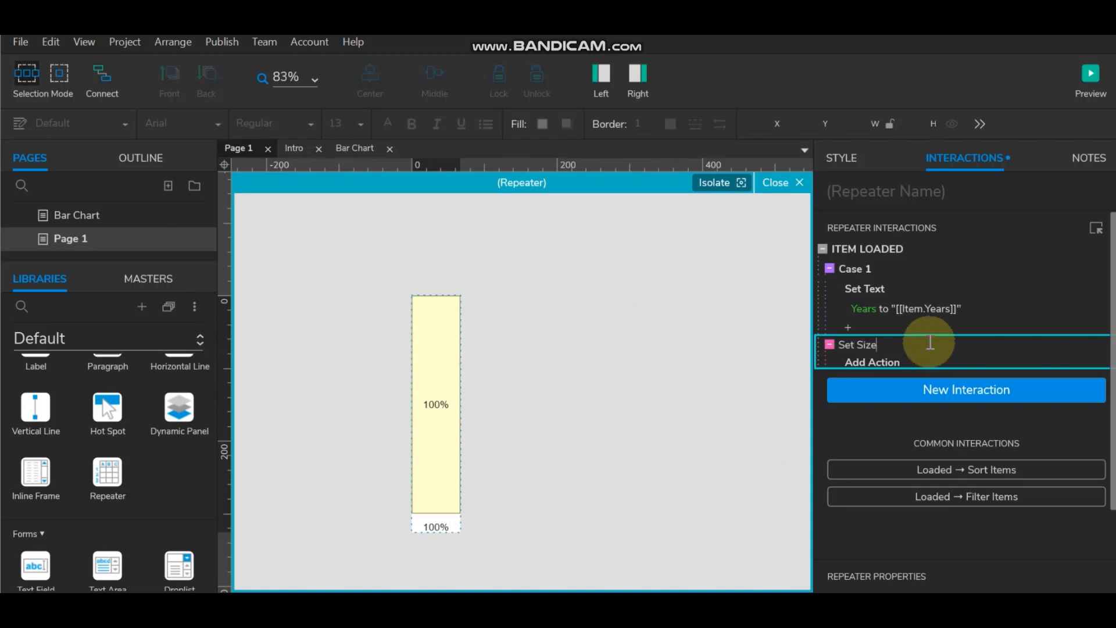
# - Open the Interaction Editor for the Set Size case and add a Set Size action to it
pyautogui.click(931, 336)
pyautogui.doubleClick(931, 336)
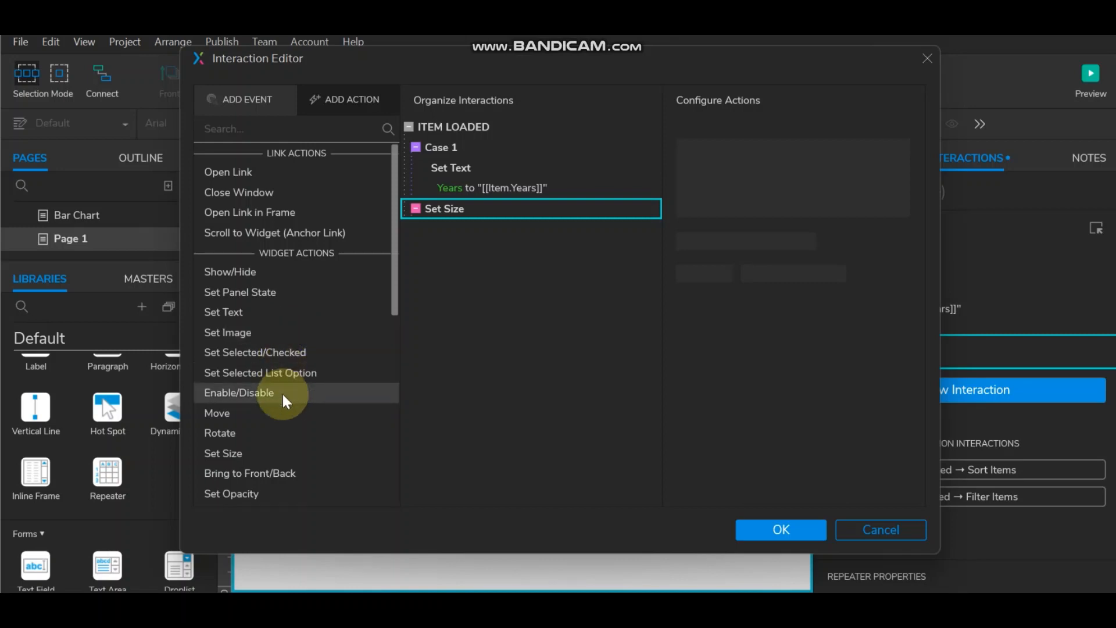
pyautogui.click(291, 446)
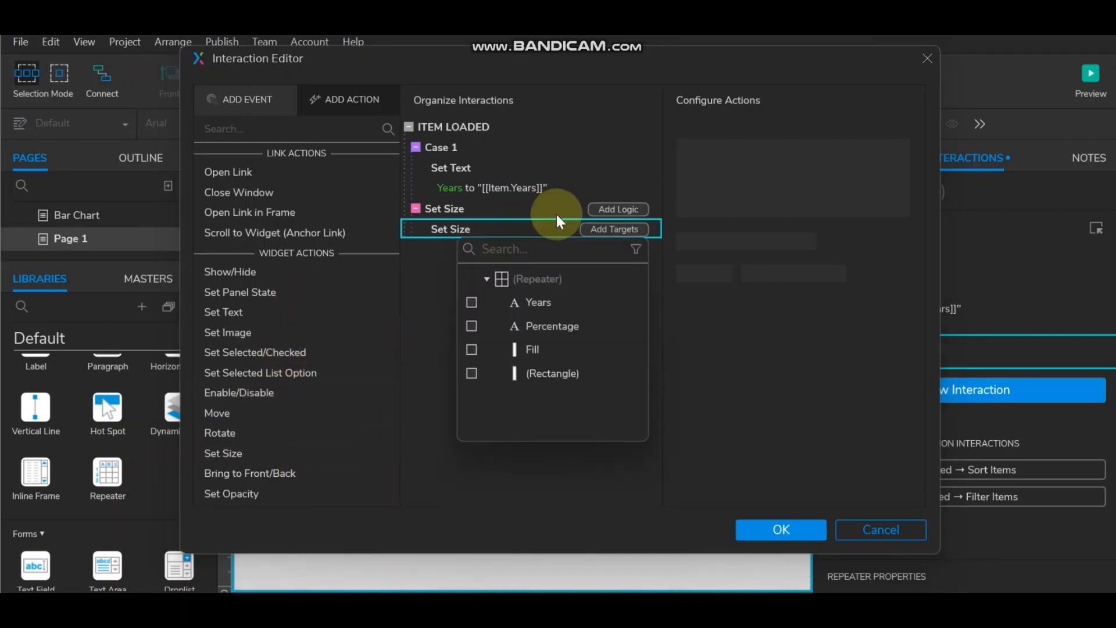
# - Target the Fill widget with the Set Size action and clear its width value
pyautogui.click(472, 348)
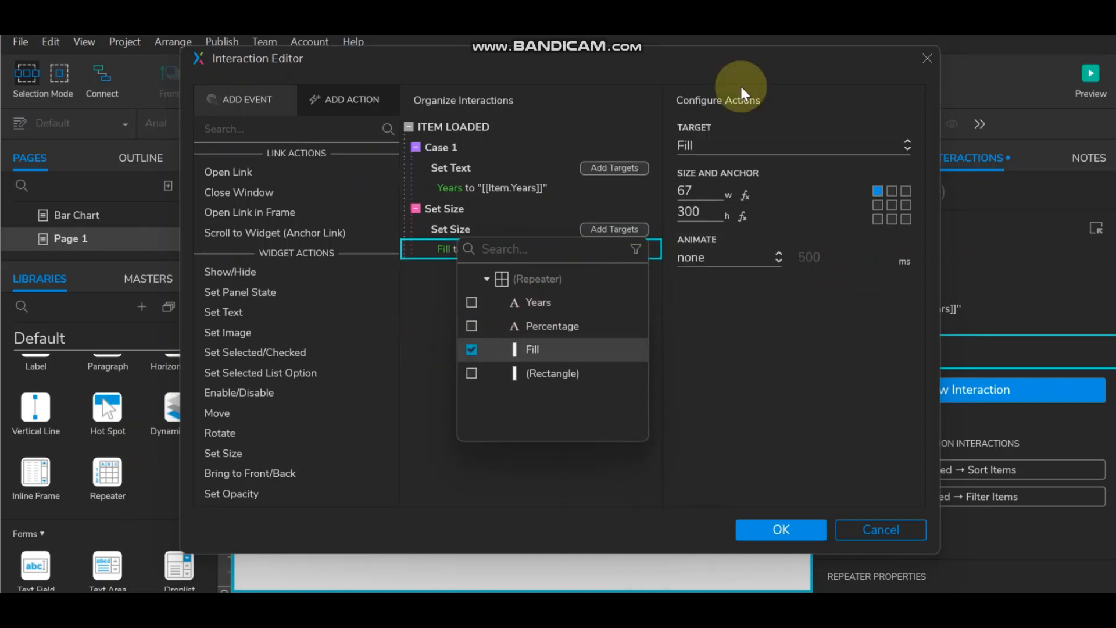
pyautogui.click(703, 192)
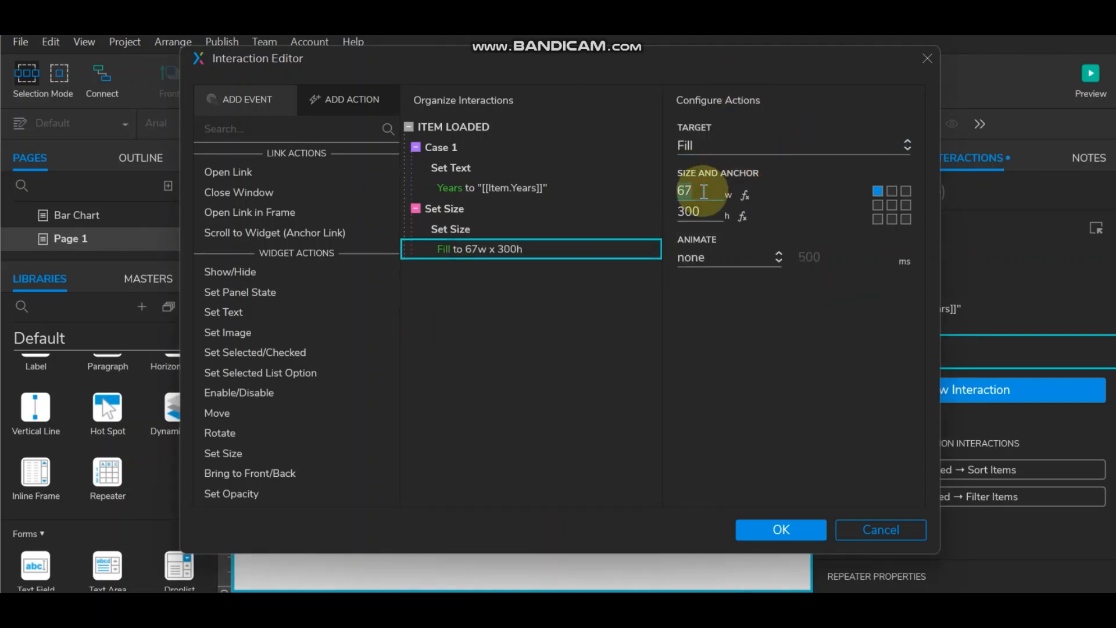
pyautogui.click(704, 191)
pyautogui.moveTo(704, 191); pyautogui.dragTo(570, 191)
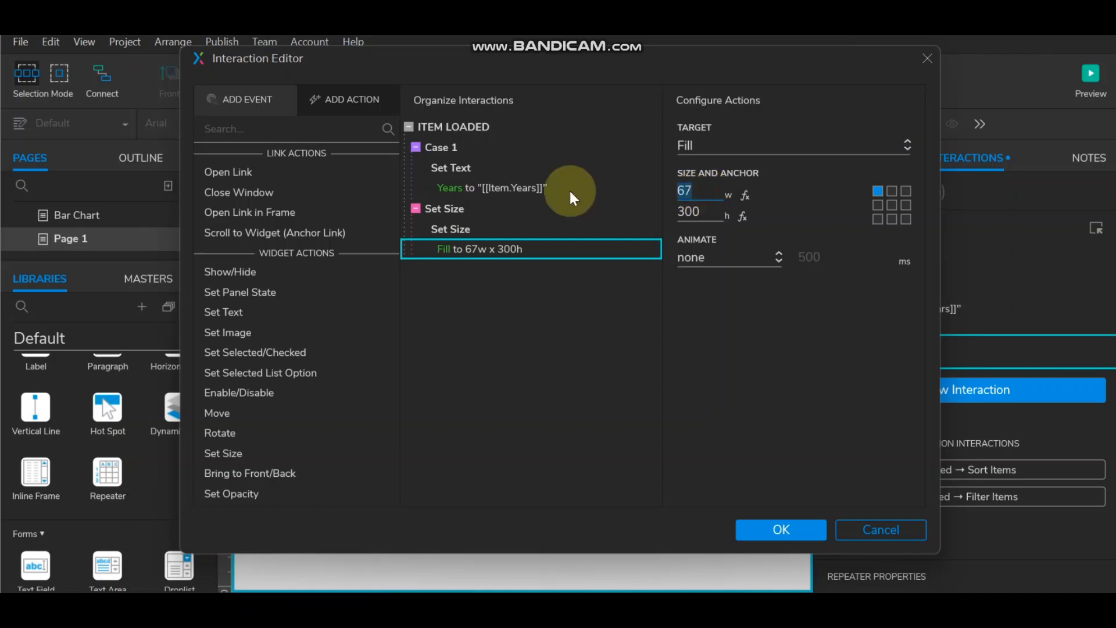
pyautogui.press('BackSpace')
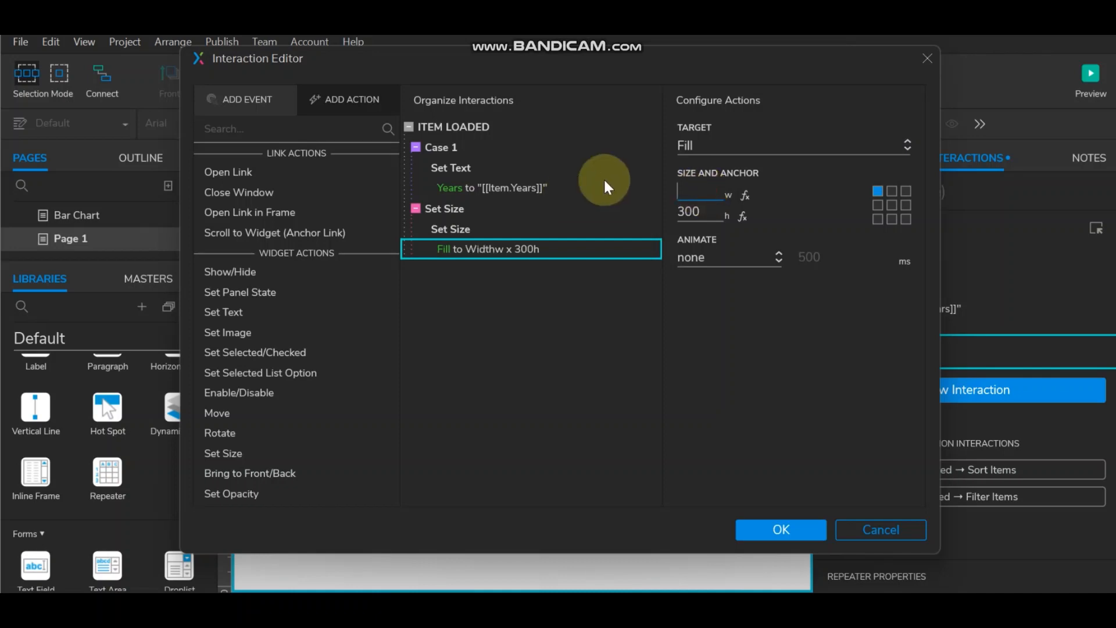
# - Set the Fill's height to the variable [[Item.Sales]] and save the Set Size case
pyautogui.click(744, 215)
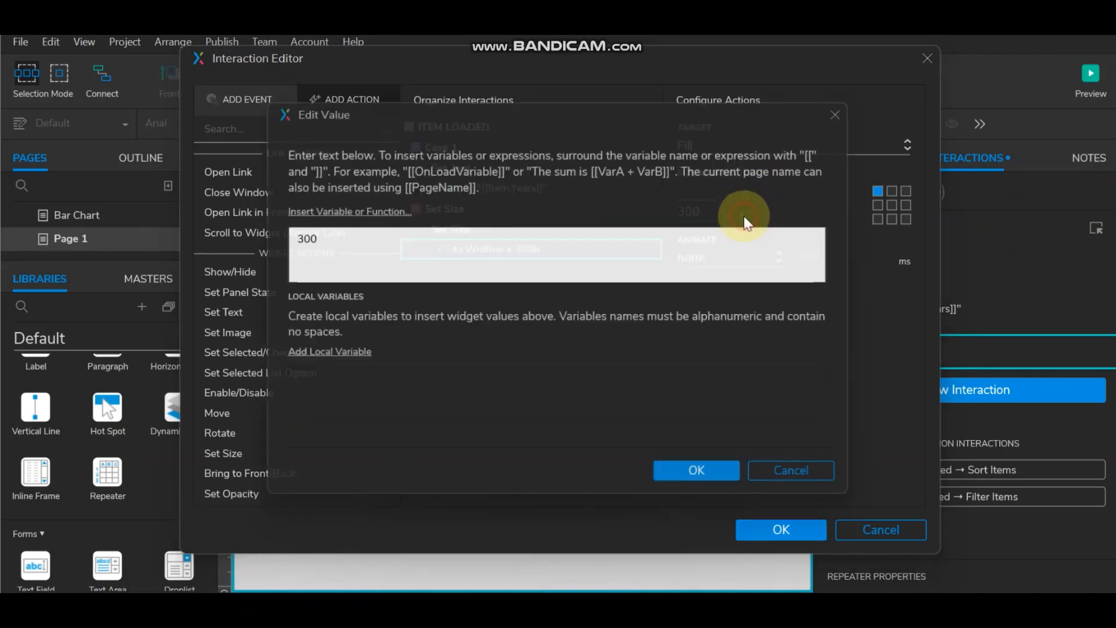
pyautogui.moveTo(332, 236); pyautogui.dragTo(150, 216)
pyautogui.press('BackSpace')
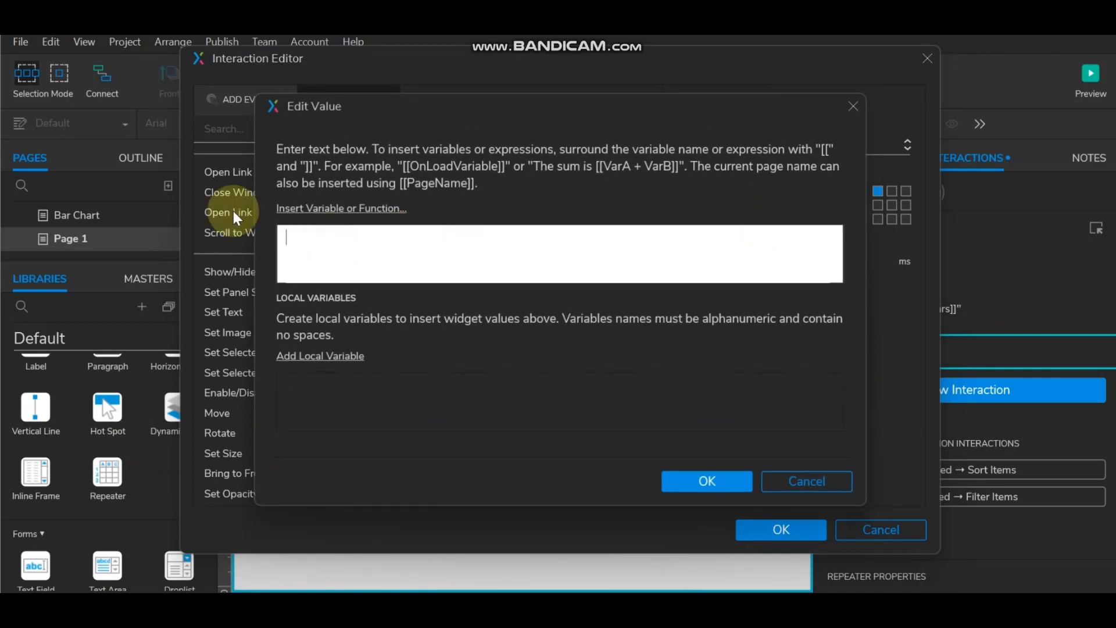
pyautogui.click(317, 207)
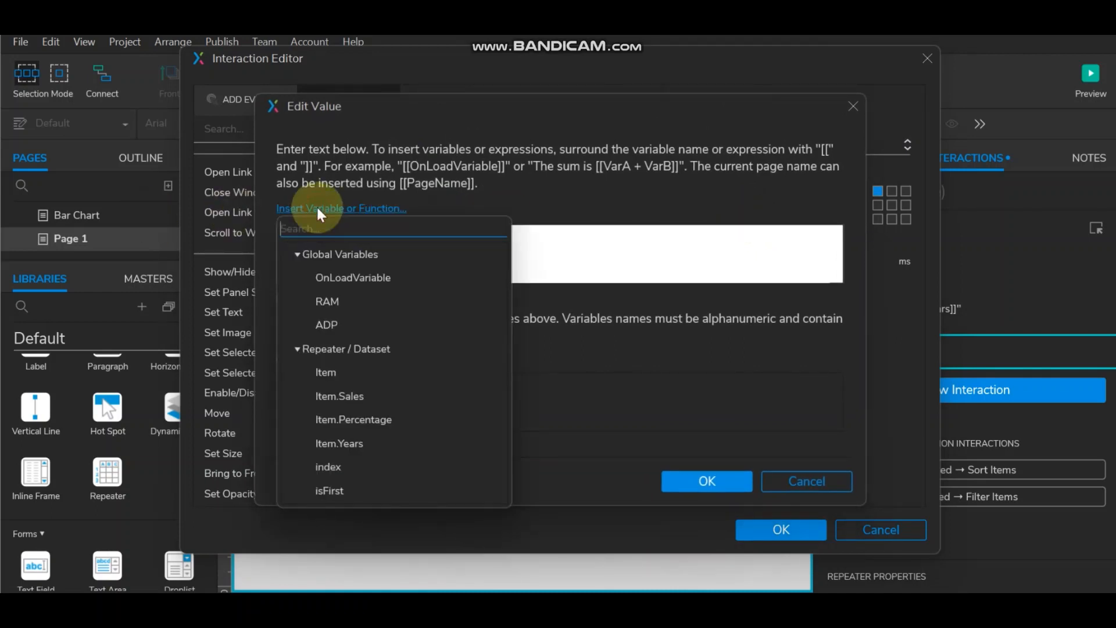
pyautogui.click(354, 395)
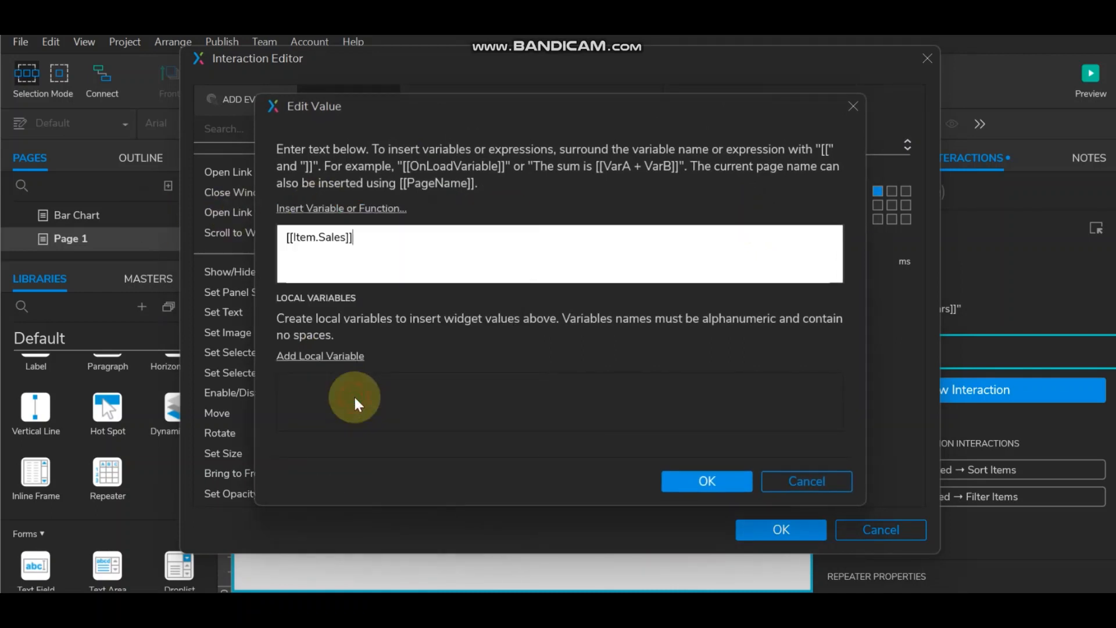
pyautogui.click(700, 484)
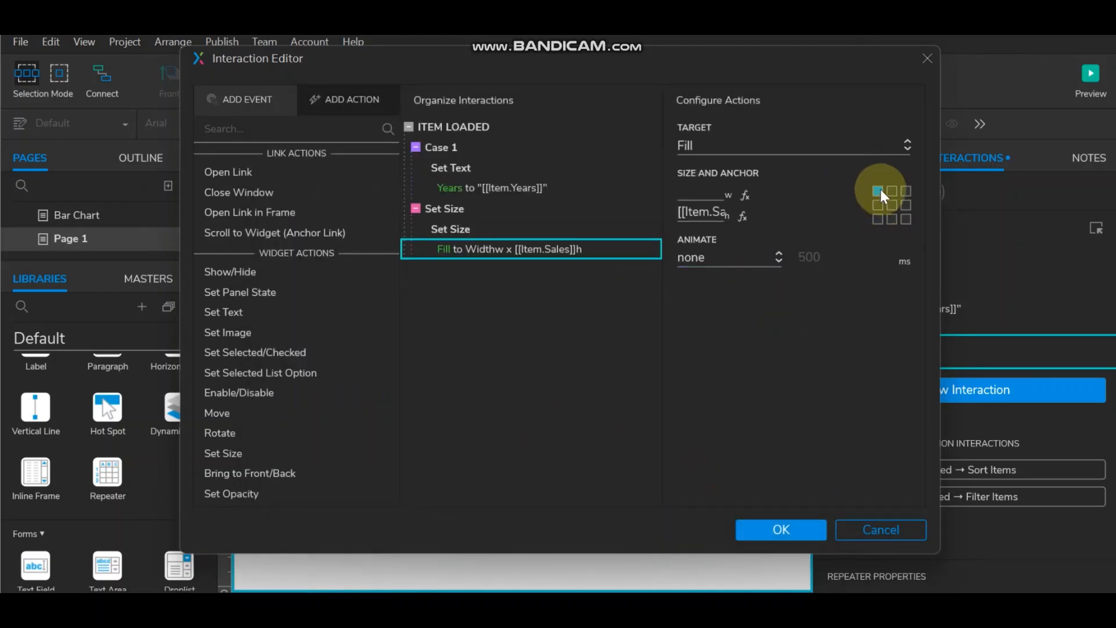
pyautogui.click(792, 527)
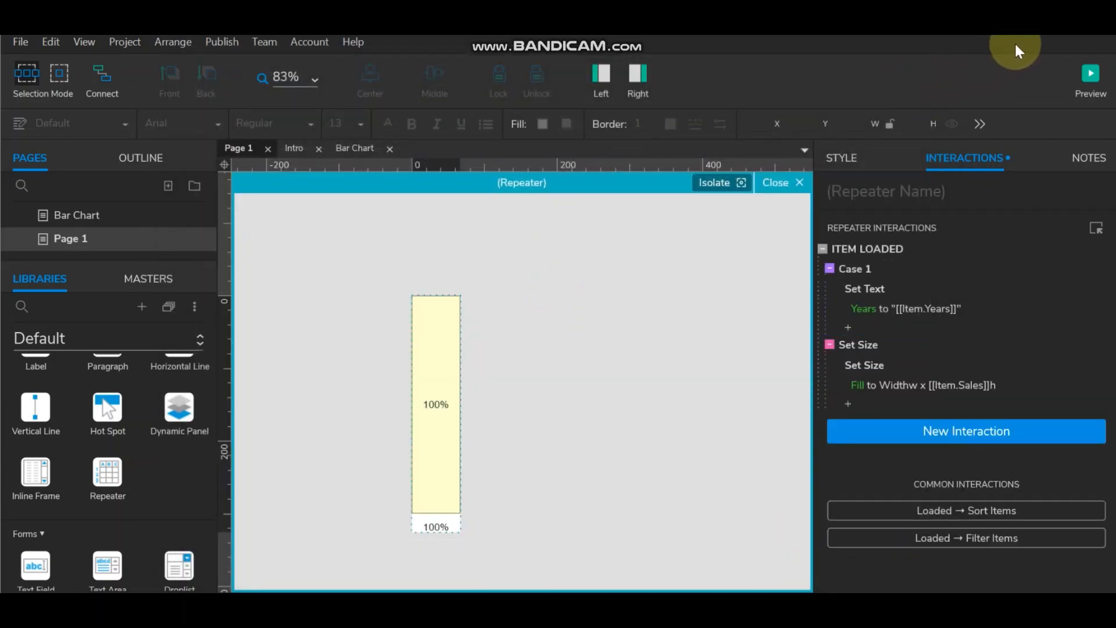
# - Leave the repeater, add an Item Loaded case named "Show" and open it in the Interaction Editor
pyautogui.click(772, 182)
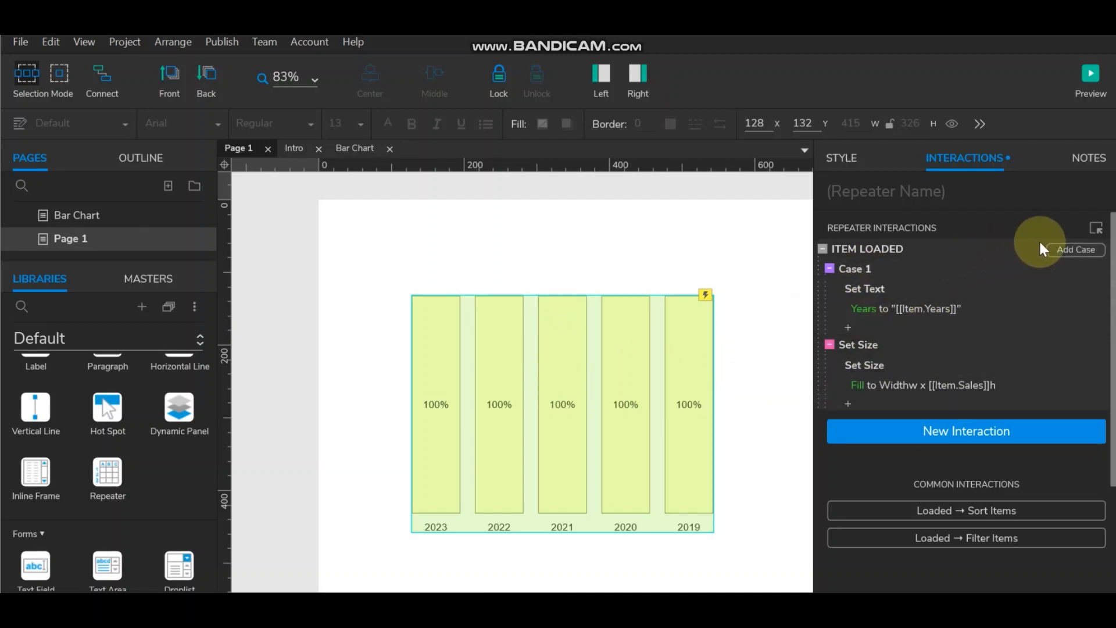
pyautogui.click(1073, 248)
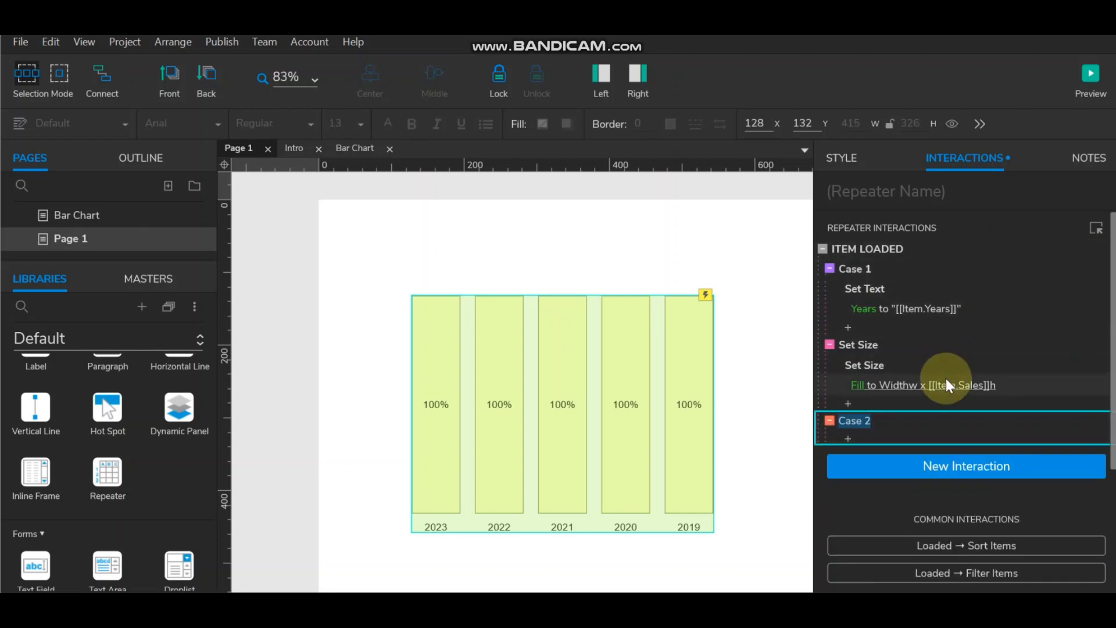
pyautogui.write('Show')
pyautogui.doubleClick(950, 411)
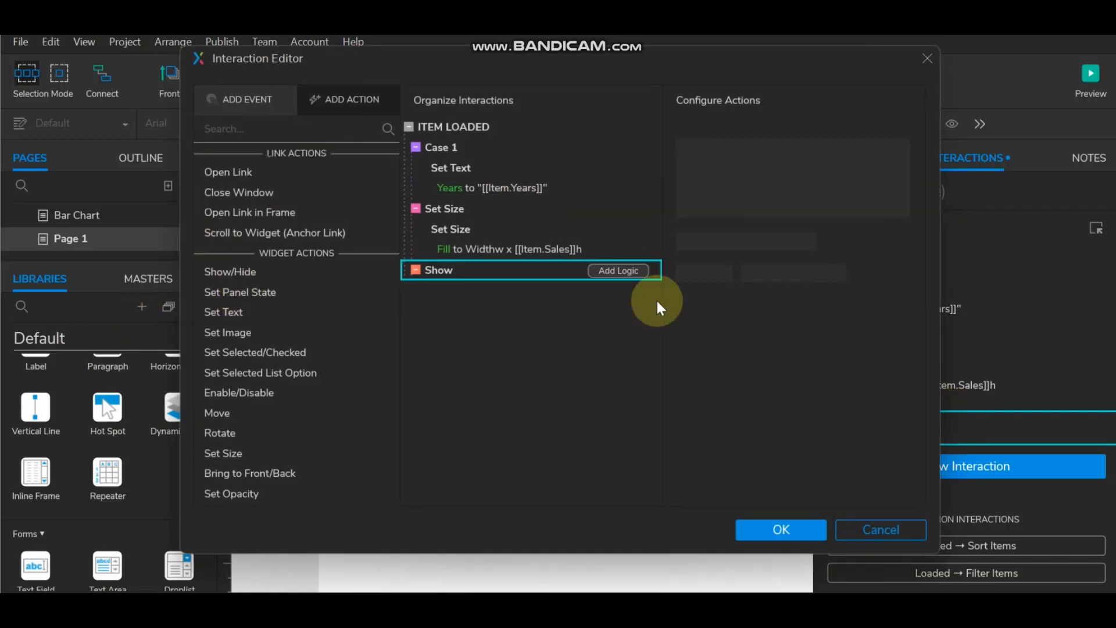
# - Start a condition on the Show case that compares the value [[Item.Sales]]
pyautogui.click(637, 268)
pyautogui.click(312, 204)
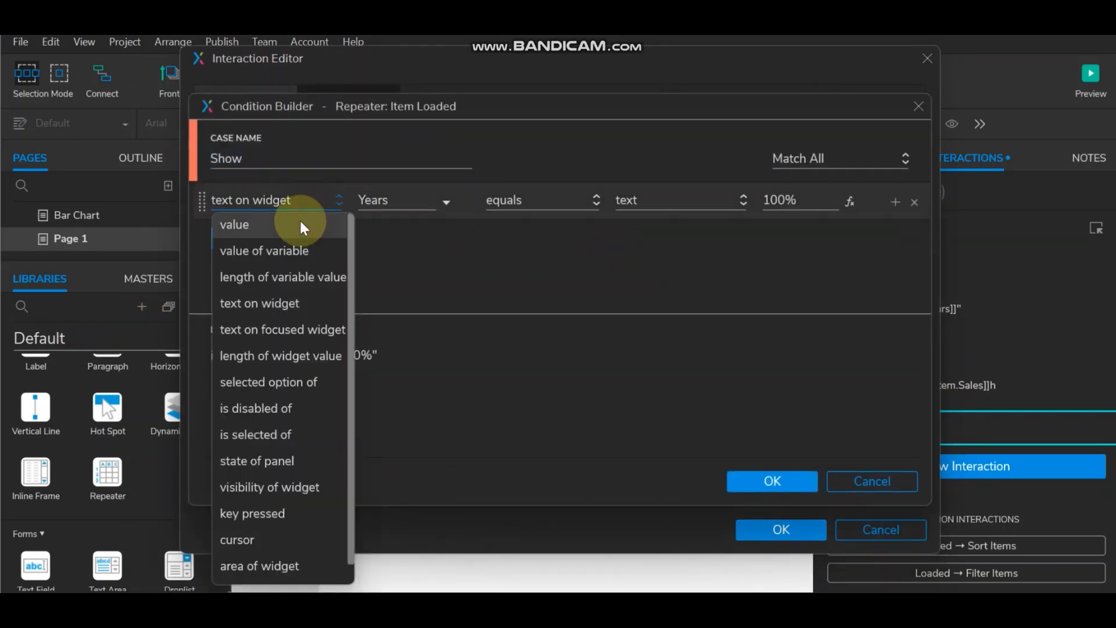
pyautogui.click(299, 220)
pyautogui.click(446, 204)
pyautogui.click(343, 208)
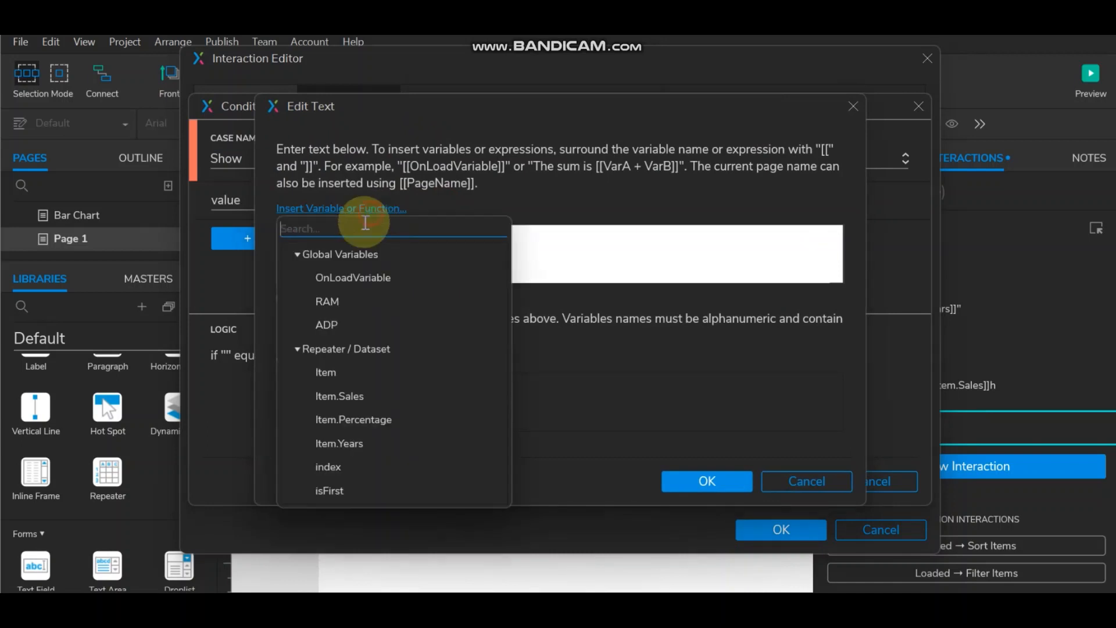
pyautogui.click(347, 395)
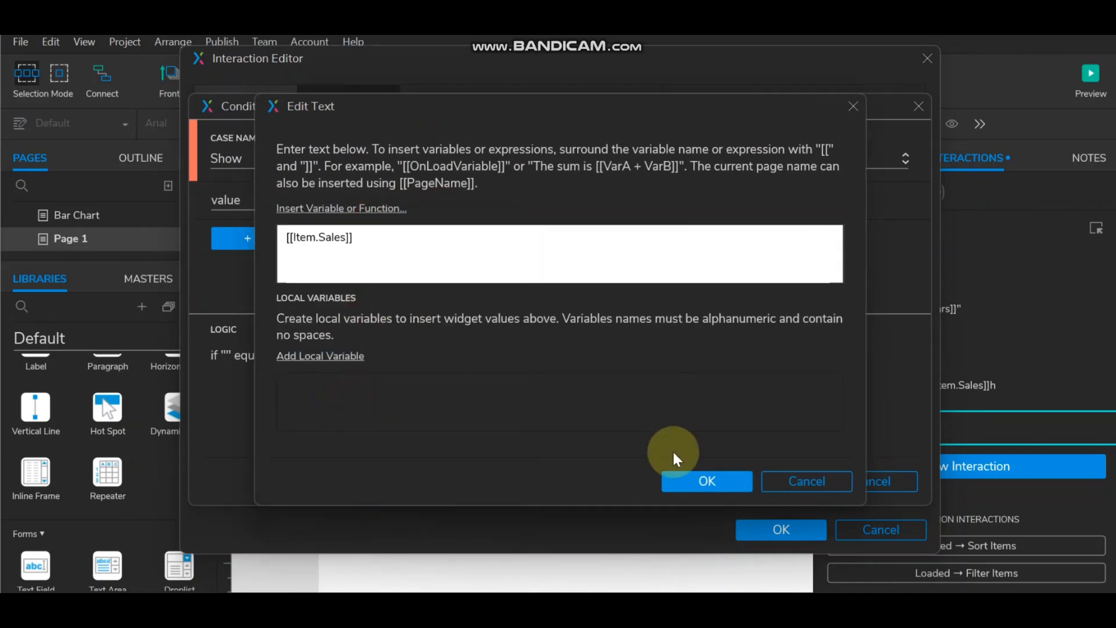
pyautogui.click(692, 488)
# - Complete the Show condition as "does not equal" an empty value and confirm it
pyautogui.click(578, 204)
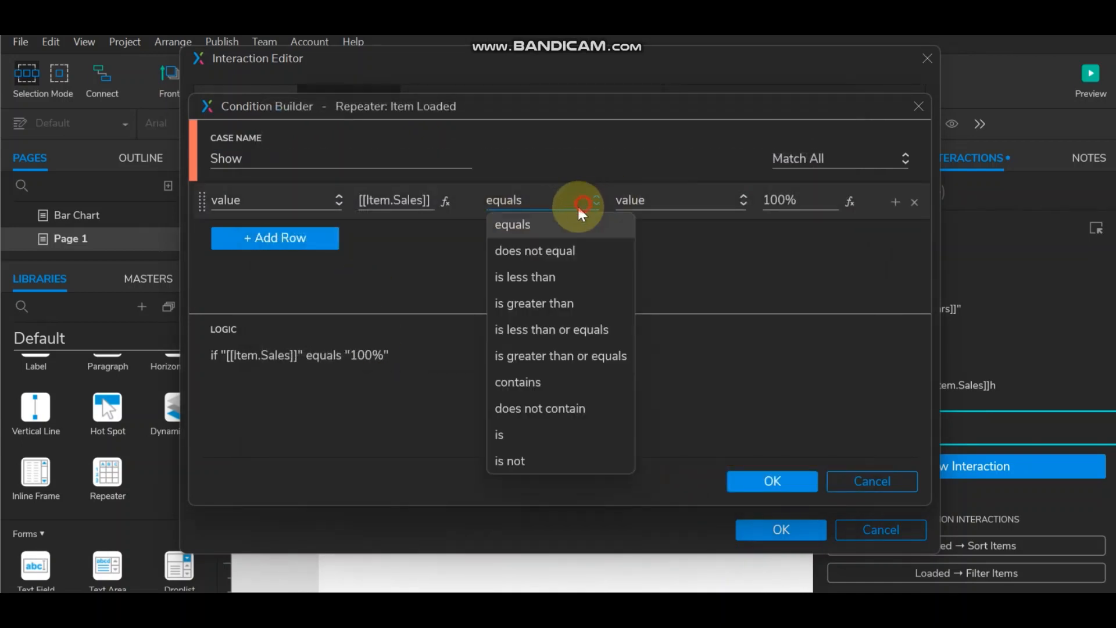
pyautogui.click(551, 250)
pyautogui.click(815, 200)
pyautogui.press('BackSpace')
pyautogui.press('BackSpace')
pyautogui.press('BackSpace')
pyautogui.press('BackSpace')
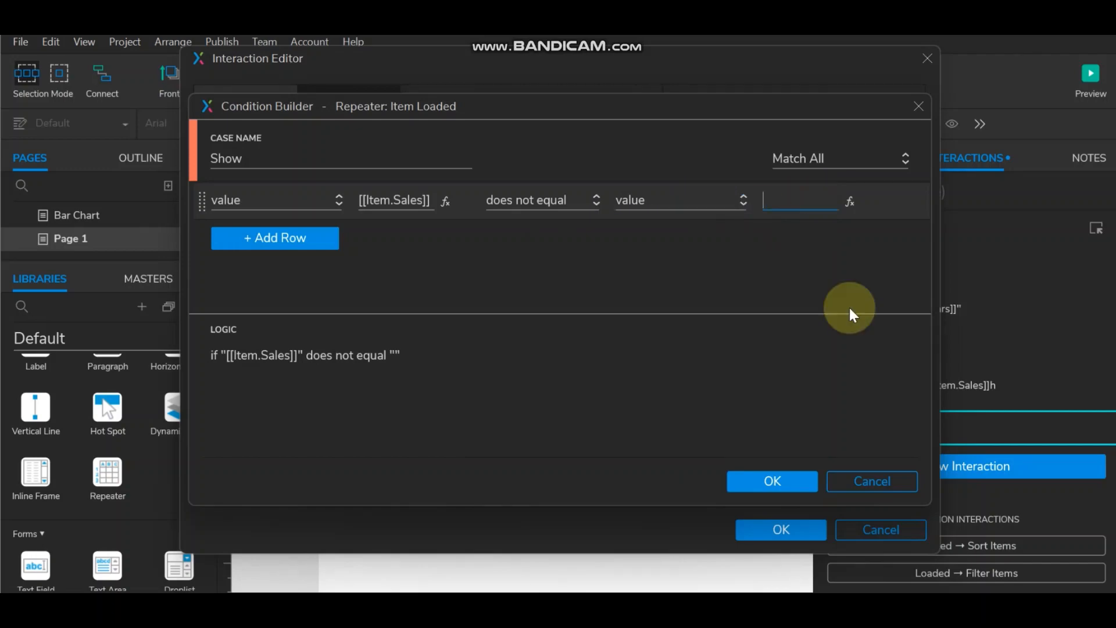
pyautogui.click(774, 481)
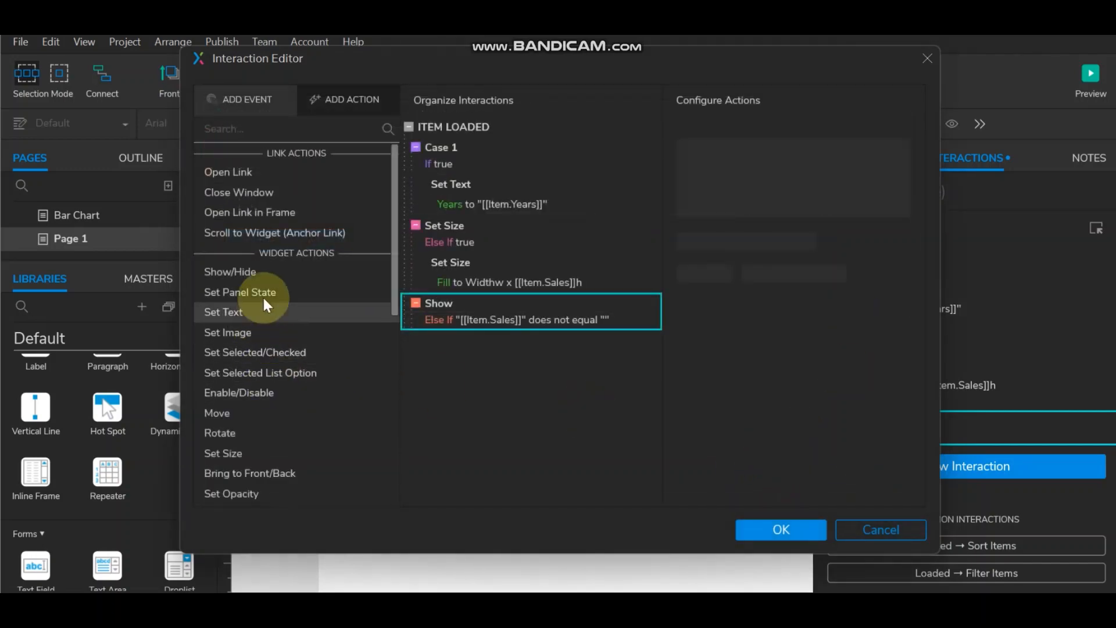
# - Add a Show/Hide action to the Show case that shows the Fill widget, and save the interactions
pyautogui.click(235, 272)
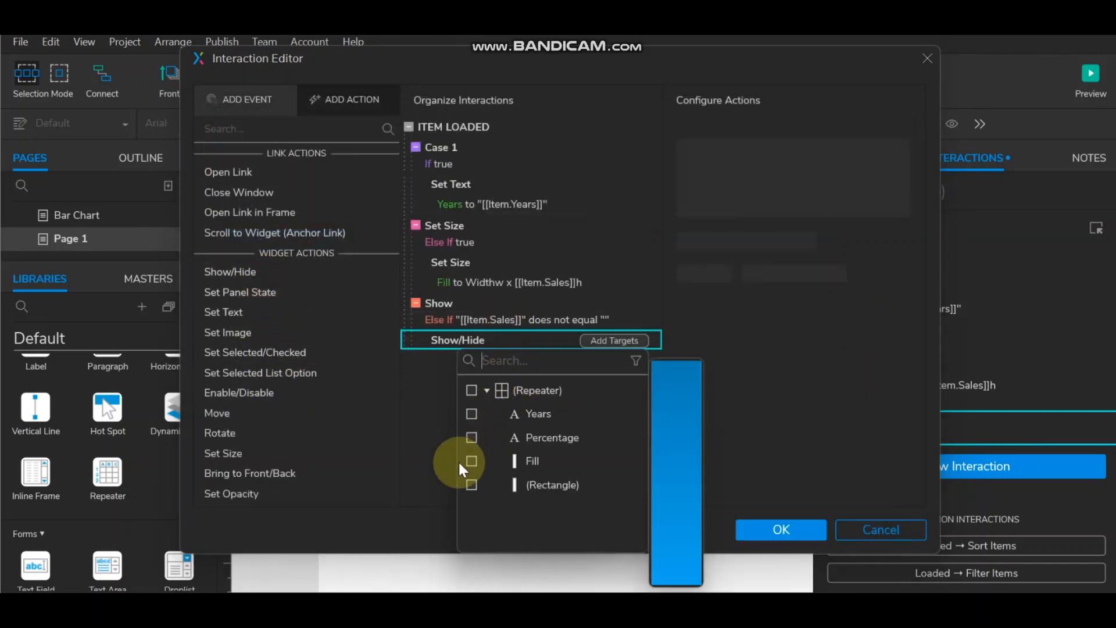
pyautogui.click(468, 461)
pyautogui.click(751, 424)
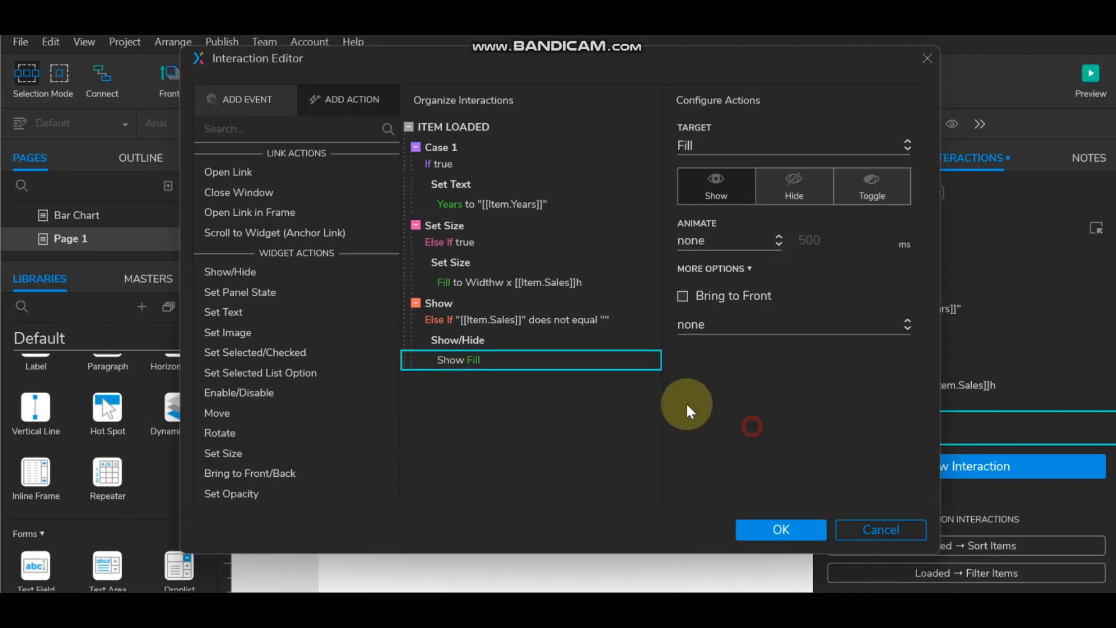
pyautogui.click(786, 525)
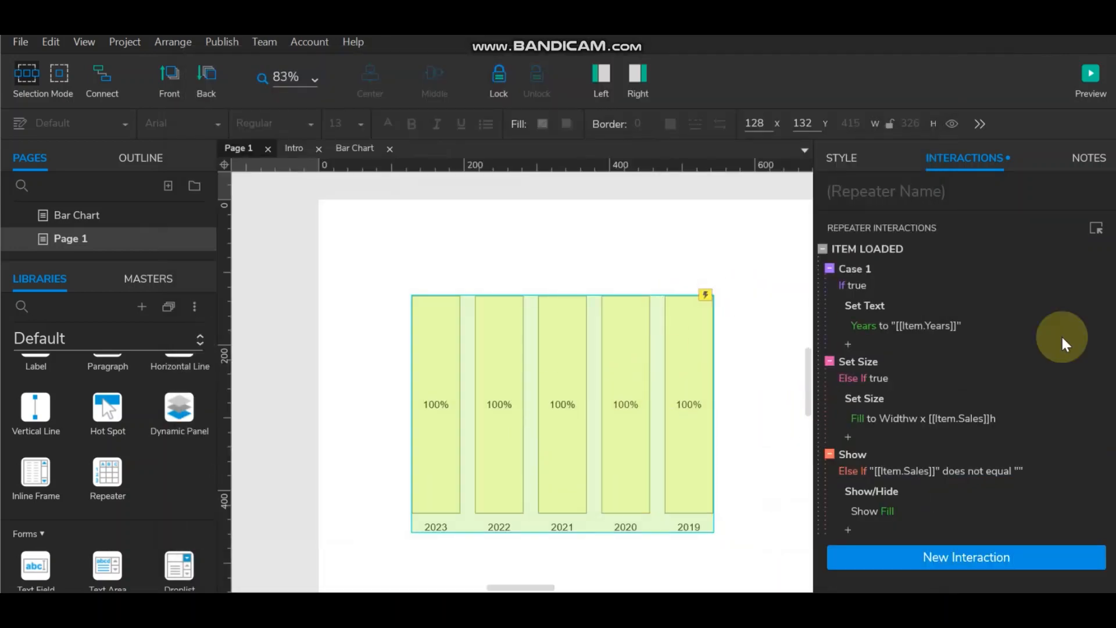
# - Switch the Show and Set Size cases from Else If to If
pyautogui.rightClick(850, 461)
pyautogui.click(878, 578)
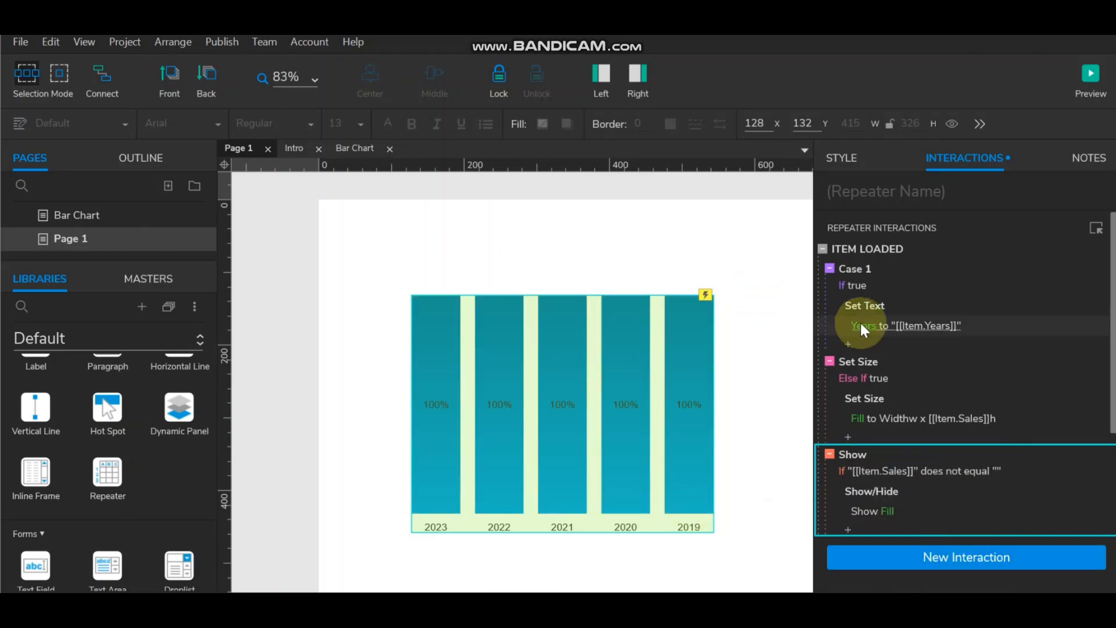
pyautogui.rightClick(866, 361)
pyautogui.click(912, 498)
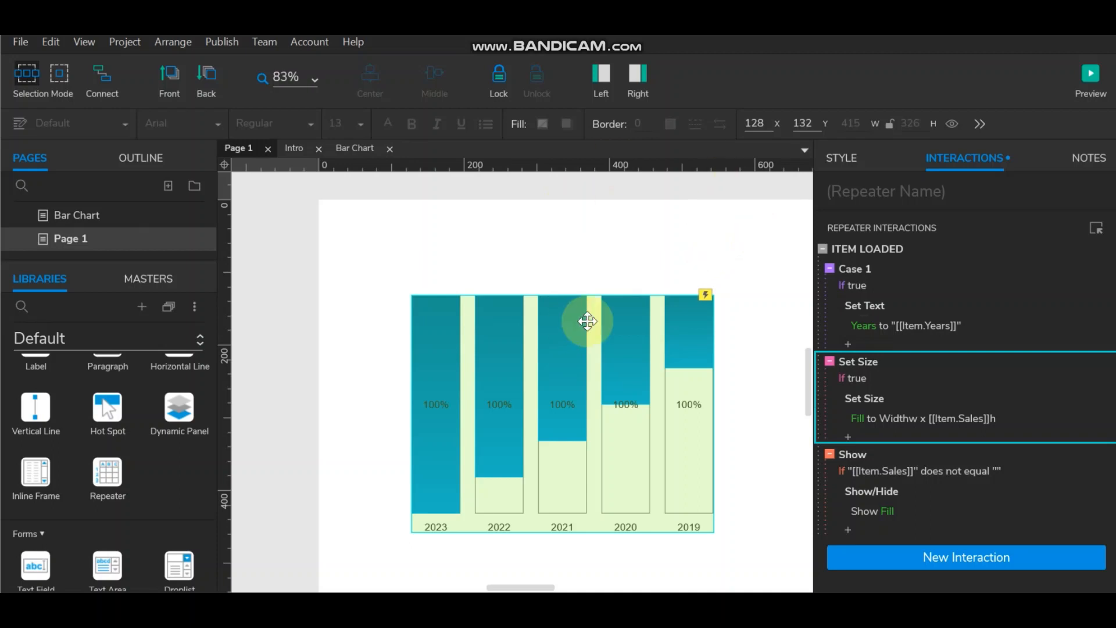
# - Change the anchor of the Fill's Set Size action to bottom left
pyautogui.click(551, 361)
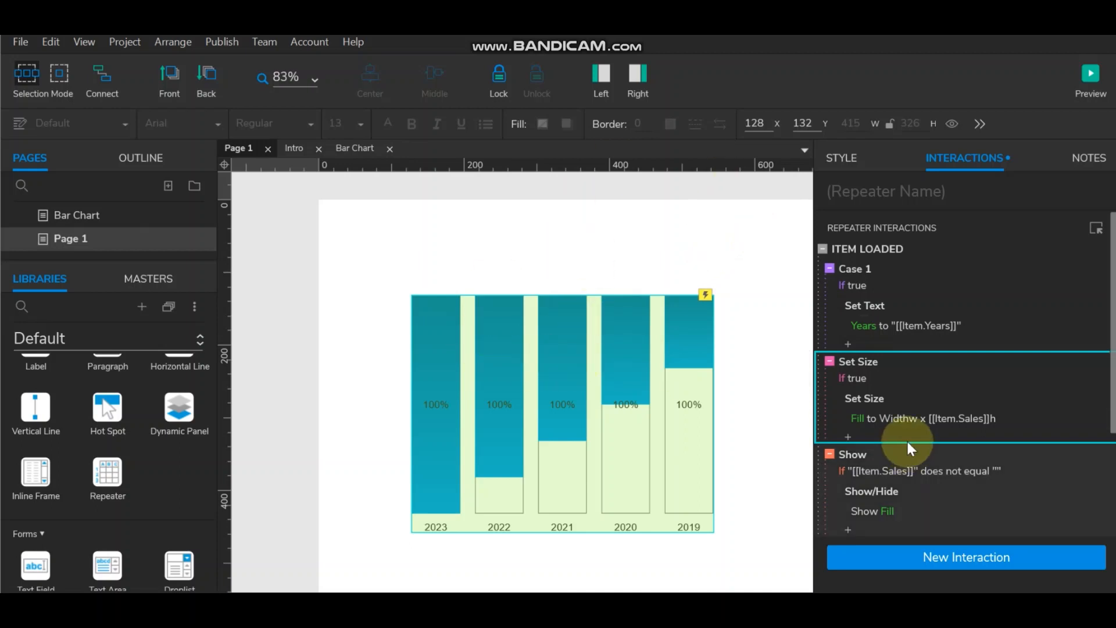
pyautogui.click(925, 416)
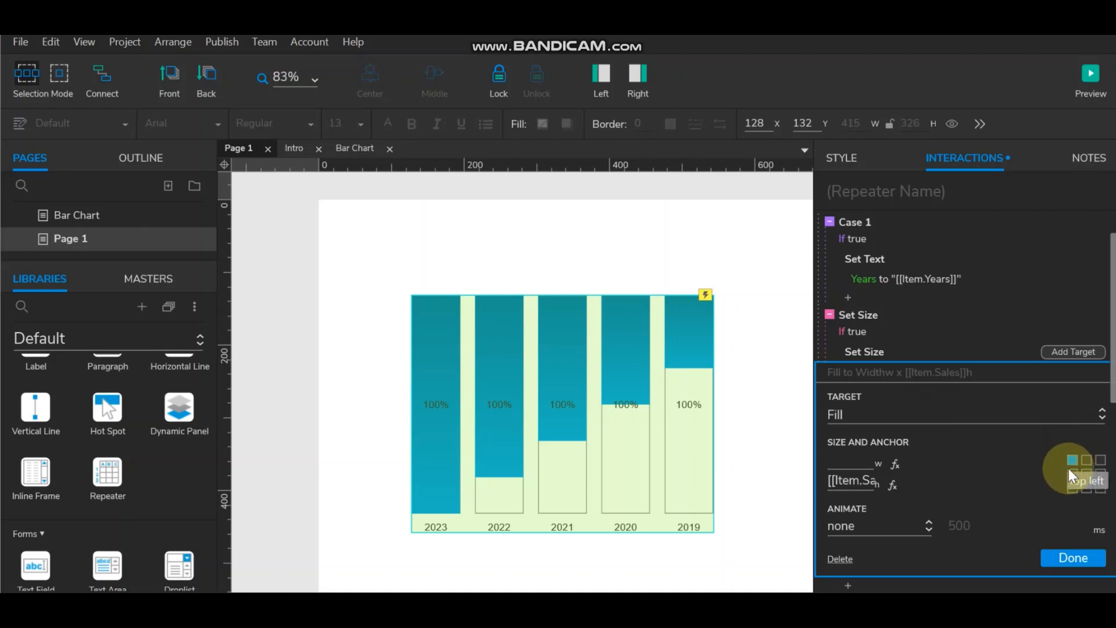
pyautogui.click(1072, 487)
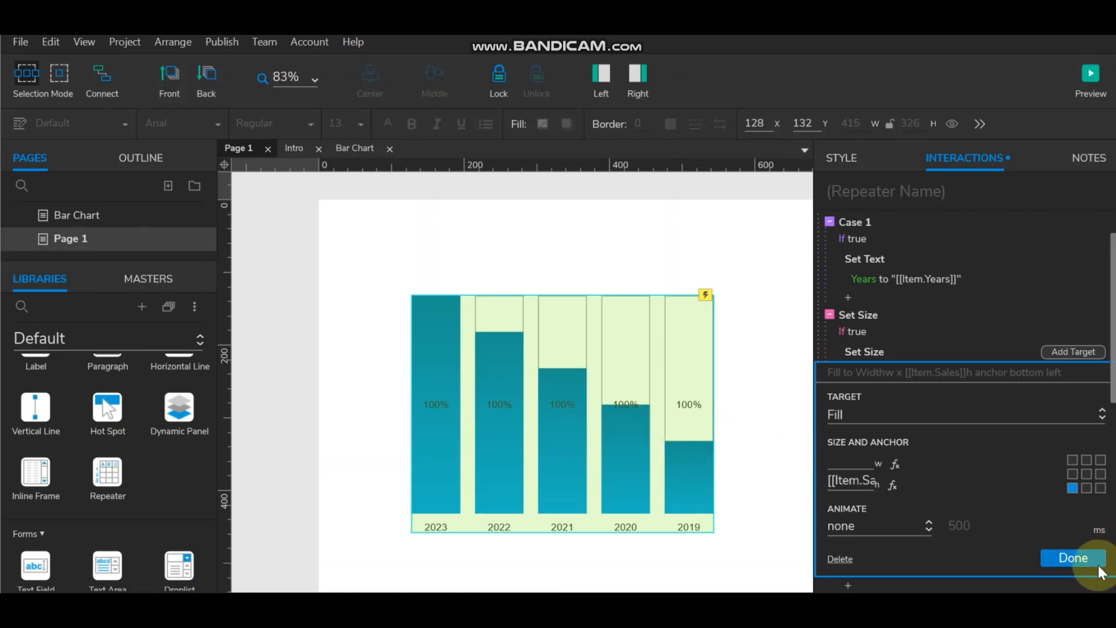
pyautogui.click(1077, 558)
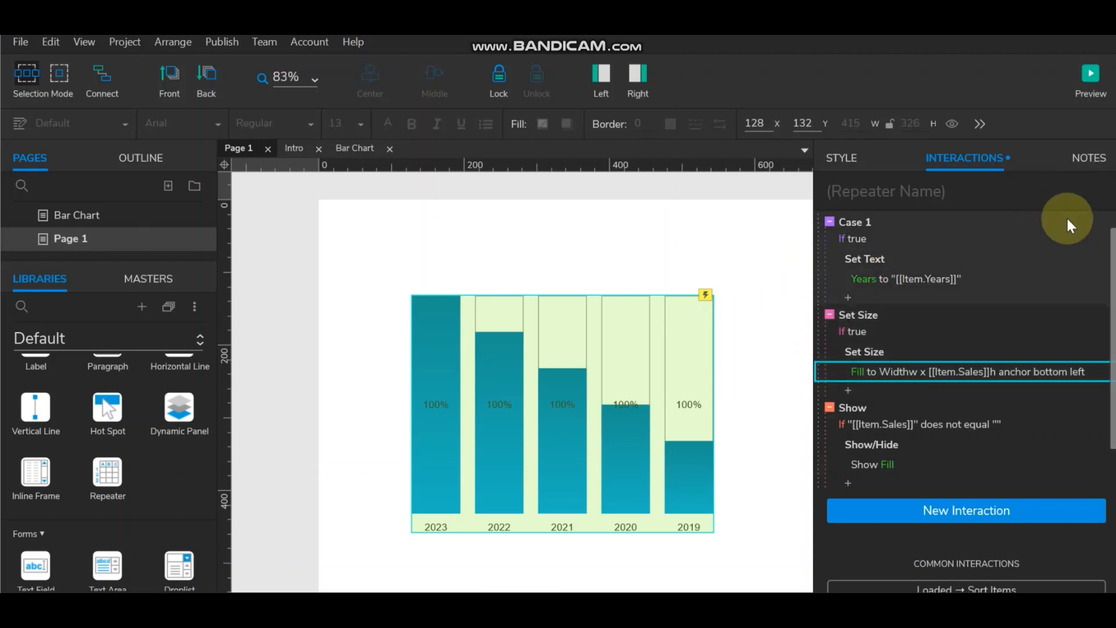
# - Add another Item Loaded case named "Per" without any condition
pyautogui.scroll(1, 979, 251)
pyautogui.click(1067, 253)
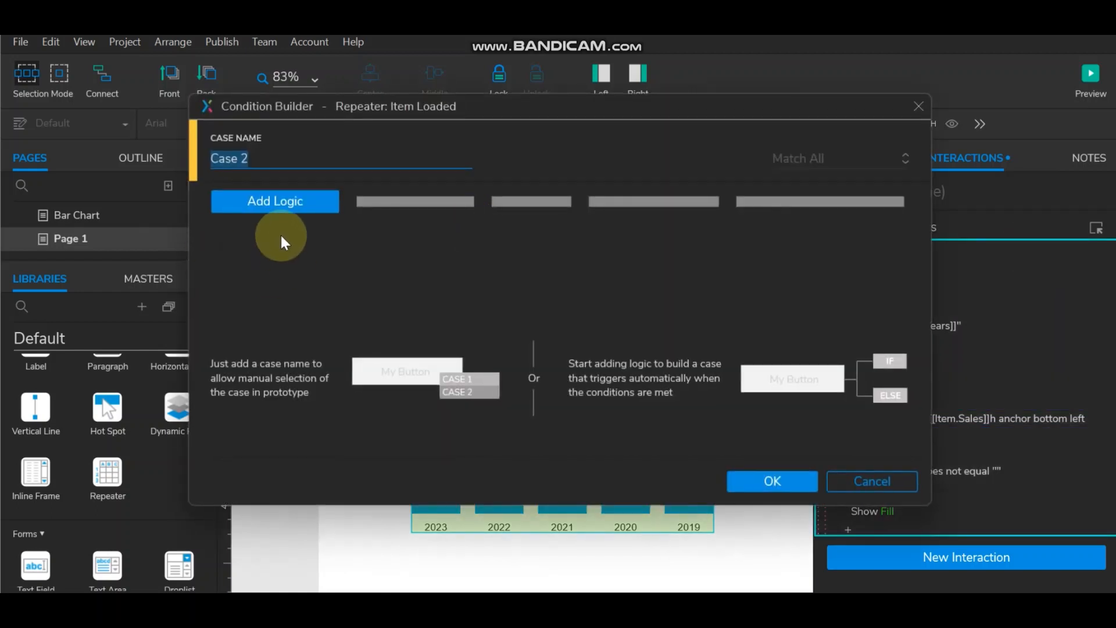
pyautogui.write('Per')
pyautogui.click(302, 201)
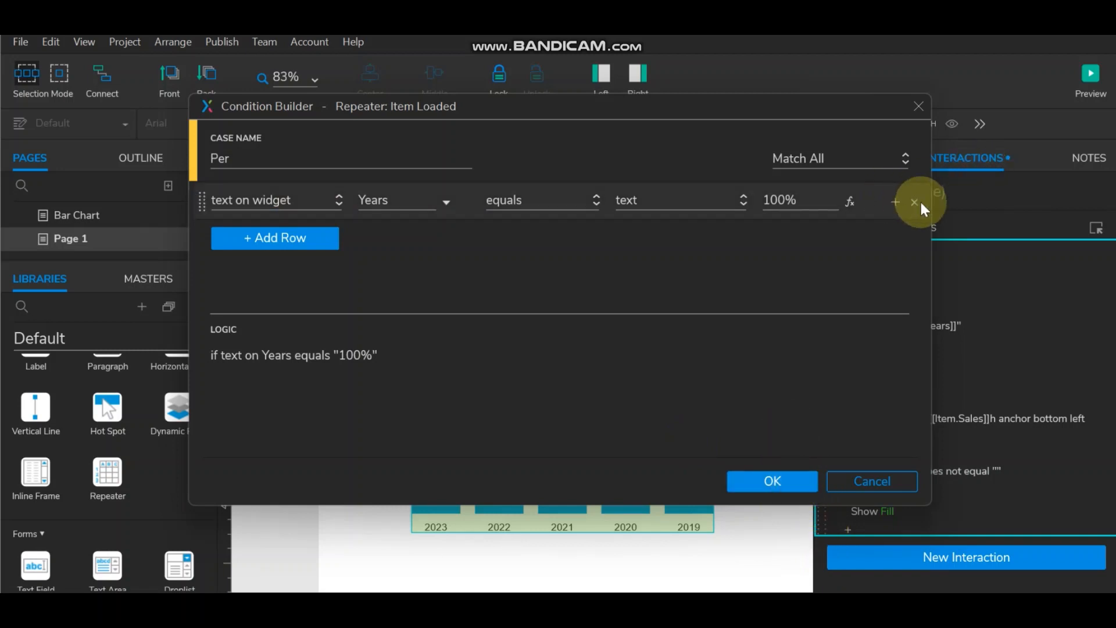
pyautogui.click(919, 201)
pyautogui.click(776, 487)
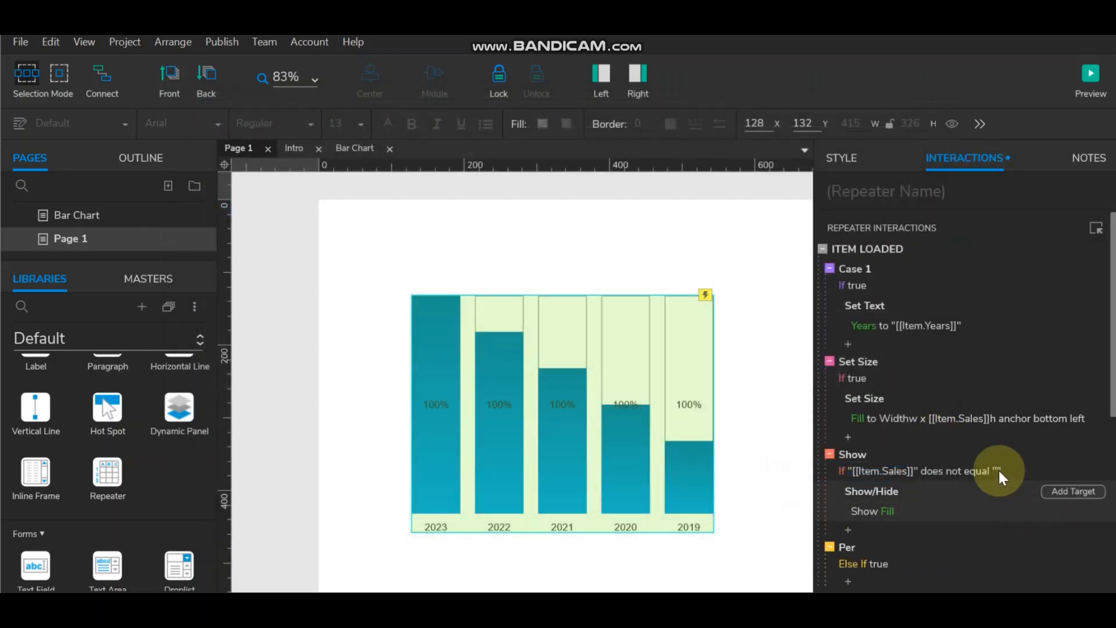
# - Open the repeater and check the widget name of the label in the middle of the bar
pyautogui.scroll(-2, 937, 444)
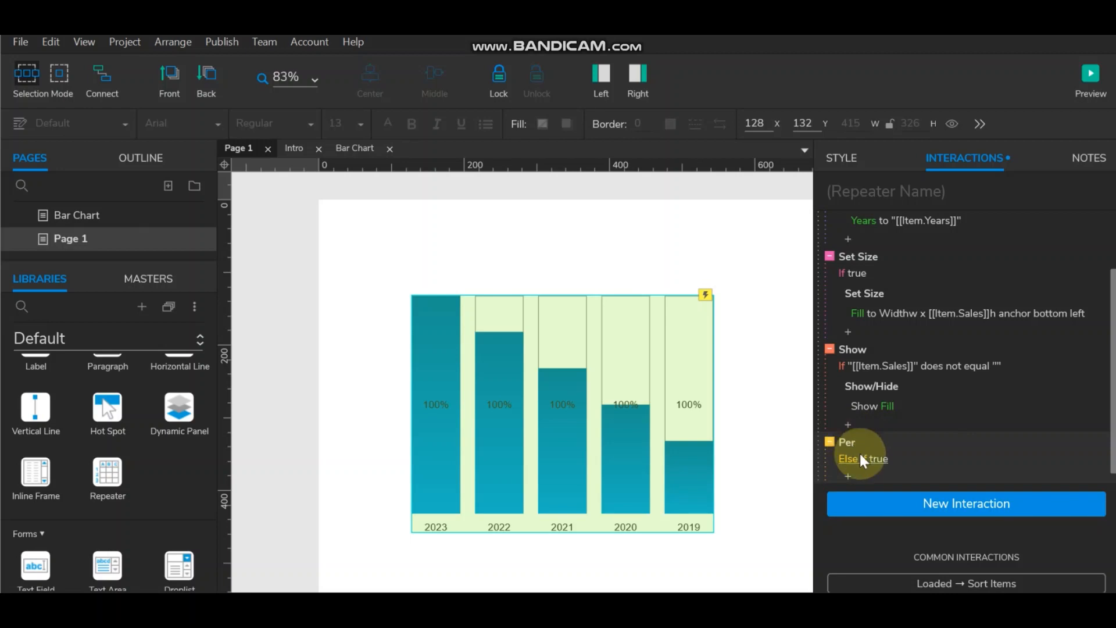
pyautogui.doubleClick(710, 411)
pyautogui.click(436, 403)
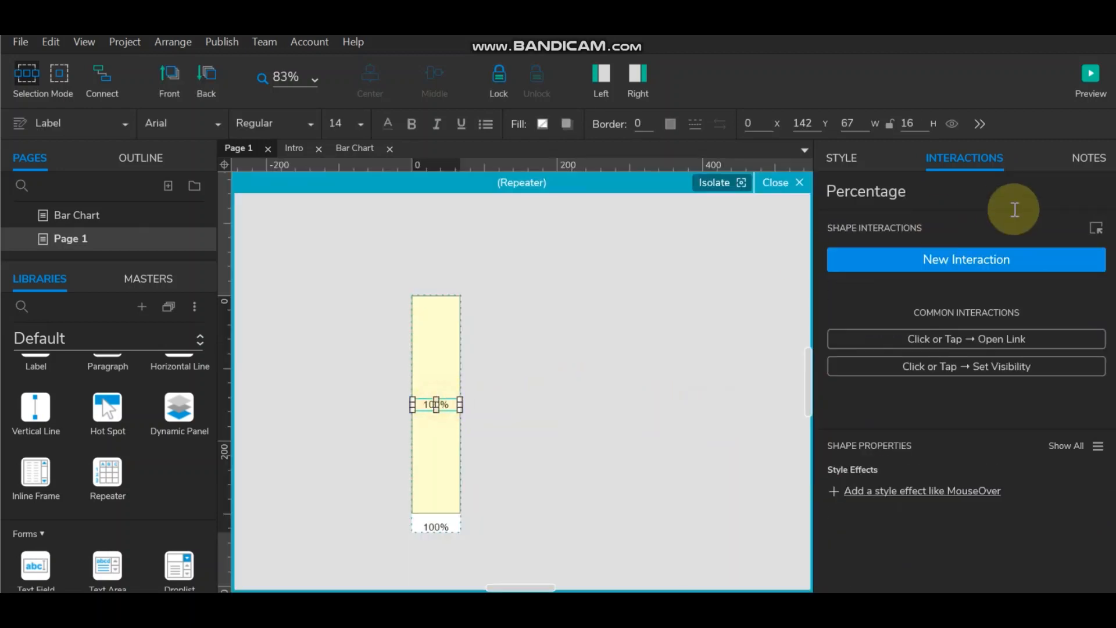
pyautogui.click(954, 198)
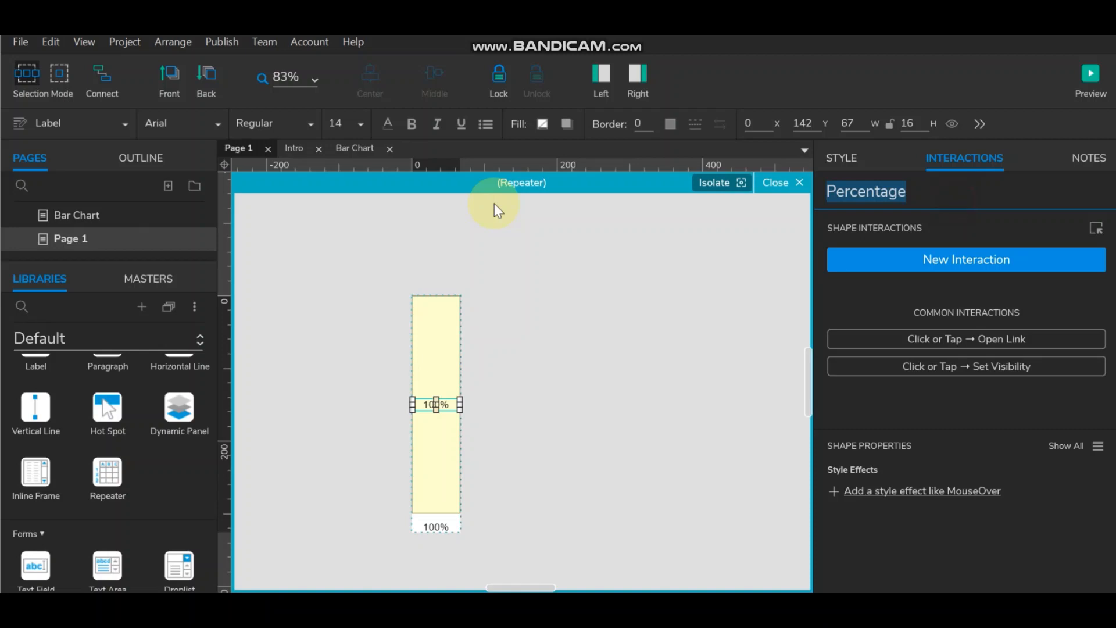
pyautogui.click(568, 315)
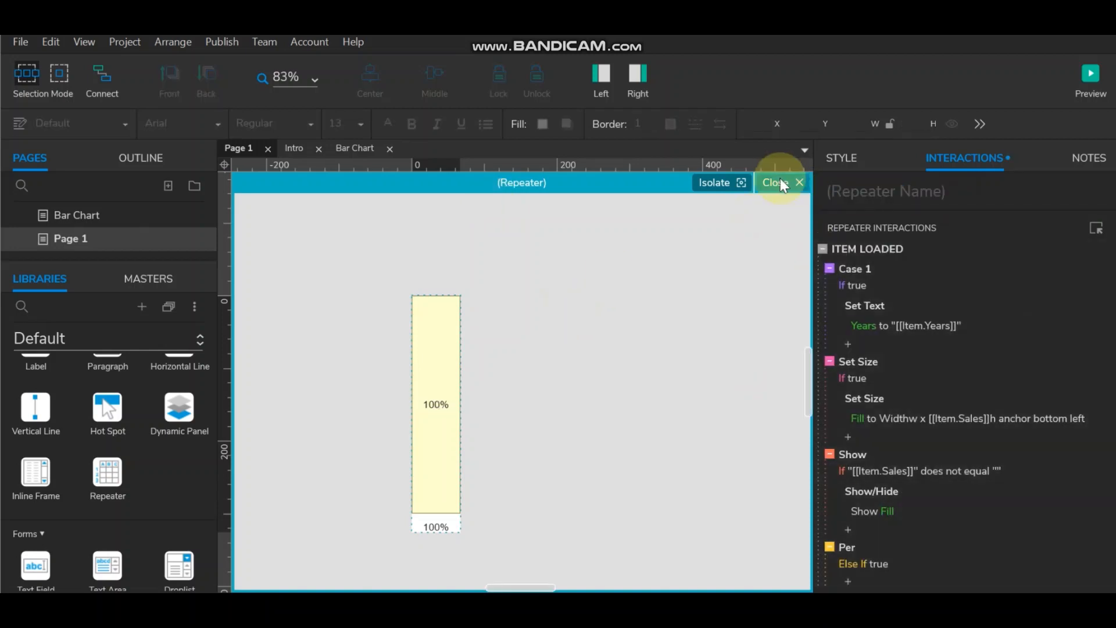
# - Add a Set Text action targeting the Percentage label to the Per case
pyautogui.click(855, 549)
pyautogui.doubleClick(854, 549)
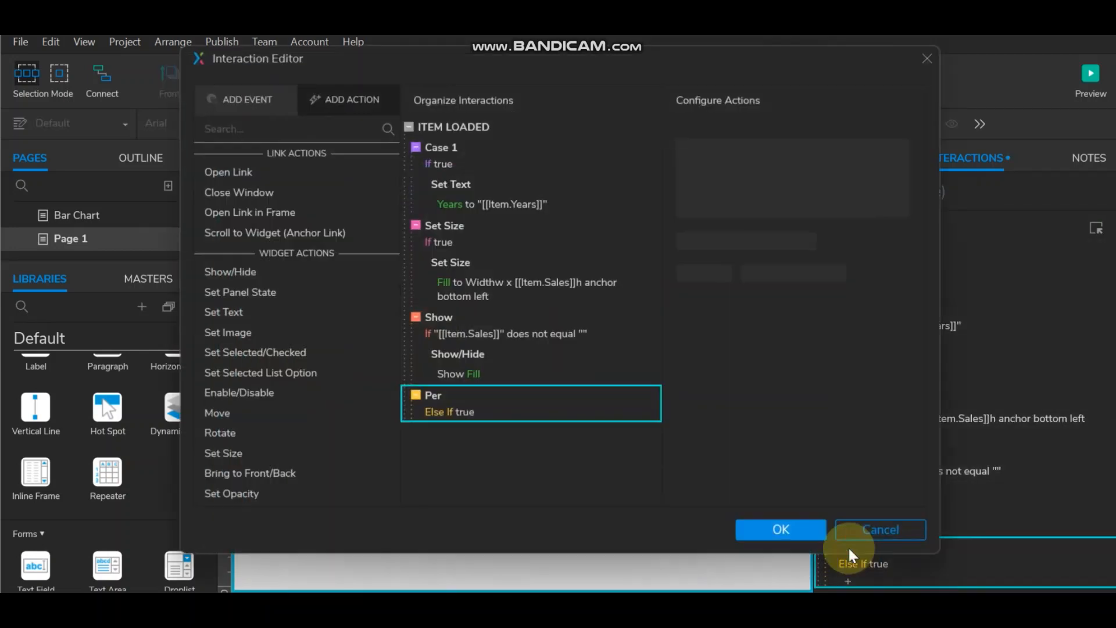
pyautogui.click(228, 310)
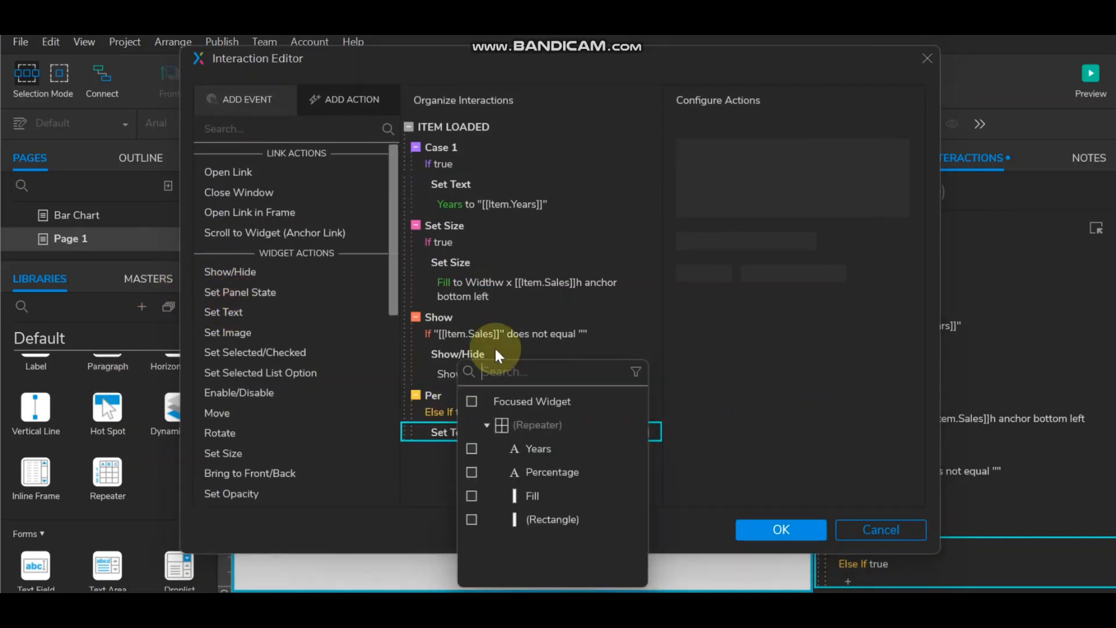
pyautogui.click(472, 472)
# - Replace the Percentage label's text value with the expression [[Item.Sales * 100 / 300]] and save the interaction
pyautogui.click(900, 235)
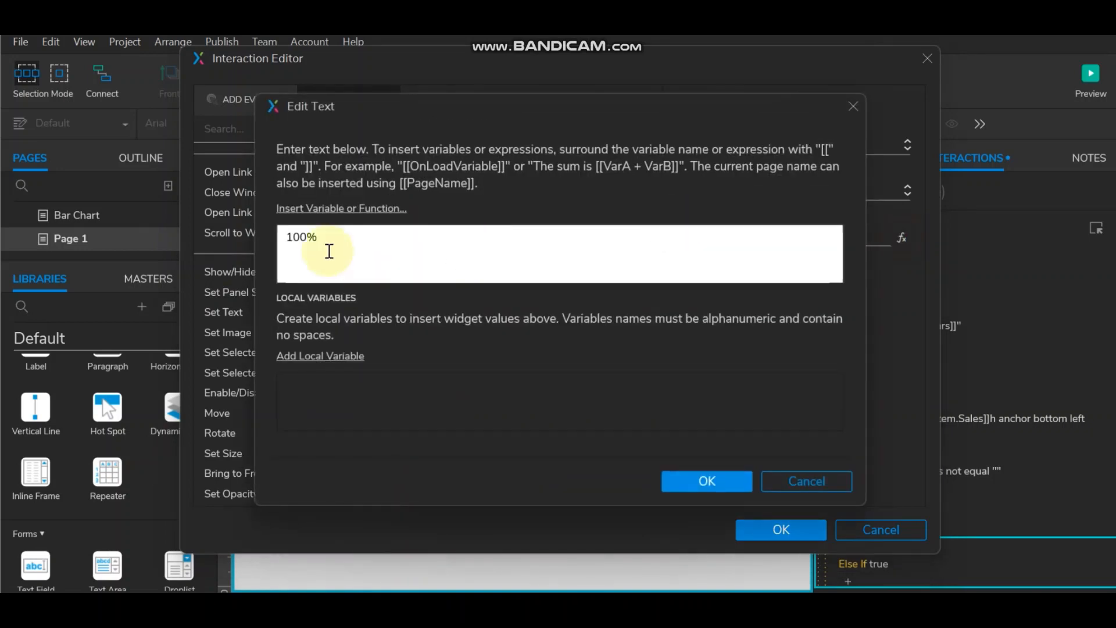
pyautogui.press('BackSpace')
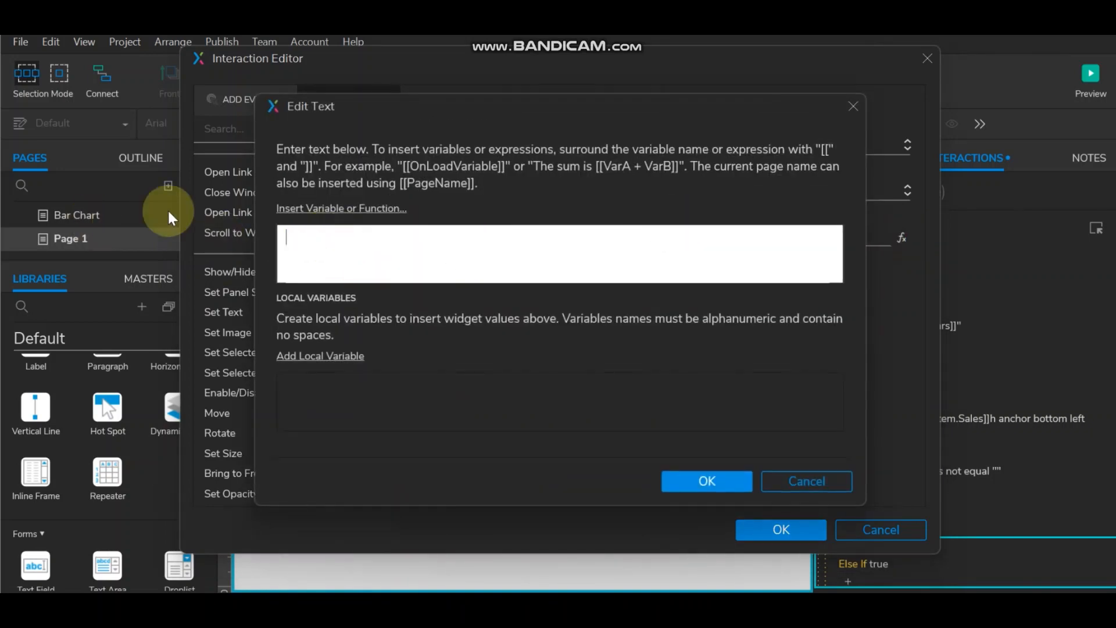
pyautogui.click(284, 207)
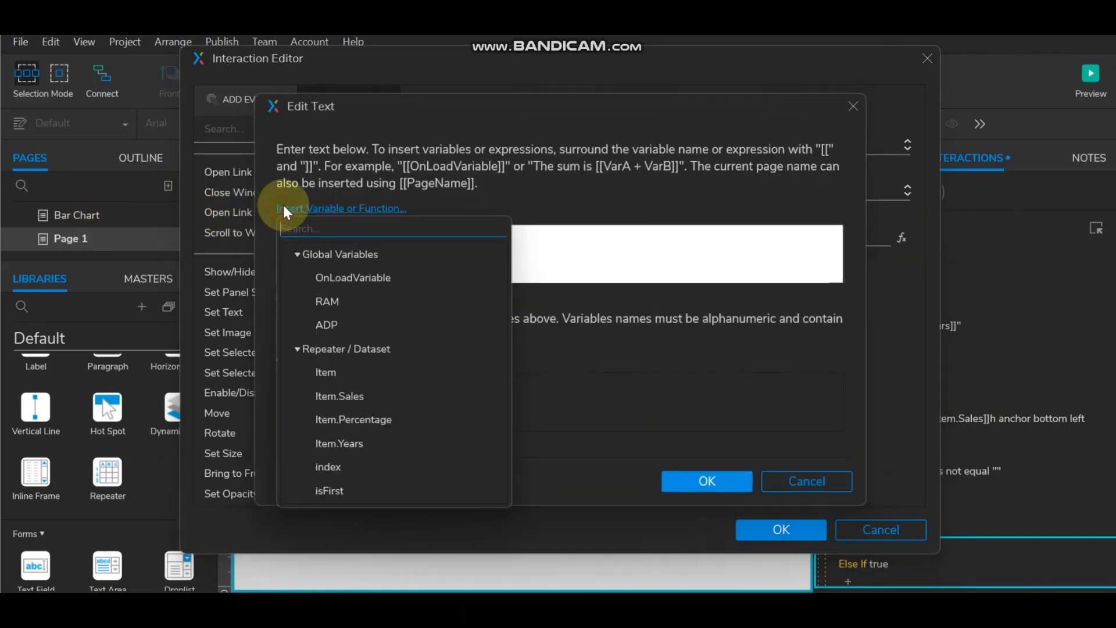
pyautogui.click(348, 394)
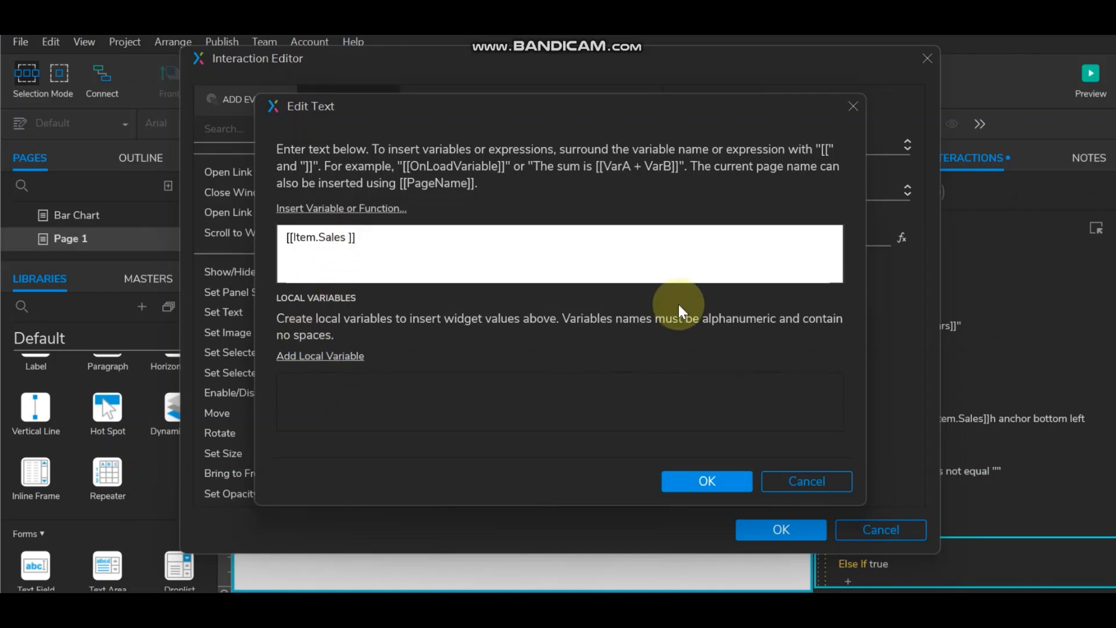
pyautogui.write('* 100 / 300')
pyautogui.click(692, 481)
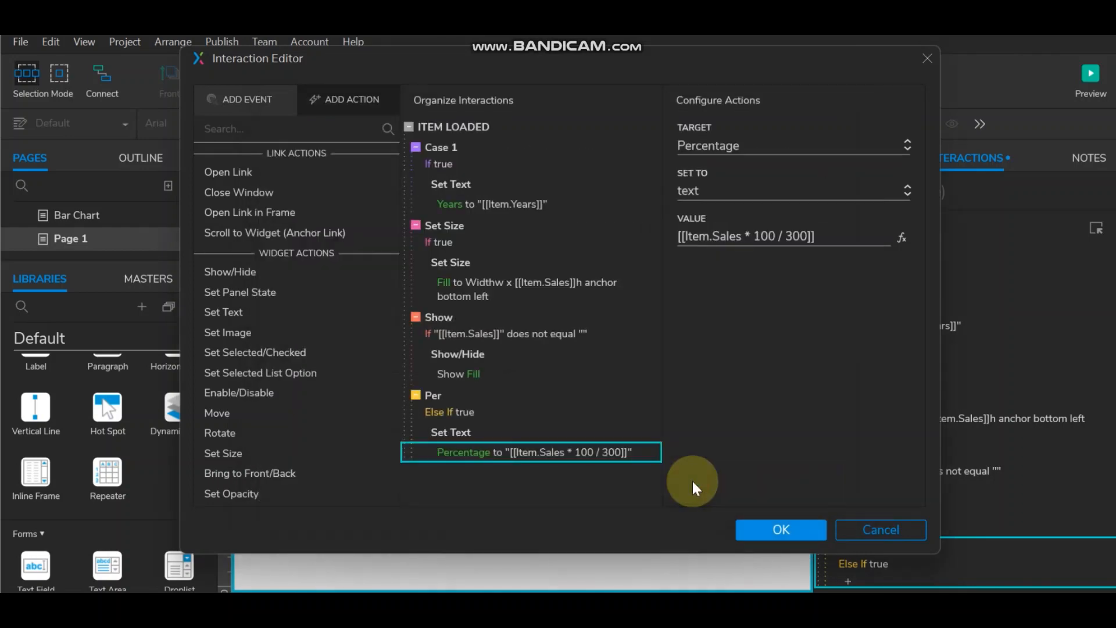
pyautogui.click(784, 528)
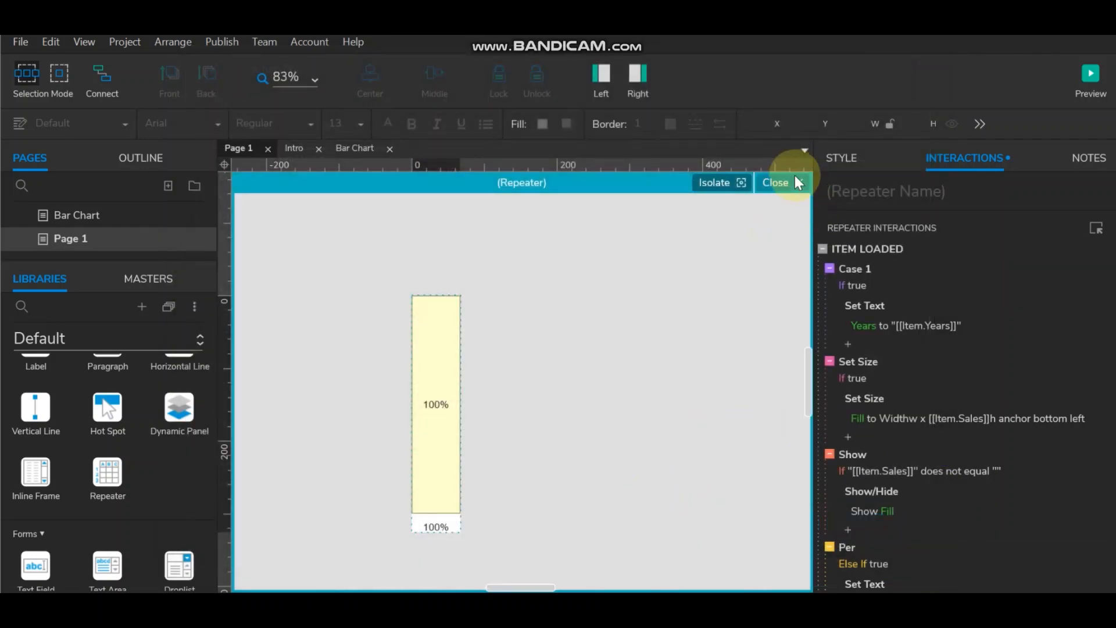
# - Close the repeater item and switch the Per case from Else If to If
pyautogui.click(798, 182)
pyautogui.scroll(-2, 887, 497)
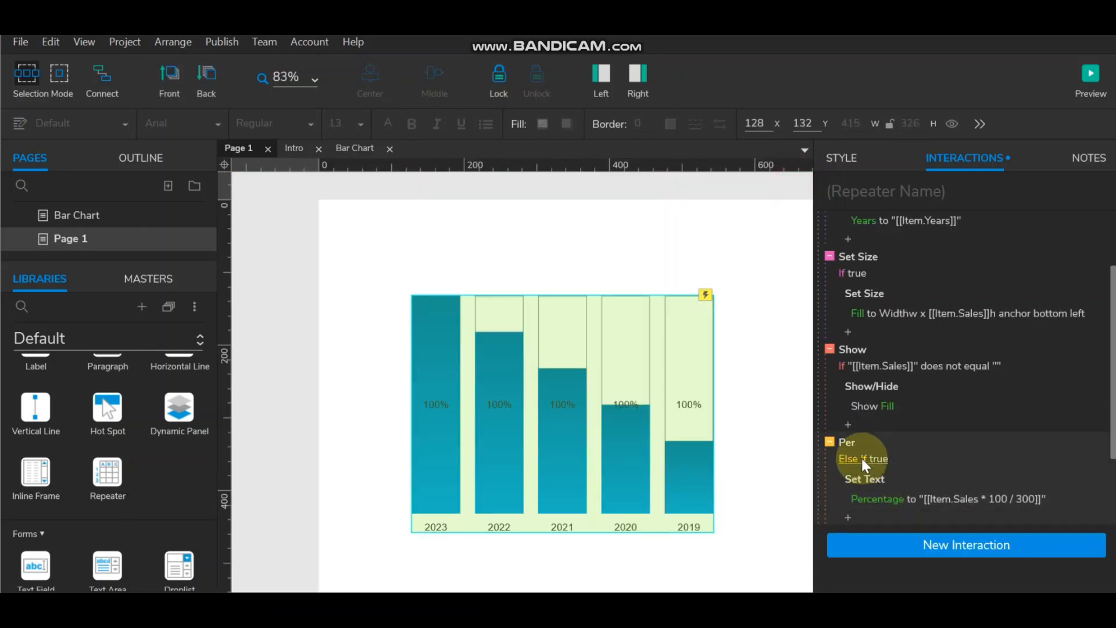
pyautogui.rightClick(851, 444)
pyautogui.click(880, 582)
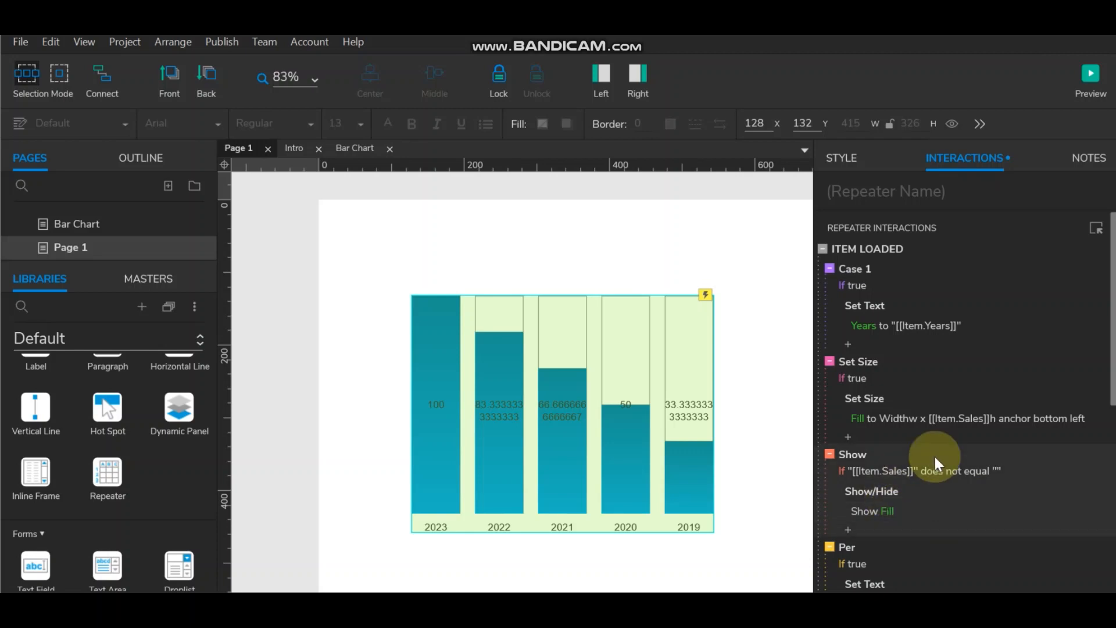
# - Wrap the Item.Sales * 100 / 300 calculation in the Per case's Set Text value in parentheses
pyautogui.scroll(-3, 934, 457)
pyautogui.click(986, 500)
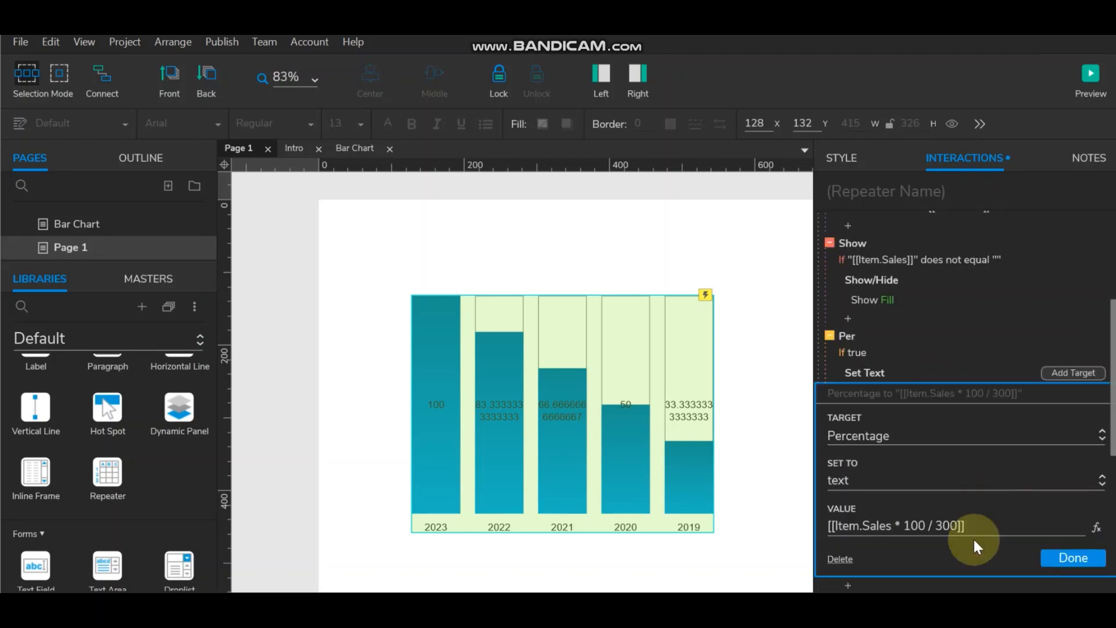
pyautogui.click(1097, 527)
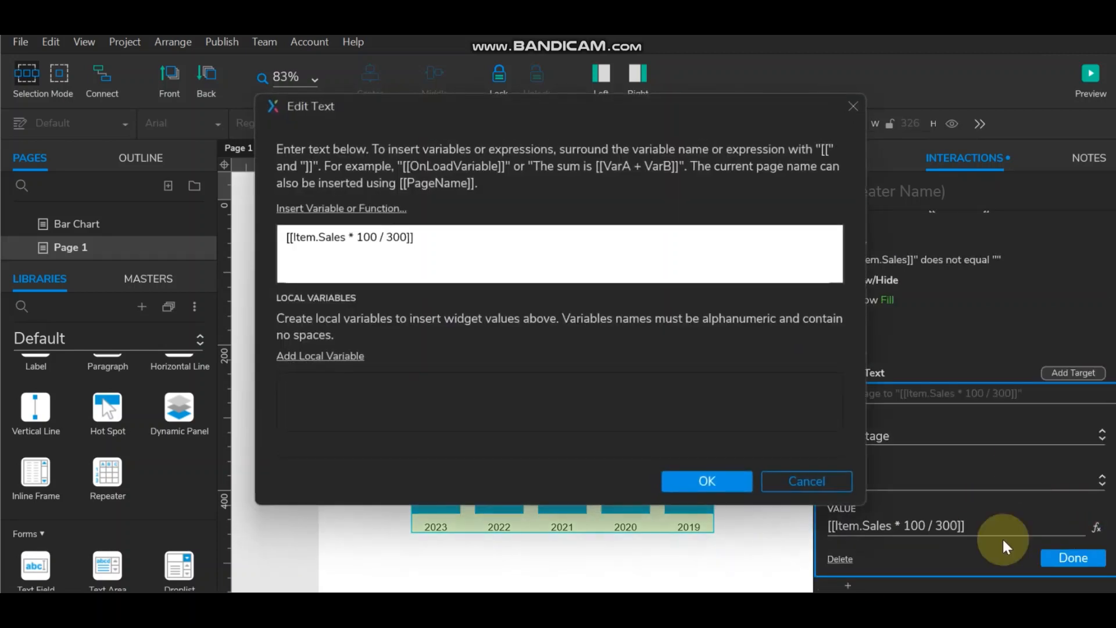
pyautogui.click(408, 238)
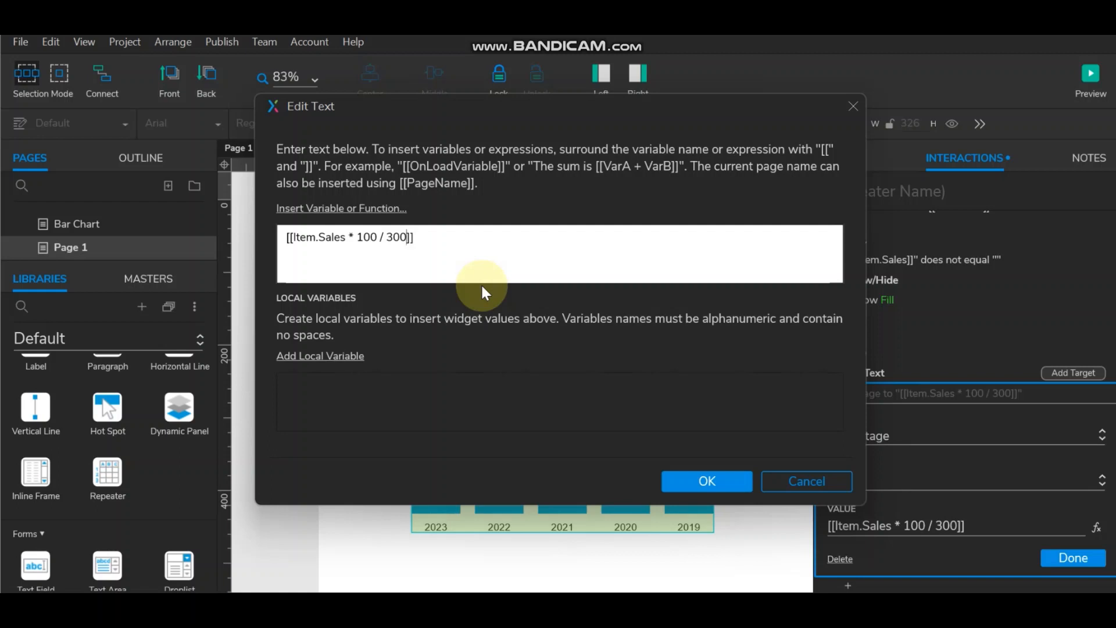
pyautogui.write(')')
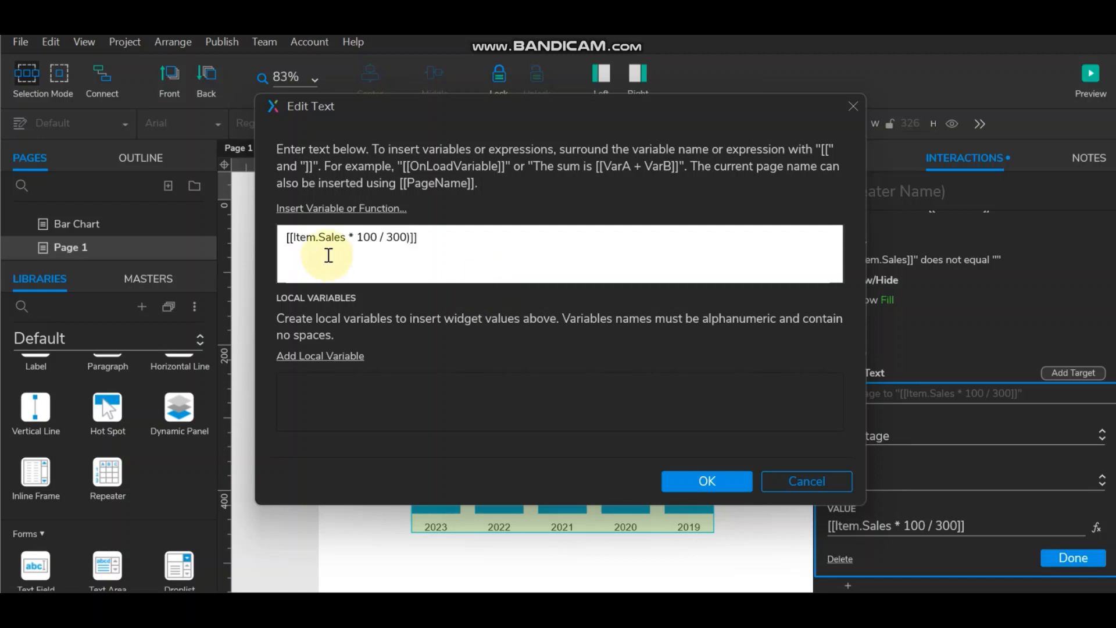
pyautogui.click(295, 239)
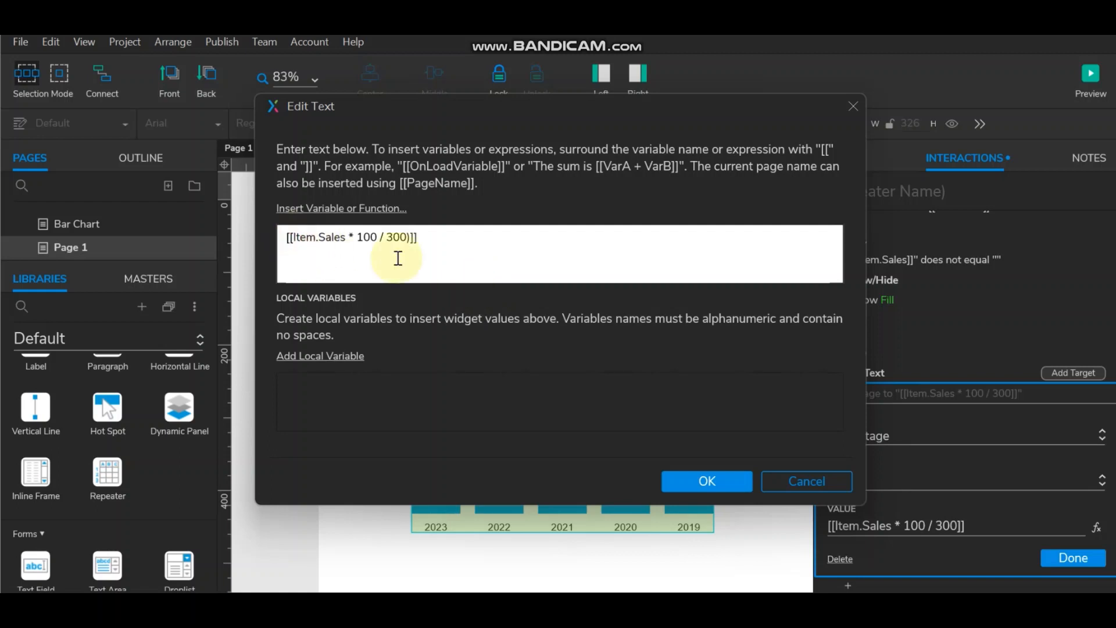
pyautogui.write('(')
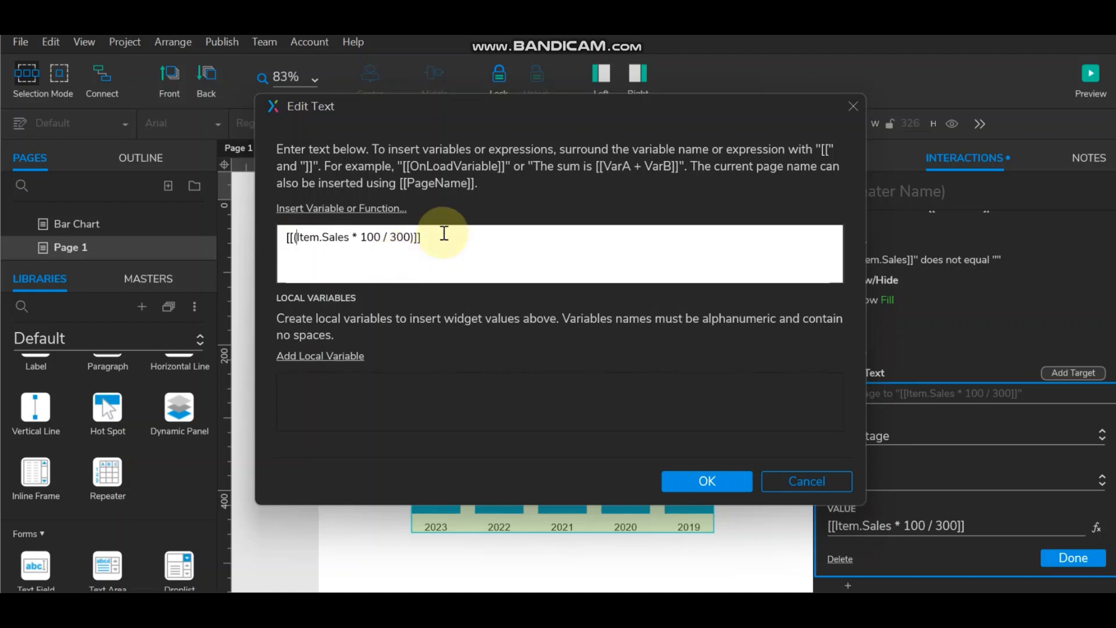
pyautogui.click(412, 238)
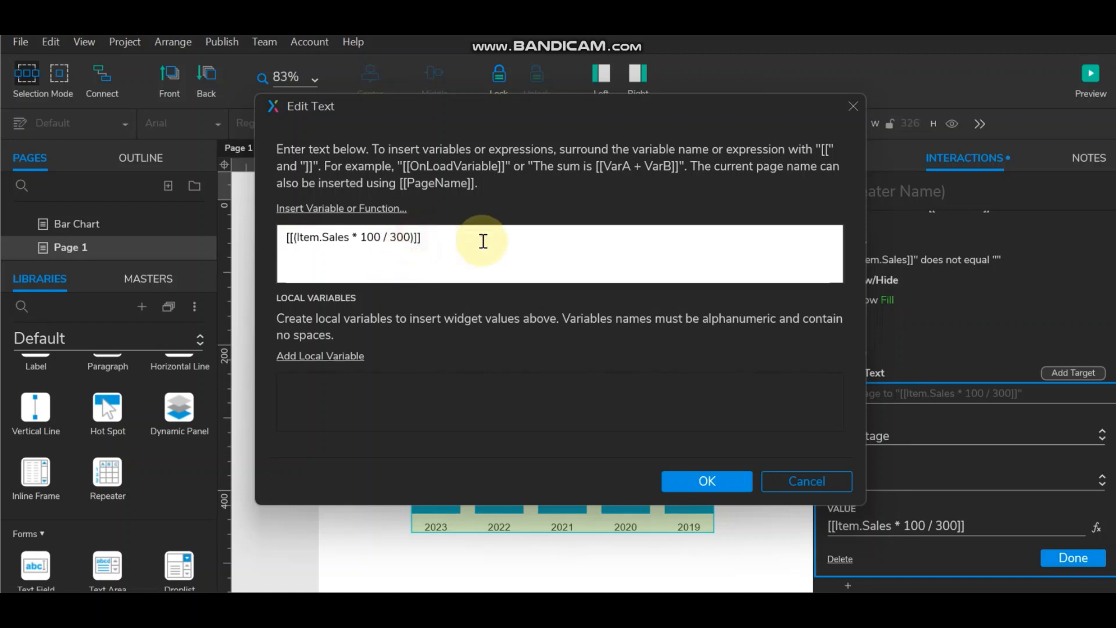
# - Append the toFixed function with 2 decimal points, without its LVAR prefix, so the value is [[(Item.Sales * 100 / 300).toFixed(2)]]
pyautogui.click(348, 217)
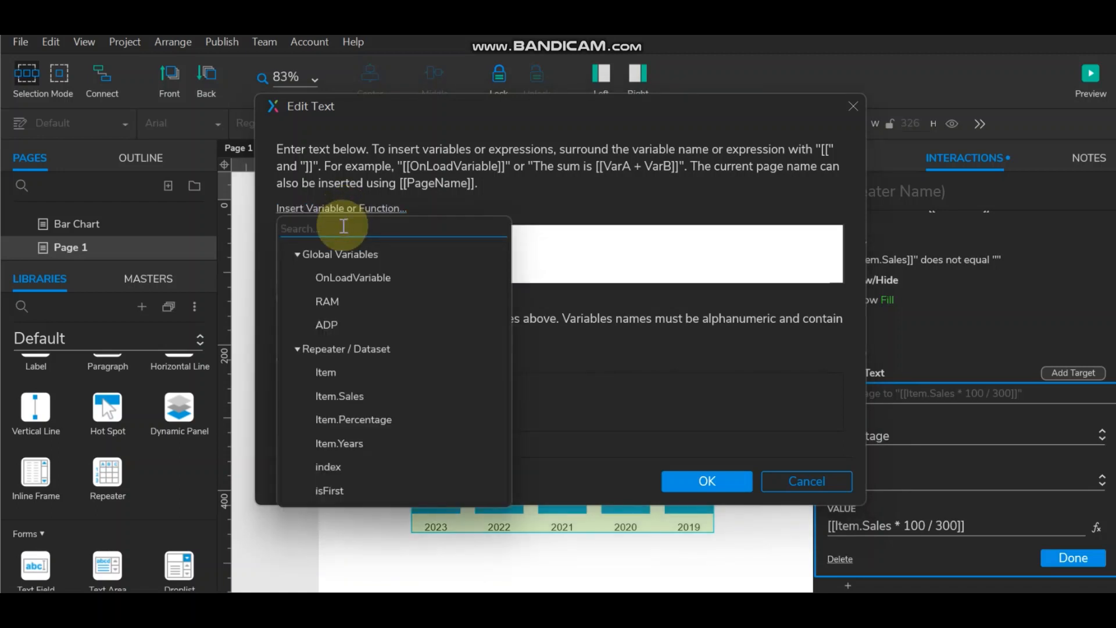
pyautogui.write('to')
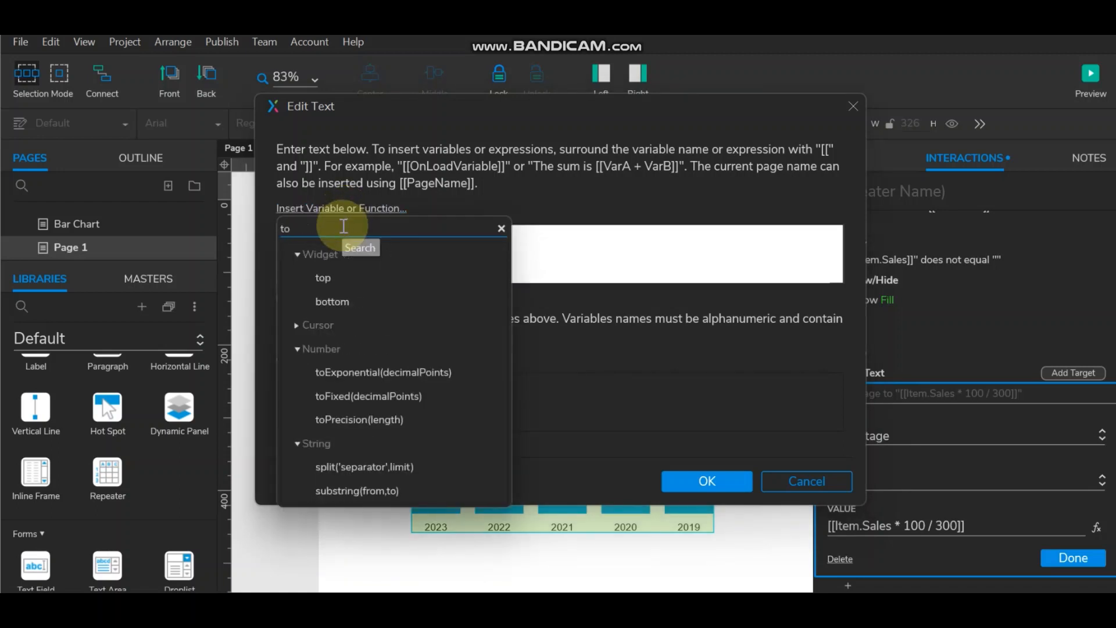
pyautogui.write('F')
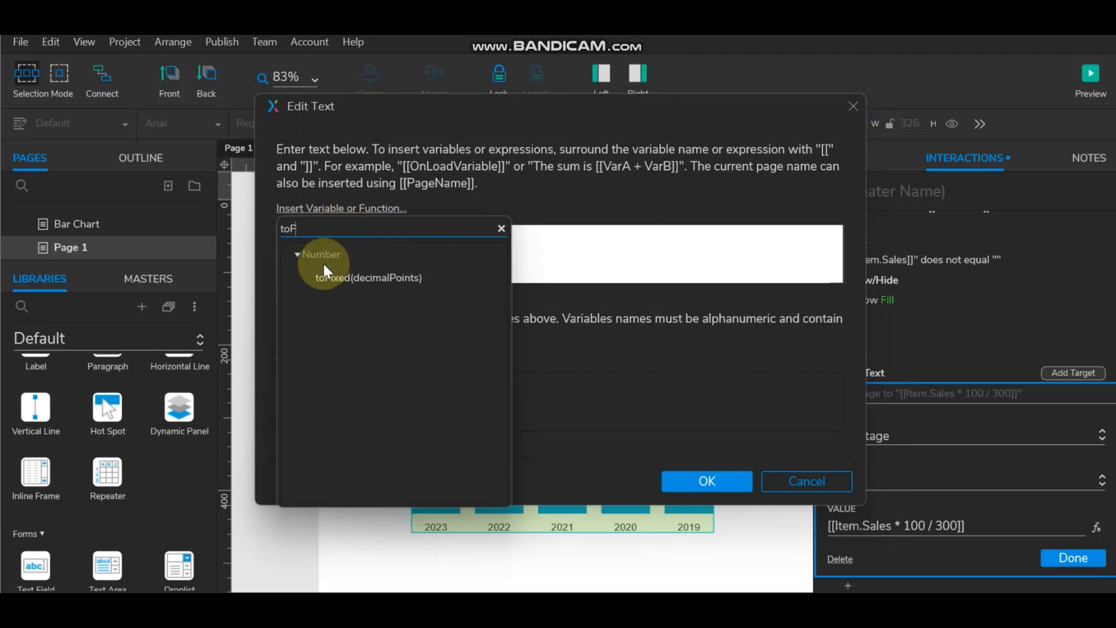
pyautogui.click(329, 278)
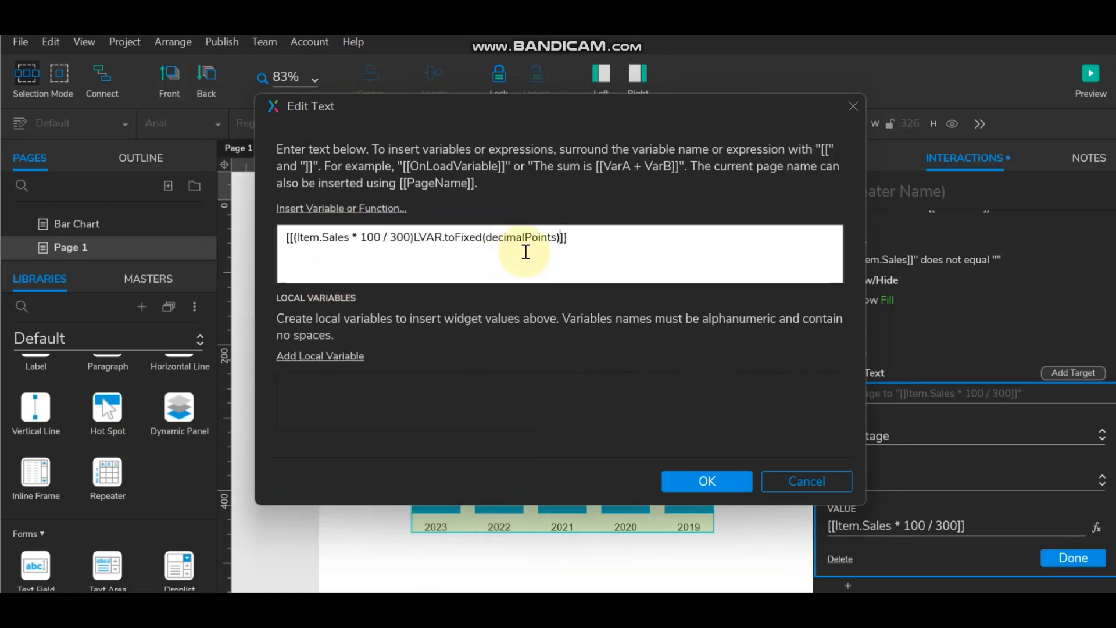
pyautogui.click(556, 237)
pyautogui.doubleClick(540, 238)
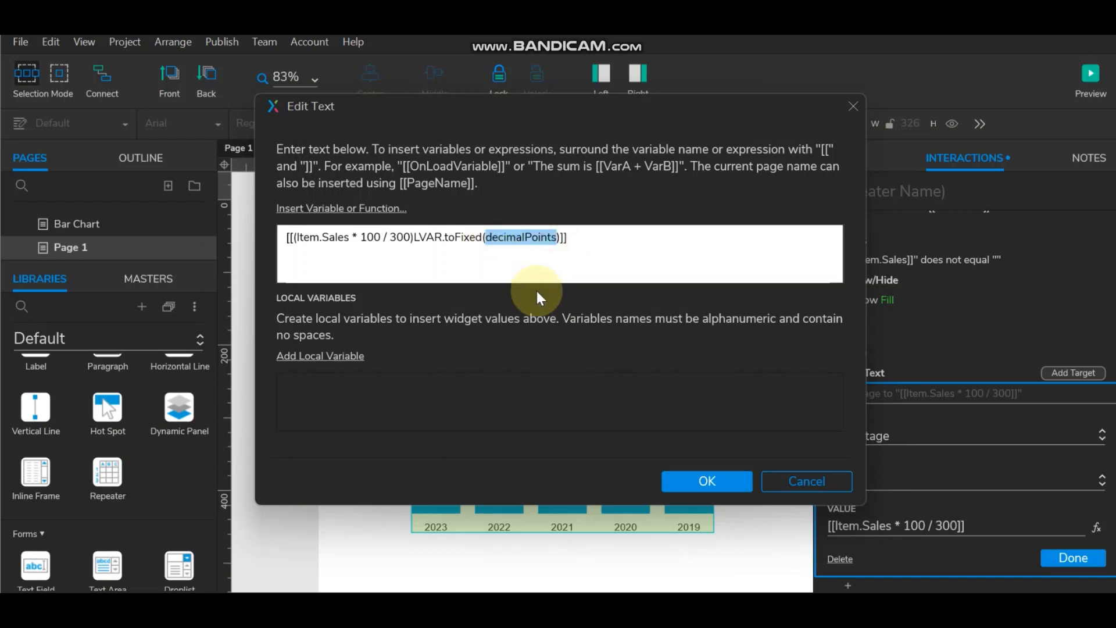
pyautogui.write('2')
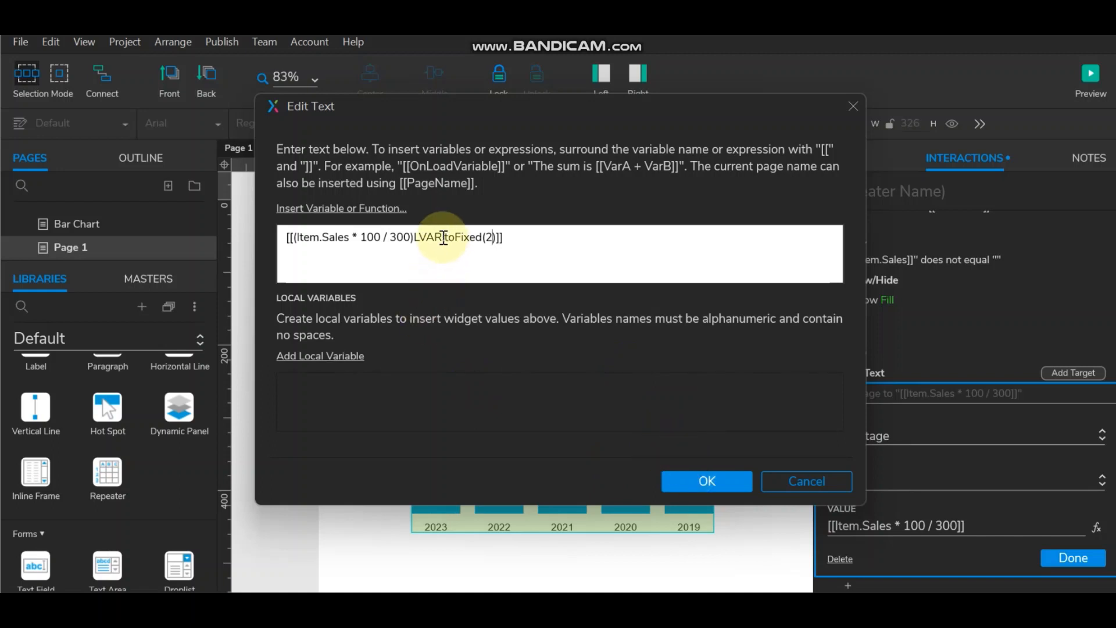
pyautogui.moveTo(440, 237); pyautogui.dragTo(414, 238)
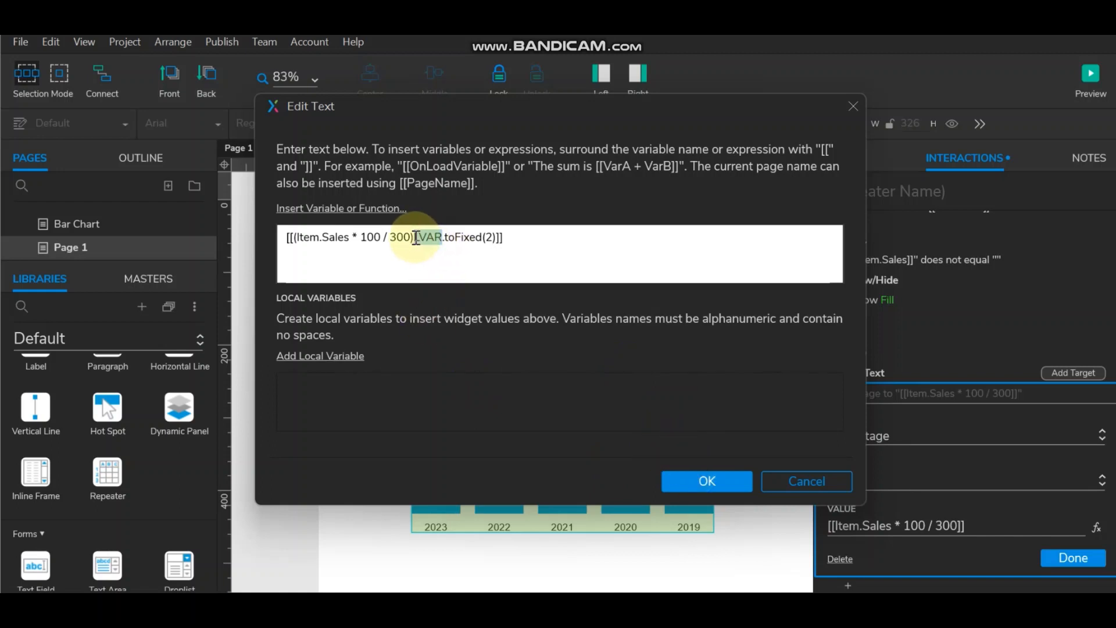
pyautogui.press('BackSpace')
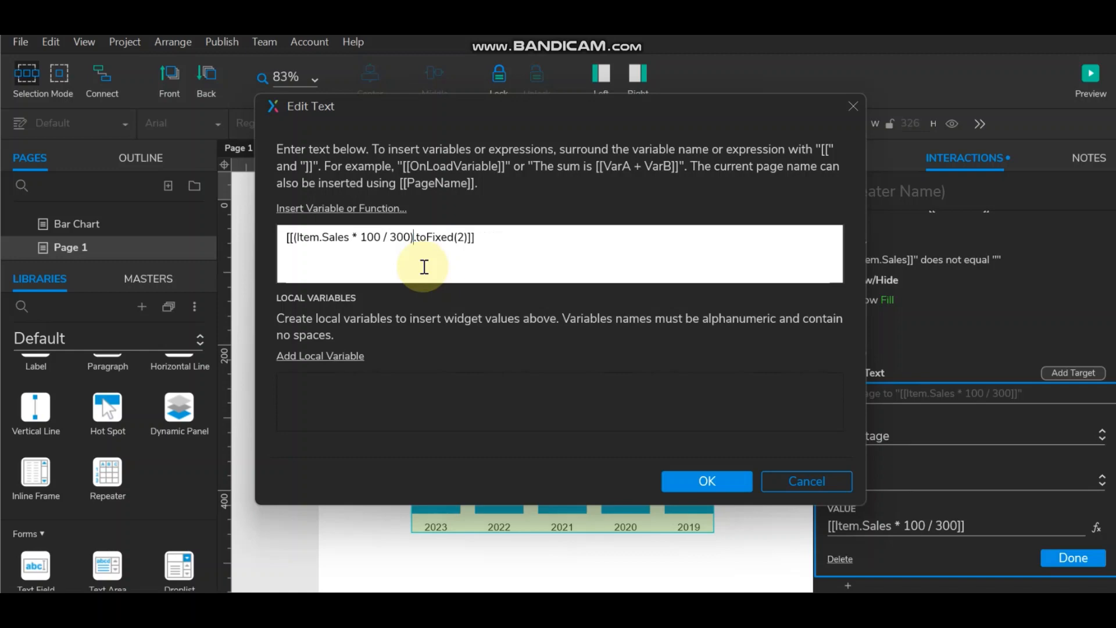
pyautogui.click(700, 478)
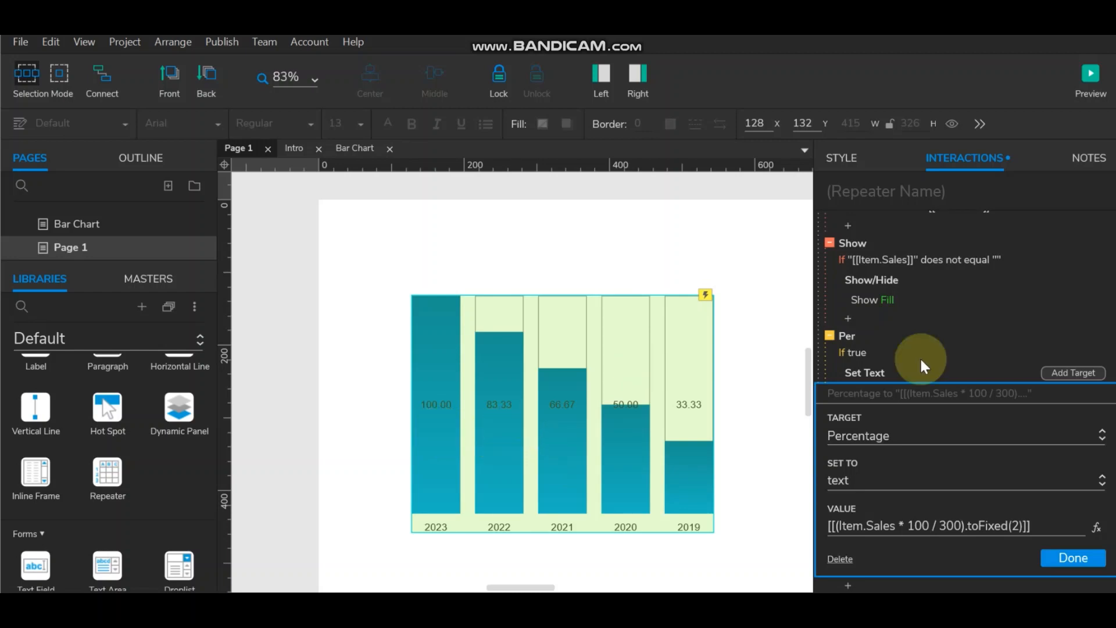
# - Add a space and a % sign after the Percentage label's text expression and finish the action
pyautogui.click(1045, 527)
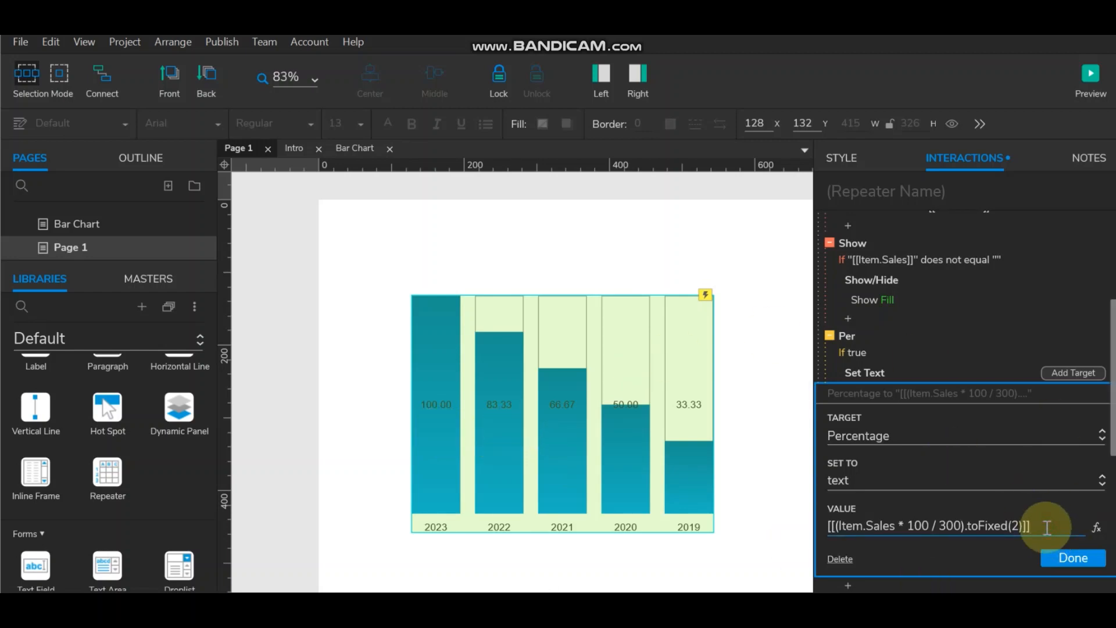
pyautogui.write('%')
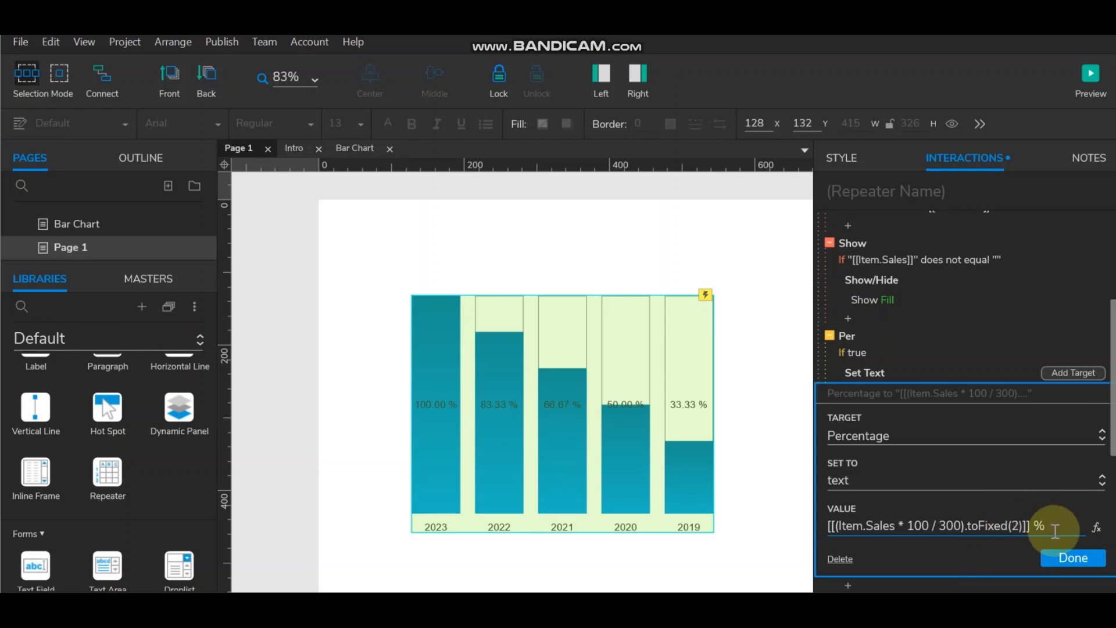
pyautogui.click(1055, 558)
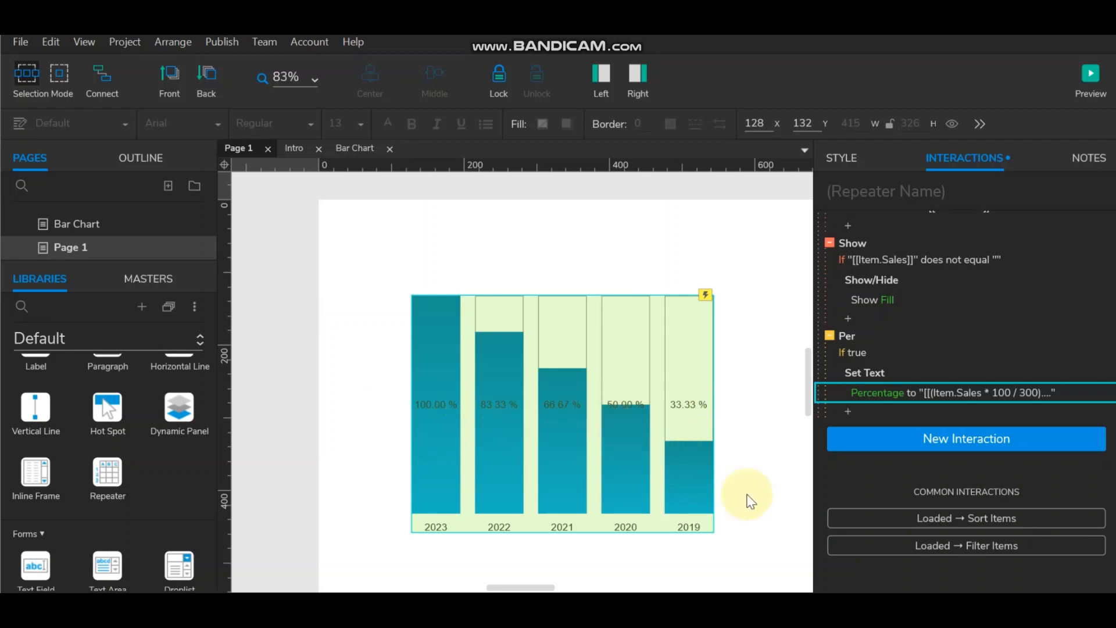
pyautogui.scroll(-3, 670, 410)
pyautogui.scroll(3, 670, 410)
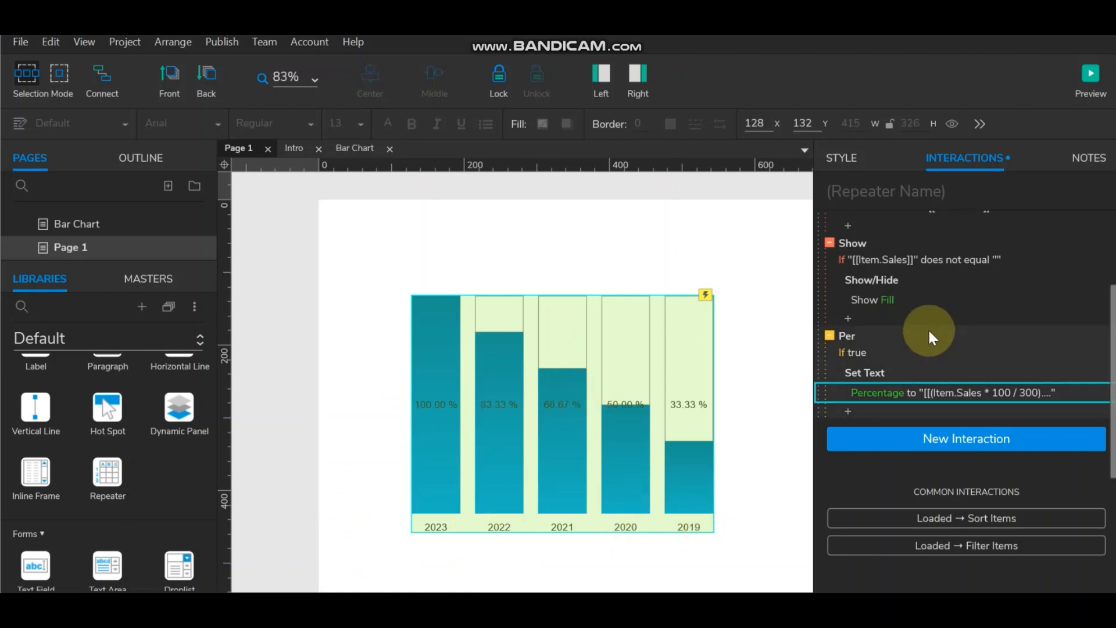
# - Preview Page 1 in the browser and inspect the bars' fill heights, percentages and year labels
pyautogui.click(1091, 74)
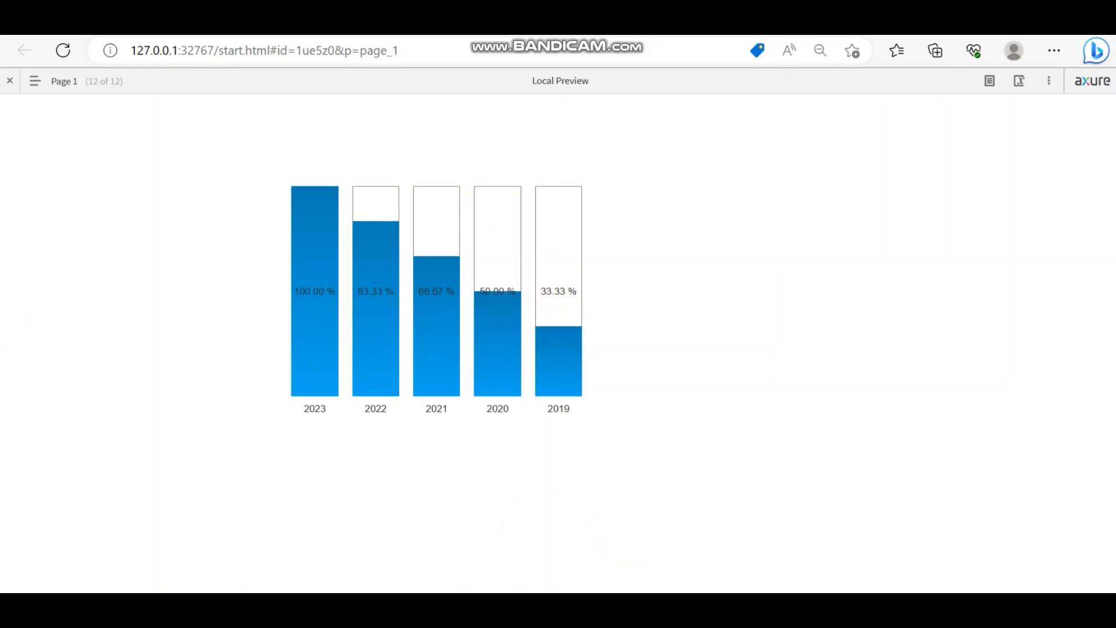
pyautogui.click(698, 610)
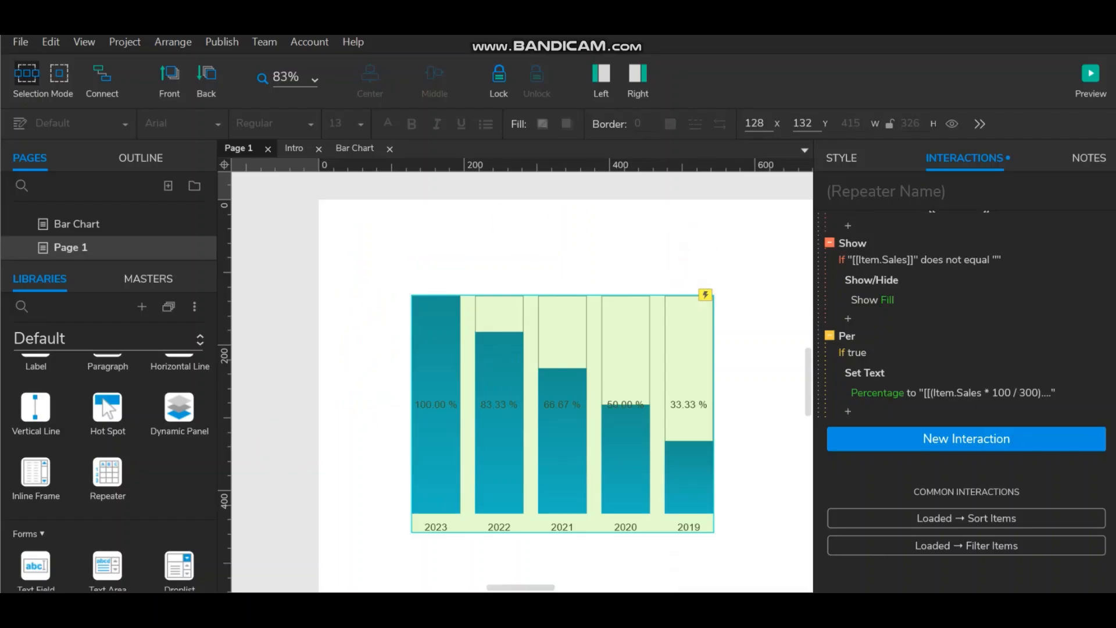
pyautogui.click(663, 610)
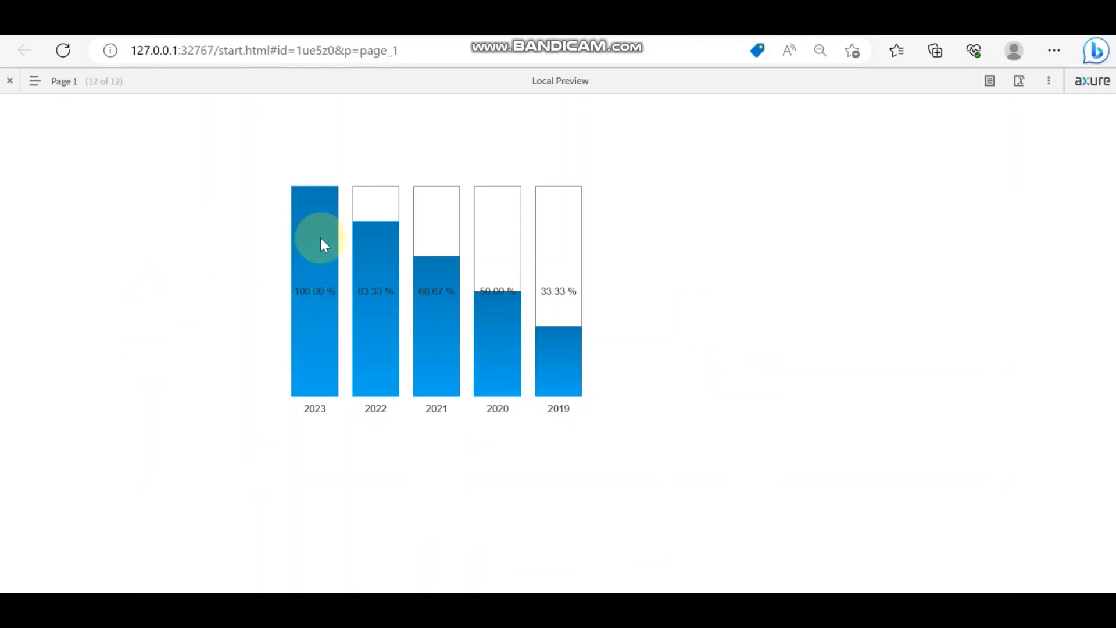
pyautogui.moveTo(395, 293); pyautogui.dragTo(435, 313)
pyautogui.click(444, 318)
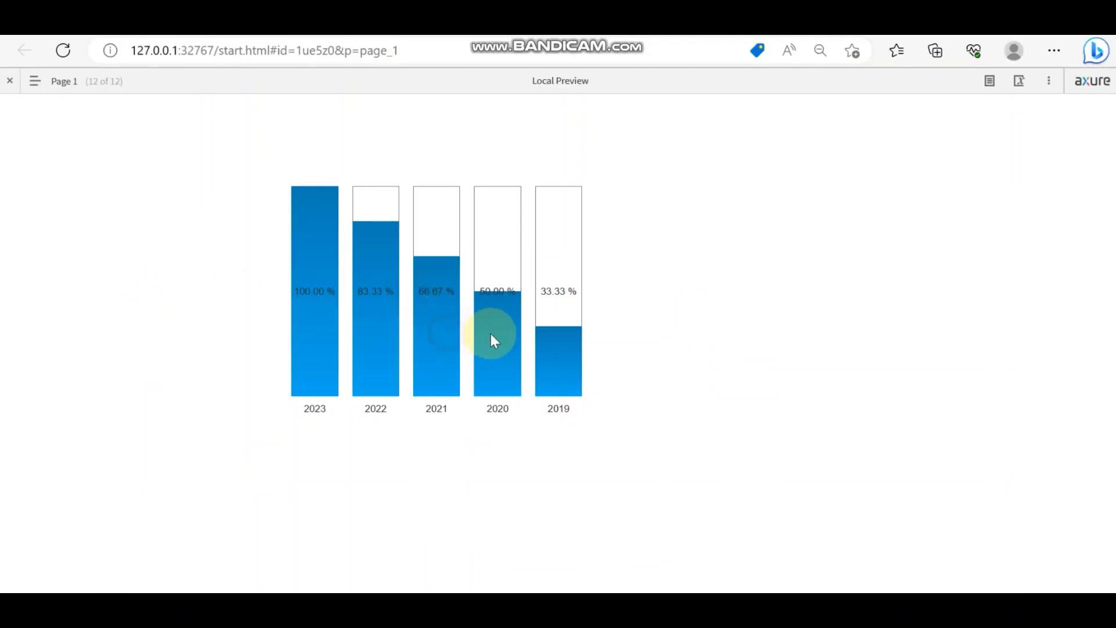
pyautogui.click(561, 334)
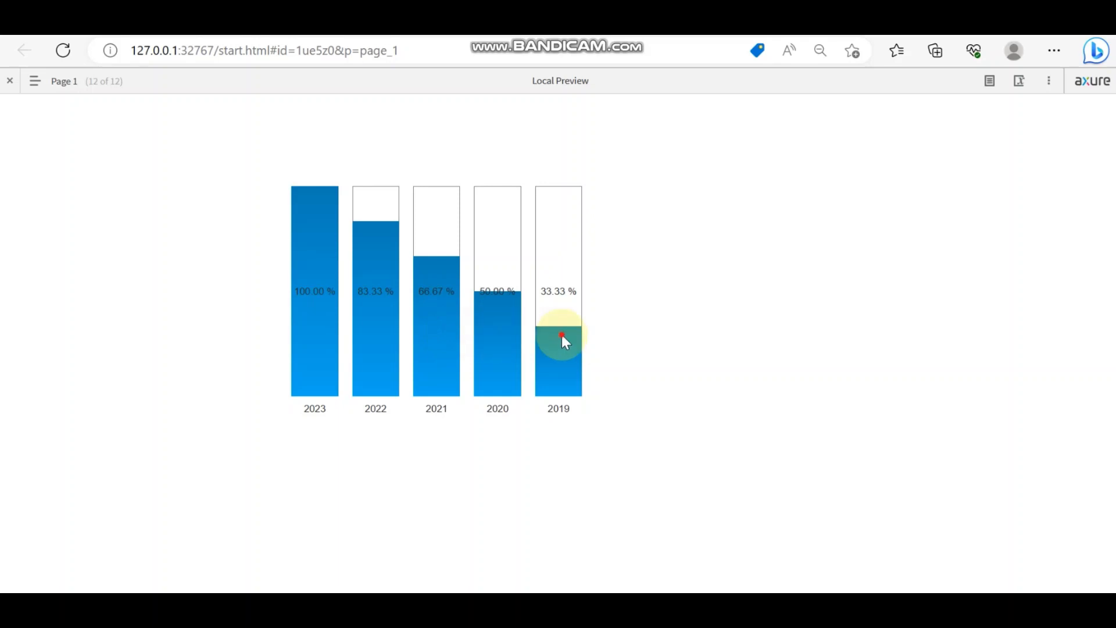
# - Open the project's Bar Chart page in the local preview and examine the finished Sales Report charts
pyautogui.click(35, 82)
pyautogui.click(64, 397)
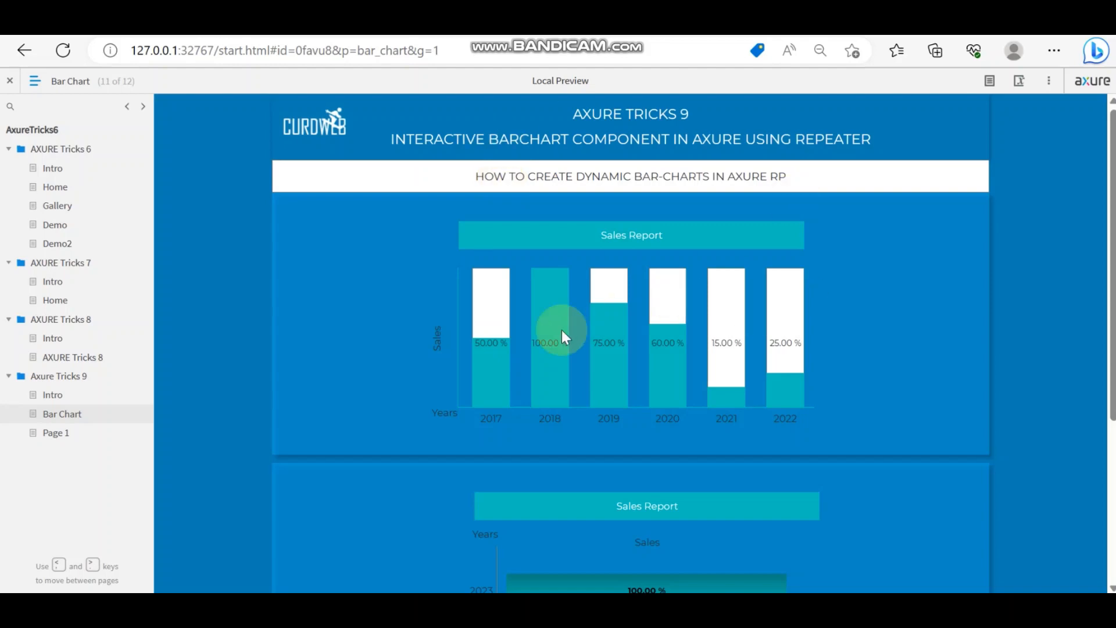
pyautogui.moveTo(488, 360)
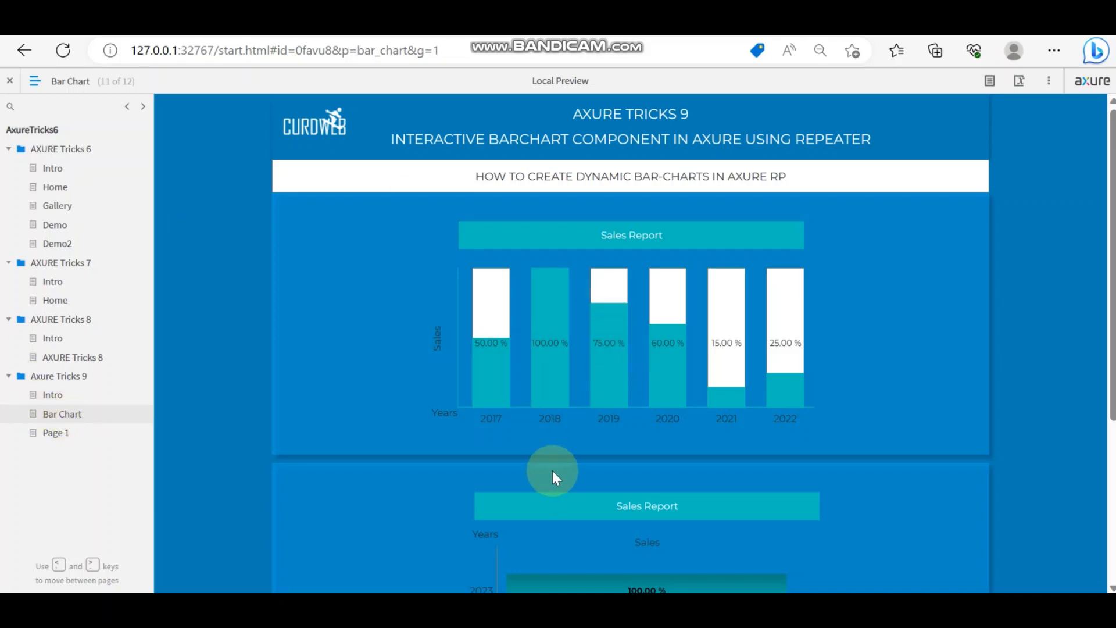
# - Switch back to Axure RP, make the Fill shape inside the repeater item visible and convert it into a dynamic panel
pyautogui.click(750, 607)
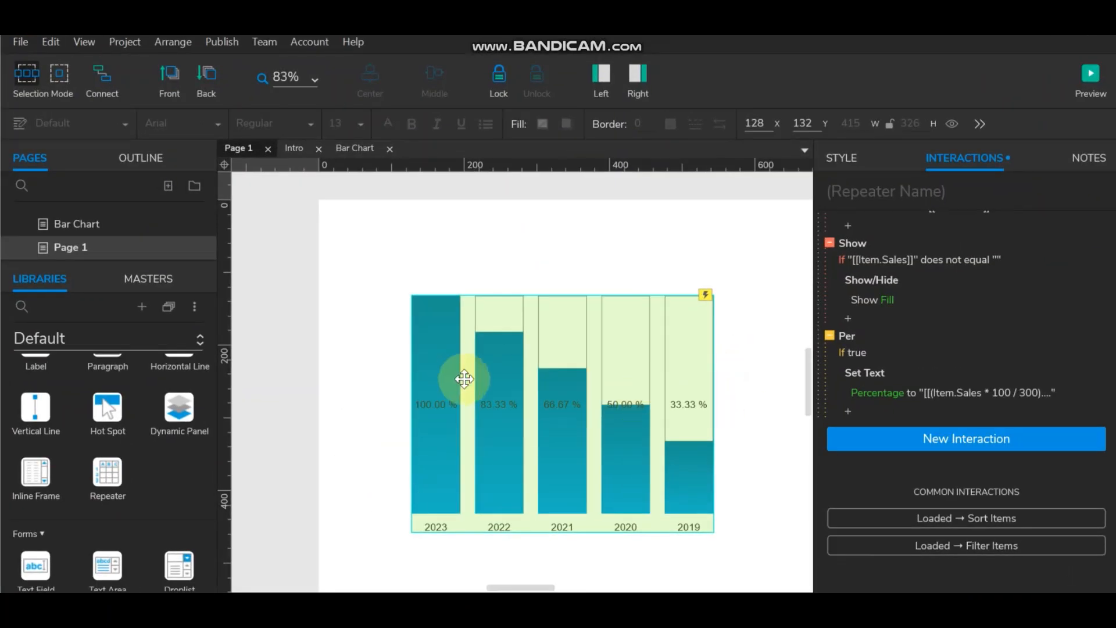
pyautogui.doubleClick(483, 379)
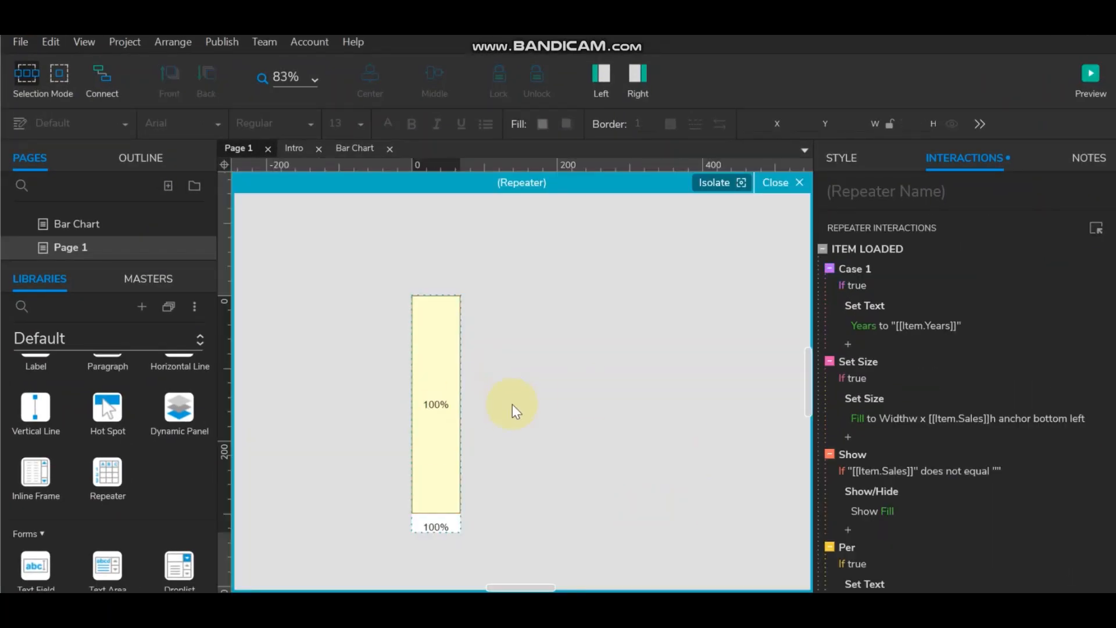
pyautogui.click(449, 367)
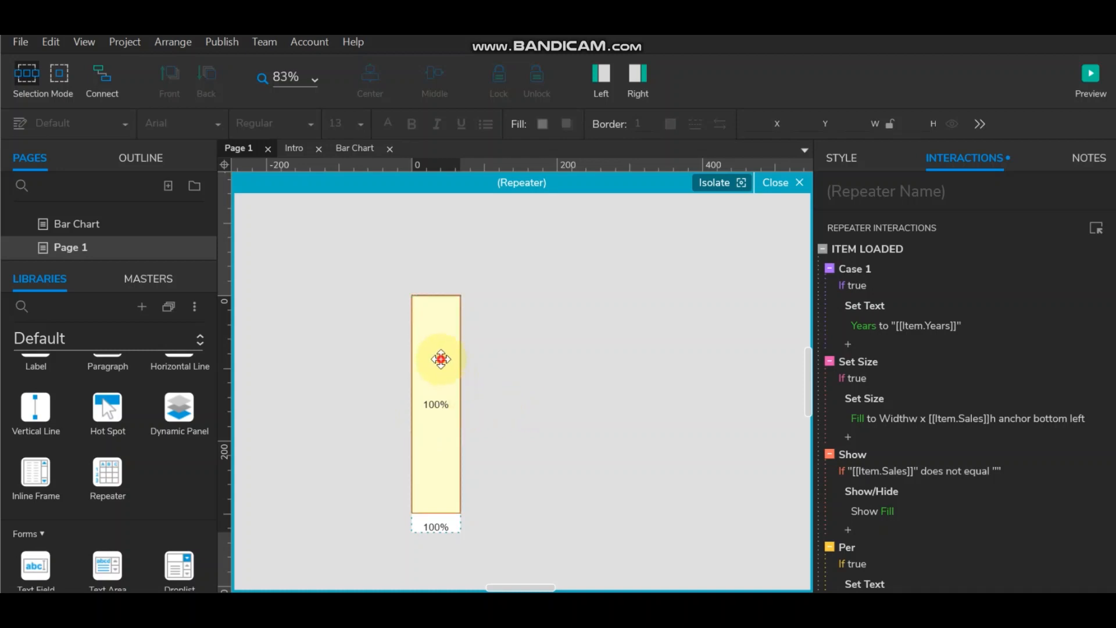
pyautogui.click(951, 123)
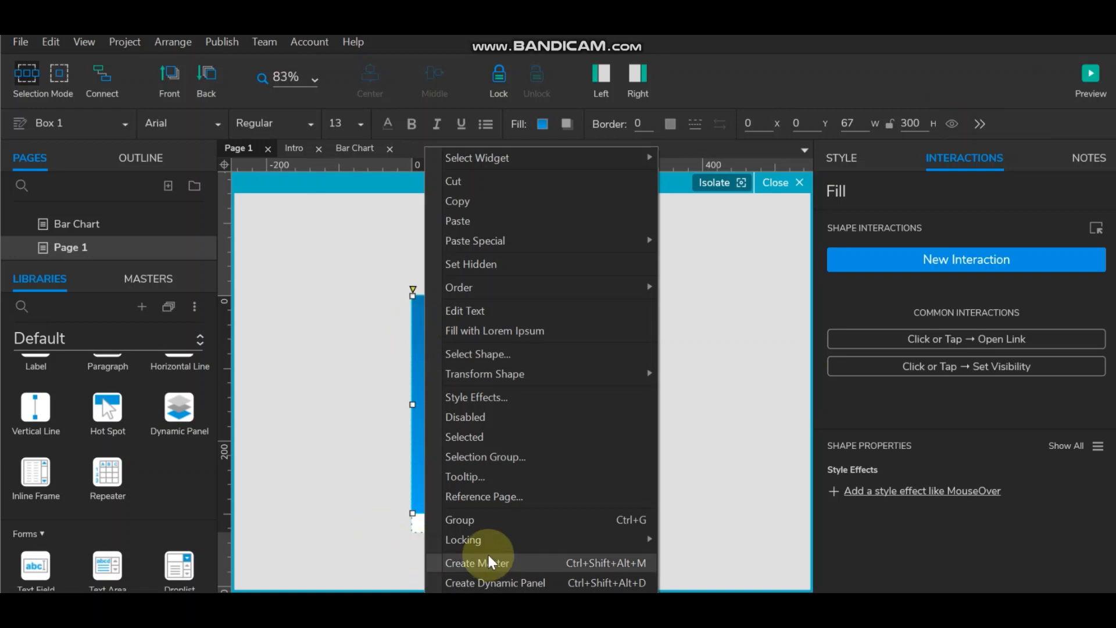
pyautogui.click(487, 583)
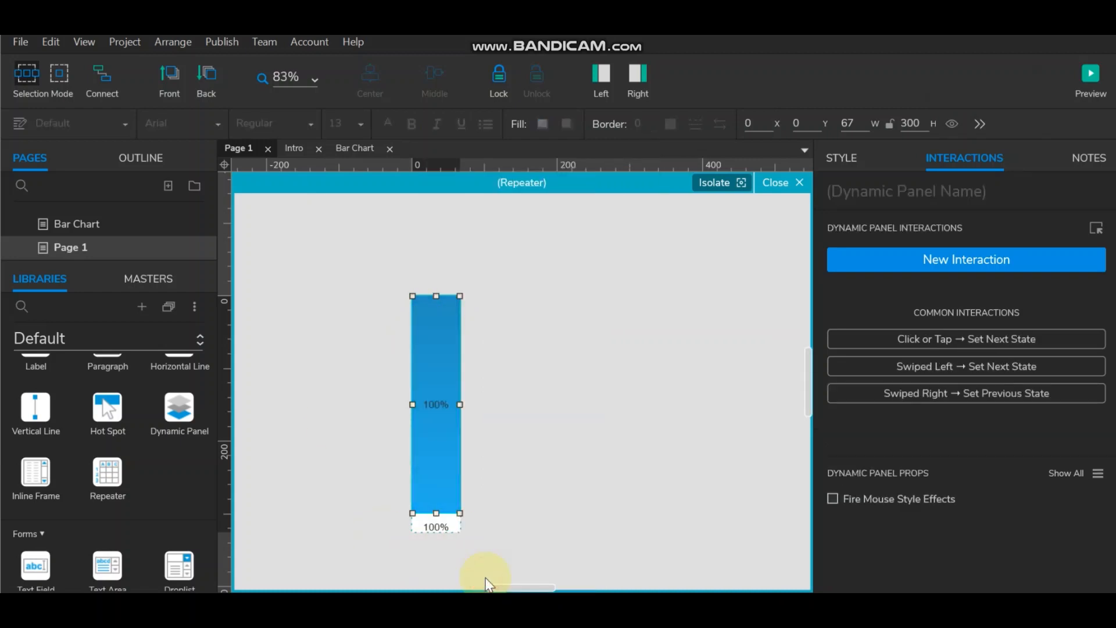
# - Show the page outline with more room for its widgets and name the new dynamic panel Fill
pyautogui.click(145, 163)
pyautogui.moveTo(131, 264); pyautogui.dragTo(130, 465)
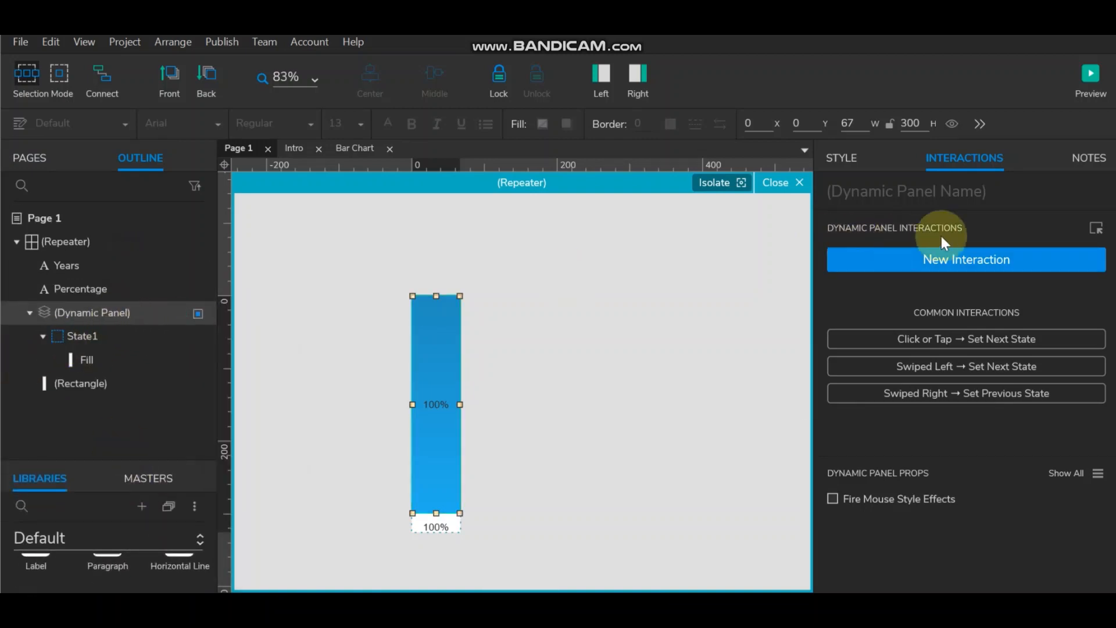
pyautogui.click(883, 195)
pyautogui.write('F')
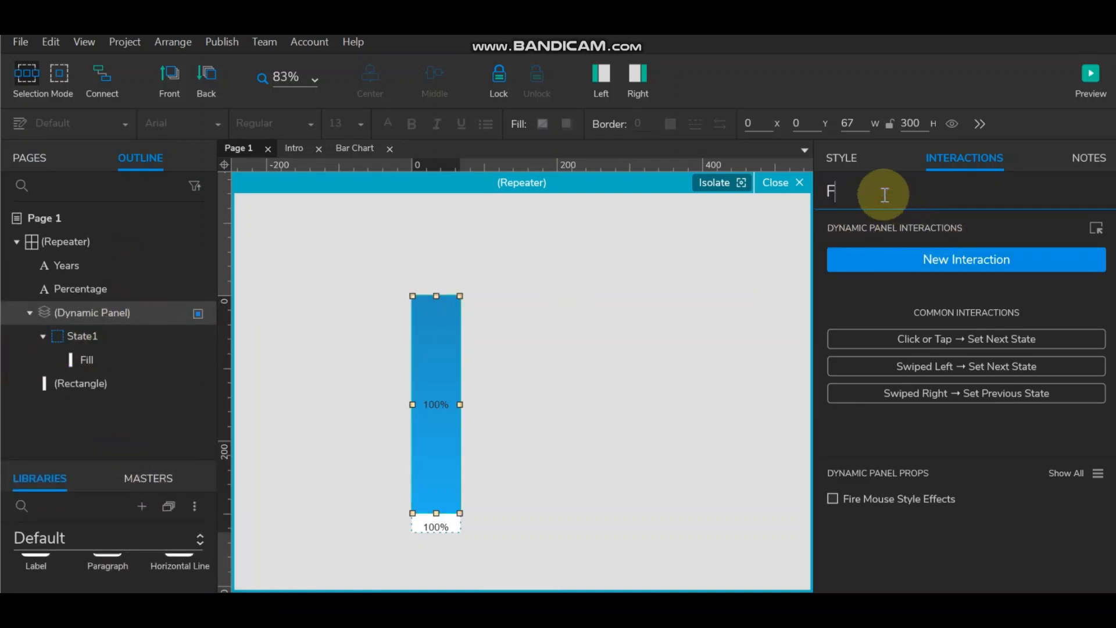
pyautogui.write('ill')
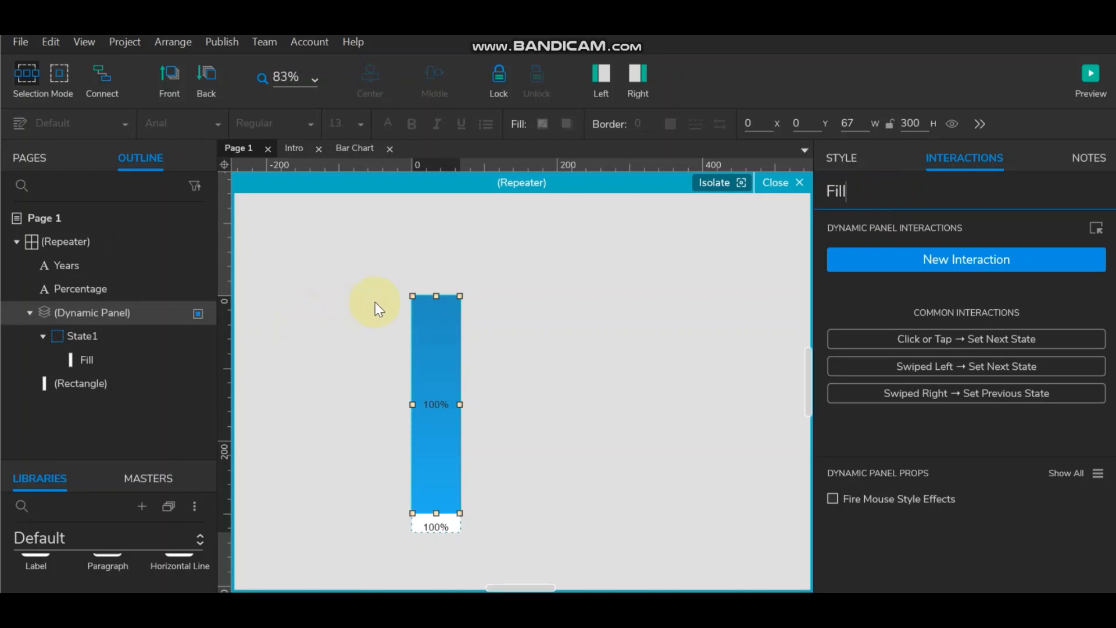
# - Rename the shape inside State1 of the Fill dynamic panel to Fill State 1
pyautogui.doubleClick(448, 326)
pyautogui.click(434, 333)
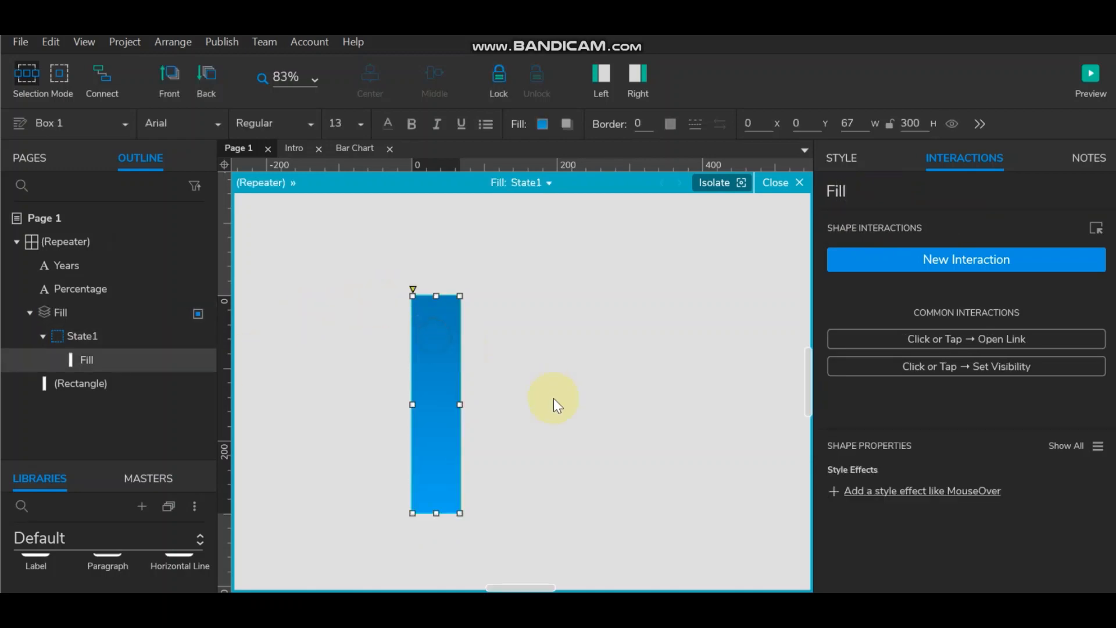
pyautogui.doubleClick(105, 361)
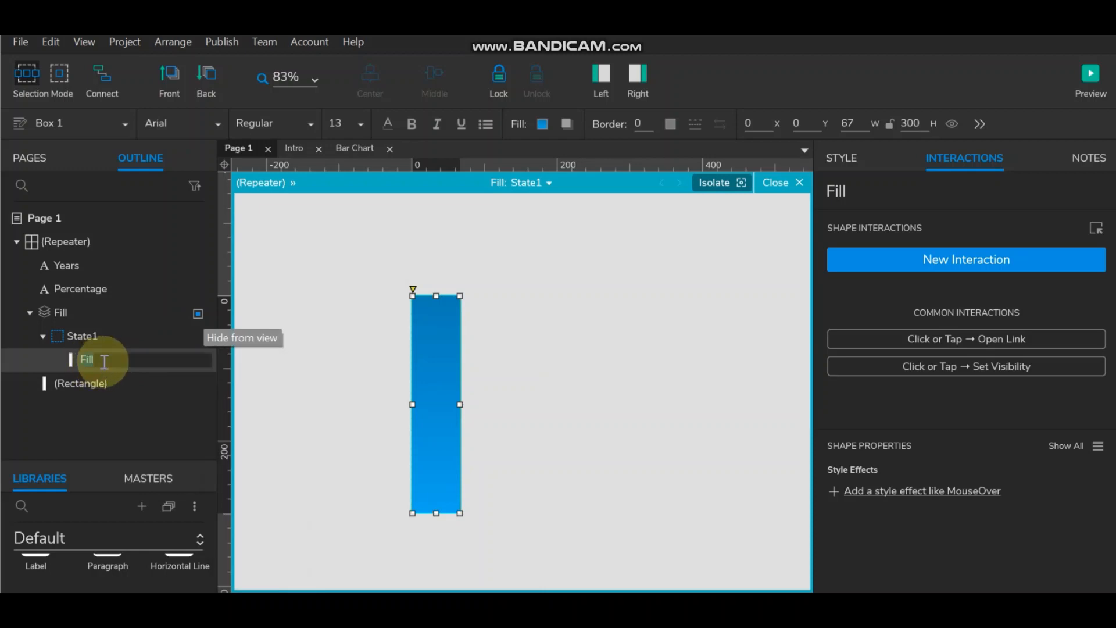
pyautogui.click(104, 361)
# - Duplicate State1 of the Fill panel as State2 and rename the copied shape in it to Fill State 2
pyautogui.click(550, 181)
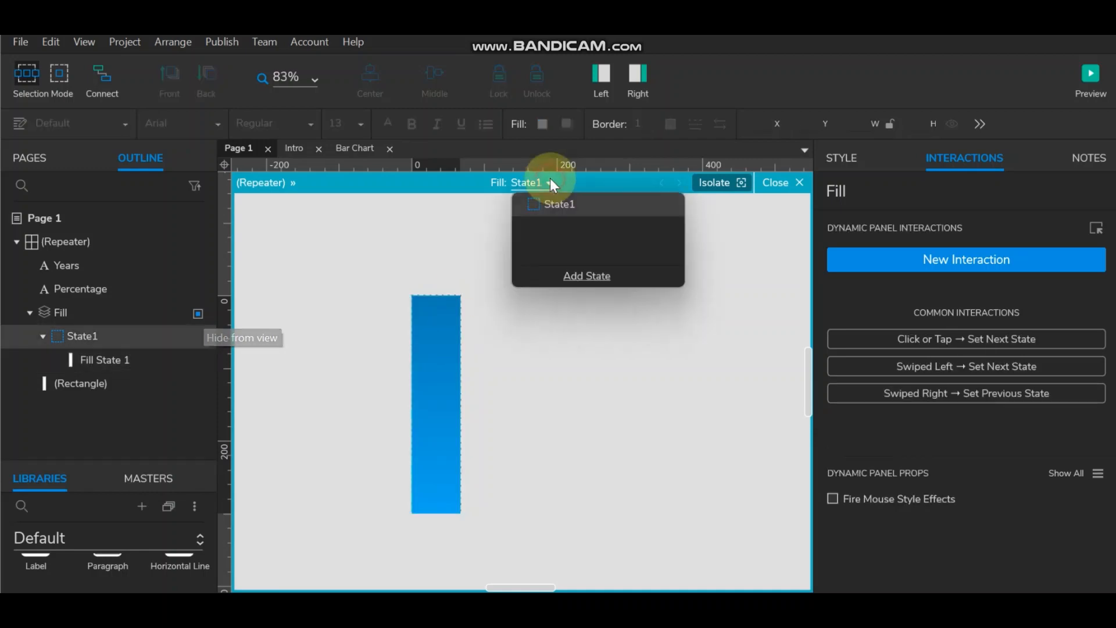
pyautogui.click(652, 205)
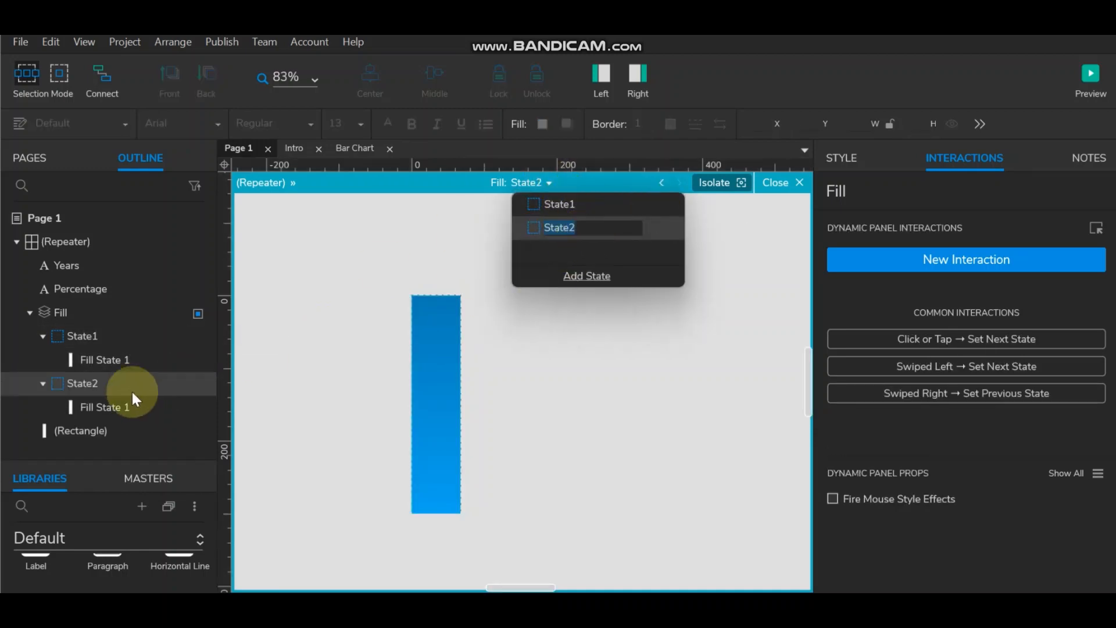
pyautogui.click(112, 405)
pyautogui.click(116, 406)
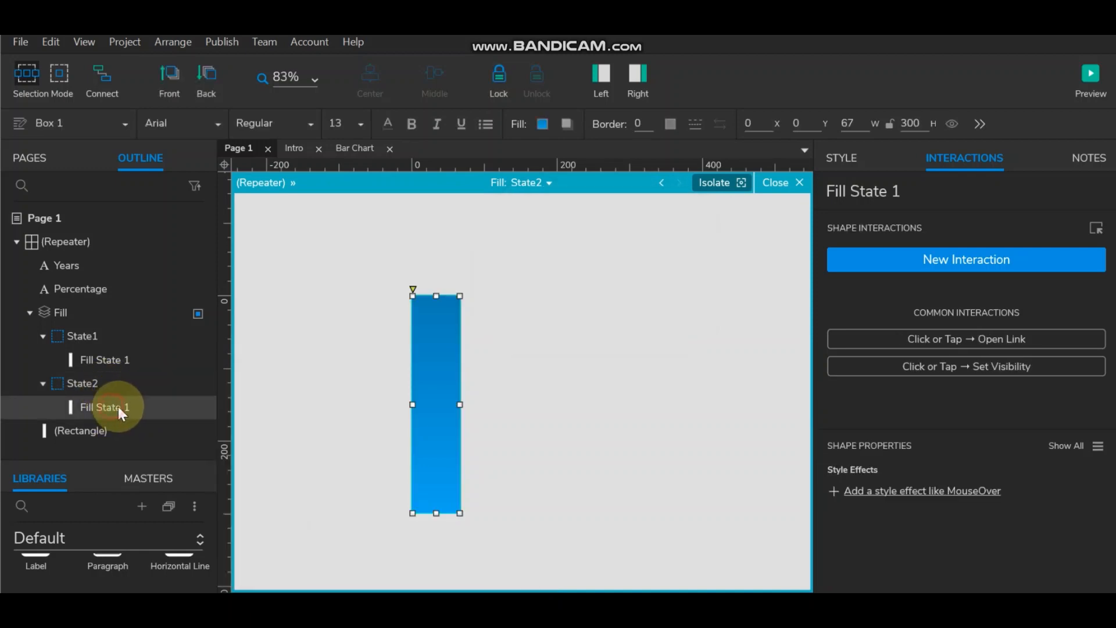
pyautogui.click(126, 406)
pyautogui.click(139, 407)
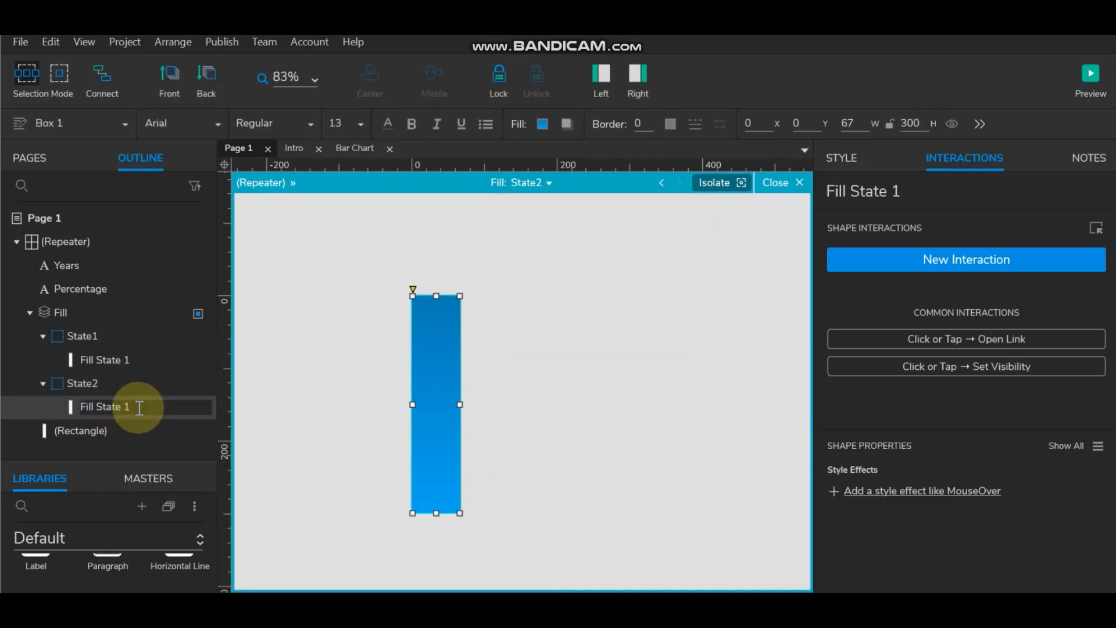
pyautogui.write('2')
pyautogui.click(299, 424)
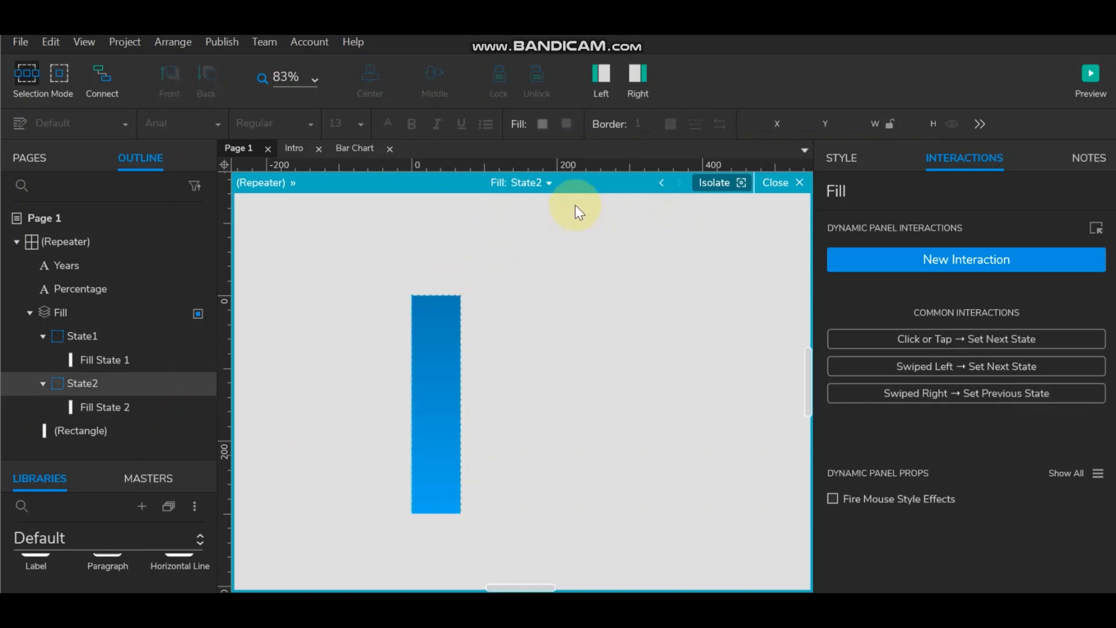
# - Add a light grey #F2F2F2 middle stop to the linear gradient of Fill State 2, and close the panel and repeater editing
pyautogui.click(428, 332)
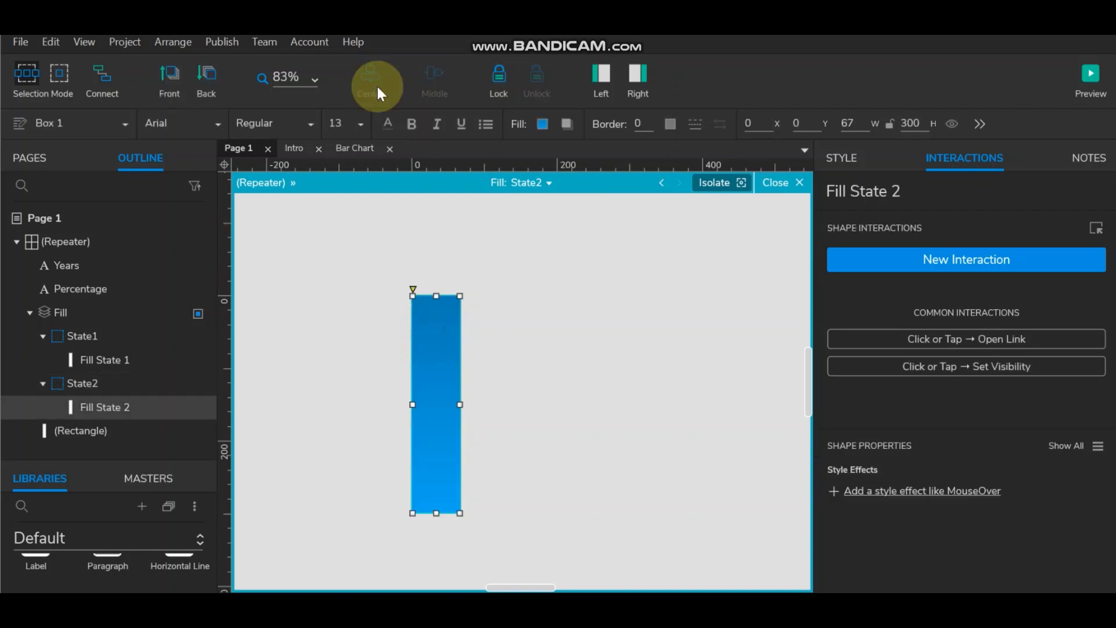
pyautogui.click(555, 129)
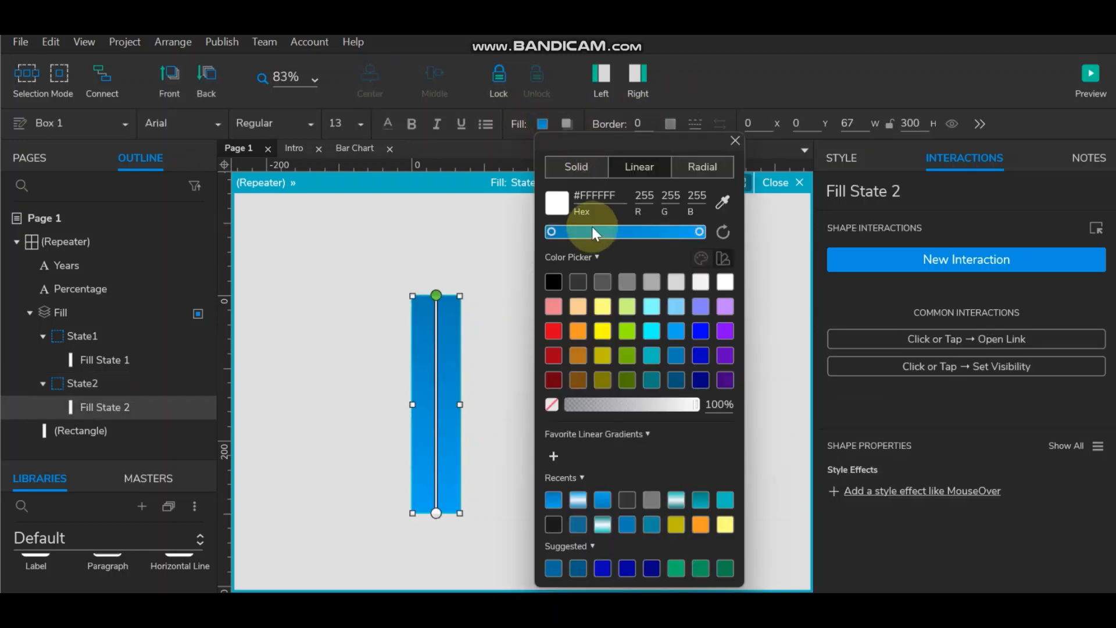
pyautogui.click(619, 232)
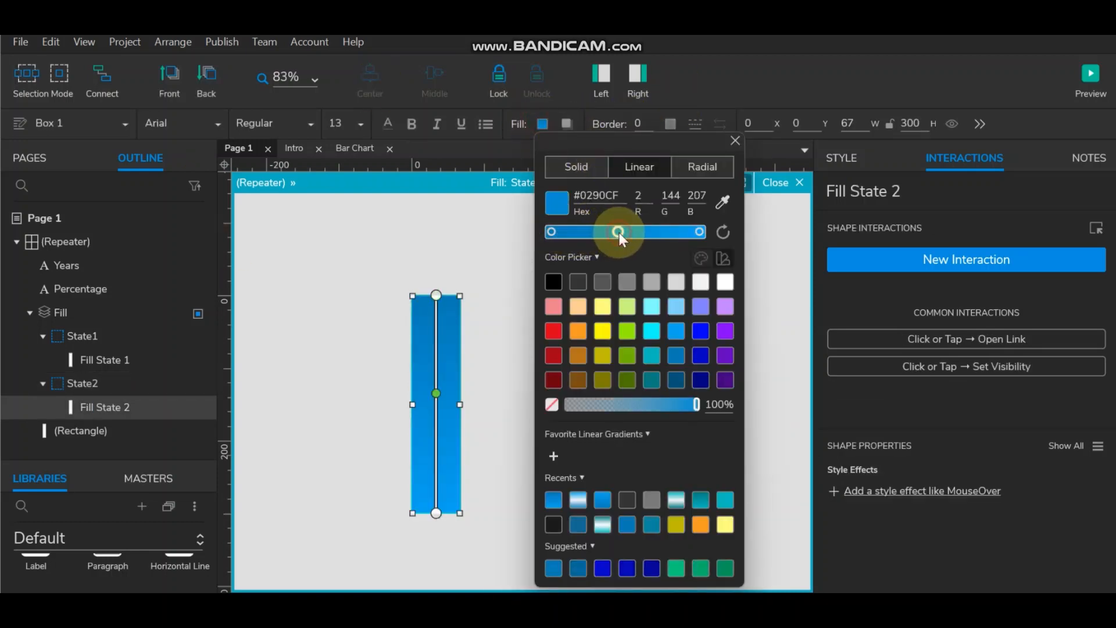
pyautogui.click(701, 282)
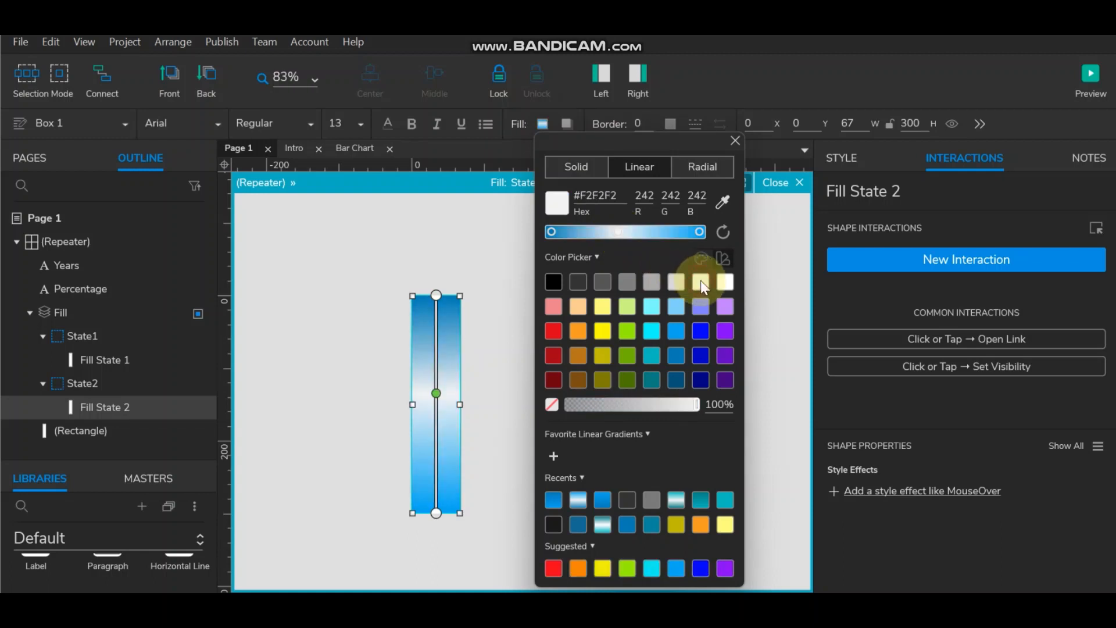
pyautogui.click(489, 275)
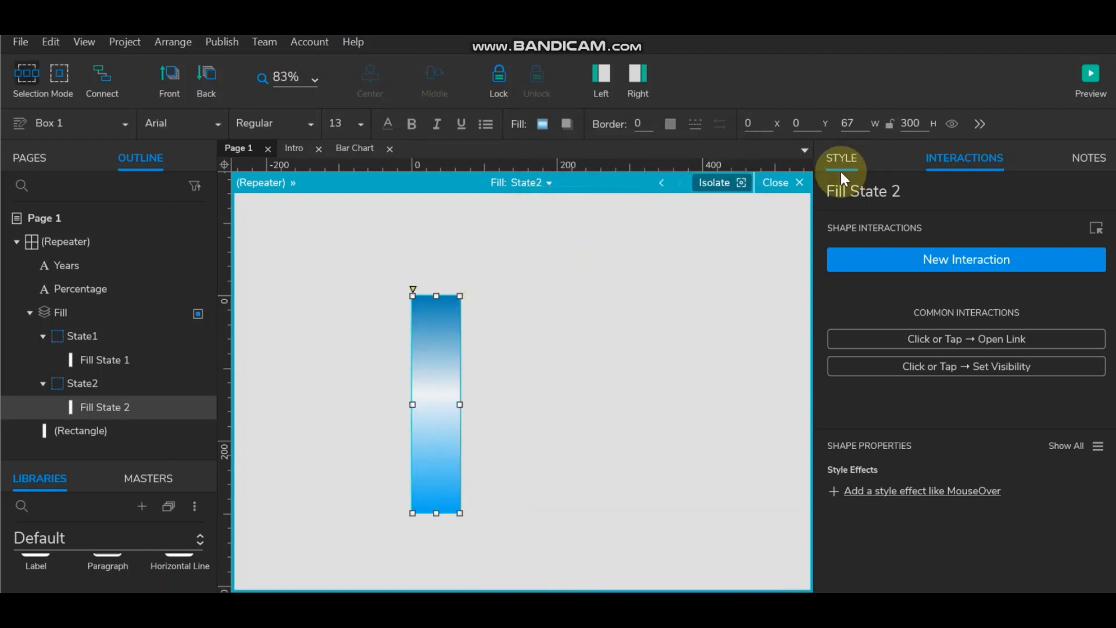
pyautogui.click(768, 184)
pyautogui.click(782, 182)
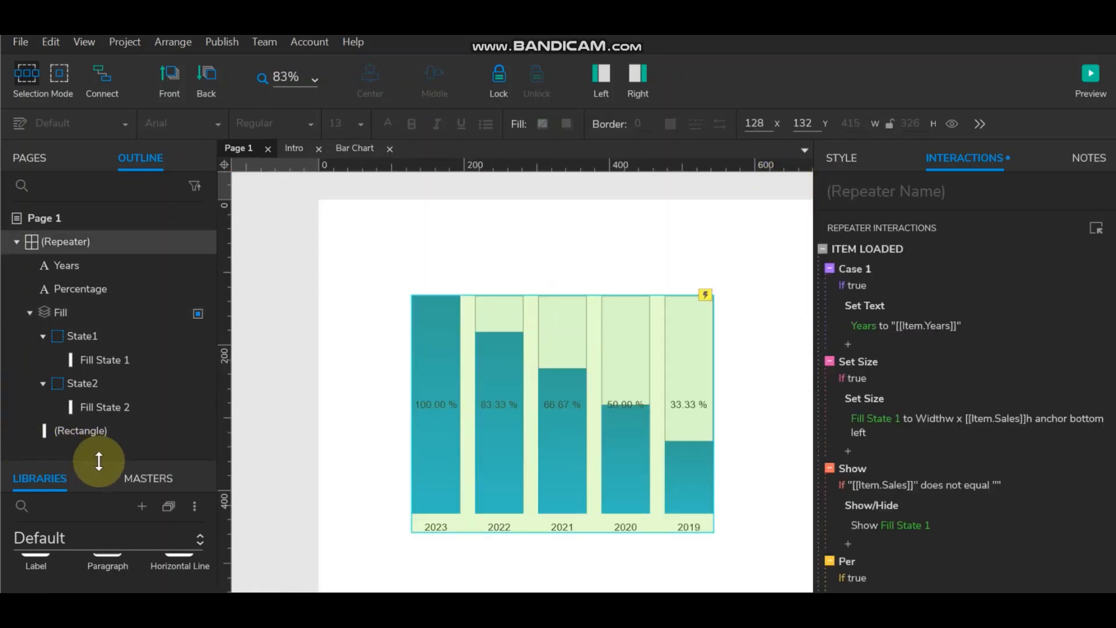
# - Switch the widget library to Bootstrap_version1.0 and search it for "too" to find tooltip widgets
pyautogui.moveTo(94, 460); pyautogui.dragTo(109, 251)
pyautogui.click(83, 328)
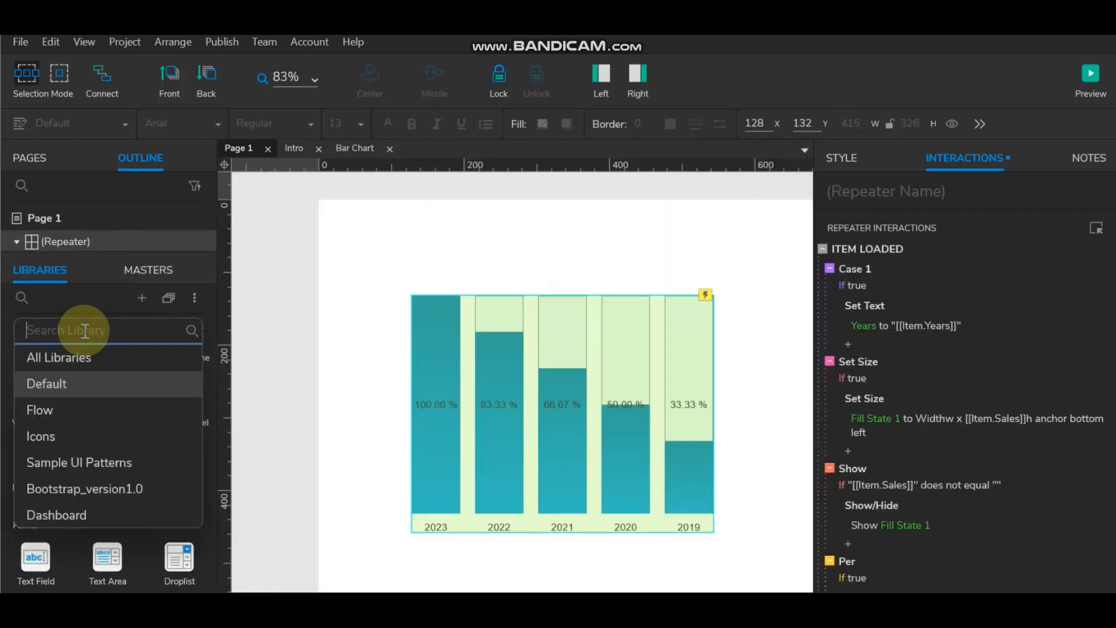
pyautogui.click(86, 490)
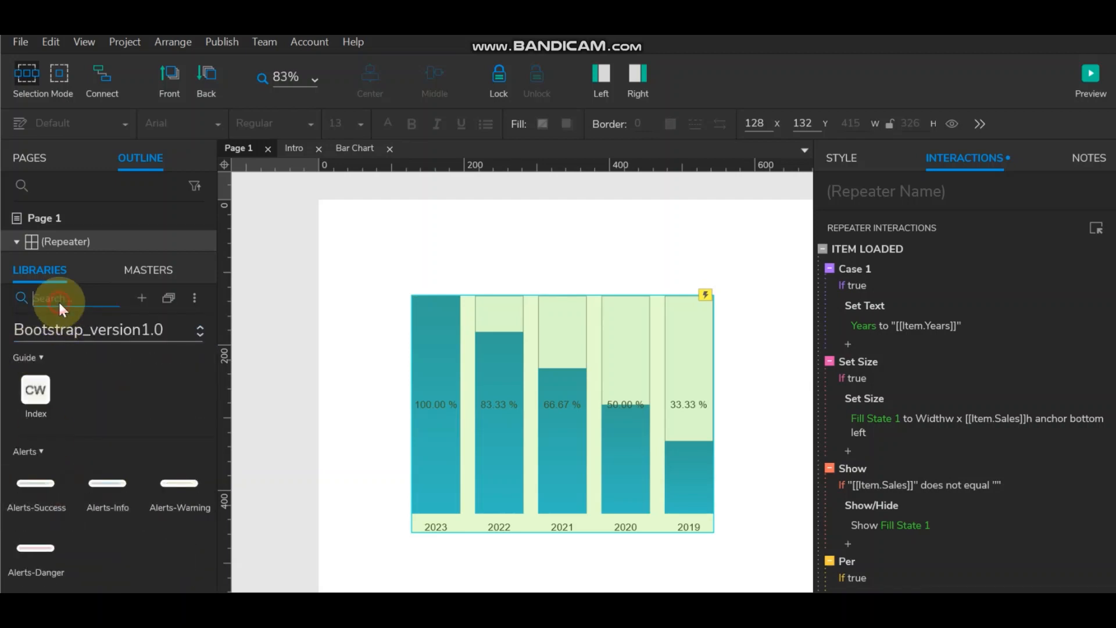
pyautogui.write('too')
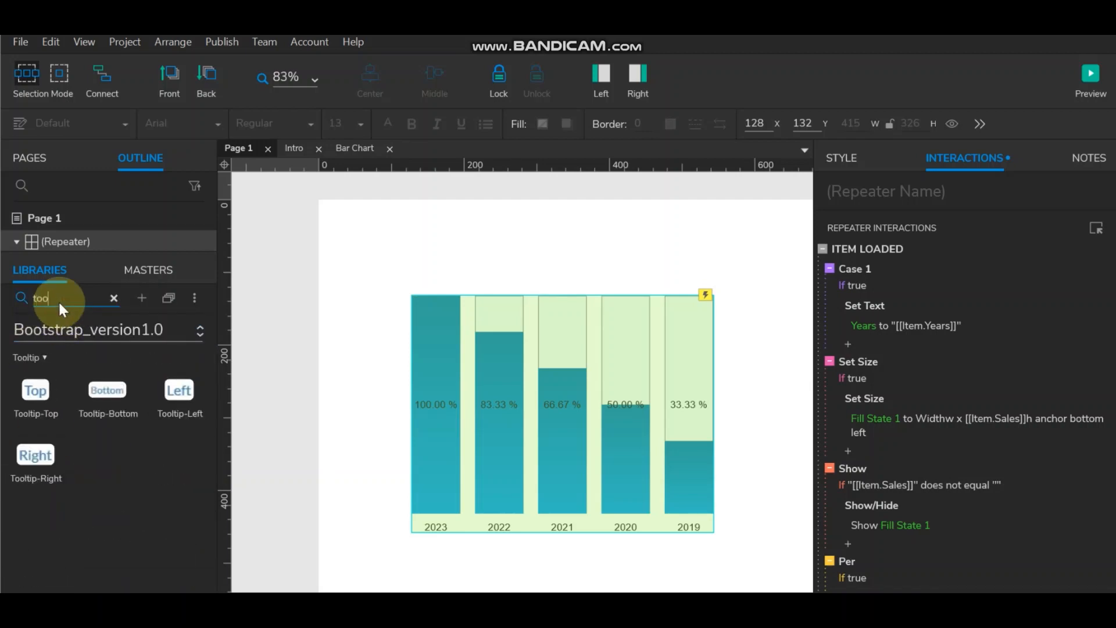
# - Reopen the repeater item and examine the shapes in the Fill panel's State1 and State2
pyautogui.doubleClick(446, 411)
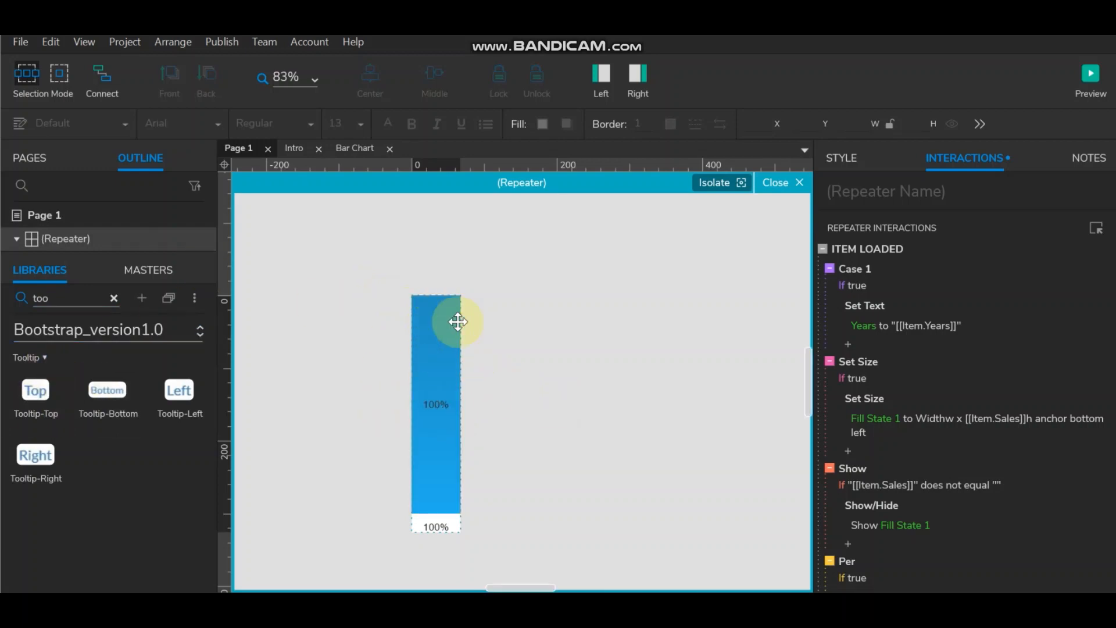
pyautogui.moveTo(142, 254); pyautogui.dragTo(124, 363)
pyautogui.click(65, 308)
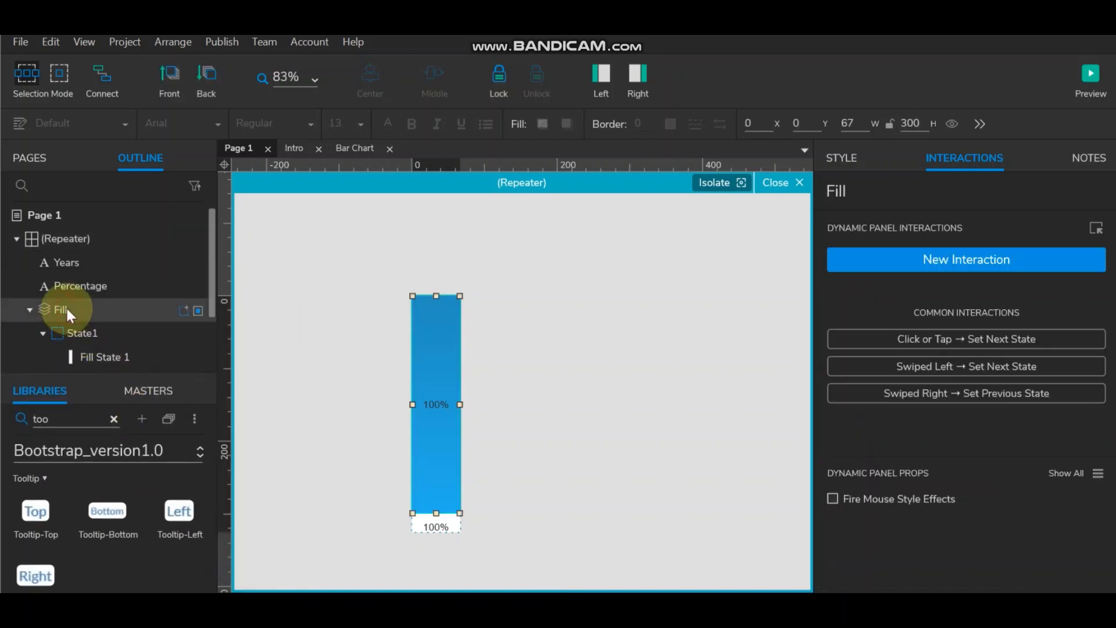
pyautogui.click(93, 352)
pyautogui.scroll(-2, 111, 318)
pyautogui.click(108, 324)
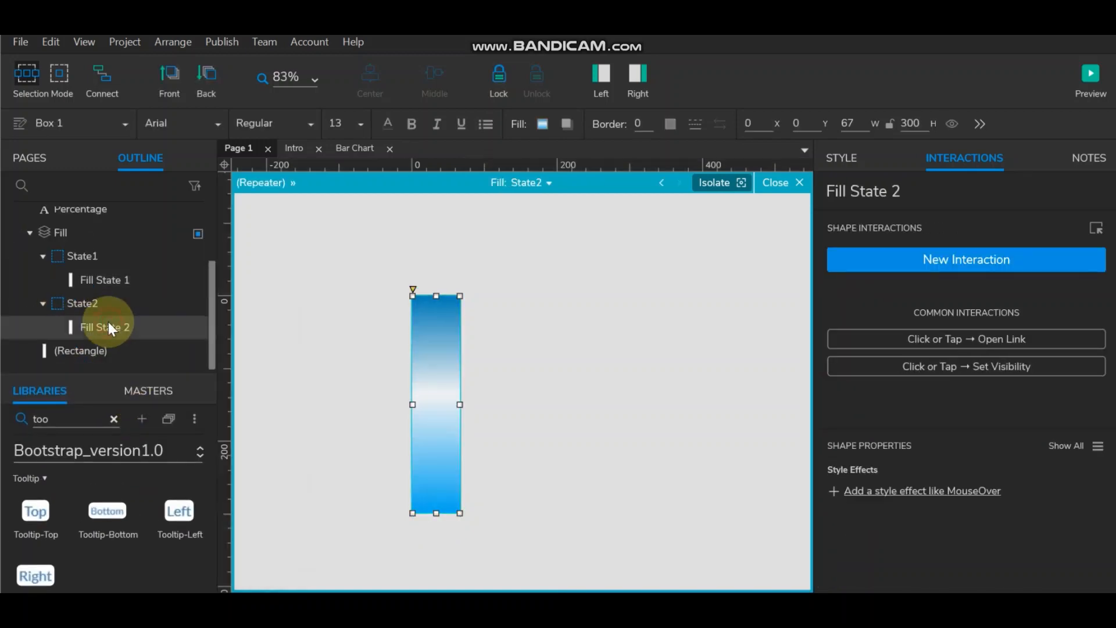
pyautogui.click(107, 279)
pyautogui.scroll(3, 103, 295)
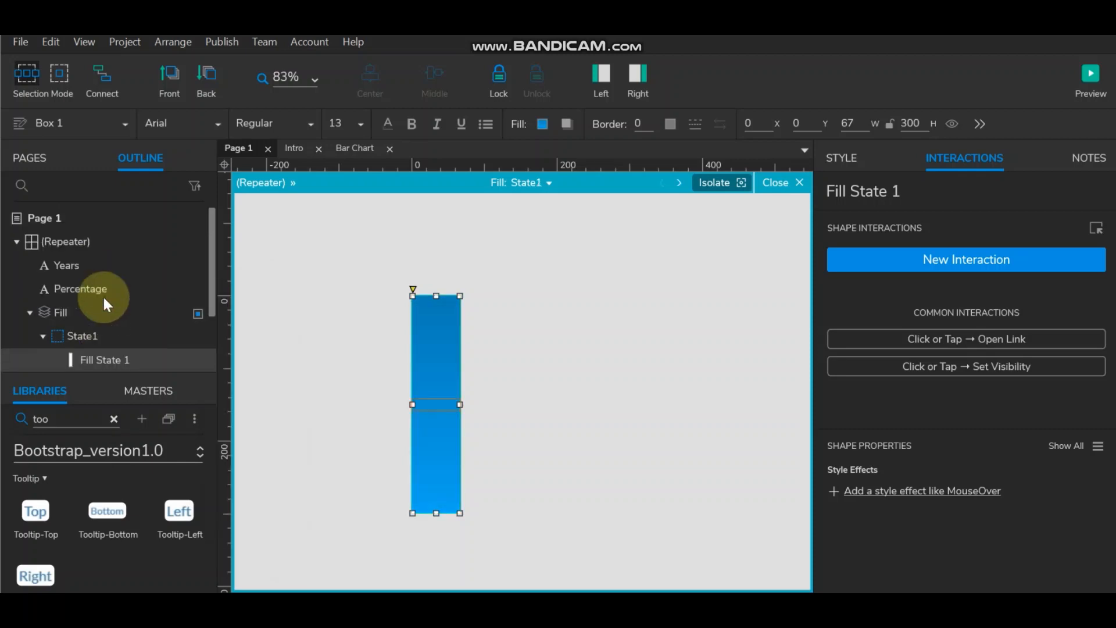
# - Hide the whole Fill dynamic panel in the repeater item and clear the selection
pyautogui.click(55, 311)
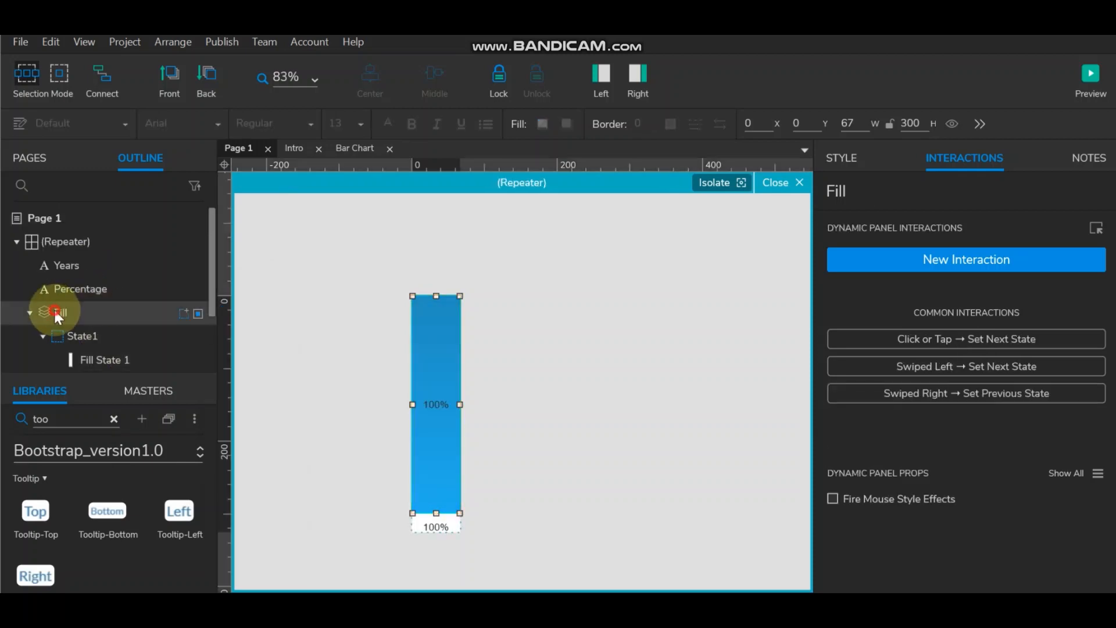
pyautogui.click(951, 124)
pyautogui.click(643, 399)
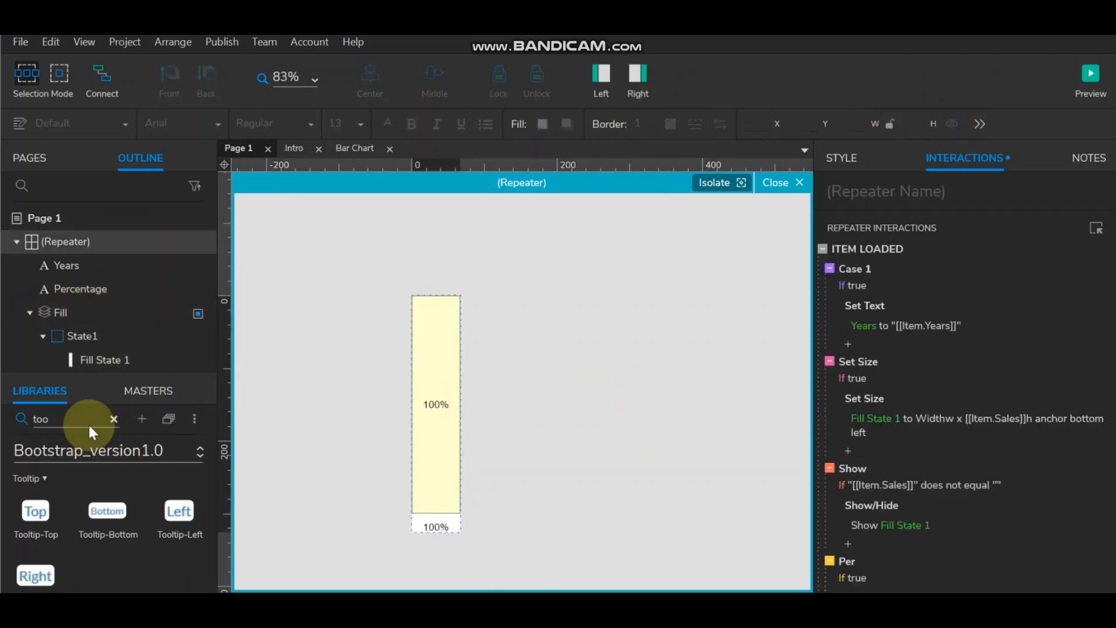
# - Place a Tooltip-Top widget on the bar just above the percentage label, at about X 8, Y 90
pyautogui.moveTo(198, 465); pyautogui.dragTo(417, 361)
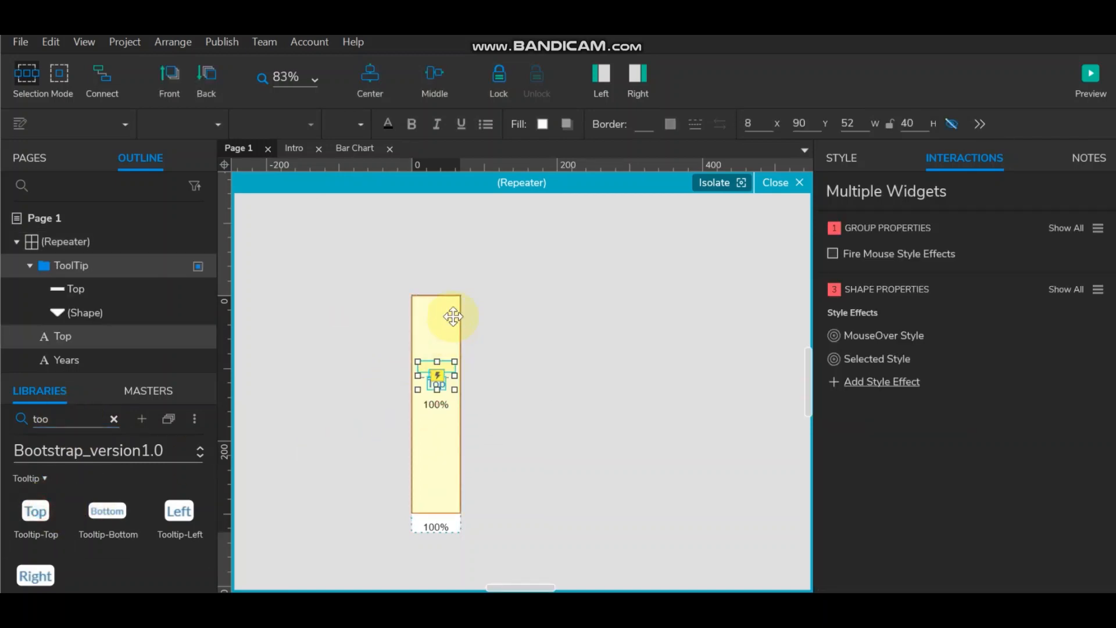
pyautogui.scroll(2, 443, 333)
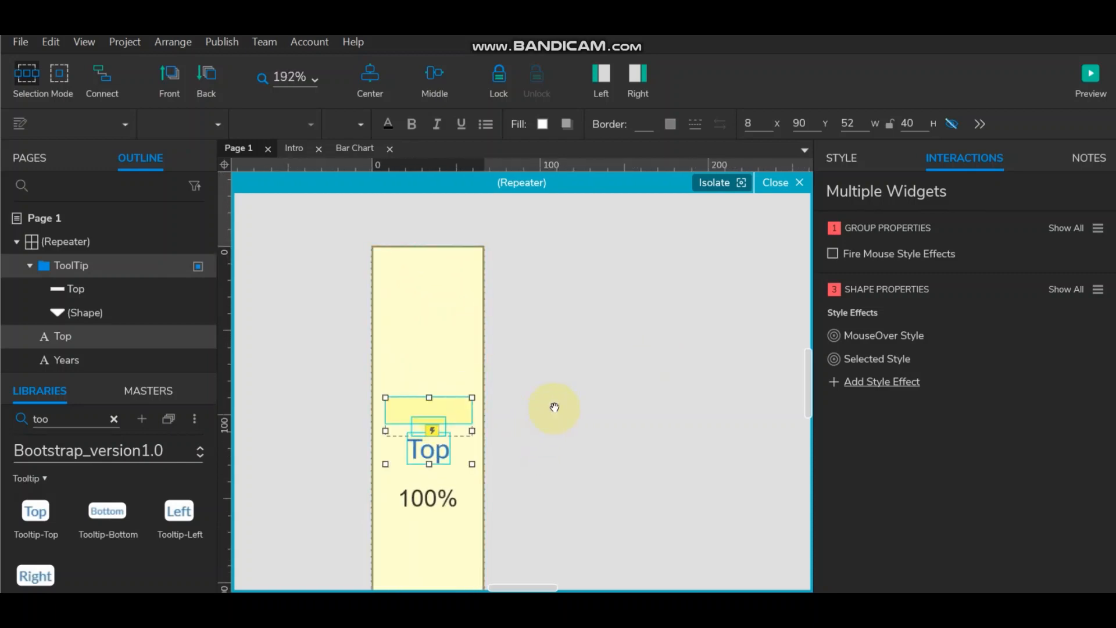
pyautogui.moveTo(554, 407); pyautogui.dragTo(600, 324)
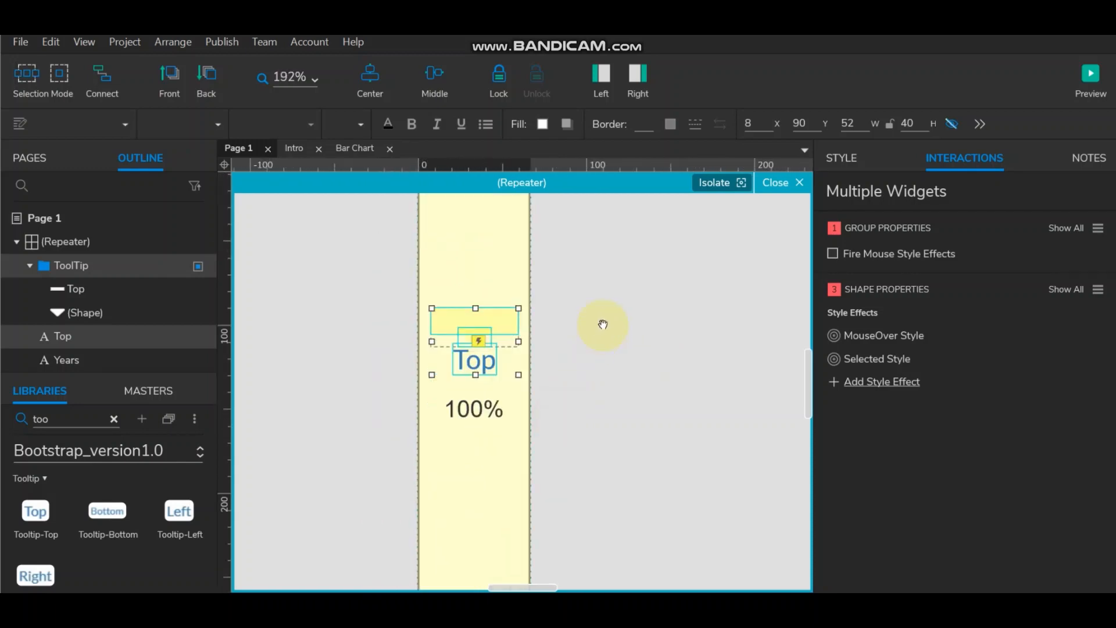
# - Move the Mouse Hover and Mouse Exit interactions from the blue Top label to the Fill dynamic panel, and delete that label
pyautogui.click(475, 363)
pyautogui.click(894, 254)
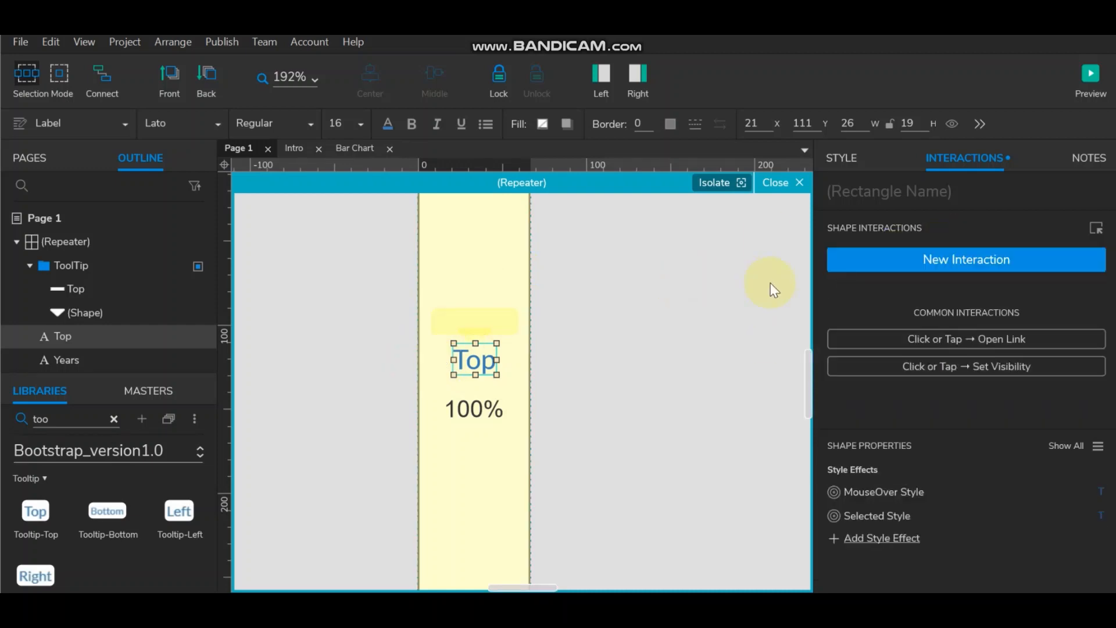
pyautogui.click(459, 407)
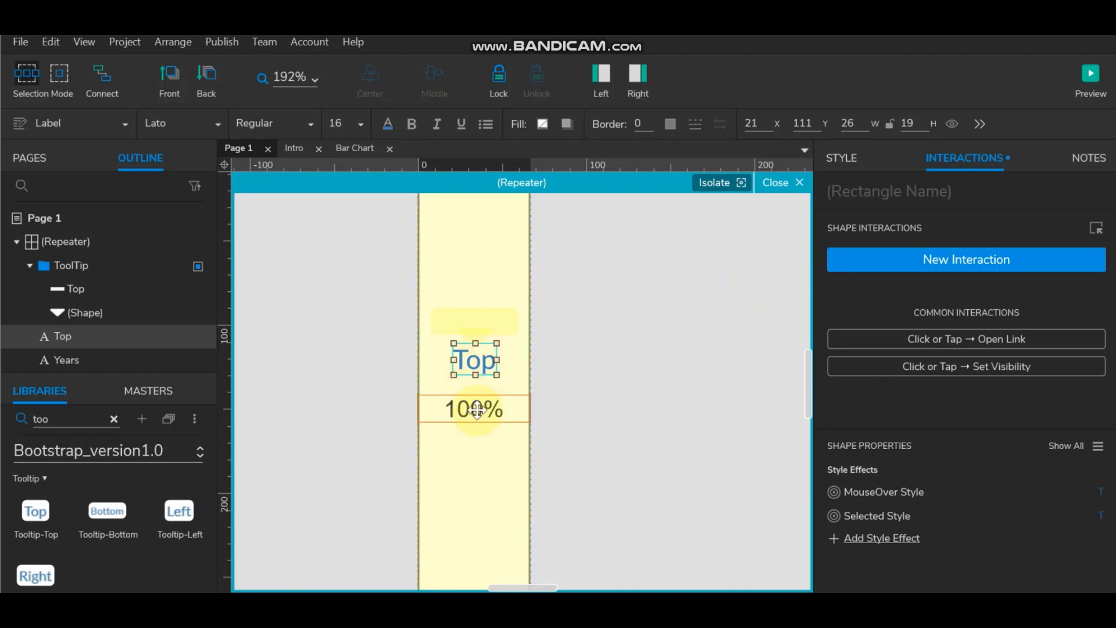
pyautogui.click(504, 244)
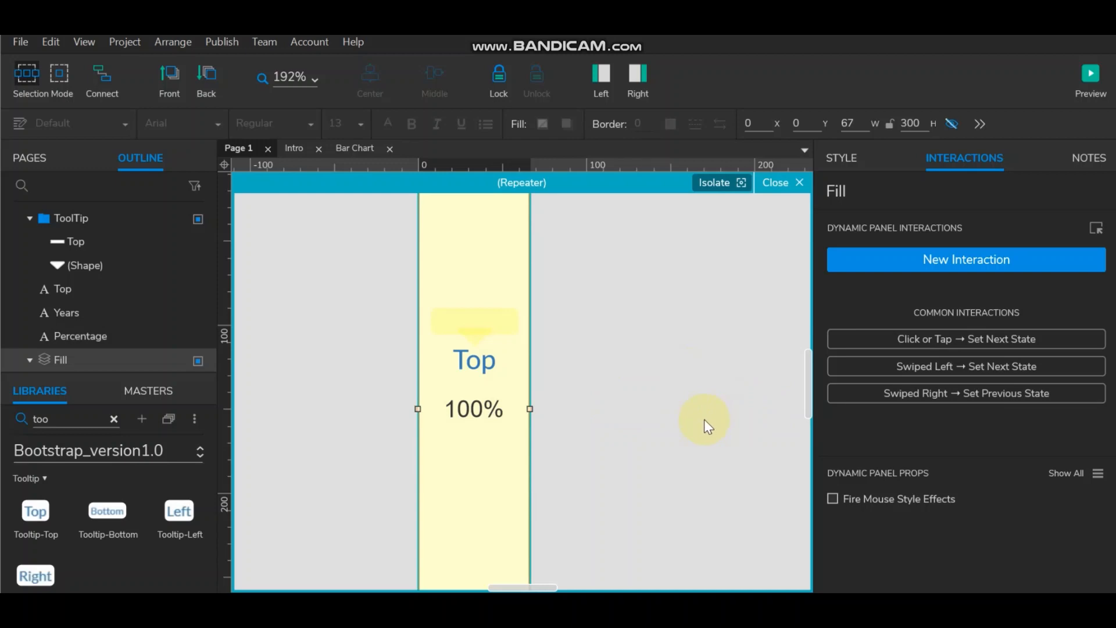
pyautogui.hotkey('ctrl', 'v')
pyautogui.scroll(2, 674, 387)
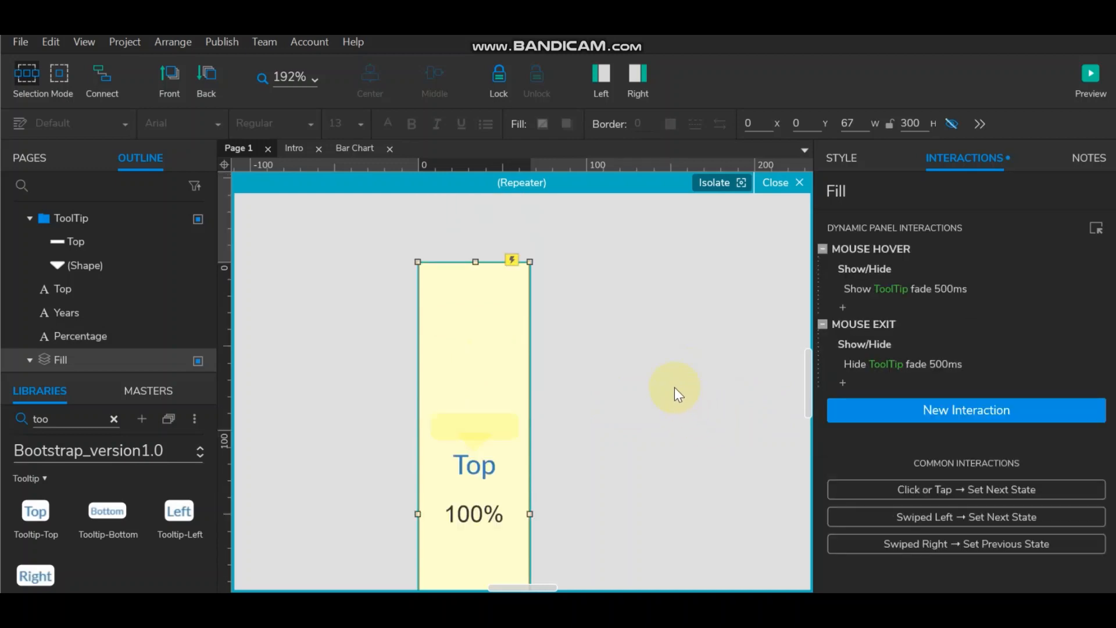
pyautogui.scroll(-2, 651, 393)
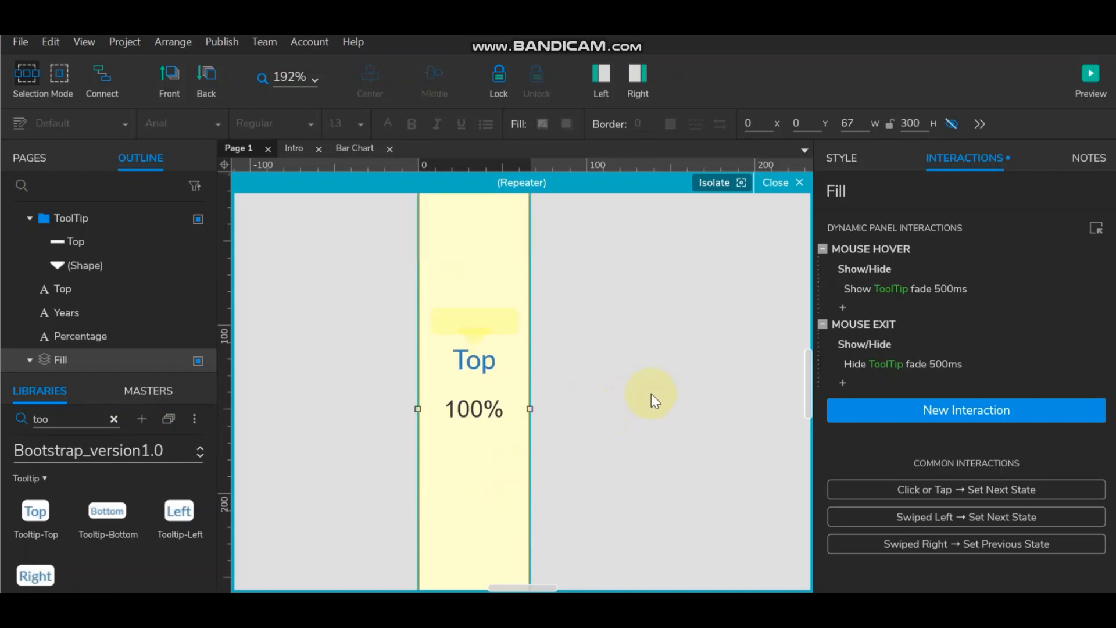
pyautogui.click(487, 358)
pyautogui.press('Delete')
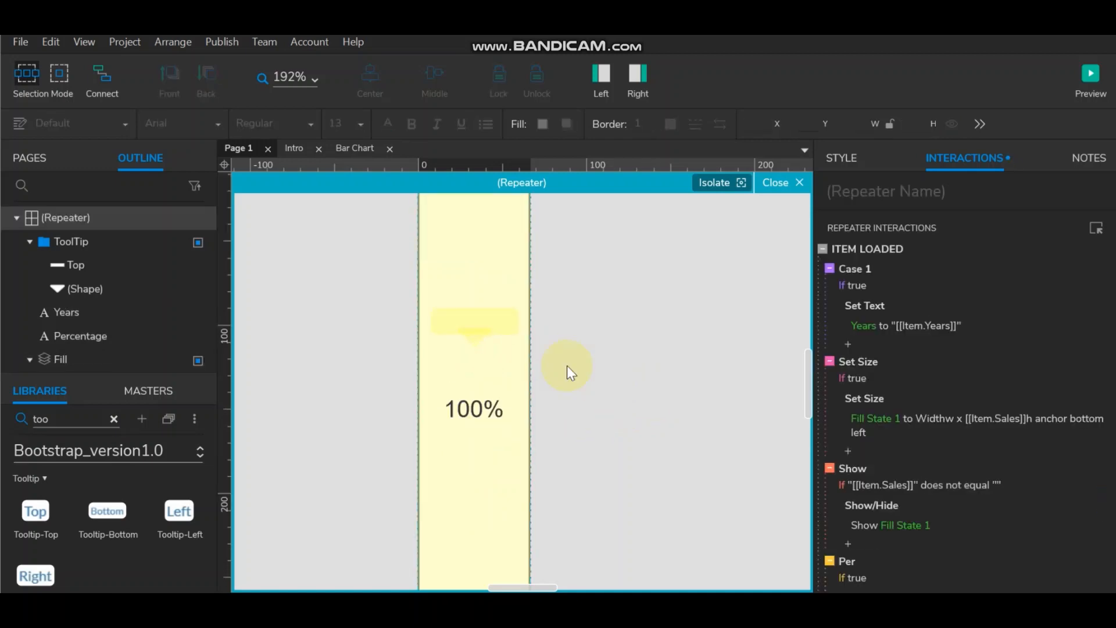
# - Name the text rectangle inside the ToolTip group tooltipLabel and copy that name
pyautogui.scroll(2, 658, 403)
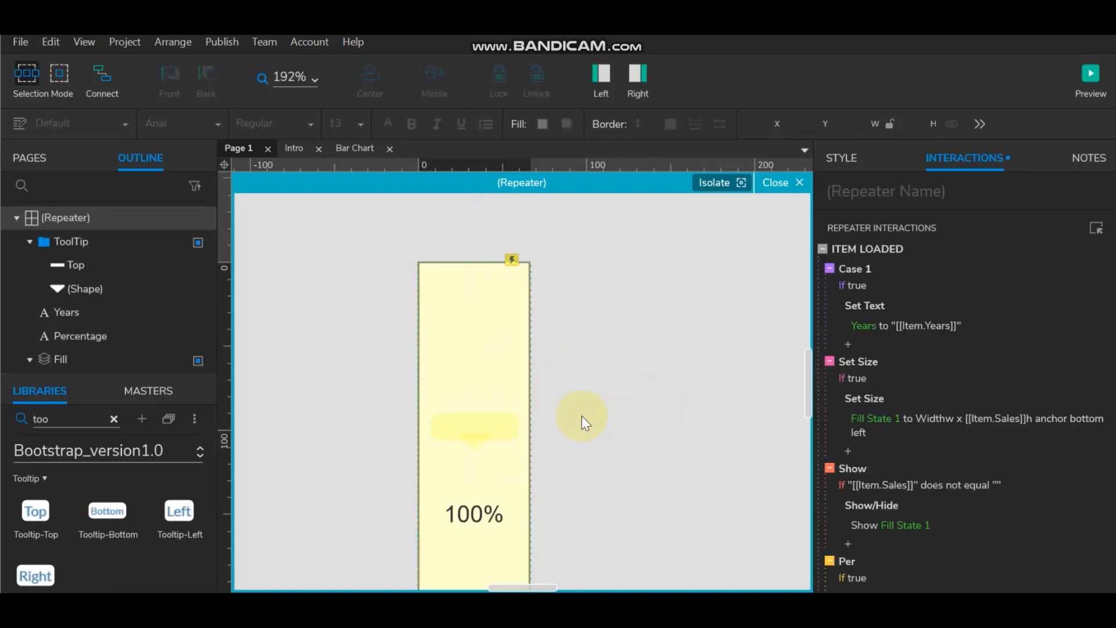
pyautogui.click(503, 417)
pyautogui.click(494, 425)
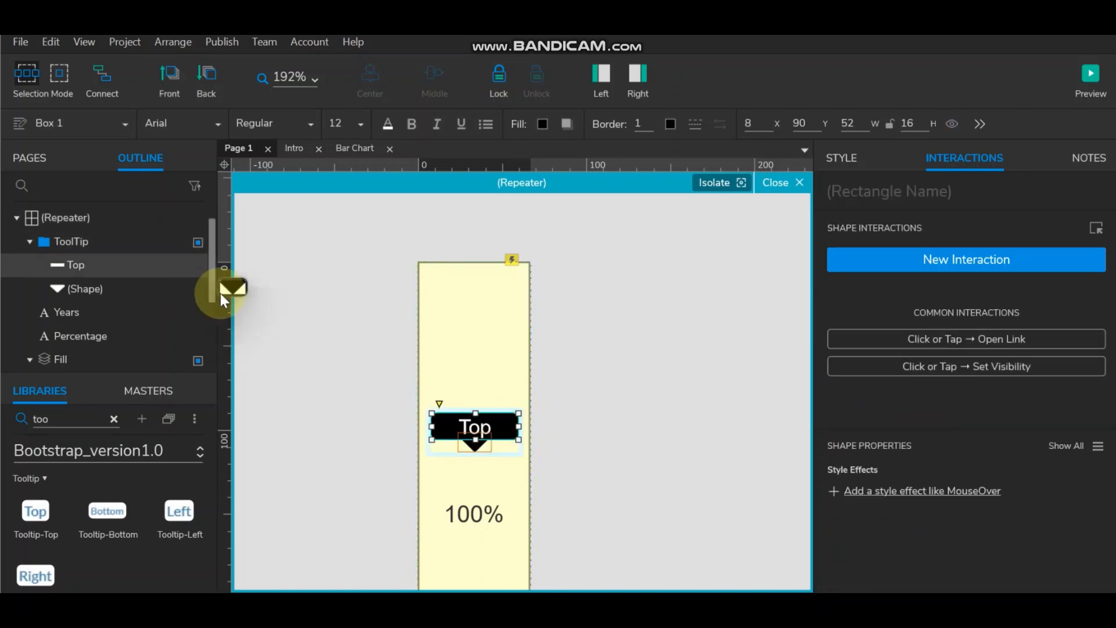
pyautogui.doubleClick(79, 265)
pyautogui.click(59, 262)
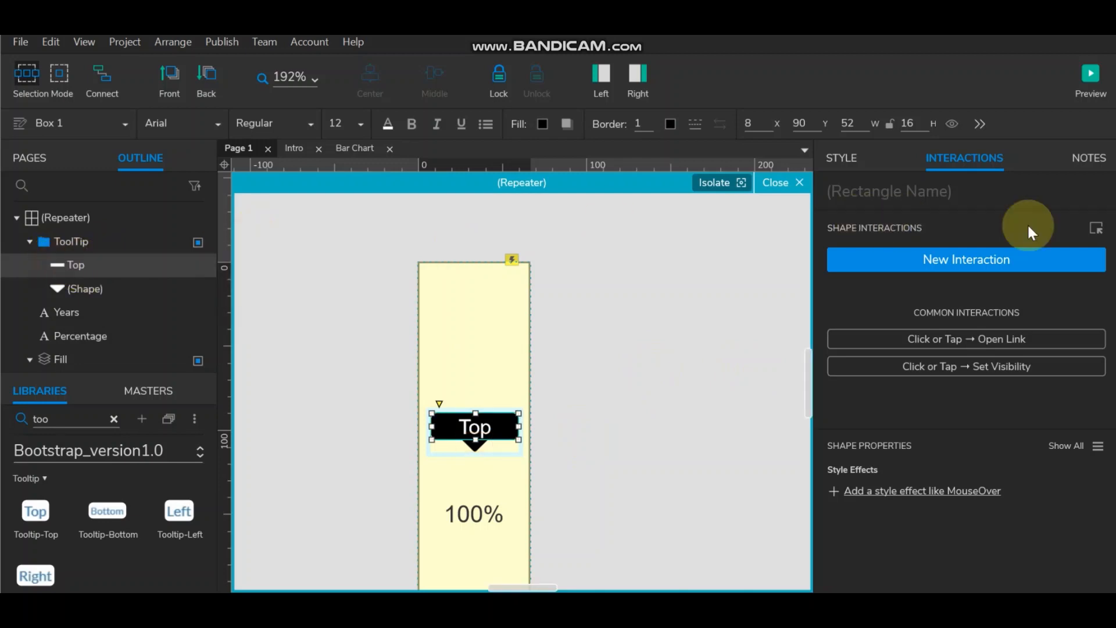
pyautogui.click(903, 193)
pyautogui.write('toolti')
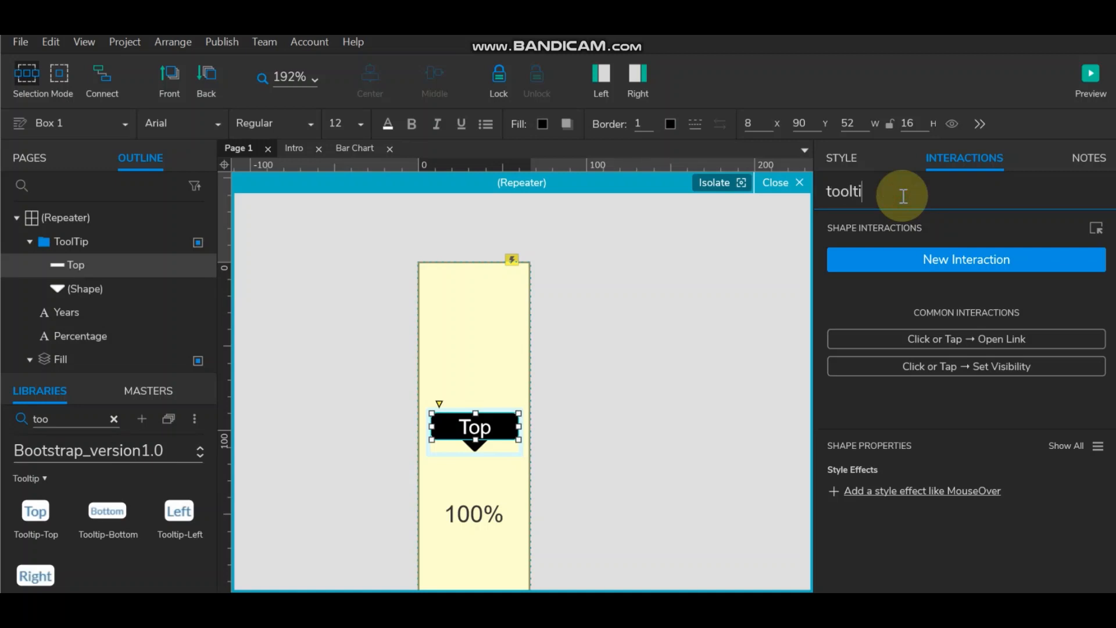
pyautogui.write('pLabel')
pyautogui.press('Return')
pyautogui.hotkey('ctrl', 'c')
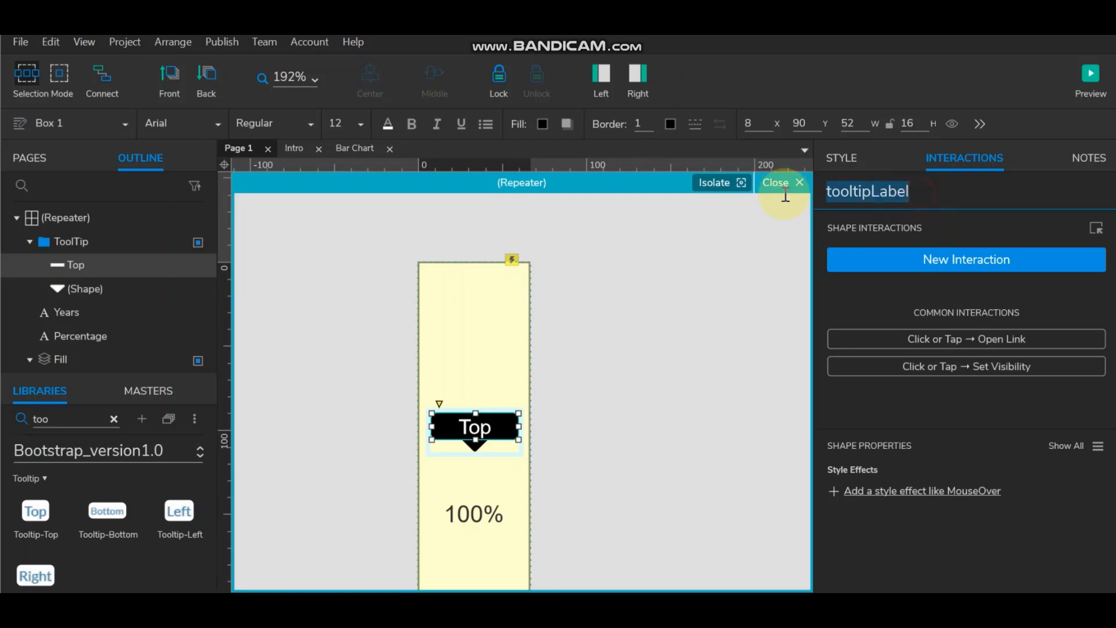
# - Add tooltipLabel as a second target of the Set Text action in the repeater's Per case under Item Loaded
pyautogui.click(606, 395)
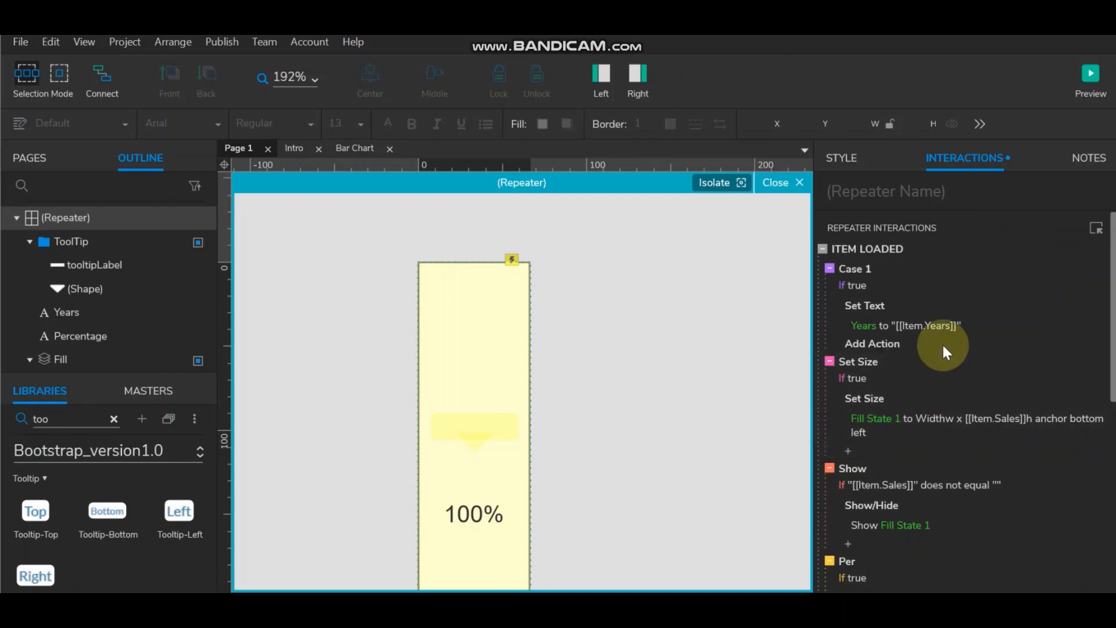
pyautogui.scroll(-2, 941, 343)
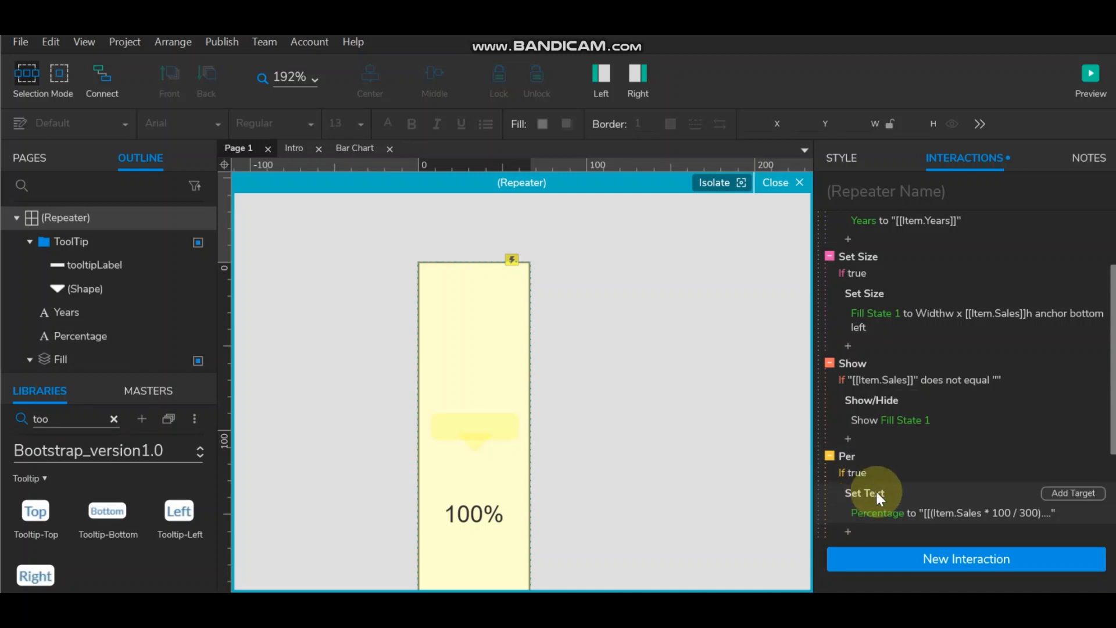
pyautogui.click(1070, 493)
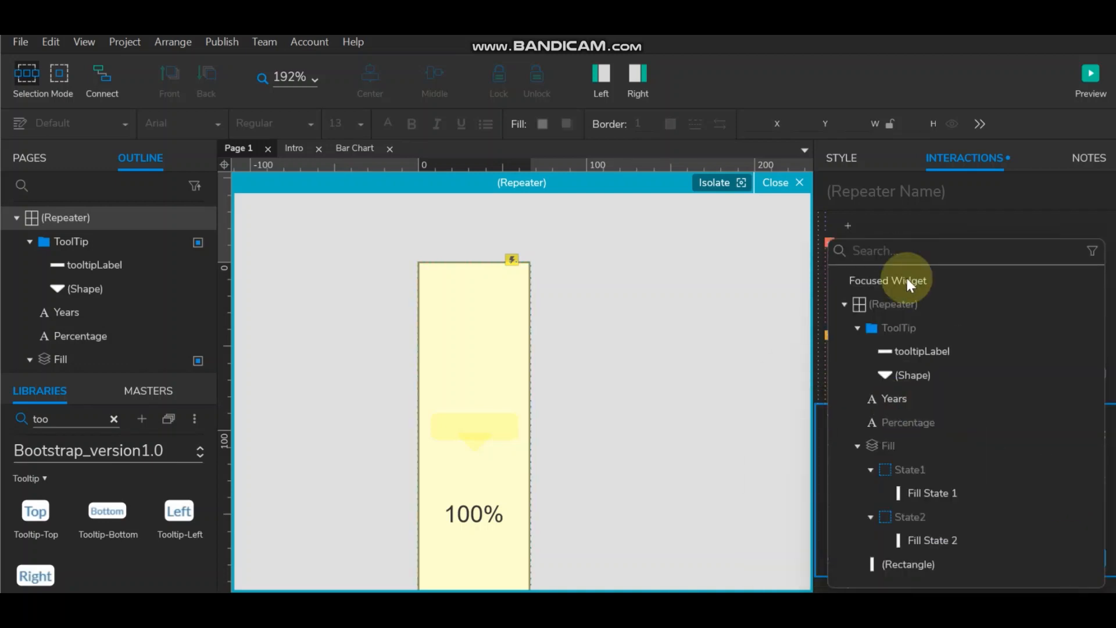
pyautogui.hotkey('ctrl', 'v')
pyautogui.click(931, 329)
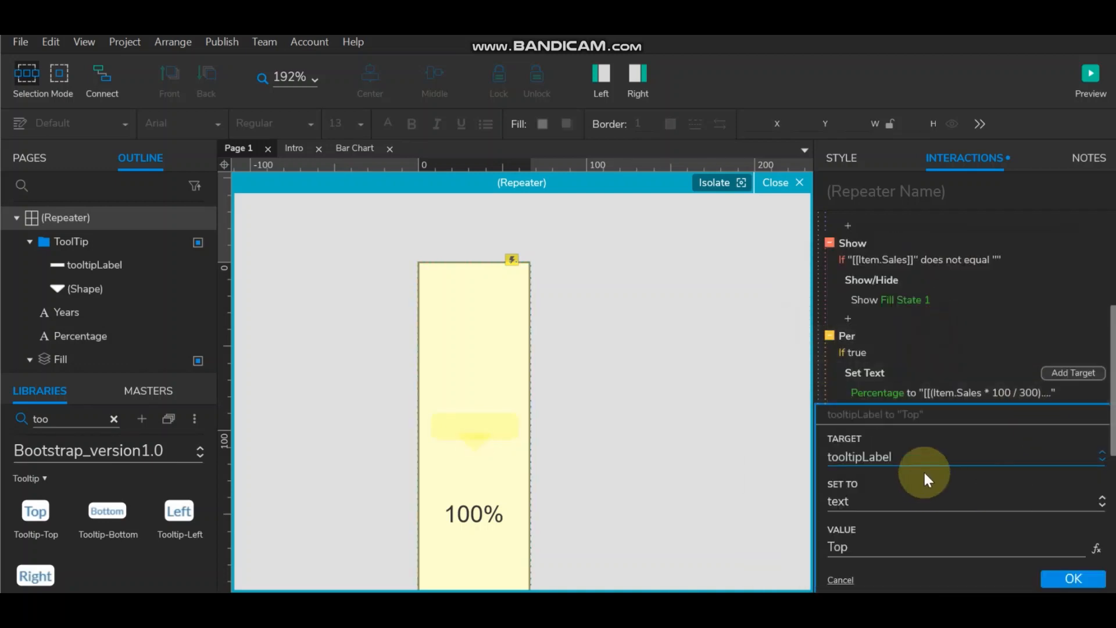
pyautogui.click(1075, 577)
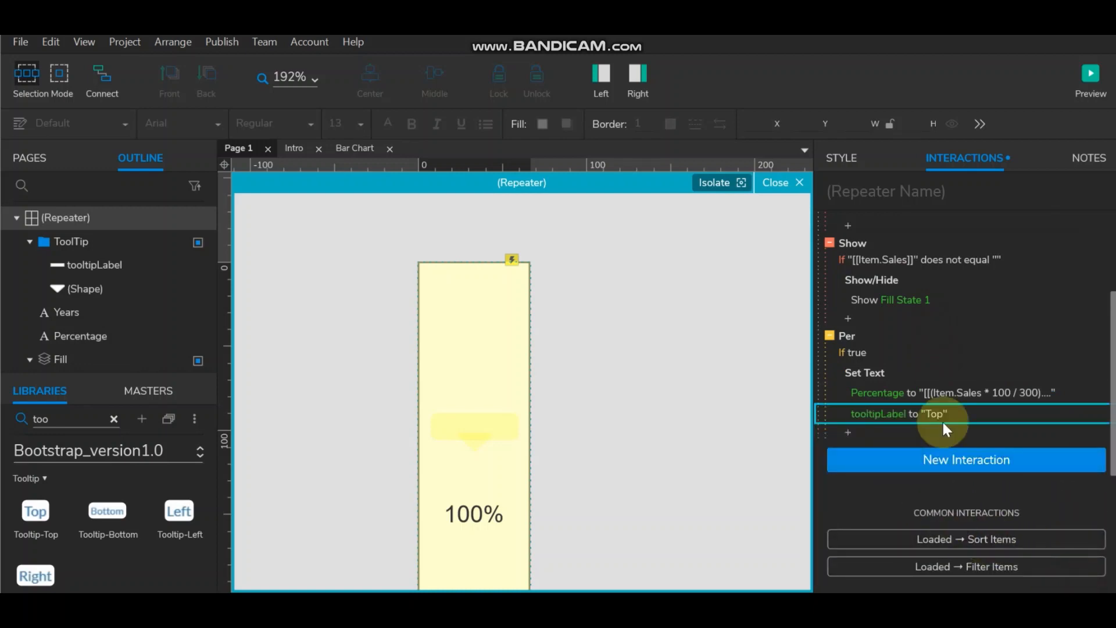
# - Copy the Percentage expression and set tooltipLabel's text value to [[(Item.Sales * 100 / 300).toFixed(2)]] %
pyautogui.click(1001, 396)
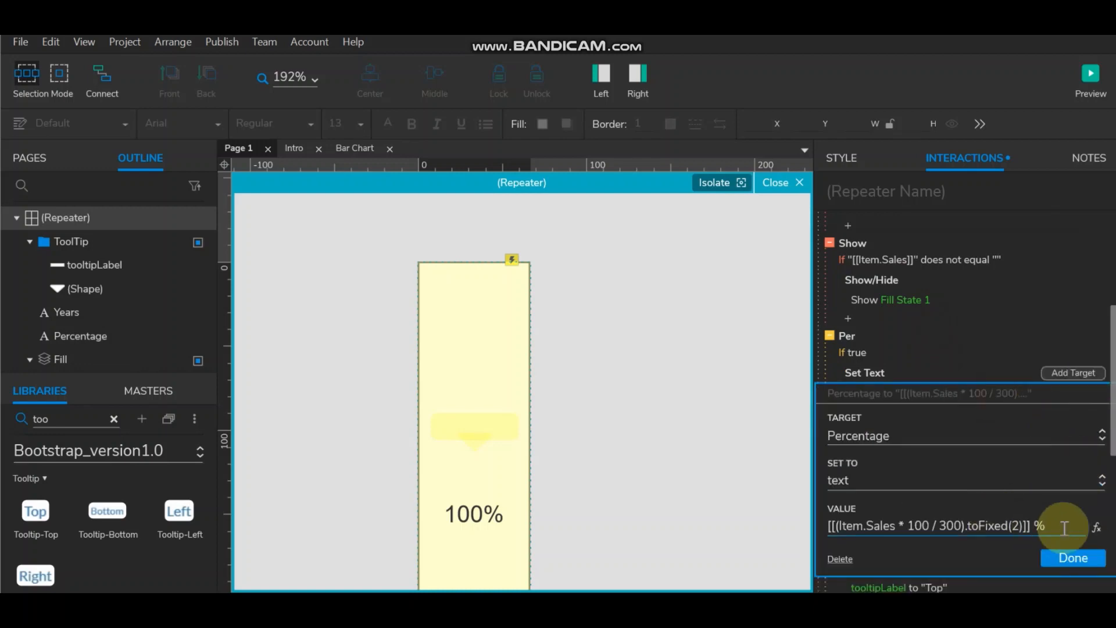
pyautogui.moveTo(1063, 526); pyautogui.dragTo(811, 529)
pyautogui.hotkey('ctrl', 'c')
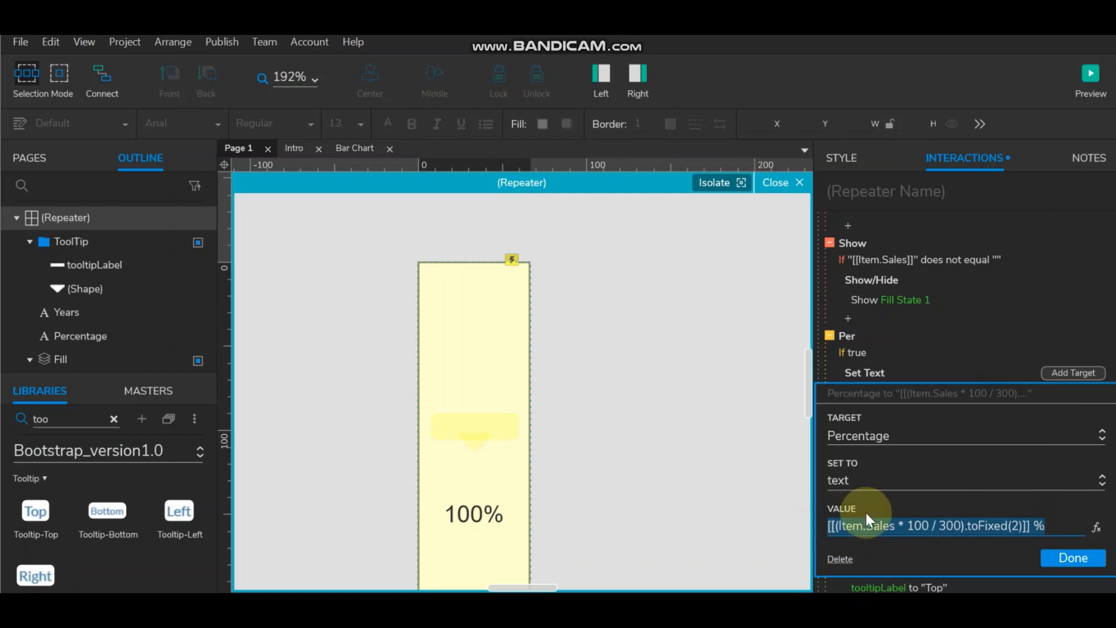
pyautogui.click(1093, 559)
pyautogui.click(910, 409)
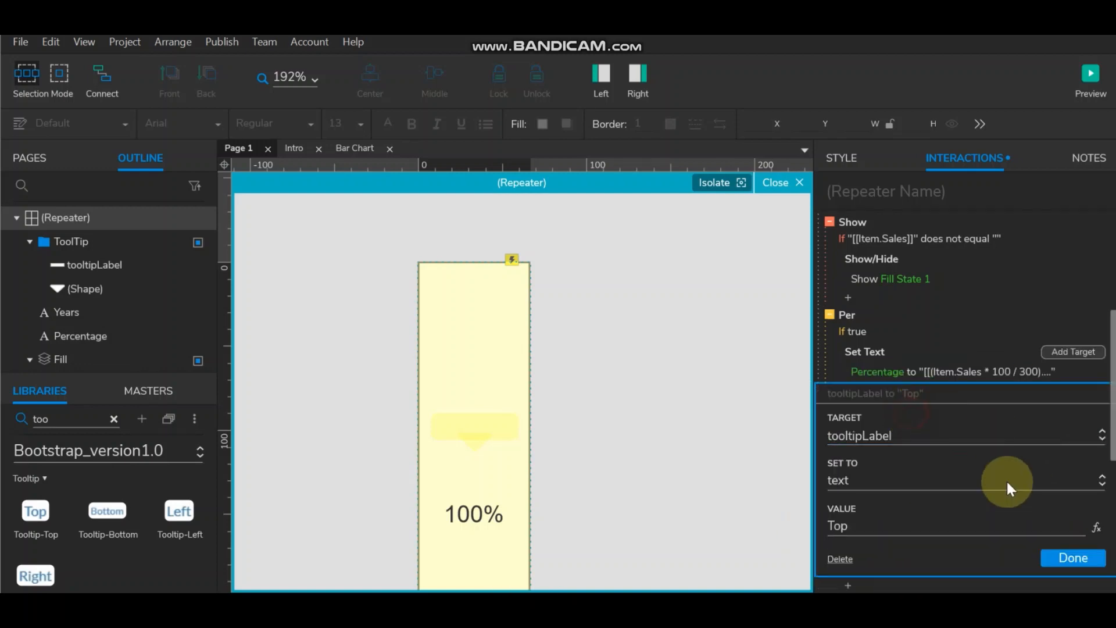
pyautogui.click(1097, 527)
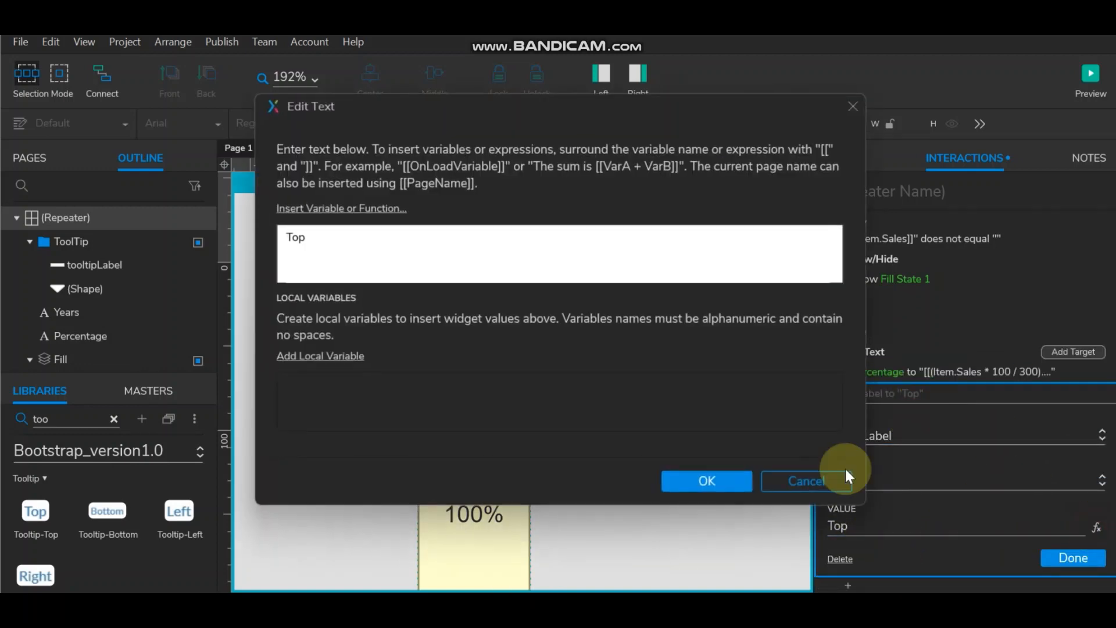
pyautogui.doubleClick(369, 234)
pyautogui.hotkey('ctrl', 'v')
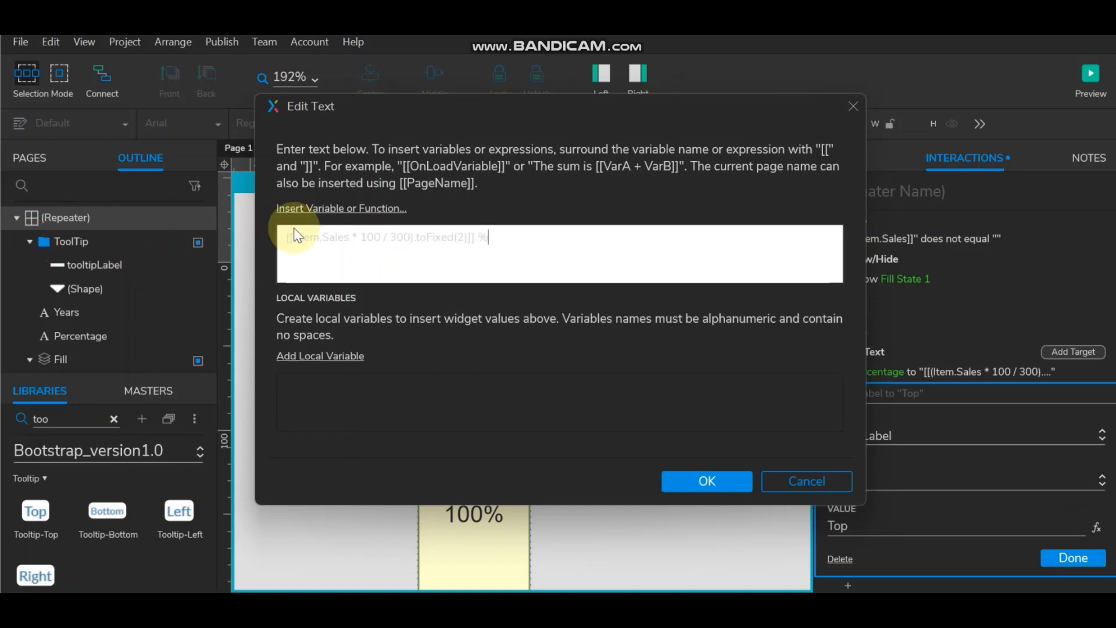
pyautogui.click(693, 480)
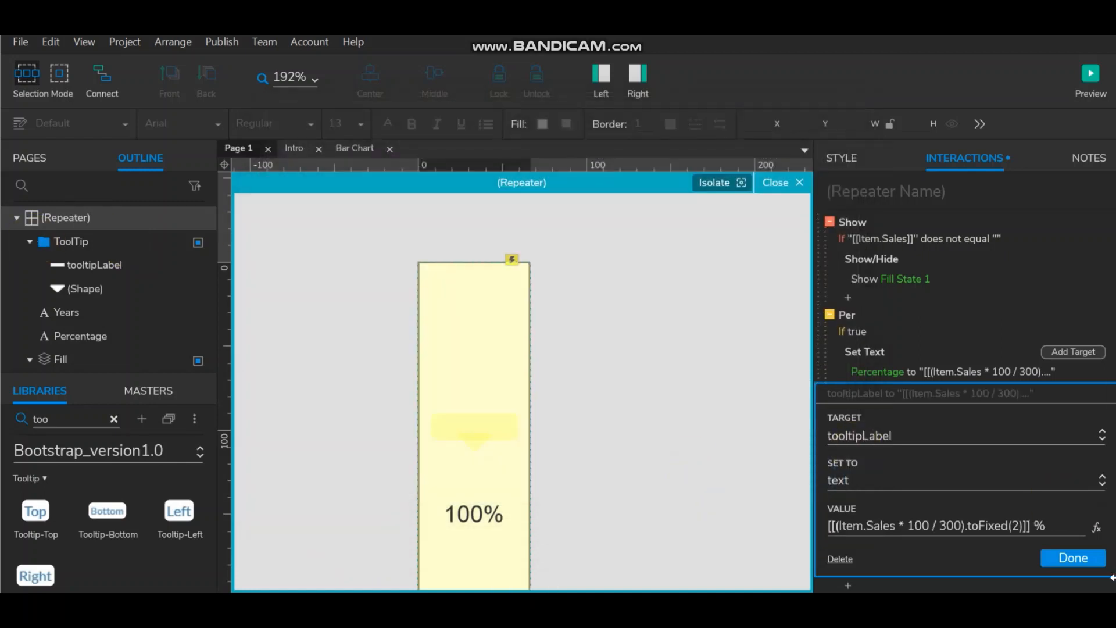
pyautogui.click(1069, 561)
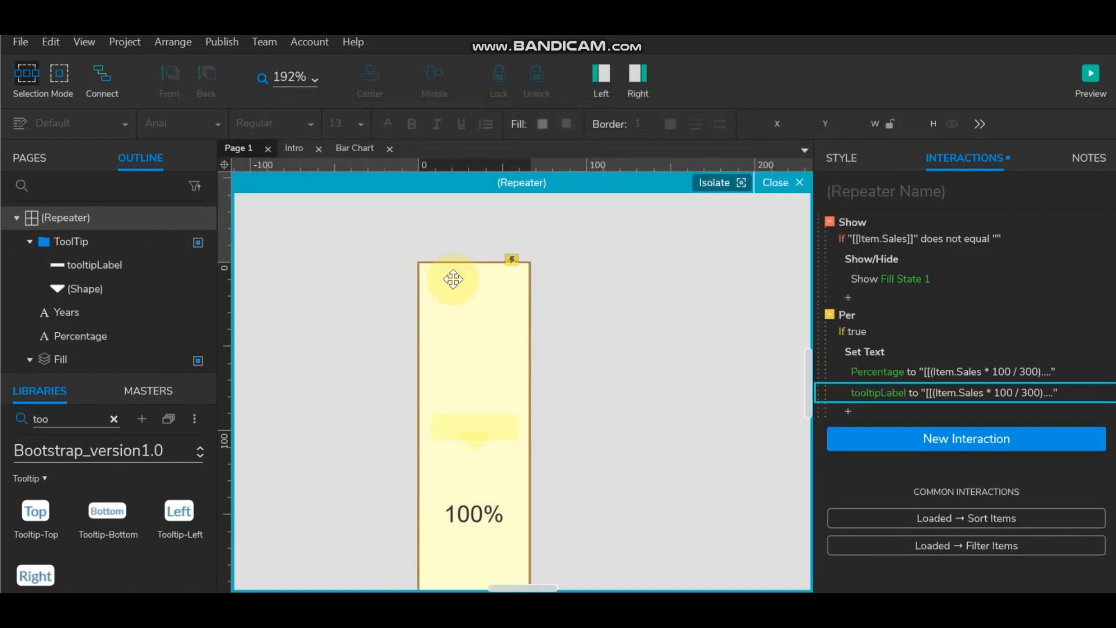
# - Add a Set Panel State action to the Fill panel's Mouse Hover event that switches Fill to State2
pyautogui.click(848, 162)
pyautogui.click(474, 351)
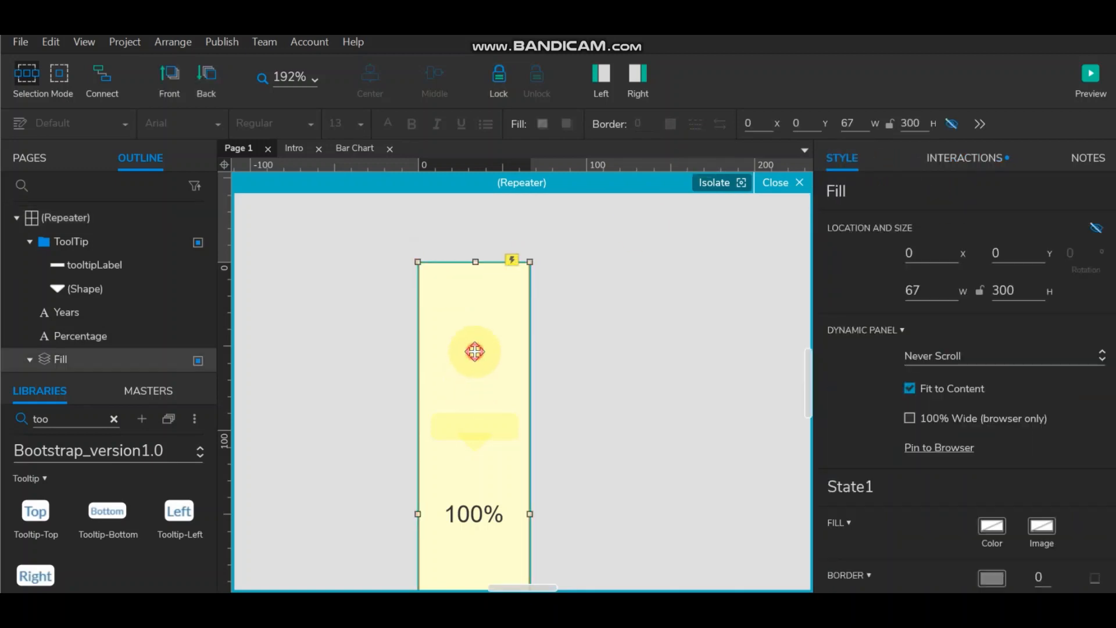
pyautogui.click(986, 158)
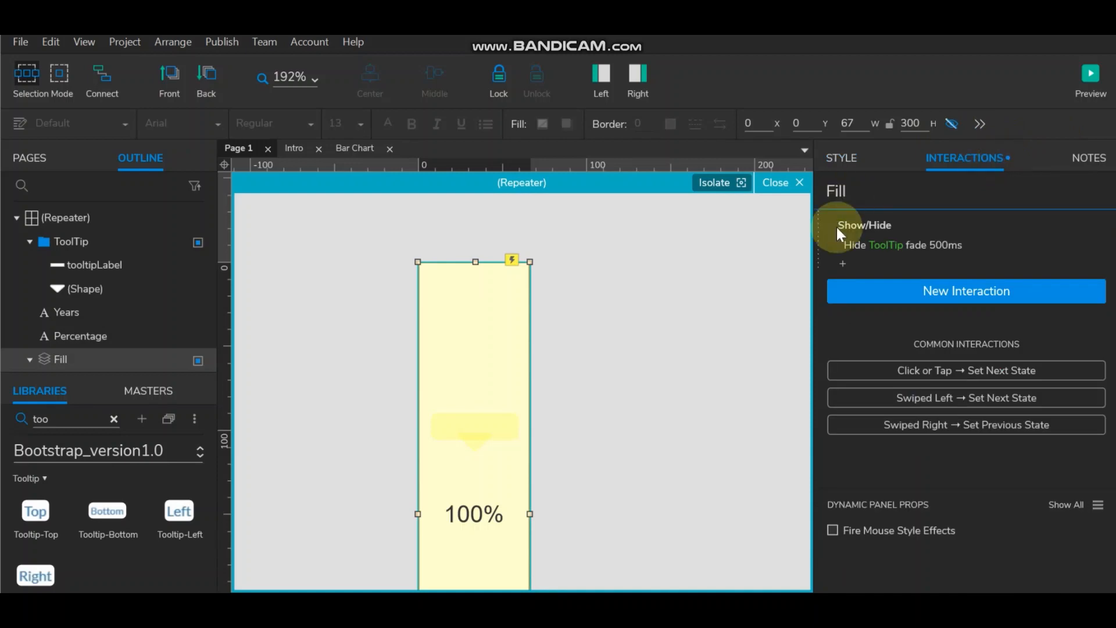
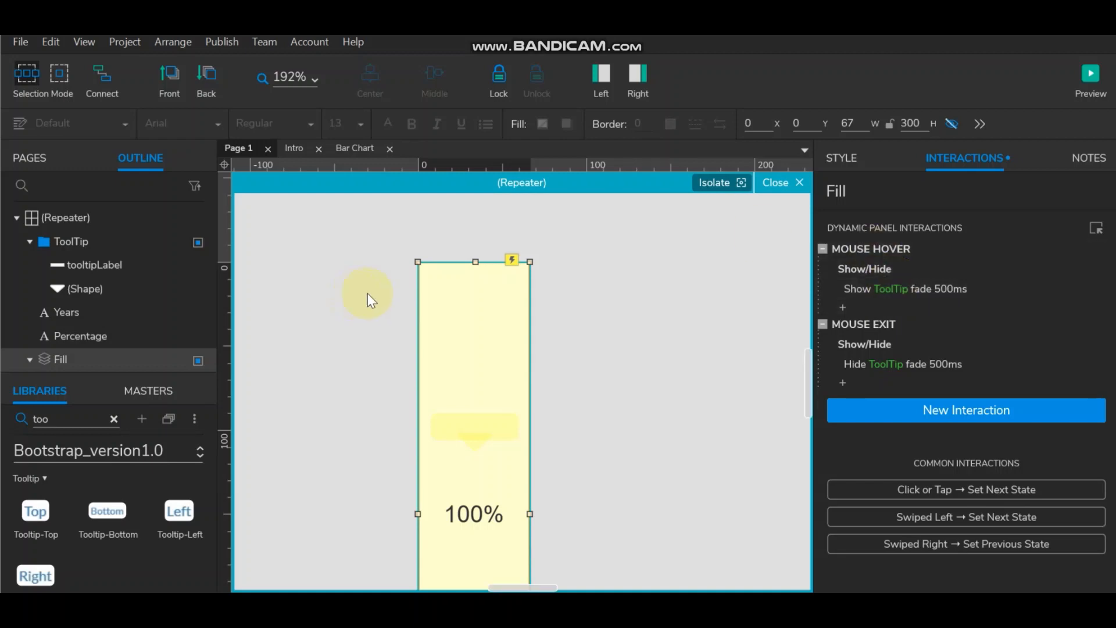
pyautogui.doubleClick(880, 251)
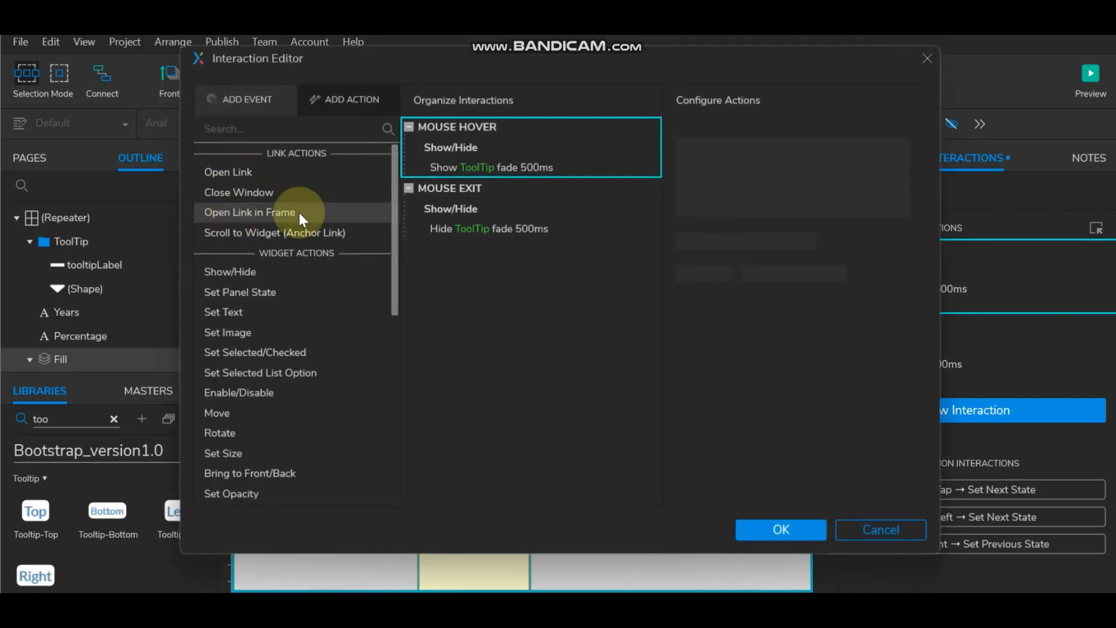
pyautogui.click(253, 290)
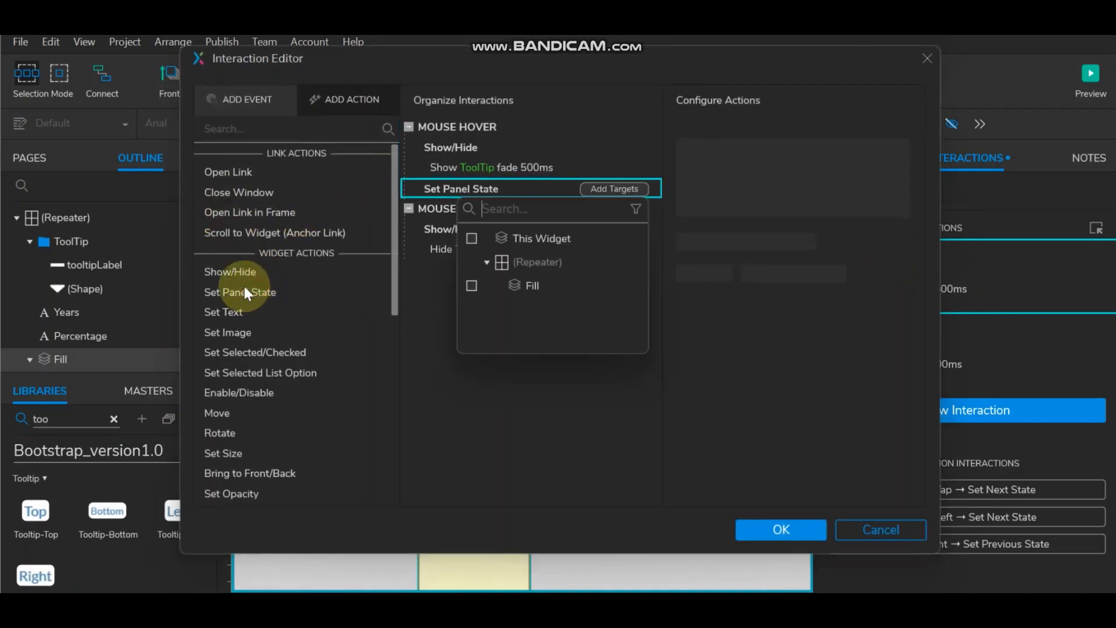
pyautogui.click(470, 287)
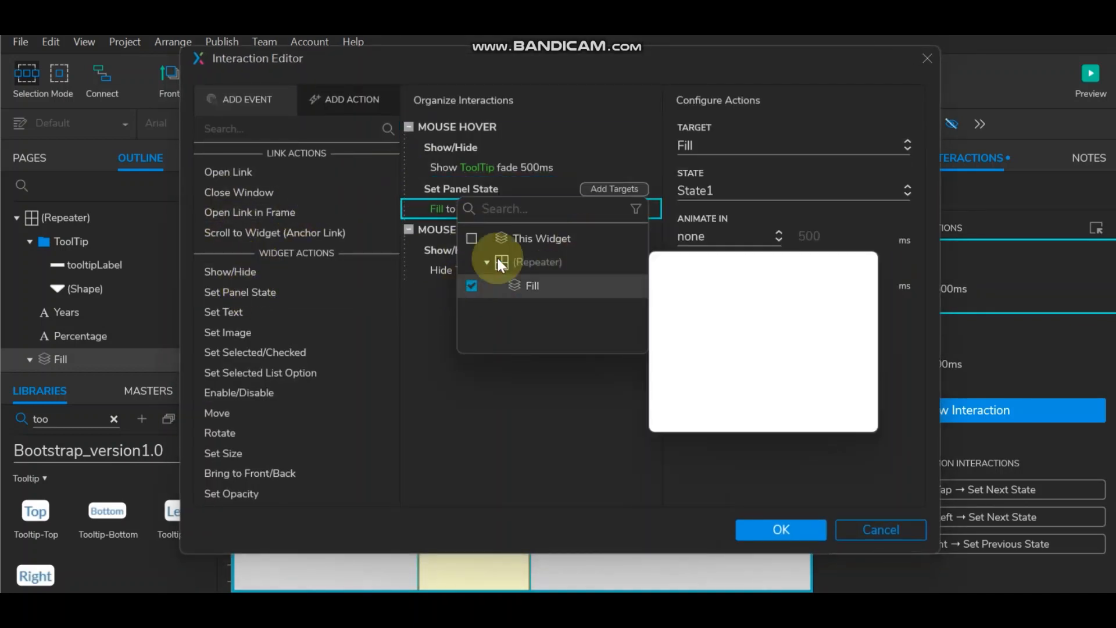
pyautogui.click(727, 186)
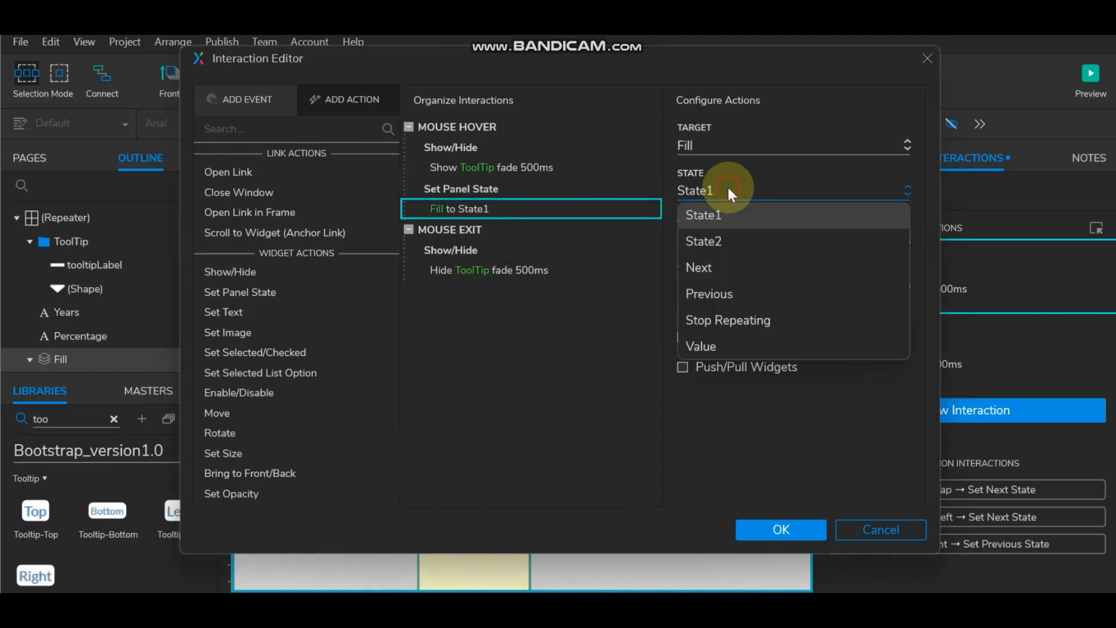
pyautogui.click(720, 241)
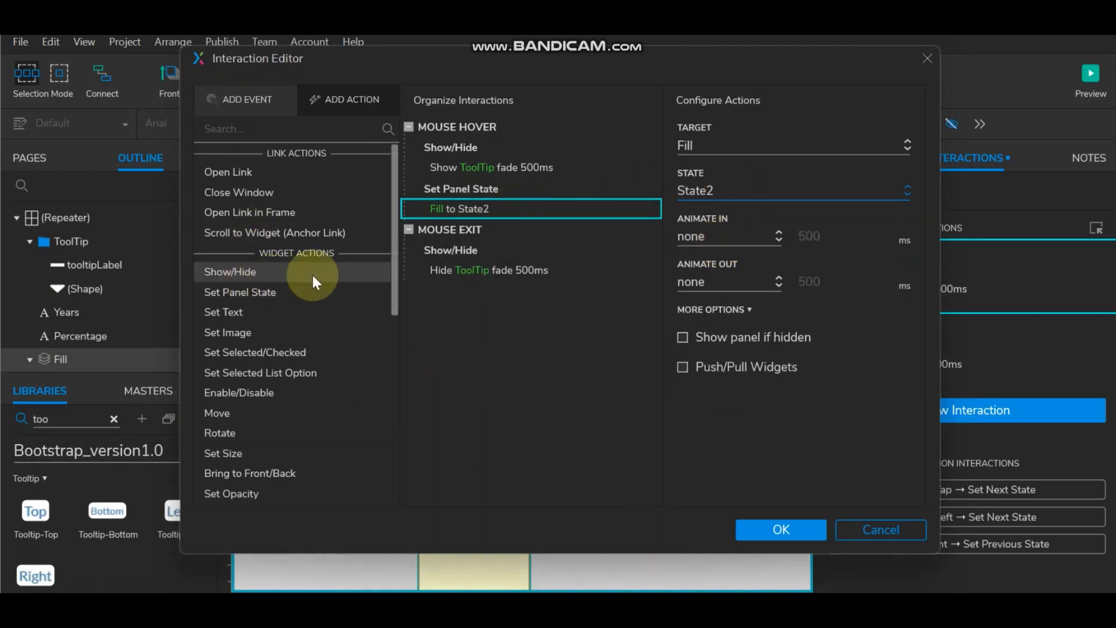
# - Add a Set Panel State action to the Fill panel's Mouse Exit event that returns Fill to State1
pyautogui.click(455, 231)
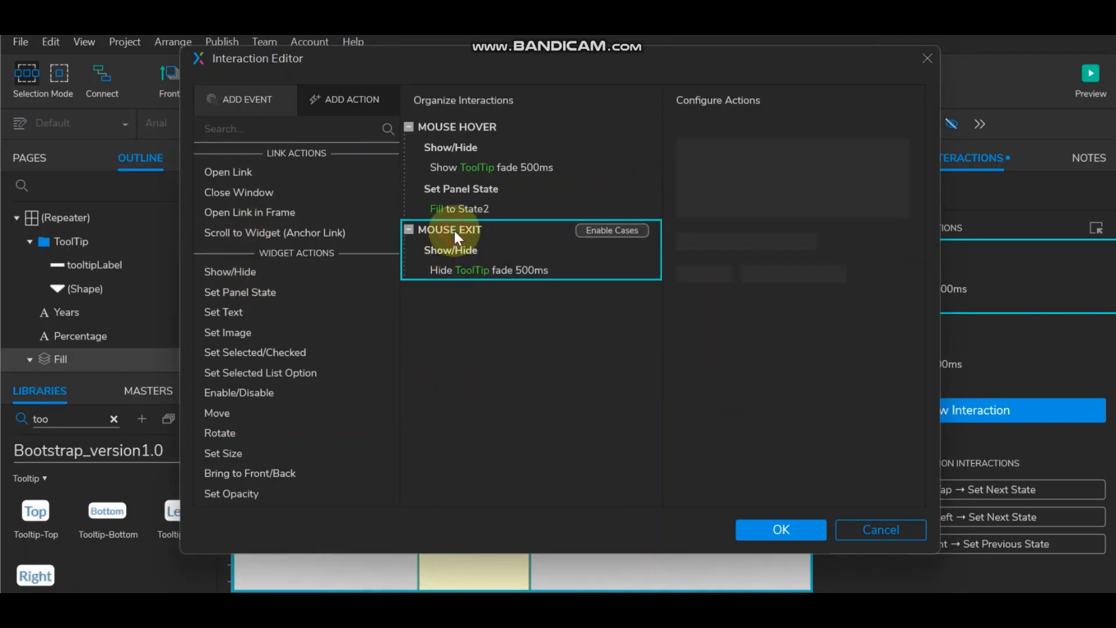
pyautogui.click(259, 297)
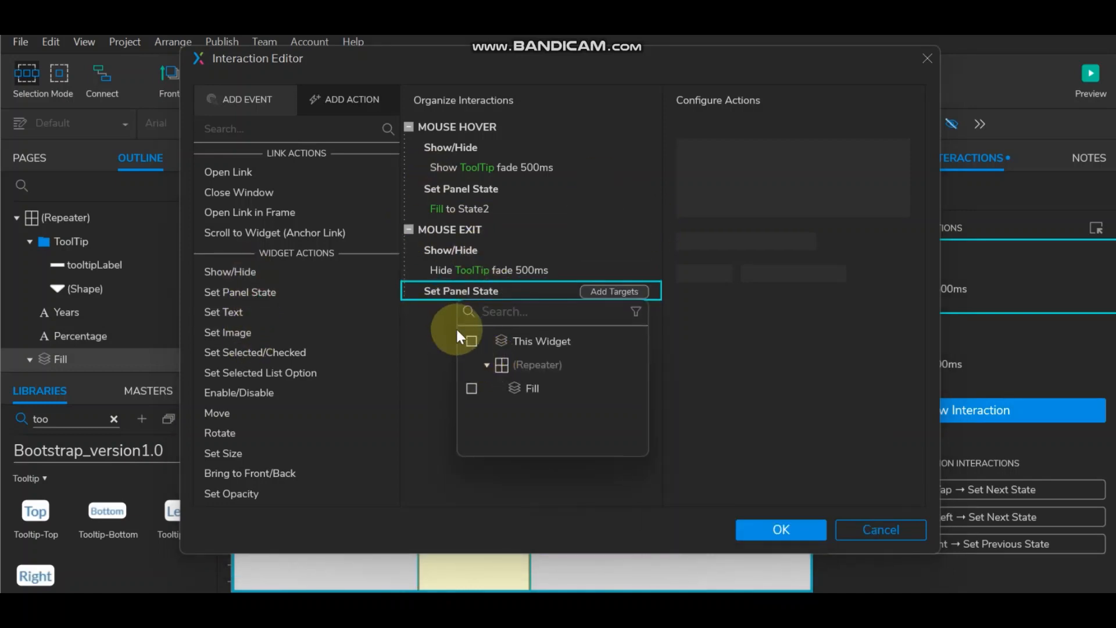
pyautogui.click(471, 386)
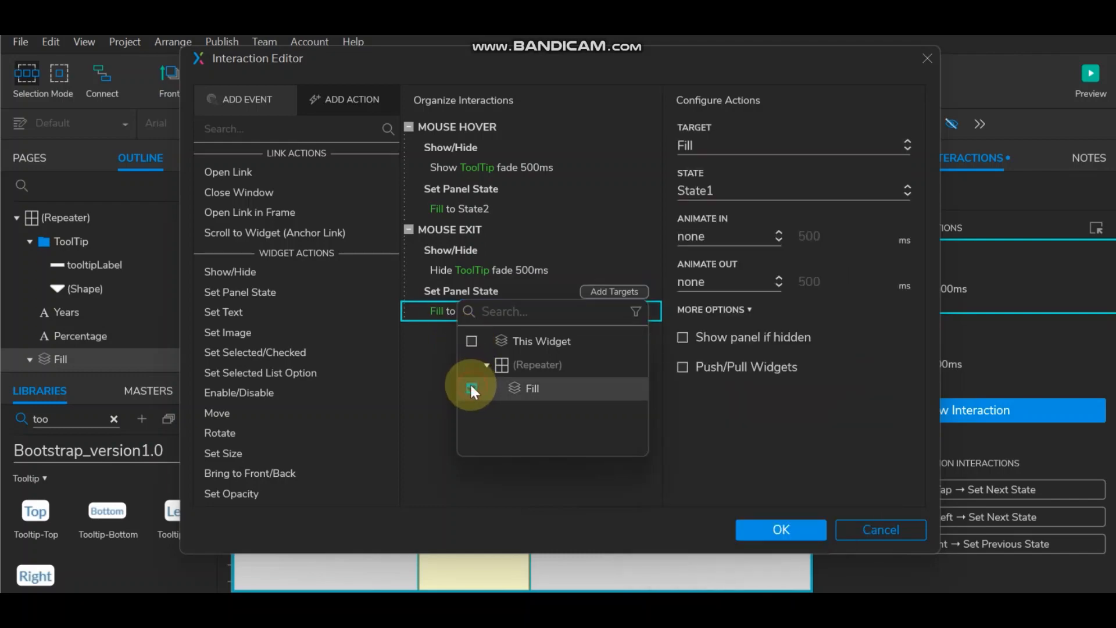
pyautogui.click(803, 192)
pyautogui.click(798, 183)
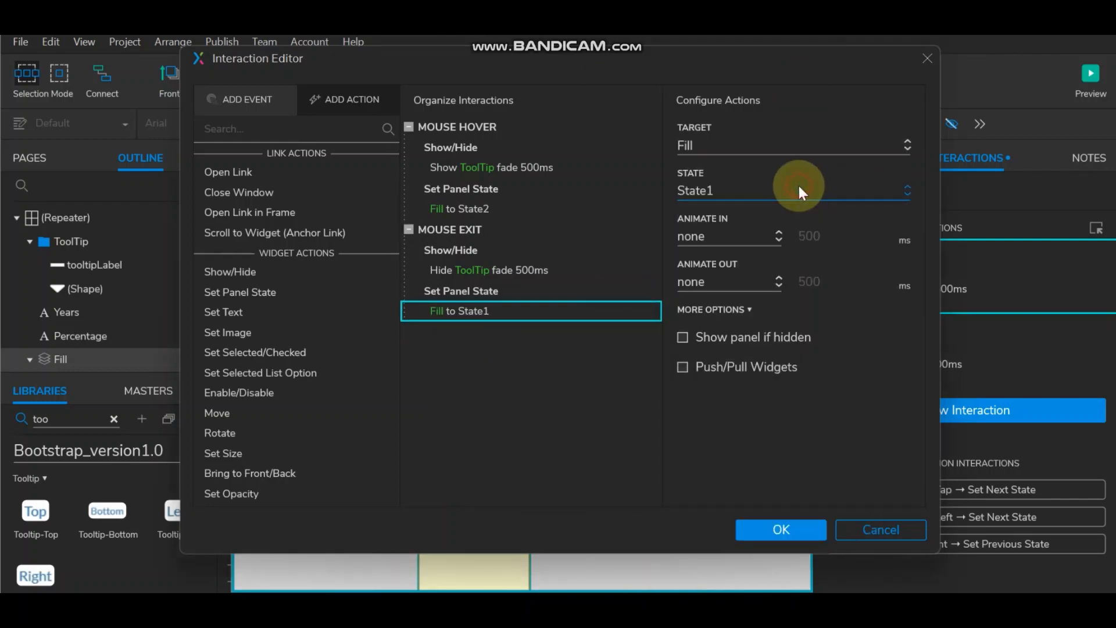
# - Save the Fill panel's Mouse Hover and Mouse Exit interactions and check the bar chart in the preview
pyautogui.click(784, 529)
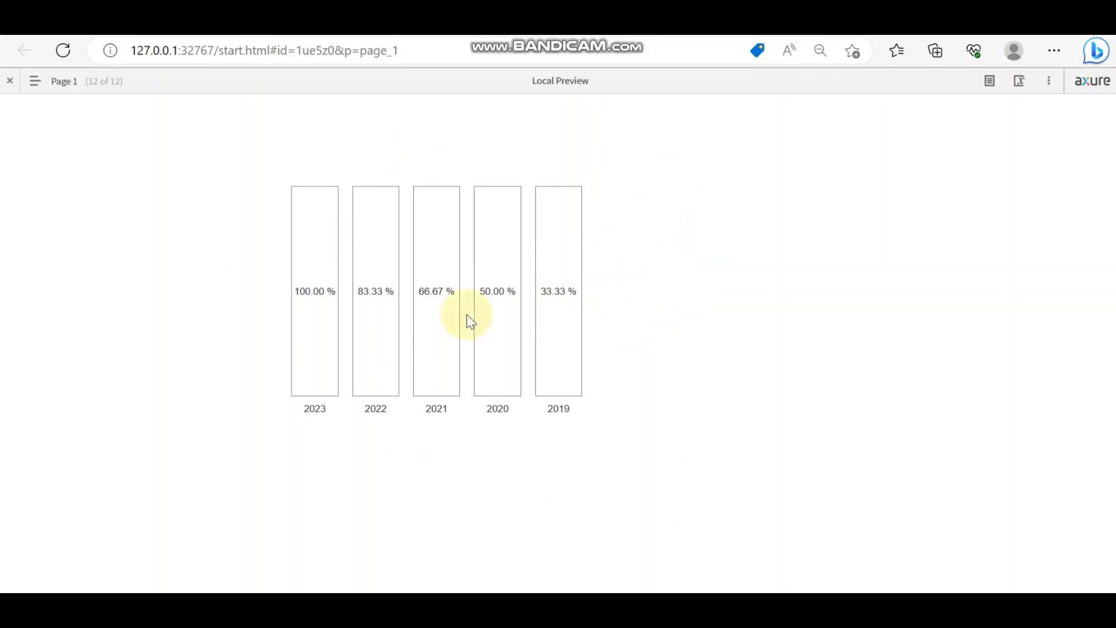
pyautogui.hotkey('alt', 'Tab')
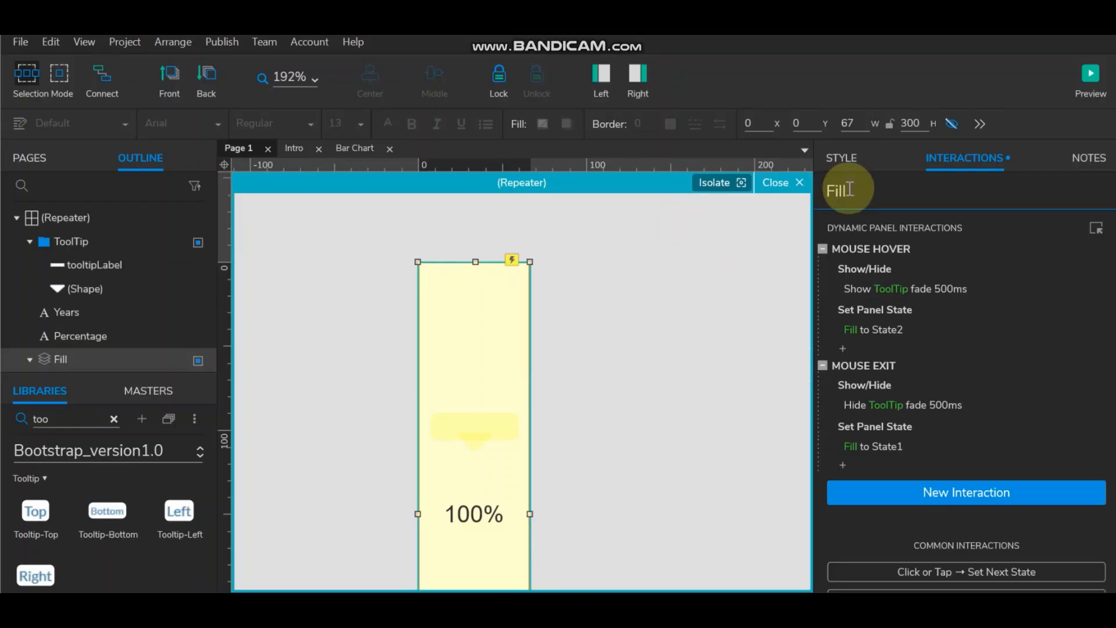
# - Set the target of the Show action in the repeater's Show case under Item Loaded to the Fill panel
pyautogui.click(635, 291)
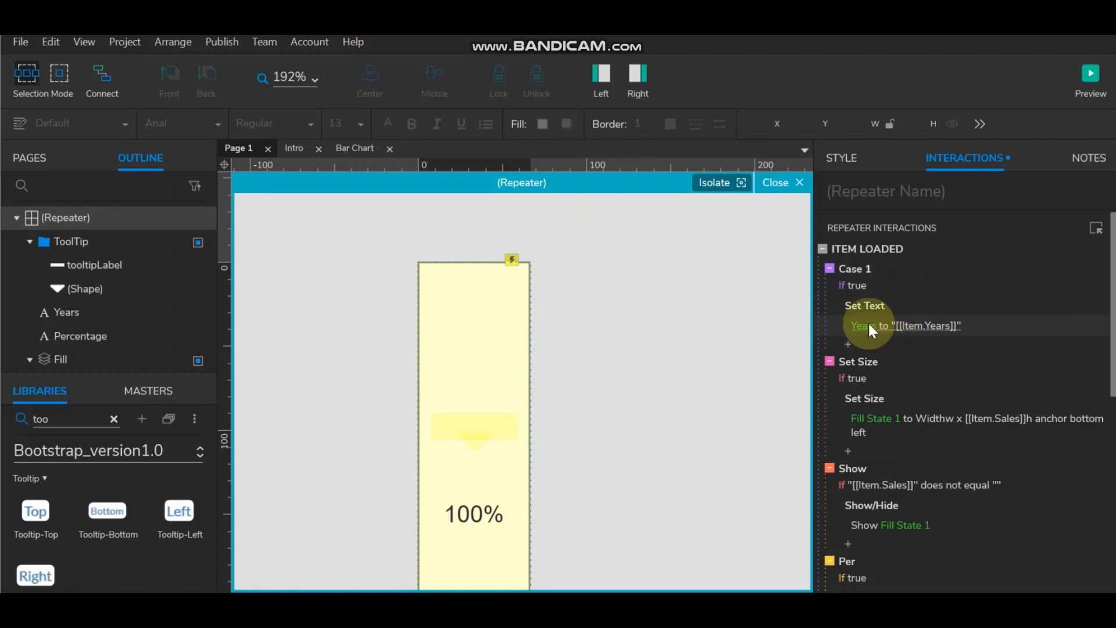
pyautogui.scroll(-3, 898, 388)
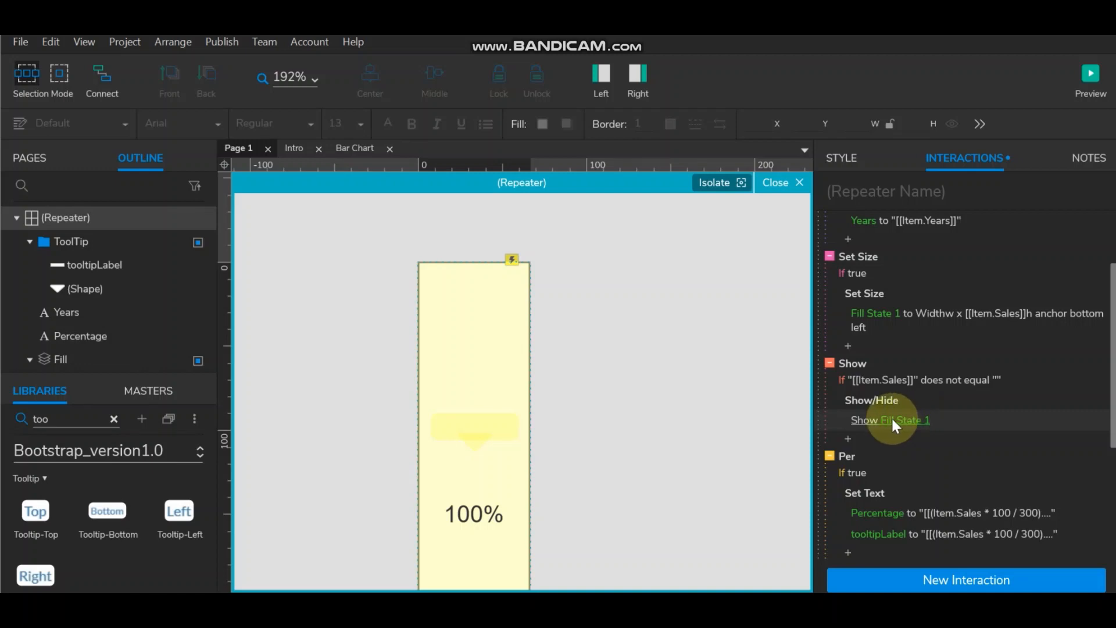
pyautogui.click(891, 417)
pyautogui.click(889, 411)
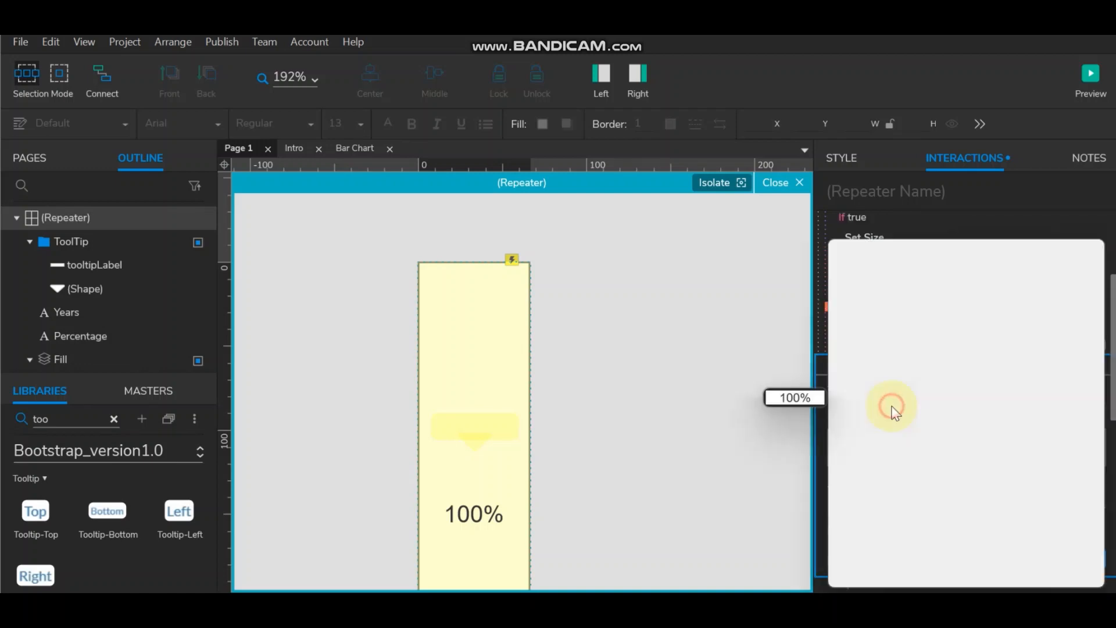
pyautogui.click(888, 420)
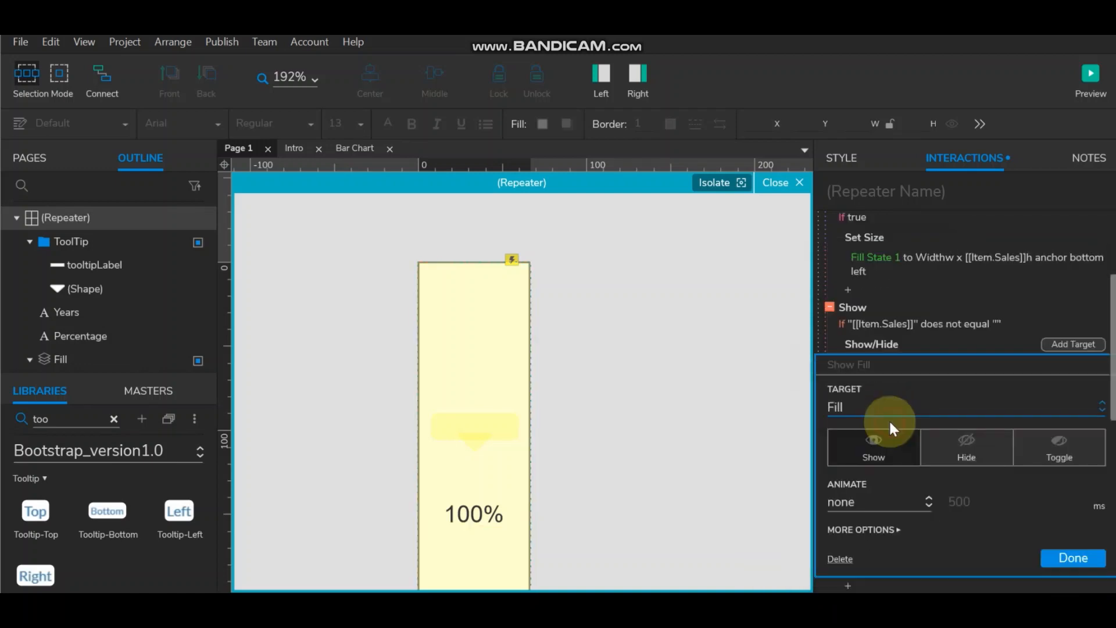
pyautogui.click(1055, 557)
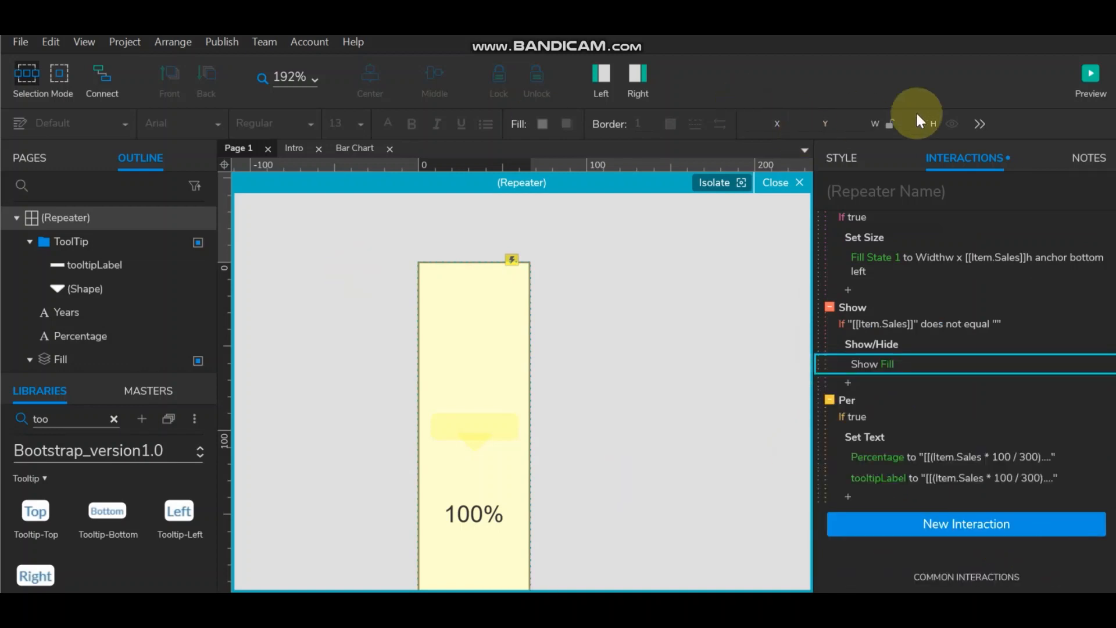
# - Preview the page and test the fill state change and percentage tooltip on each bar from 2023 to 2019
pyautogui.click(1087, 81)
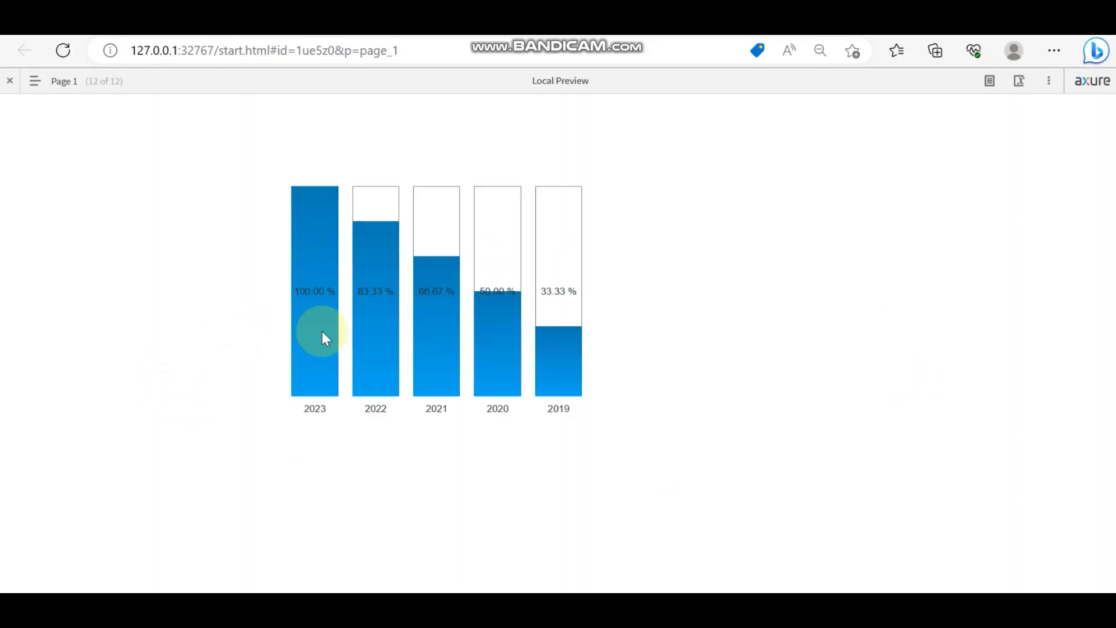
pyautogui.click(322, 331)
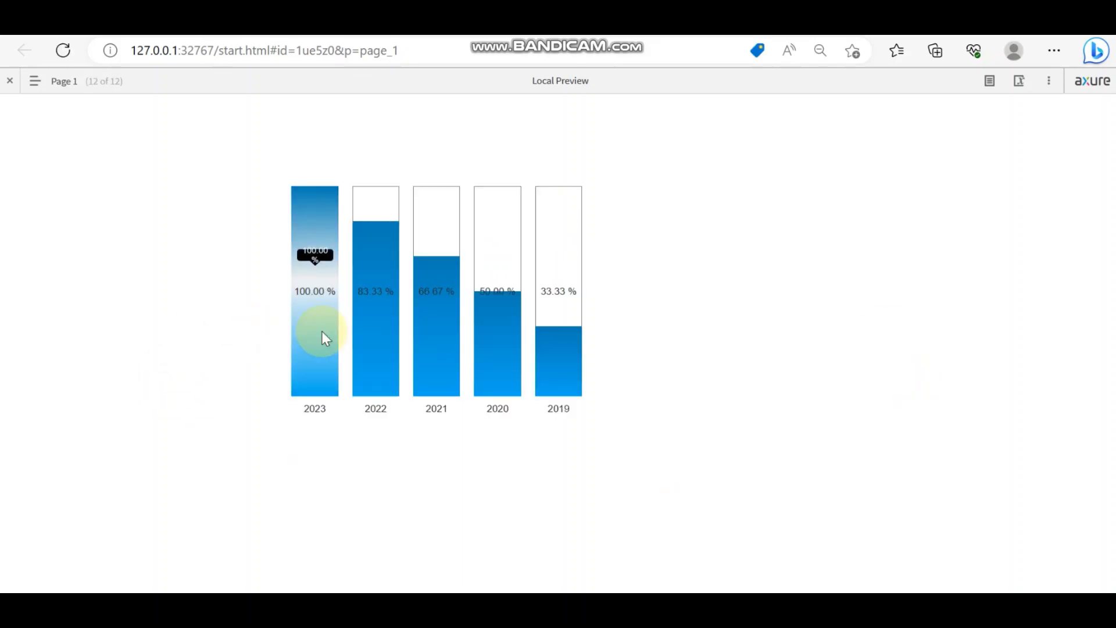
pyautogui.click(373, 334)
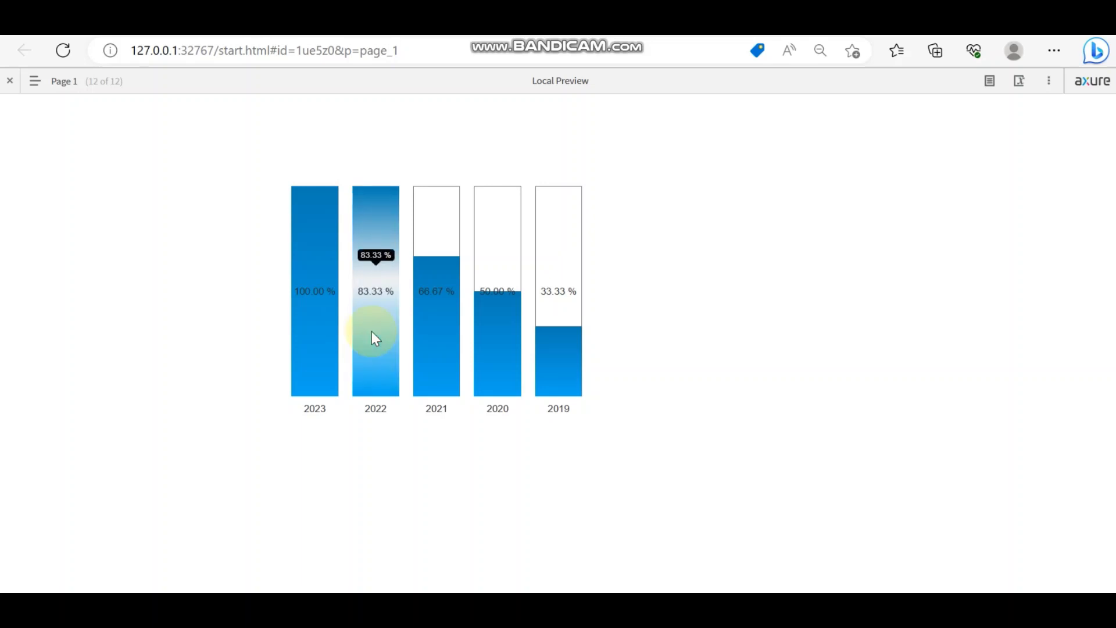
pyautogui.click(437, 330)
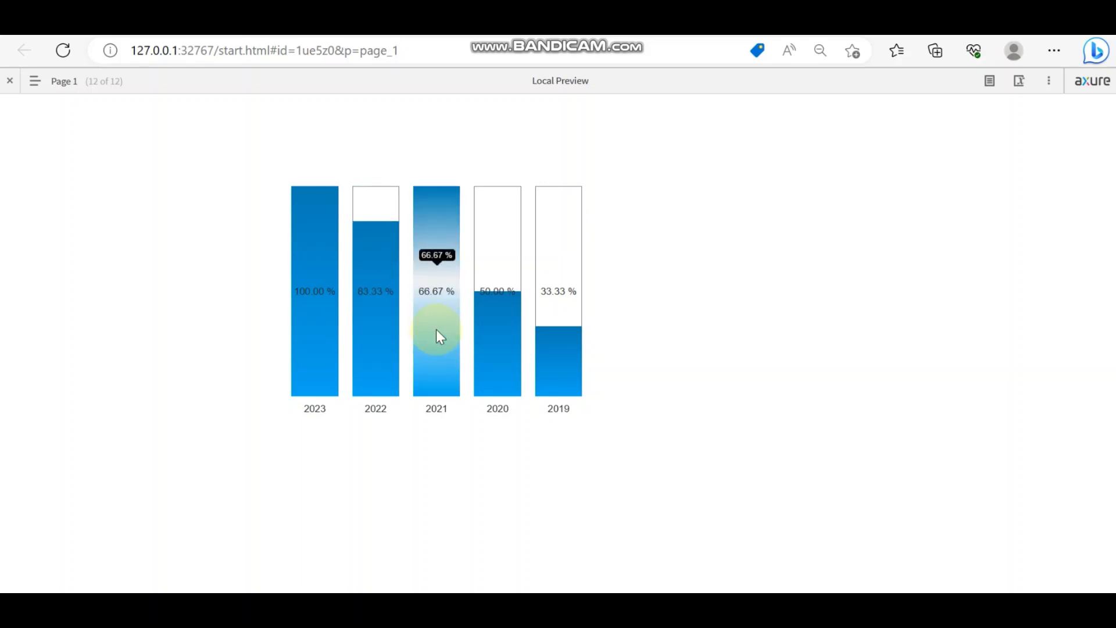
pyautogui.click(499, 330)
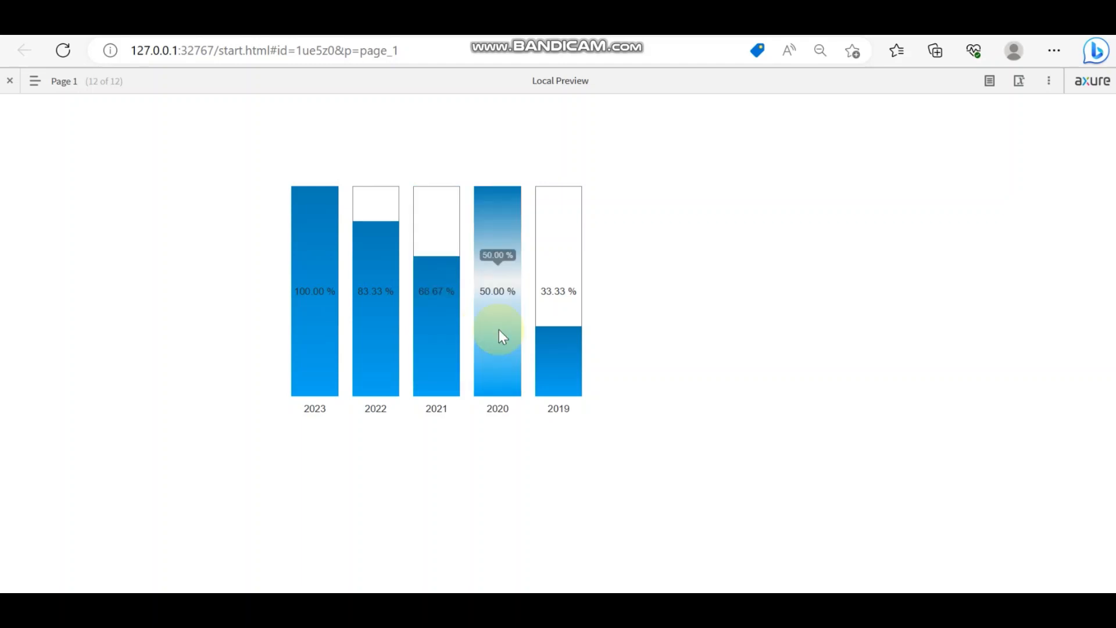
pyautogui.click(557, 337)
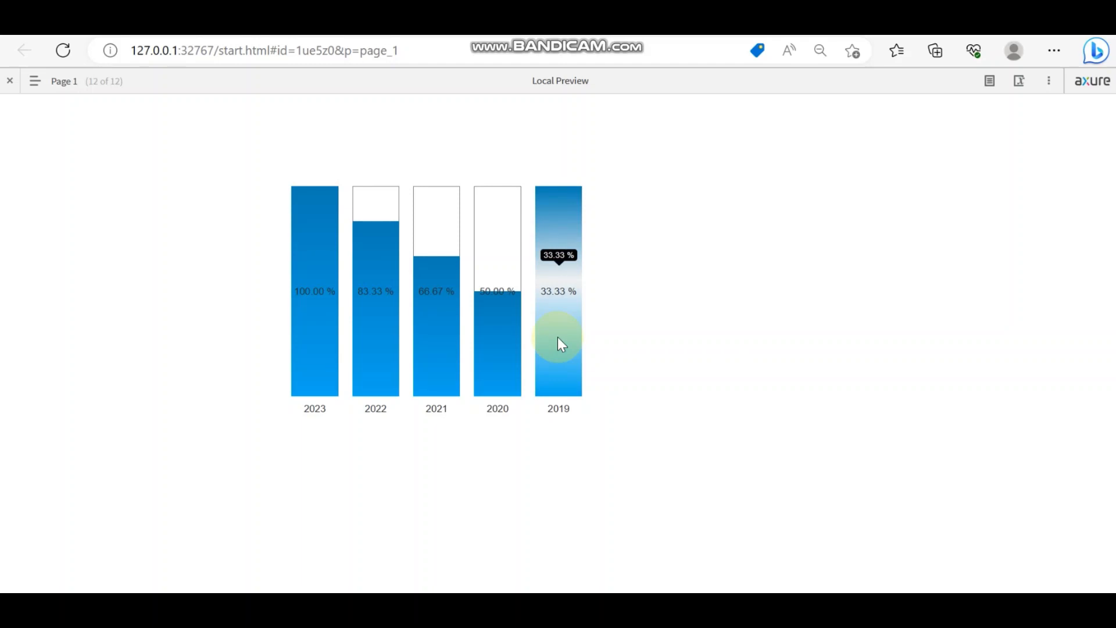
pyautogui.click(500, 337)
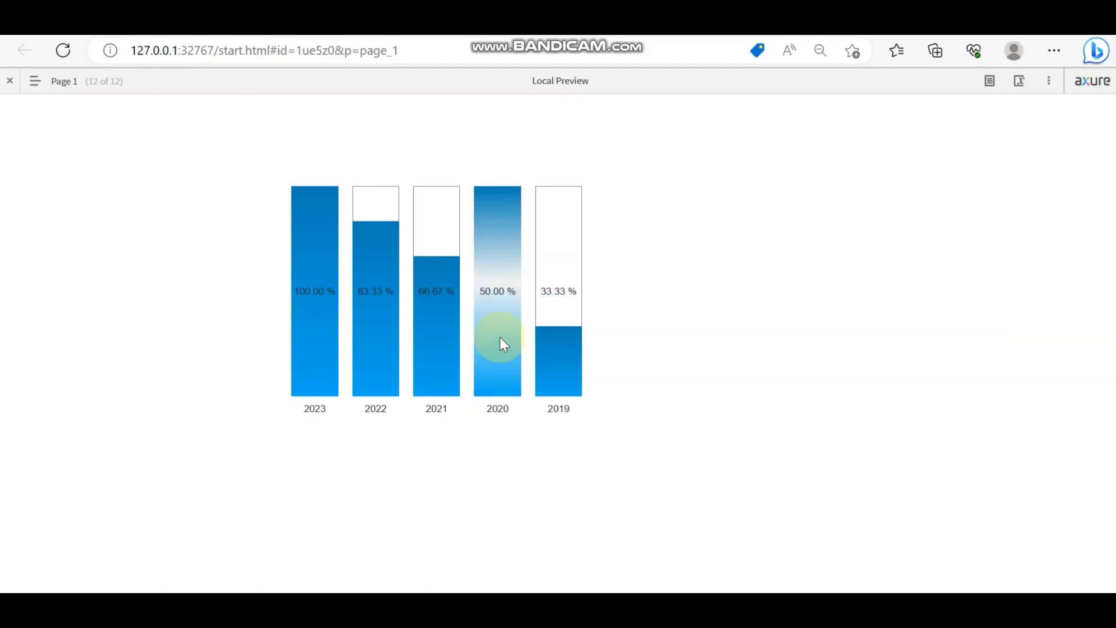
pyautogui.click(434, 334)
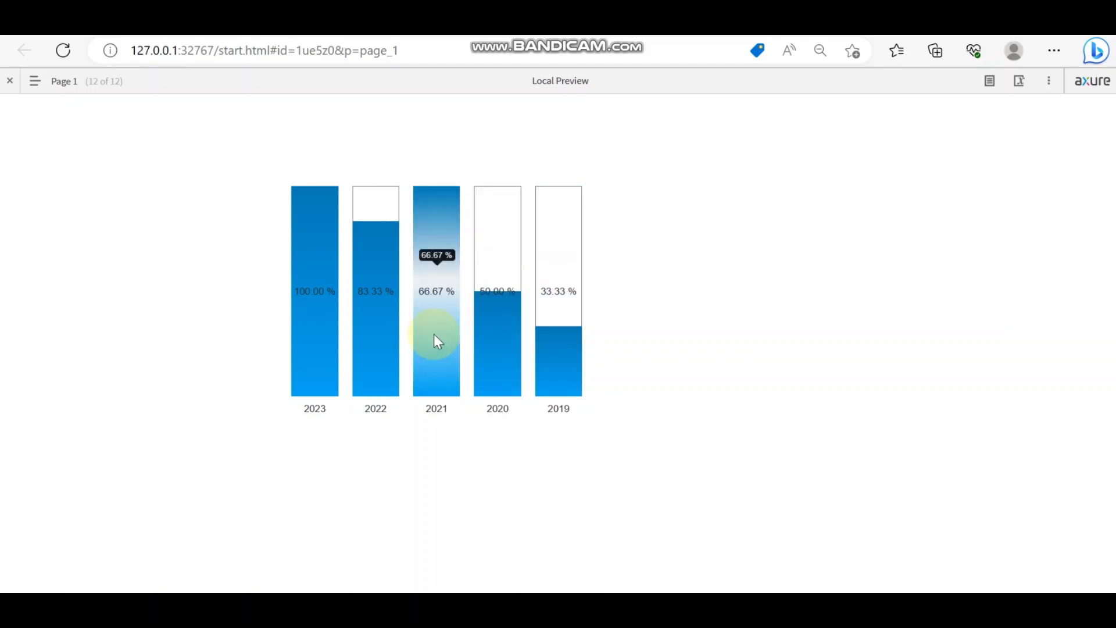
pyautogui.click(376, 327)
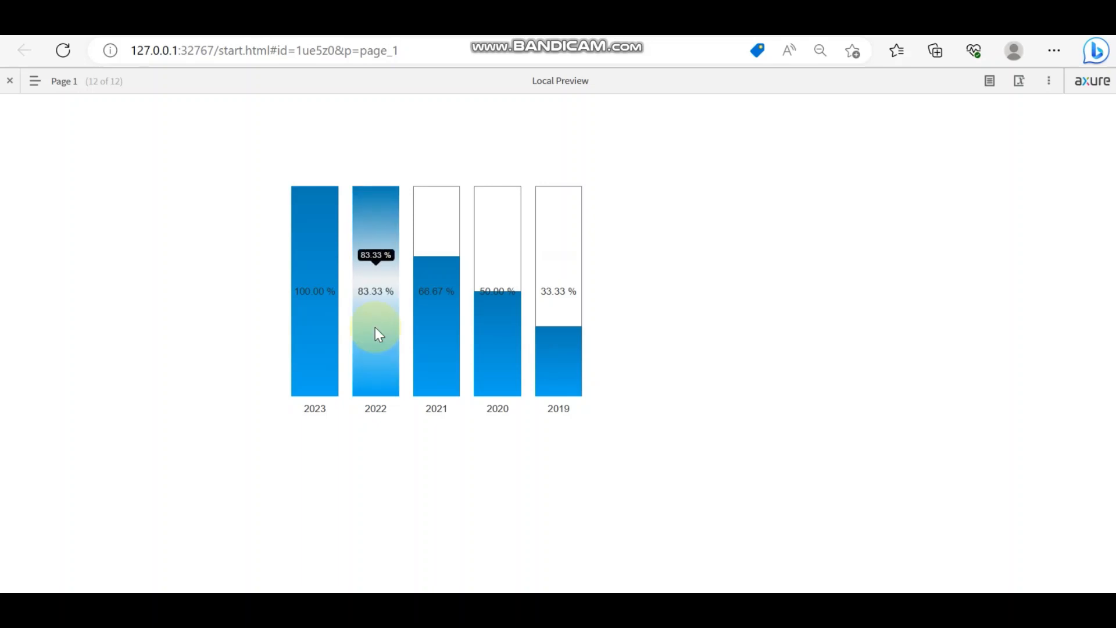
pyautogui.click(323, 326)
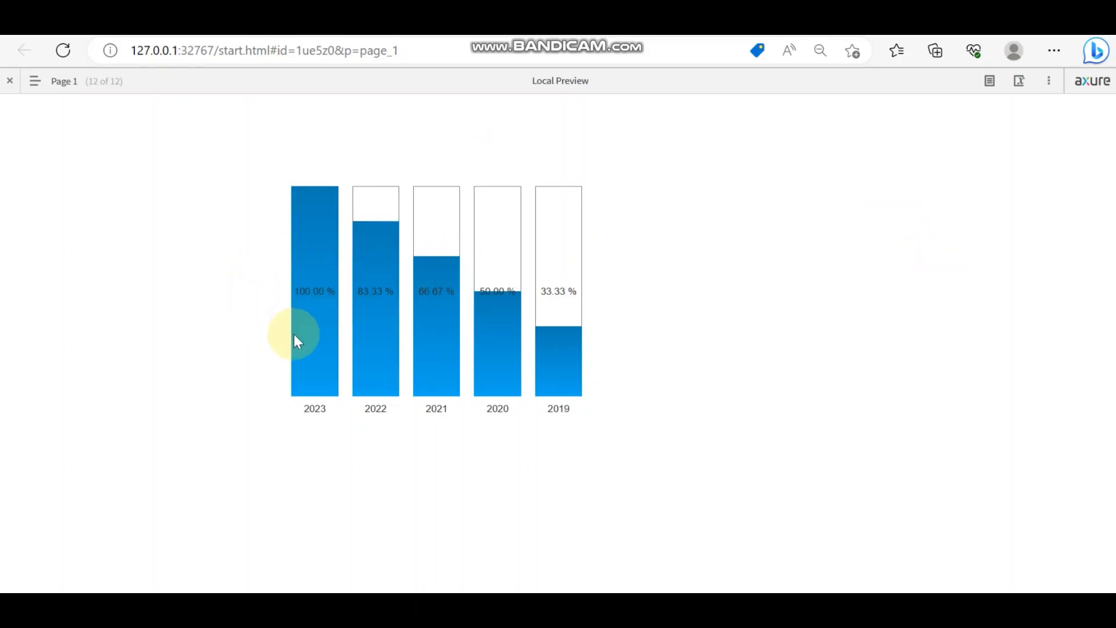
pyautogui.click(328, 331)
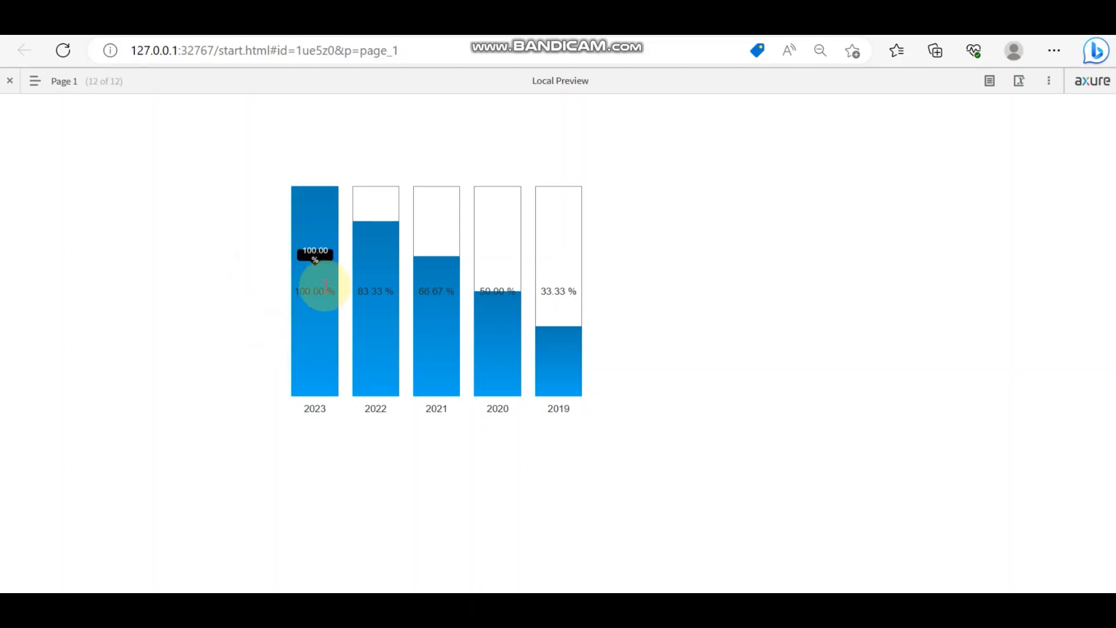
pyautogui.click(316, 330)
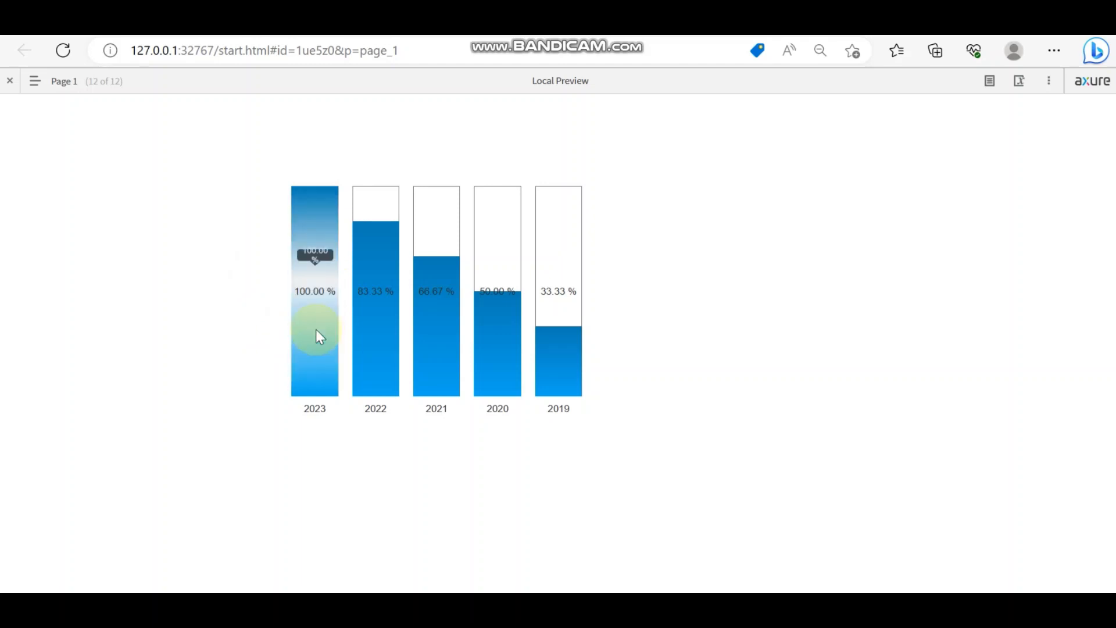
# - Switch to Axure RP and edit the Per case's tooltipLabel text expression so the percentage has no decimals
pyautogui.click(388, 326)
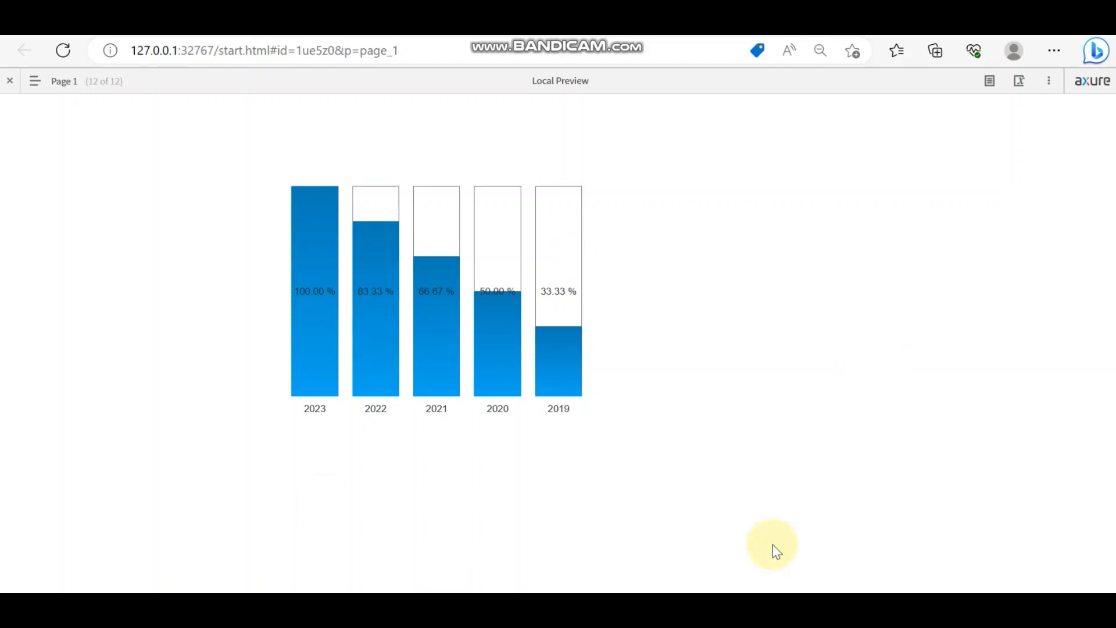
pyautogui.click(588, 616)
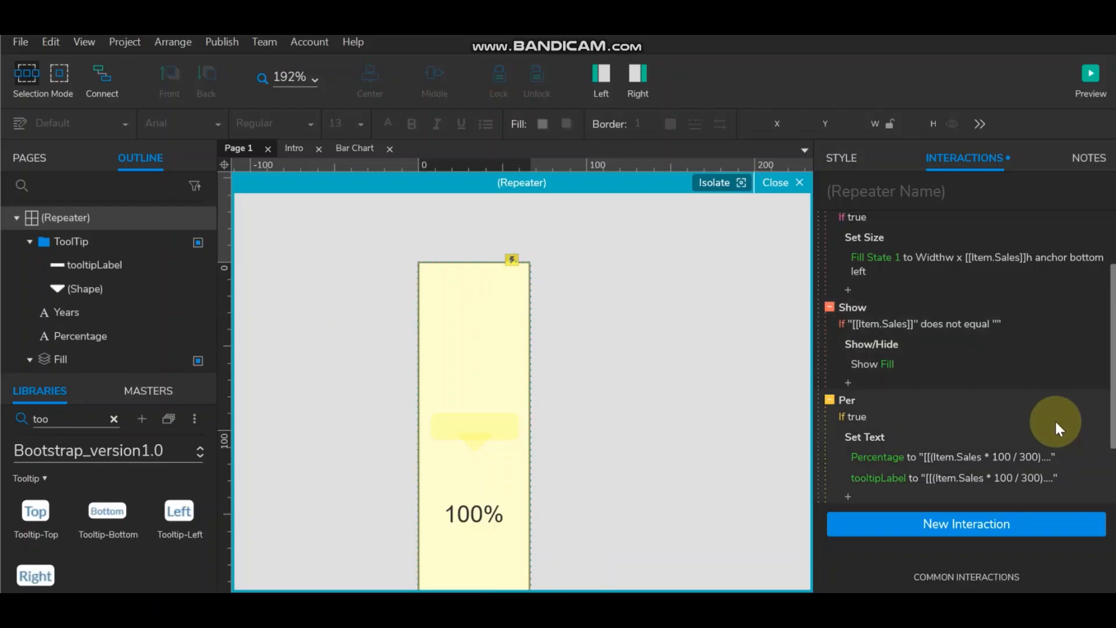
pyautogui.click(1021, 478)
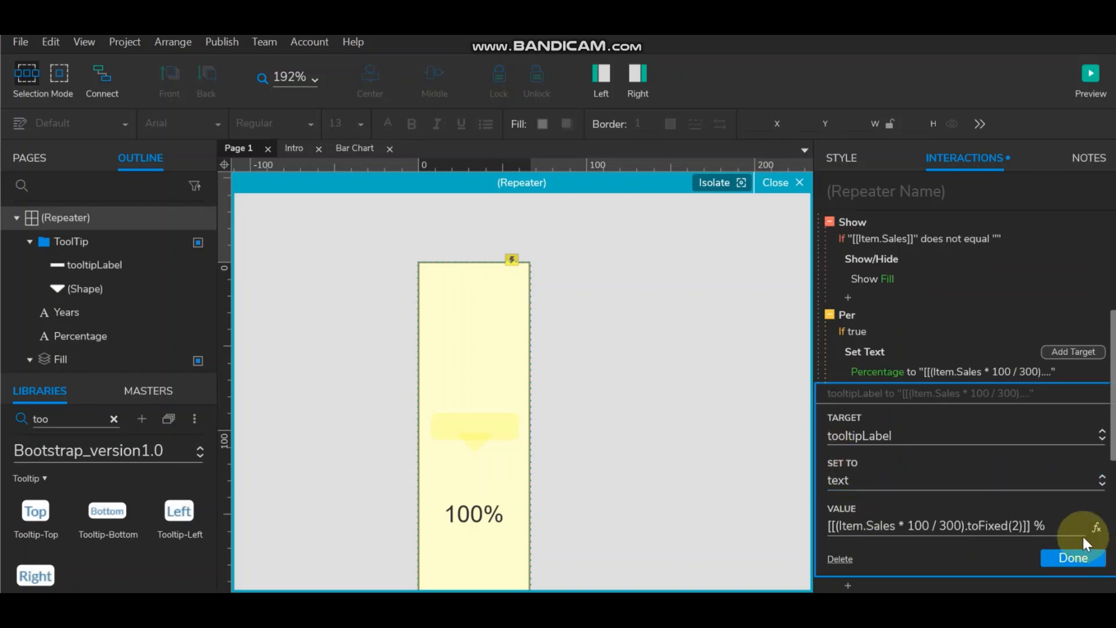
pyautogui.moveTo(1020, 527); pyautogui.dragTo(1016, 527)
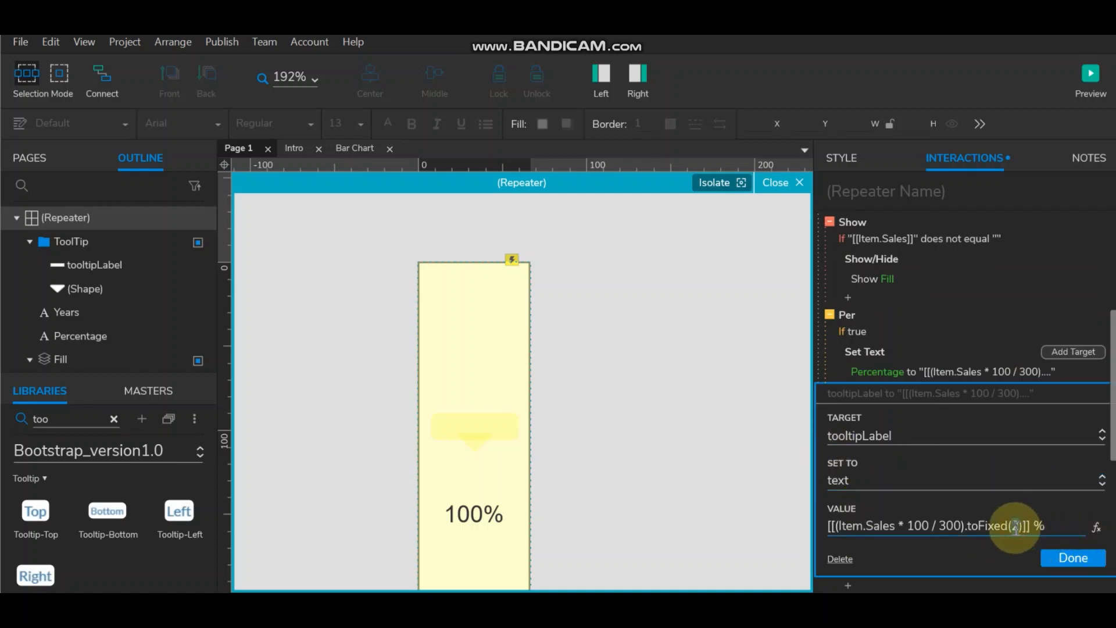
pyautogui.click(1072, 557)
# - Preview the page in the browser and check the tooltip on each bar from 2023 to 2019
pyautogui.click(1090, 76)
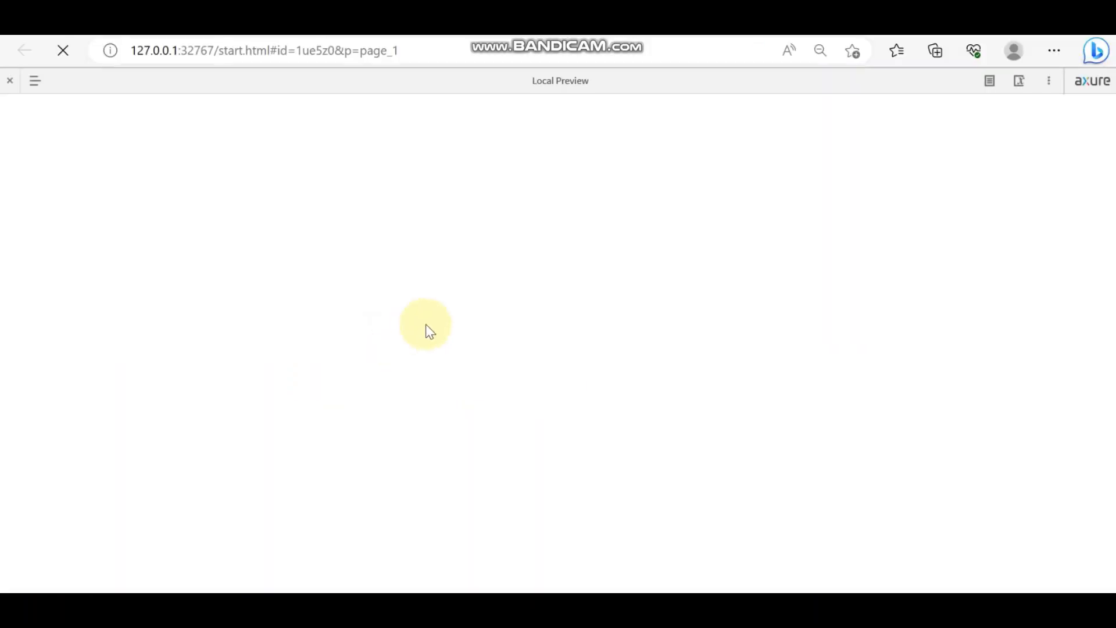
pyautogui.click(317, 316)
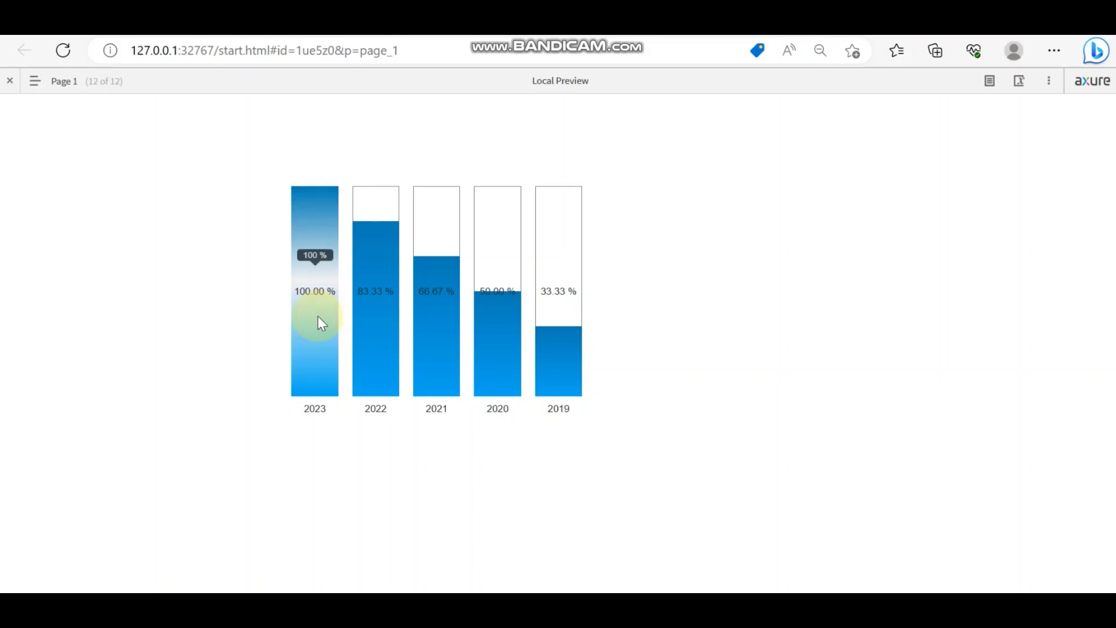
pyautogui.click(370, 319)
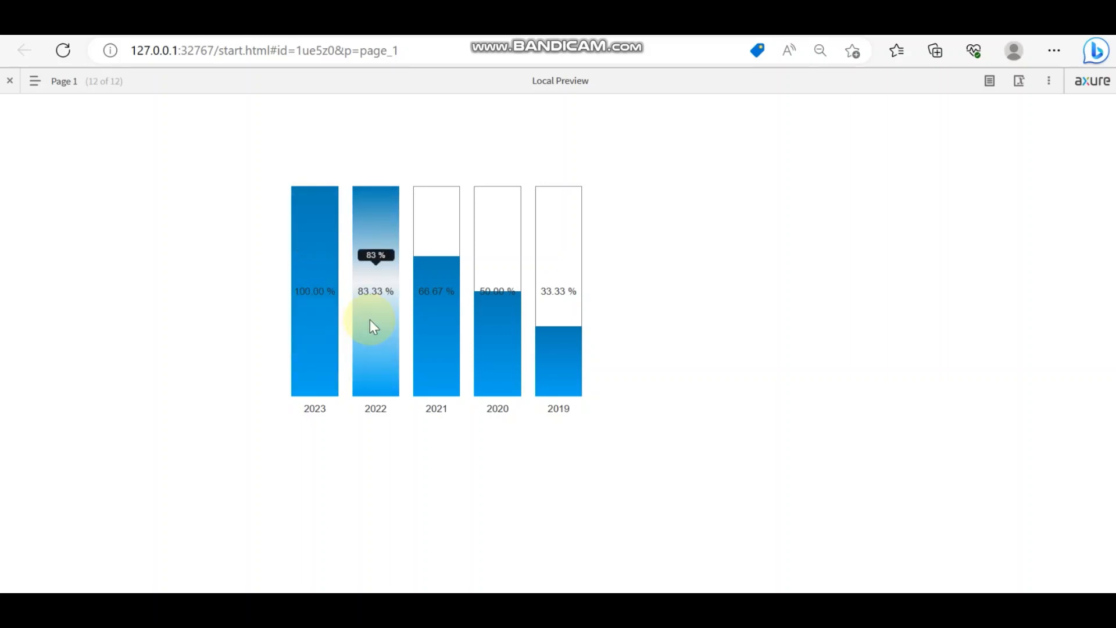
pyautogui.click(441, 321)
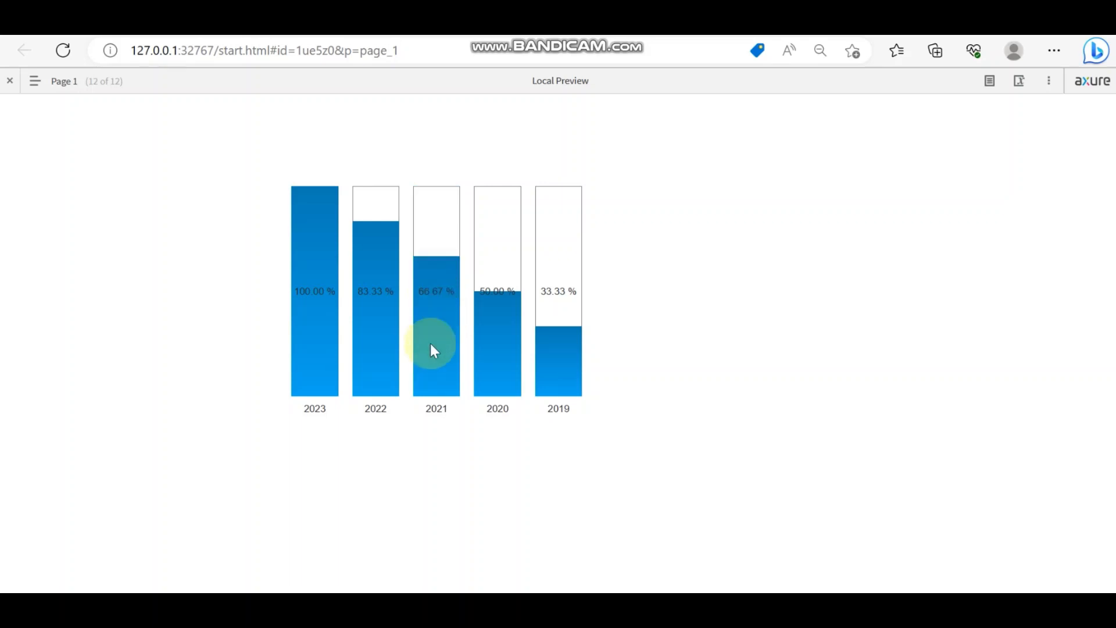
pyautogui.click(430, 343)
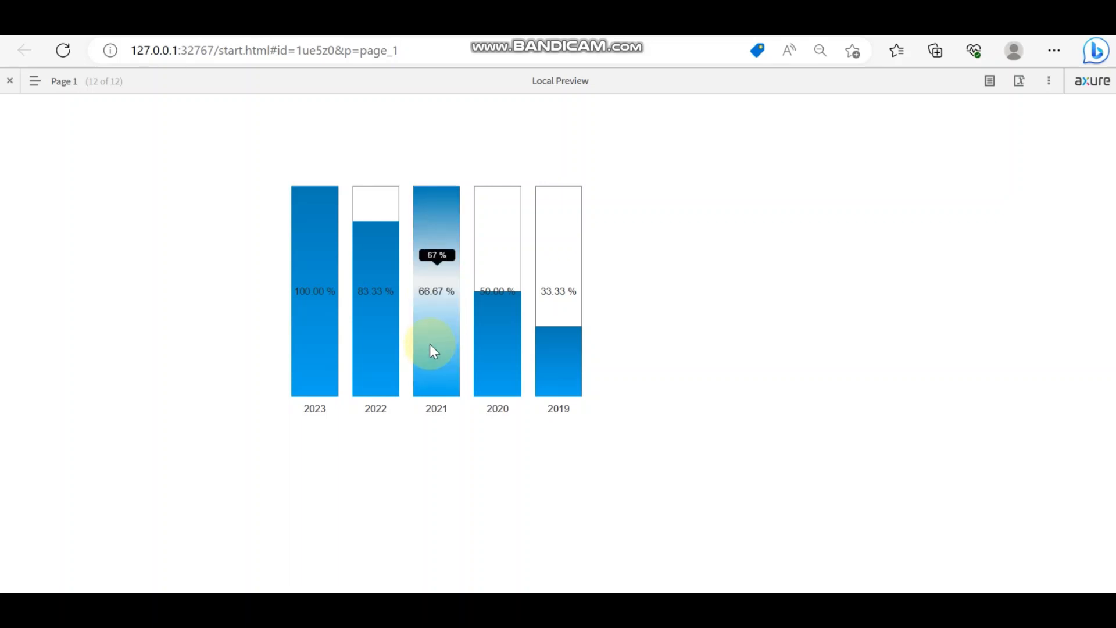
pyautogui.click(497, 337)
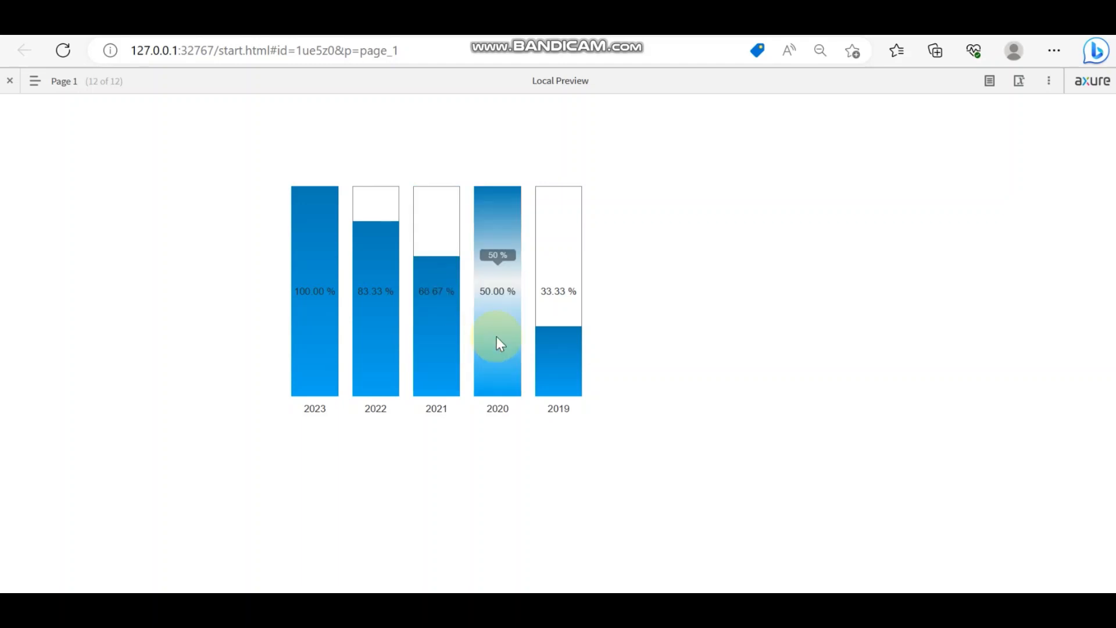
pyautogui.click(561, 337)
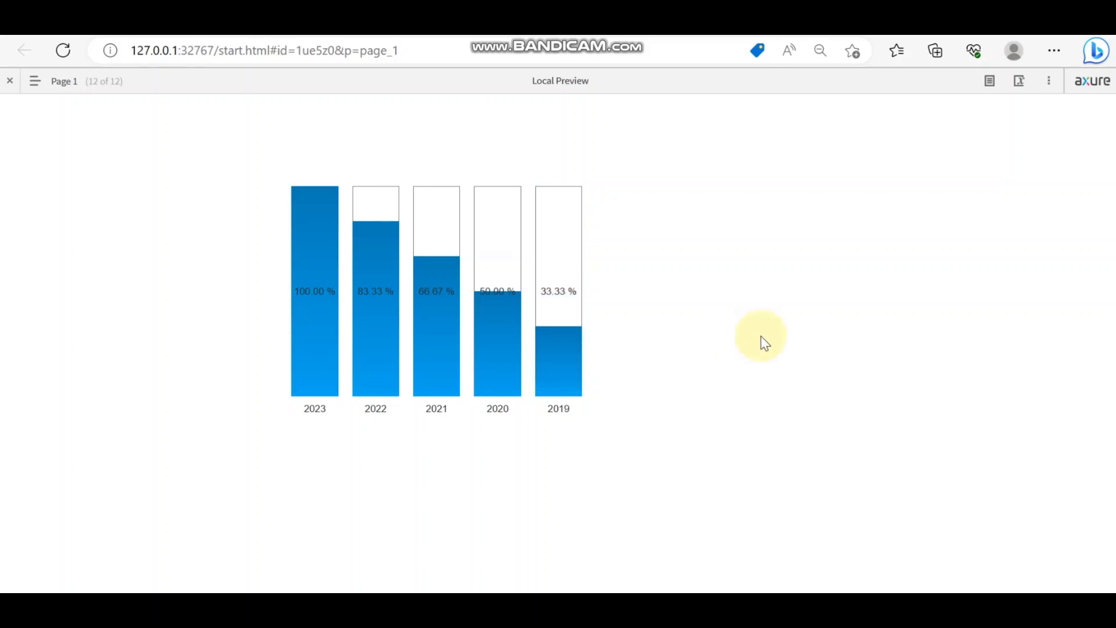
# - Switch back to Axure RP and close the repeater's item editing to return to the page
pyautogui.hotkey('alt', 'Tab')
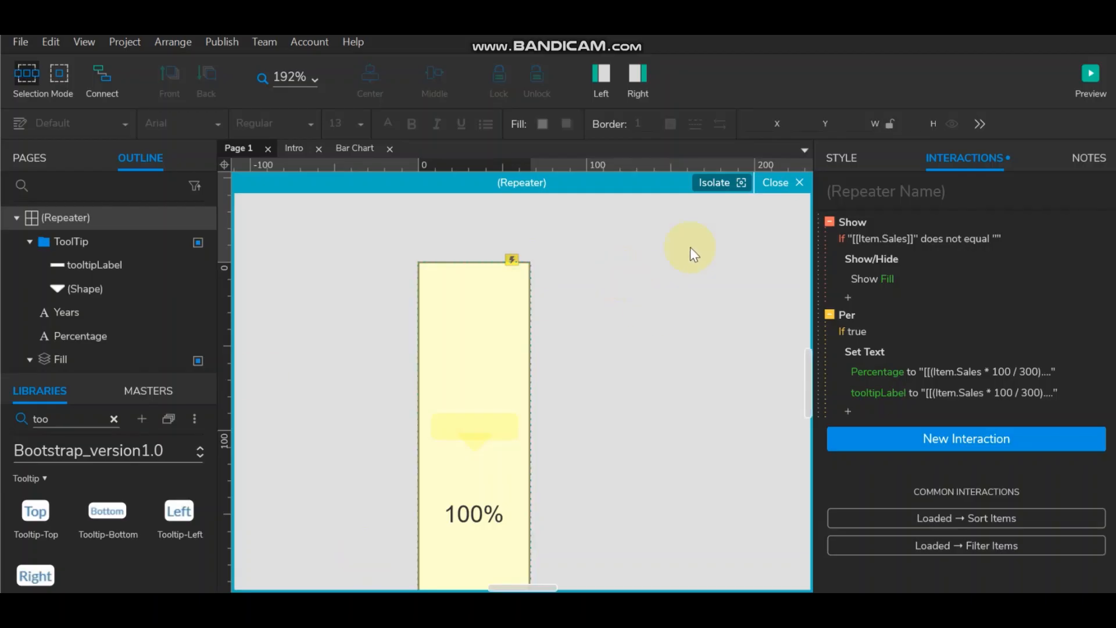
pyautogui.click(796, 182)
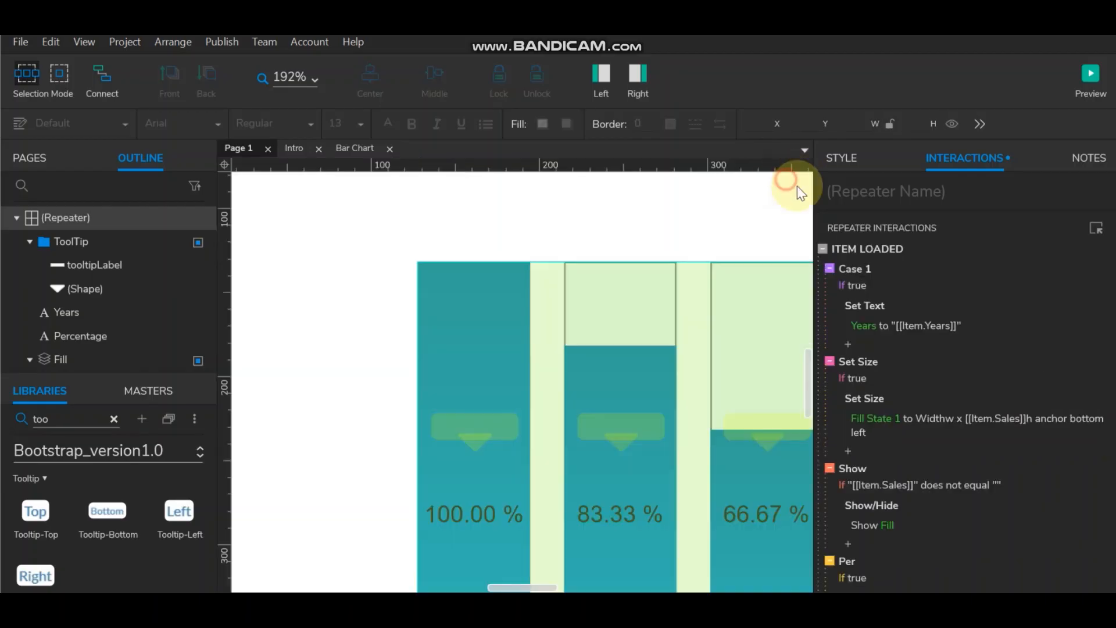
pyautogui.scroll(-4, 615, 337)
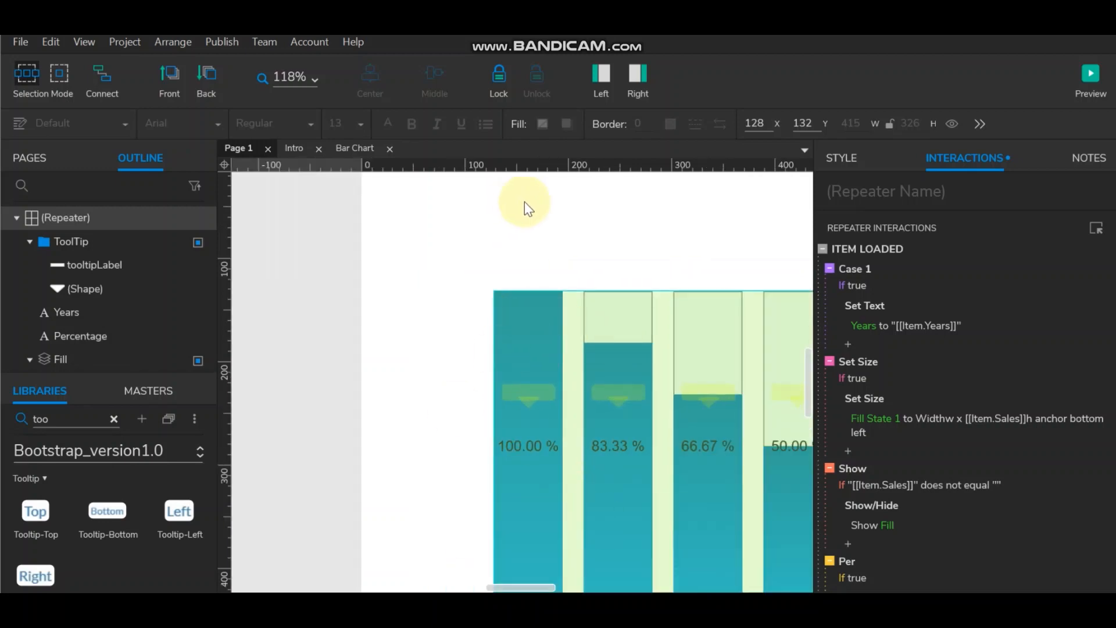
pyautogui.moveTo(571, 232); pyautogui.dragTo(435, 199)
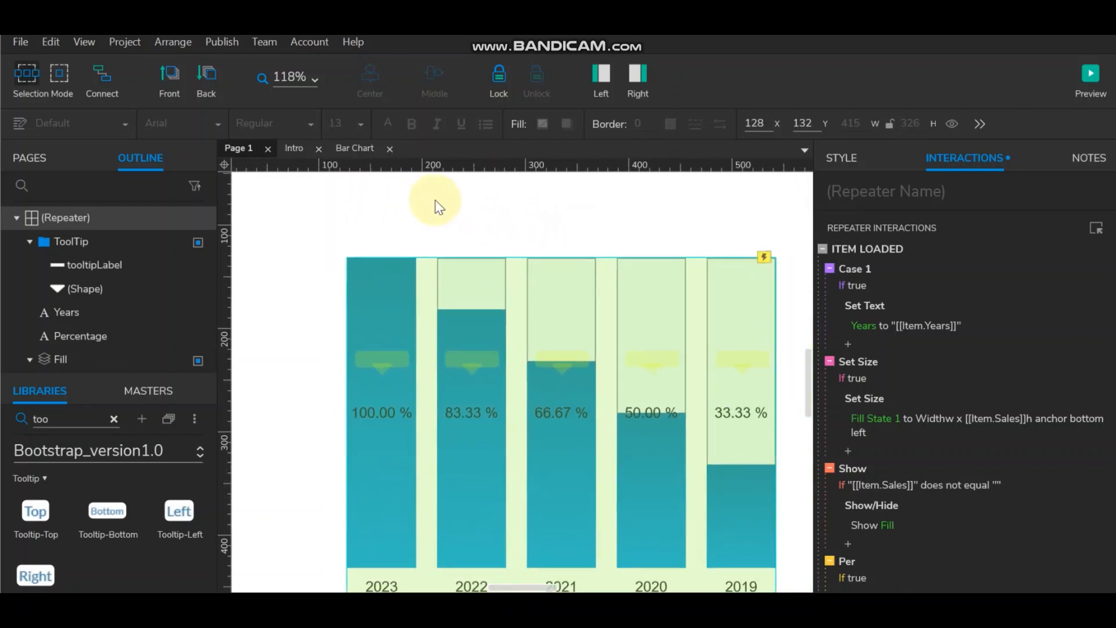
pyautogui.click(856, 160)
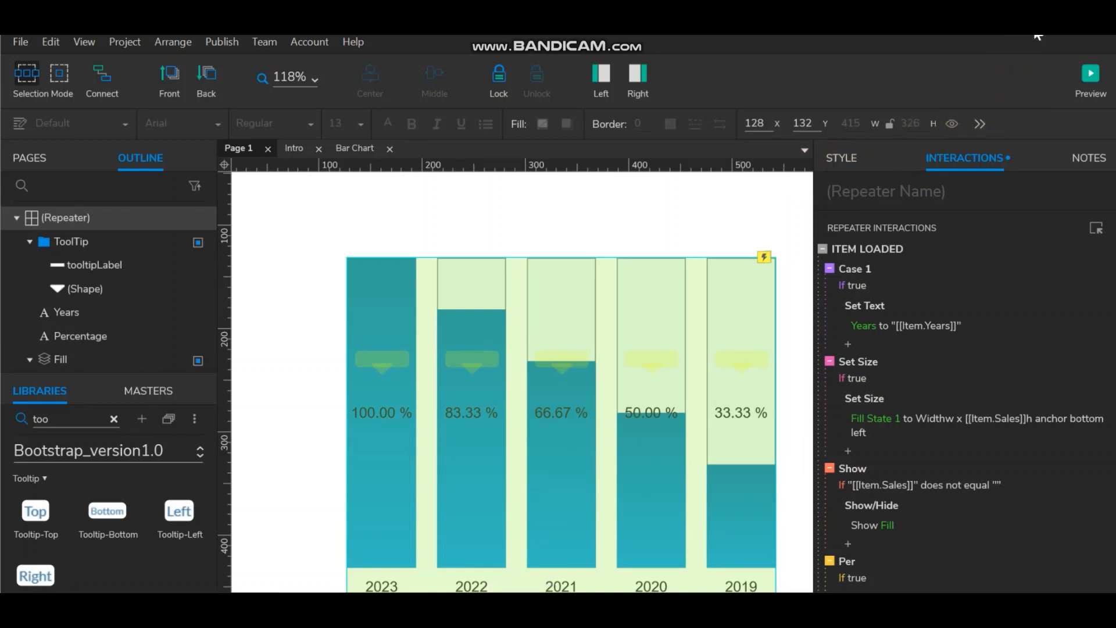
pyautogui.click(451, 414)
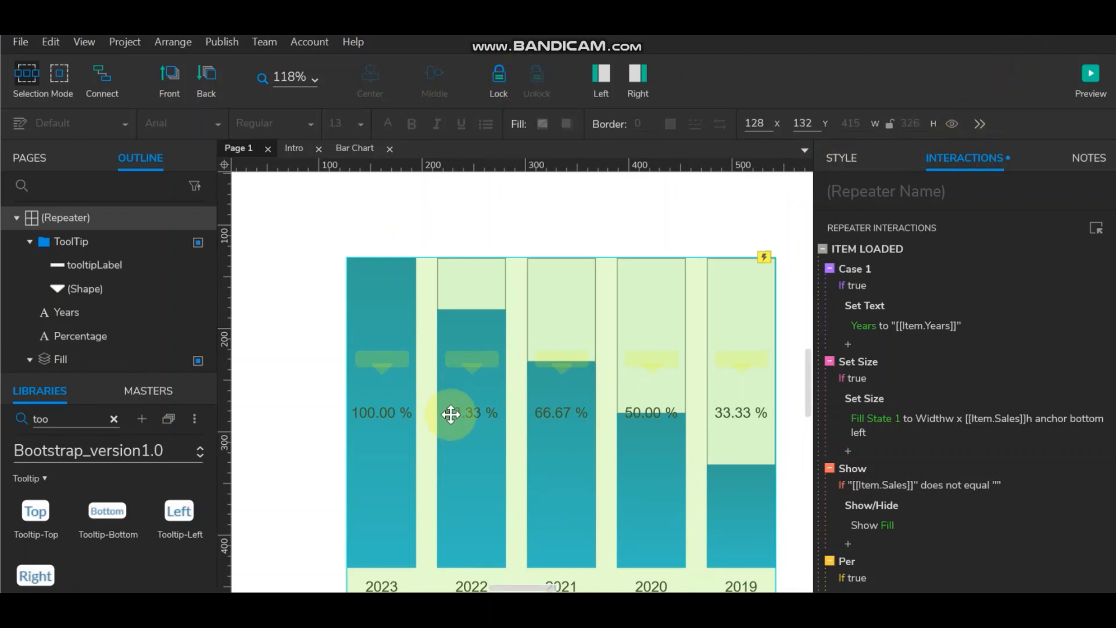
pyautogui.scroll(-2, 451, 414)
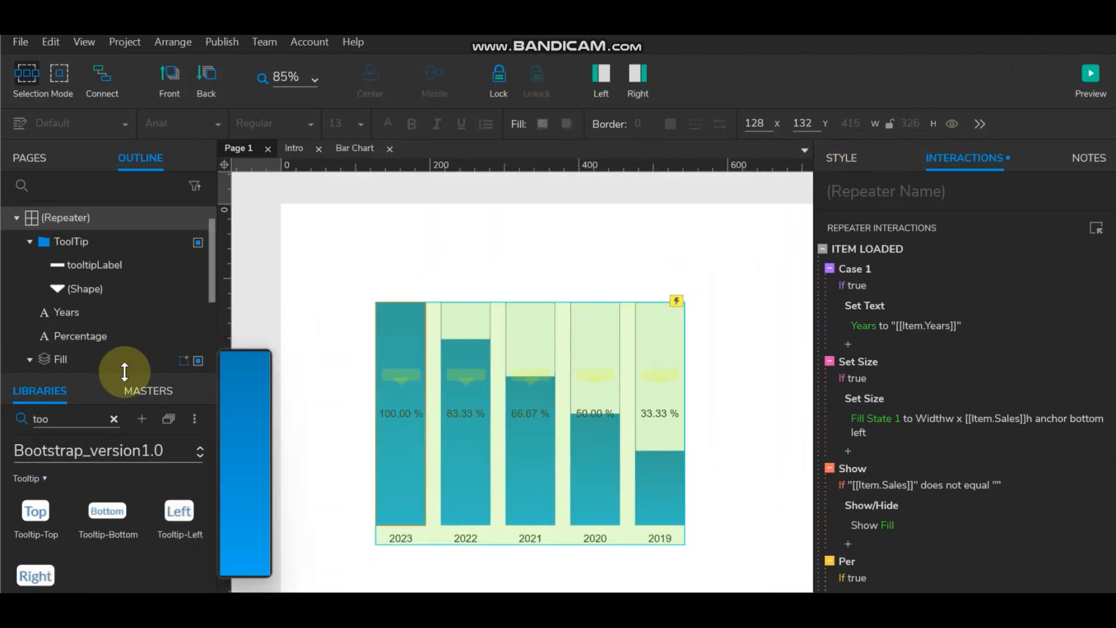
# - Enlarge the widget library area, clear its search and switch to the Default library
pyautogui.moveTo(123, 371); pyautogui.dragTo(145, 180)
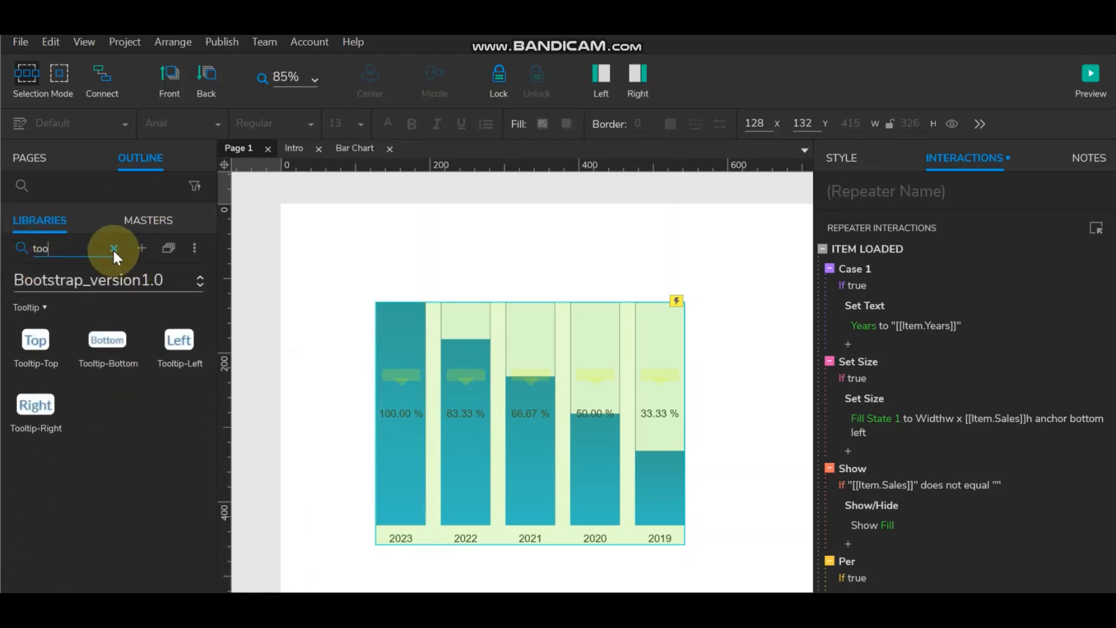
pyautogui.click(112, 248)
pyautogui.click(125, 278)
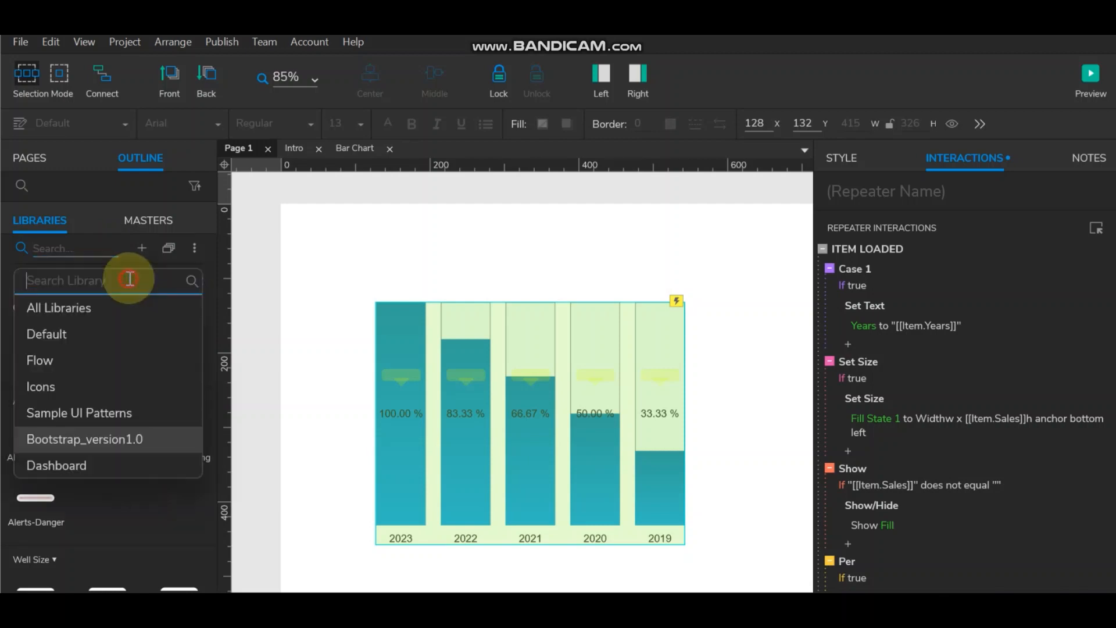
pyautogui.click(81, 333)
# - Add a vertical line along the bar chart's left edge at X 128, Y 108, extended to a height of 350
pyautogui.scroll(-2, 99, 489)
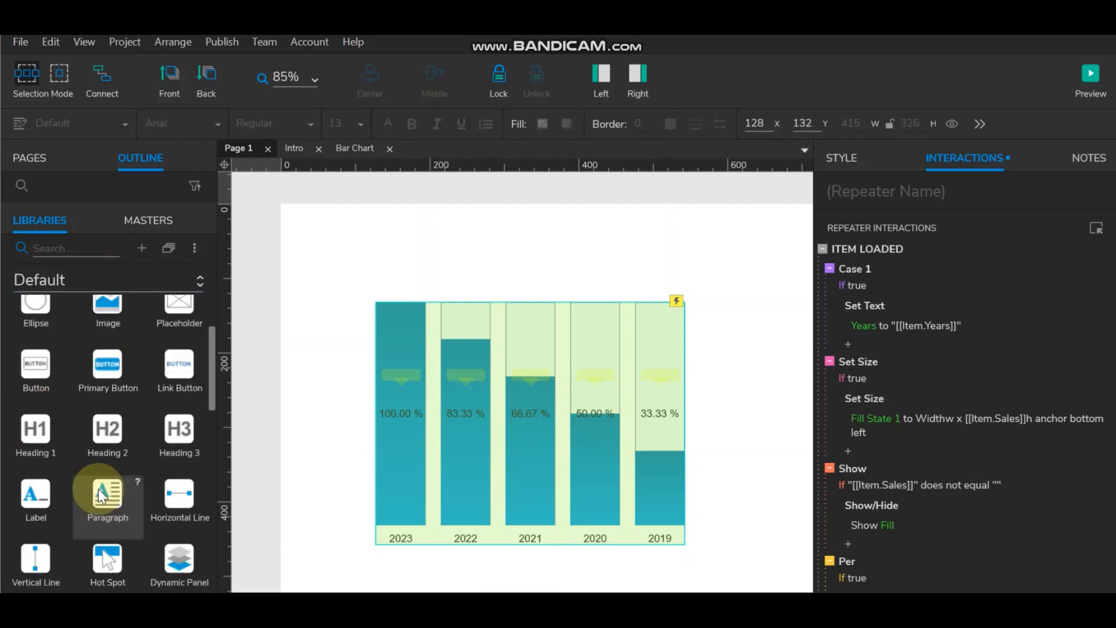
pyautogui.moveTo(35, 559); pyautogui.dragTo(372, 284)
pyautogui.scroll(-2, 81, 506)
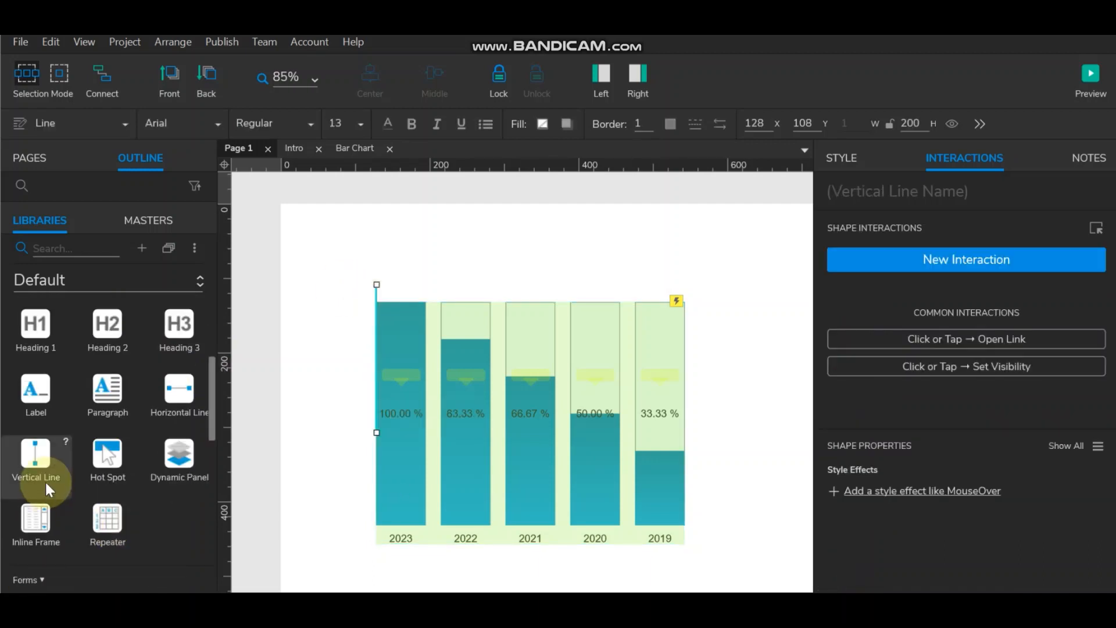
pyautogui.moveTo(377, 432); pyautogui.dragTo(374, 544)
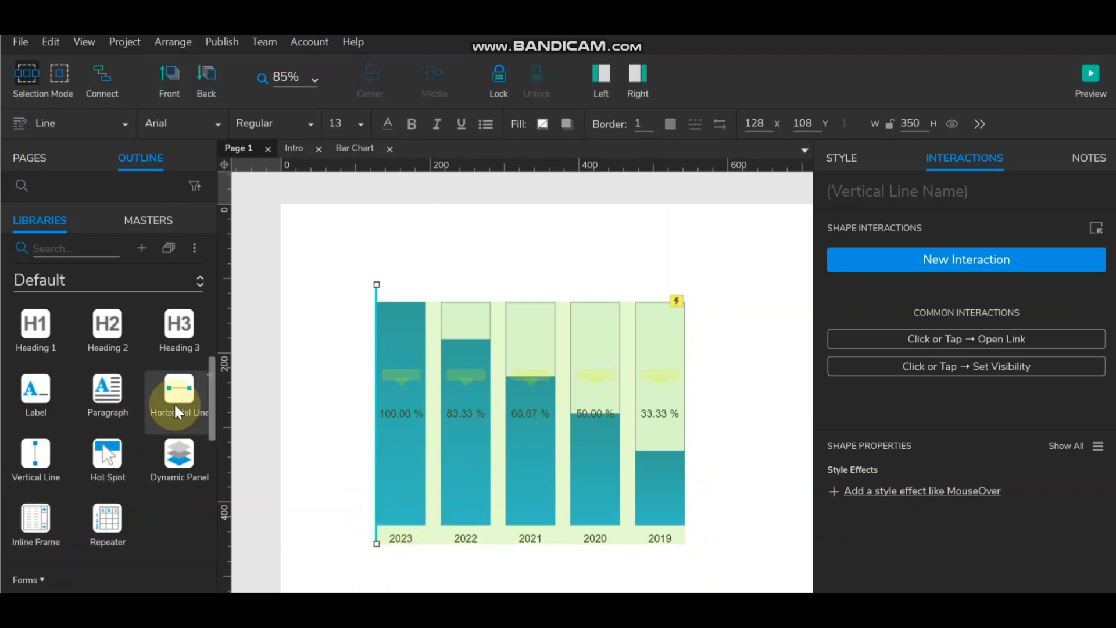
# - Add a horizontal line along the chart's bottom edge at X 128, Y 457, widened to 415
pyautogui.moveTo(174, 405); pyautogui.dragTo(377, 535)
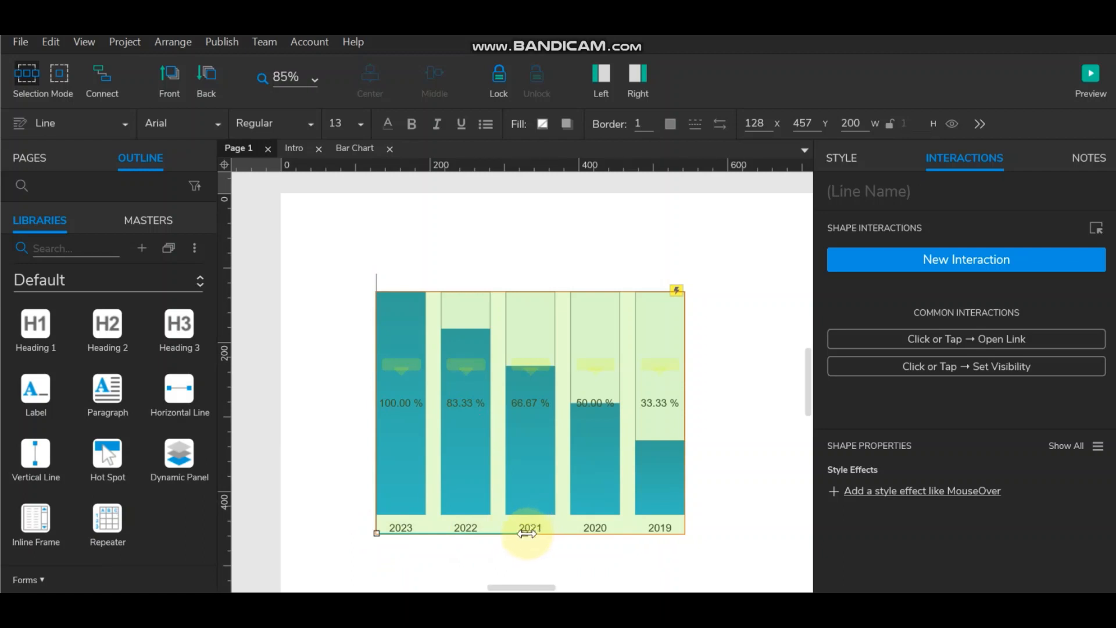
pyautogui.moveTo(526, 533); pyautogui.dragTo(684, 534)
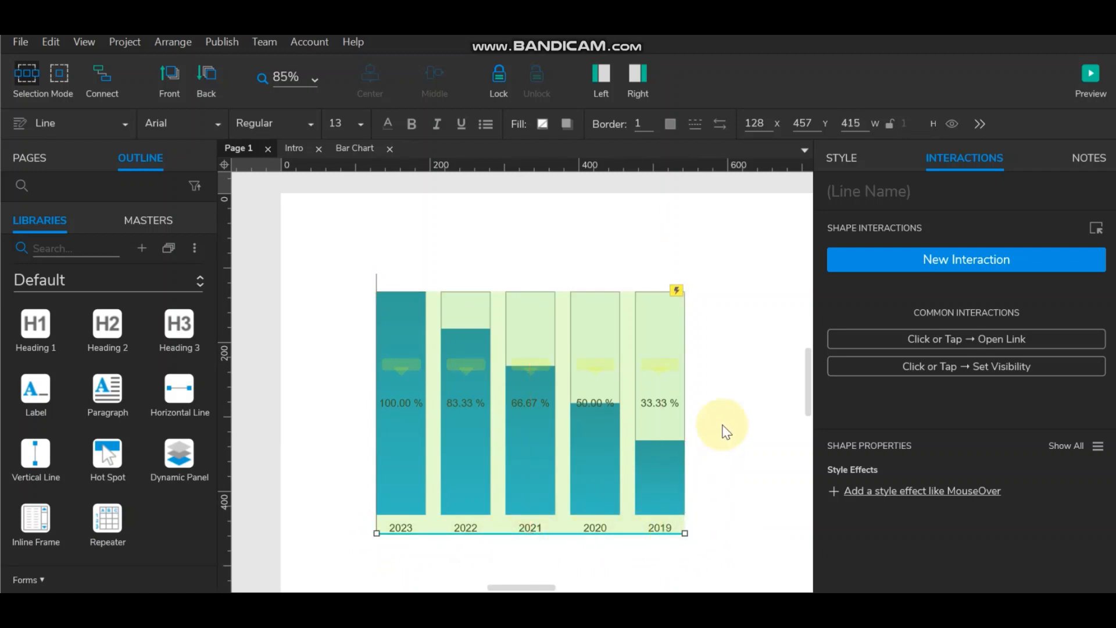
# - Nudge the repeater down and right to X 138, Y 152 so the bars sit inside the two axis lines
pyautogui.click(501, 422)
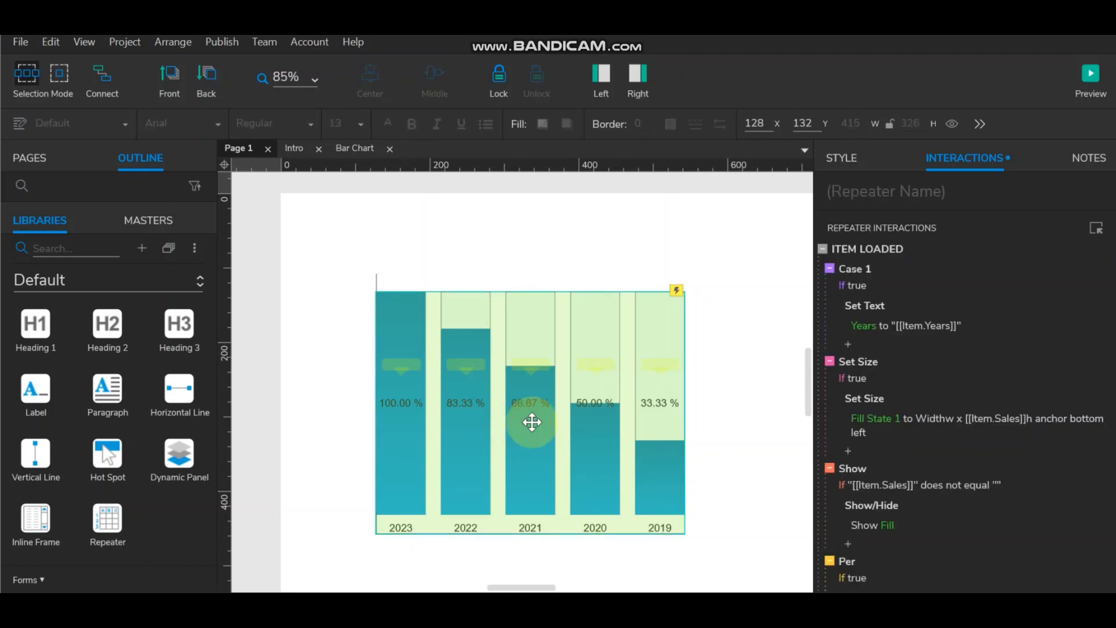
pyautogui.hotkey('shift', 'Down')
pyautogui.hotkey('shift', 'Down')
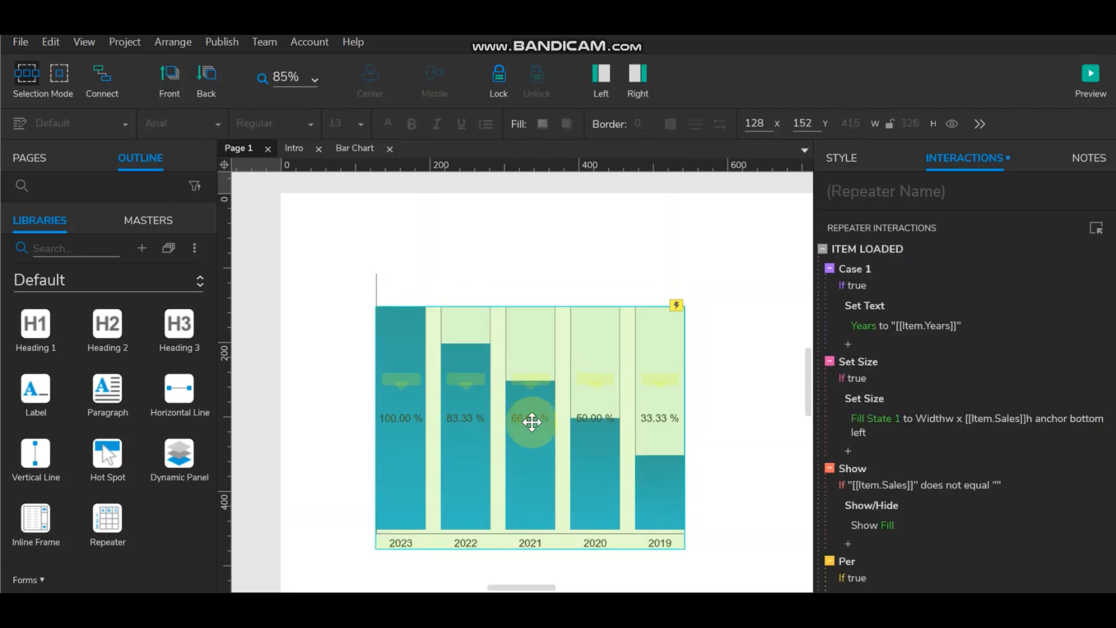
pyautogui.hotkey('shift', 'Right')
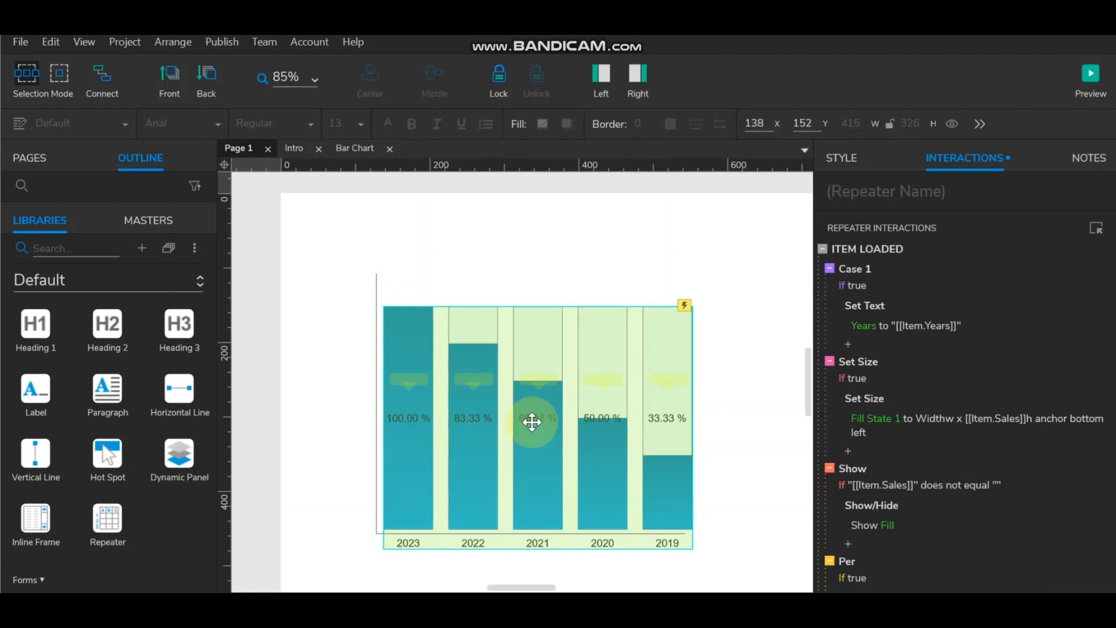
pyautogui.click(719, 444)
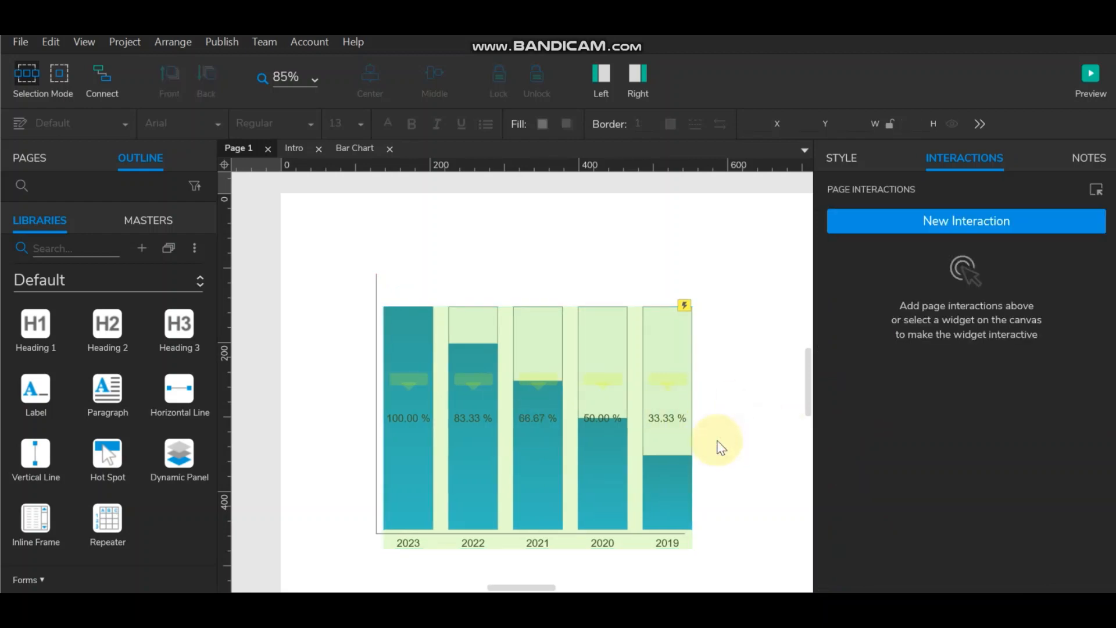
# - Extend the horizontal axis line to a width of 425, reaching the last bar's right edge
pyautogui.click(380, 530)
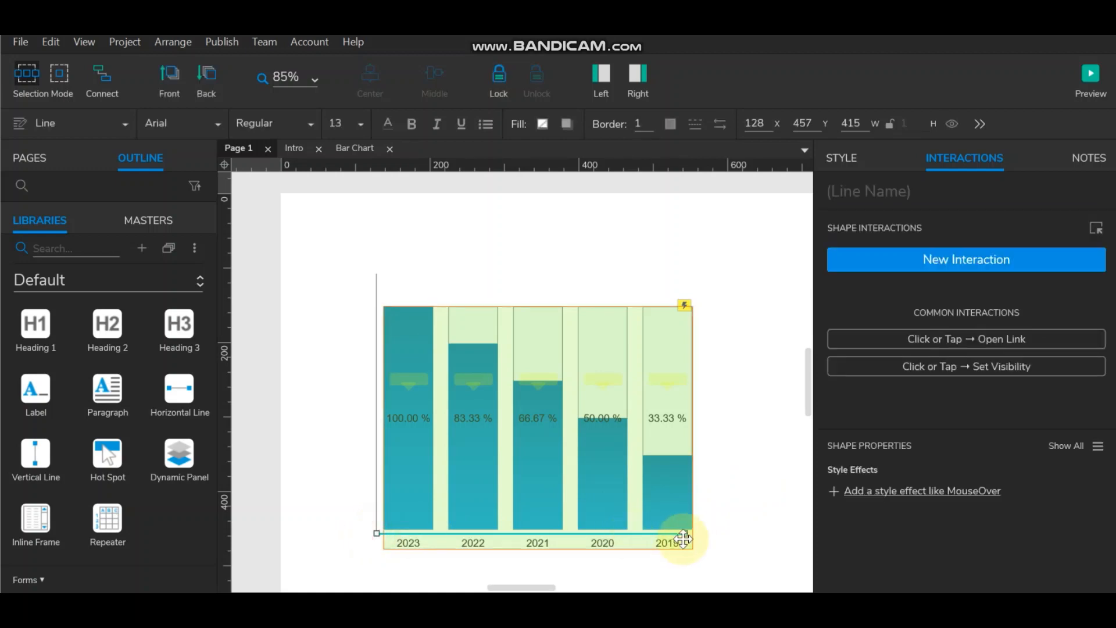
pyautogui.moveTo(686, 534); pyautogui.dragTo(693, 534)
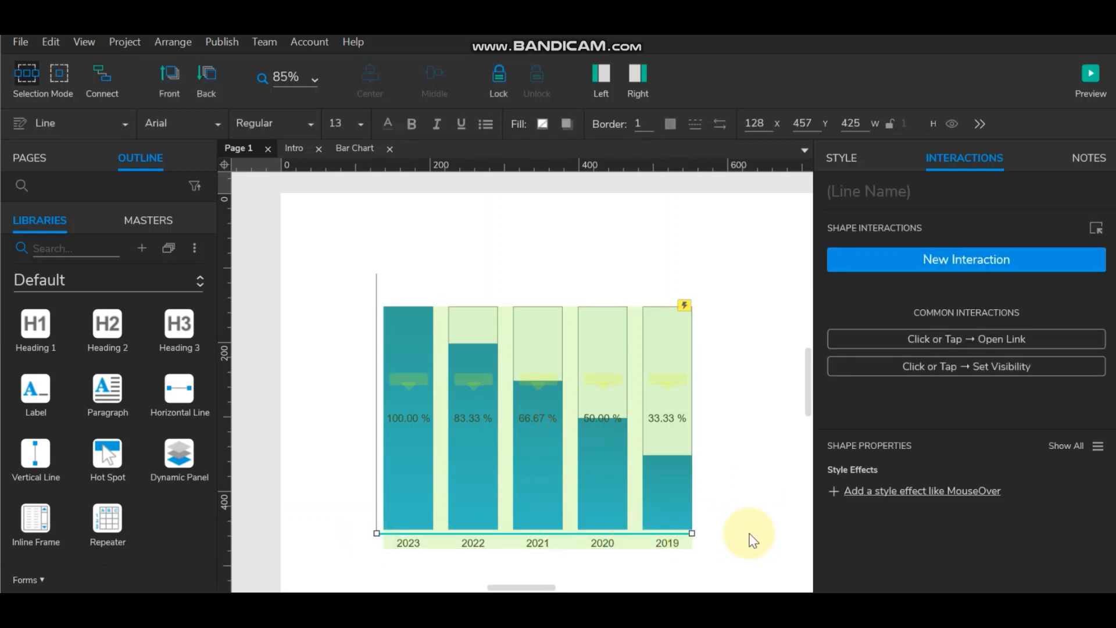
pyautogui.click(769, 514)
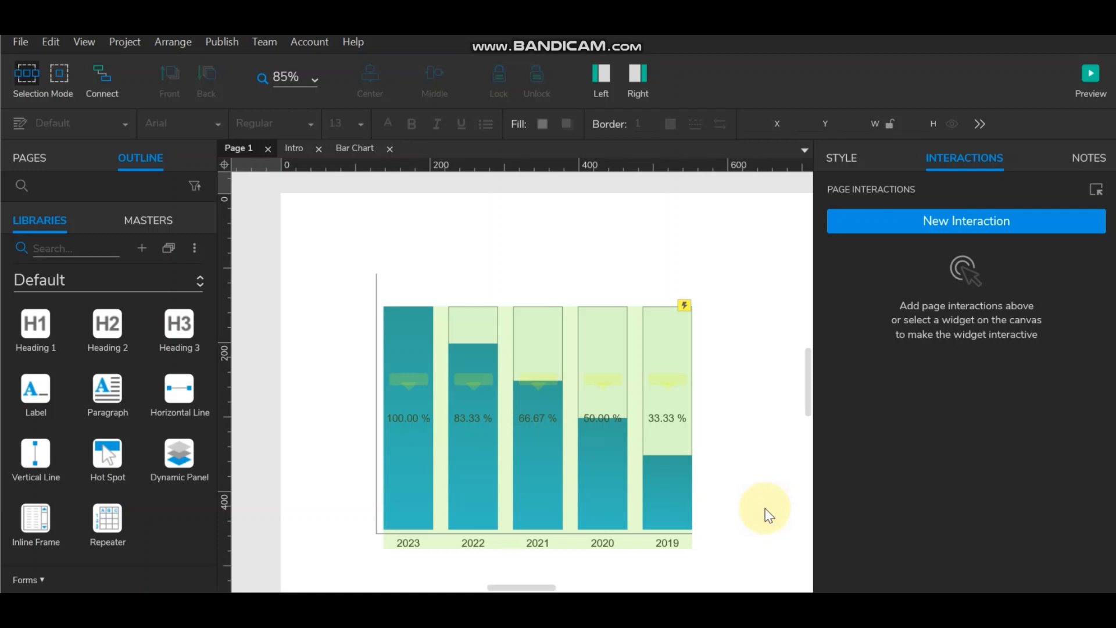
# - Shorten the vertical axis line from its upper end so it starts level with the tops of the bars
pyautogui.click(377, 282)
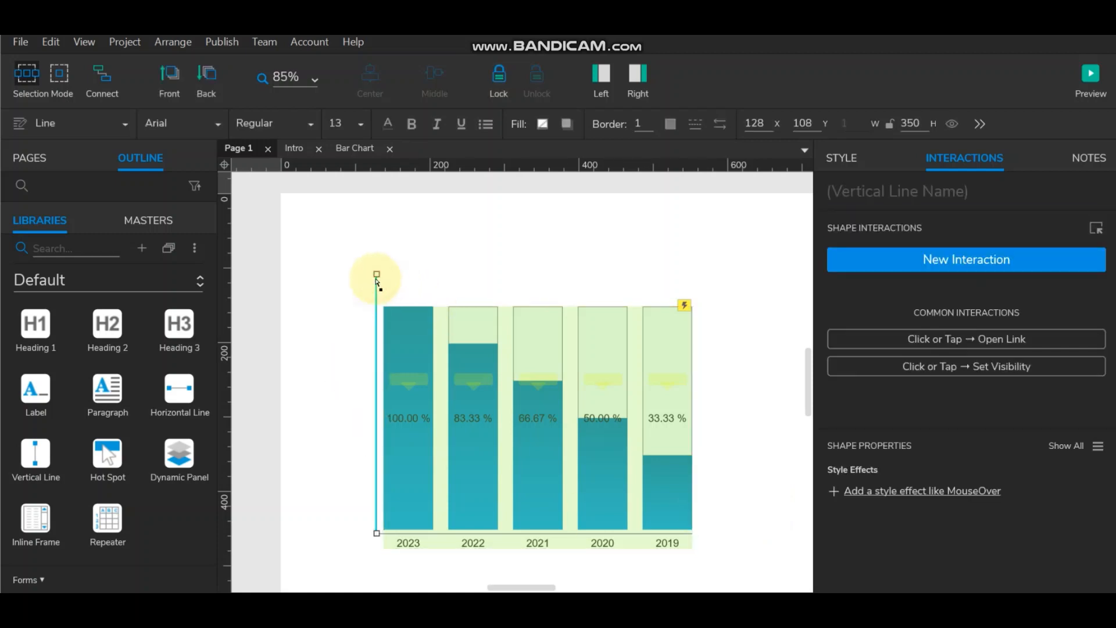
pyautogui.moveTo(376, 273); pyautogui.dragTo(375, 306)
pyautogui.click(415, 258)
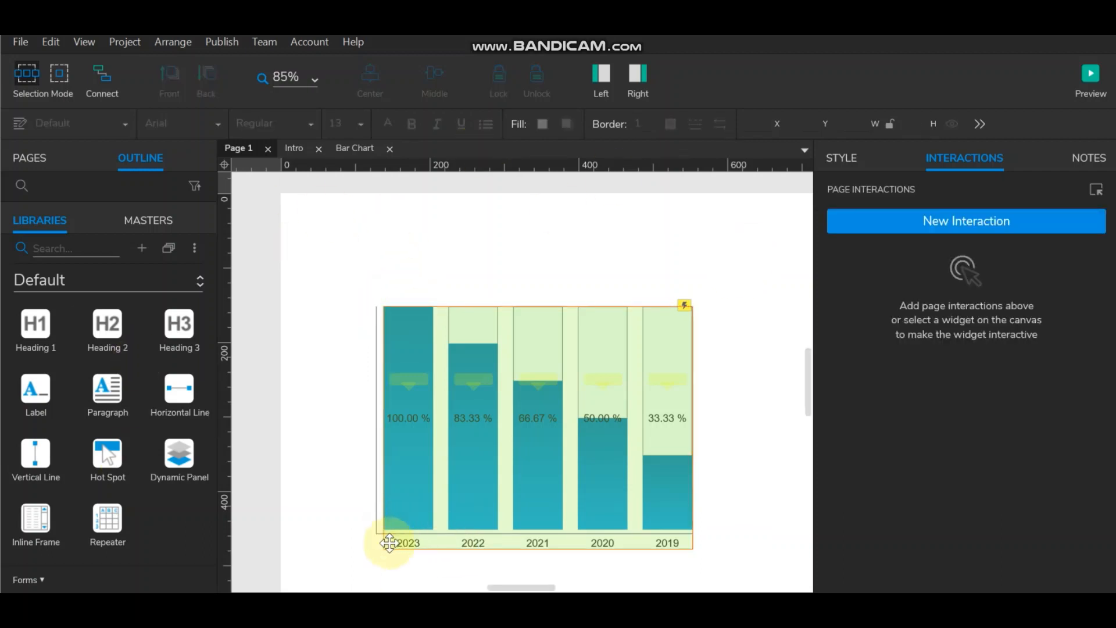
# - Add a label reading "Years" before the 2023 label on the year row, at X 82, Y 464
pyautogui.moveTo(35, 407); pyautogui.dragTo(354, 539)
pyautogui.click(356, 544)
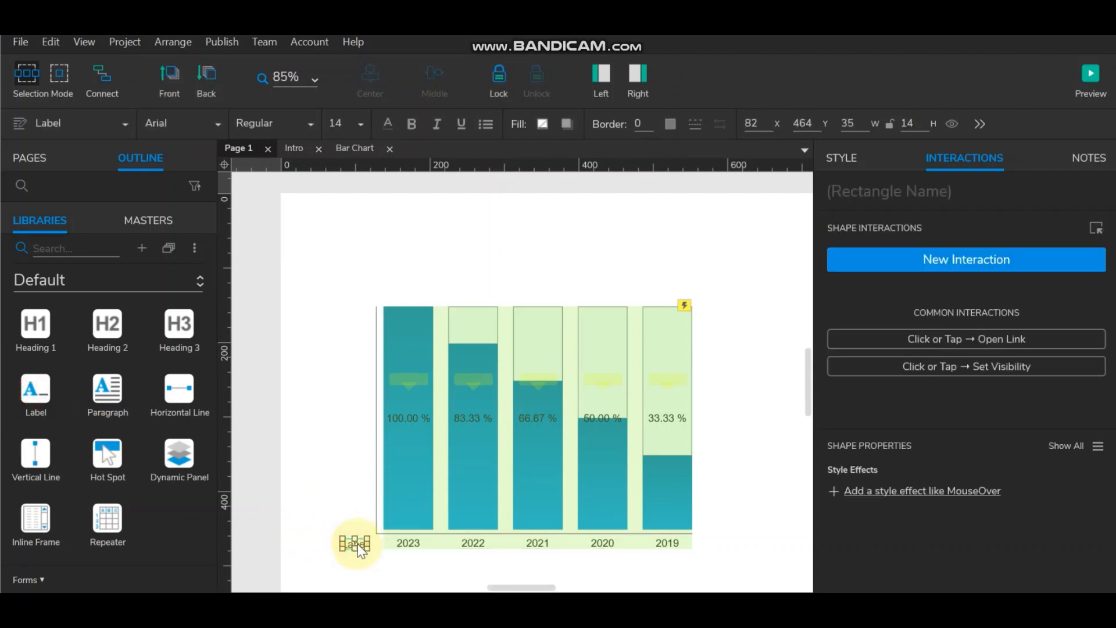
pyautogui.click(358, 546)
pyautogui.write('Years')
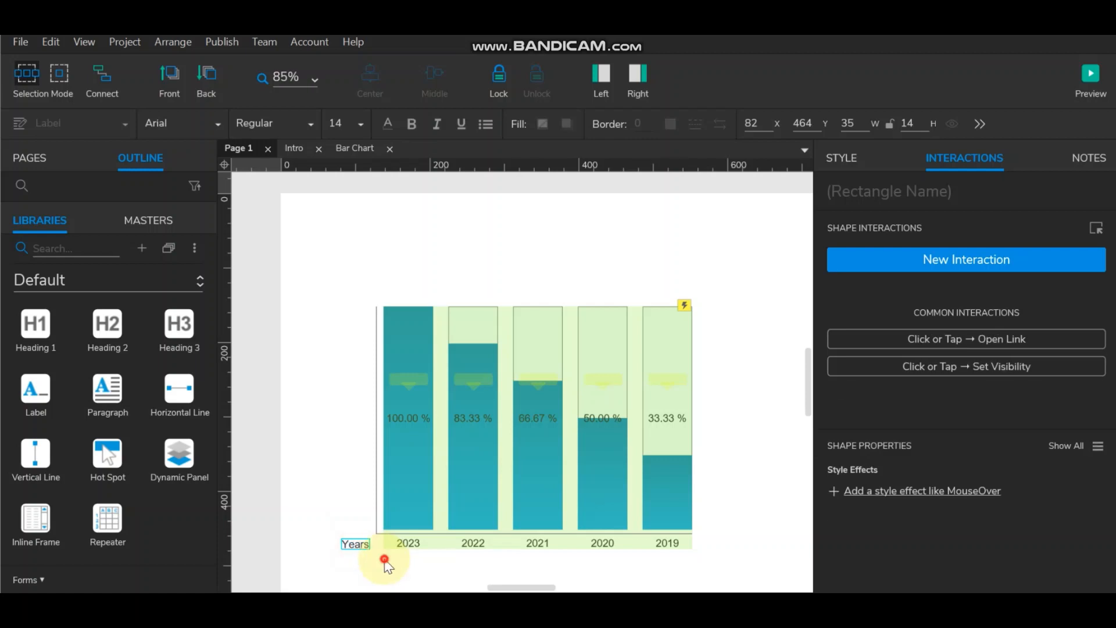
pyautogui.click(383, 559)
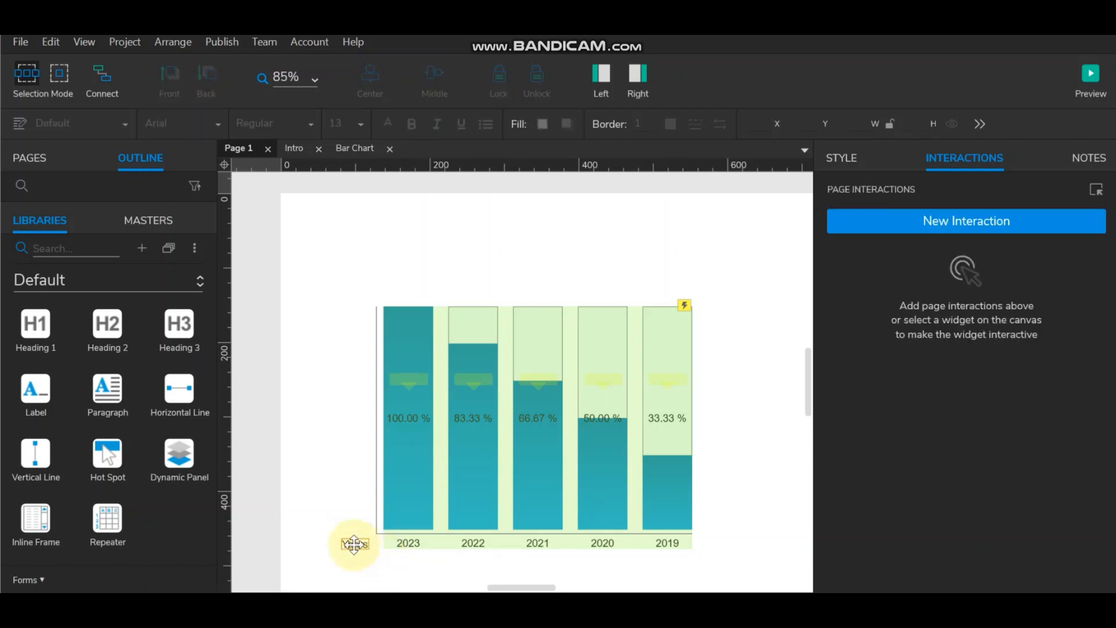
# - Duplicate the Years label to X 151, Y 104 above the first bar and change the copy's text to "Sales"
pyautogui.click(356, 545)
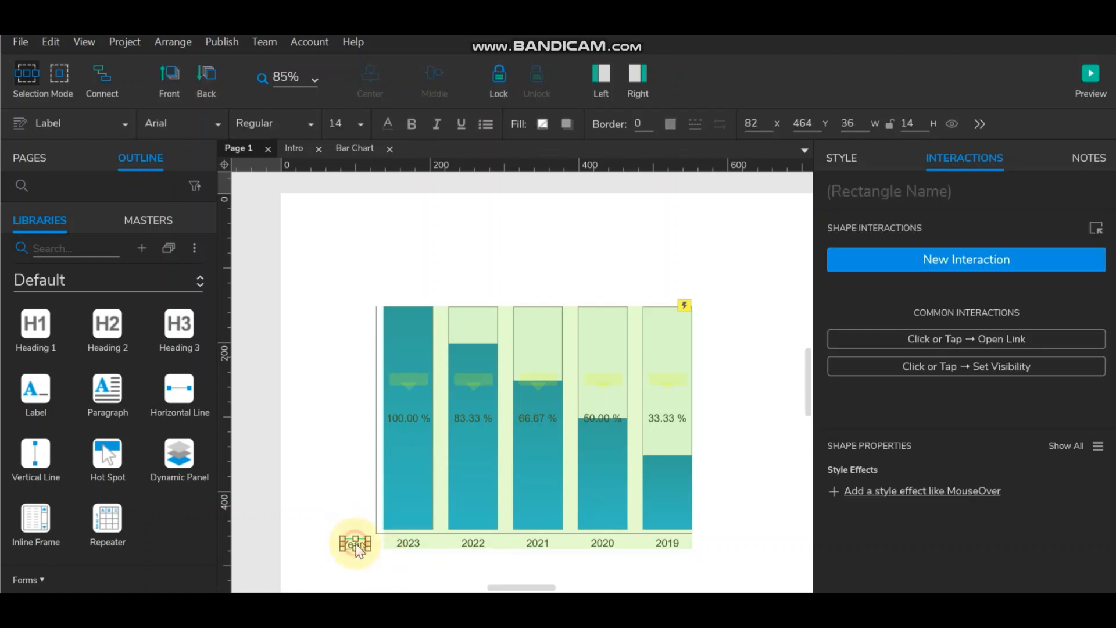
pyautogui.moveTo(358, 549); pyautogui.dragTo(407, 275)
pyautogui.doubleClick(407, 276)
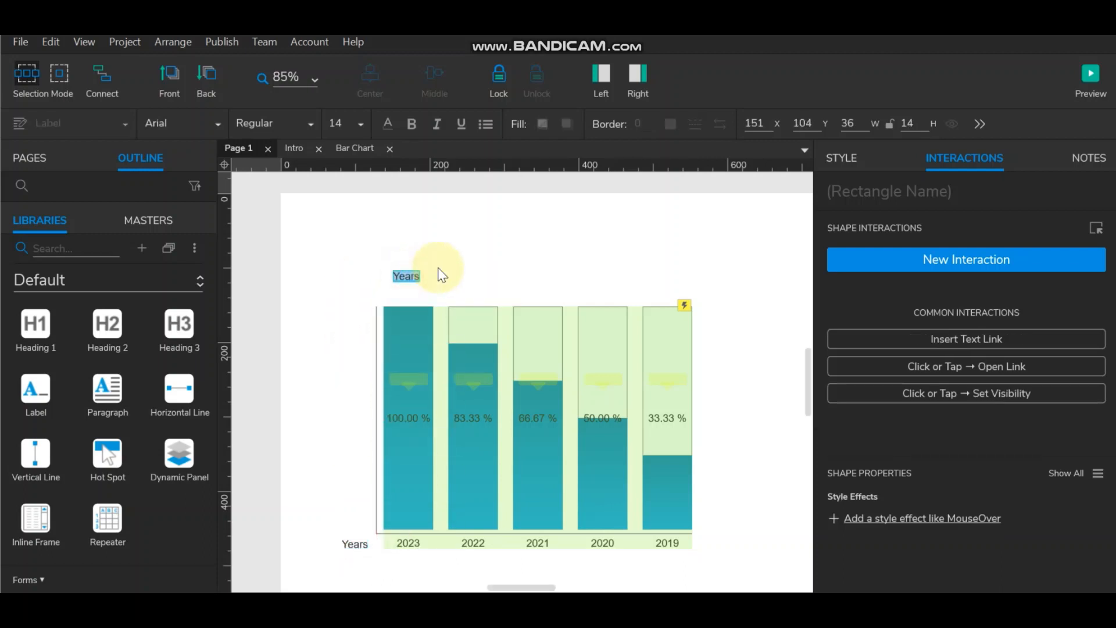
pyautogui.write('Sales')
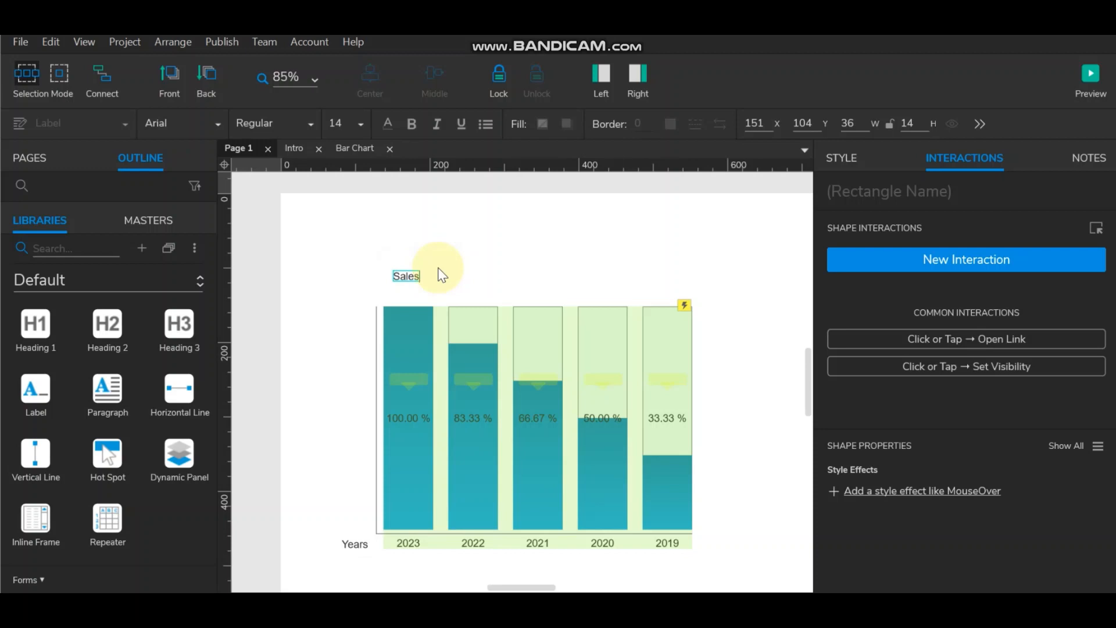
pyautogui.click(442, 276)
# - Preview the page in the browser and check the axis labels and the bars' percentage tooltips
pyautogui.click(1089, 80)
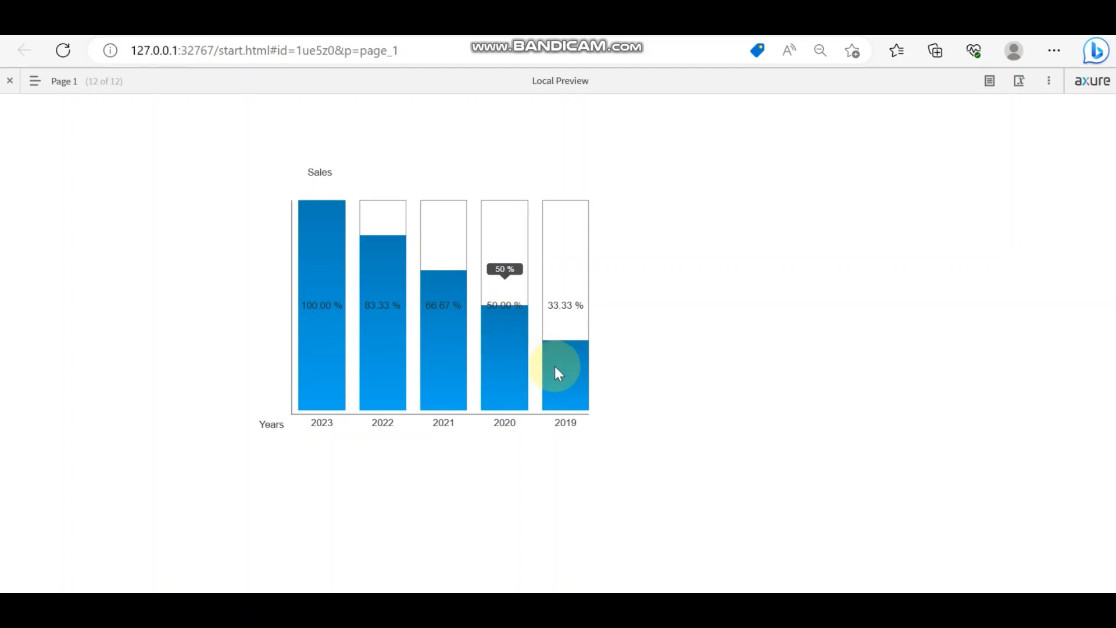
pyautogui.moveTo(555, 366)
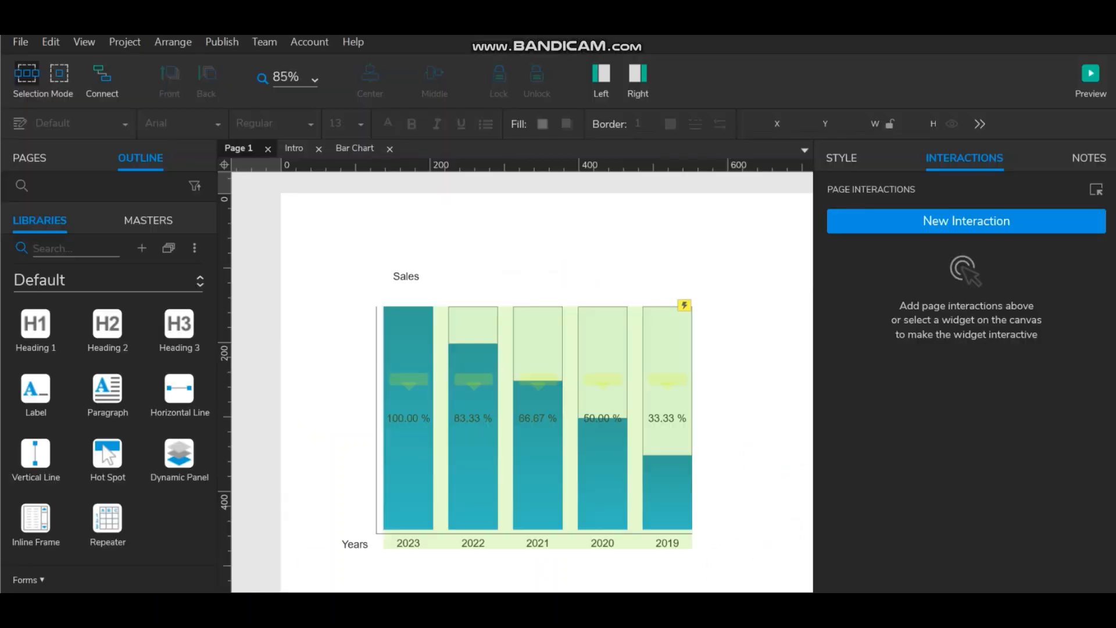
# - Add Fill State 2 as a second target of the repeater's Set Size action in the Item Loaded event
pyautogui.click(552, 386)
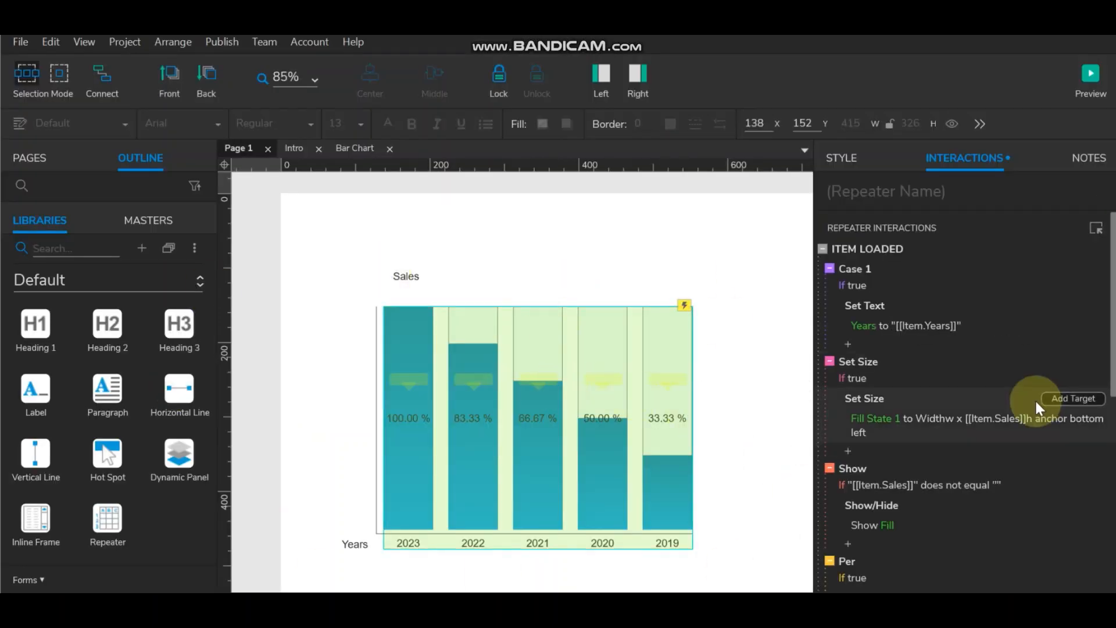
pyautogui.scroll(-3, 1034, 399)
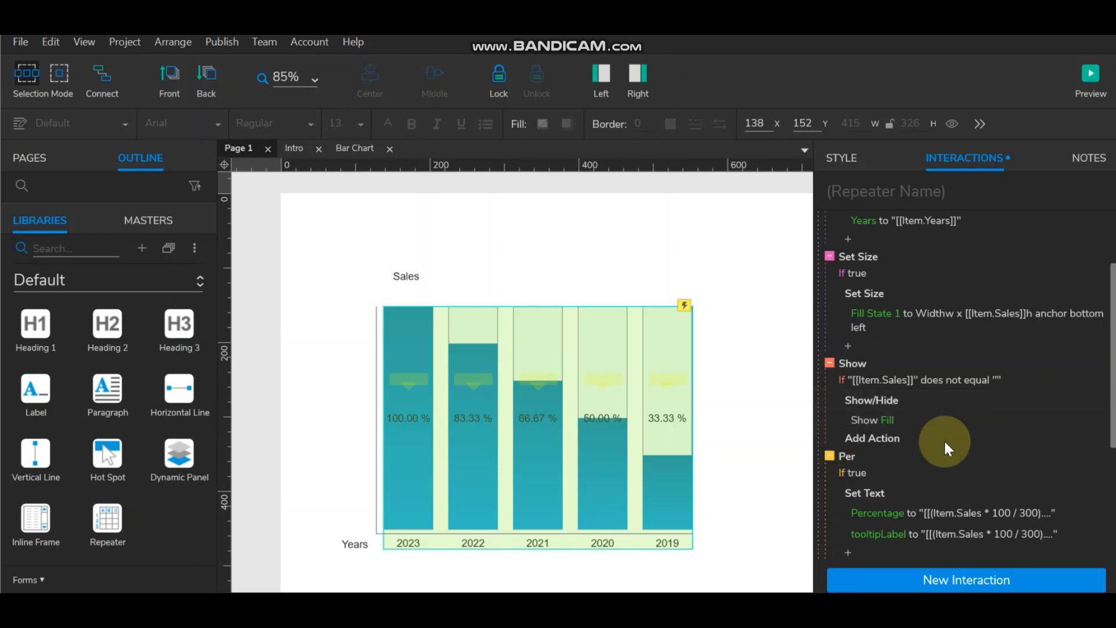
pyautogui.scroll(3, 930, 431)
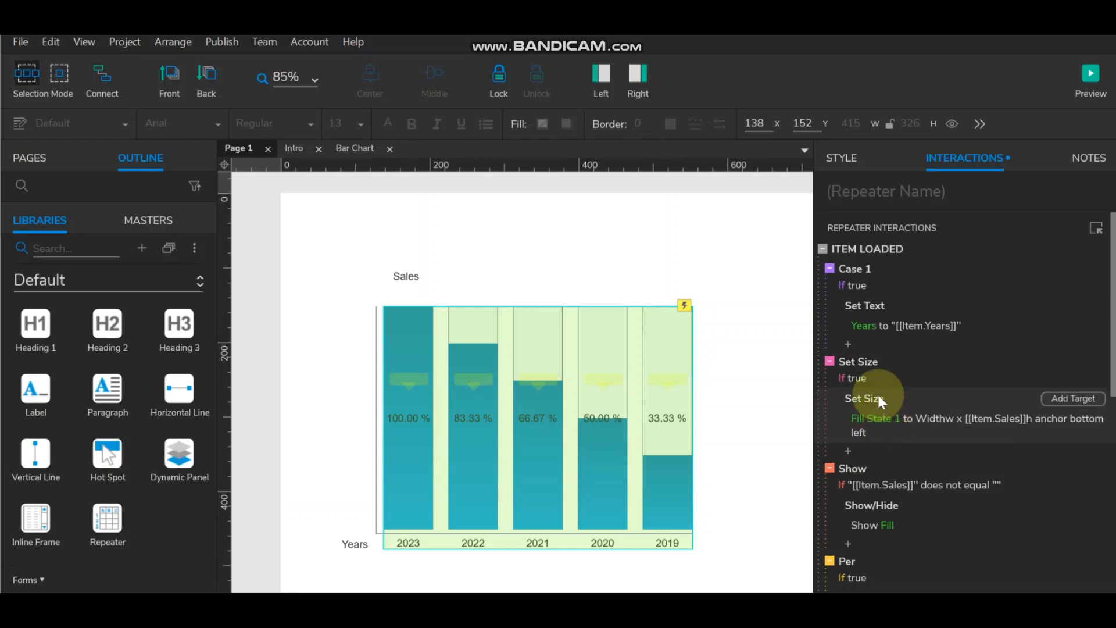
pyautogui.click(1069, 398)
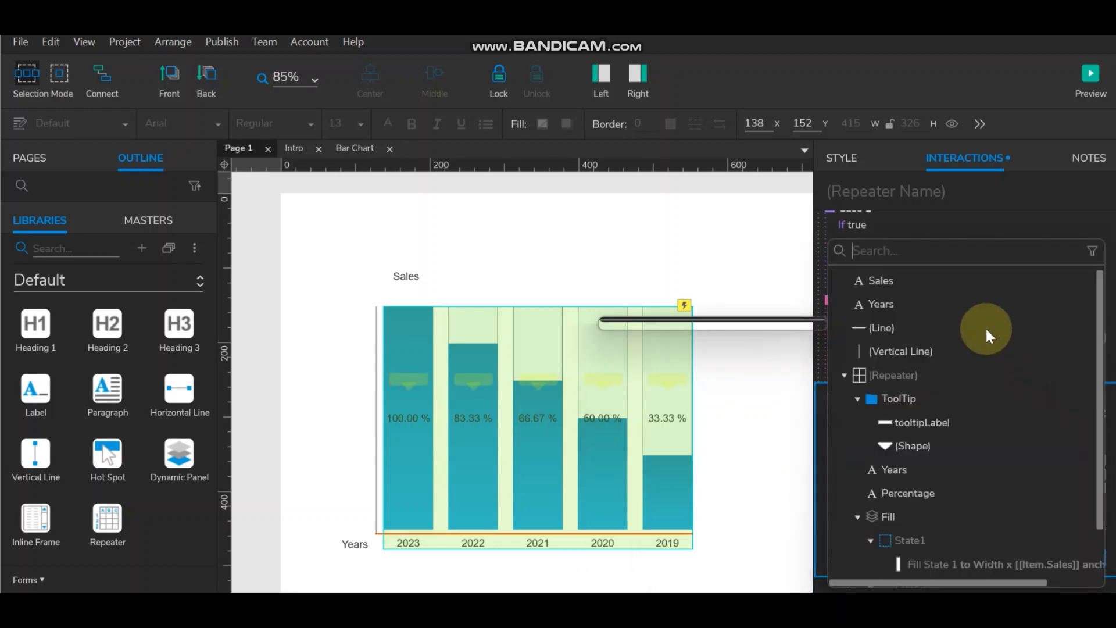
pyautogui.write('st')
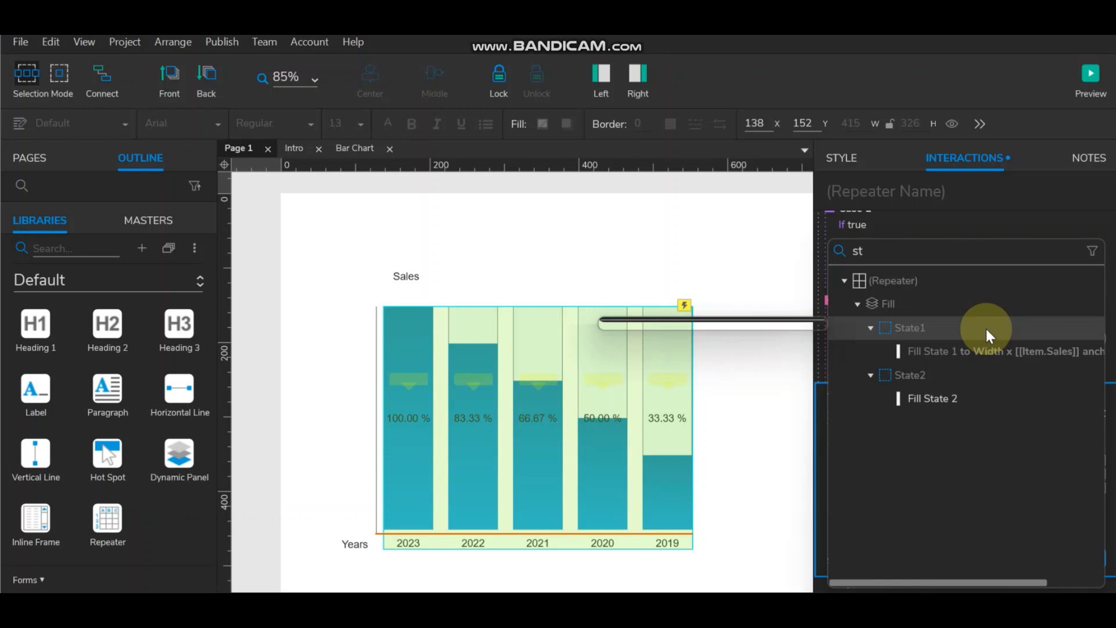
pyautogui.click(921, 398)
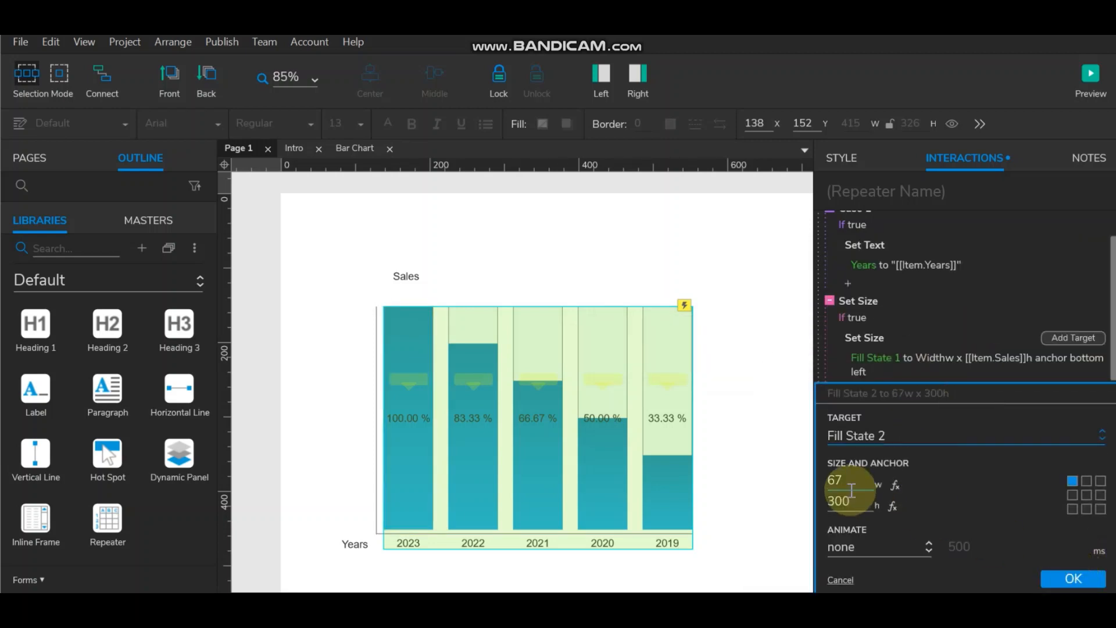
# - Leave Fill State 2's width blank and set its height to [[Item.Sales]]
pyautogui.moveTo(849, 482); pyautogui.dragTo(785, 485)
pyautogui.press('BackSpace')
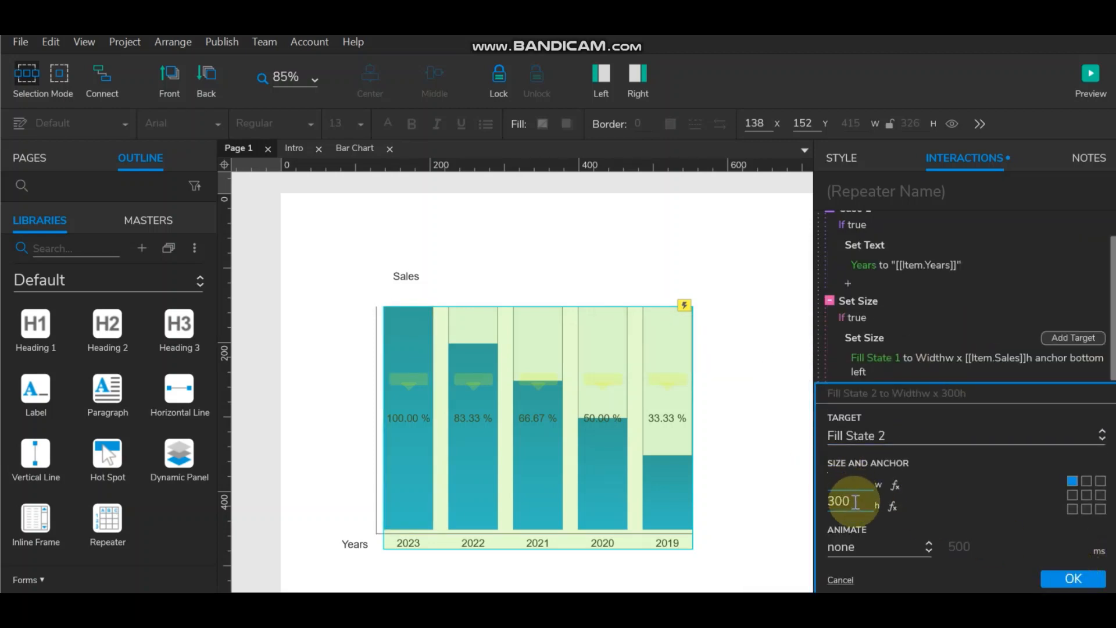
pyautogui.doubleClick(849, 501)
pyautogui.press('BackSpace')
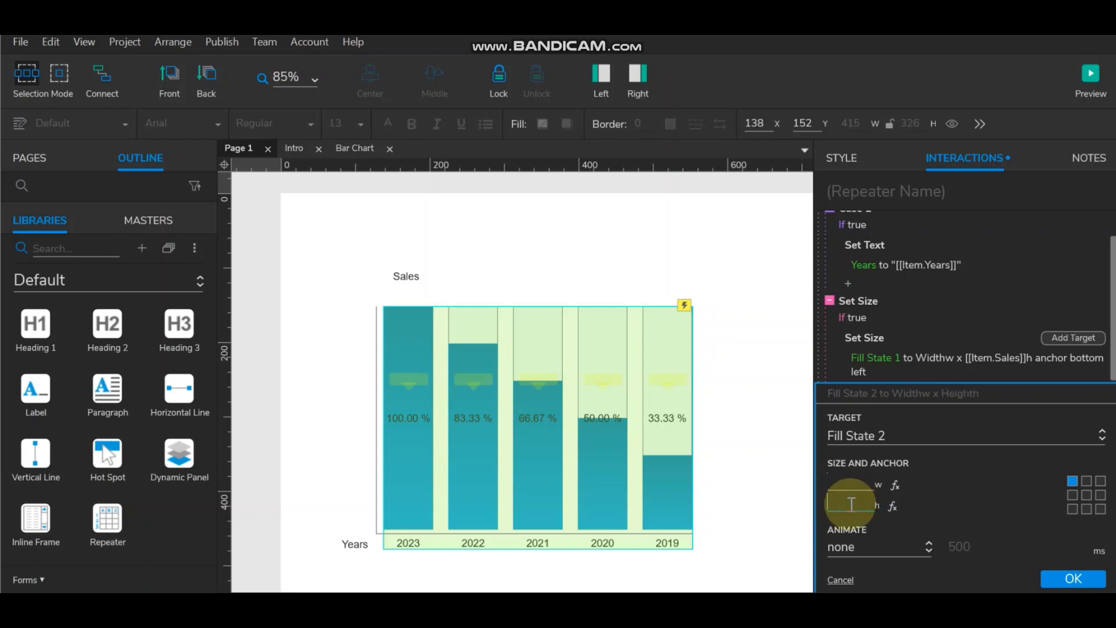
pyautogui.click(893, 506)
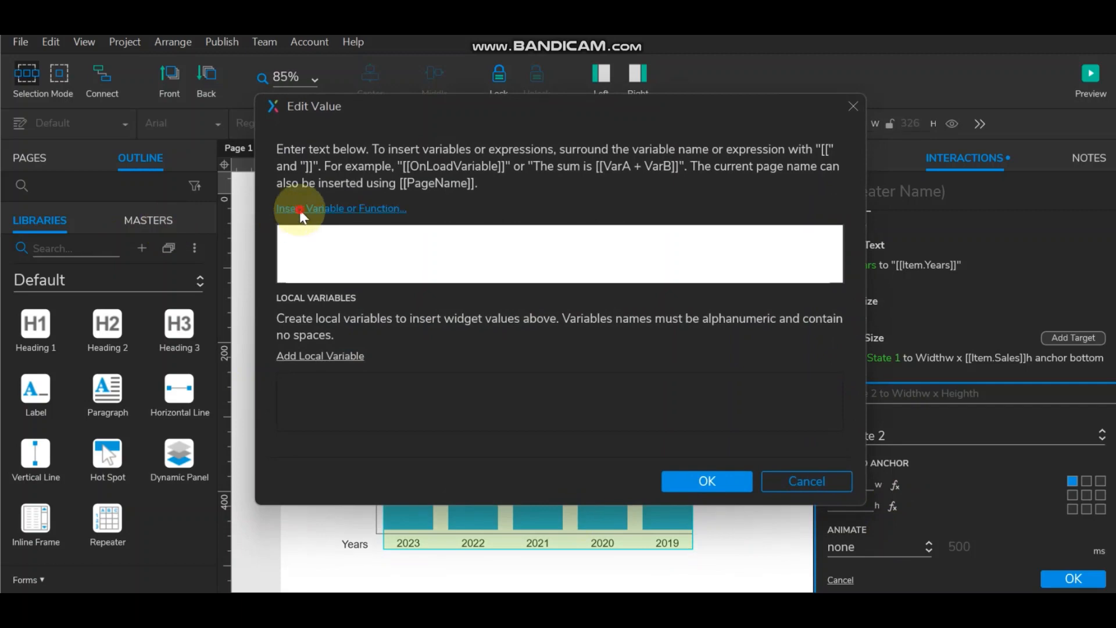
pyautogui.click(322, 209)
pyautogui.click(339, 395)
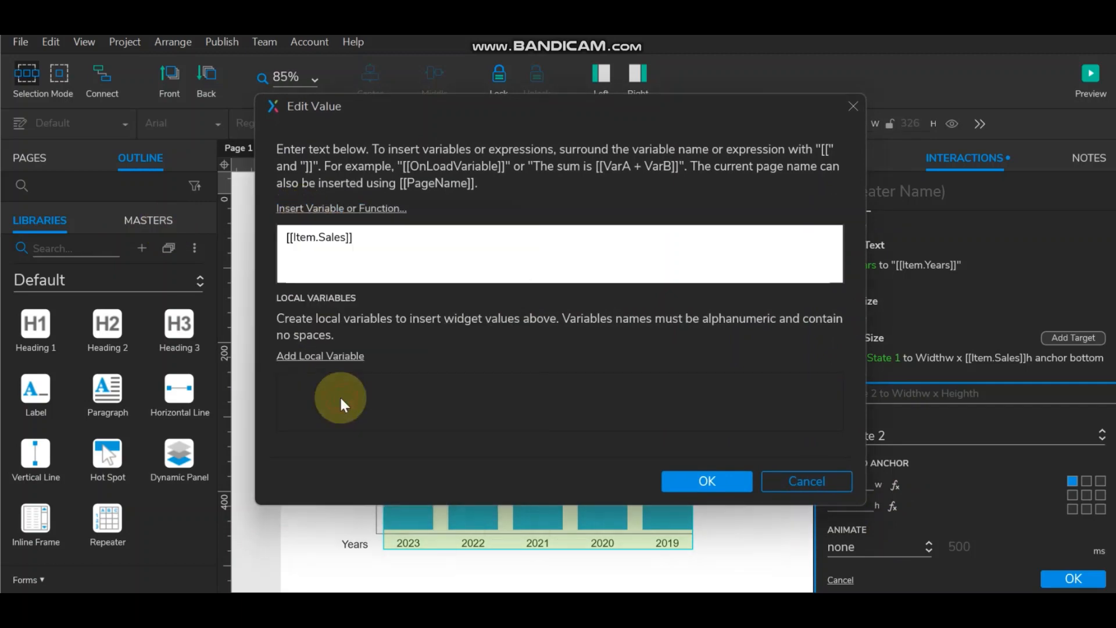
pyautogui.click(726, 480)
pyautogui.click(1078, 573)
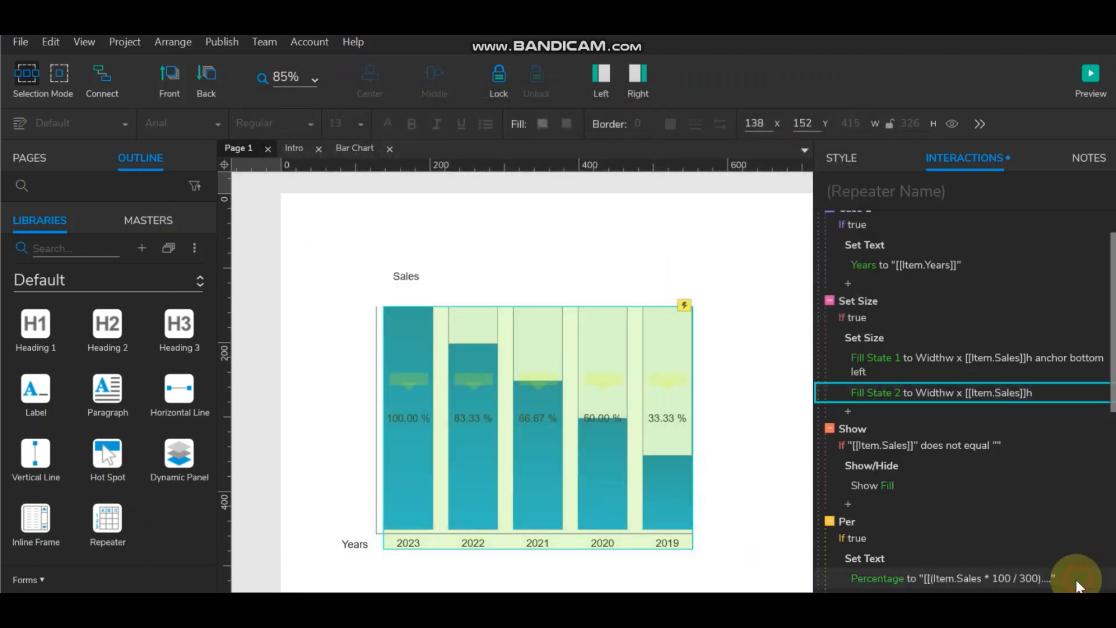
# - Preview the chart with the Fill State 2 sizing, check the bars' tooltips, and return to the Axure RP editor
pyautogui.click(1088, 71)
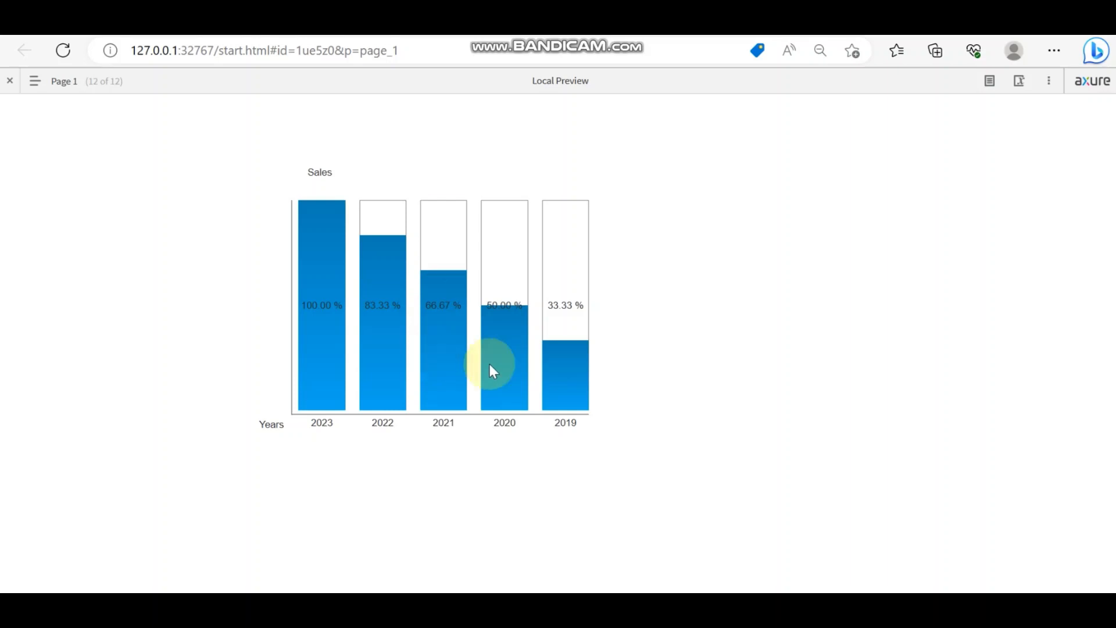
pyautogui.moveTo(573, 375)
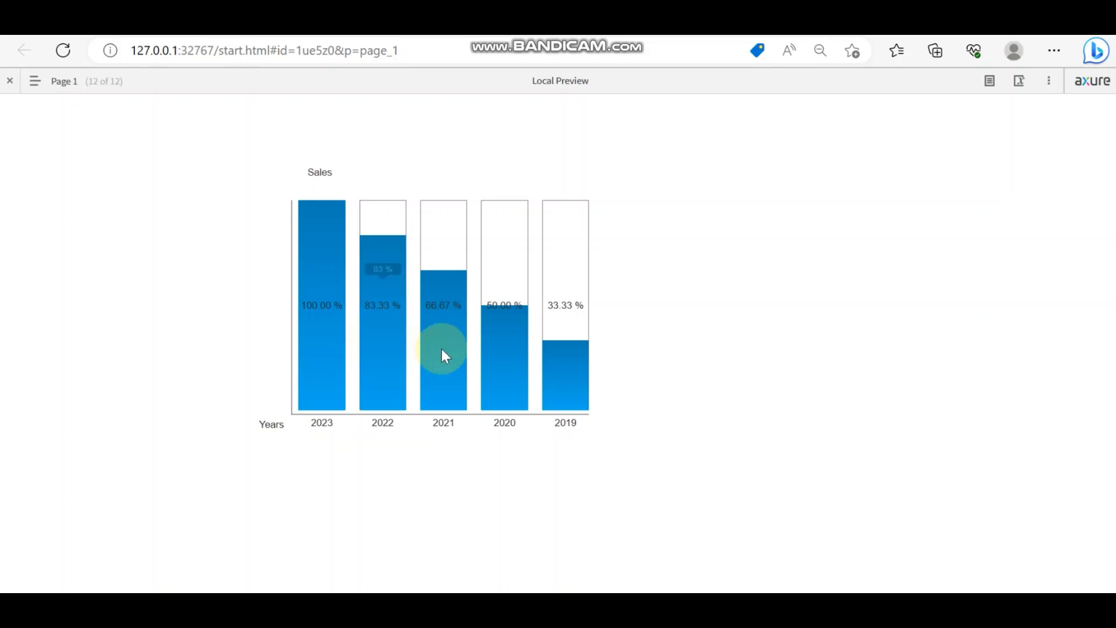
pyautogui.moveTo(441, 348)
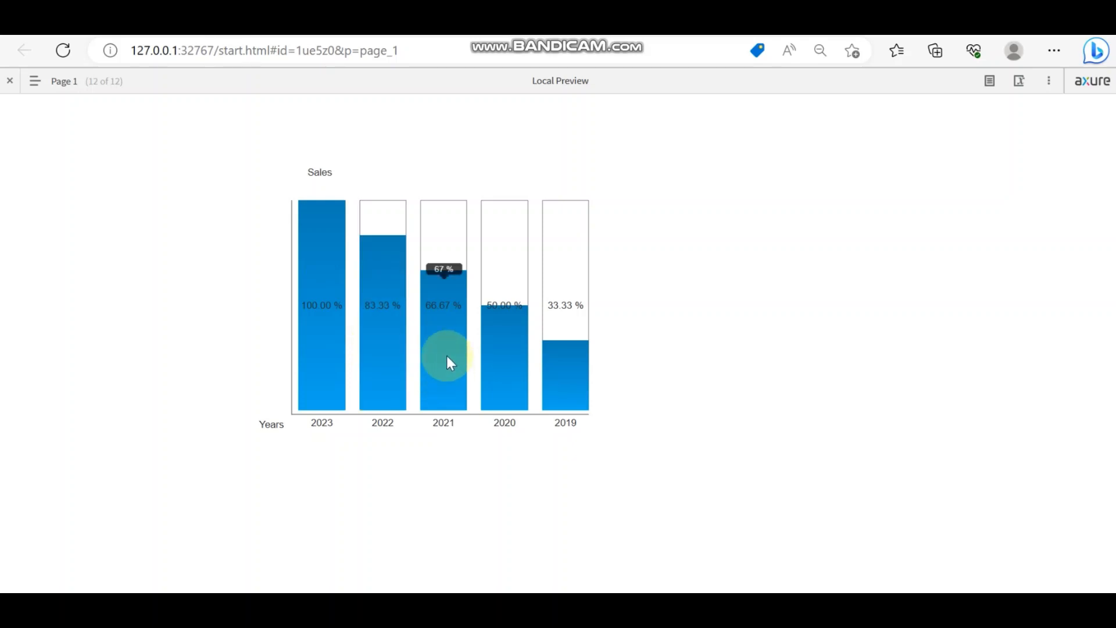
pyautogui.moveTo(497, 355)
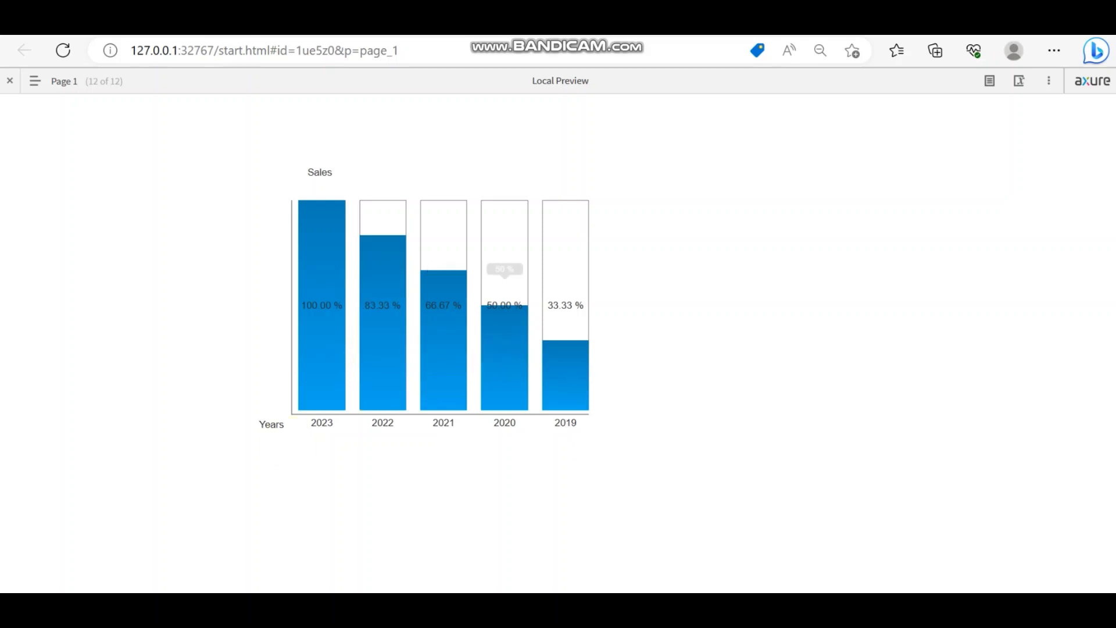
pyautogui.hotkey('alt', 'Tab')
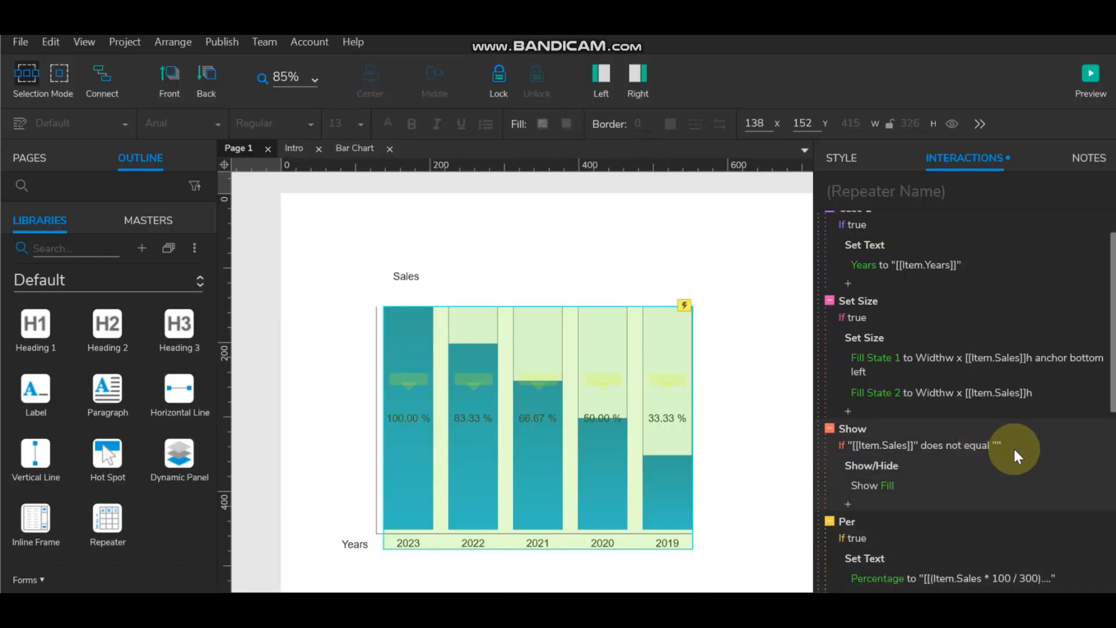
# - Review Fill State 1's height expression and anchor in the Set Size action without changing them
pyautogui.click(929, 352)
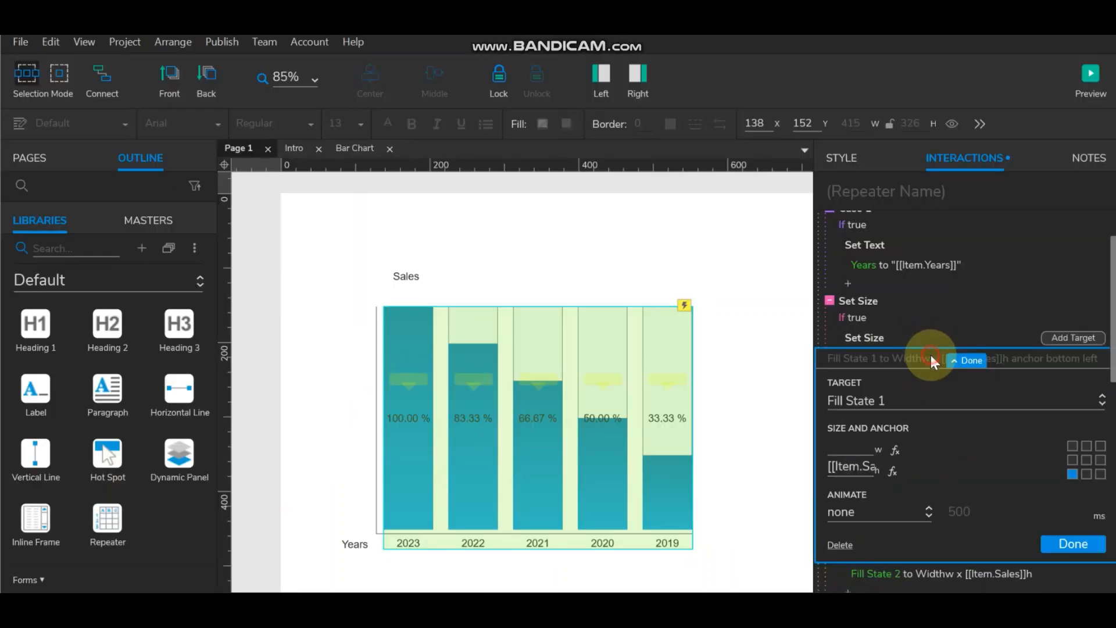
pyautogui.click(893, 472)
pyautogui.click(835, 476)
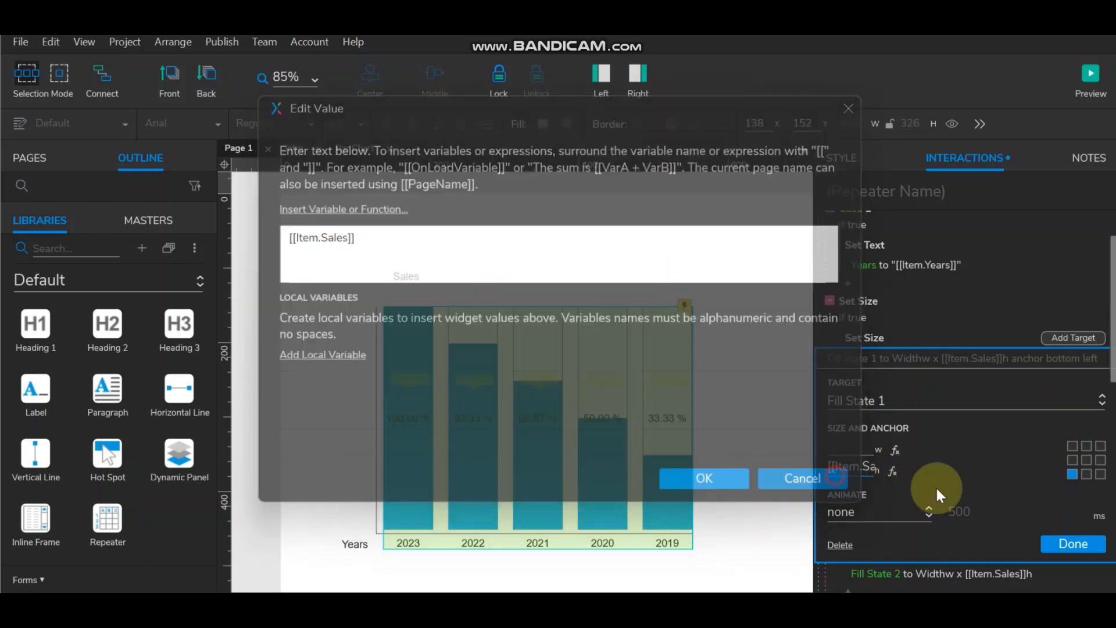
pyautogui.click(1064, 543)
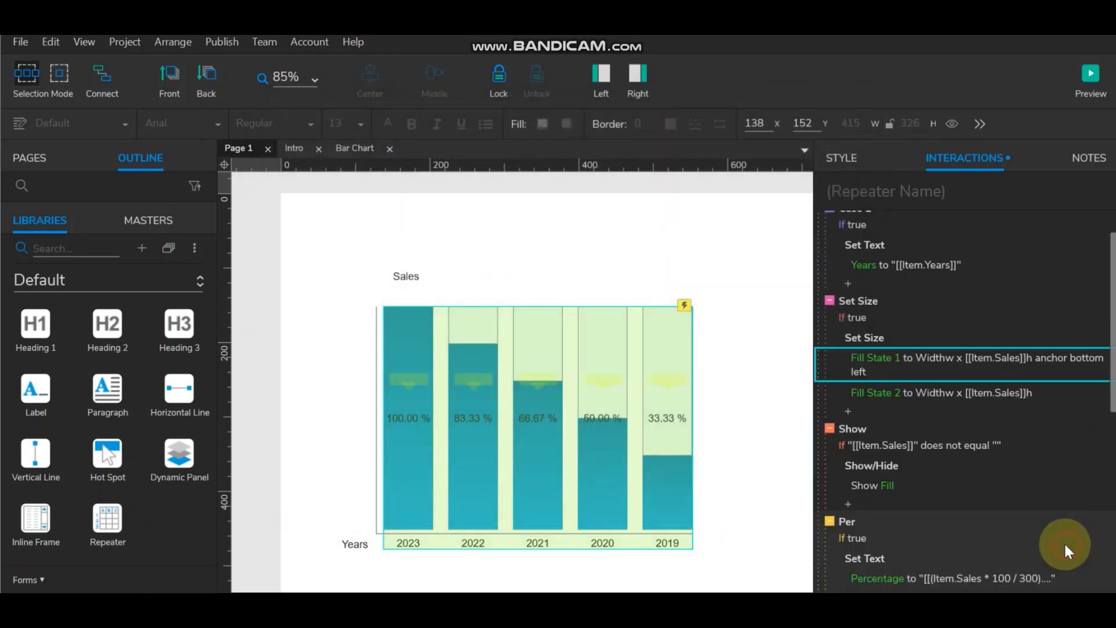
# - Set the anchor of Fill State 2's Set Size target to bottom left
pyautogui.click(951, 394)
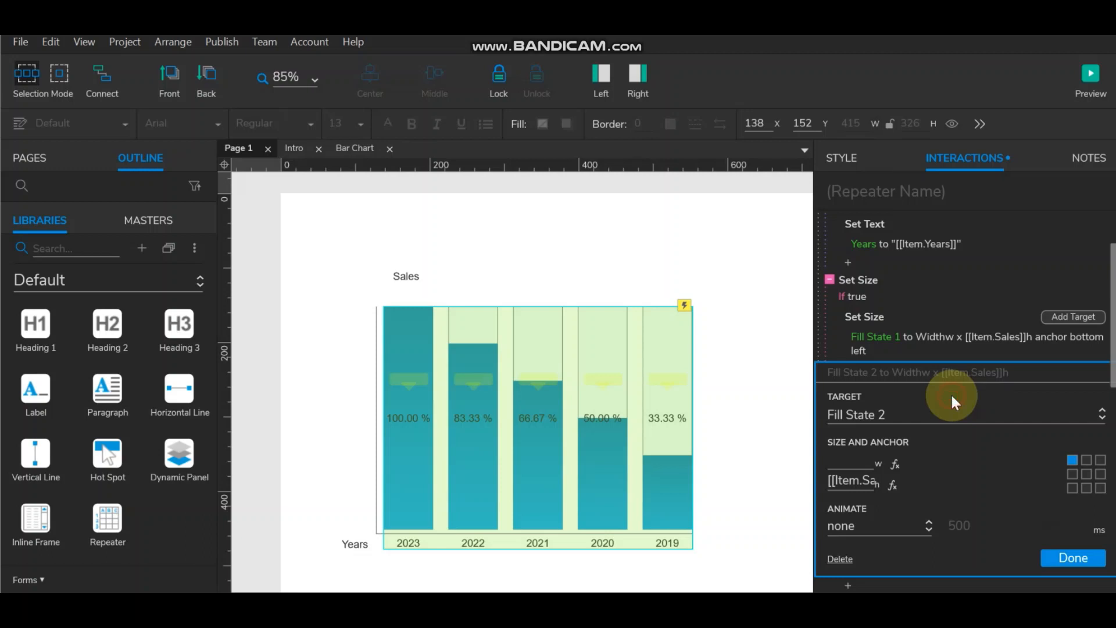
pyautogui.click(1072, 488)
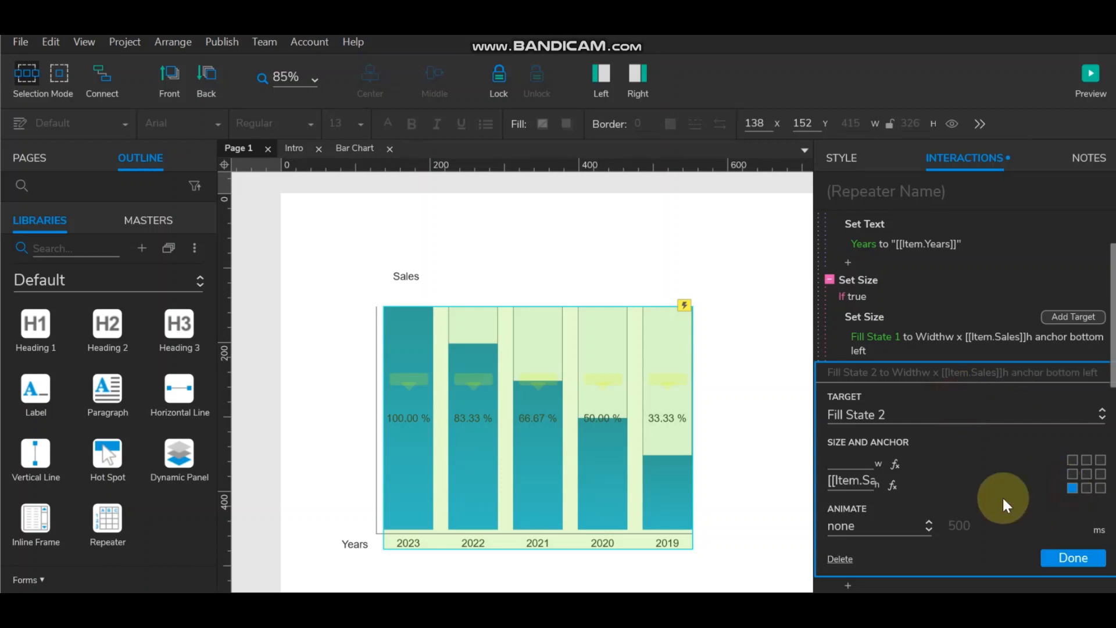
pyautogui.click(1077, 555)
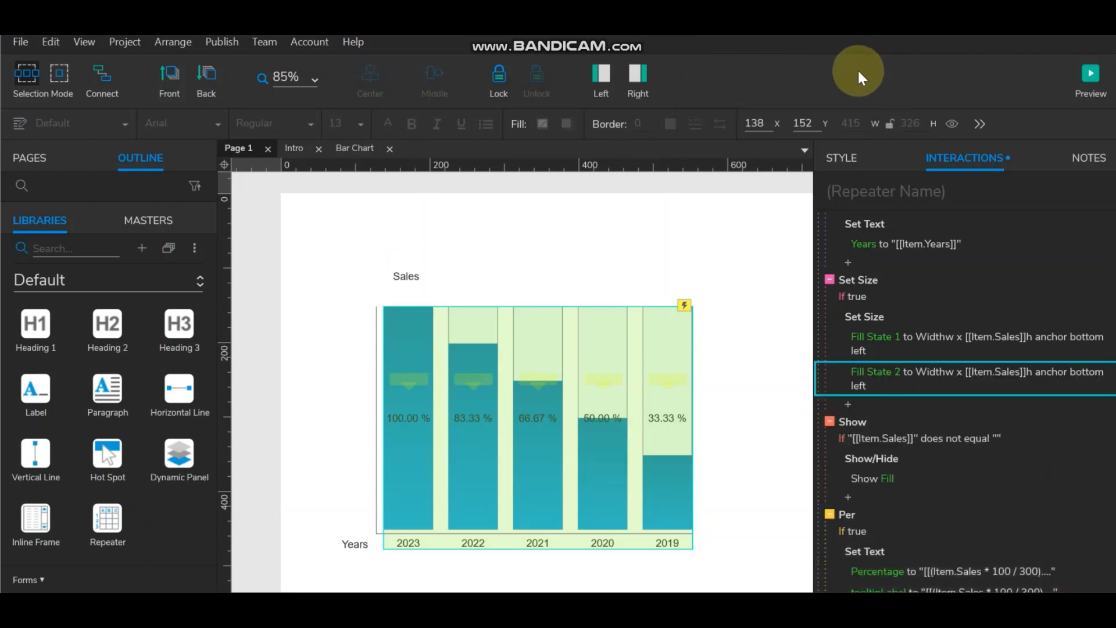
# - Preview the chart with Fill State 2's new anchor, check the bars from 2023 to 2020, and return to the Axure RP editor
pyautogui.click(1090, 75)
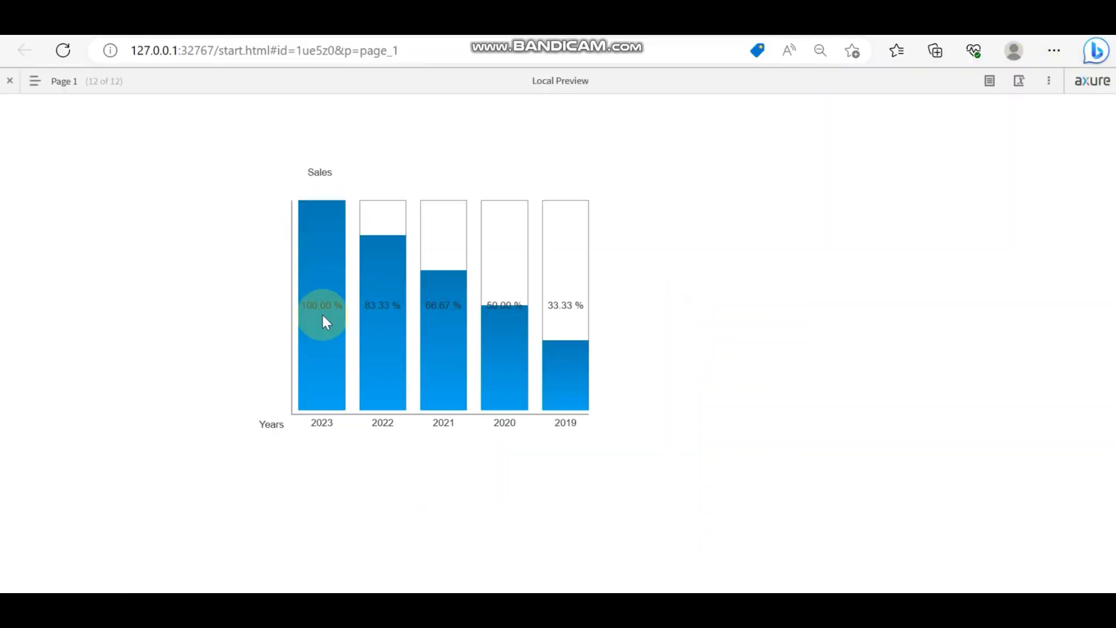
pyautogui.moveTo(323, 316)
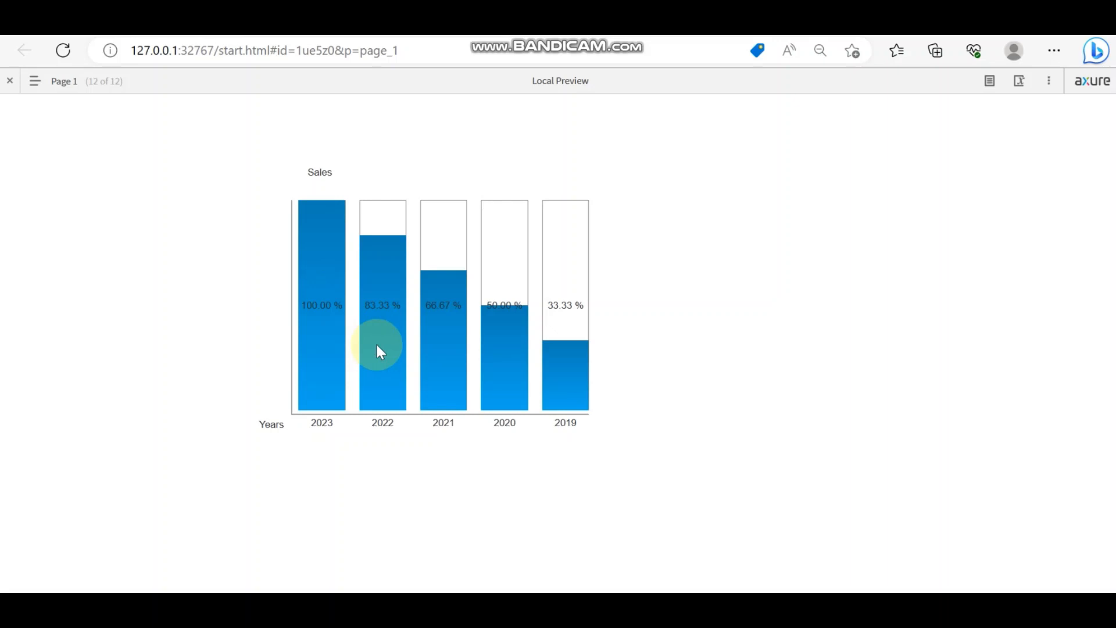
pyautogui.moveTo(377, 344)
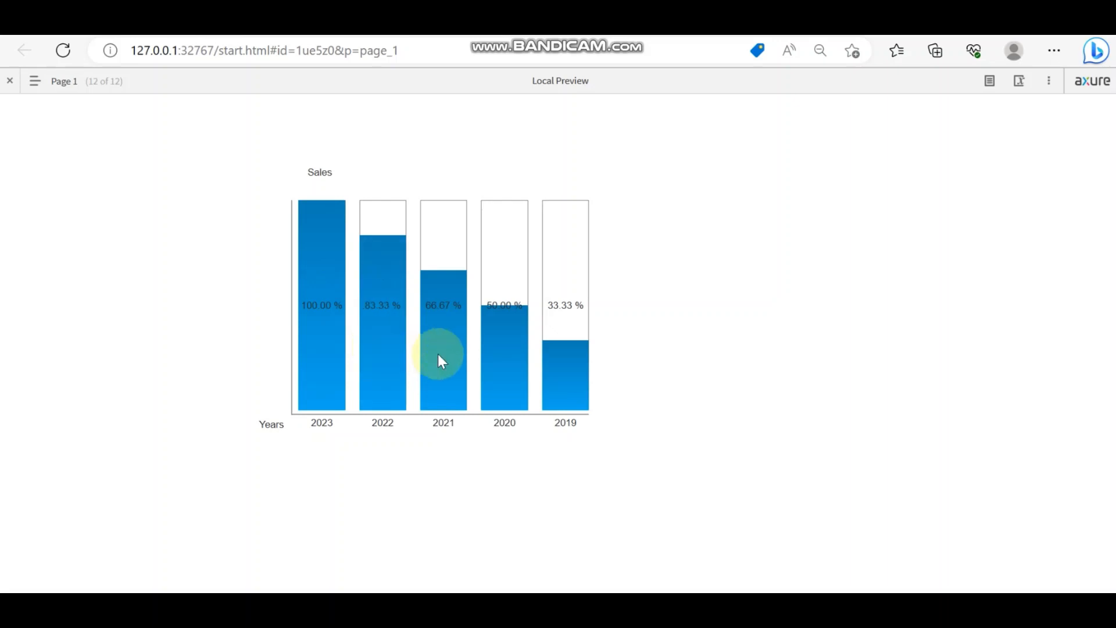
pyautogui.moveTo(510, 366)
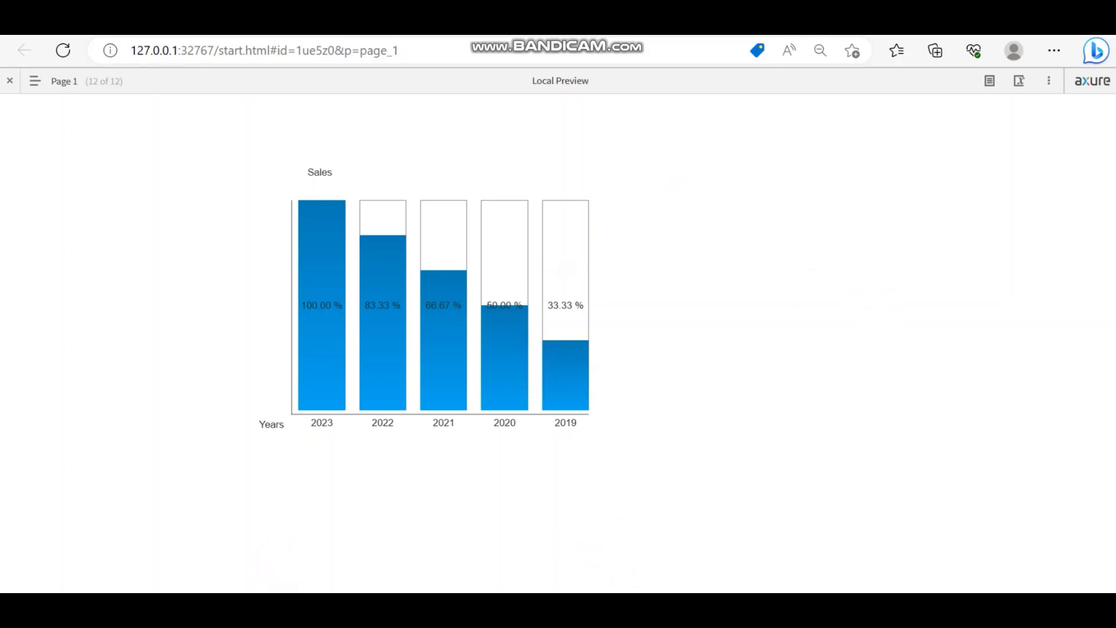
pyautogui.click(700, 607)
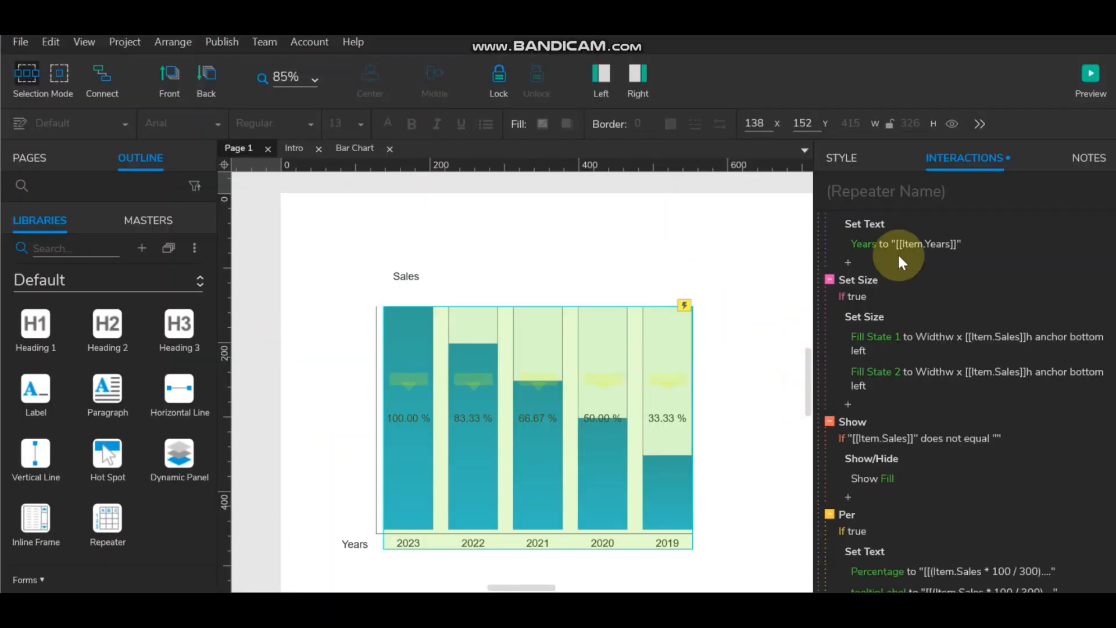
# - Add a Box 1 rectangle below the bar chart at X 138, Y 550
pyautogui.click(832, 154)
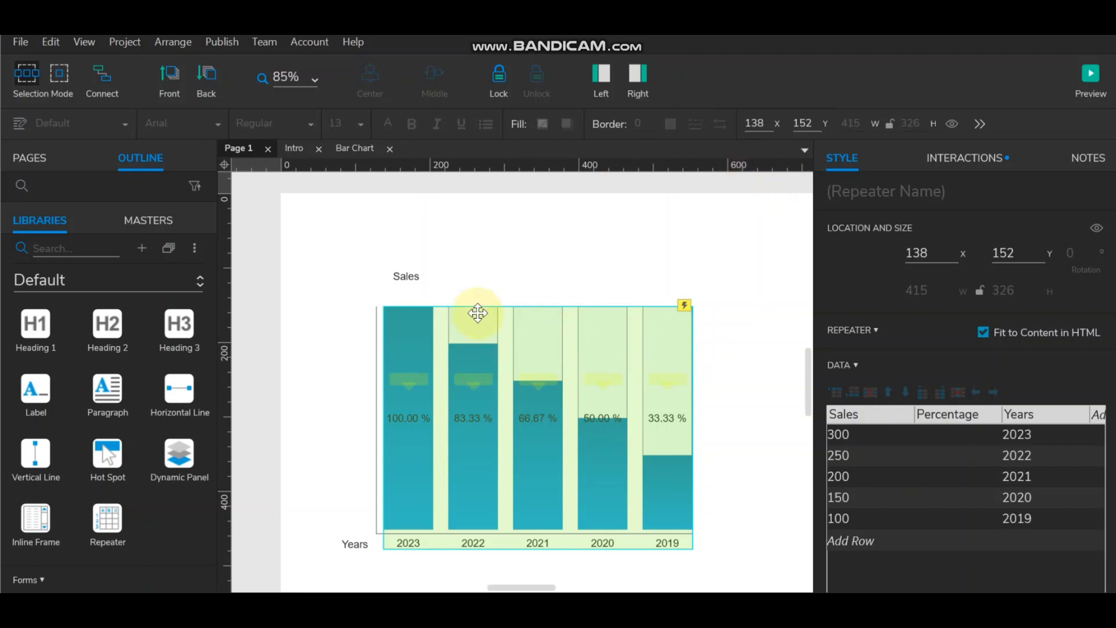
pyautogui.scroll(-3, 477, 313)
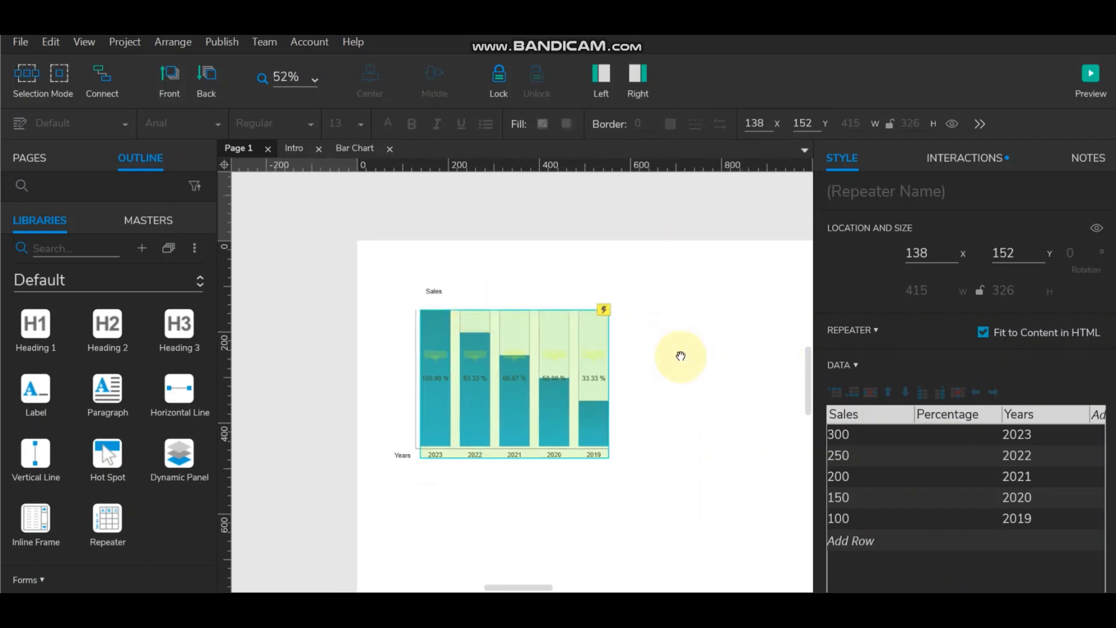
pyautogui.moveTo(681, 356); pyautogui.dragTo(636, 292)
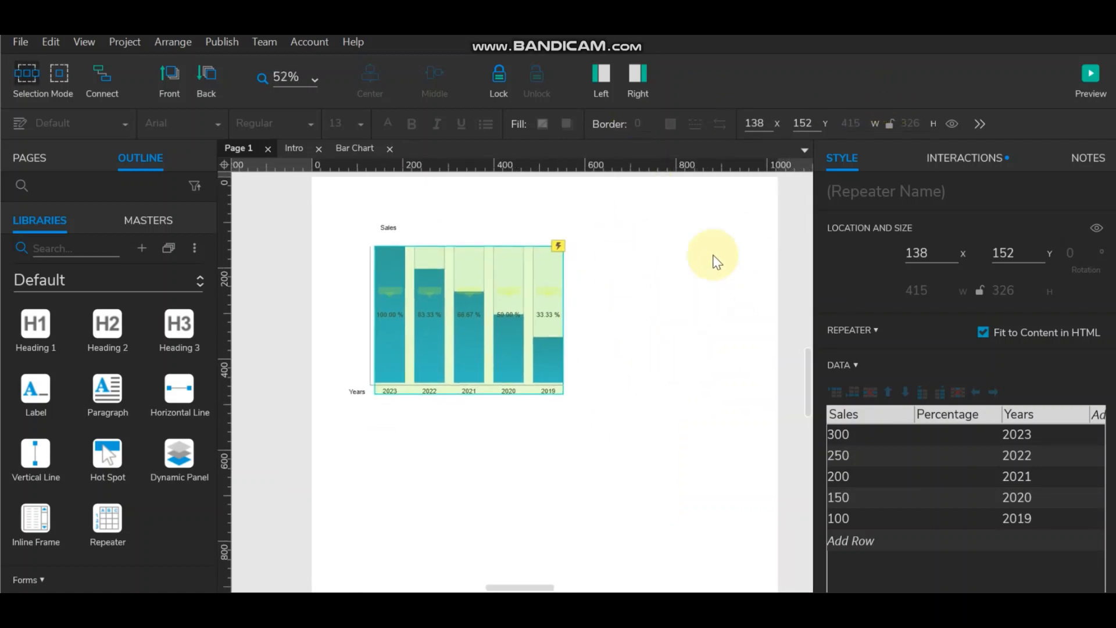
pyautogui.scroll(3, 60, 395)
pyautogui.moveTo(42, 348); pyautogui.dragTo(378, 429)
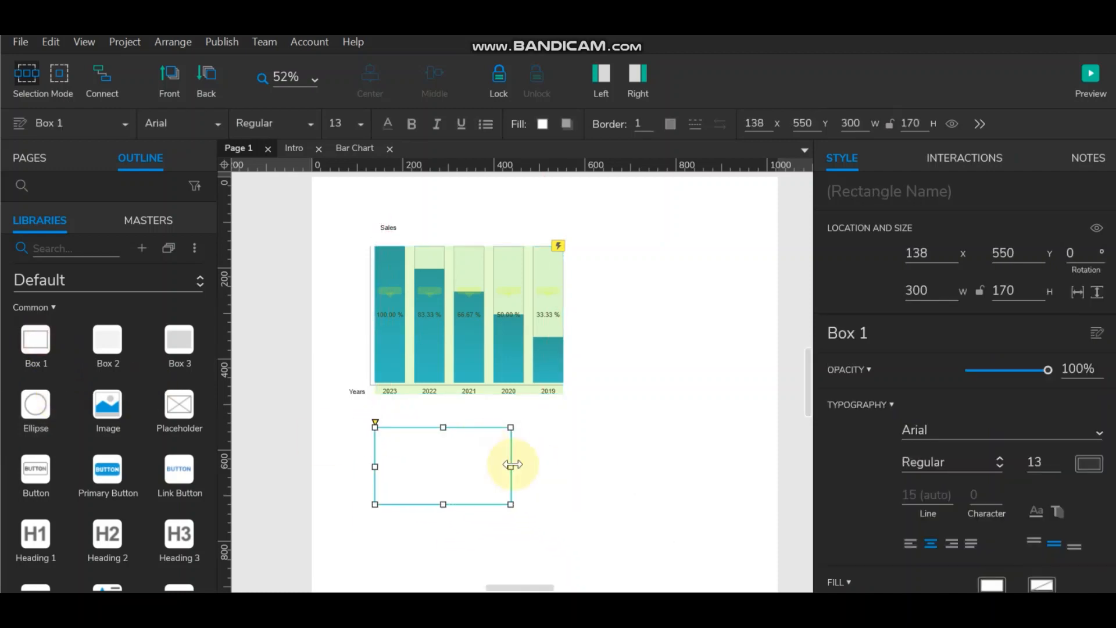
# - Try a rectangle width of about 524, and set the width to 300
pyautogui.click(511, 465)
pyautogui.moveTo(514, 465); pyautogui.dragTo(594, 469)
pyautogui.click(469, 465)
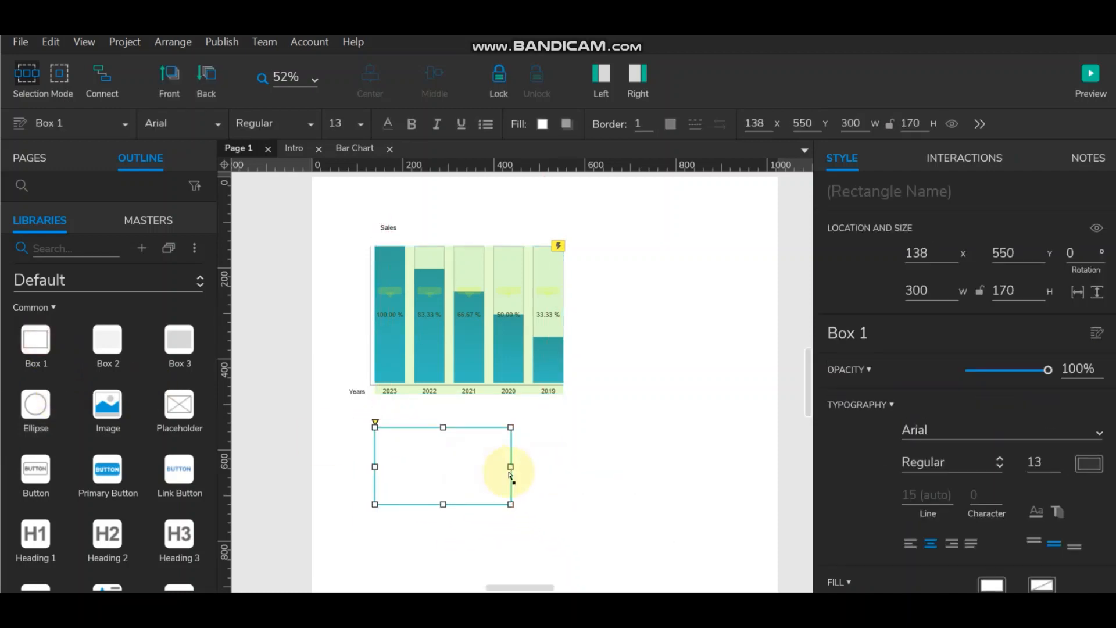
pyautogui.moveTo(511, 466); pyautogui.dragTo(613, 466)
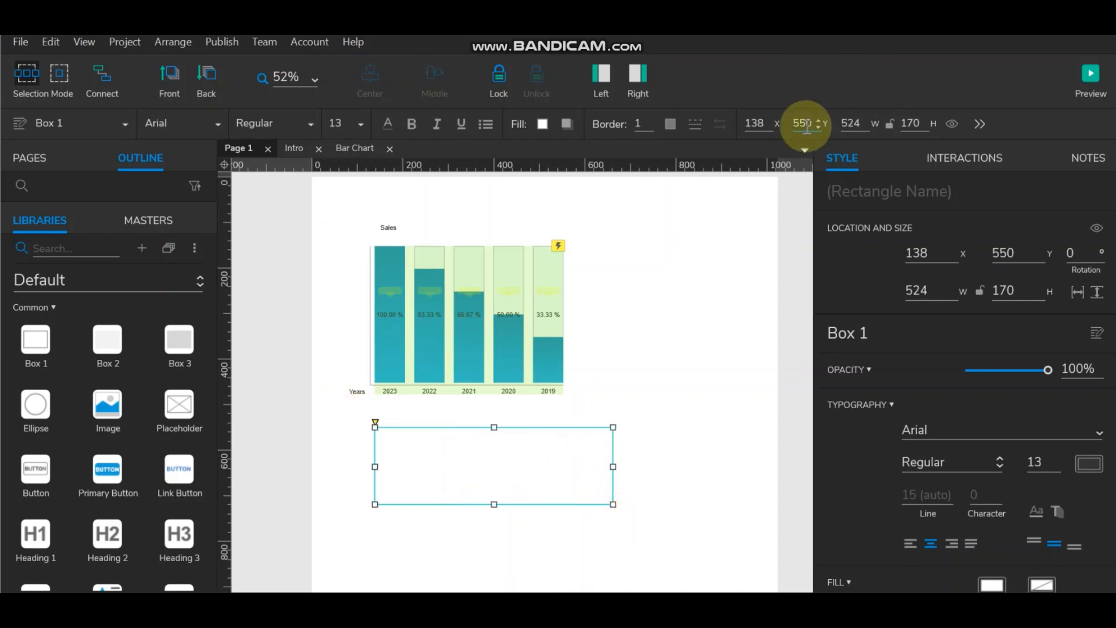
pyautogui.click(857, 122)
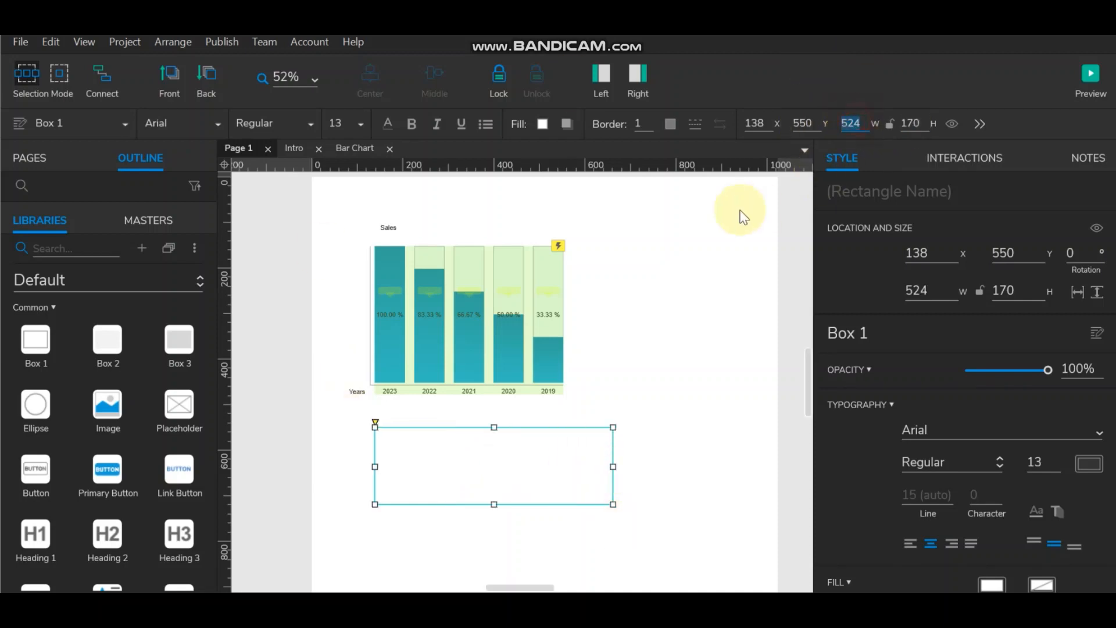
pyautogui.write('300')
pyautogui.press('Return')
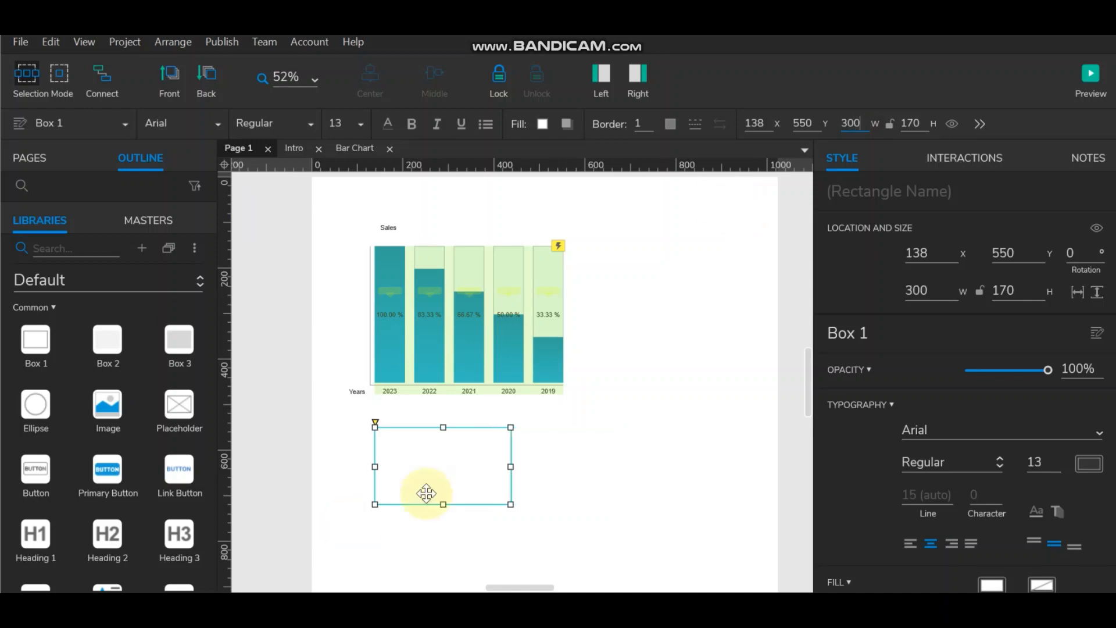
# - Reduce the rectangle's height to about 55 and set its width to 400
pyautogui.moveTo(441, 505); pyautogui.dragTo(442, 448)
pyautogui.click(610, 460)
pyautogui.click(498, 437)
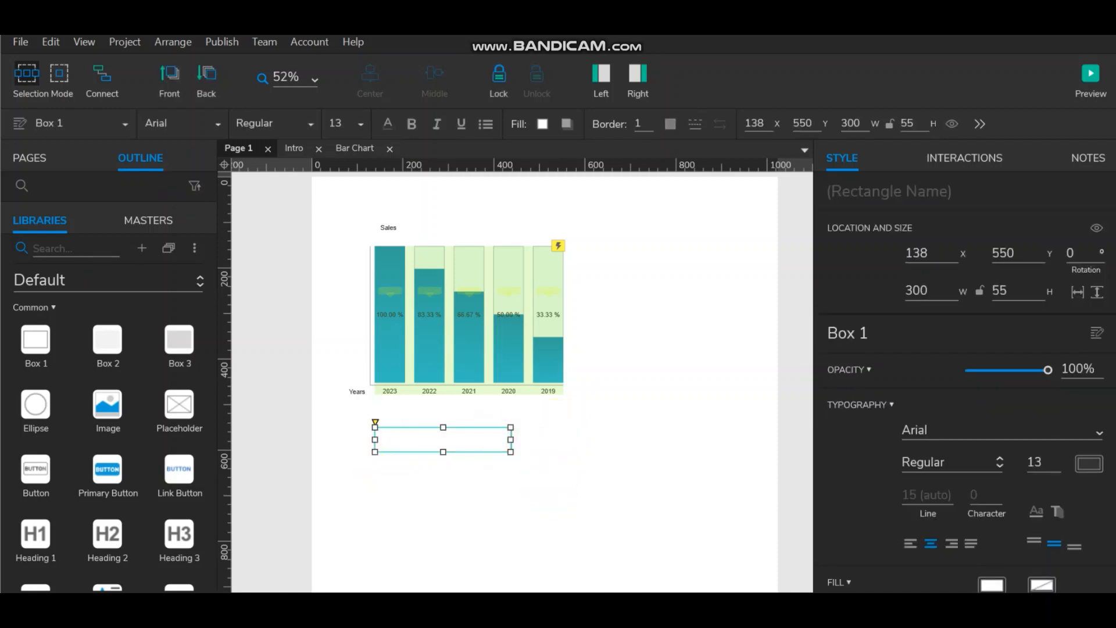
pyautogui.click(858, 124)
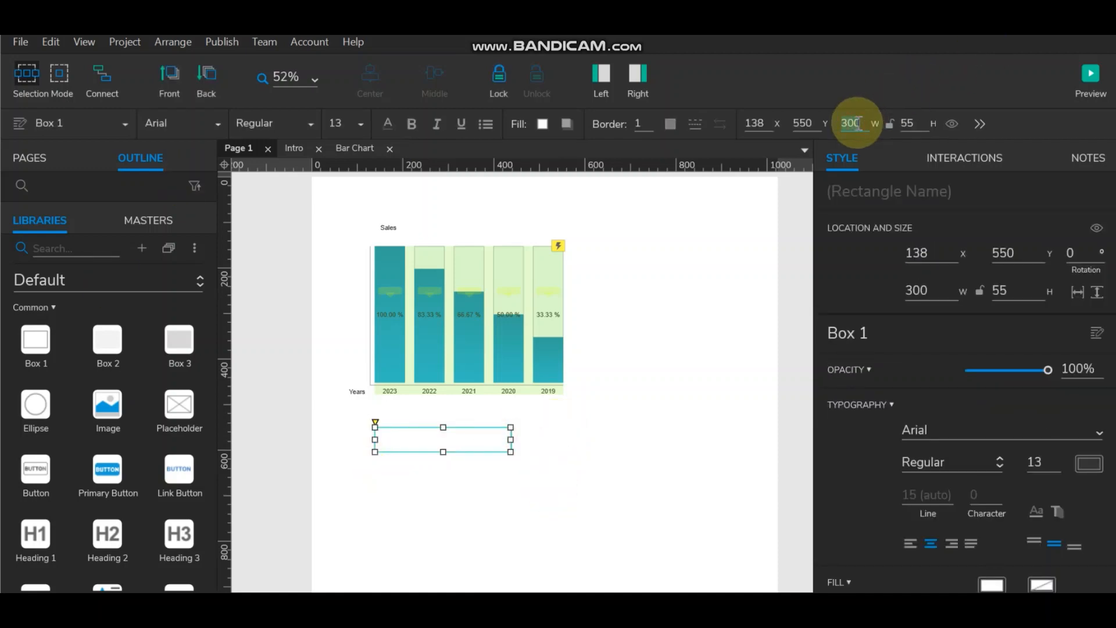
pyautogui.write('400')
pyautogui.press('Return')
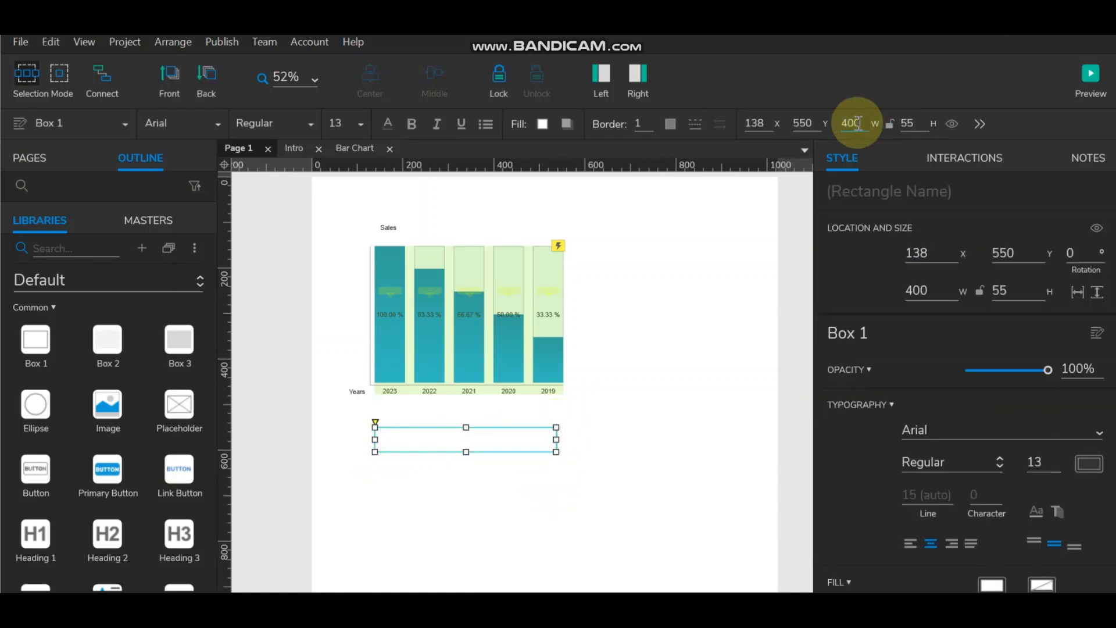
pyautogui.click(672, 385)
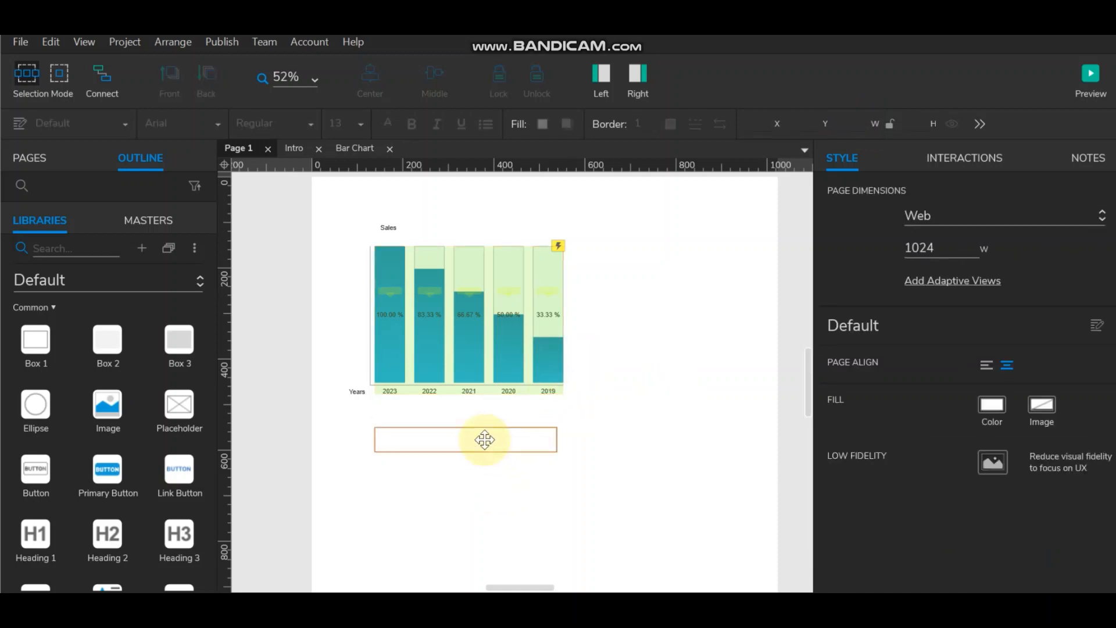
# - Duplicate the rectangle below the original at Y 634 and give the copy a linear gradient fill from #02A7F0 to #027DB4
pyautogui.click(466, 438)
pyautogui.moveTo(466, 438); pyautogui.dragTo(474, 486)
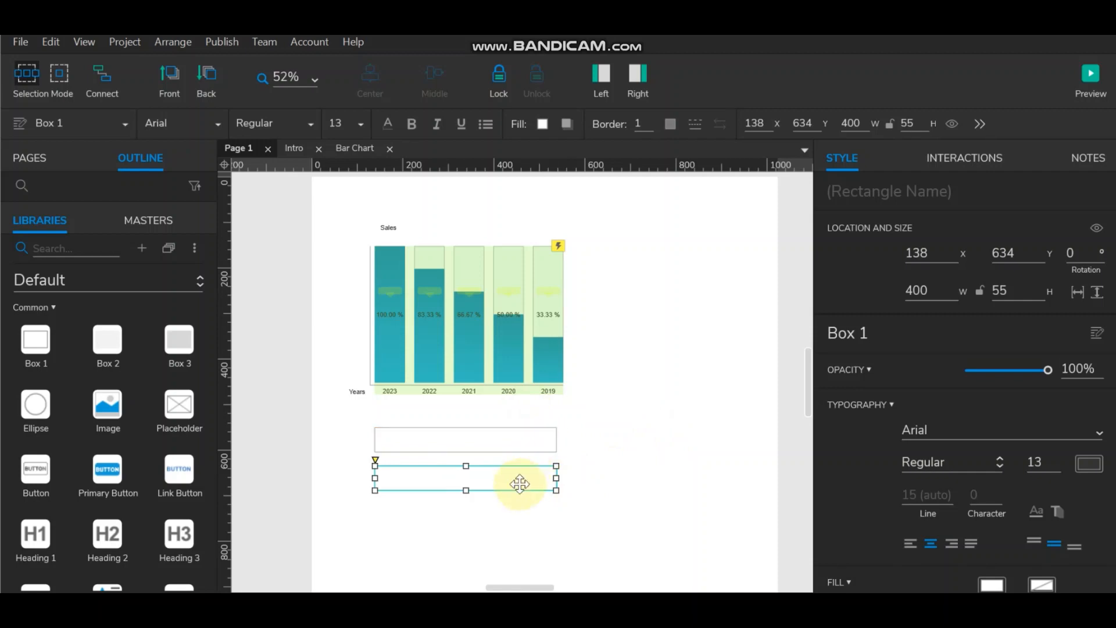
pyautogui.click(542, 124)
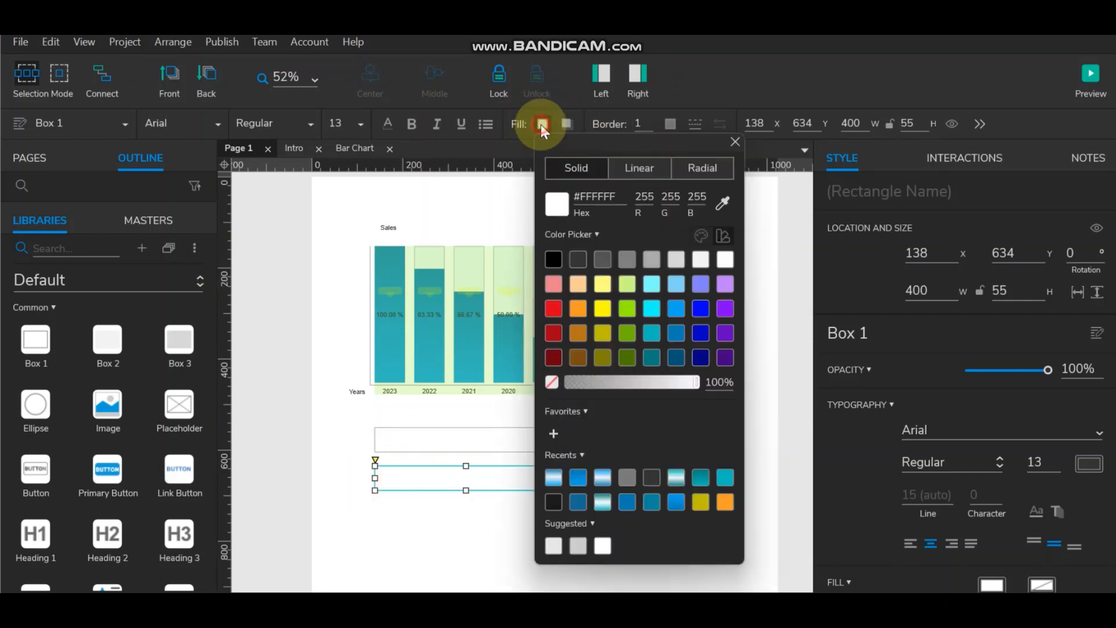
pyautogui.click(643, 166)
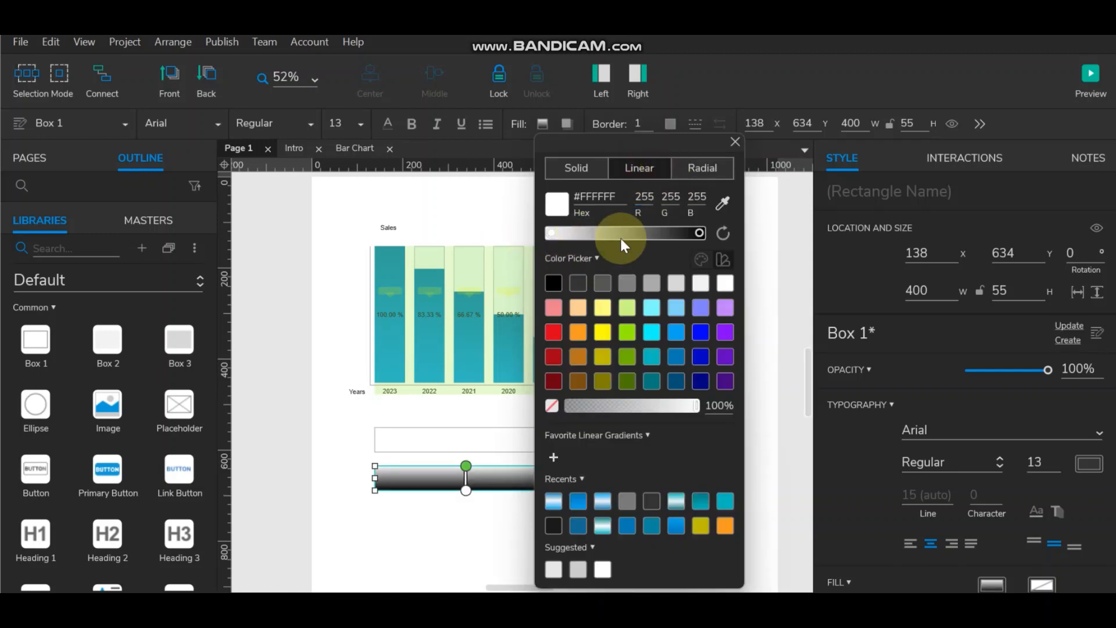
pyautogui.click(699, 232)
pyautogui.click(677, 357)
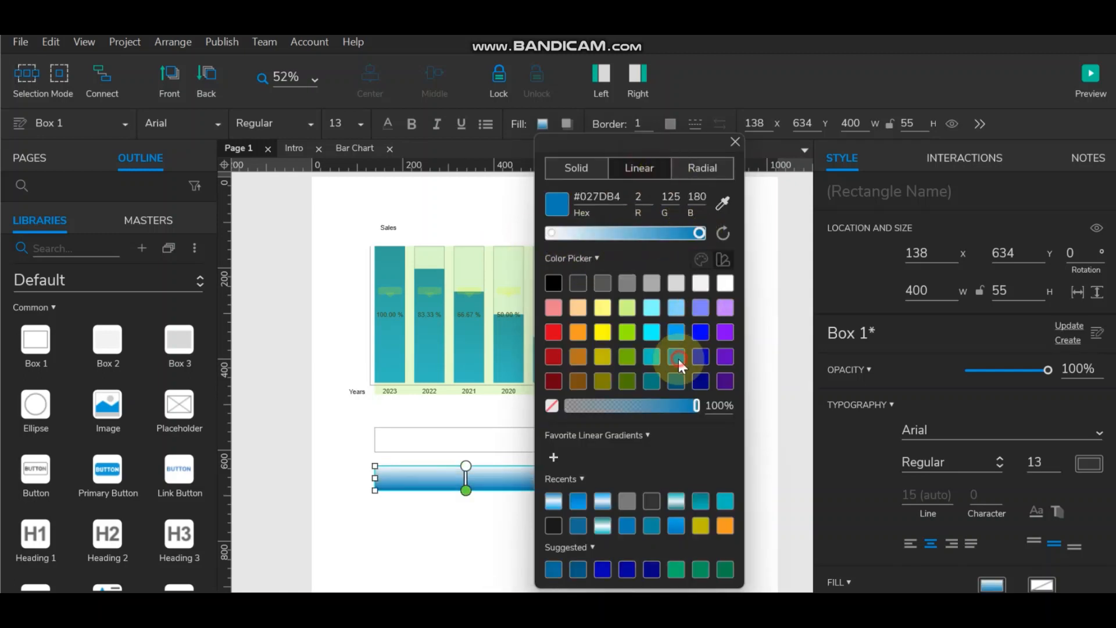
pyautogui.click(546, 233)
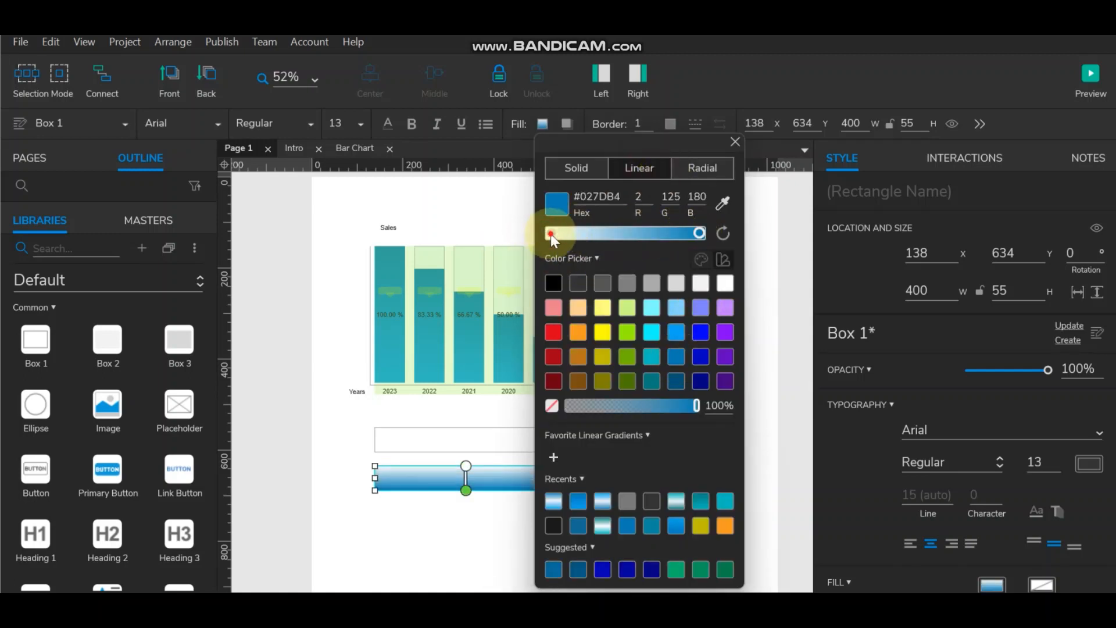
pyautogui.click(679, 332)
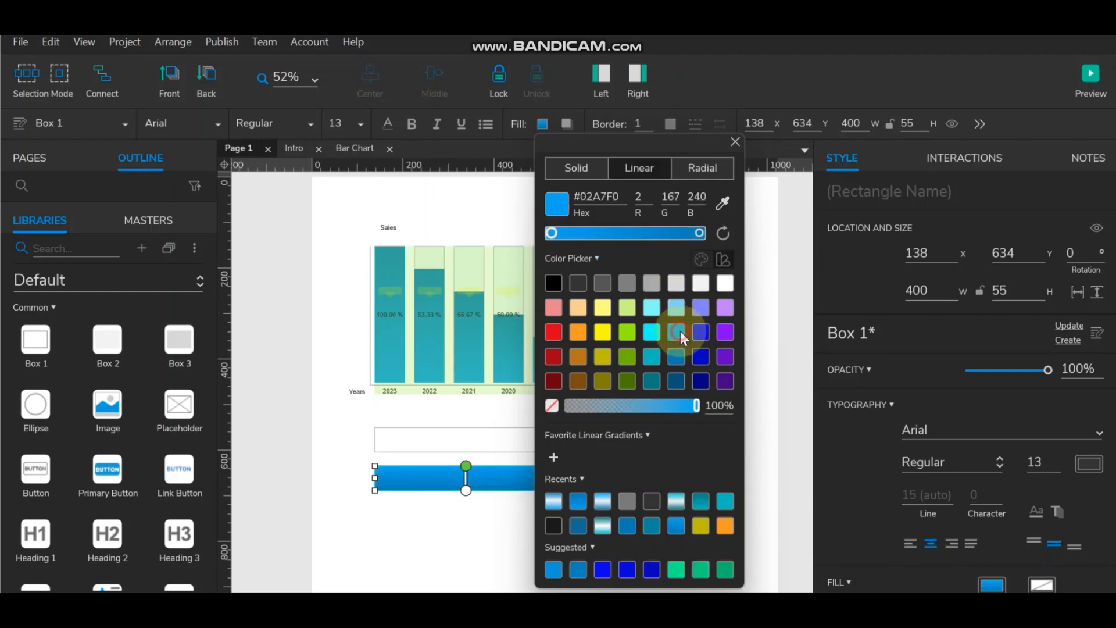
pyautogui.click(755, 313)
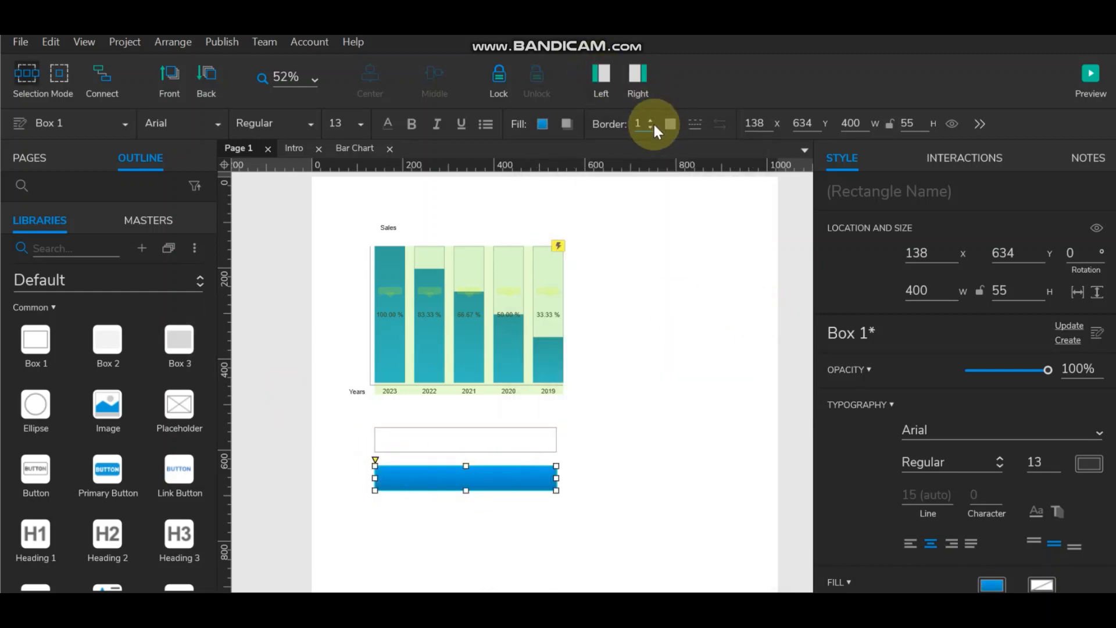
# - Move the blue gradient rectangle up so it exactly covers the white original
pyautogui.click(665, 299)
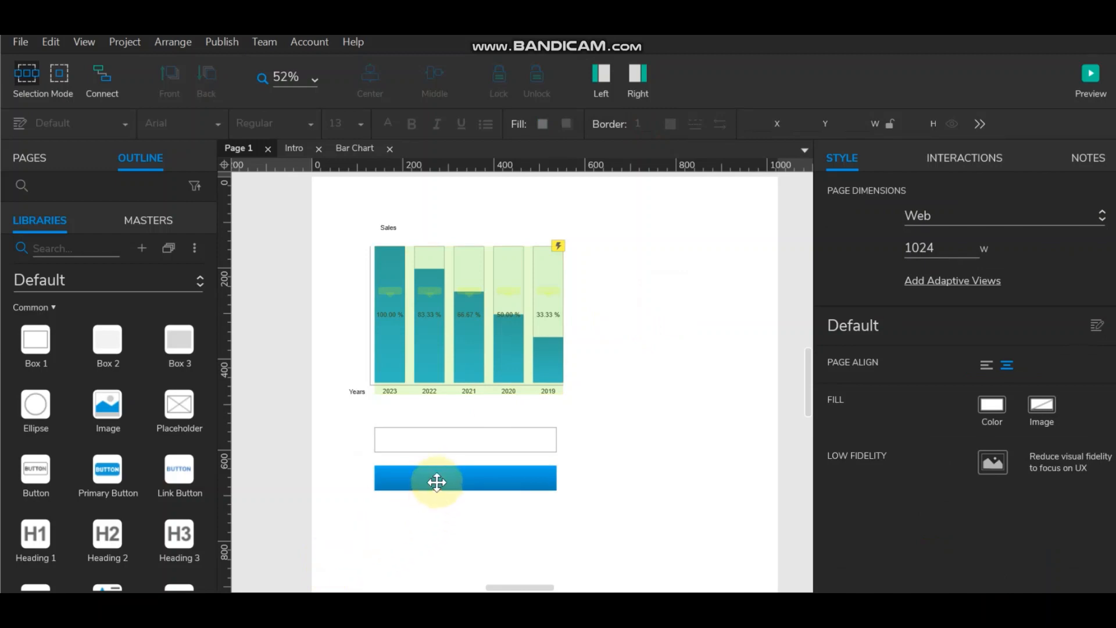
pyautogui.moveTo(437, 482); pyautogui.dragTo(436, 444)
pyautogui.click(616, 448)
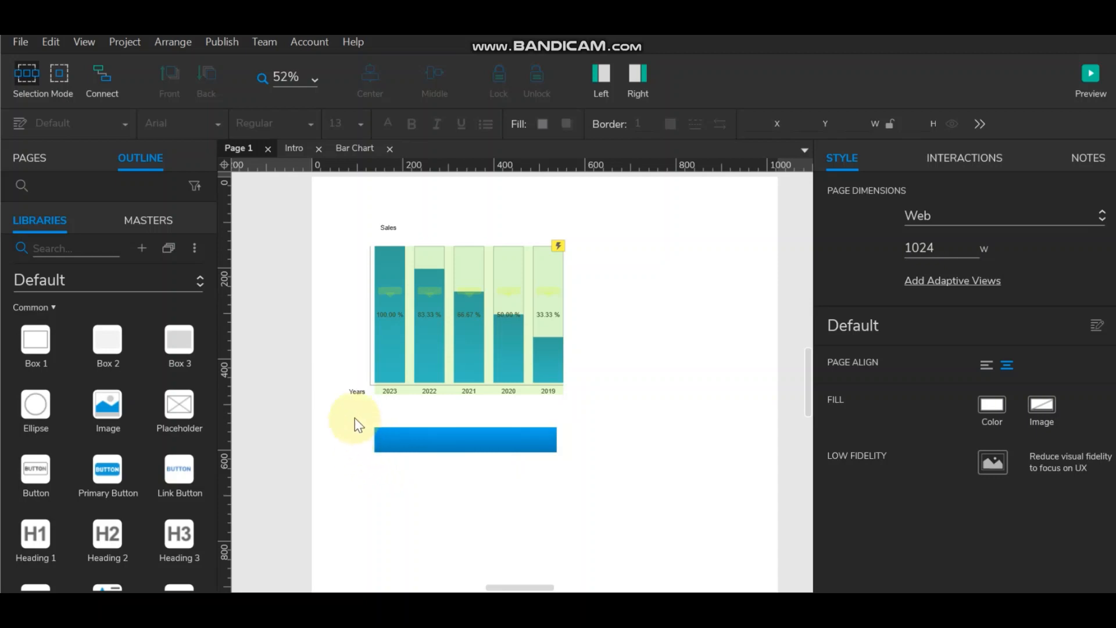
# - Add a repeater below the stacked rectangles at X 138, Y 663
pyautogui.scroll(-3, 161, 511)
pyautogui.scroll(-3, 161, 508)
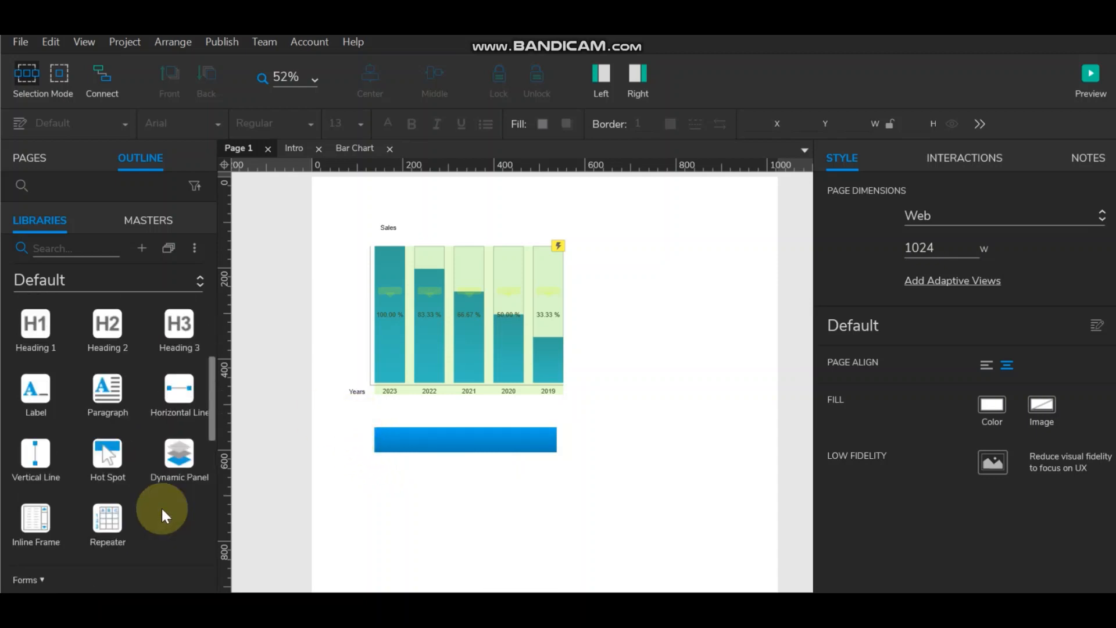
pyautogui.moveTo(107, 515); pyautogui.dragTo(380, 479)
pyautogui.scroll(-3, 640, 375)
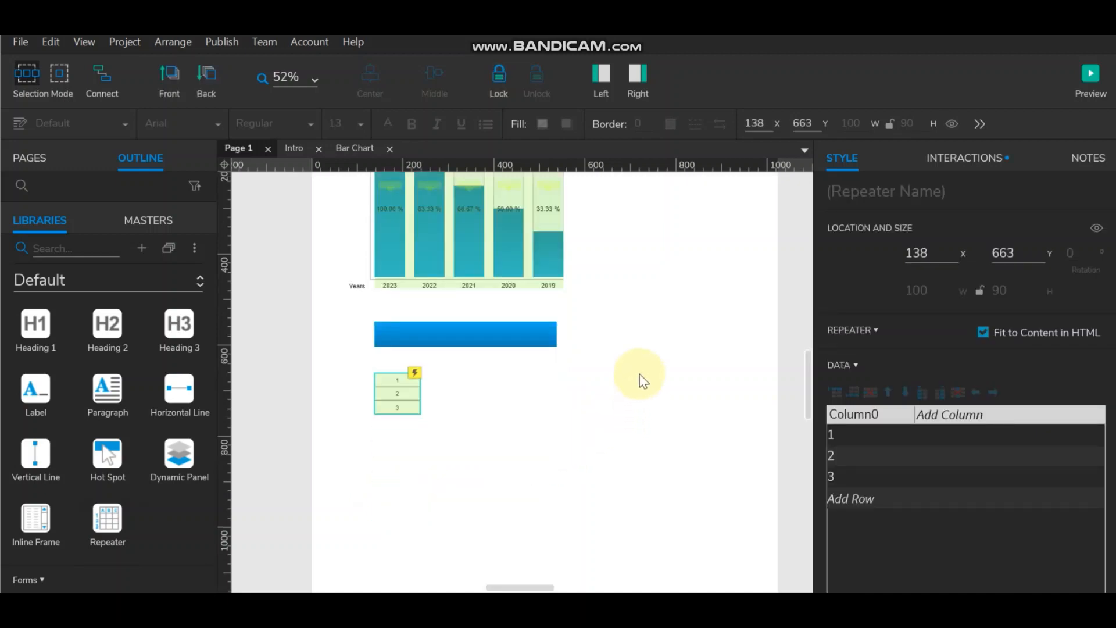
# - Cut both stacked rectangles from the page together
pyautogui.click(473, 339)
pyautogui.moveTo(605, 351); pyautogui.dragTo(359, 320)
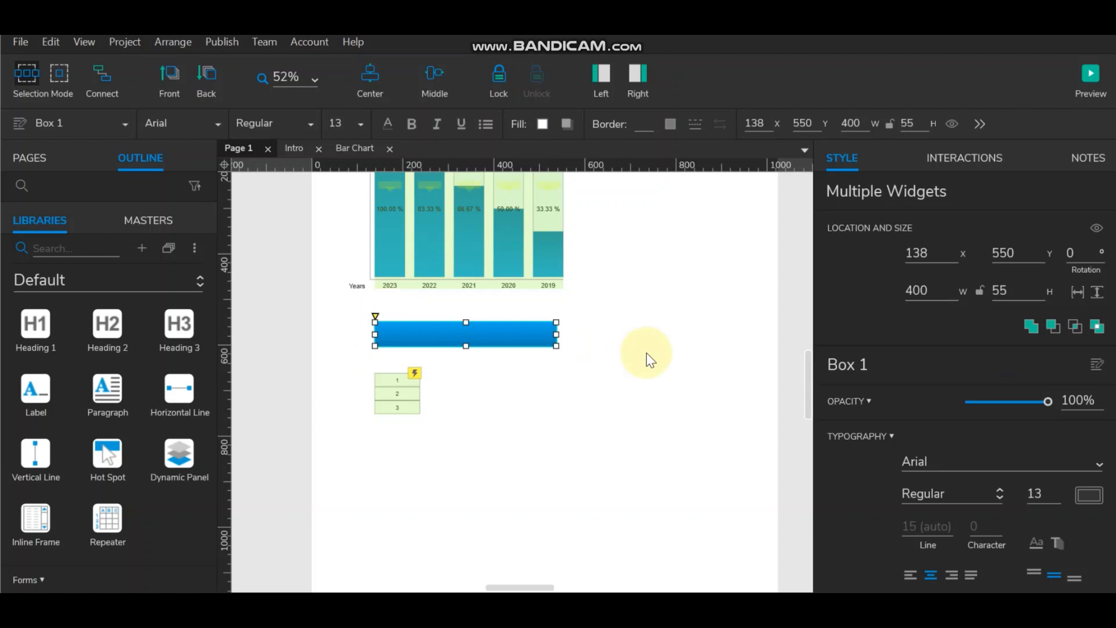
pyautogui.press('Delete')
# - Open the new repeater for editing and delete its default rectangle
pyautogui.doubleClick(398, 396)
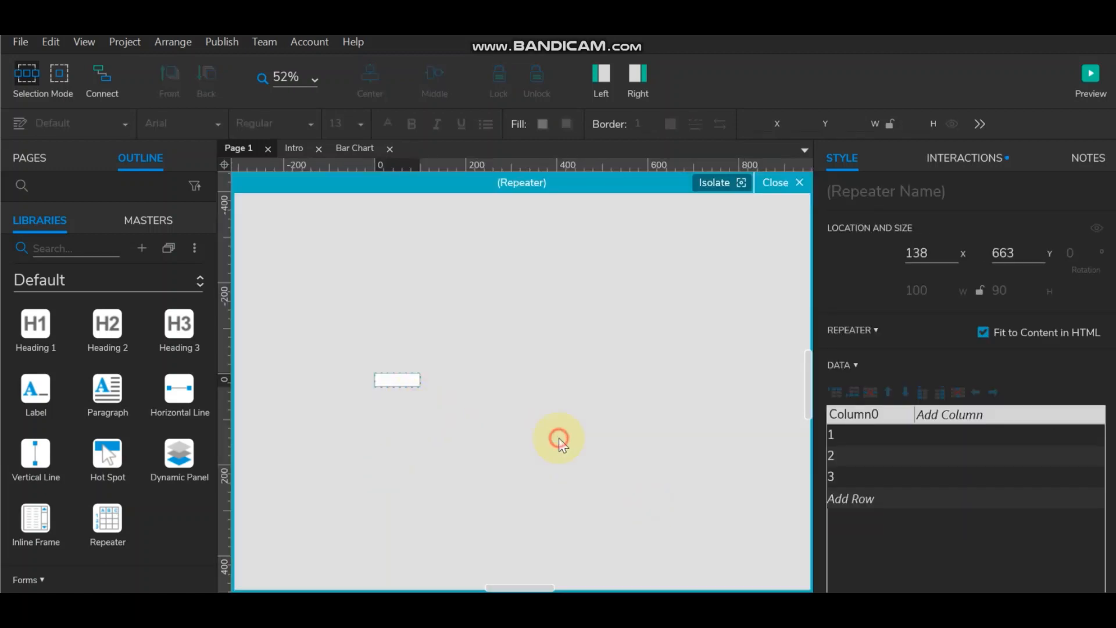
pyautogui.click(399, 378)
pyautogui.click(507, 431)
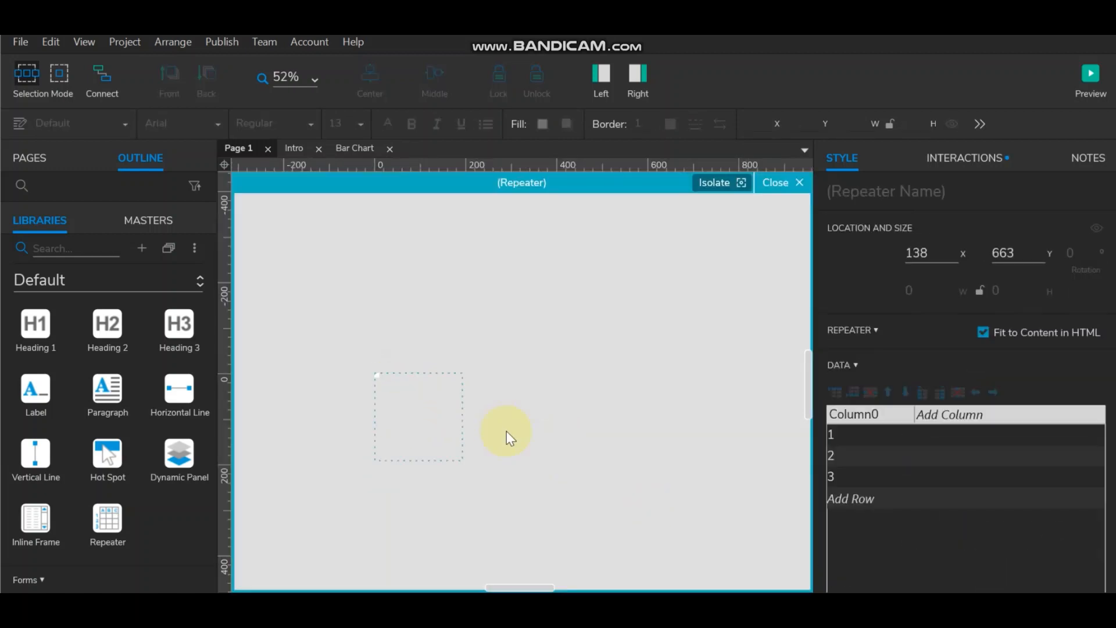
# - Paste the two rectangles into the repeater item, set their Y position to 0, and close the repeater editor
pyautogui.hotkey('ctrl', 'v')
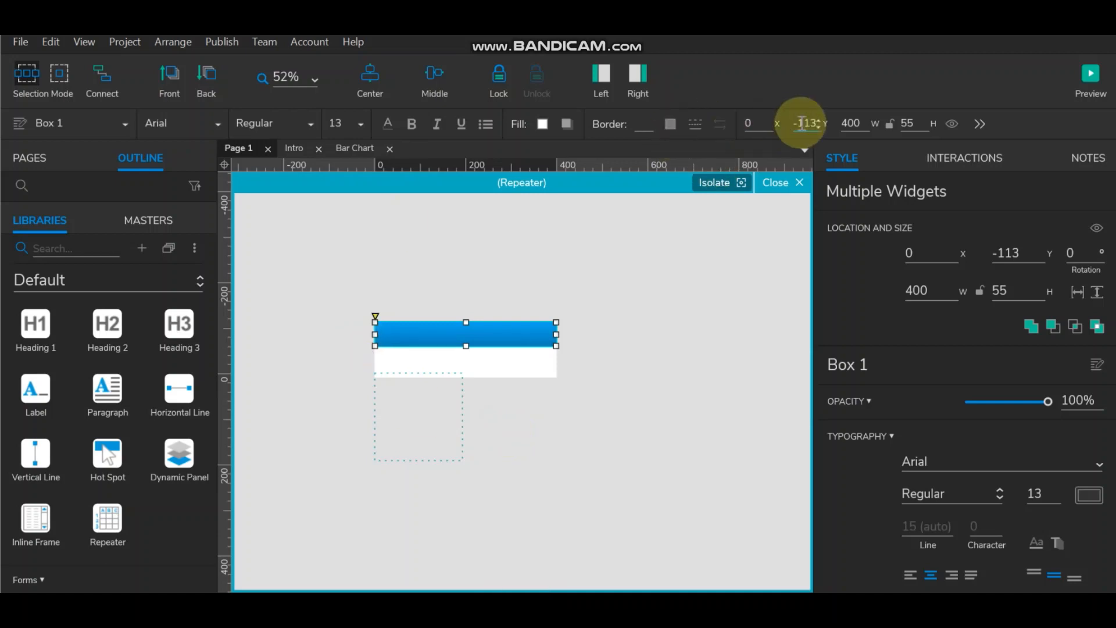
pyautogui.doubleClick(802, 123)
pyautogui.write('0')
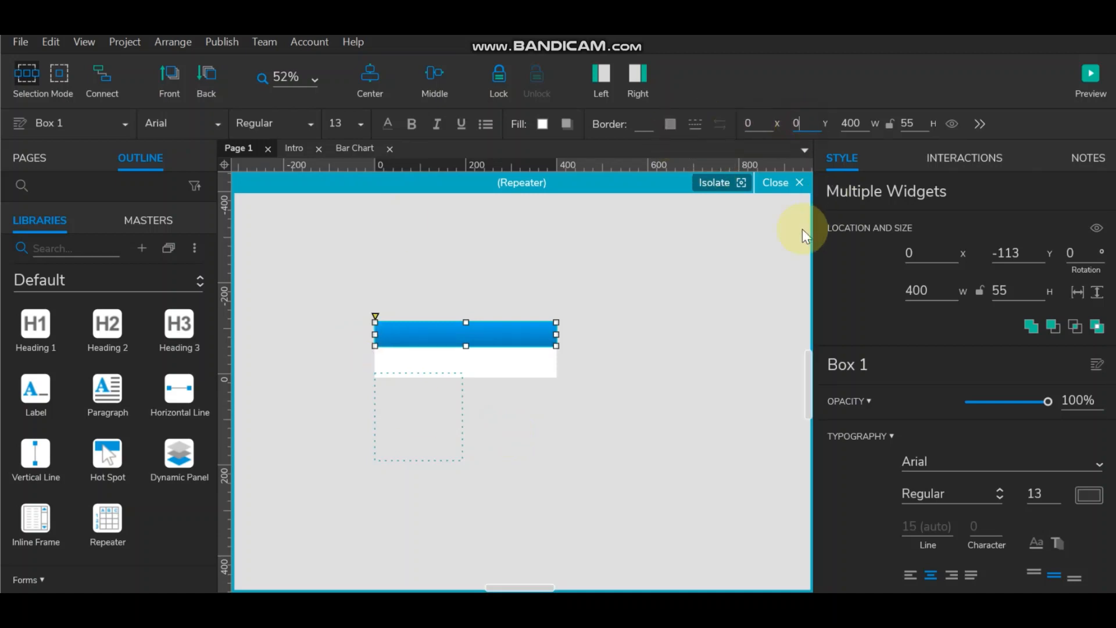
pyautogui.press('Return')
pyautogui.click(489, 423)
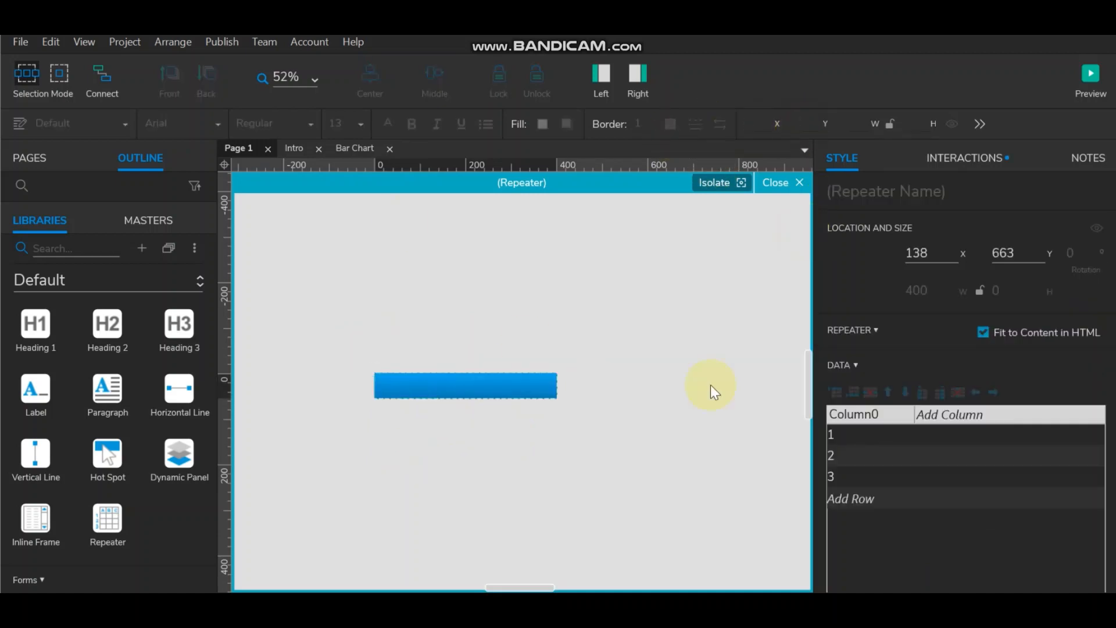
pyautogui.click(773, 183)
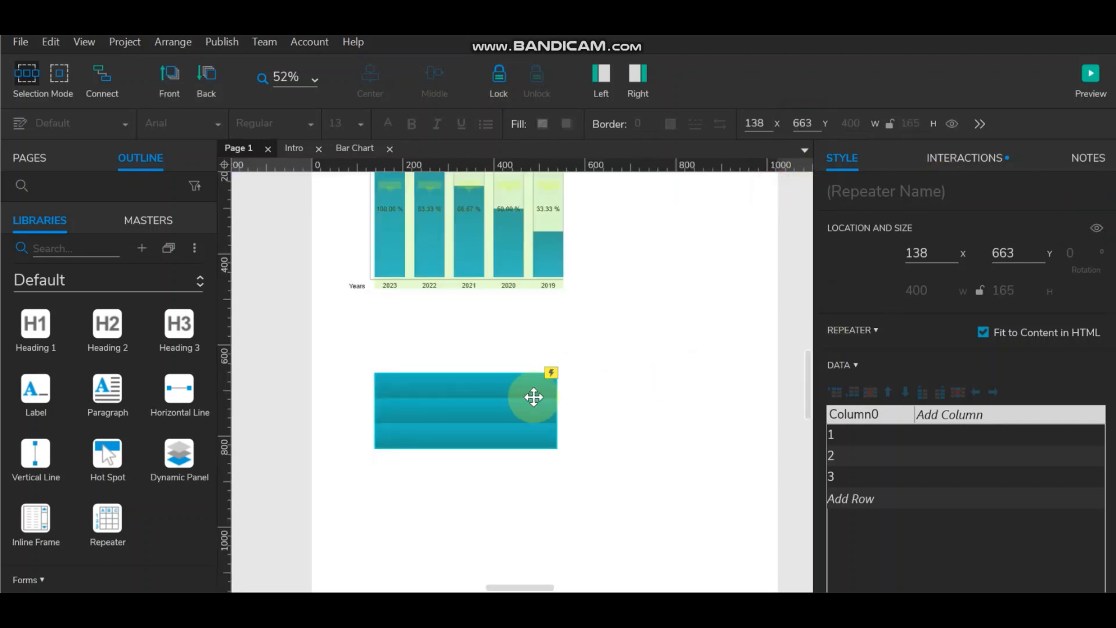
# - Set the new repeater's row spacing to 20 and select the repeater again
pyautogui.scroll(-5, 1091, 396)
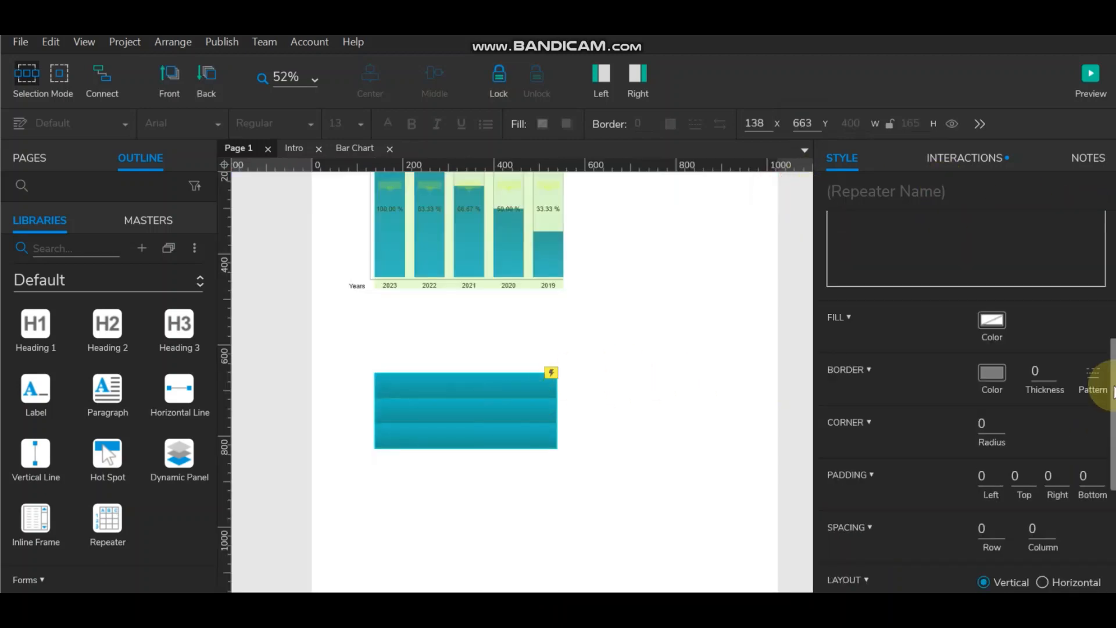
pyautogui.scroll(-2, 1097, 441)
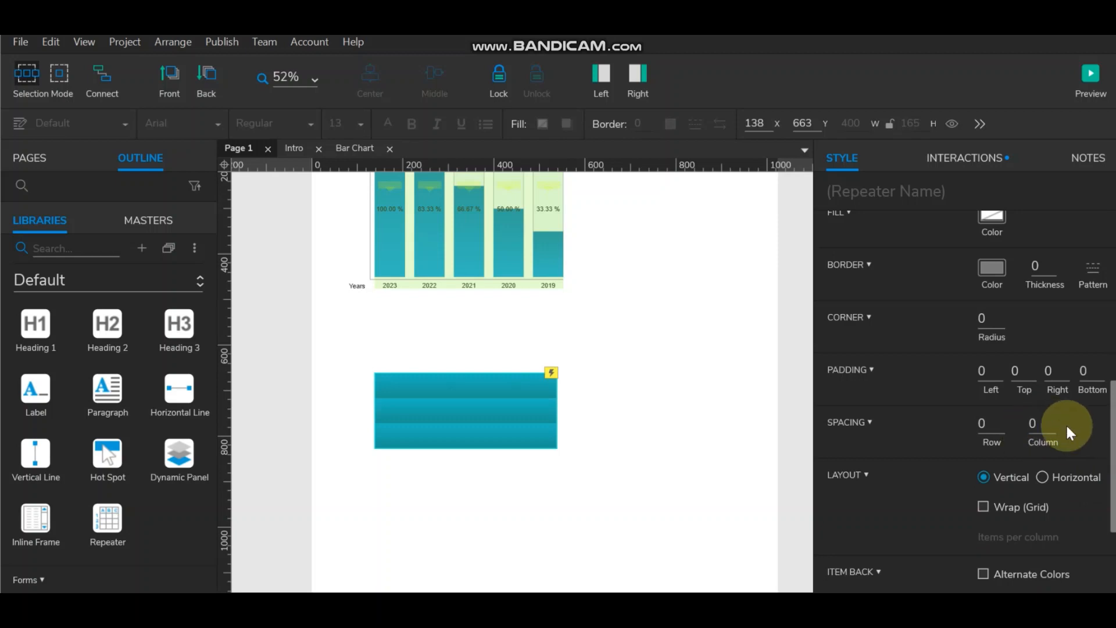
pyautogui.scroll(2, 1040, 443)
pyautogui.click(993, 530)
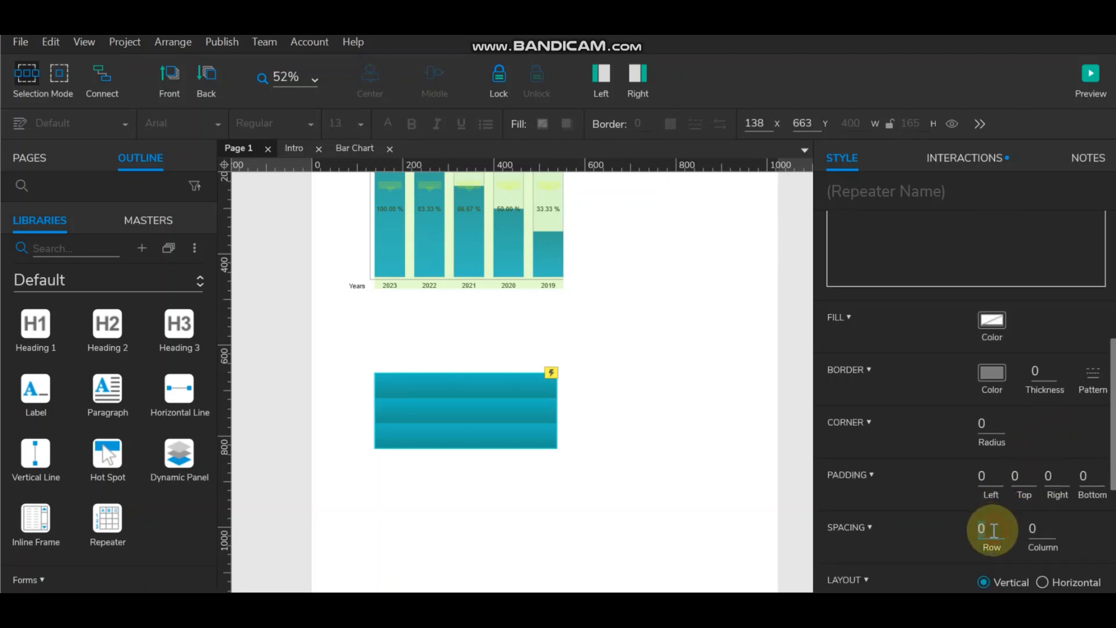
pyautogui.write('20')
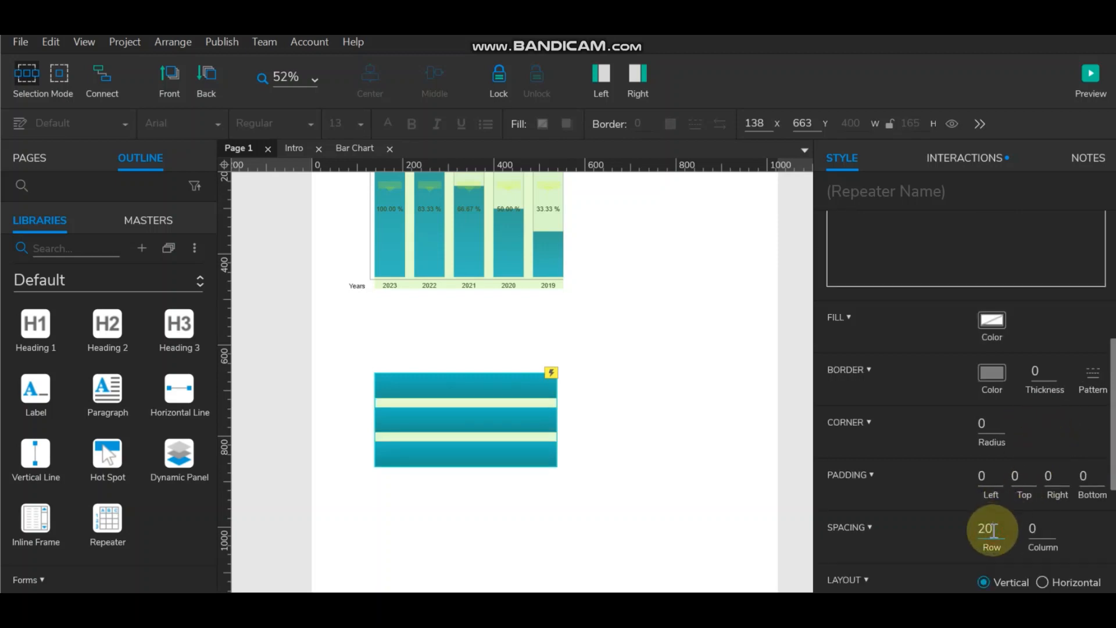
pyautogui.click(659, 405)
pyautogui.click(497, 420)
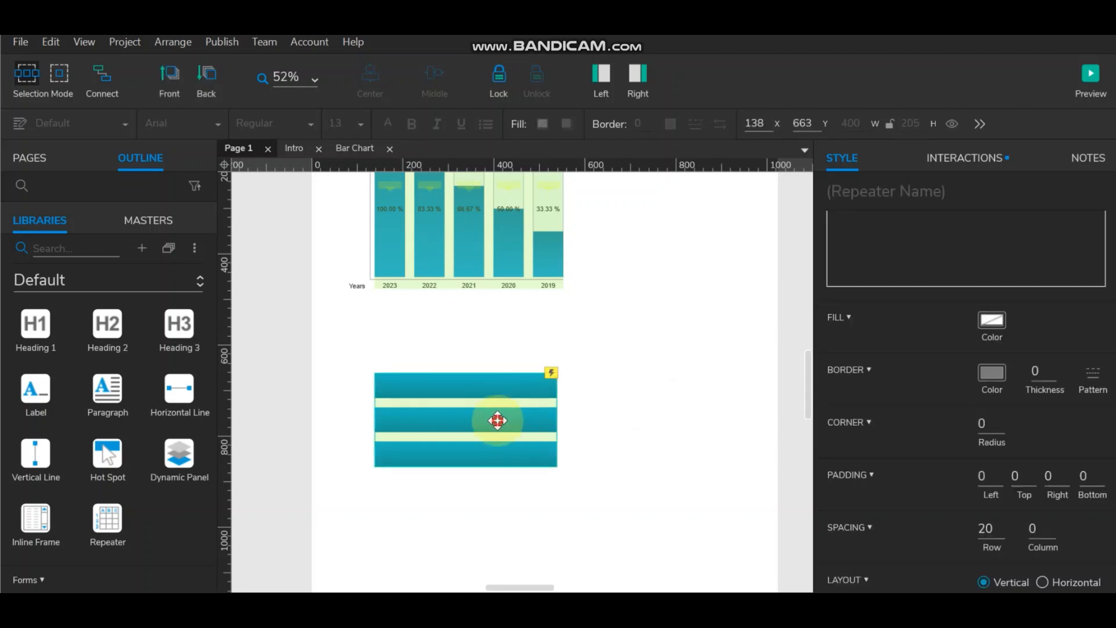
# - Open the horizontal bar repeater for editing and add a label reading "100%" in the middle of the bar
pyautogui.doubleClick(482, 415)
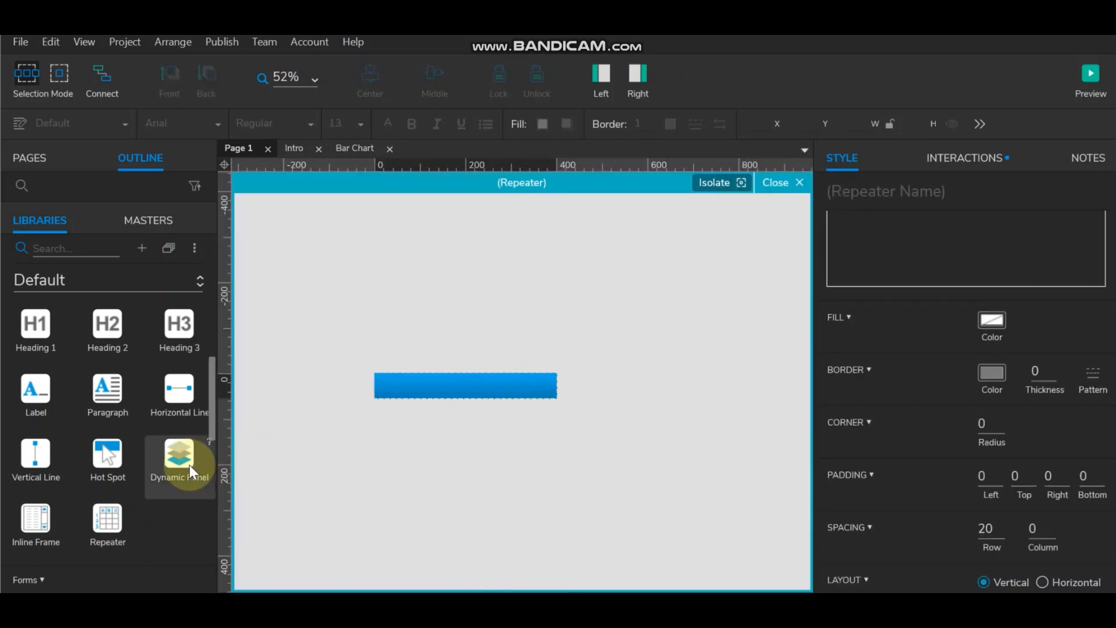
pyautogui.moveTo(35, 387); pyautogui.dragTo(491, 378)
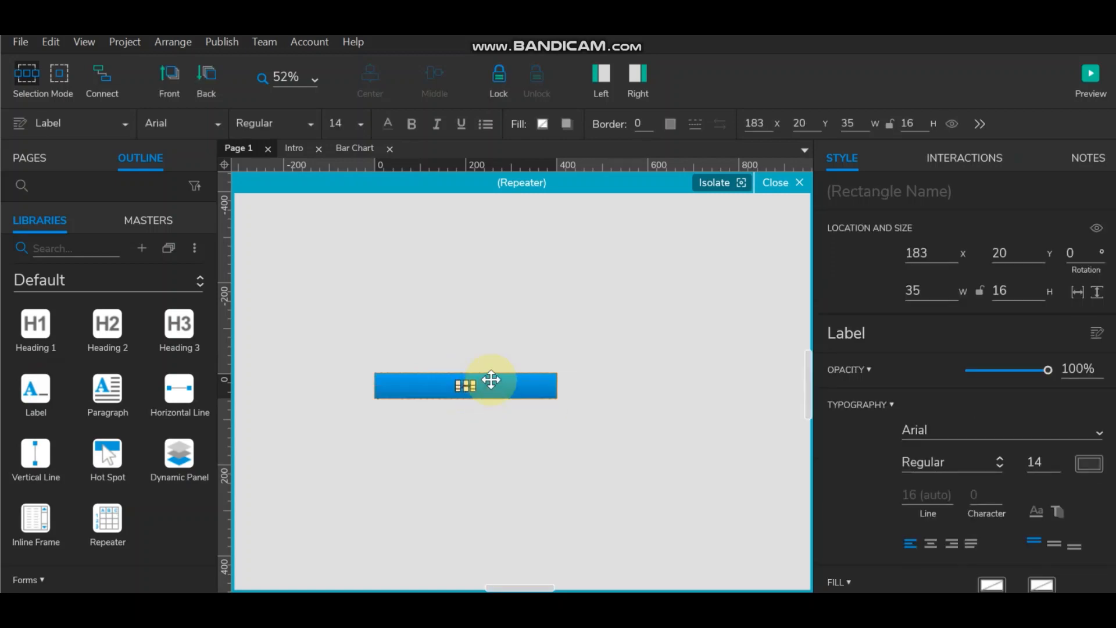
pyautogui.scroll(5, 491, 378)
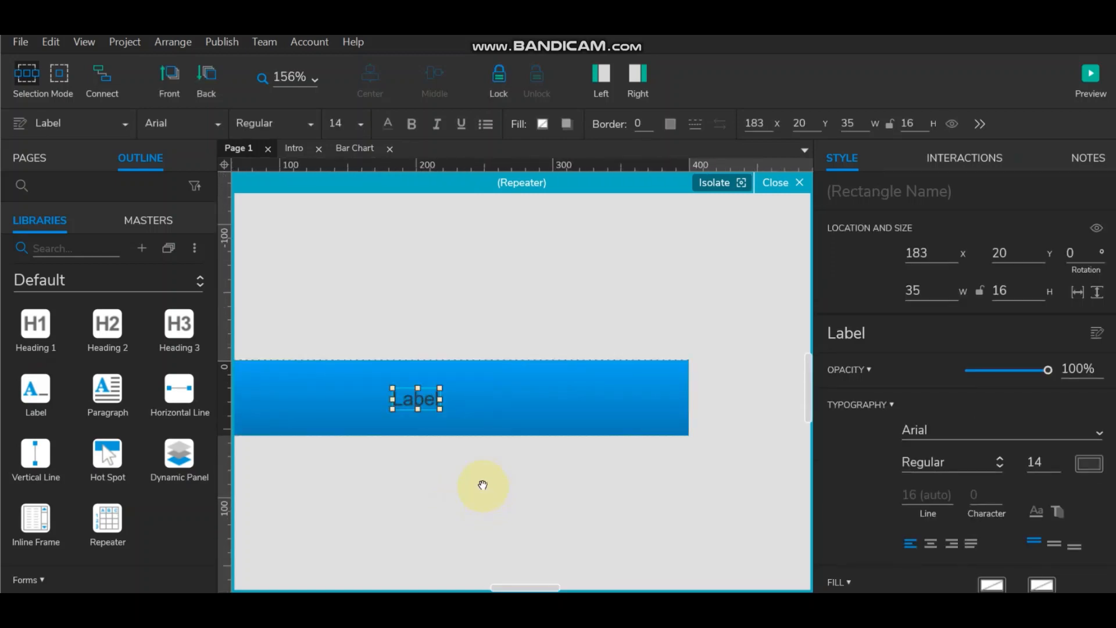
pyautogui.moveTo(481, 485); pyautogui.dragTo(588, 471)
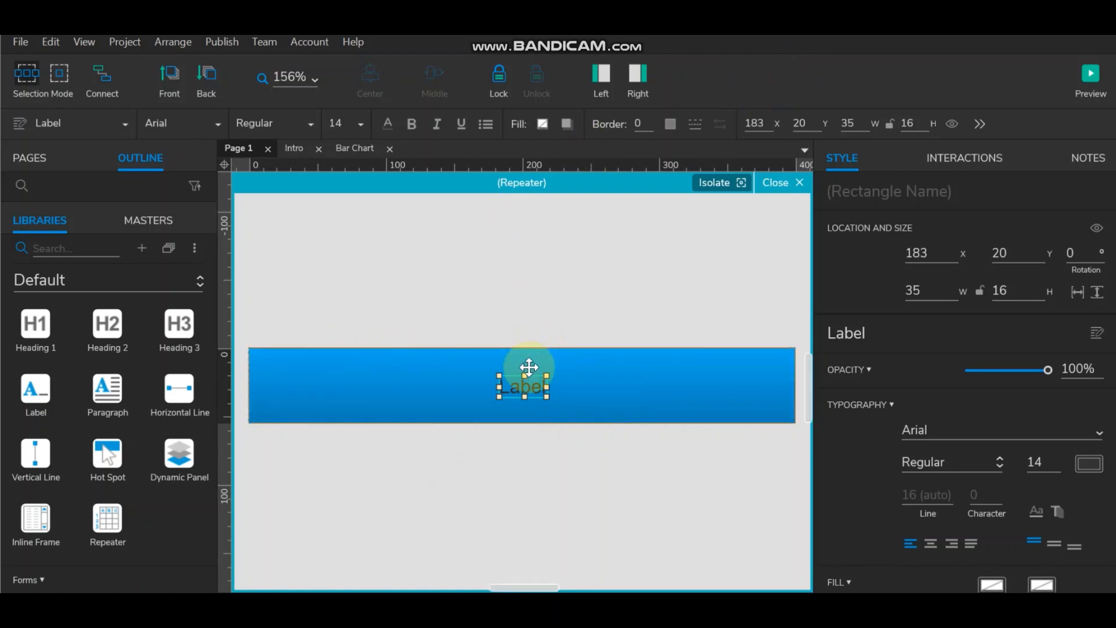
pyautogui.doubleClick(534, 386)
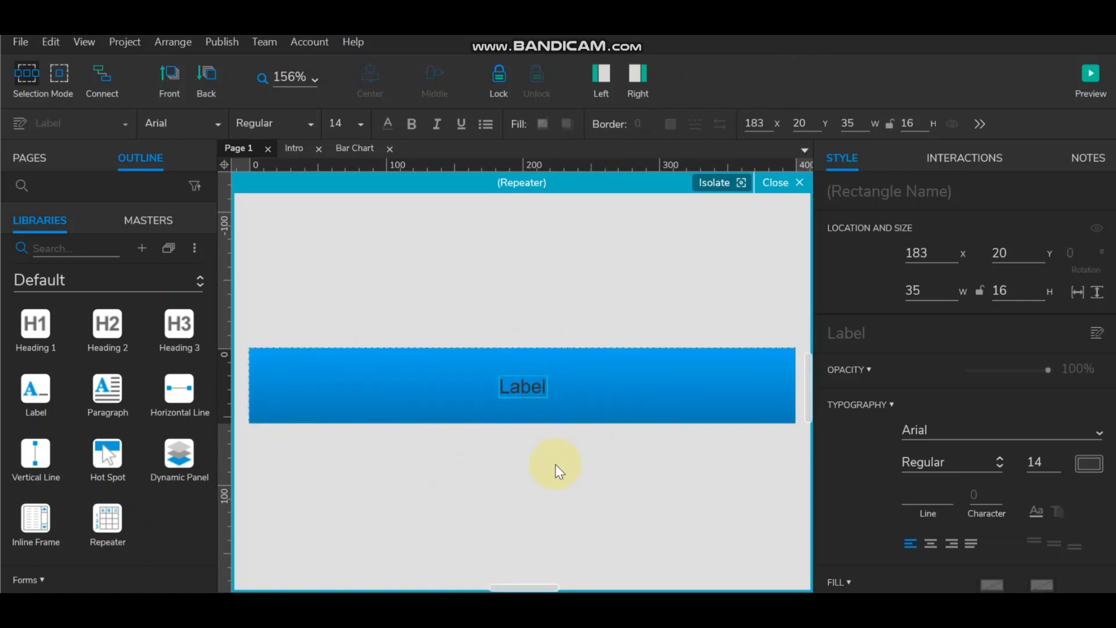
pyautogui.write('100%')
pyautogui.click(555, 464)
# - Widen the 100% label to about 60, centre its text, and centre the label horizontally on the bar
pyautogui.click(511, 386)
pyautogui.moveTo(496, 386); pyautogui.dragTo(467, 387)
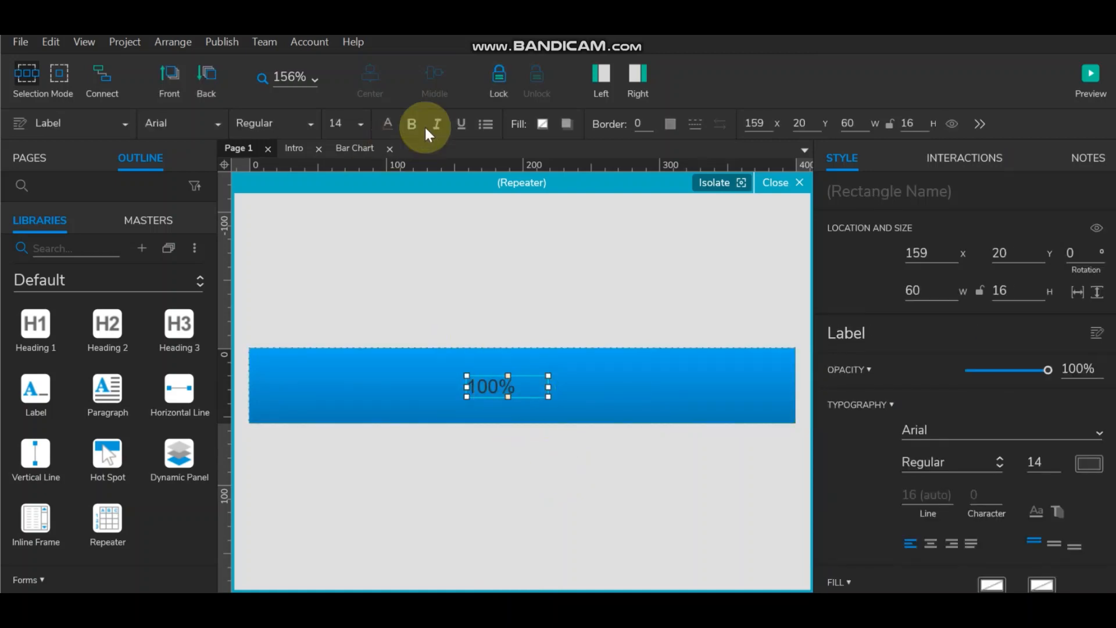
pyautogui.click(931, 543)
pyautogui.click(565, 422)
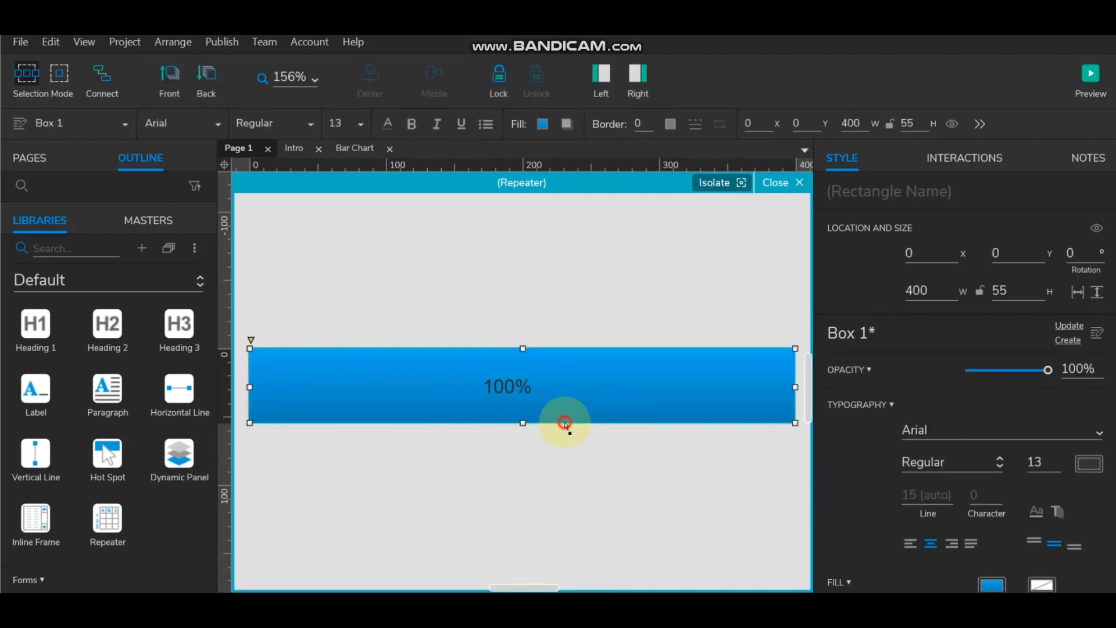
pyautogui.keyDown('ctrl'); pyautogui.click(511, 386); pyautogui.keyUp('ctrl')
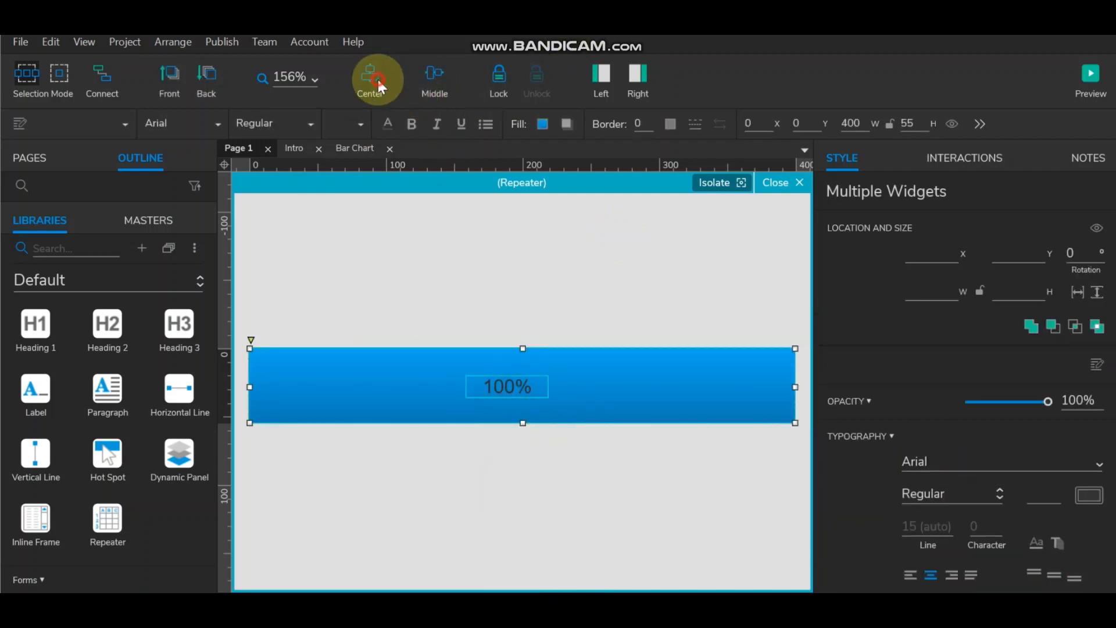
pyautogui.click(378, 79)
pyautogui.click(674, 269)
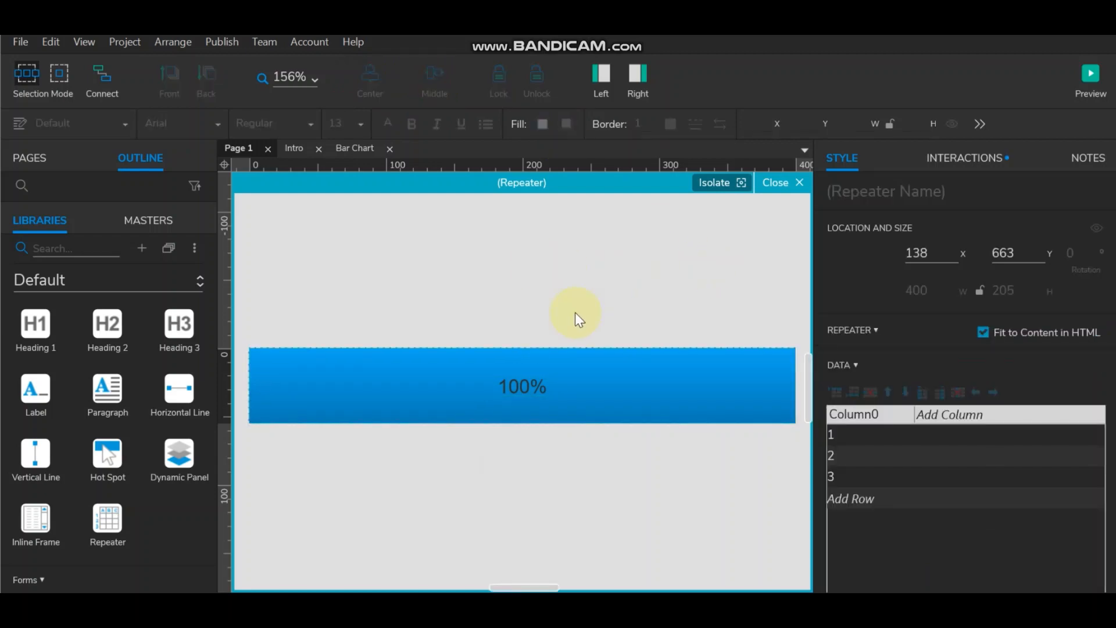
# - Rename the repeater's first data column to Sales and add a second column named Years
pyautogui.keyDown('ctrl'); pyautogui.scroll(-1, 574, 312); pyautogui.keyUp('ctrl')
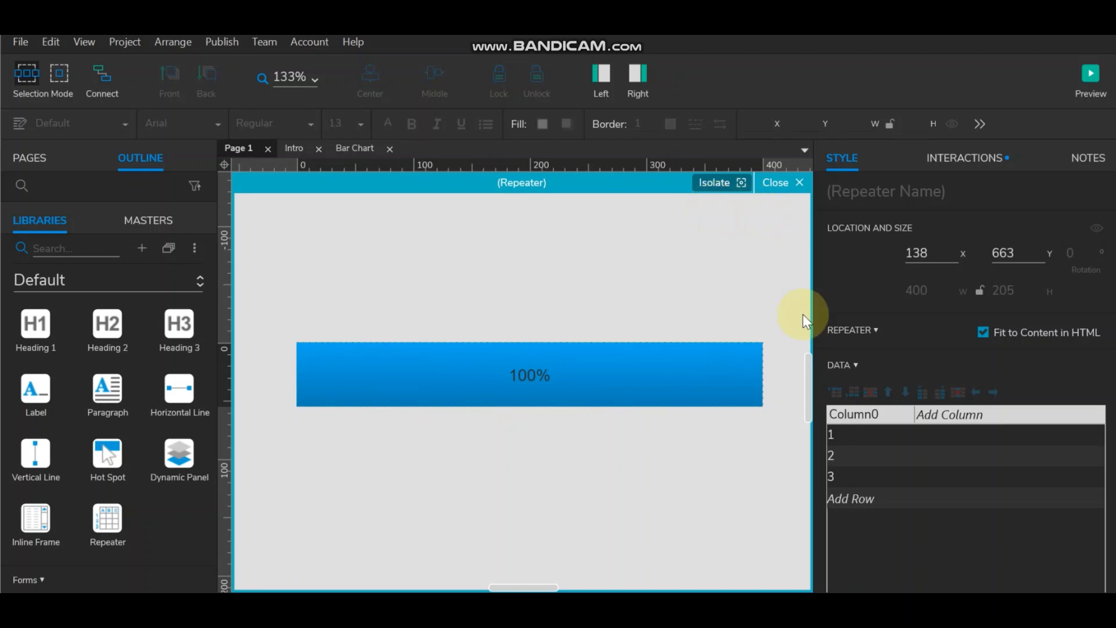
pyautogui.doubleClick(870, 420)
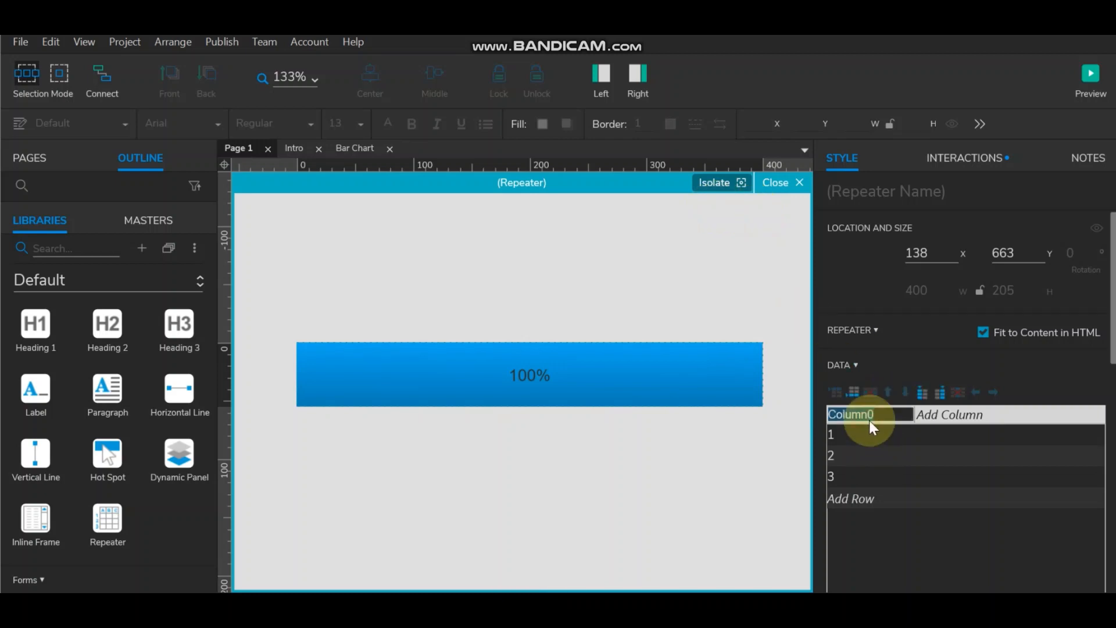
pyautogui.write('Sales')
pyautogui.click(961, 416)
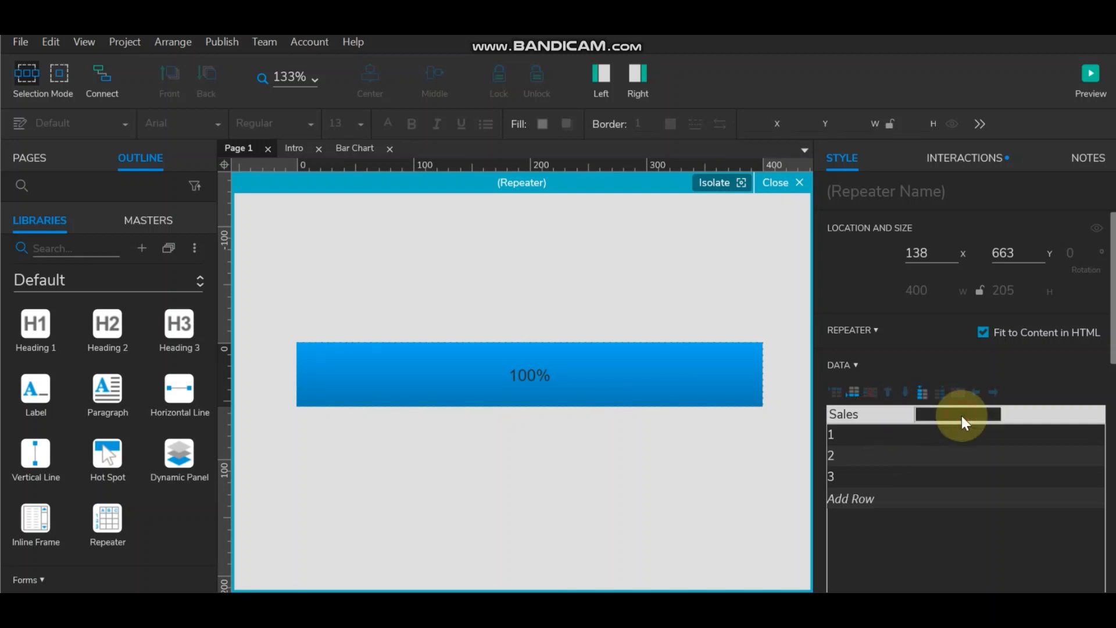
pyautogui.write('Years')
pyautogui.click(978, 448)
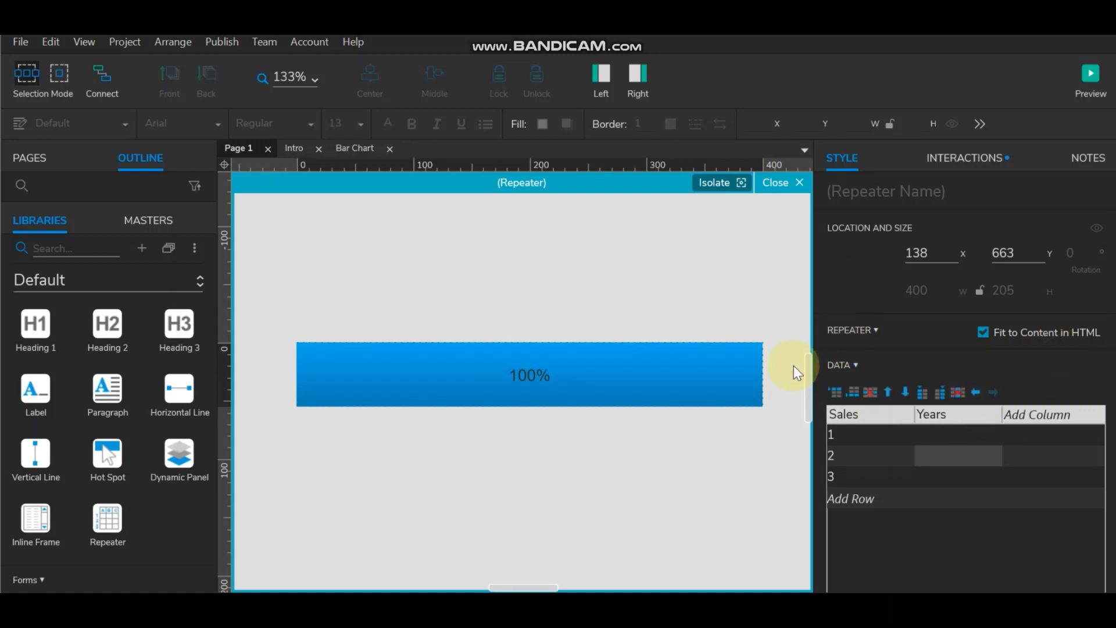
# - Duplicate the percentage label beside the bar's left end at about X -69, Y 20, and change its text to "Years"
pyautogui.click(532, 375)
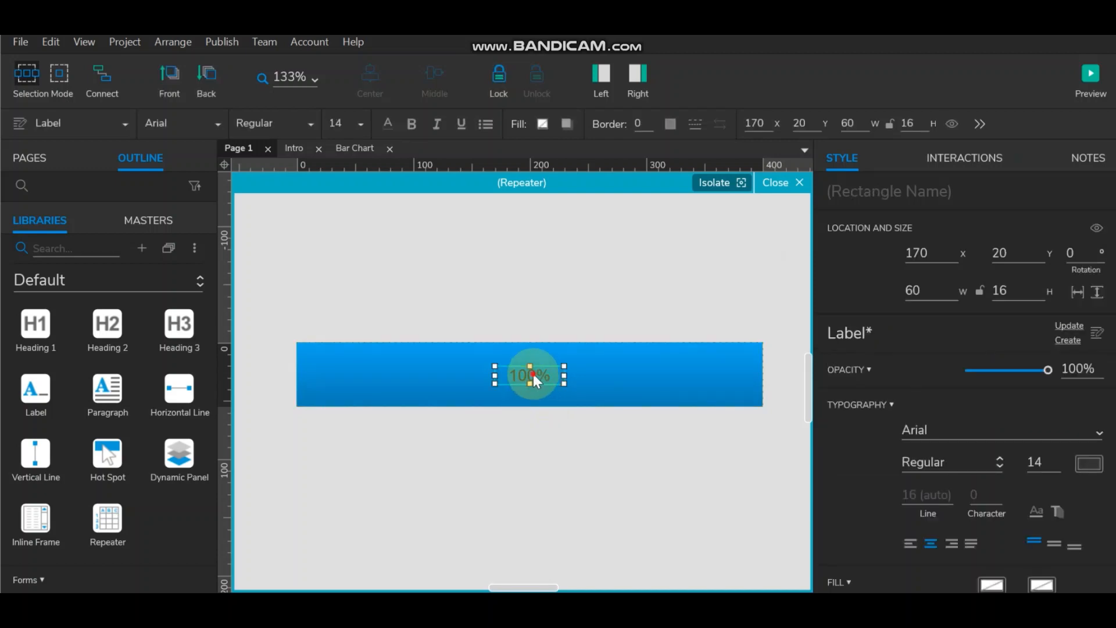
pyautogui.moveTo(533, 374); pyautogui.dragTo(315, 375)
pyautogui.doubleClick(314, 375)
pyautogui.write('Y')
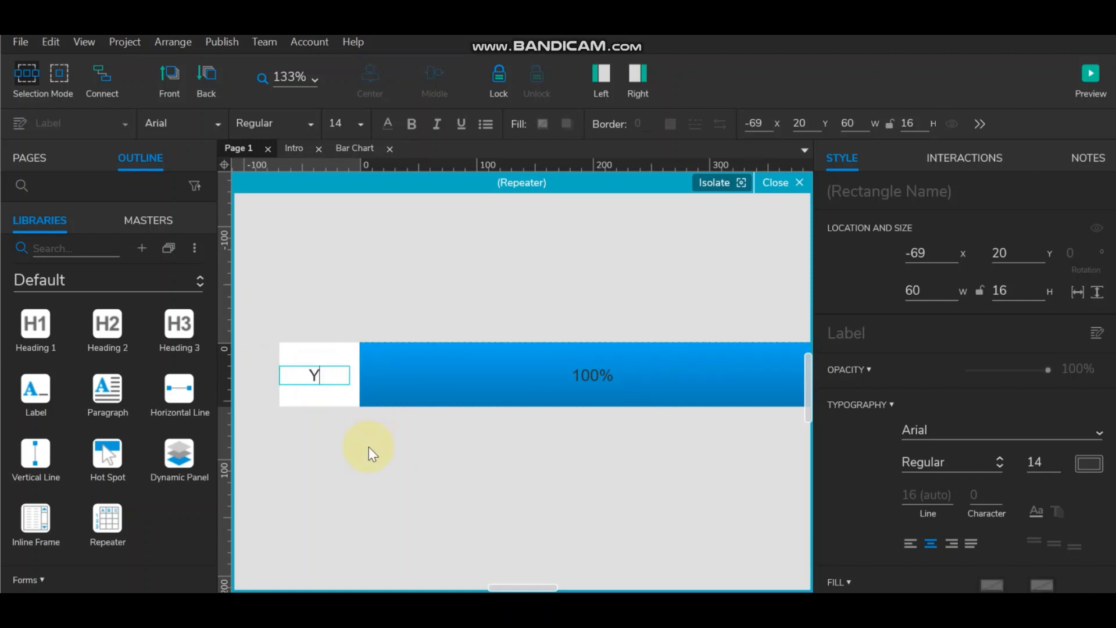
pyautogui.write('ears')
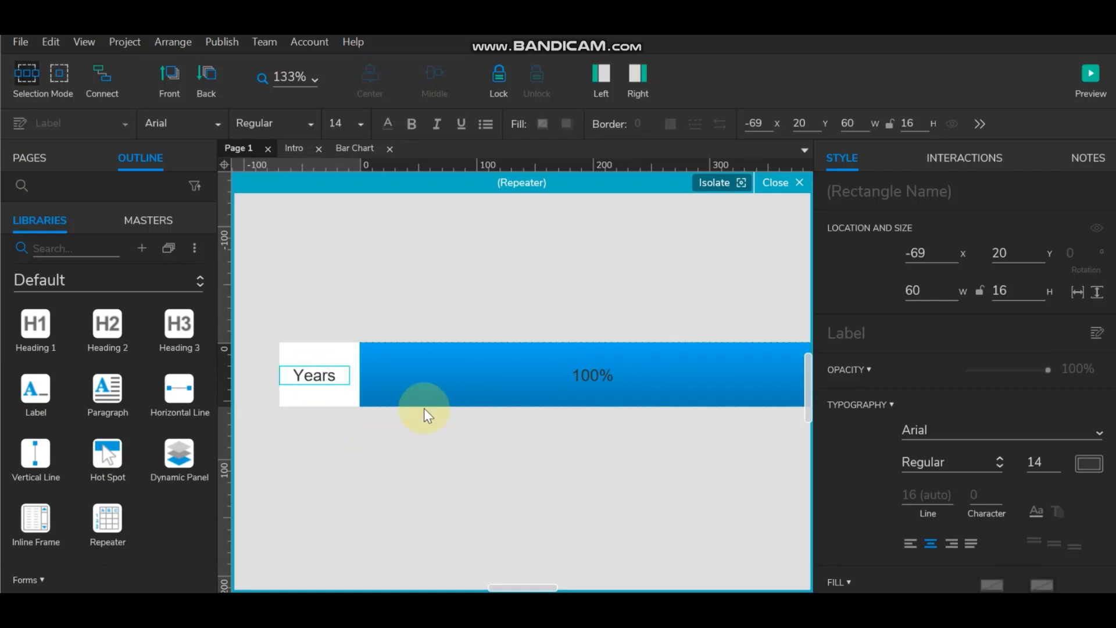
pyautogui.click(311, 436)
# - Name the label left of the bar Years and the 100% label on the bar Per
pyautogui.click(312, 374)
pyautogui.click(945, 196)
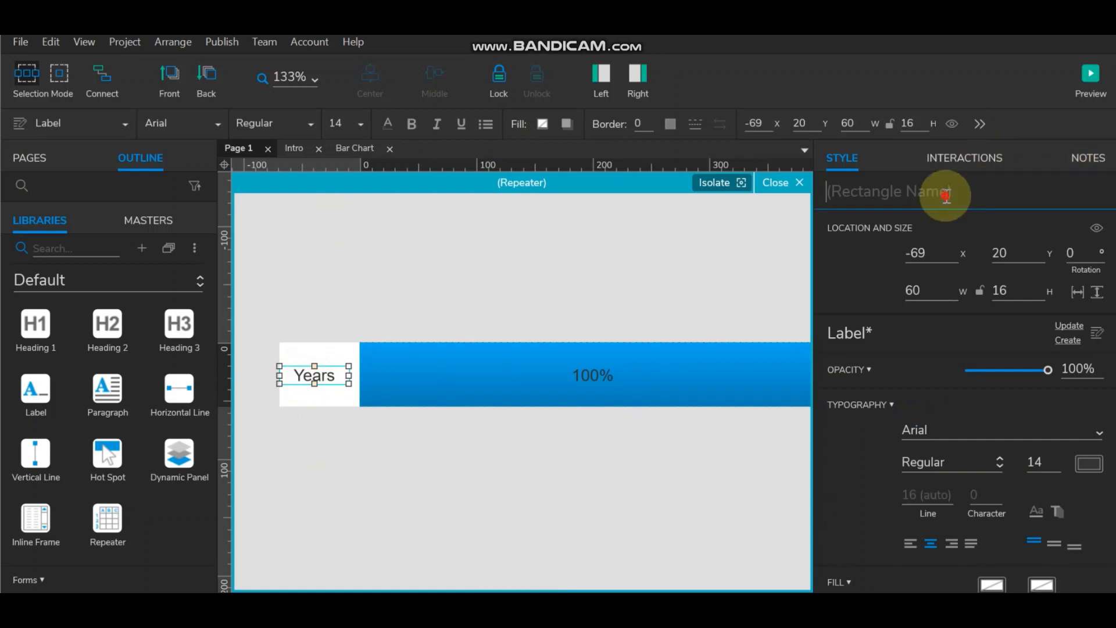
pyautogui.write('Years')
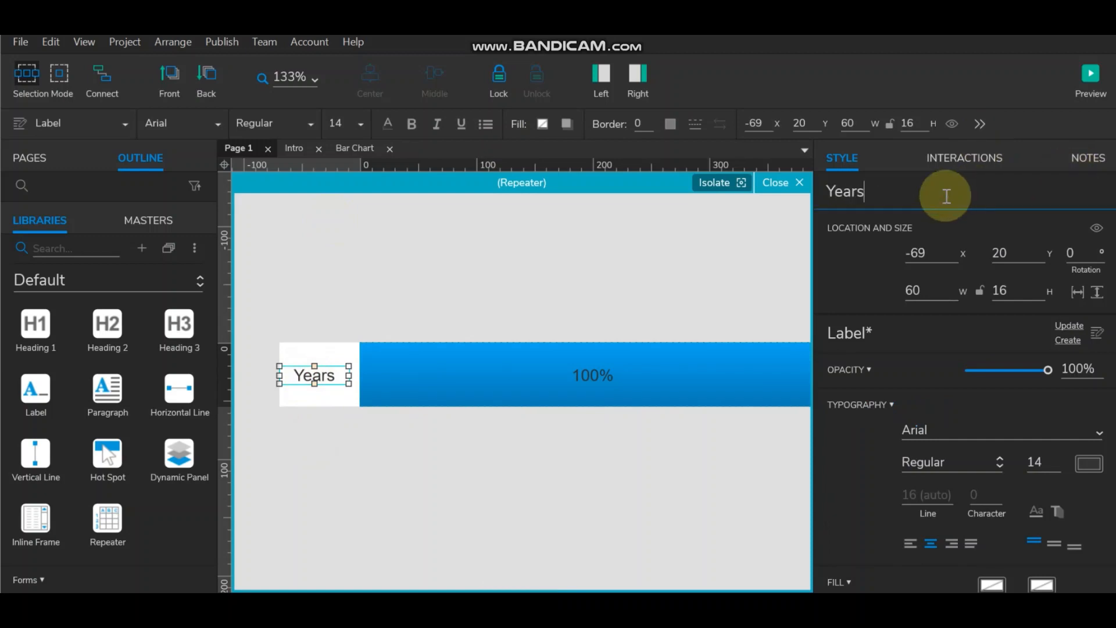
pyautogui.click(592, 375)
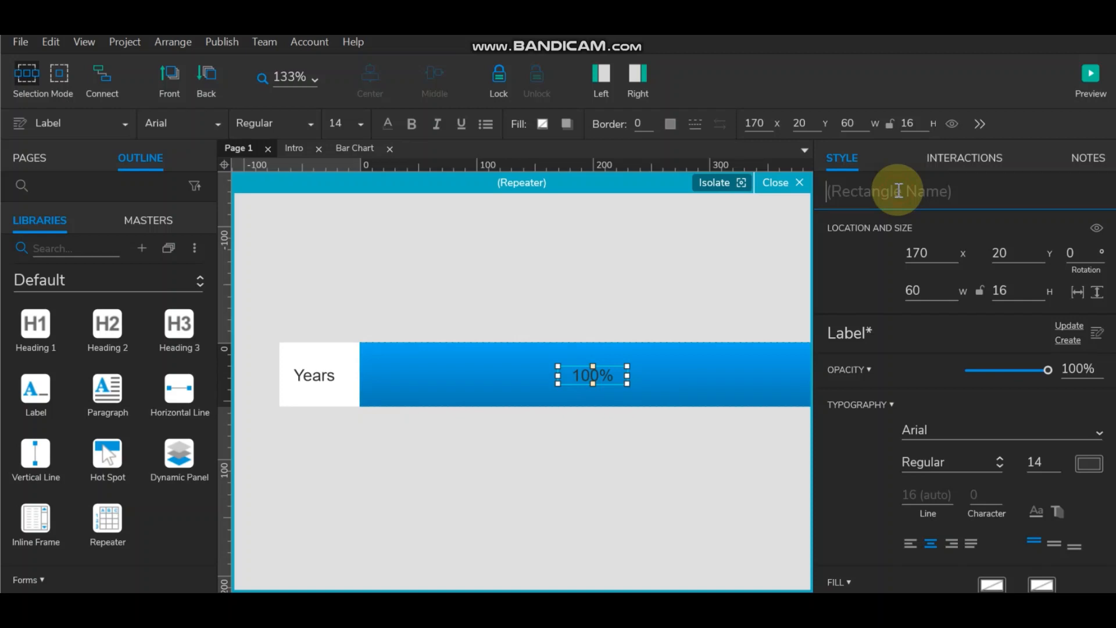
pyautogui.write('Per')
pyautogui.click(554, 421)
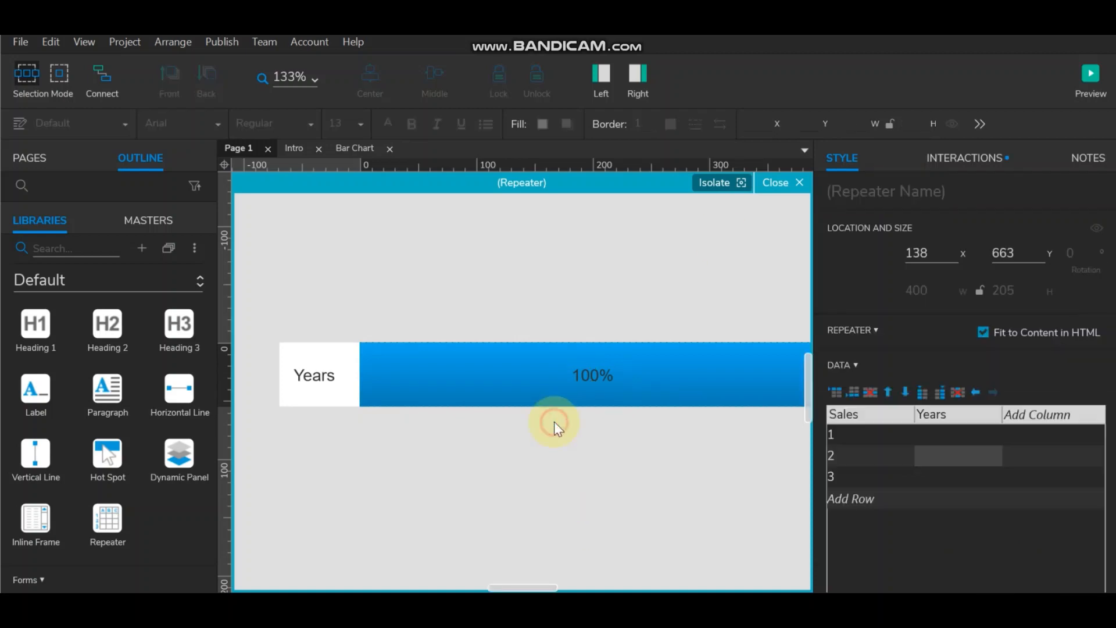
# - Hide the blue bar rectangle and name it Fill
pyautogui.click(498, 391)
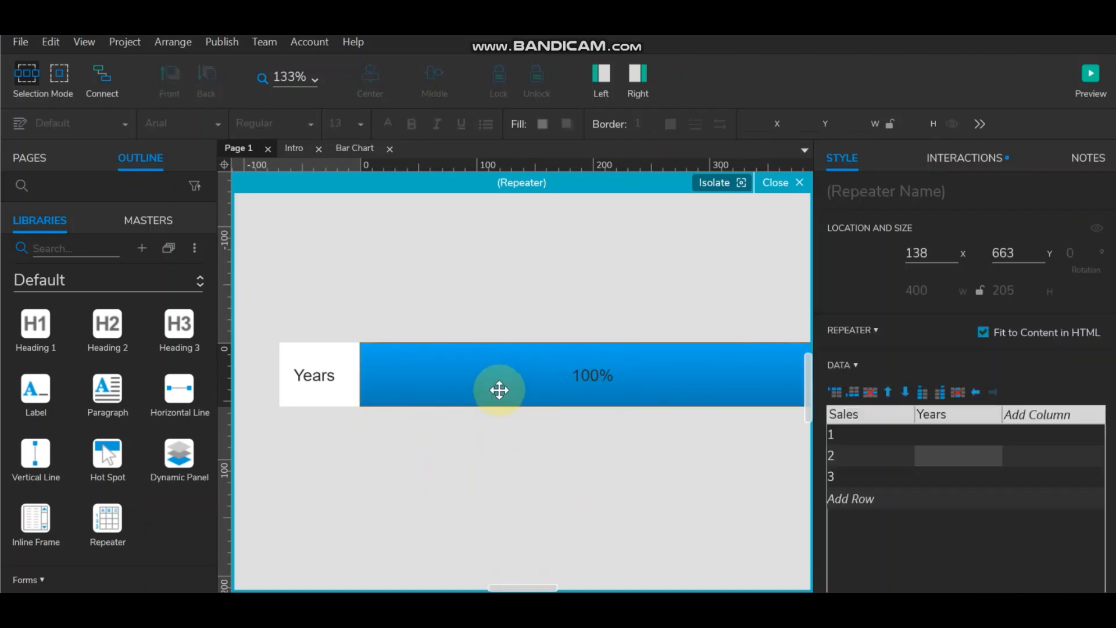
pyautogui.click(953, 124)
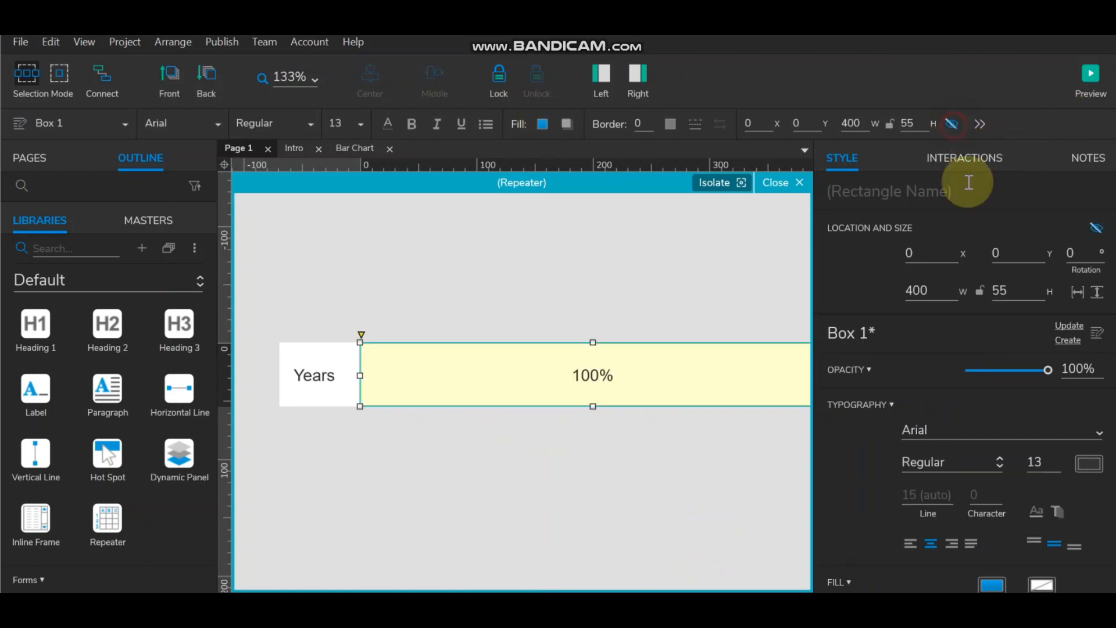
pyautogui.click(856, 188)
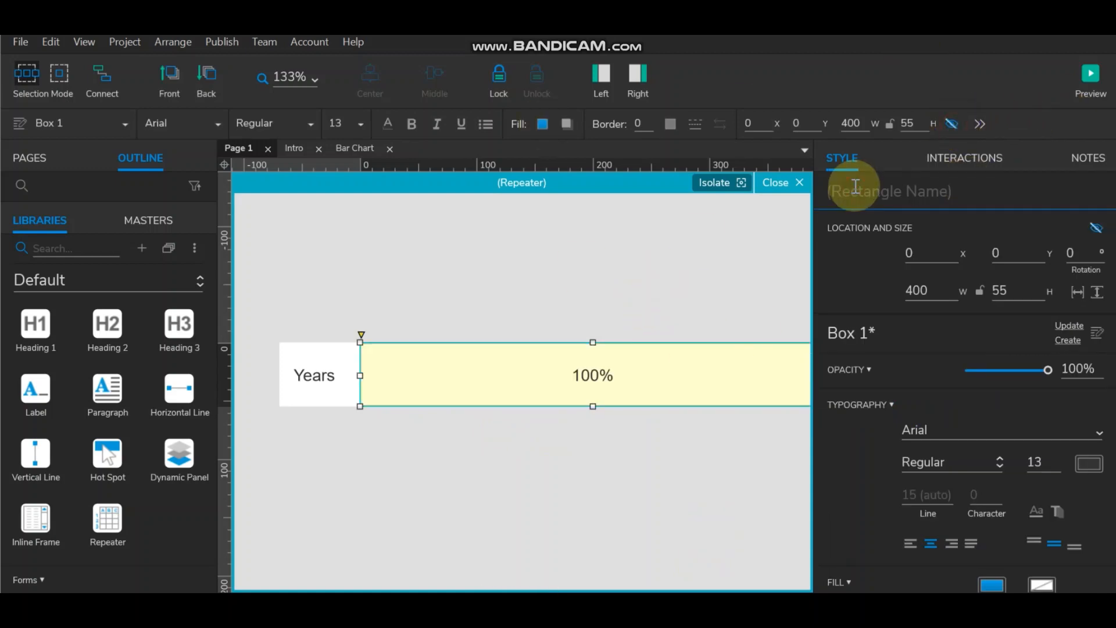
pyautogui.write('Fill')
pyautogui.click(701, 250)
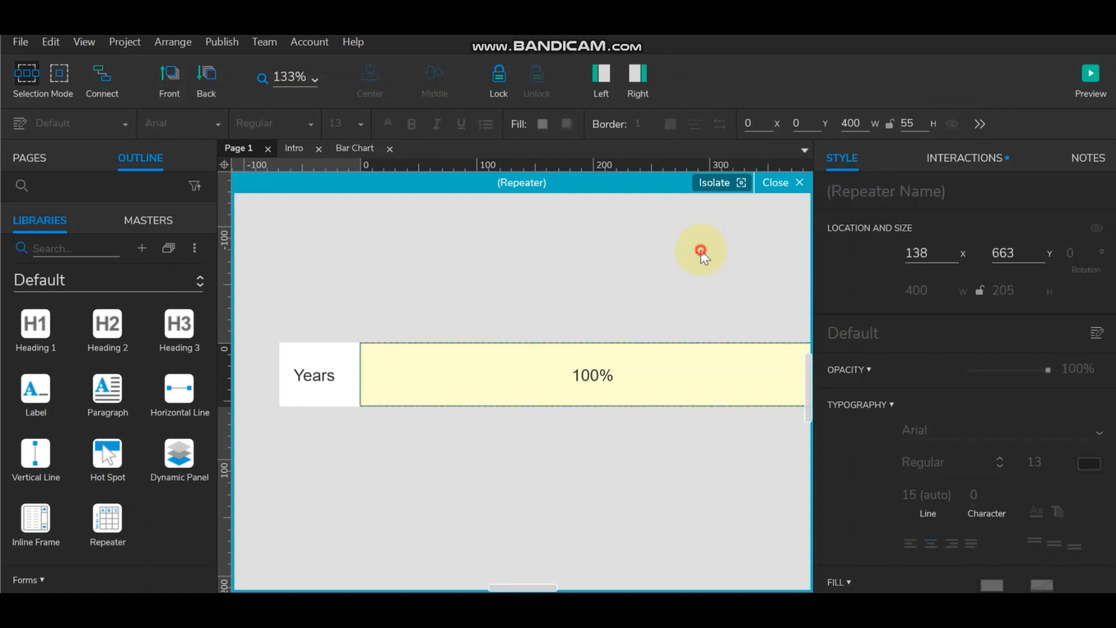
pyautogui.click(959, 161)
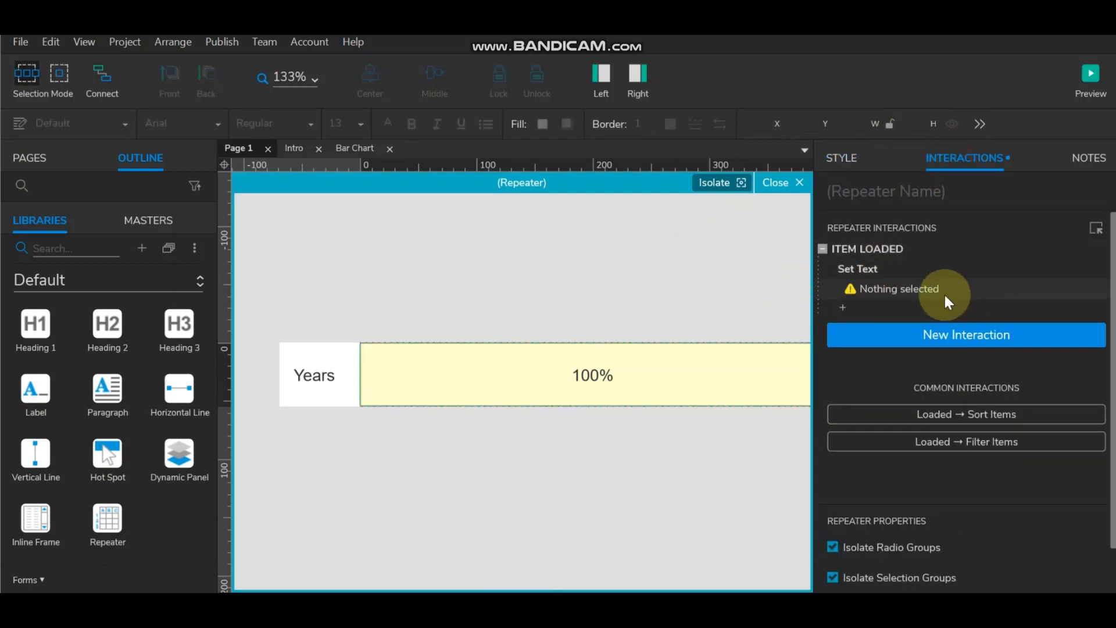
pyautogui.click(905, 284)
pyautogui.click(923, 327)
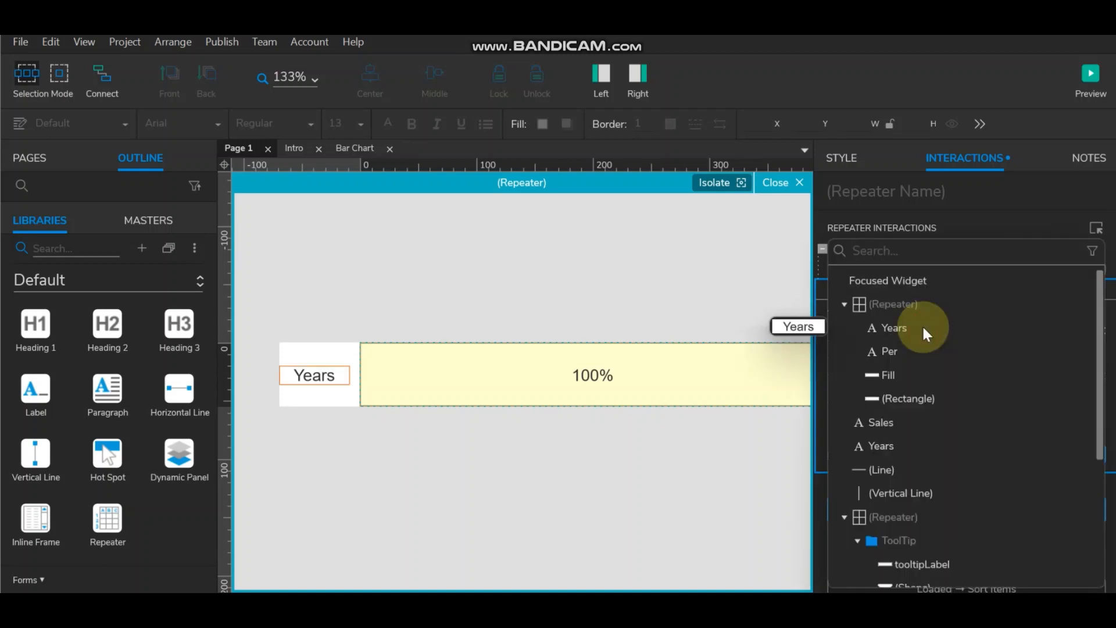
pyautogui.write('yea')
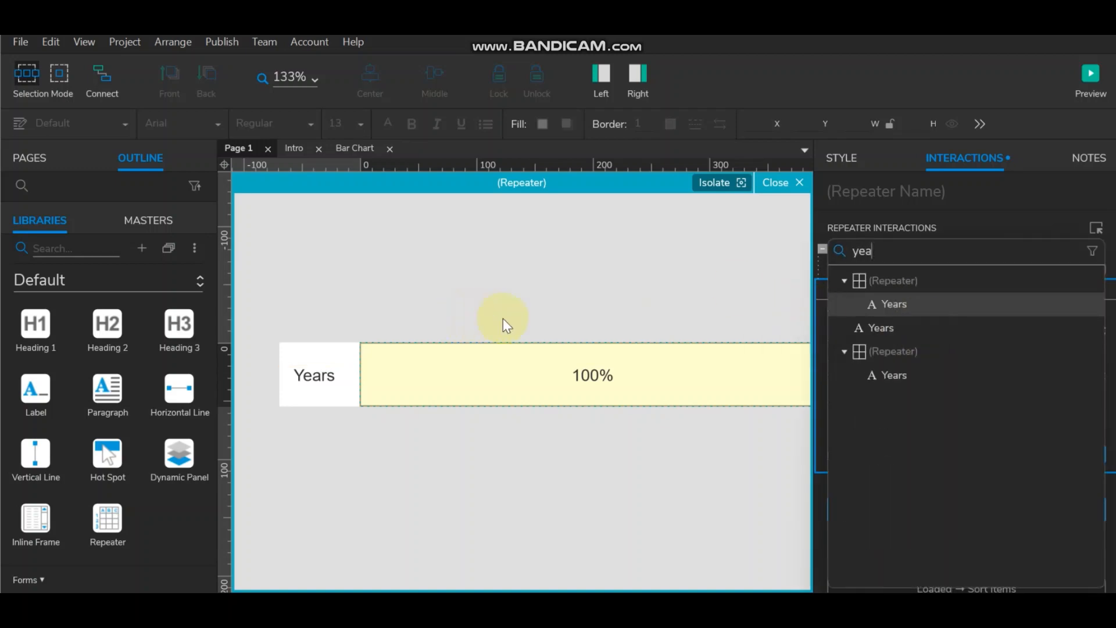
pyautogui.click(313, 378)
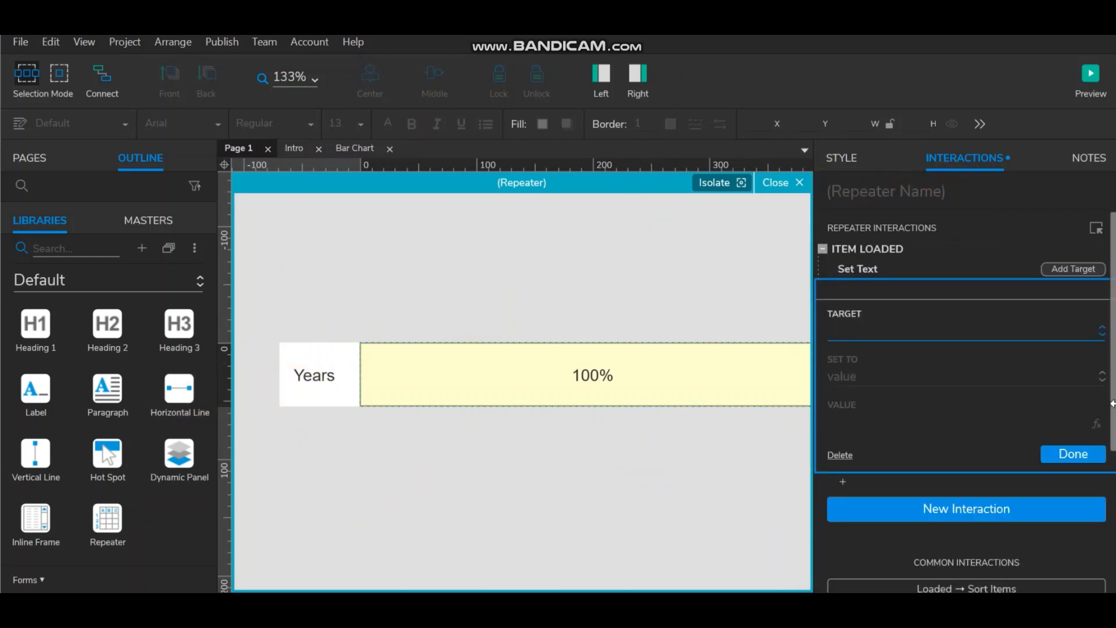
pyautogui.click(1093, 454)
# - Rename the label left of the bar to Years_Label
pyautogui.click(313, 375)
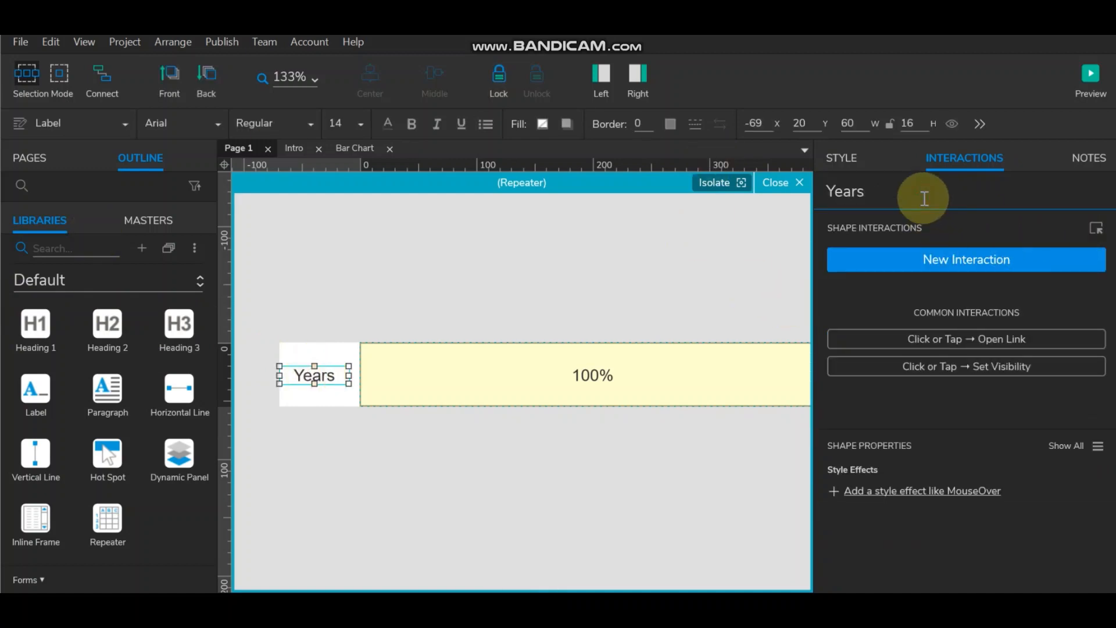
pyautogui.write('abel')
pyautogui.press('Return')
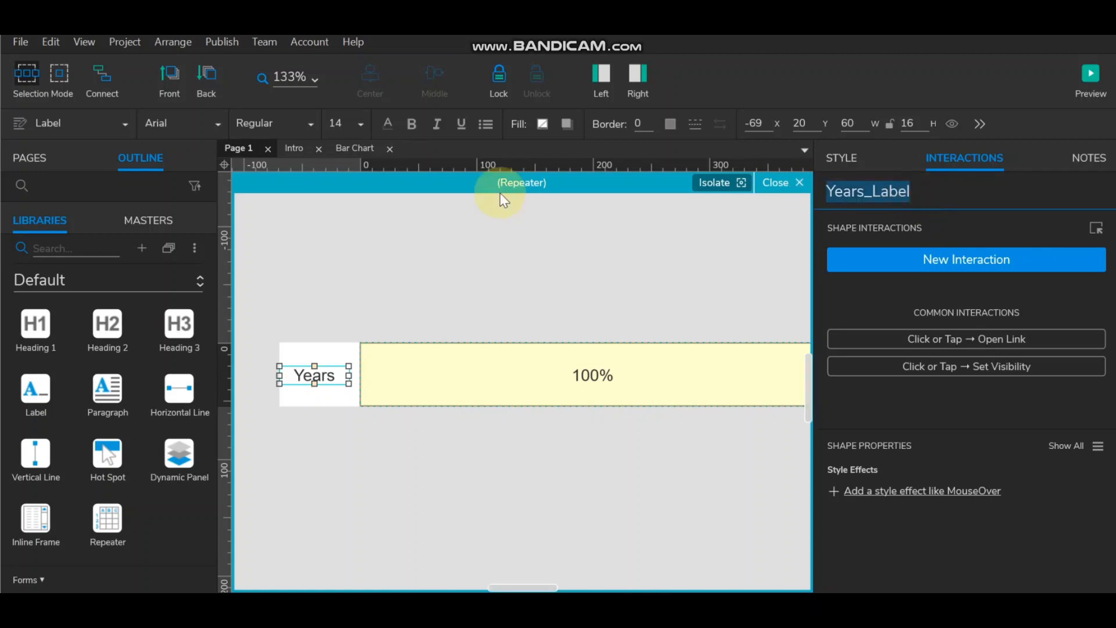
# - Set Years_Label as the target of the repeater's Item Loaded Set Text action
pyautogui.click(510, 323)
pyautogui.click(930, 291)
pyautogui.click(933, 309)
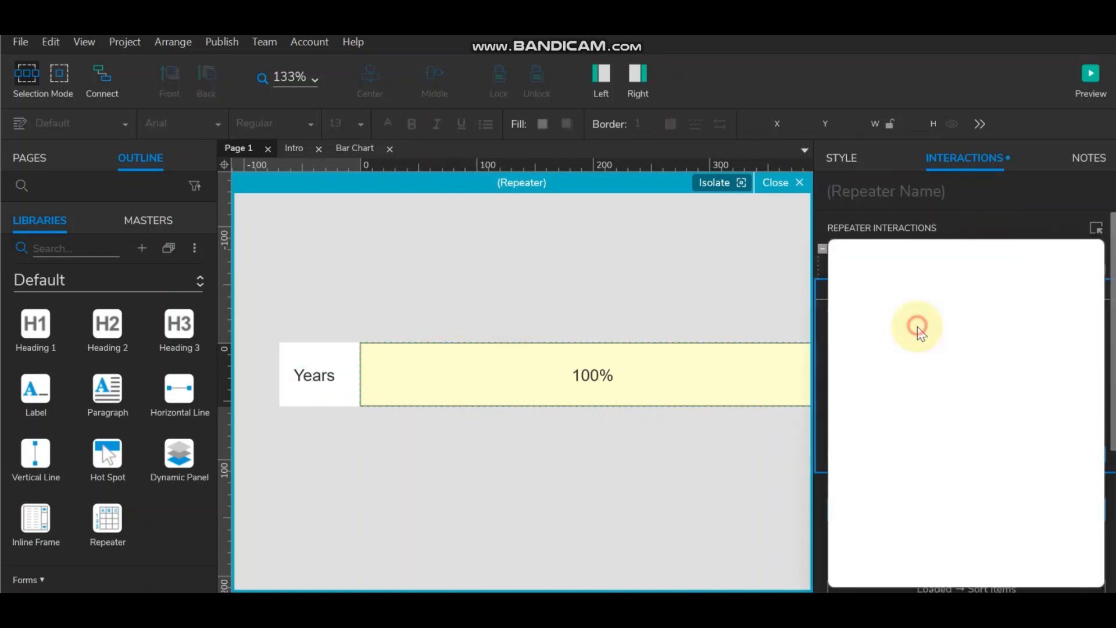
pyautogui.click(917, 328)
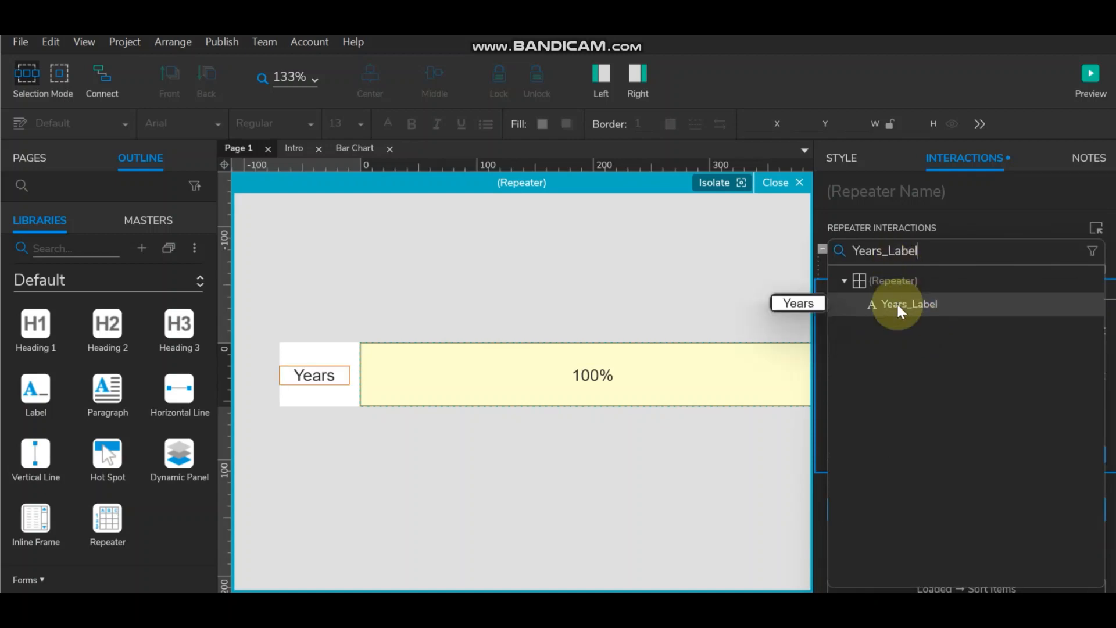
pyautogui.click(898, 305)
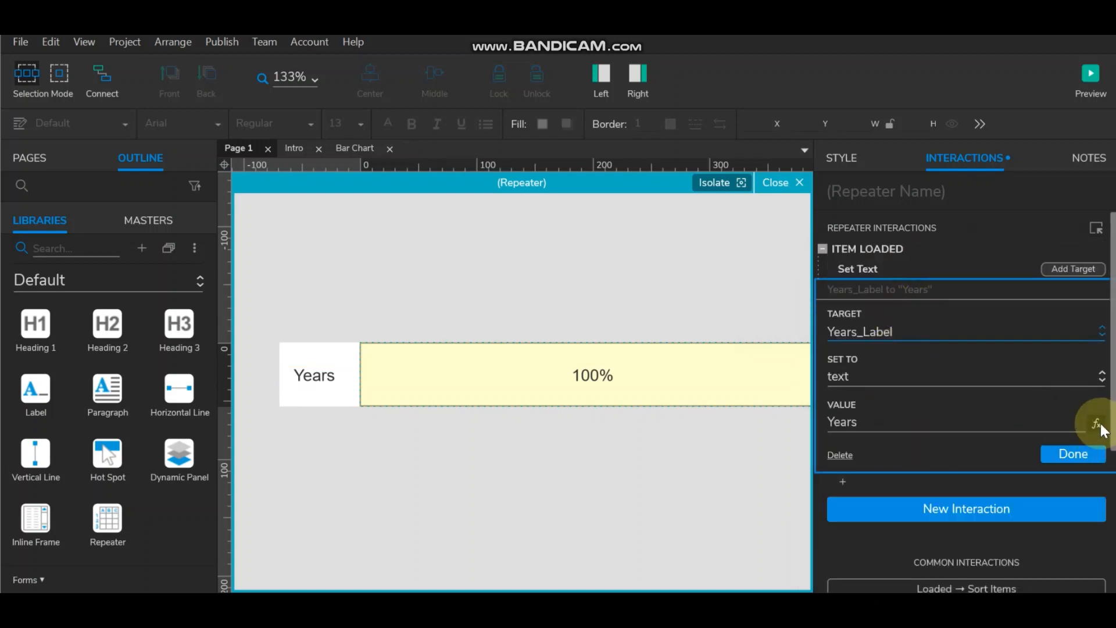
# - Set the Years_Label text value to the repeater variable [[Item.Years]] and finish the Set Text action
pyautogui.click(1097, 423)
pyautogui.doubleClick(347, 242)
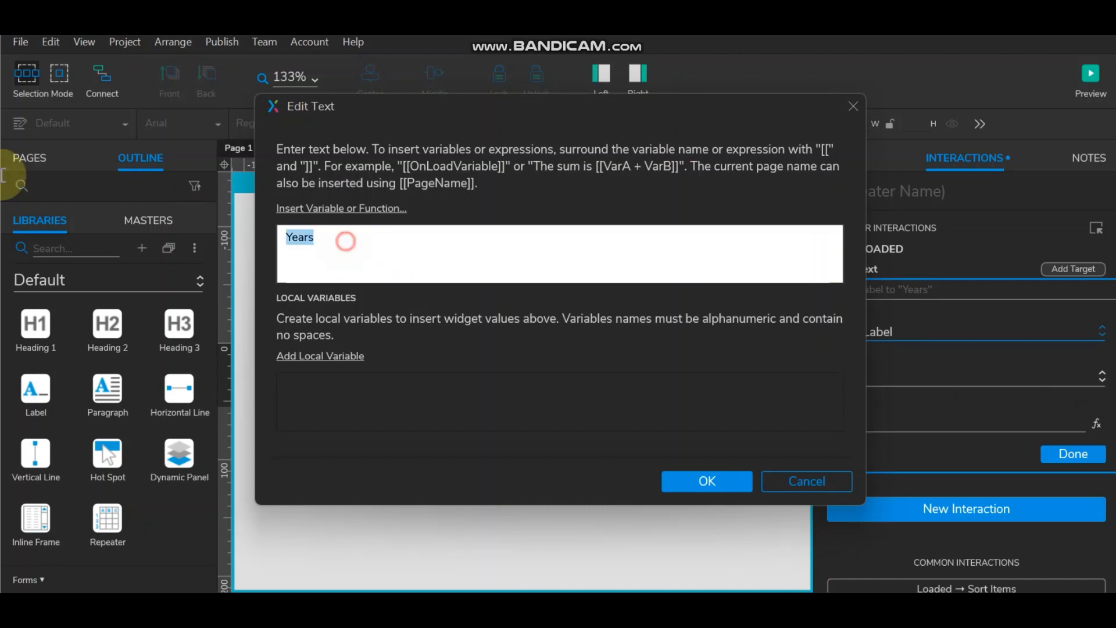
pyautogui.press('BackSpace')
pyautogui.click(309, 209)
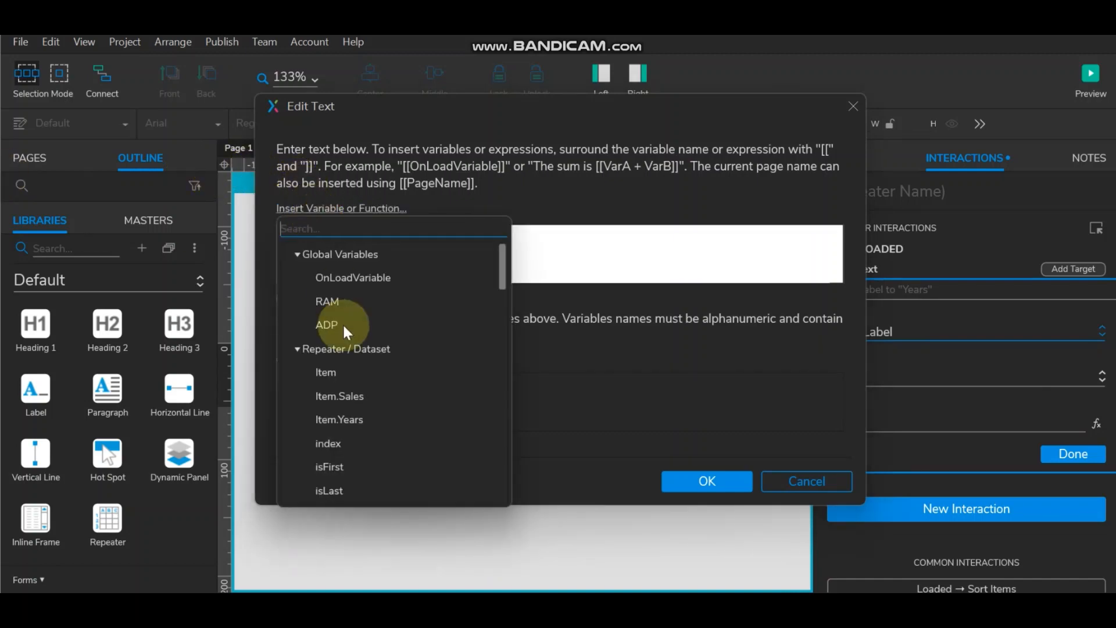
pyautogui.click(346, 414)
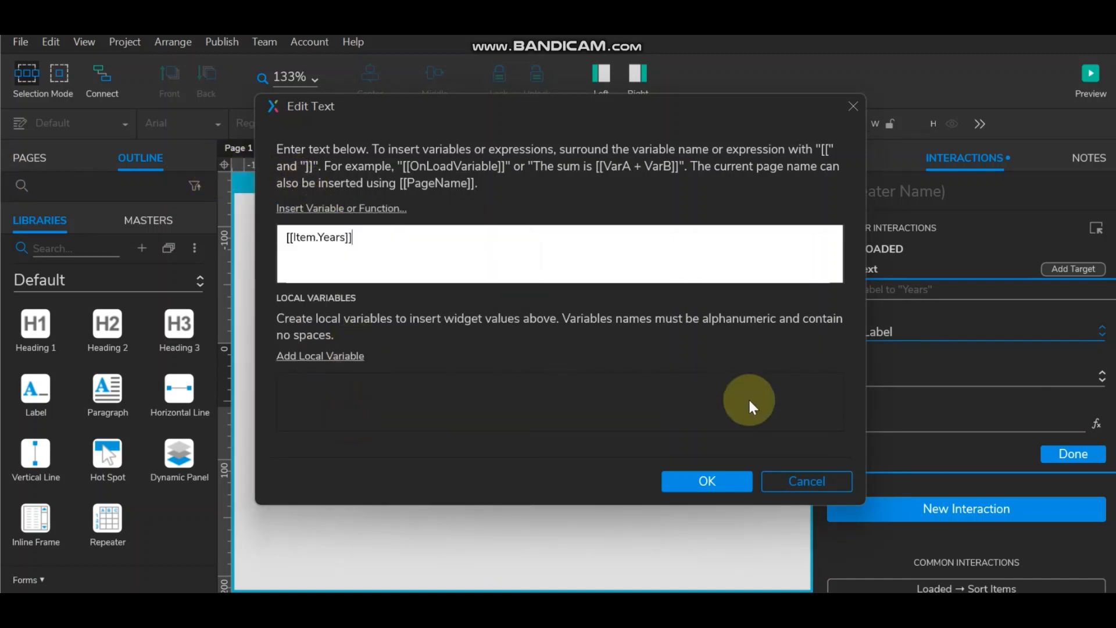
pyautogui.click(715, 483)
pyautogui.click(1072, 453)
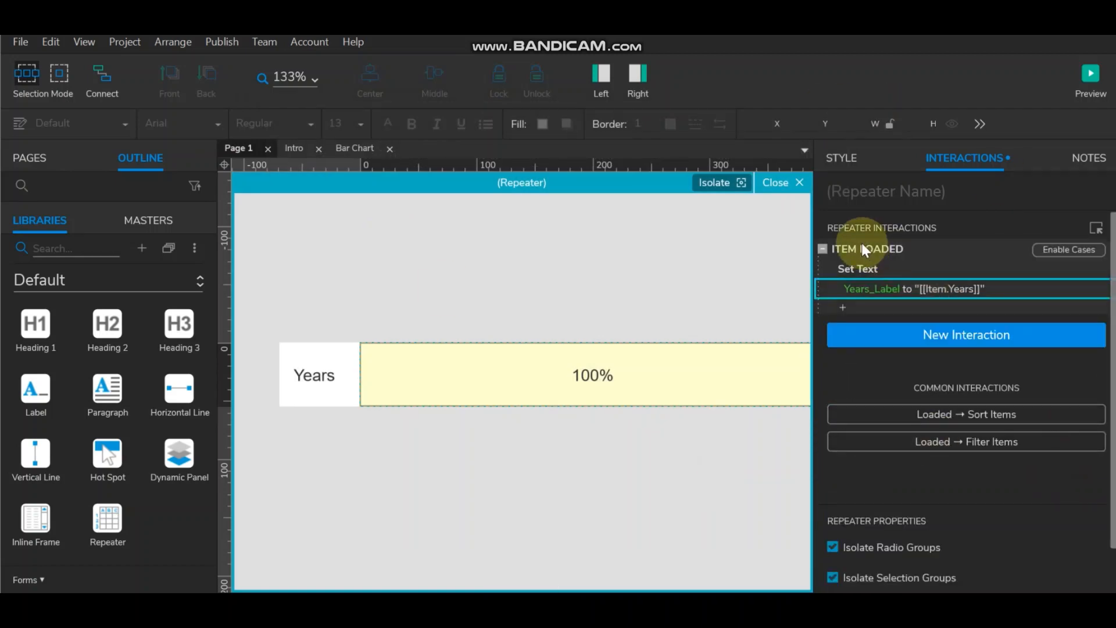
# - Enable cases on the repeater's Item Loaded event and add a second case named Set Size
pyautogui.click(1067, 250)
pyautogui.click(755, 487)
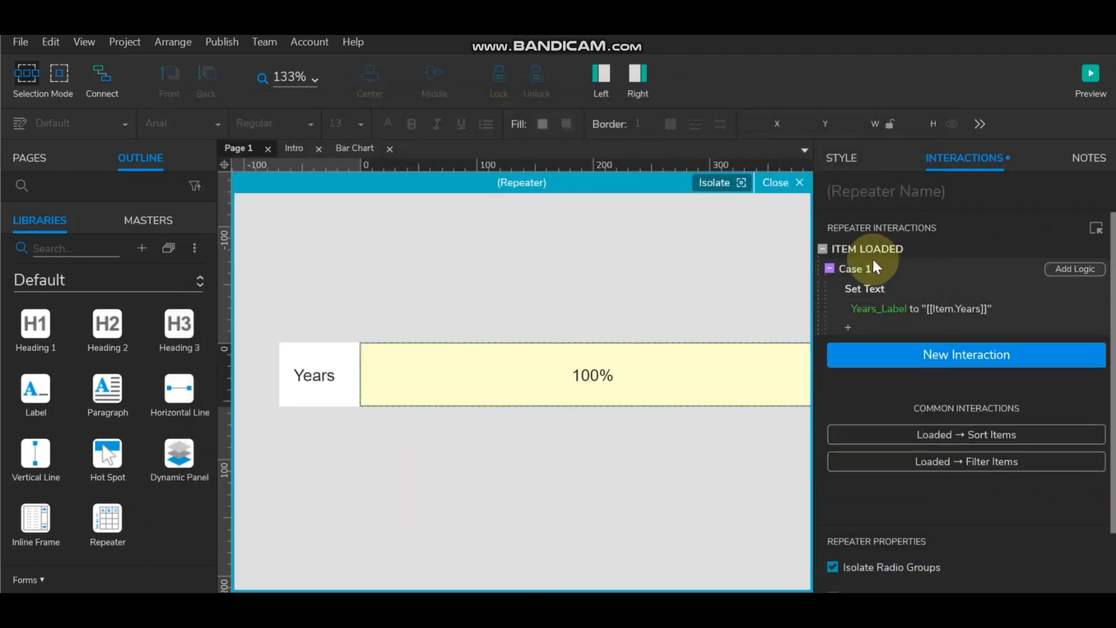
pyautogui.click(1064, 247)
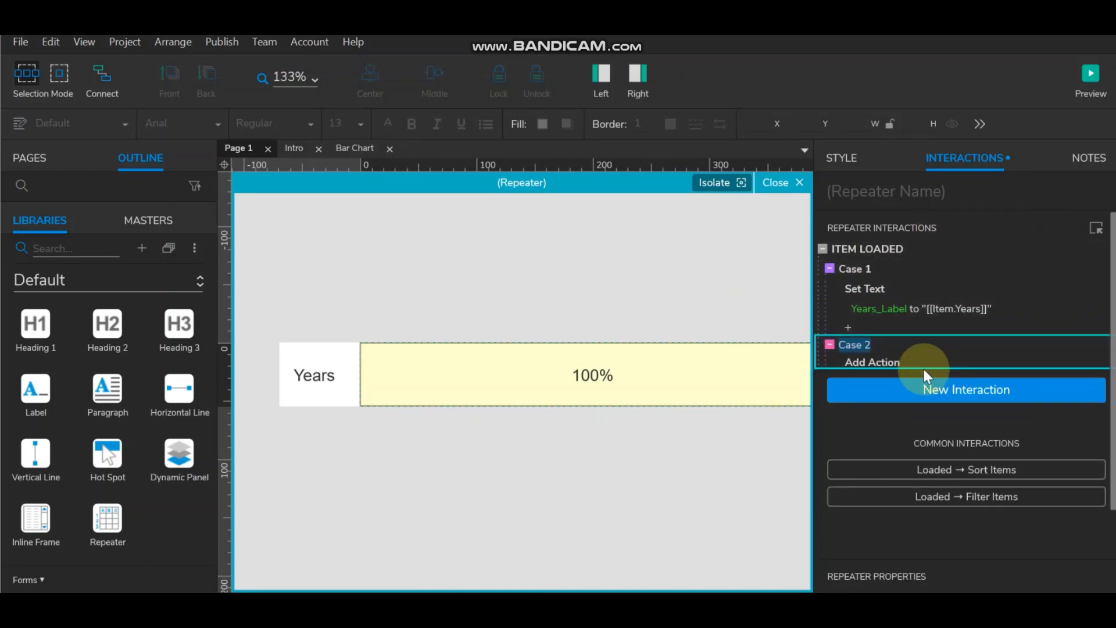
pyautogui.write('Set Size')
pyautogui.press('Return')
pyautogui.click(945, 341)
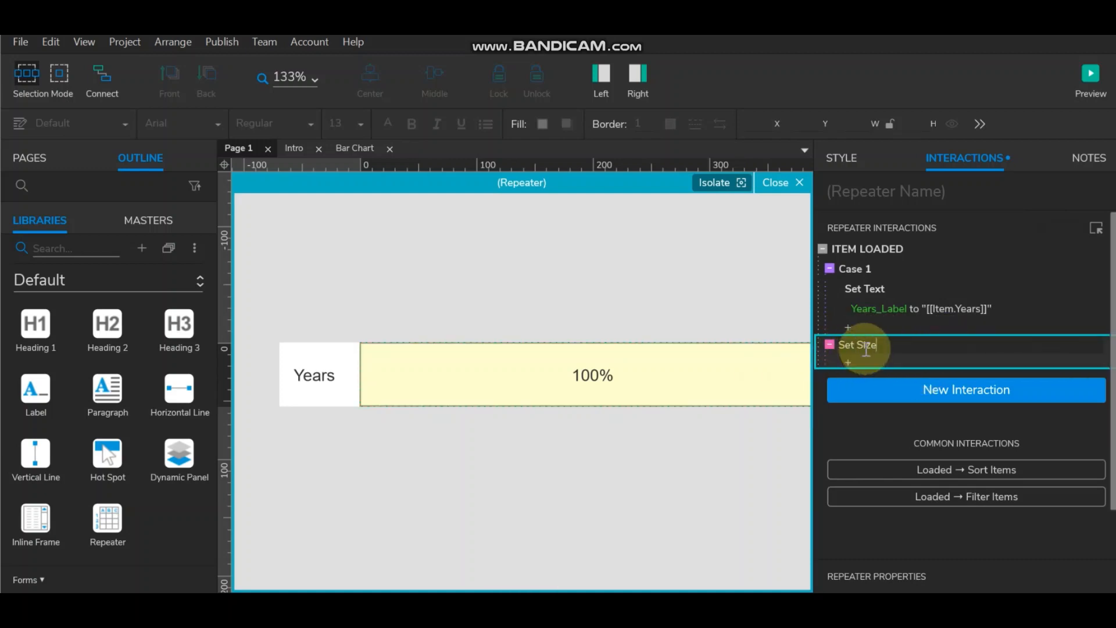
pyautogui.click(866, 347)
# - Add a Set Size action to the Set Size case, targeting the Fill rectangle of the horizontal bar repeater
pyautogui.click(950, 364)
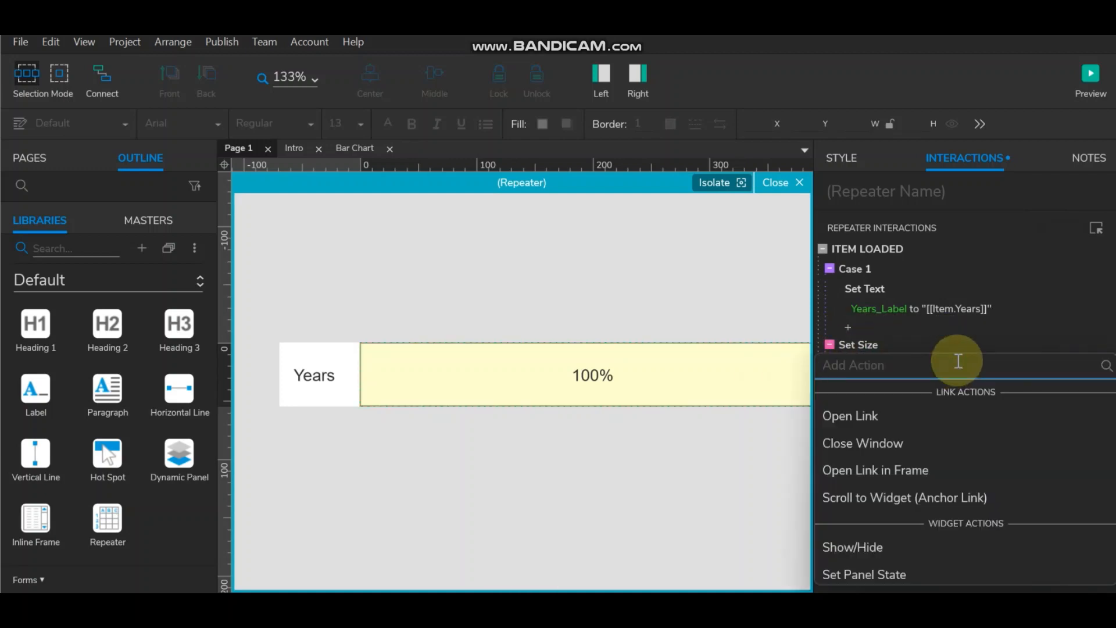
pyautogui.click(919, 343)
pyautogui.click(919, 343)
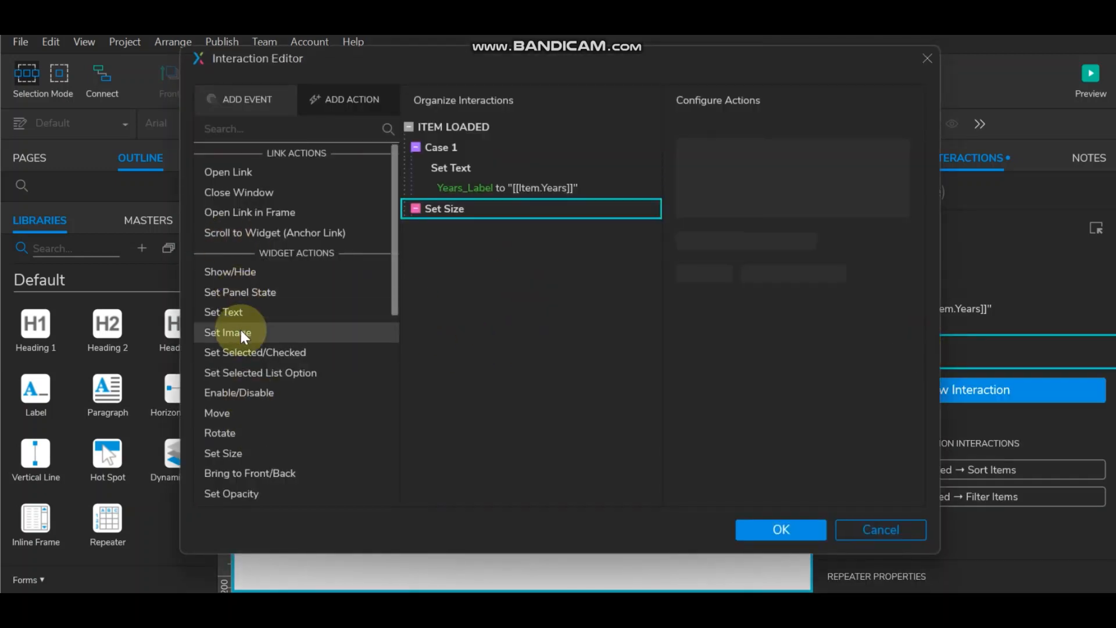
pyautogui.click(244, 452)
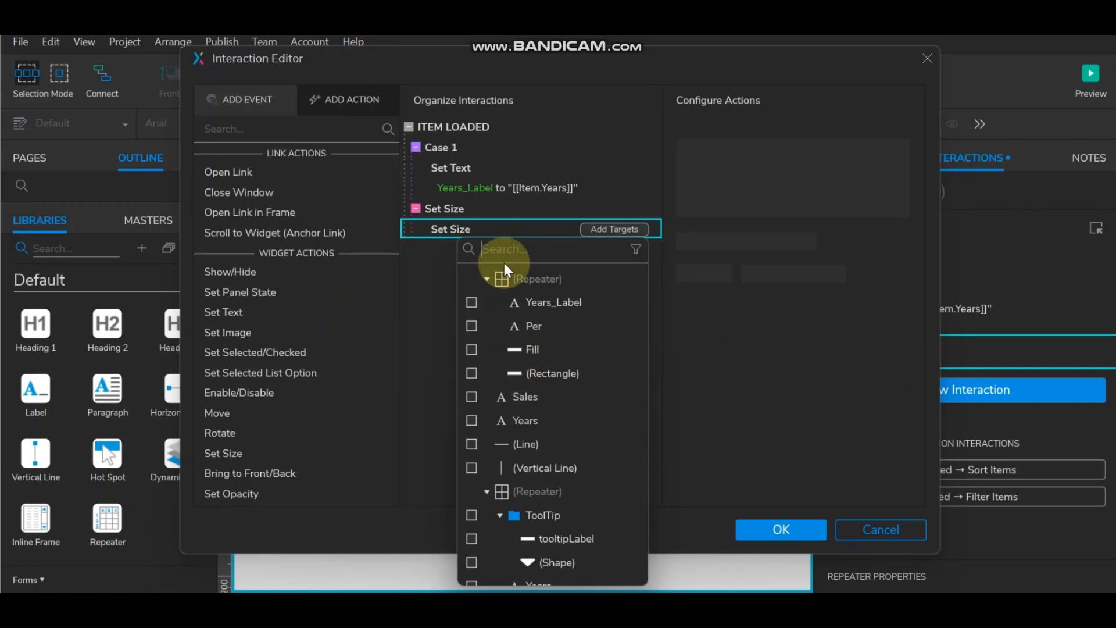
pyautogui.write('fi')
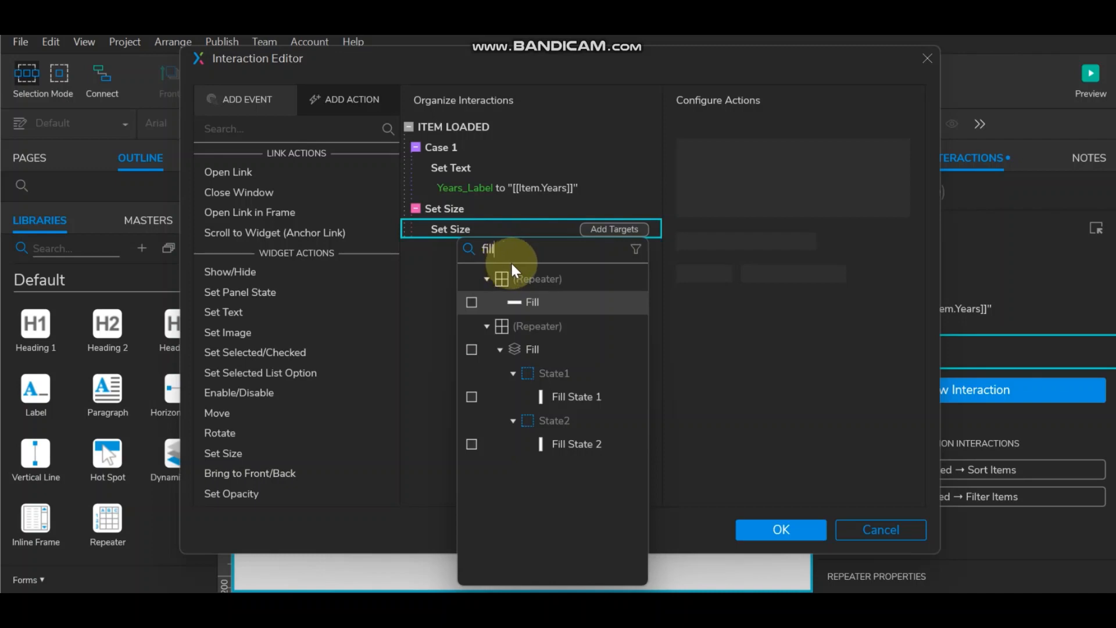
pyautogui.write('ll')
pyautogui.moveTo(511, 306)
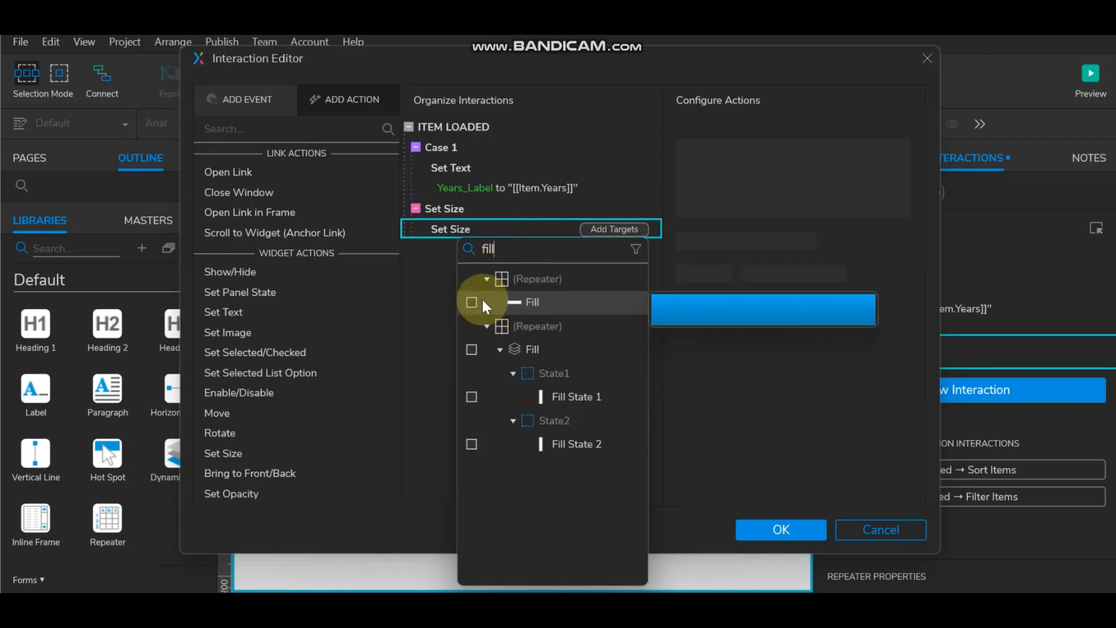
pyautogui.click(467, 299)
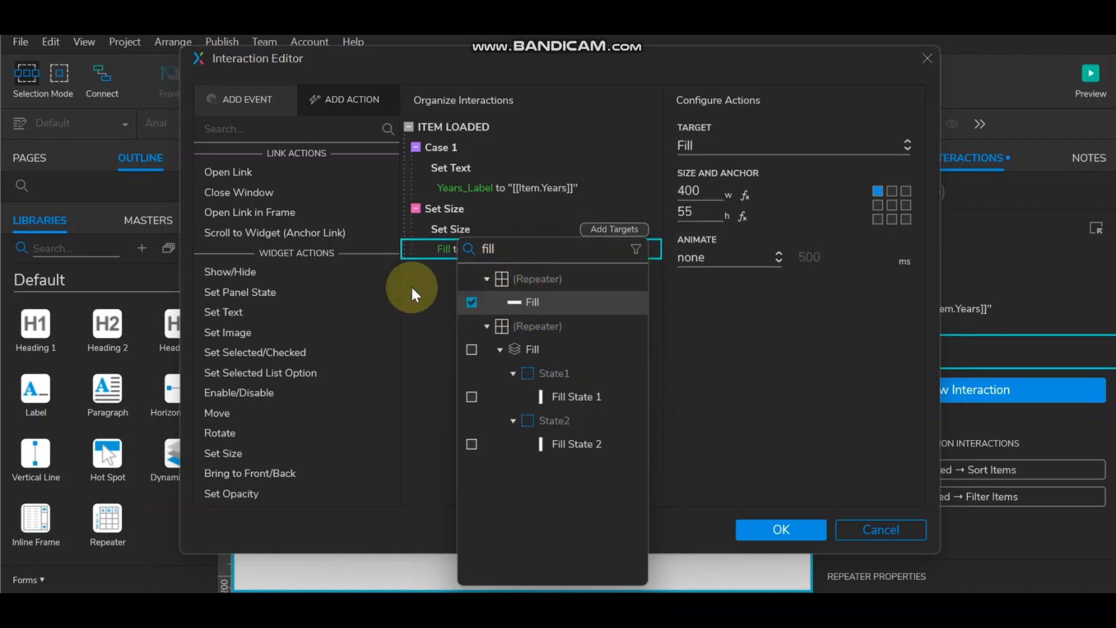
# - Set Fill's width to [[Item.Sales]] with the height left blank, and apply the Set Size action
pyautogui.click(718, 191)
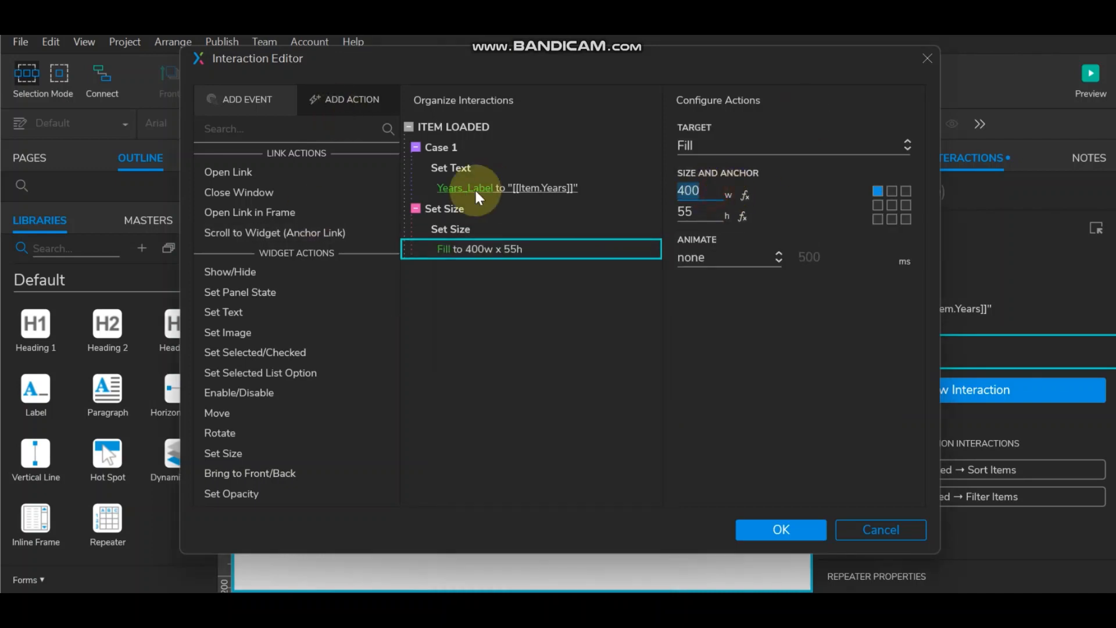
pyautogui.click(701, 209)
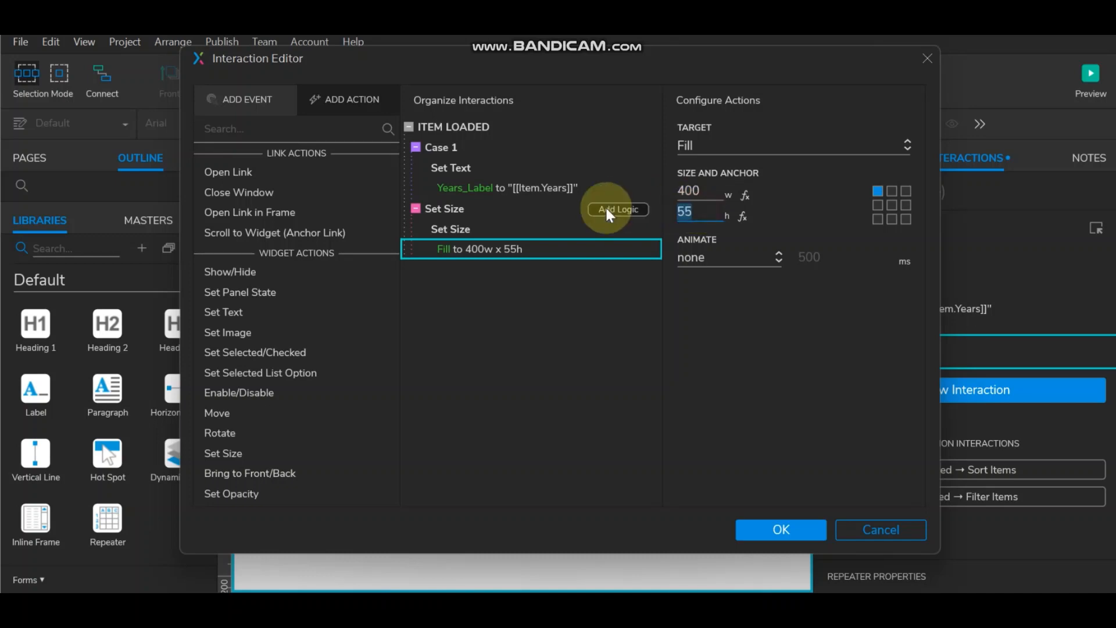
pyautogui.click(744, 195)
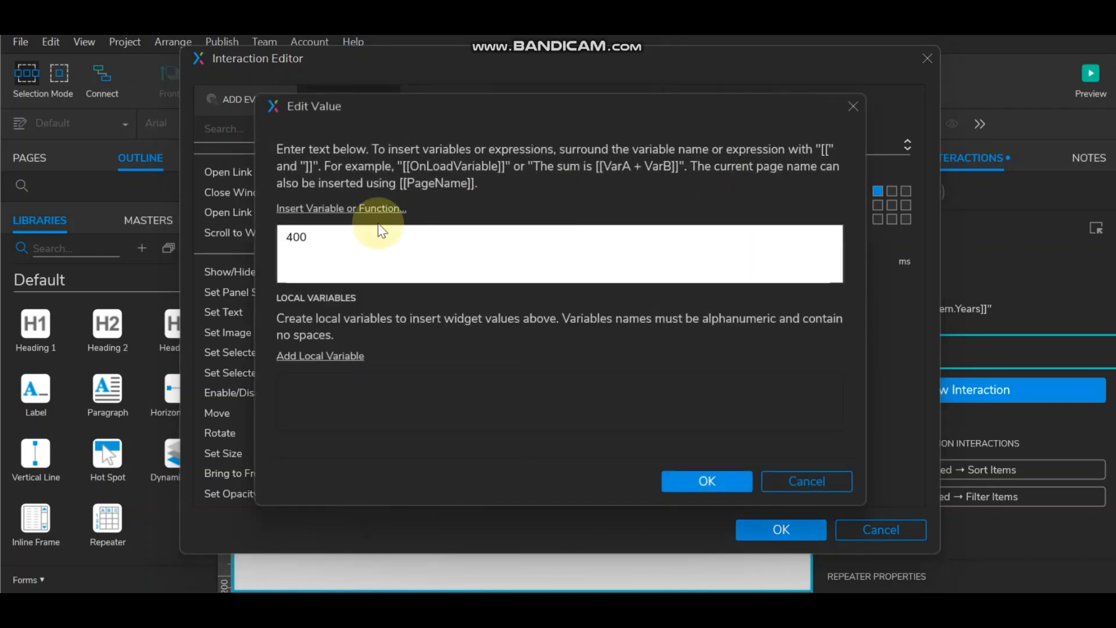
pyautogui.moveTo(319, 242); pyautogui.dragTo(153, 229)
pyautogui.press('BackSpace')
pyautogui.click(342, 210)
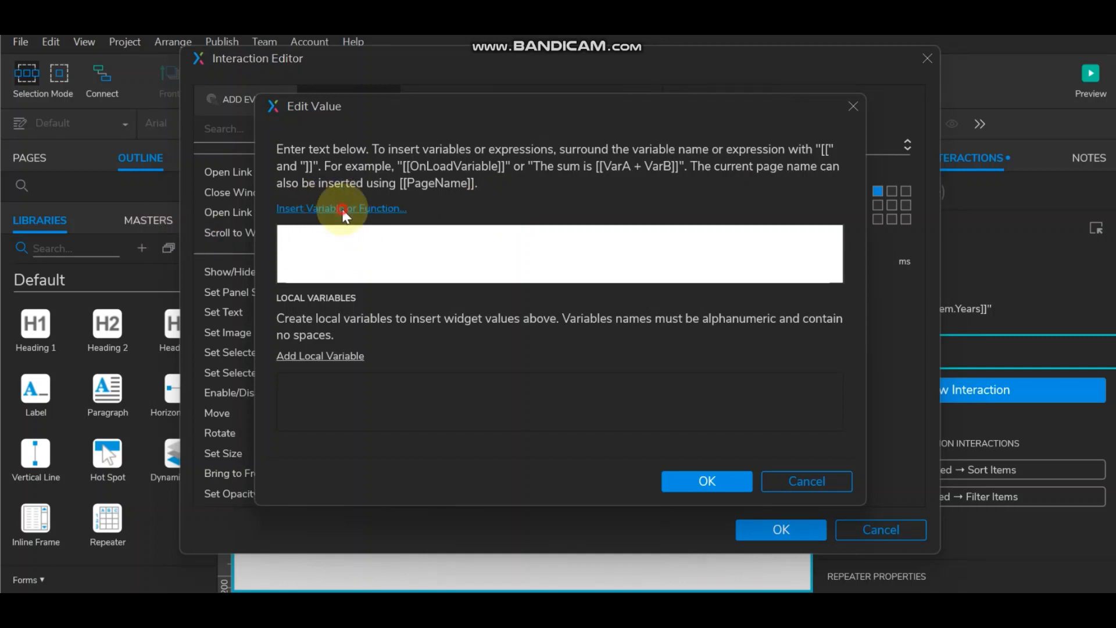
pyautogui.click(362, 395)
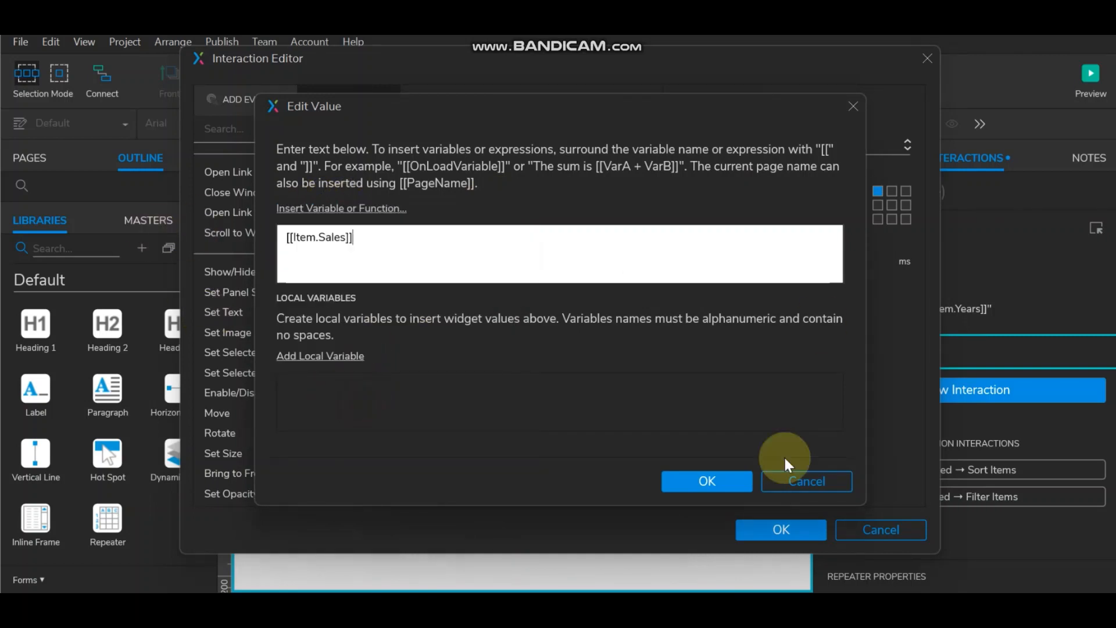
pyautogui.click(693, 483)
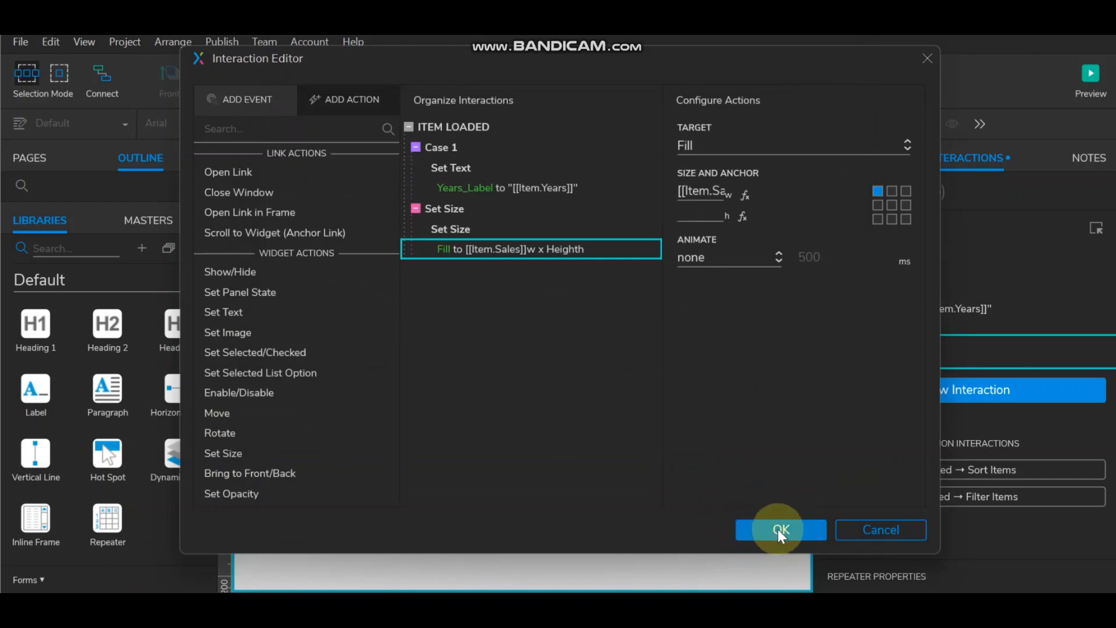
pyautogui.click(780, 530)
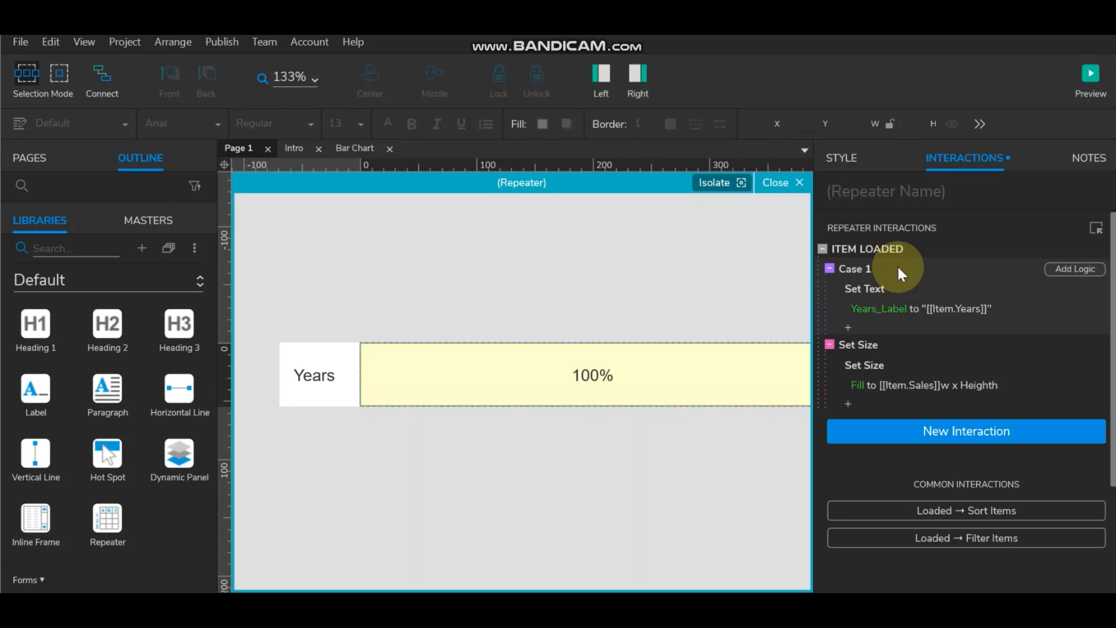
# - Add a third Item Loaded case named Per, checking the name of the 100% label
pyautogui.click(1072, 243)
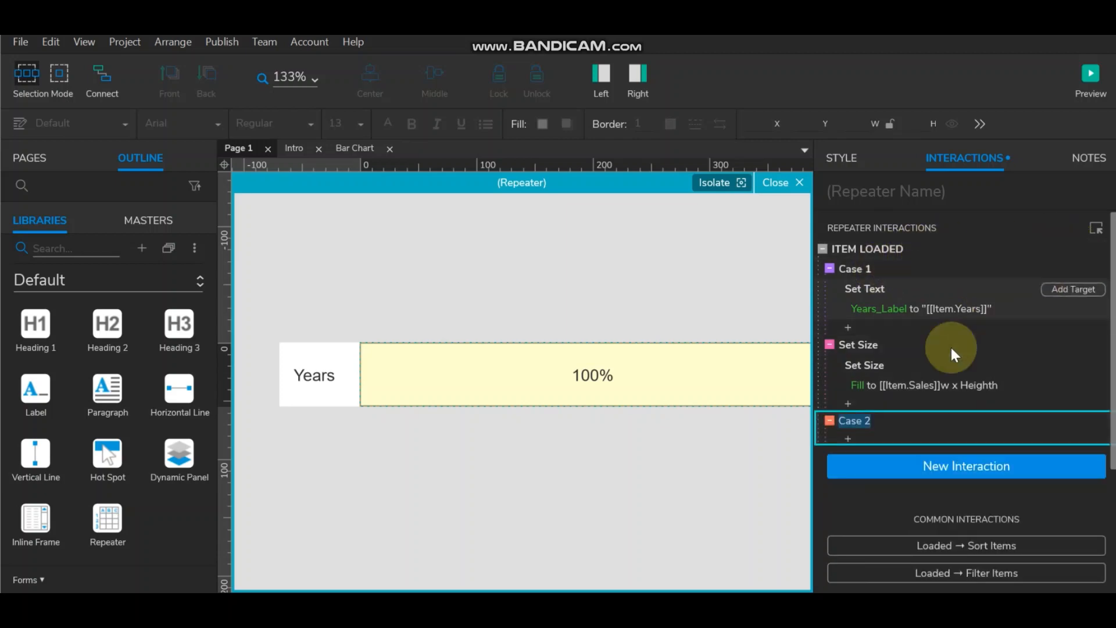
pyautogui.write('Per')
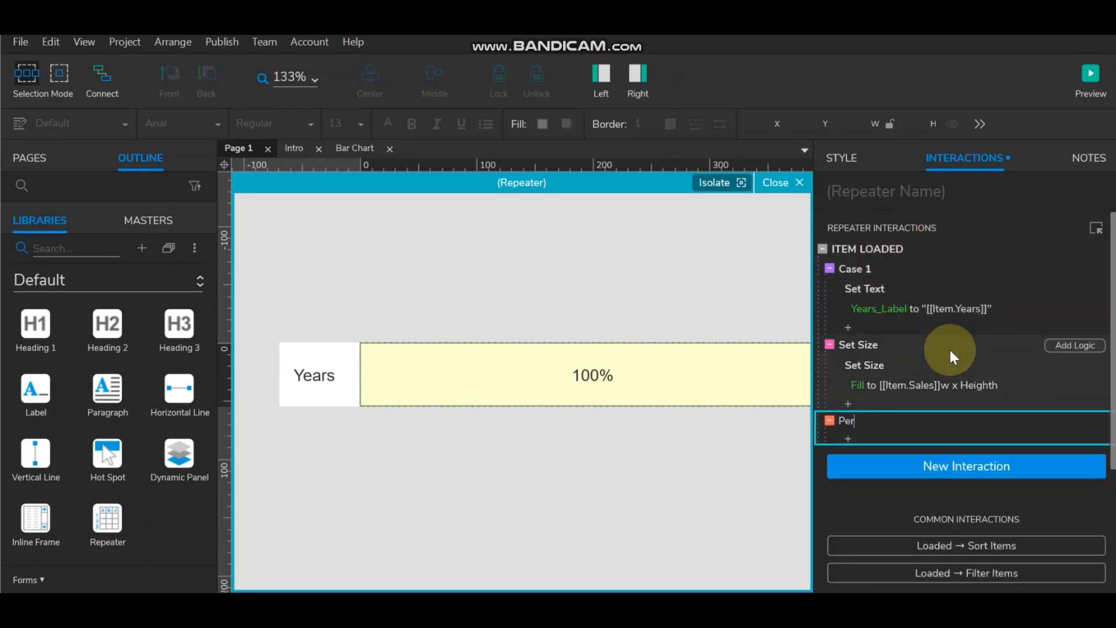
pyautogui.click(602, 373)
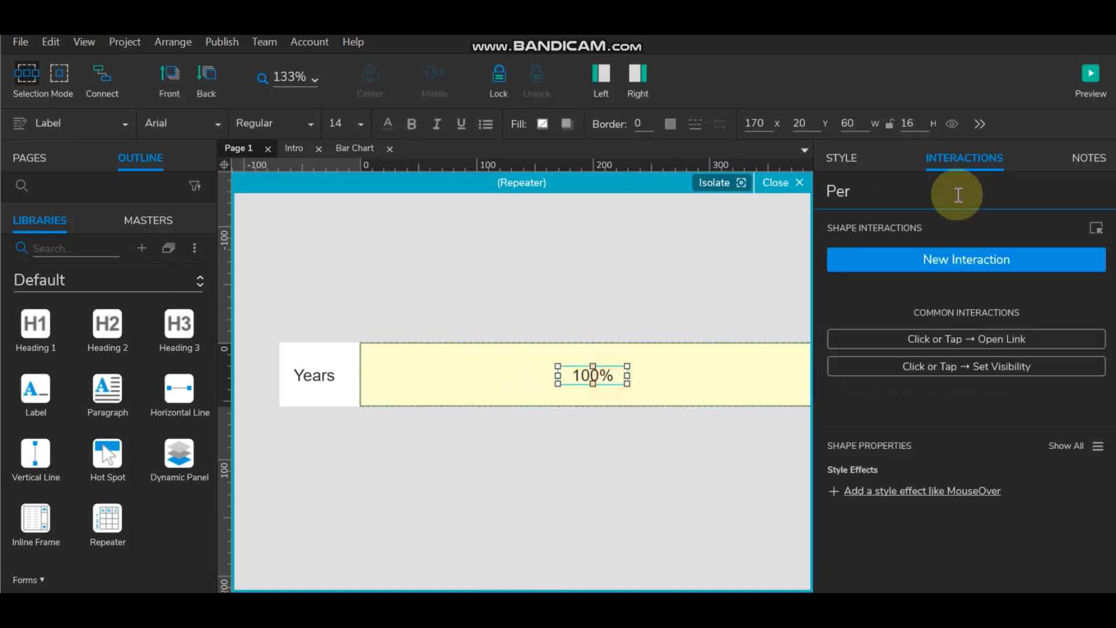
pyautogui.doubleClick(869, 193)
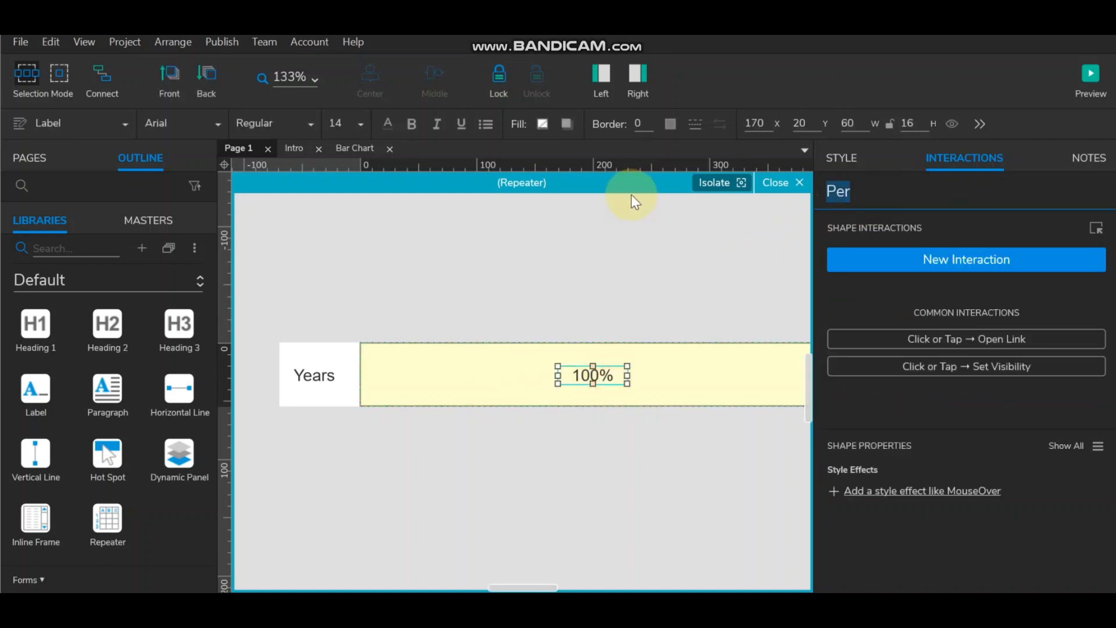
pyautogui.click(583, 285)
# - Add a Set Text action to the Per case, targeting the Per label in the repeater
pyautogui.doubleClick(846, 417)
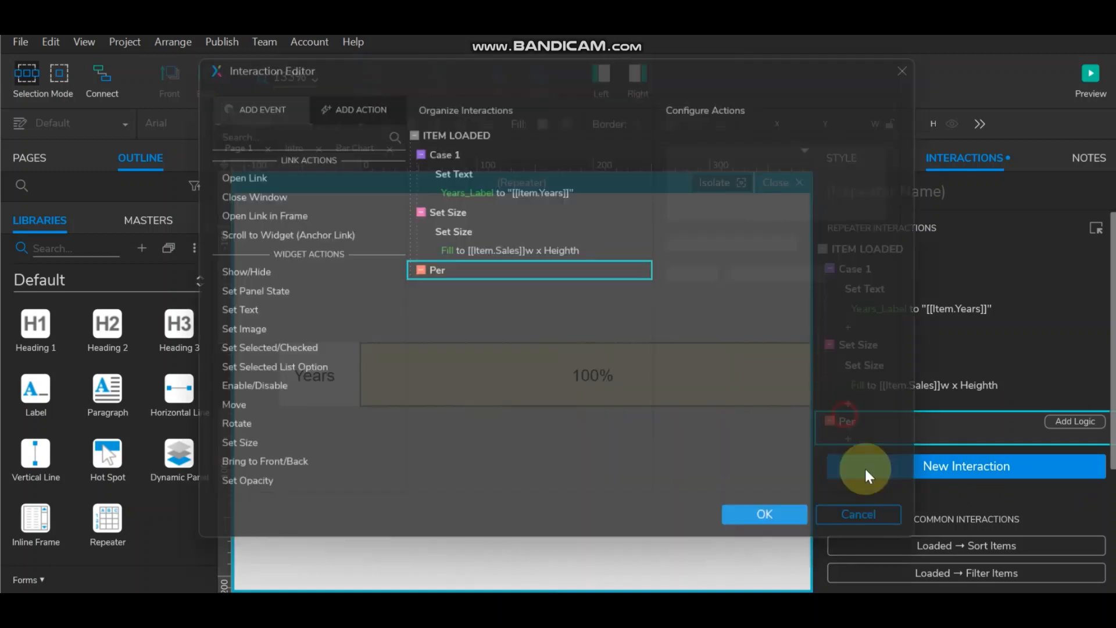
pyautogui.click(253, 314)
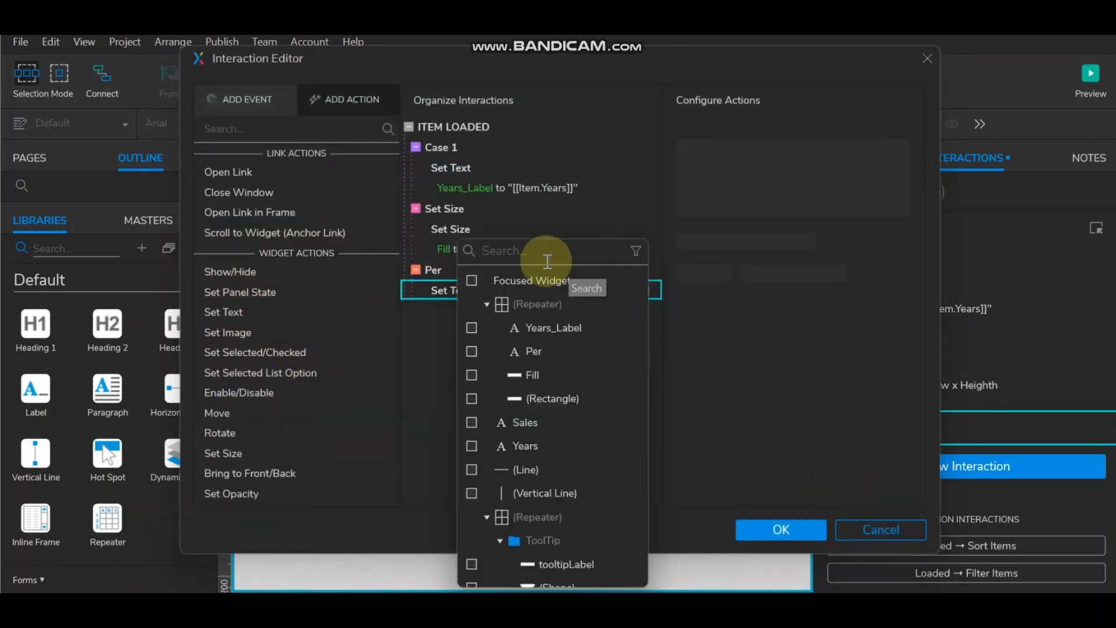
pyautogui.click(424, 322)
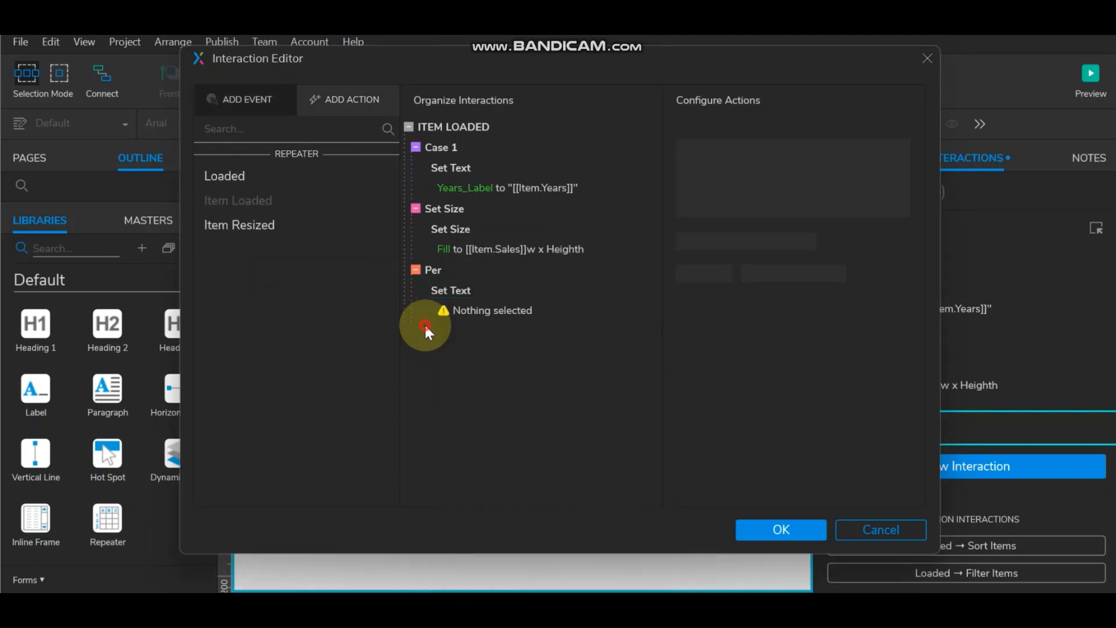
pyautogui.click(462, 309)
pyautogui.click(769, 144)
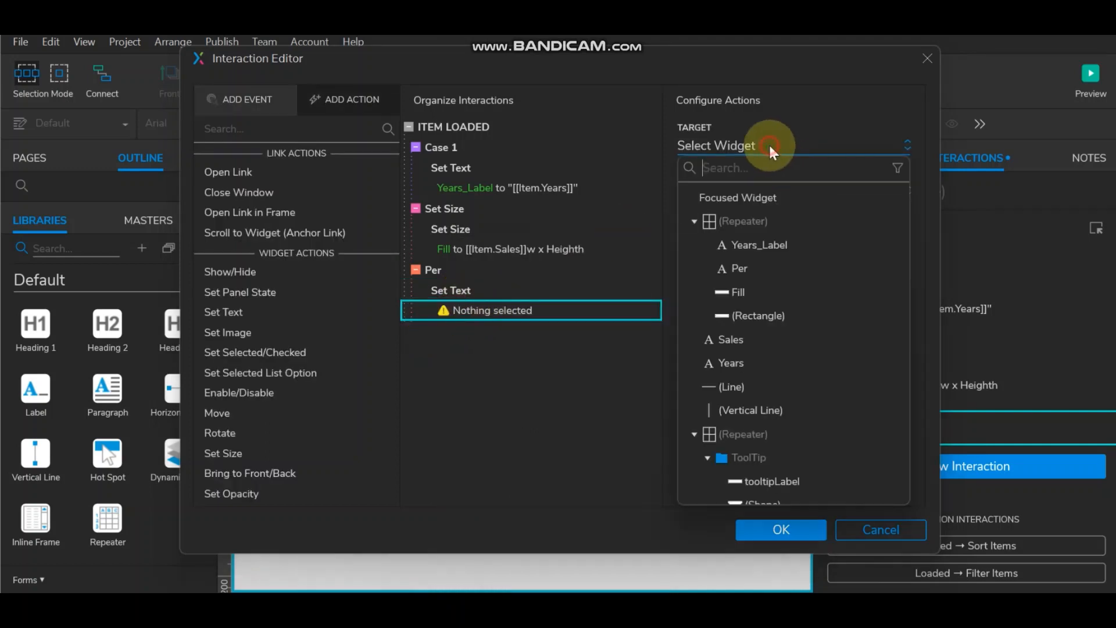
pyautogui.write('Per')
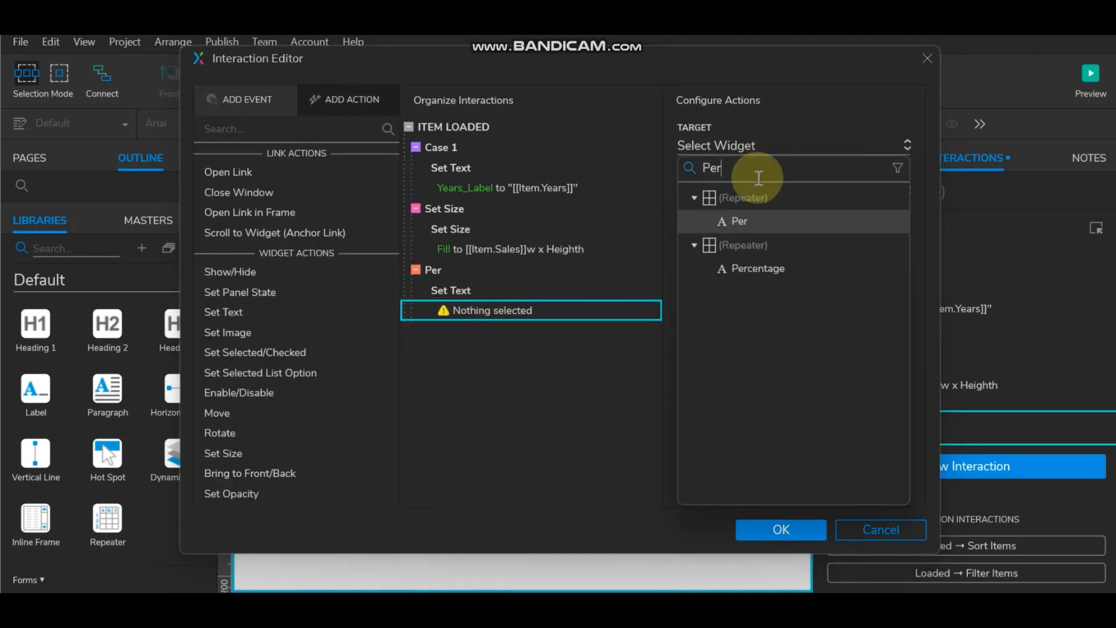
pyautogui.click(759, 221)
# - Replace the text value of the Per label with the expression [[Item.Sales * 100 / 400]]
pyautogui.click(900, 238)
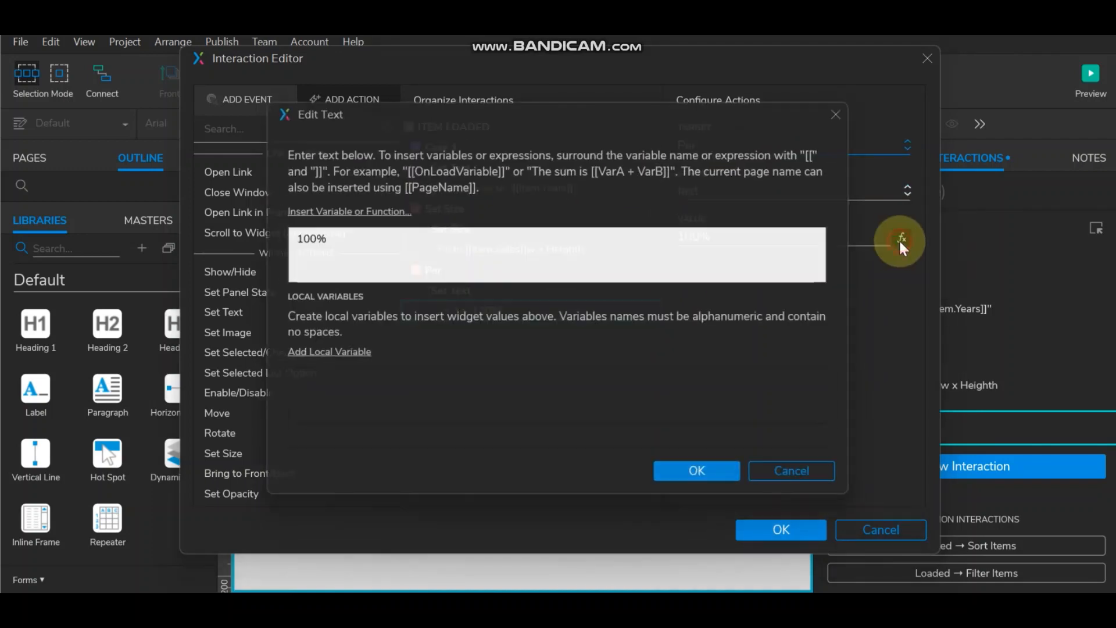
pyautogui.moveTo(343, 247); pyautogui.dragTo(86, 225)
pyautogui.press('BackSpace')
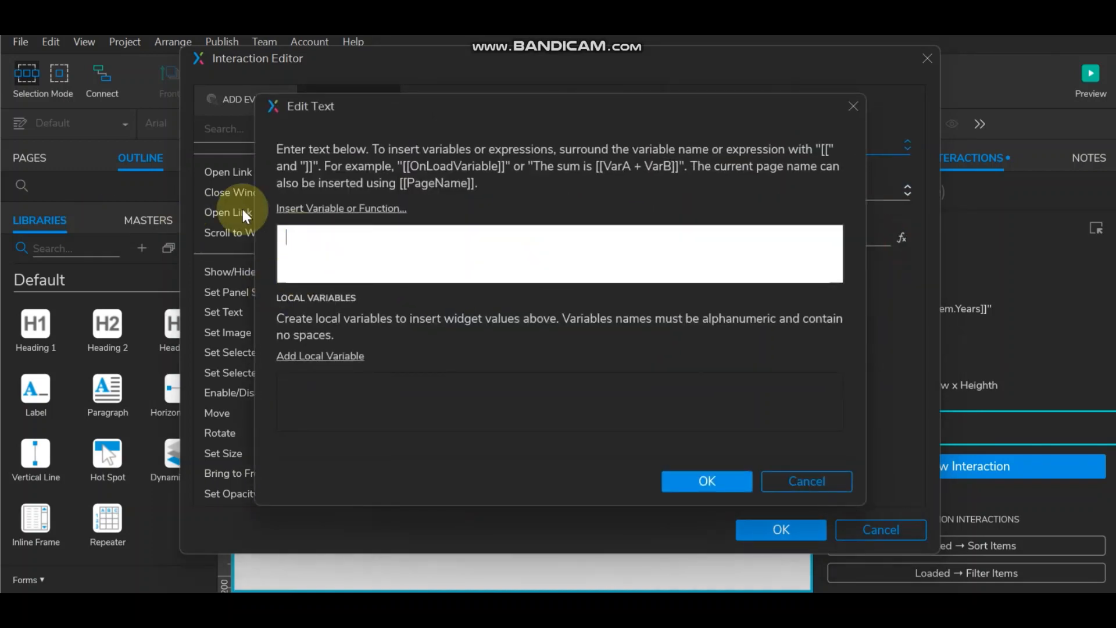
pyautogui.click(297, 209)
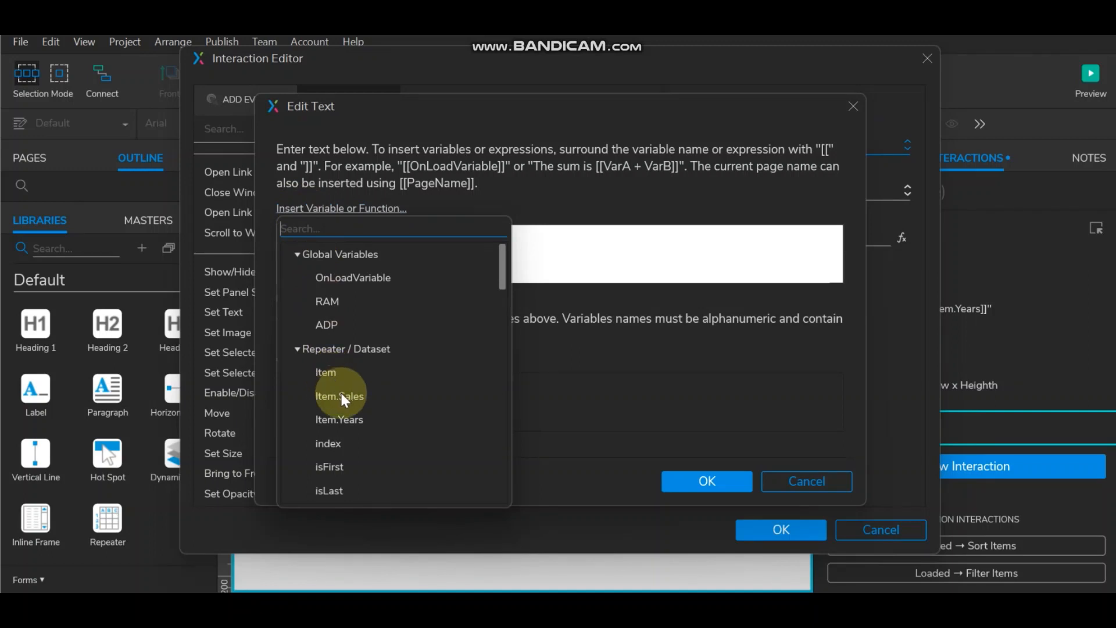
pyautogui.click(340, 396)
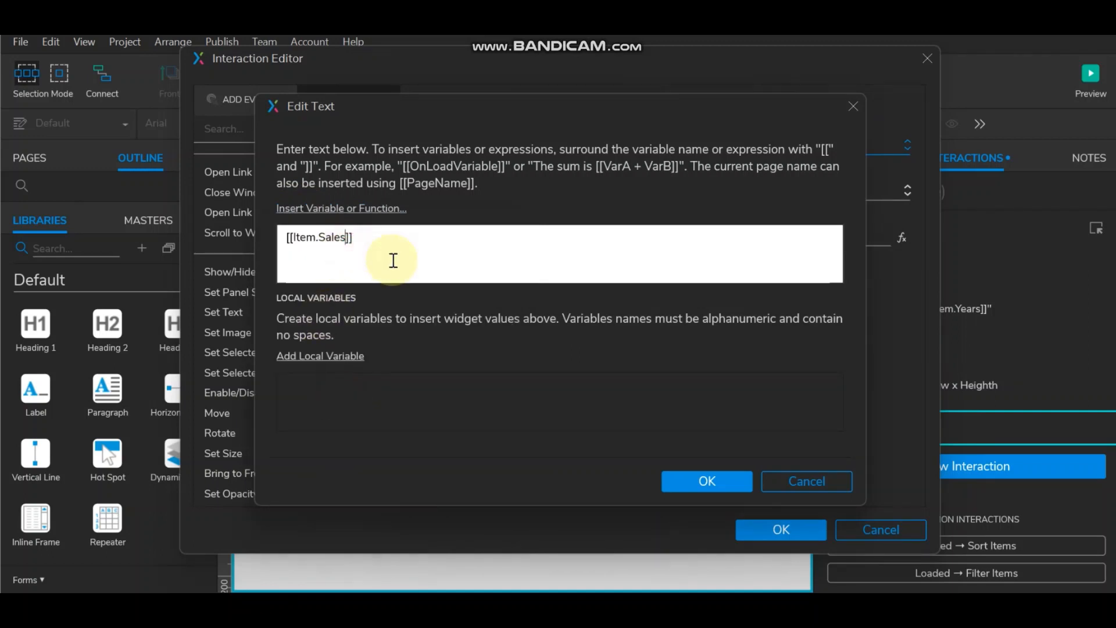
pyautogui.press('Left')
pyautogui.press('Left')
pyautogui.write('* 100 /')
pyautogui.press('BackSpace')
pyautogui.write('400')
# - Enclose the calculation Item.Sales * 100 / 400 in parentheses inside the double brackets
pyautogui.click(448, 236)
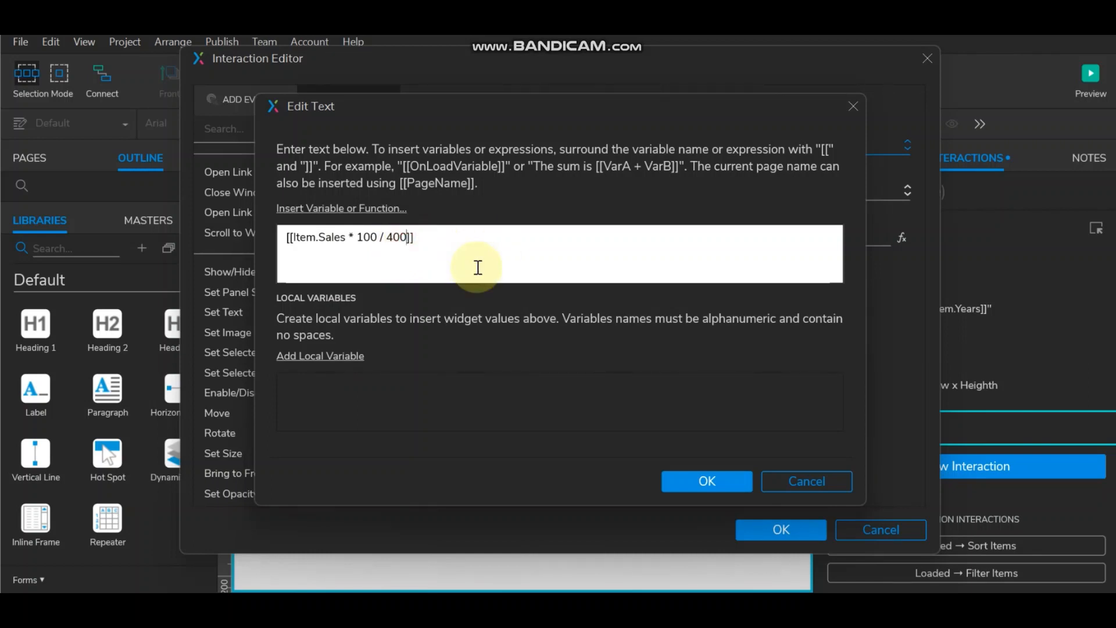
pyautogui.write(')')
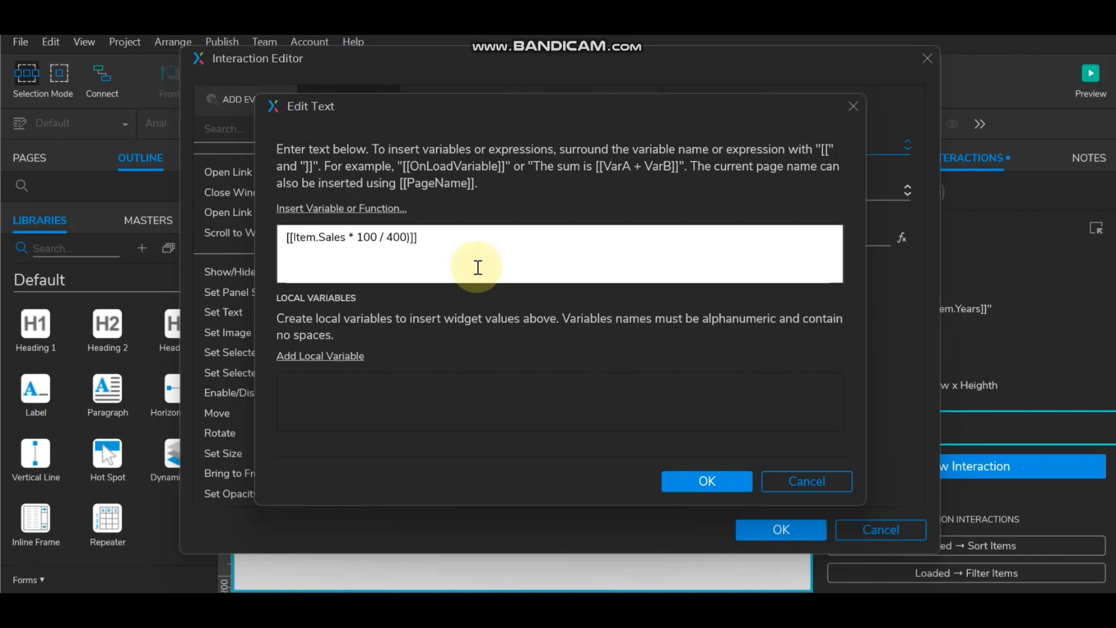
pyautogui.click(294, 238)
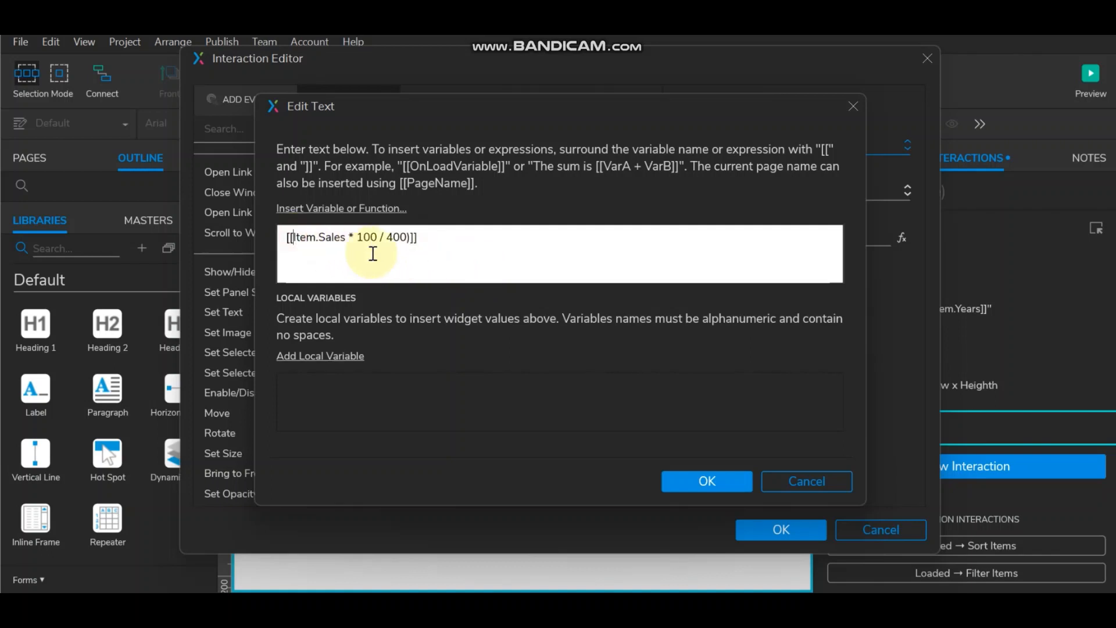
pyautogui.write('(')
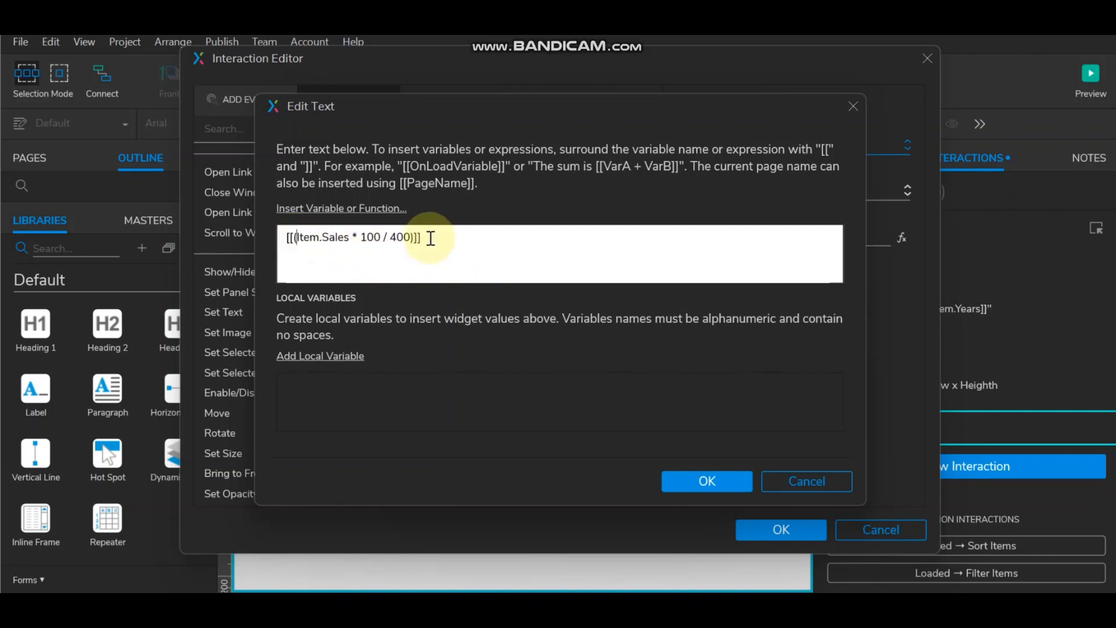
pyautogui.click(413, 237)
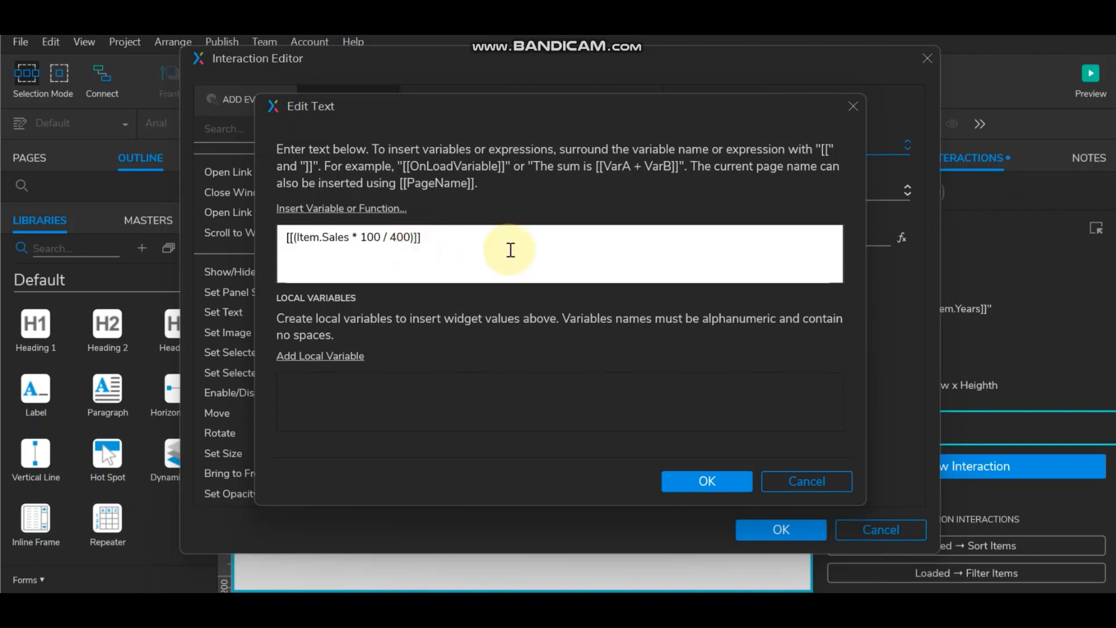
# - Append the toFixed function to the parenthesised calculation, without its LVAR placeholder and with 2 decimal points
pyautogui.click(350, 209)
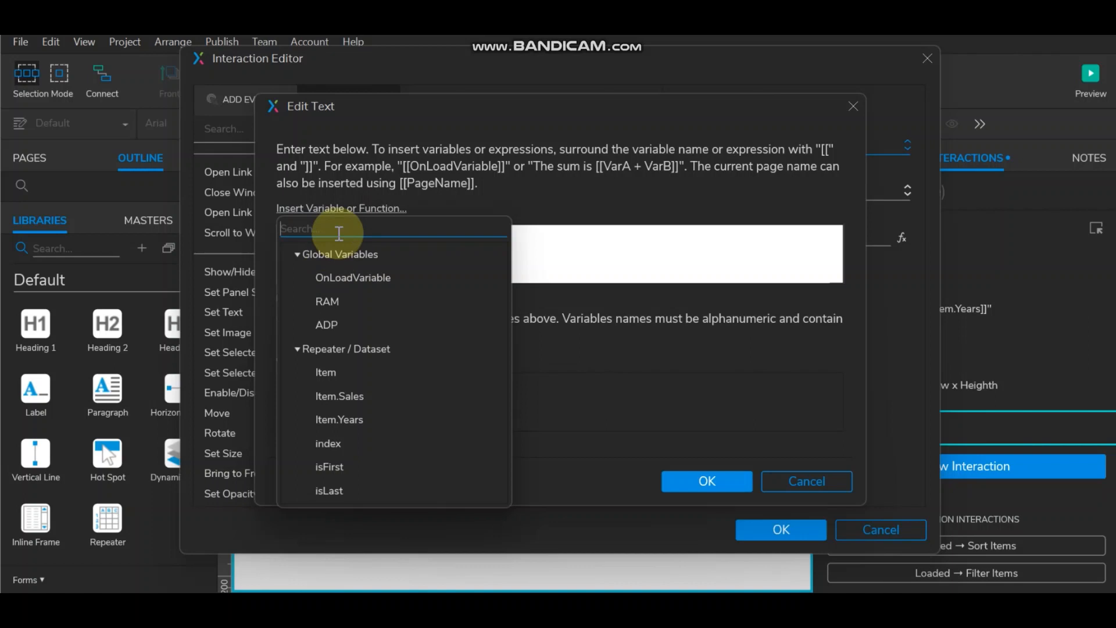
pyautogui.write('tofi')
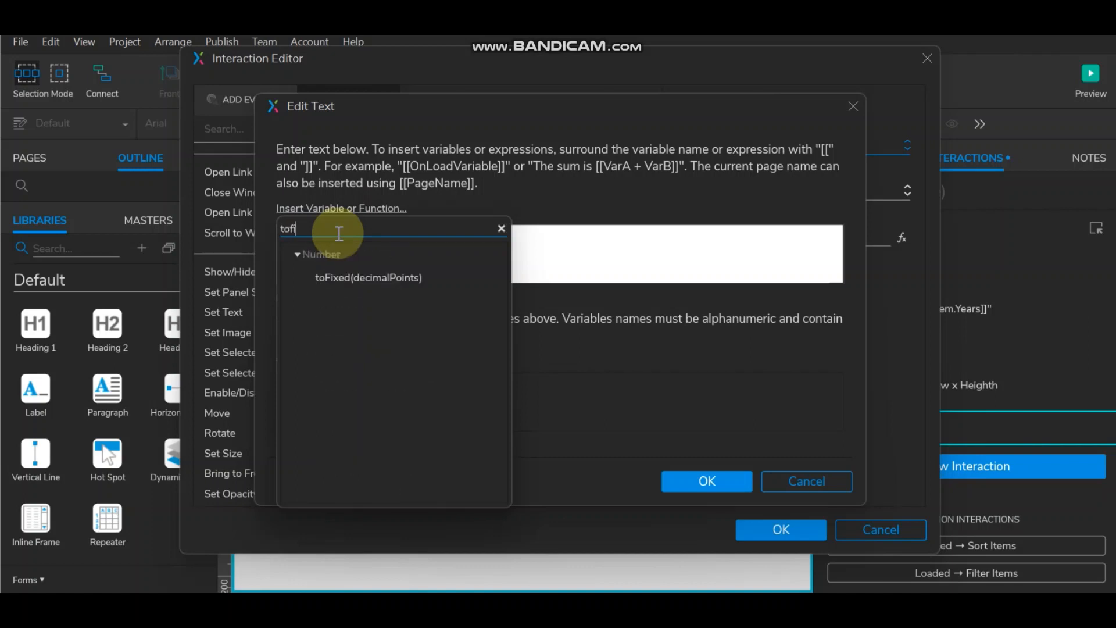
pyautogui.click(342, 278)
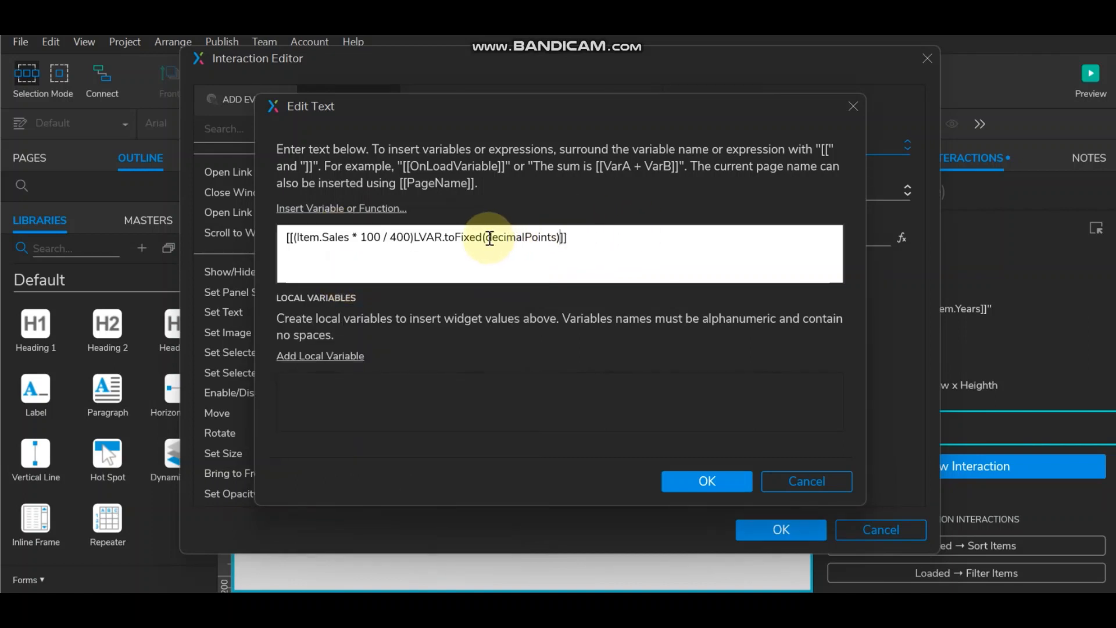
pyautogui.moveTo(441, 238); pyautogui.dragTo(414, 237)
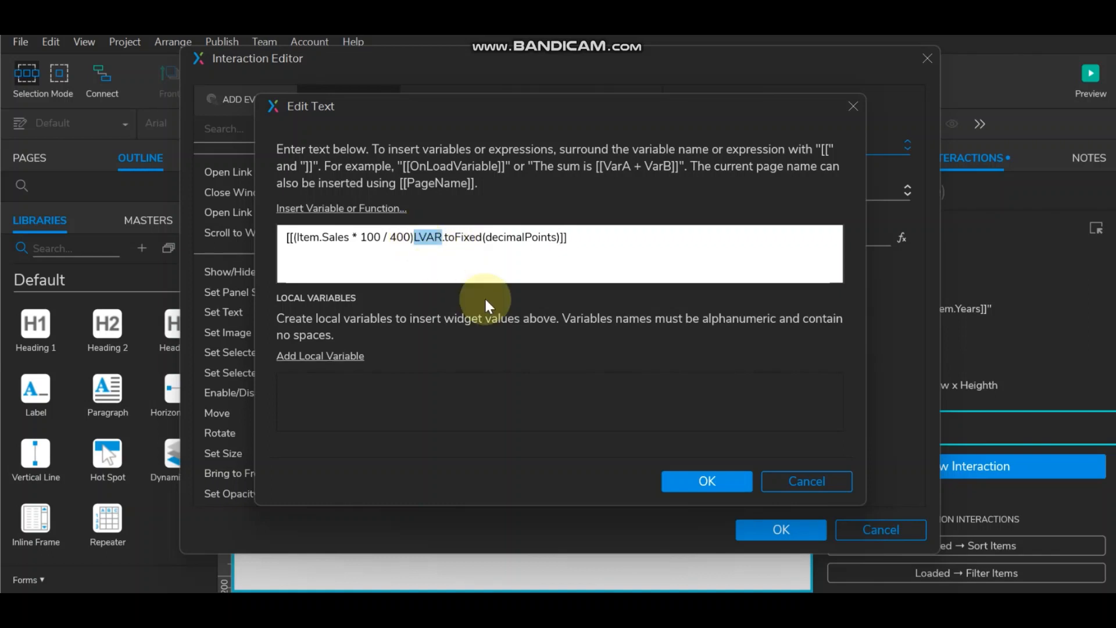
pyautogui.press('BackSpace')
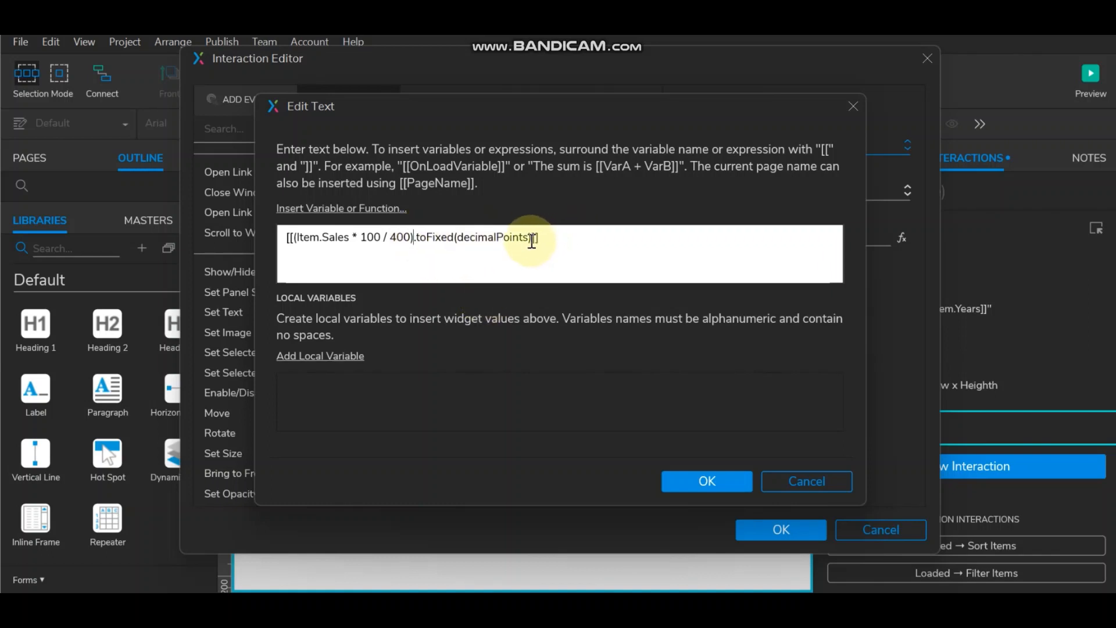
pyautogui.moveTo(527, 239); pyautogui.dragTo(457, 241)
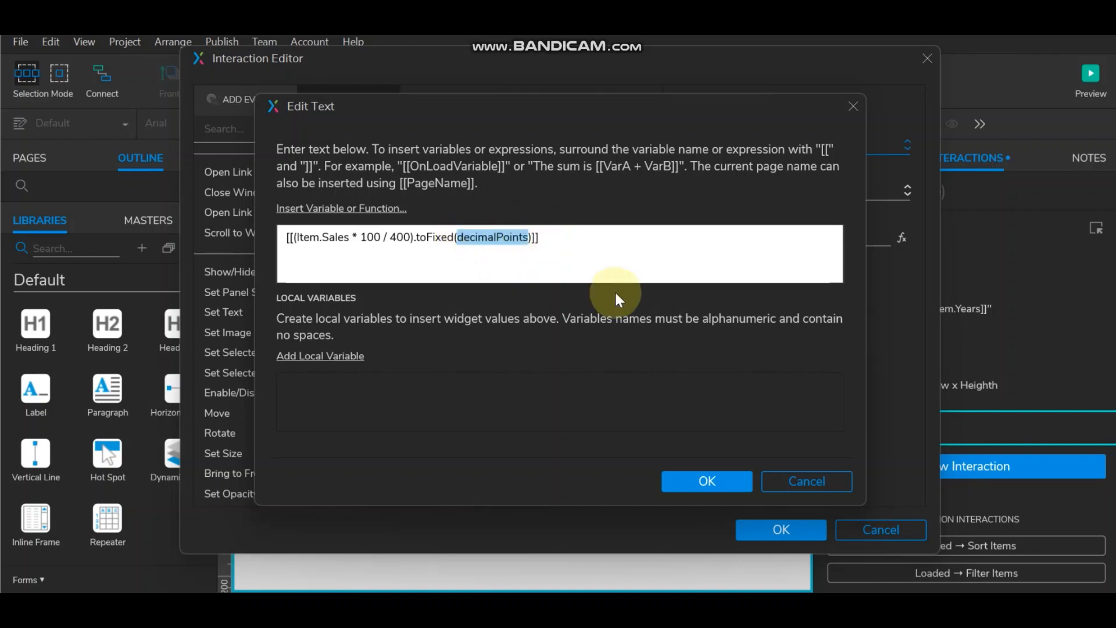
pyautogui.write('2')
# - Add a % sign after the closing brackets of the expression and apply the Per label's Set Text action
pyautogui.click(492, 238)
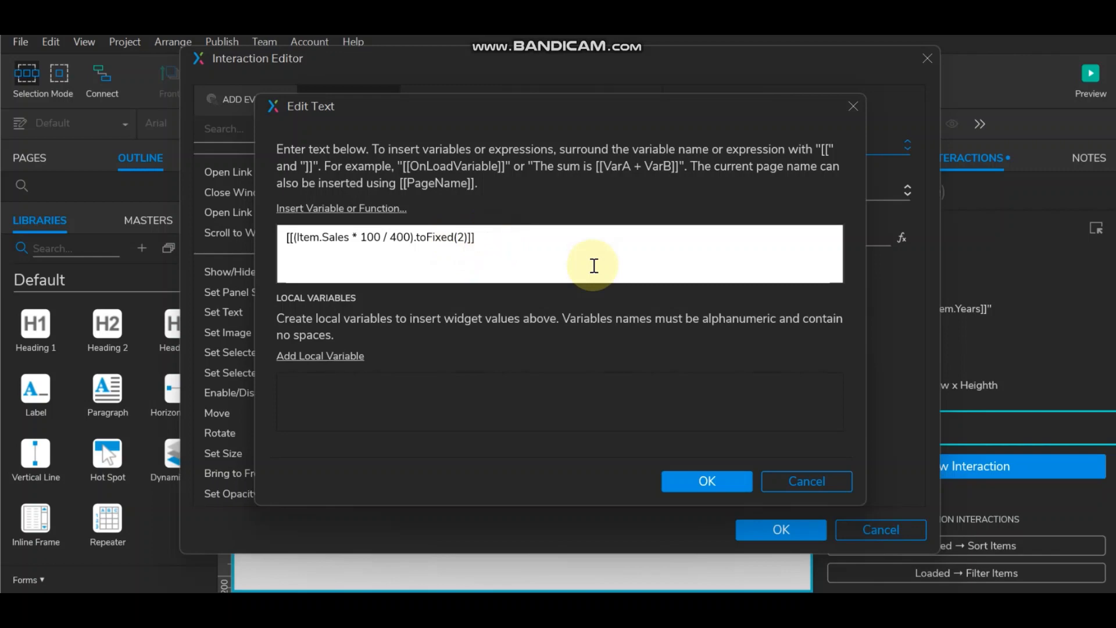
pyautogui.write('%')
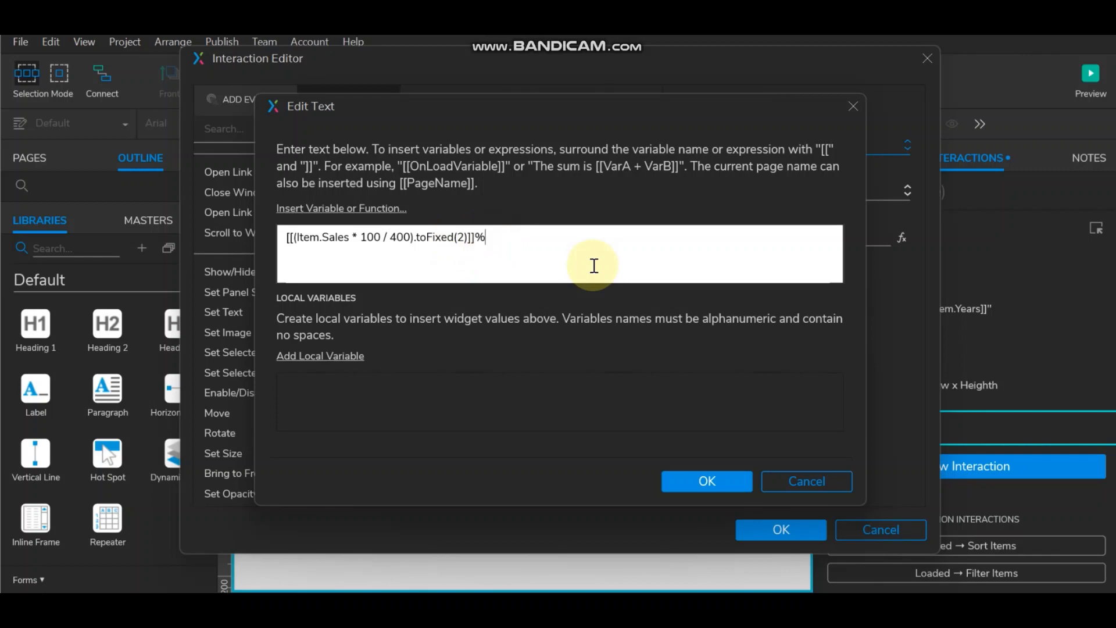
pyautogui.click(730, 474)
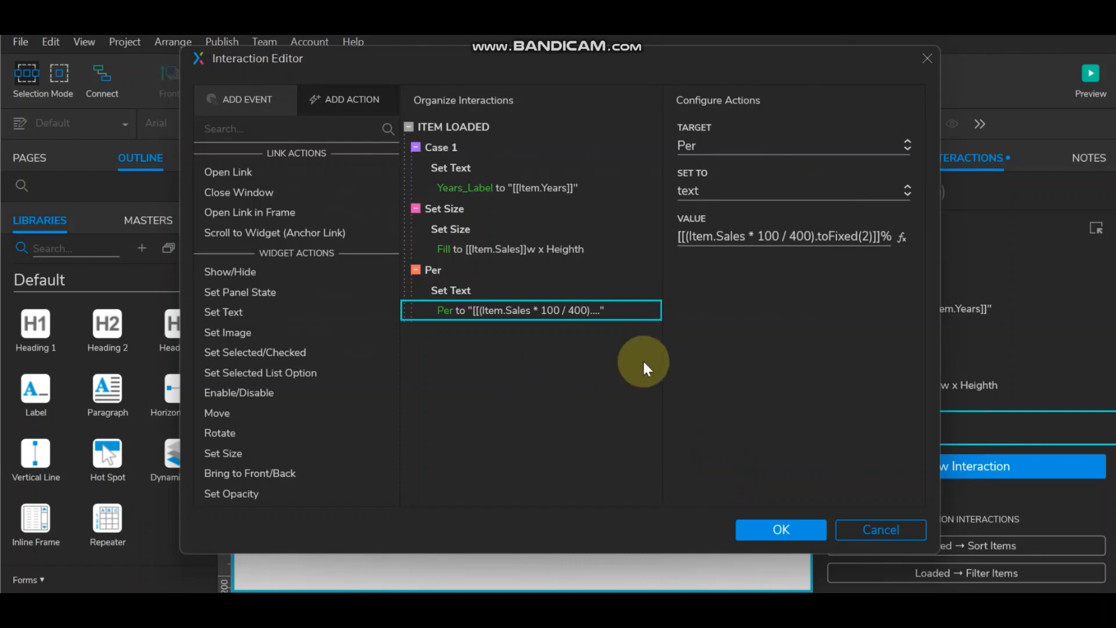
pyautogui.click(796, 532)
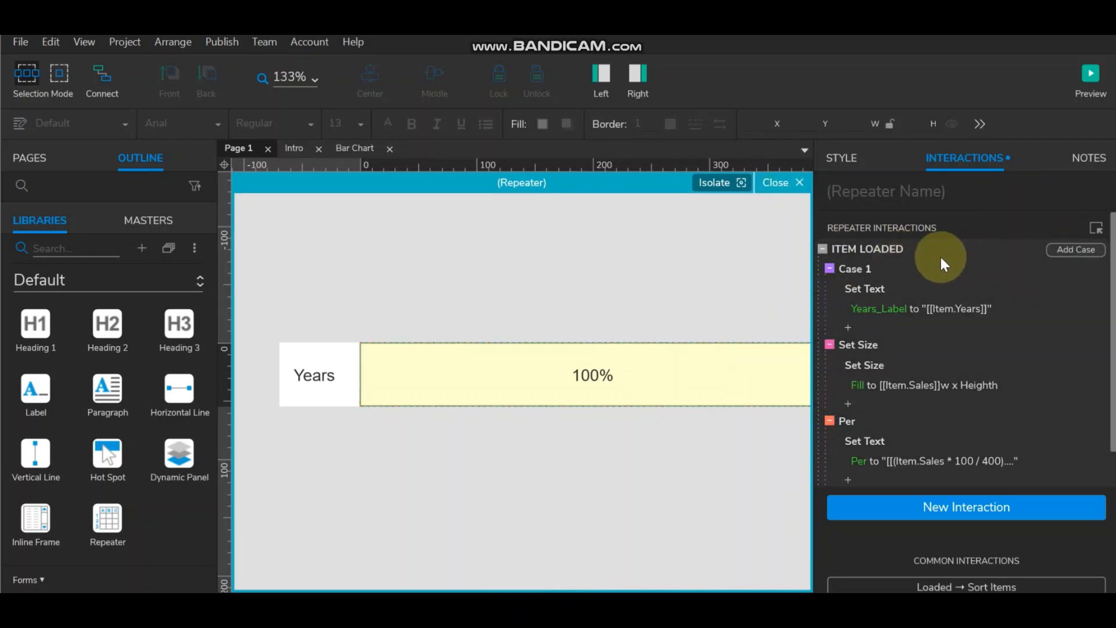
# - Add a fourth Item Loaded case named Case 2 and open it in the Interaction Editor
pyautogui.click(1075, 249)
pyautogui.doubleClick(950, 507)
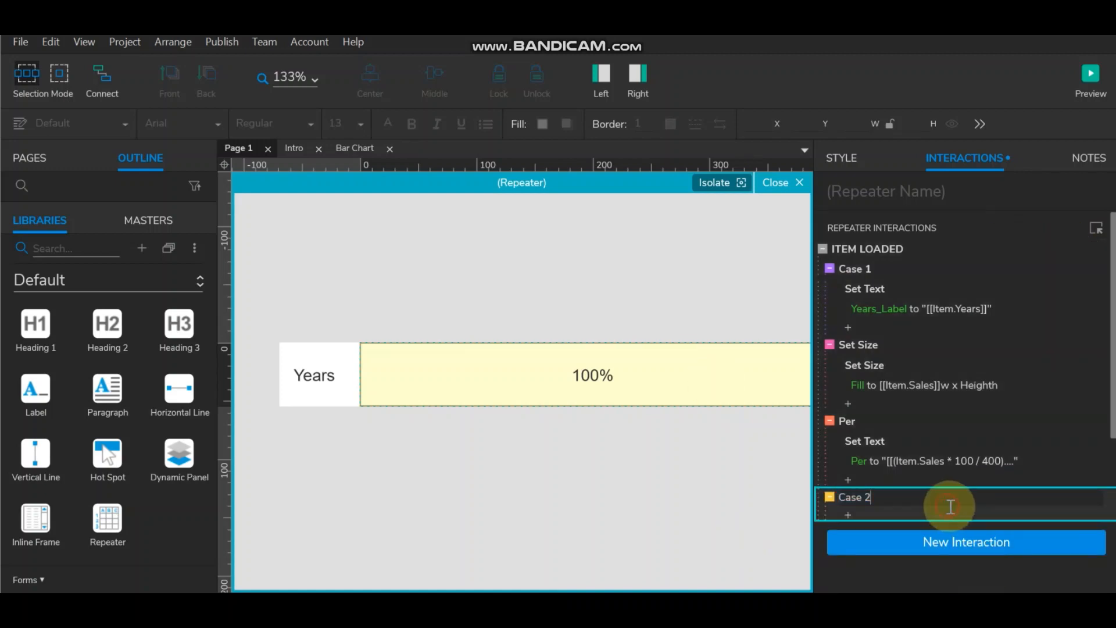
pyautogui.press('Return')
pyautogui.scroll(-2, 996, 355)
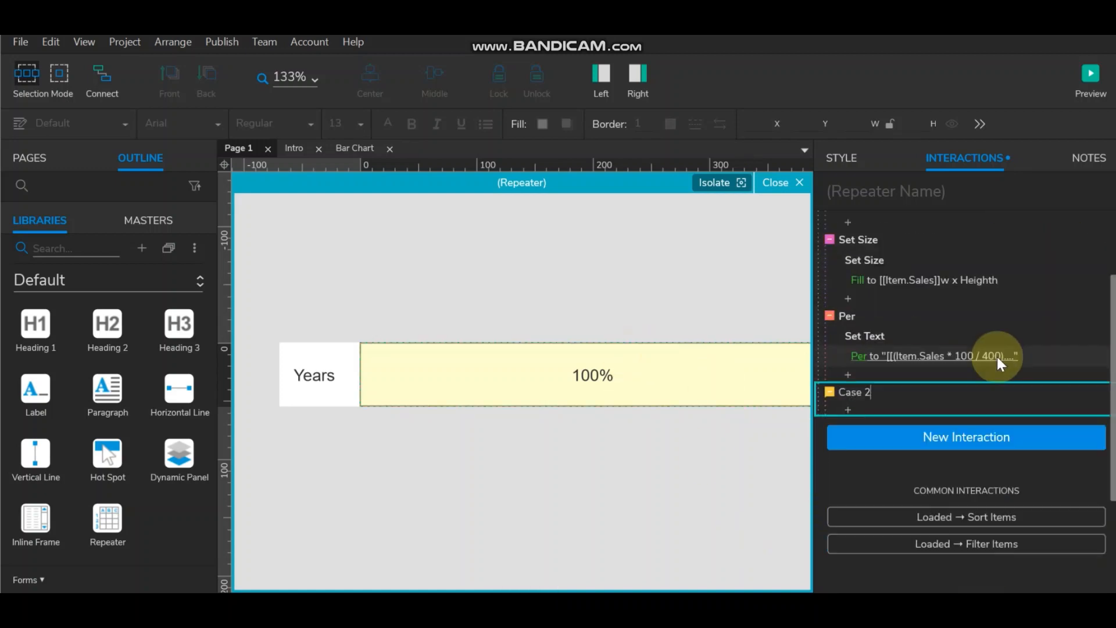
pyautogui.click(848, 391)
pyautogui.doubleClick(873, 391)
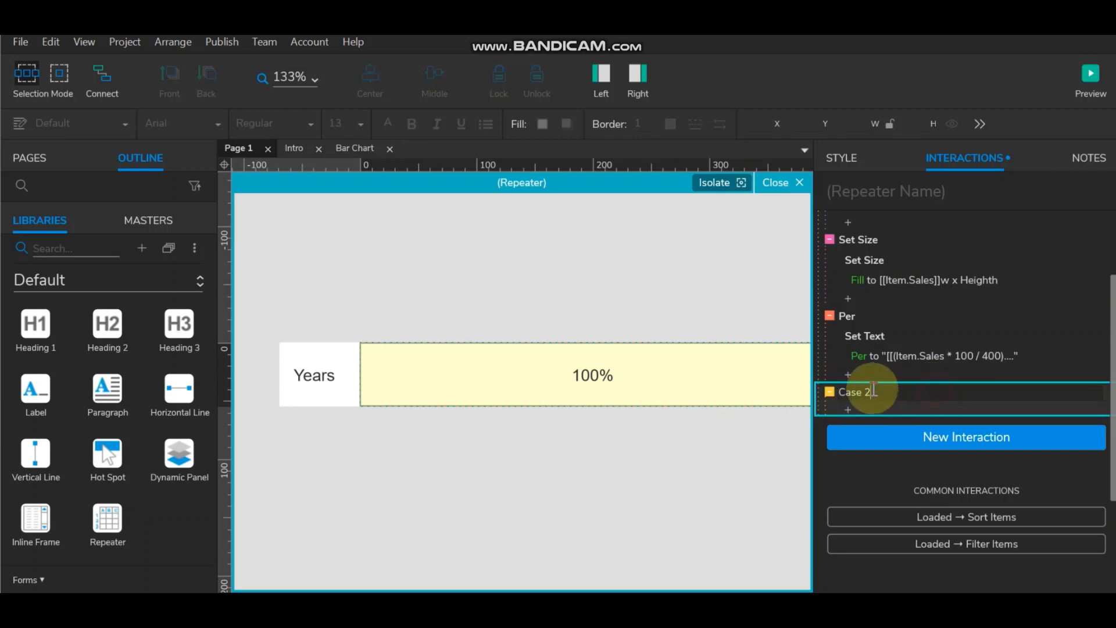
pyautogui.press('Return')
pyautogui.click(851, 409)
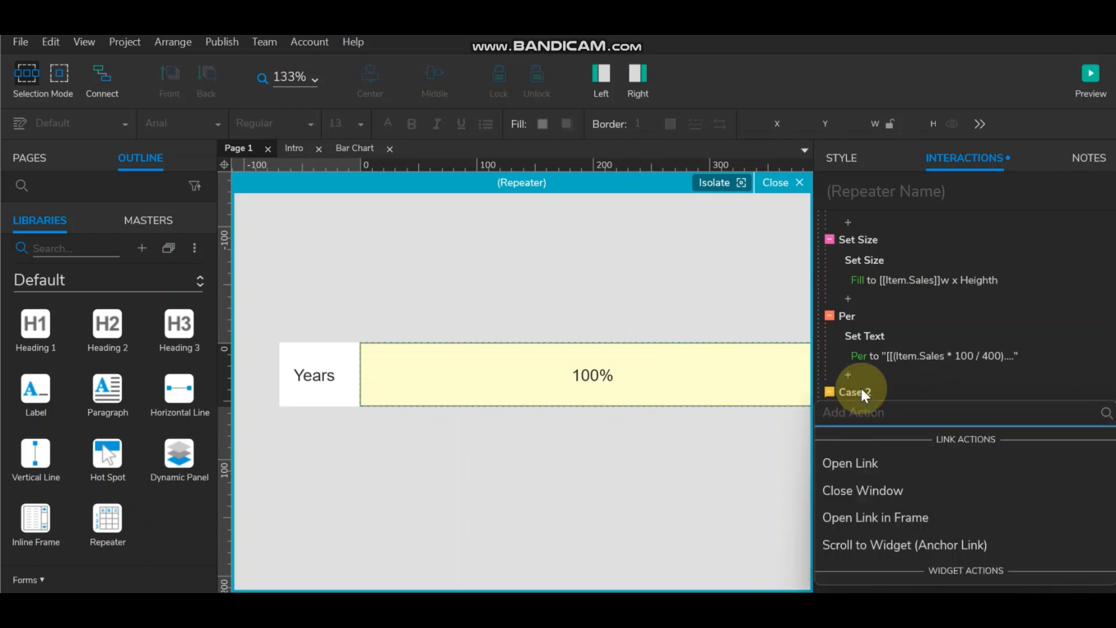
pyautogui.doubleClick(860, 392)
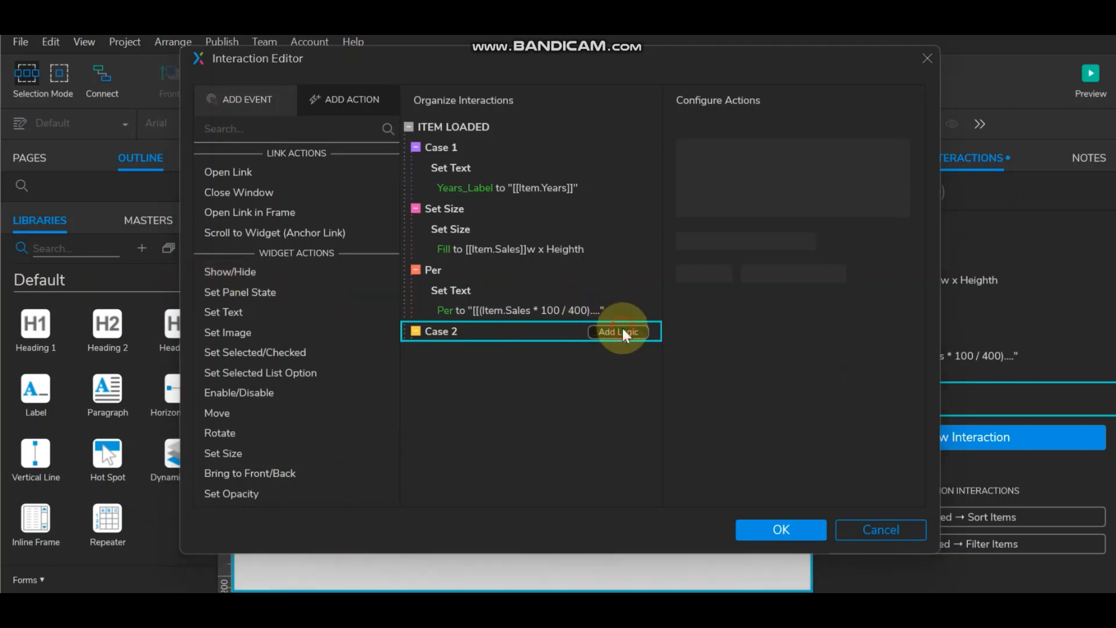
# - Add logic to Case 2 with a condition row whose first operand is the value [[Item.Sales]]
pyautogui.click(622, 331)
pyautogui.click(300, 199)
pyautogui.click(250, 222)
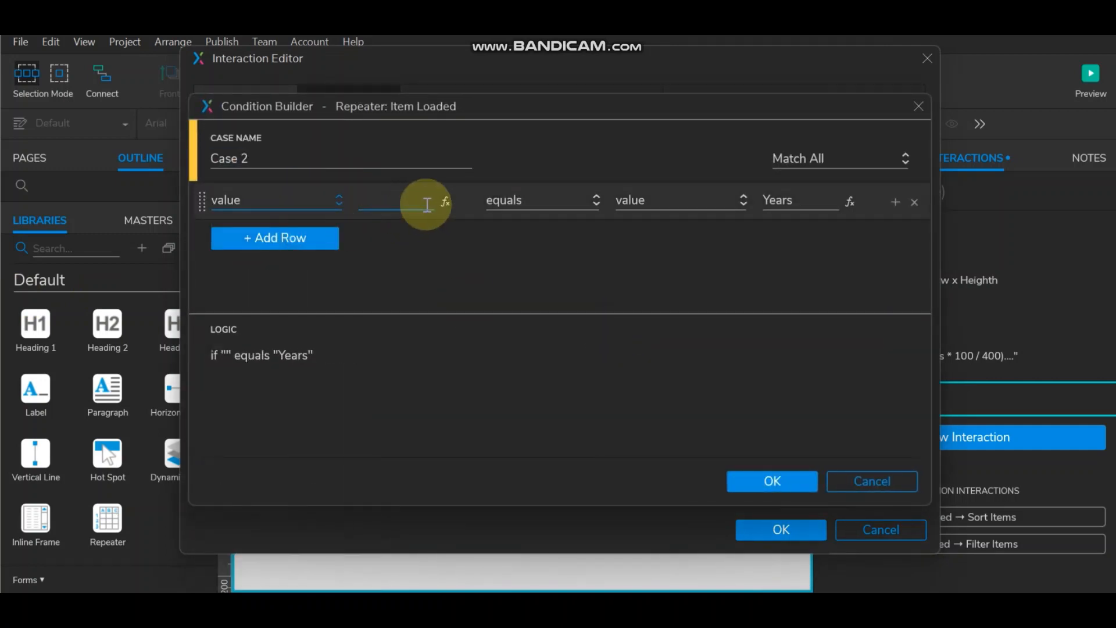
pyautogui.click(445, 202)
pyautogui.click(379, 208)
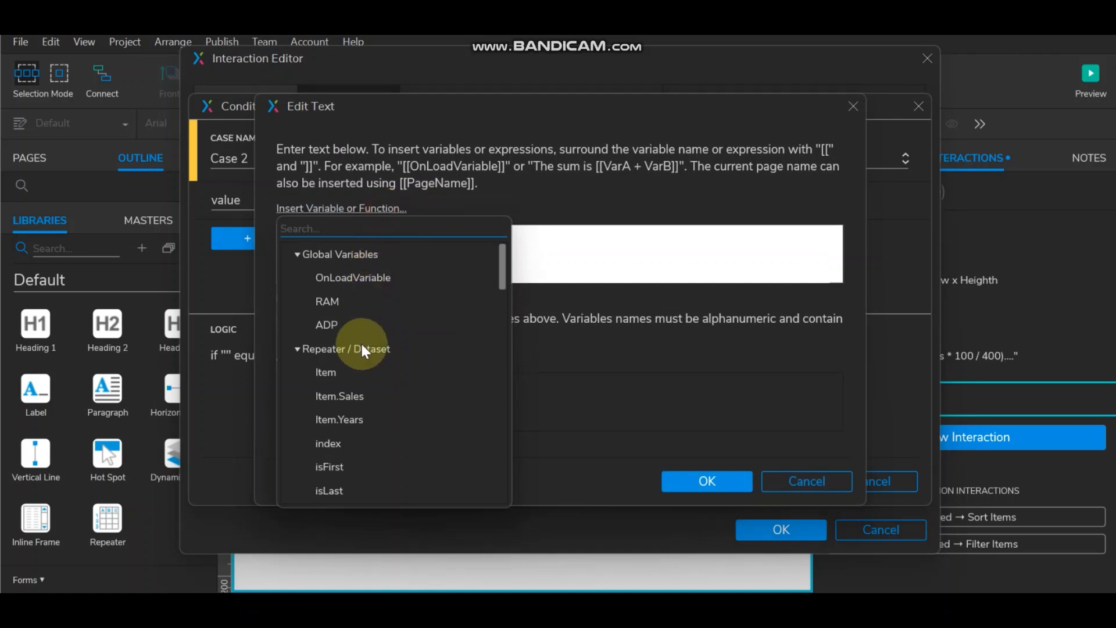
pyautogui.click(353, 395)
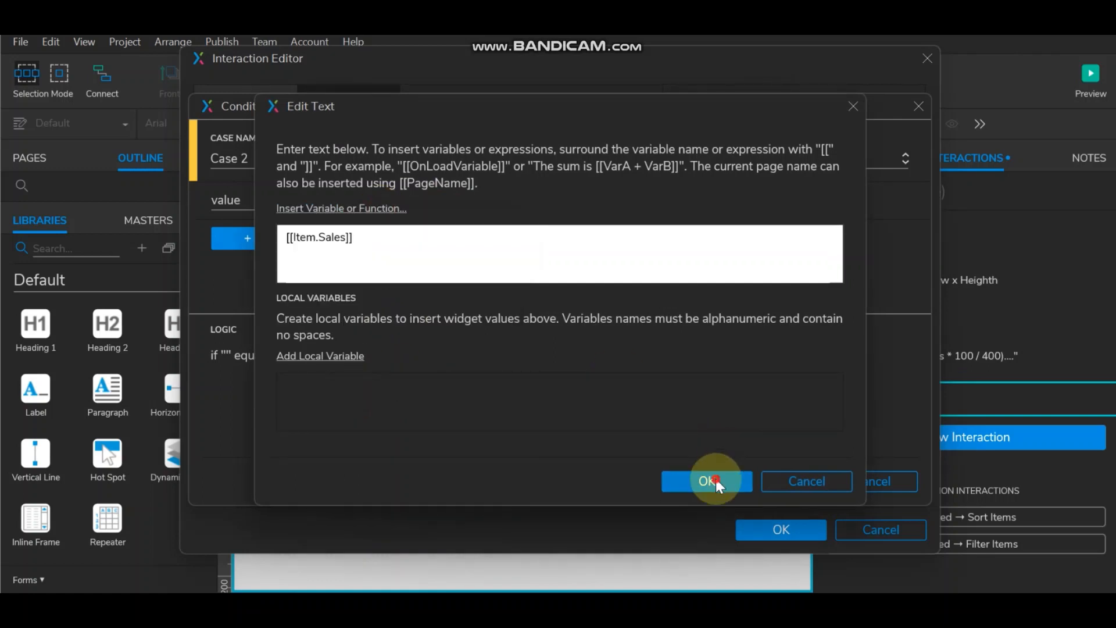
pyautogui.click(716, 479)
# - Set the Case 2 condition to does not equal with a blank comparison value, and apply it
pyautogui.click(565, 200)
pyautogui.click(558, 252)
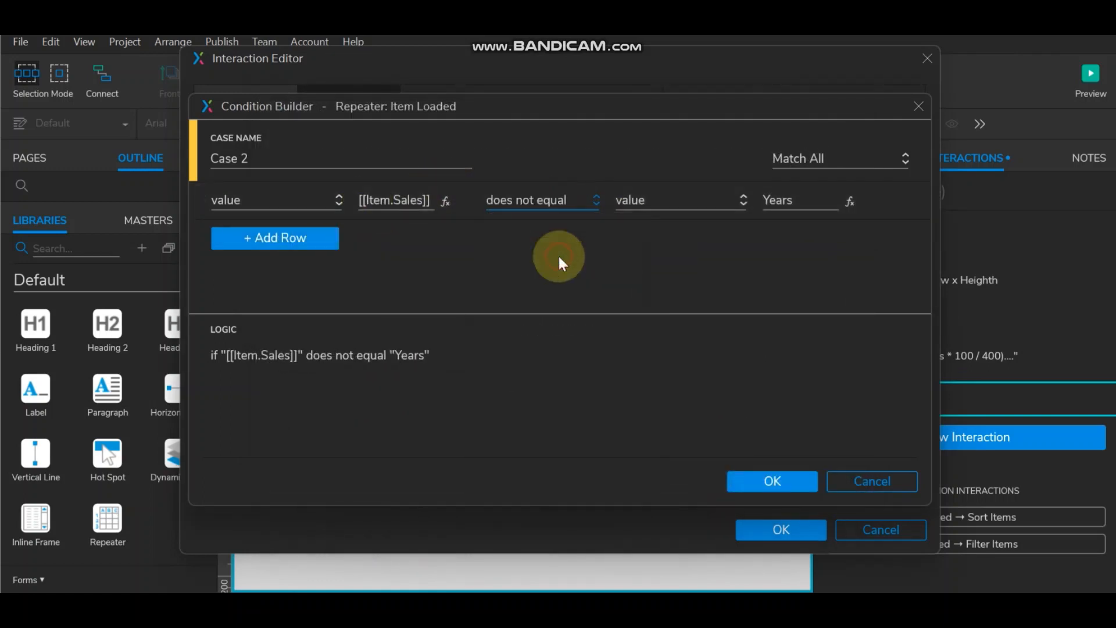
pyautogui.hotkey('ctrl', 'a')
pyautogui.press('BackSpace')
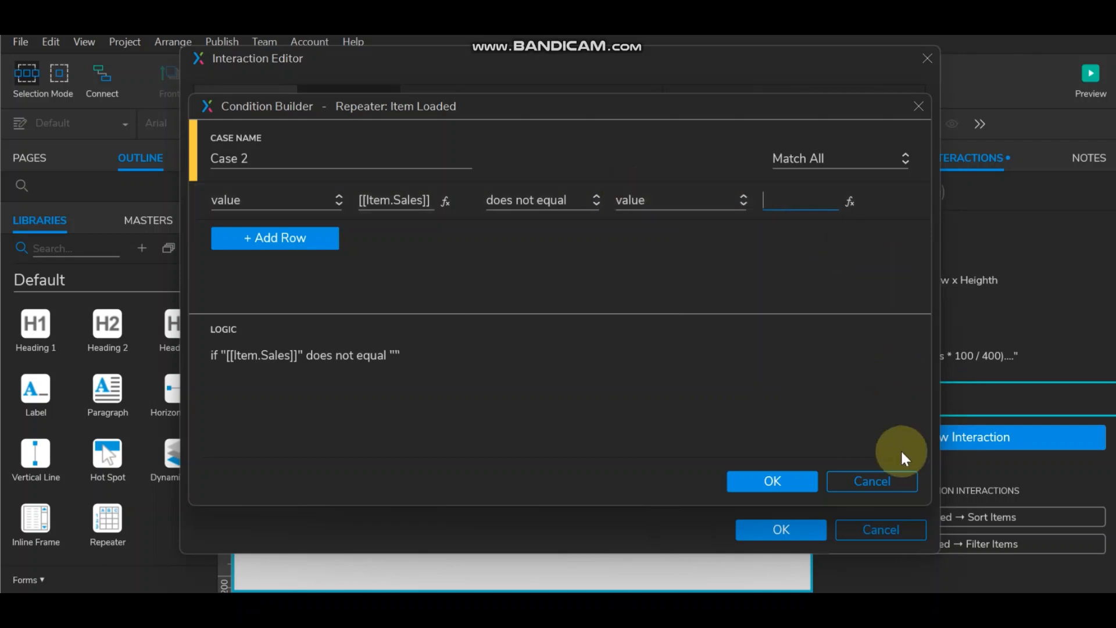
pyautogui.click(794, 482)
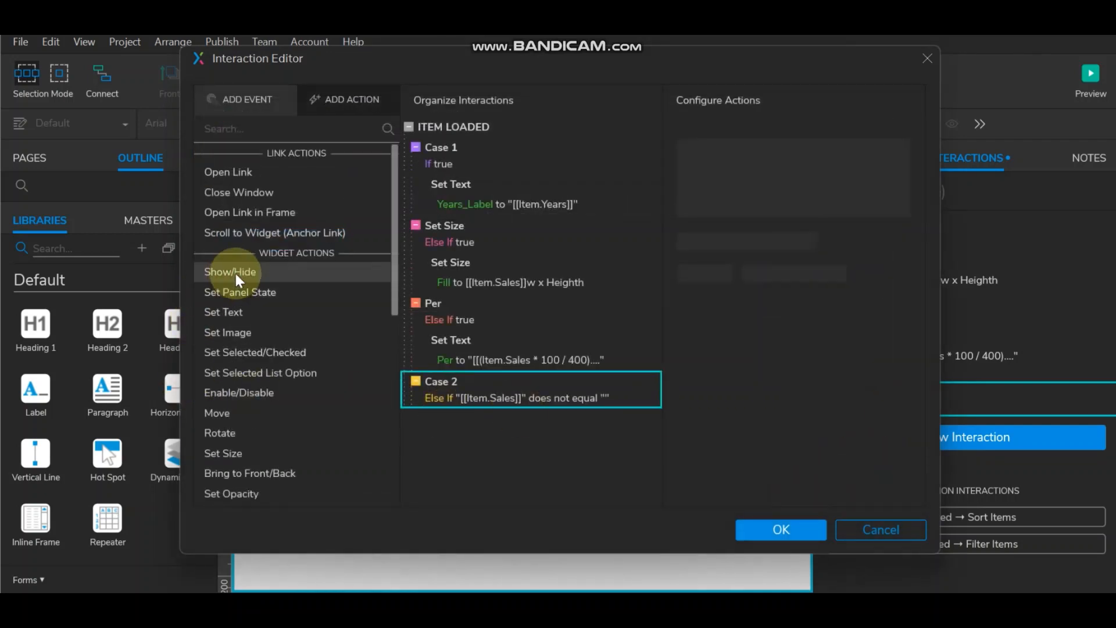
# - Add a Show/Hide action to Case 2 that shows the Fill rectangle of the horizontal bar repeater
pyautogui.click(235, 271)
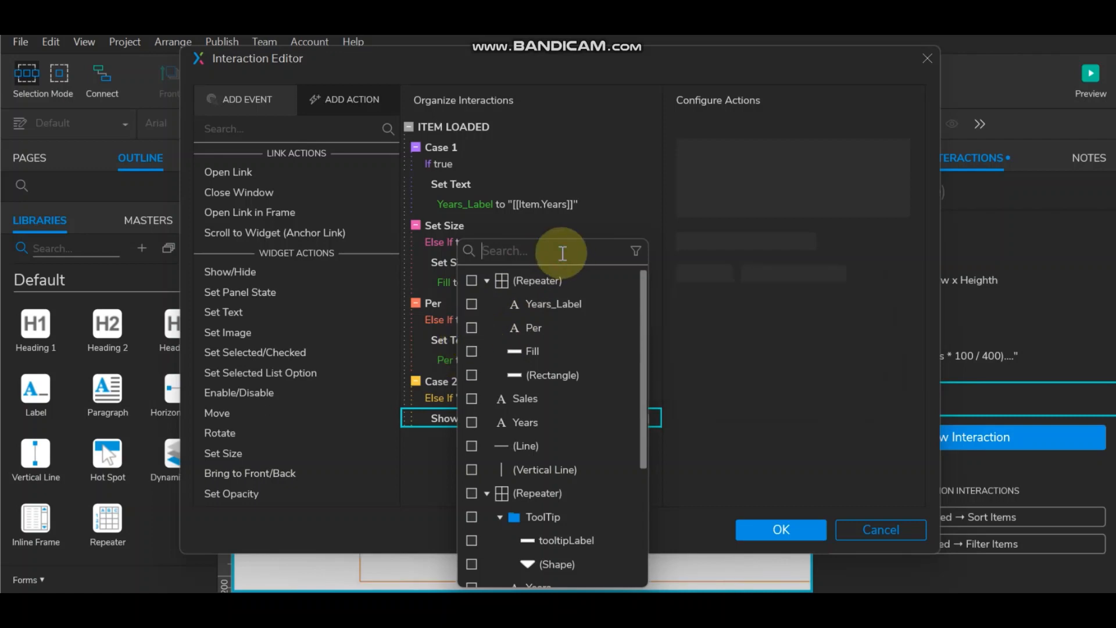
pyautogui.write('fill')
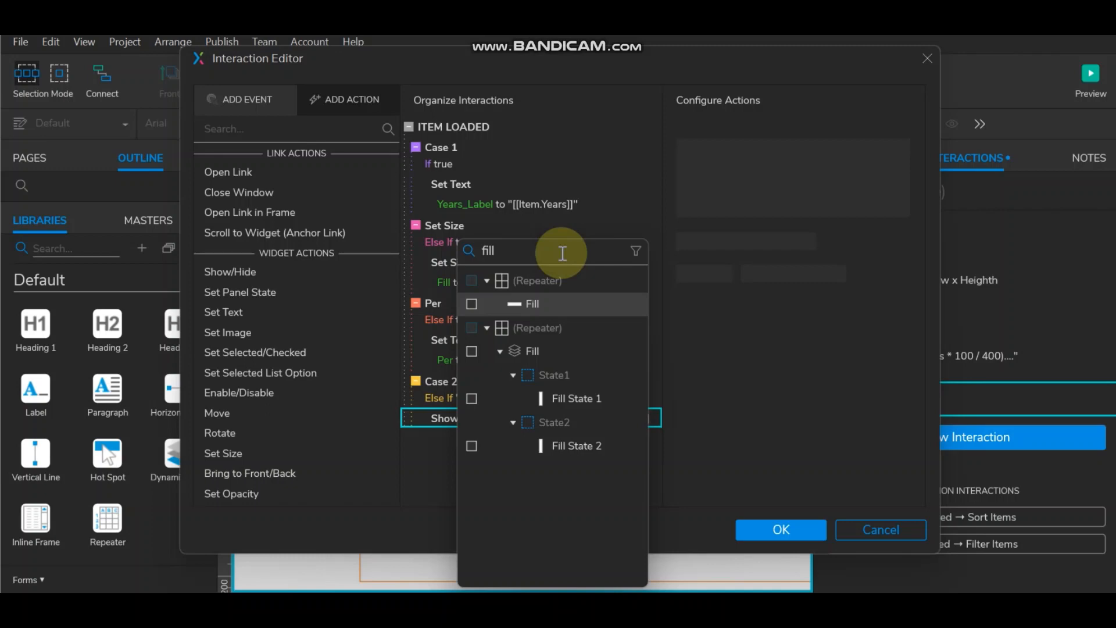
pyautogui.click(472, 304)
pyautogui.click(768, 424)
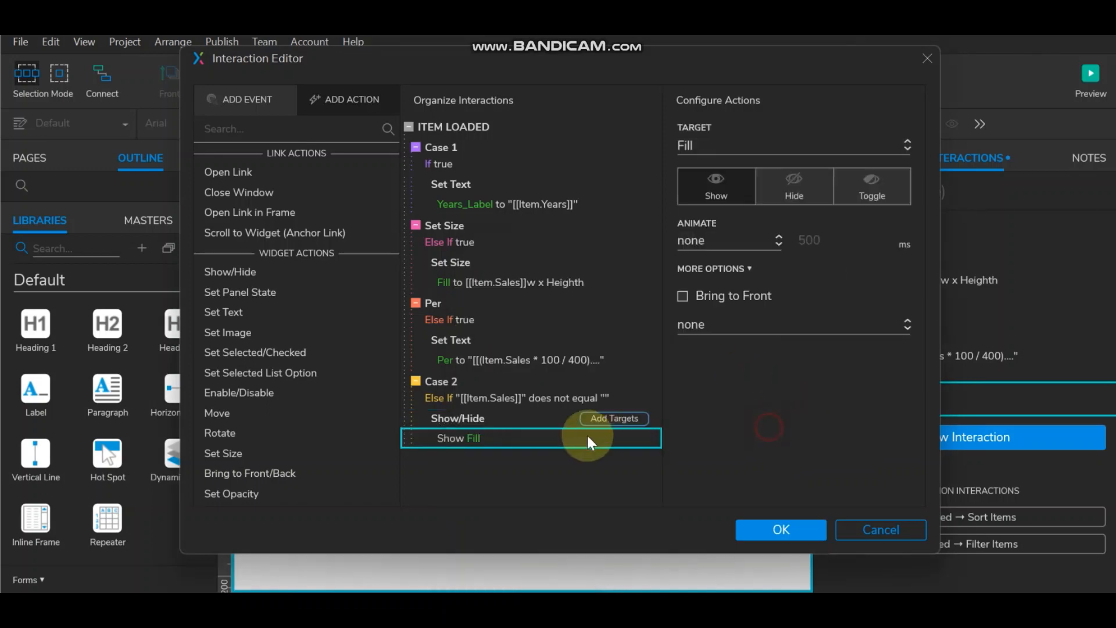
# - Switch the Case 2 and Per cases from Else If to If, and apply the Item Loaded interaction
pyautogui.rightClick(443, 381)
pyautogui.click(489, 514)
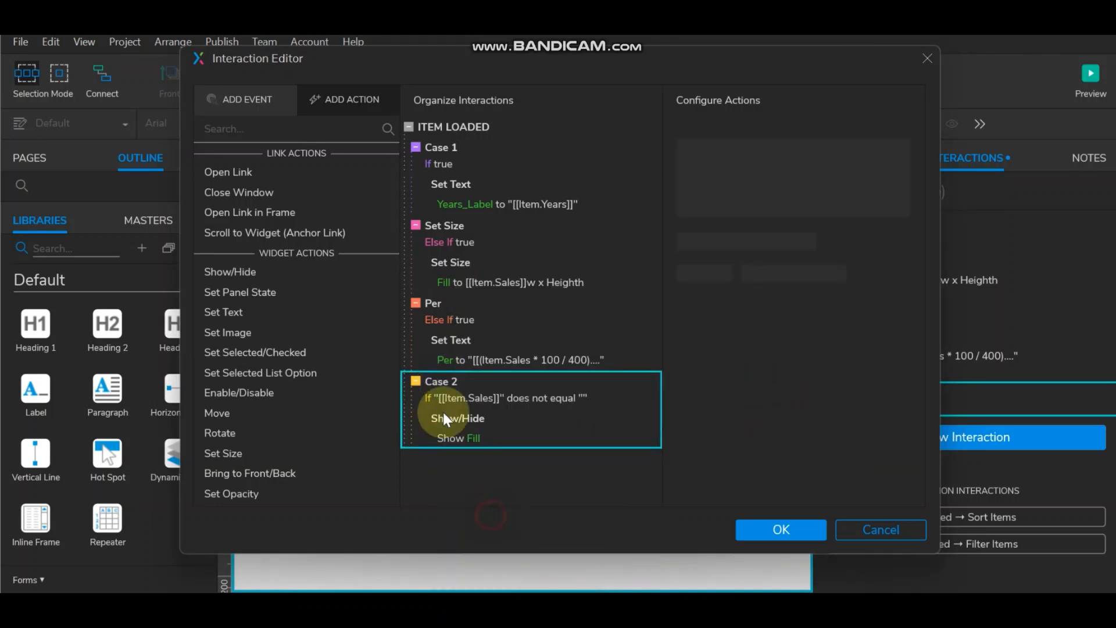
pyautogui.rightClick(436, 304)
pyautogui.click(481, 440)
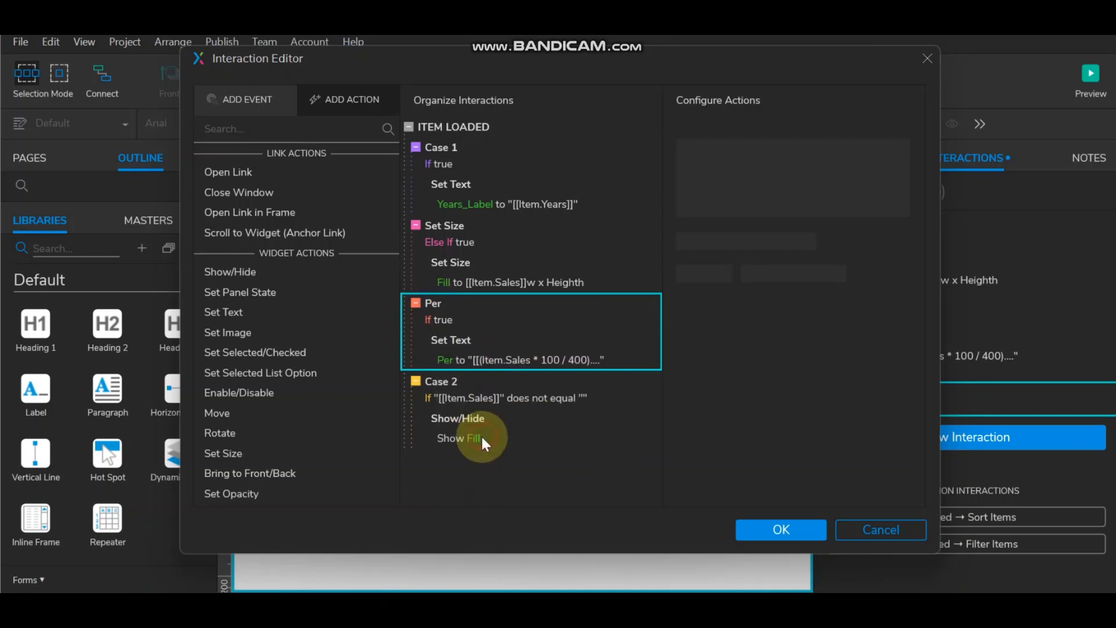
pyautogui.click(777, 531)
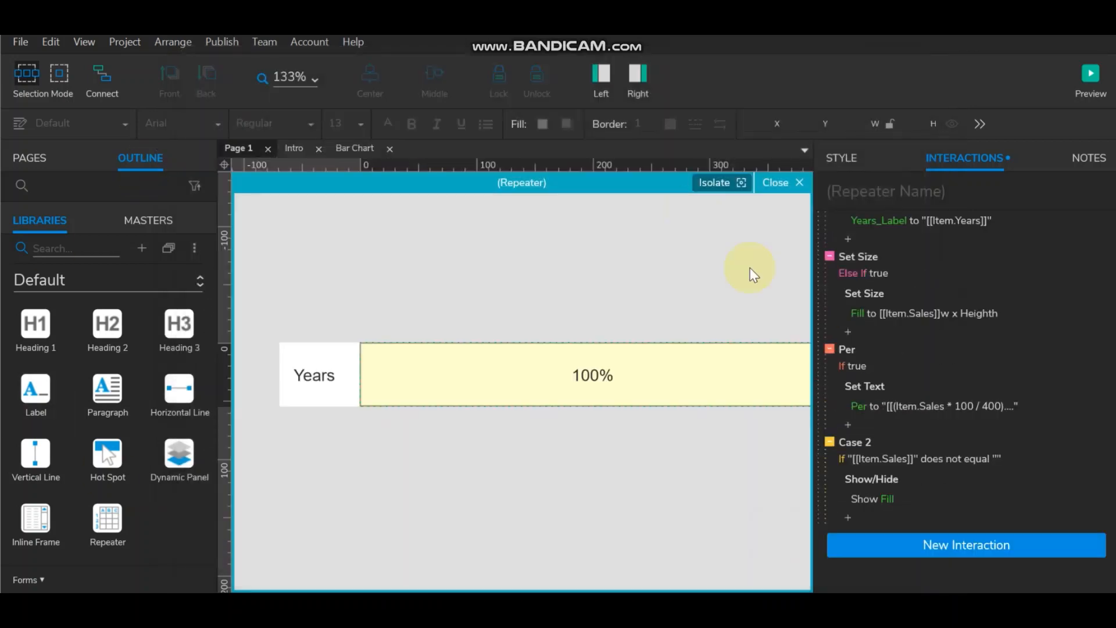
# - Switch the Set Size case from Else If to If, and close the horizontal repeater's item editing
pyautogui.rightClick(857, 255)
pyautogui.click(920, 388)
pyautogui.scroll(3, 919, 372)
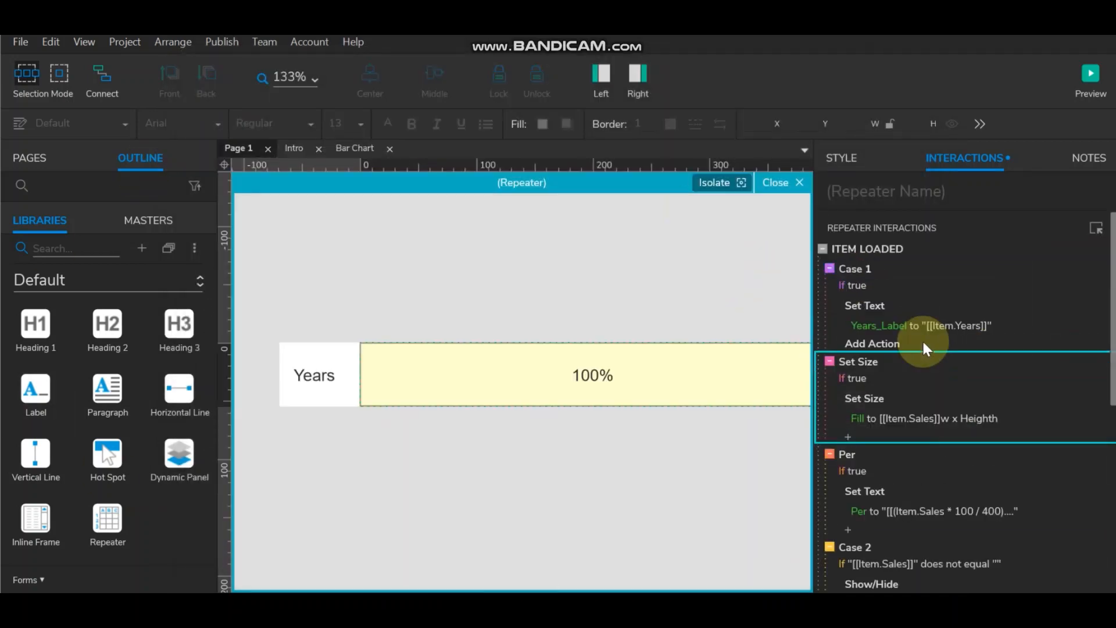
pyautogui.click(775, 183)
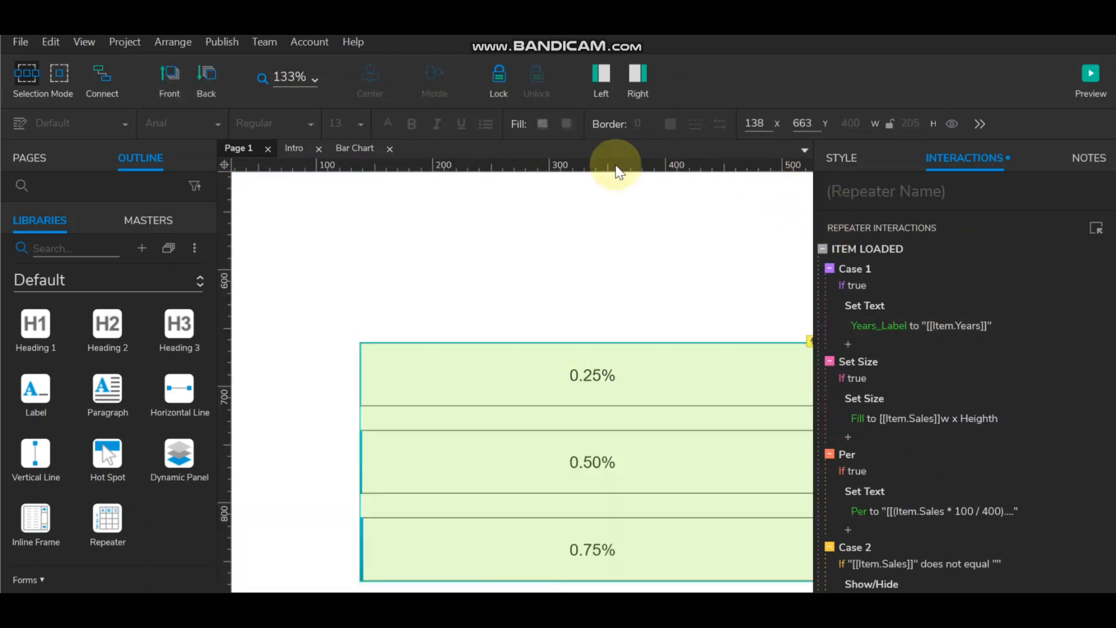
pyautogui.scroll(-2, 546, 269)
pyautogui.scroll(-1, 472, 425)
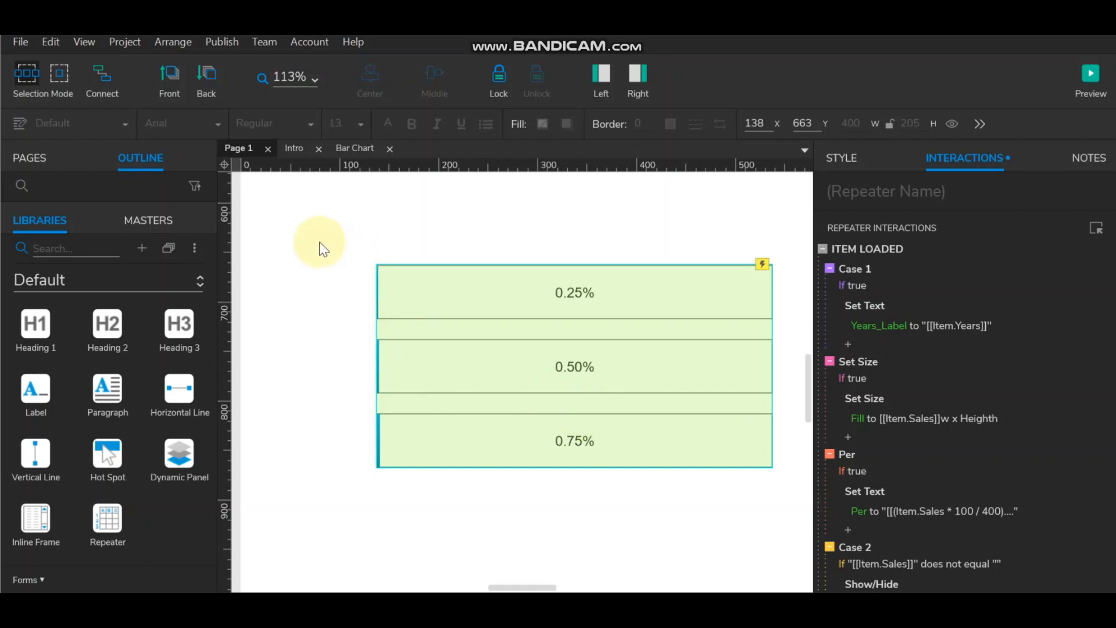
pyautogui.moveTo(318, 242); pyautogui.dragTo(797, 504)
pyautogui.click(629, 530)
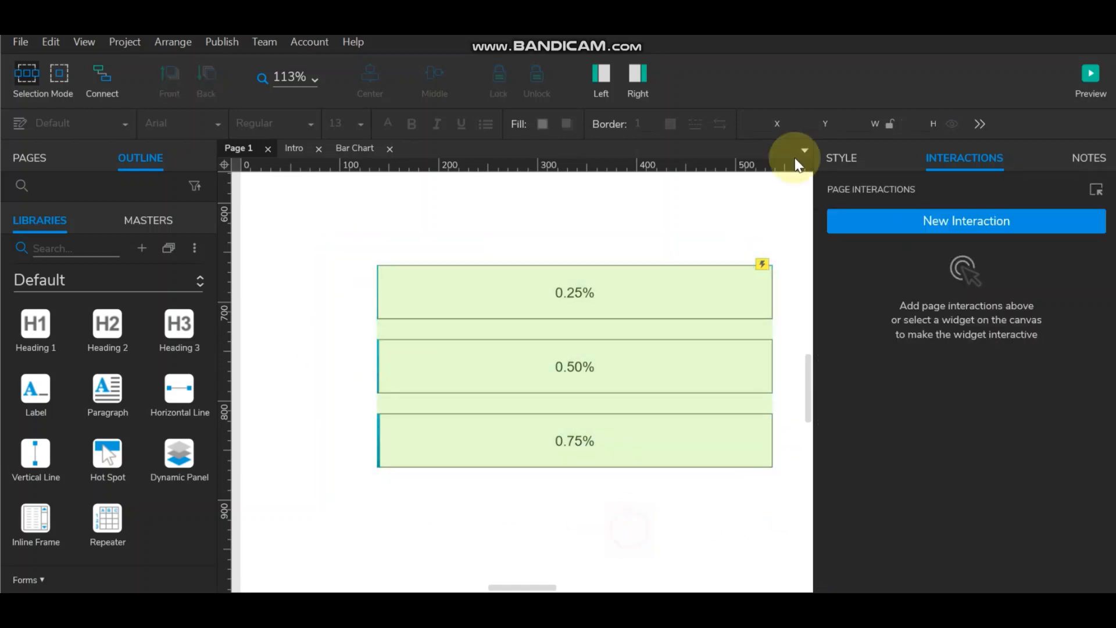
# - Enter 2023, 2022 and 2021 in the Years column for the three existing rows of the horizontal repeater's data
pyautogui.click(531, 311)
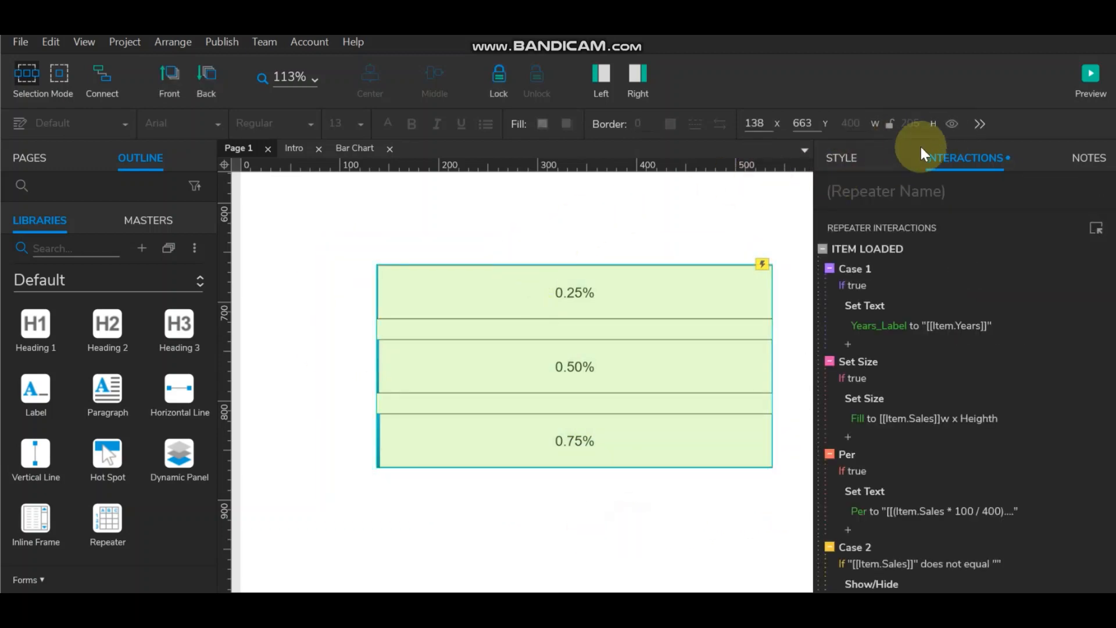
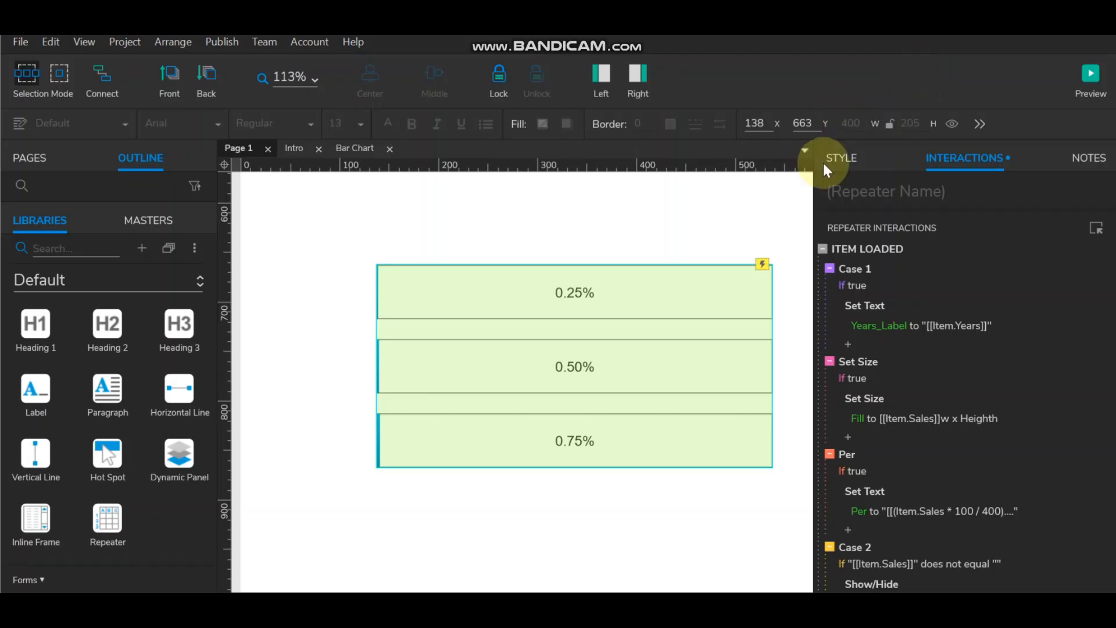
pyautogui.click(847, 162)
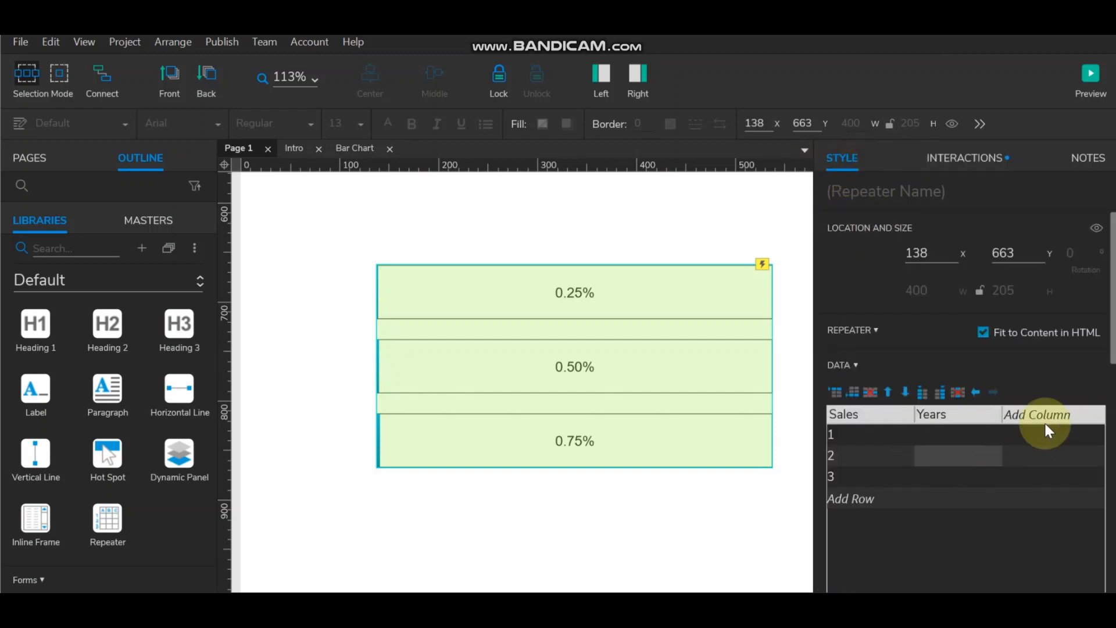
pyautogui.click(854, 437)
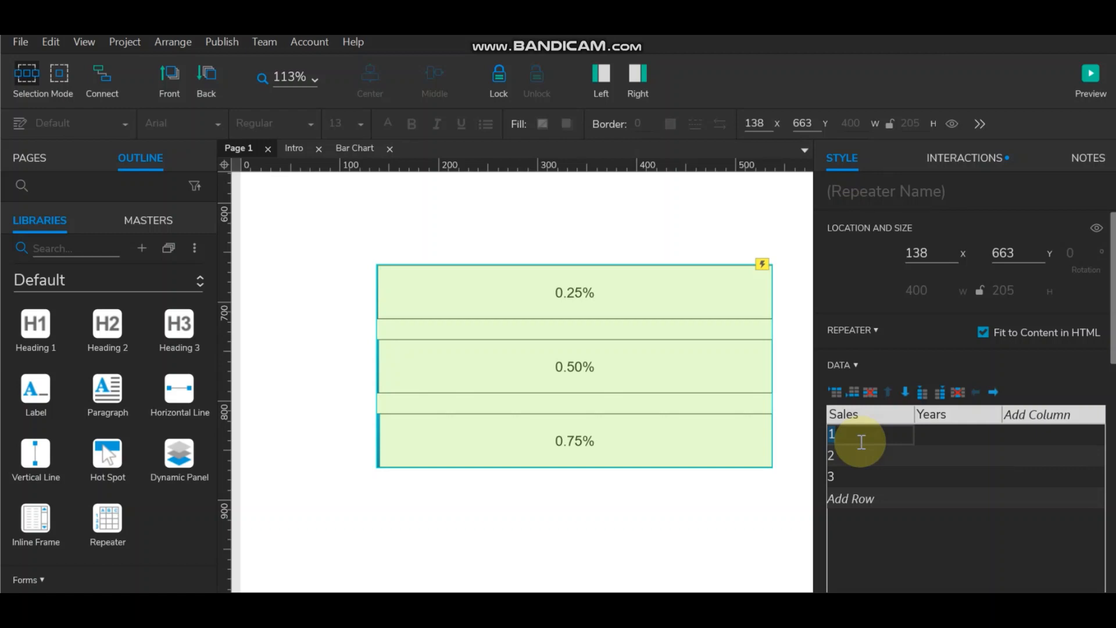
pyautogui.click(947, 445)
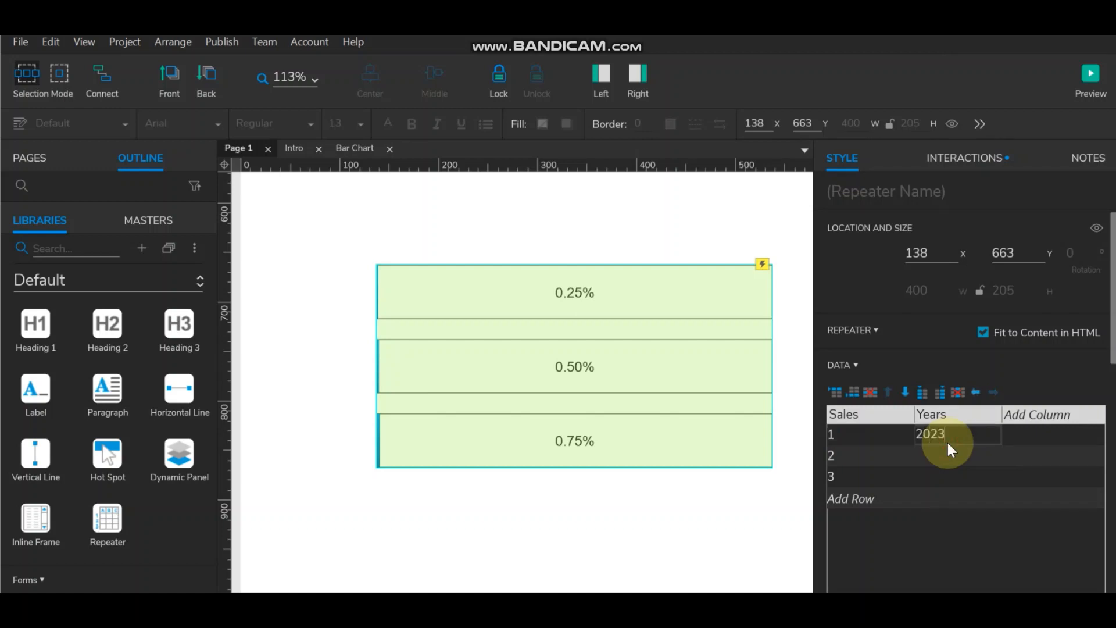
pyautogui.click(932, 454)
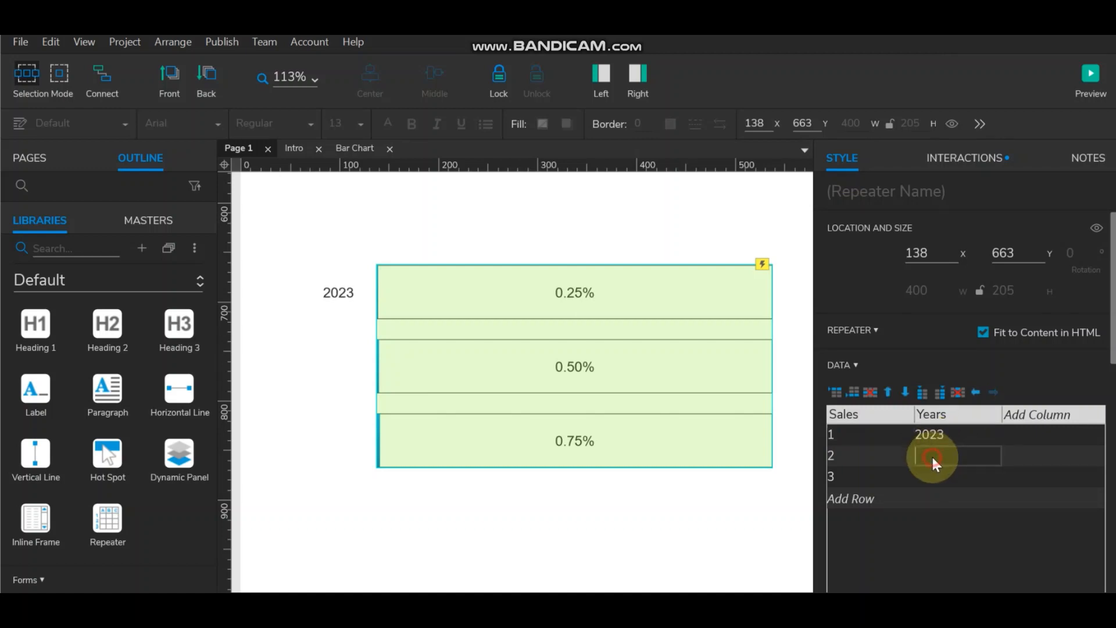
pyautogui.write('2022')
pyautogui.click(942, 477)
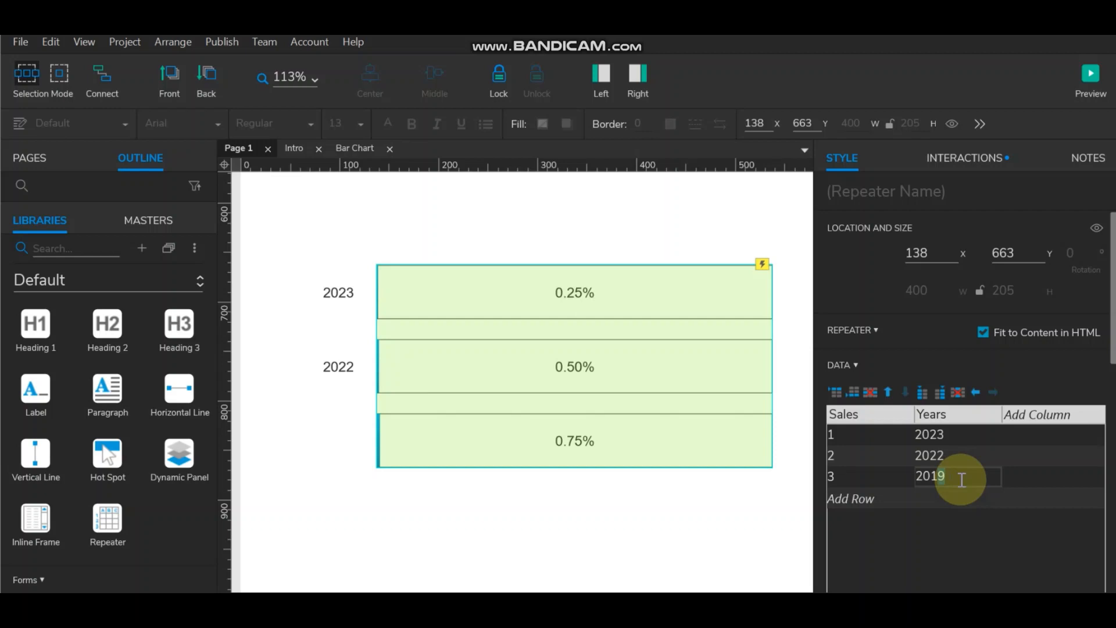
pyautogui.press('BackSpace')
pyautogui.press('BackSpace')
pyautogui.write('21')
# - Add two more rows to the repeater data with the Years values 2020 and 2019
pyautogui.click(957, 497)
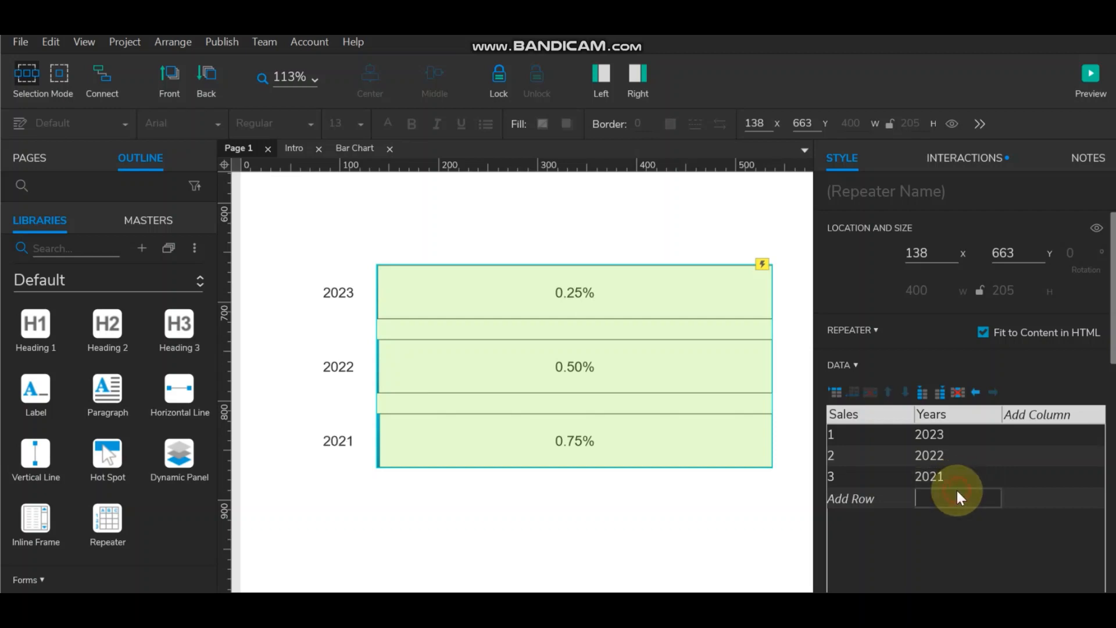
pyautogui.write('2020')
pyautogui.click(945, 516)
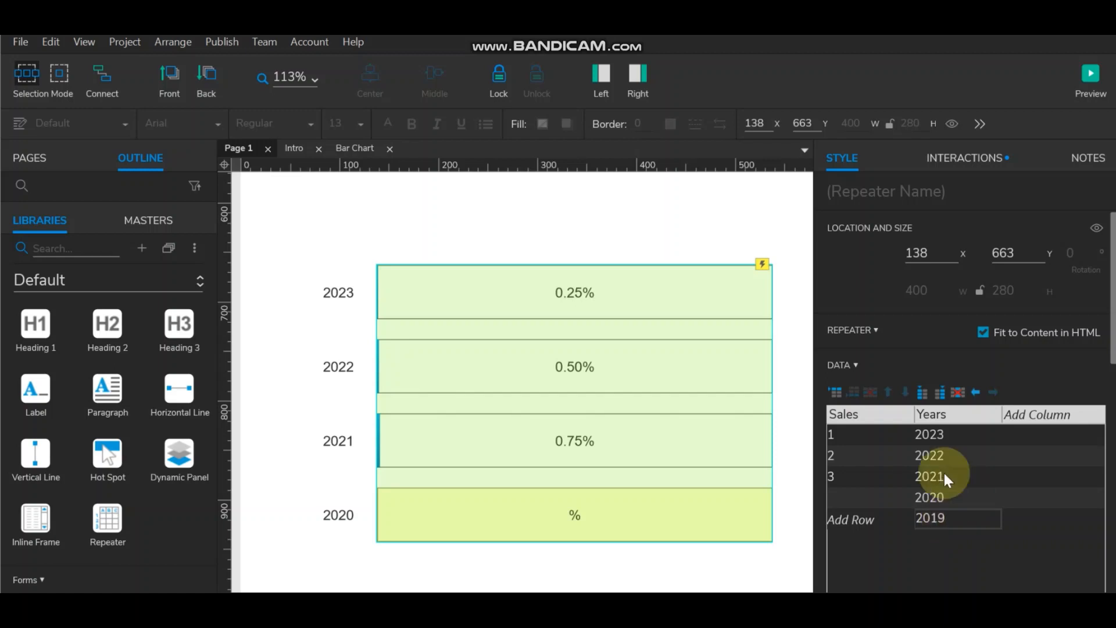
# - Fill the Sales column with 400, 350, 300, 200 and 100 for the years 2023 down to 2019
pyautogui.click(867, 495)
pyautogui.click(859, 516)
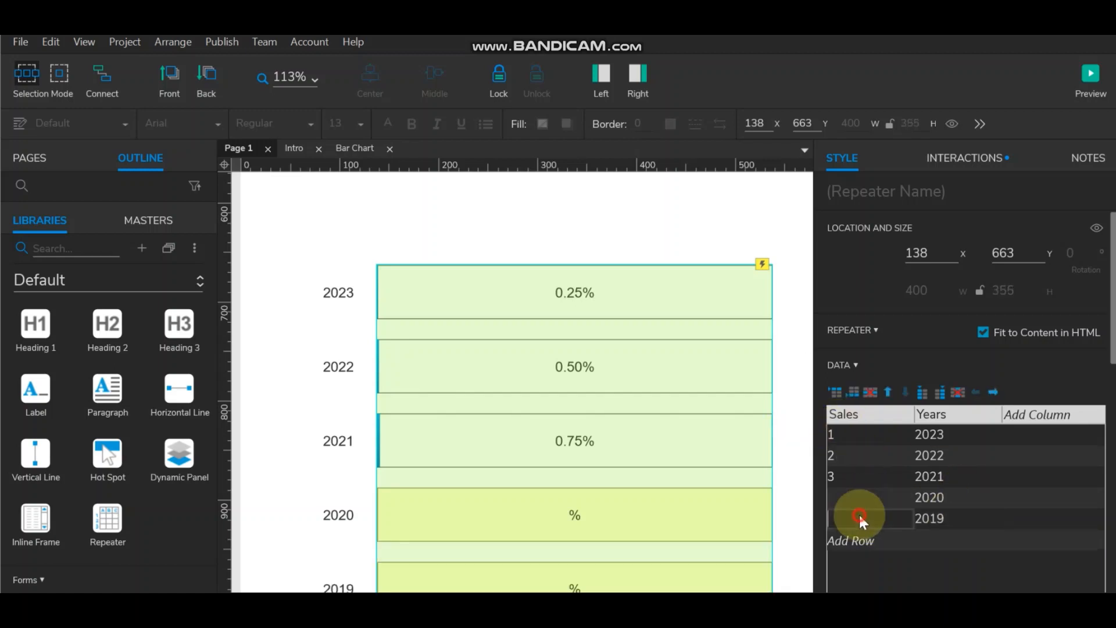
pyautogui.scroll(-4, 700, 461)
pyautogui.scroll(2, 701, 462)
pyautogui.scroll(2, 700, 462)
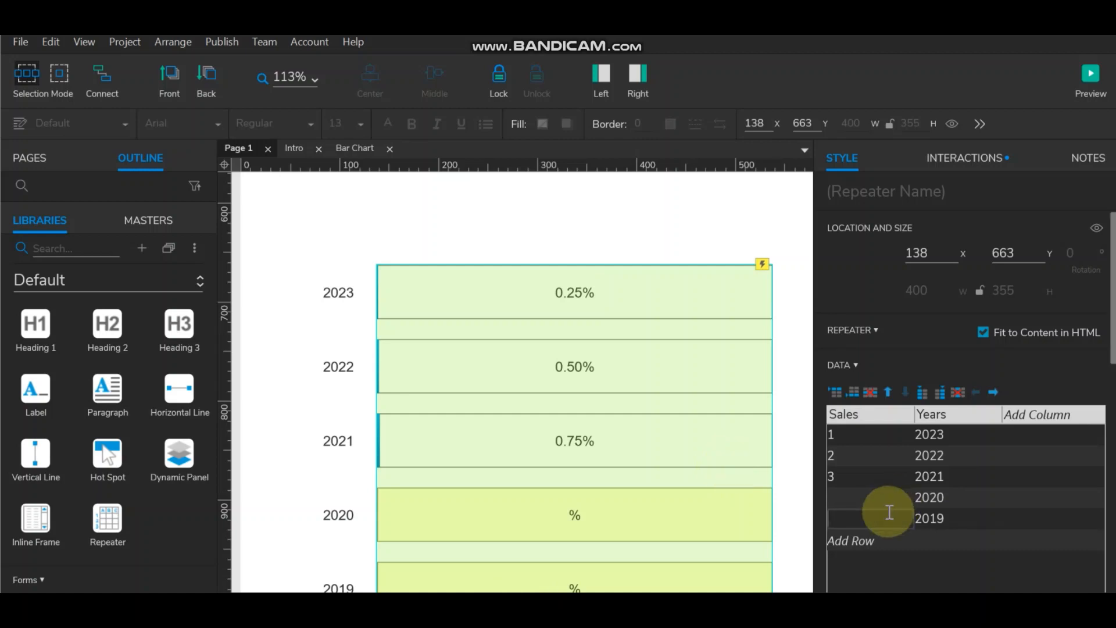
pyautogui.write('100')
pyautogui.click(862, 496)
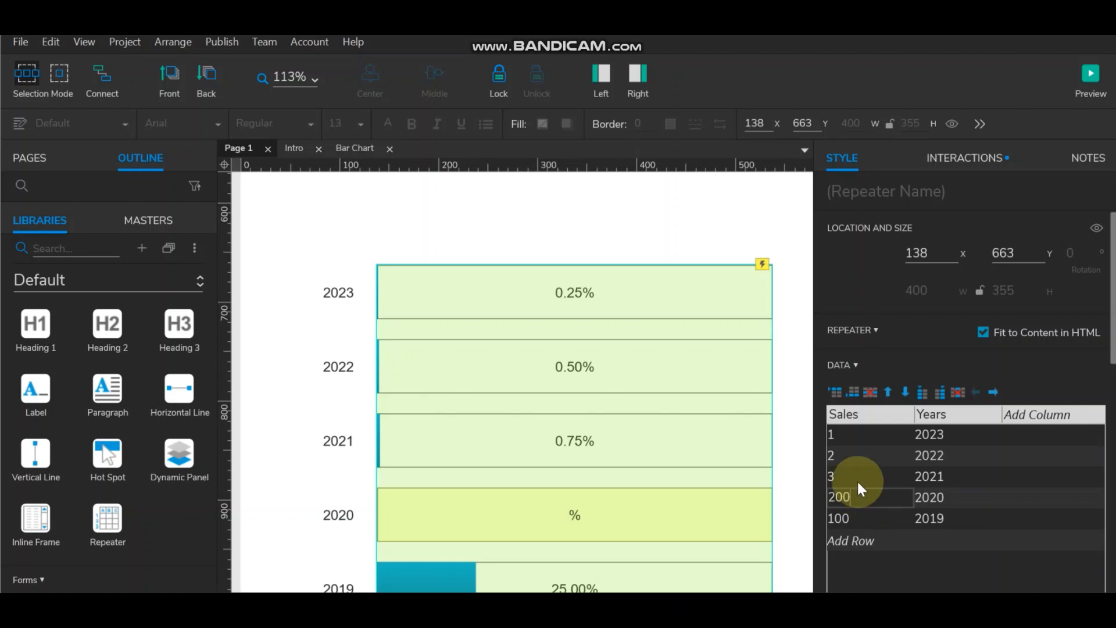
pyautogui.click(857, 479)
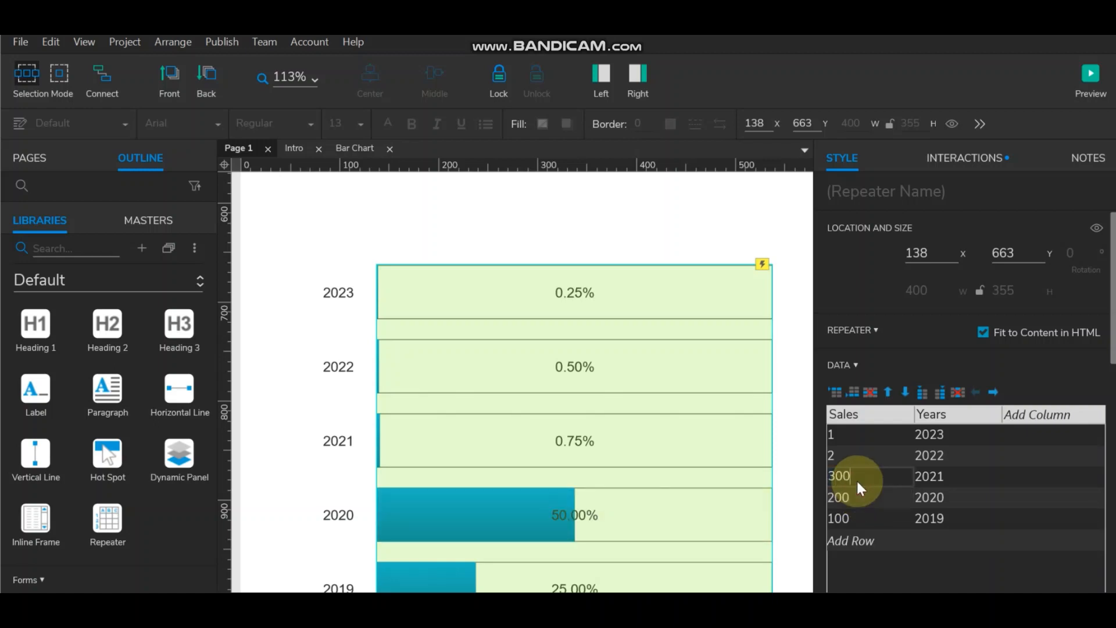
pyautogui.write('300')
pyautogui.click(845, 455)
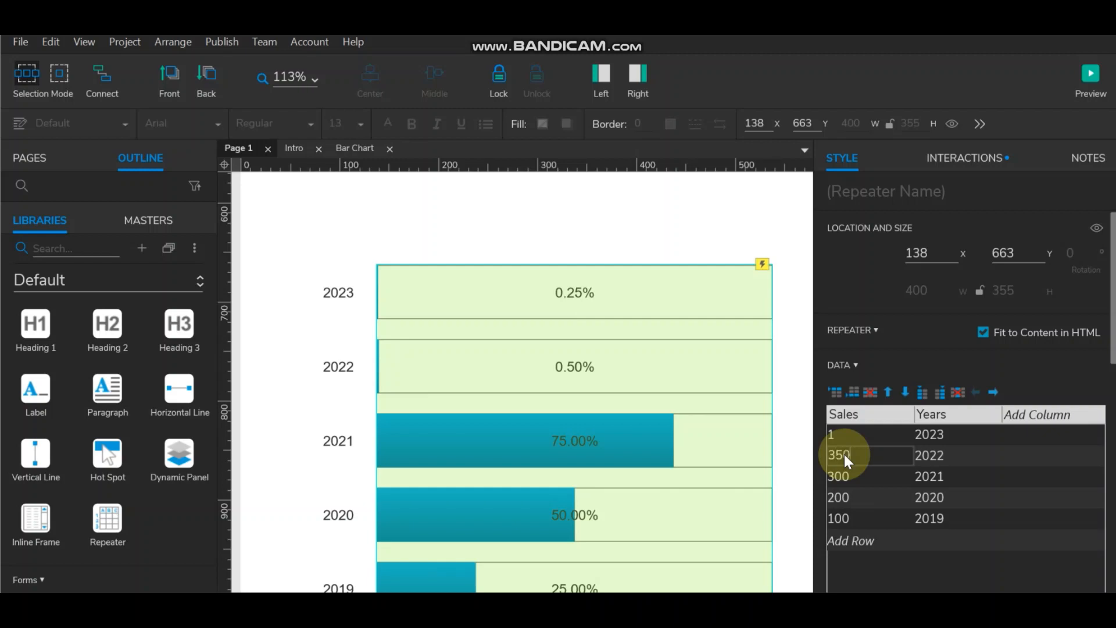
pyautogui.click(850, 439)
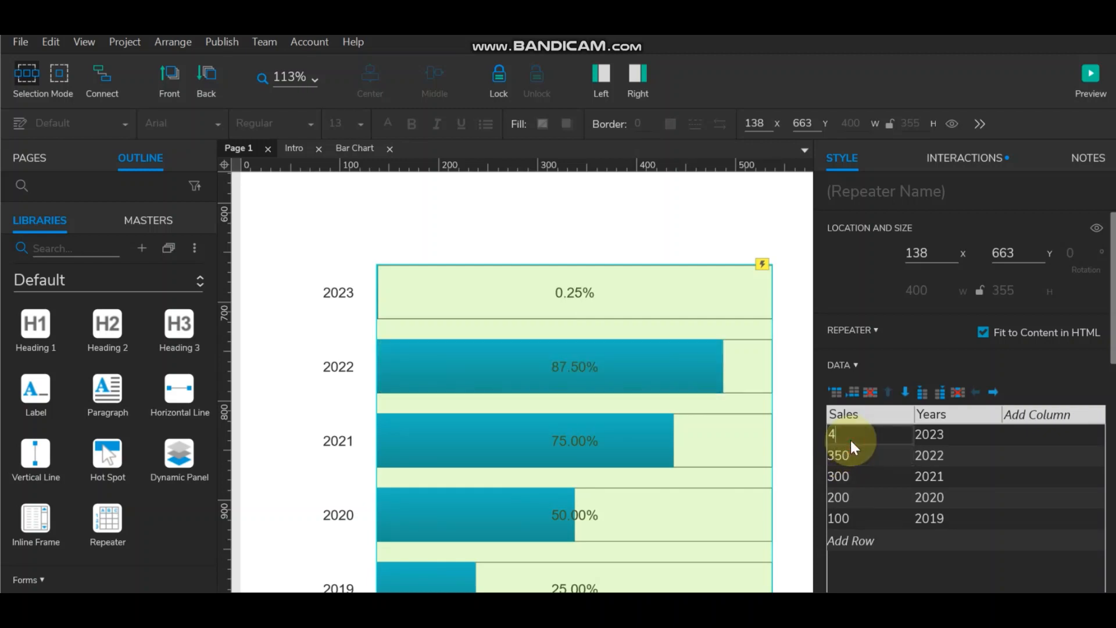
pyautogui.click(996, 462)
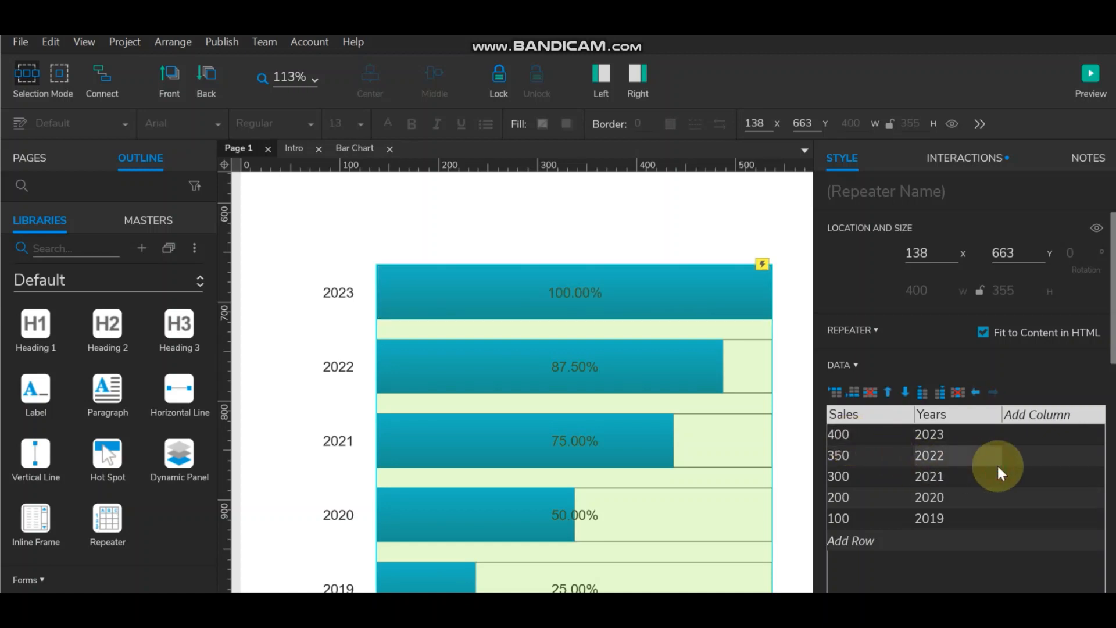
# - Preview the page in the browser, check the horizontal bar chart below the vertical one, and return to Axure RP
pyautogui.scroll(-2, 465, 423)
pyautogui.scroll(2, 486, 408)
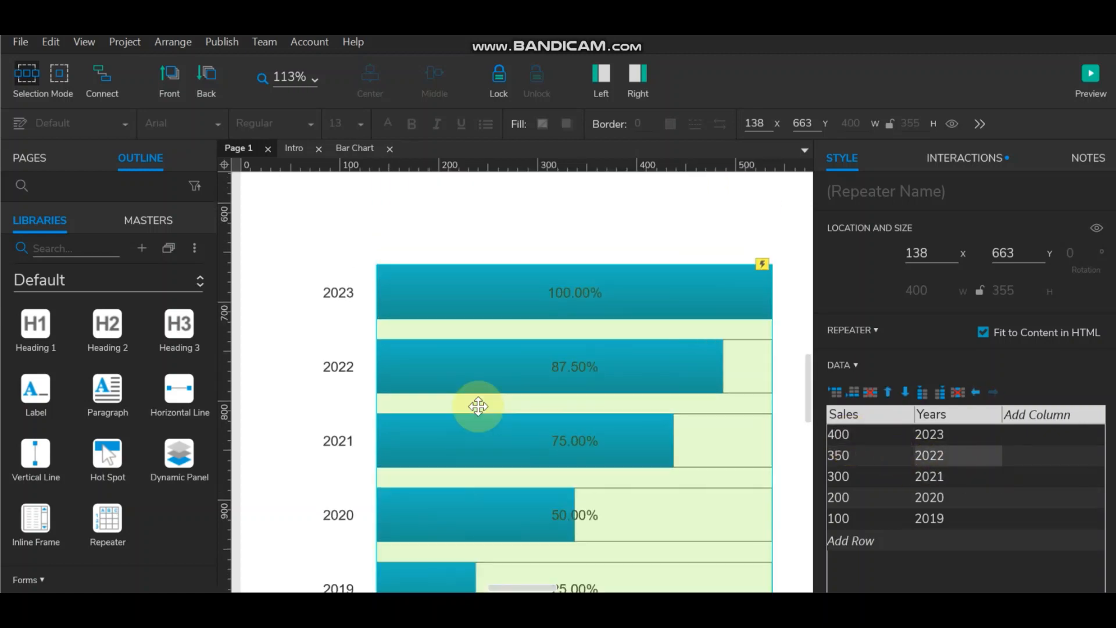
pyautogui.click(1090, 77)
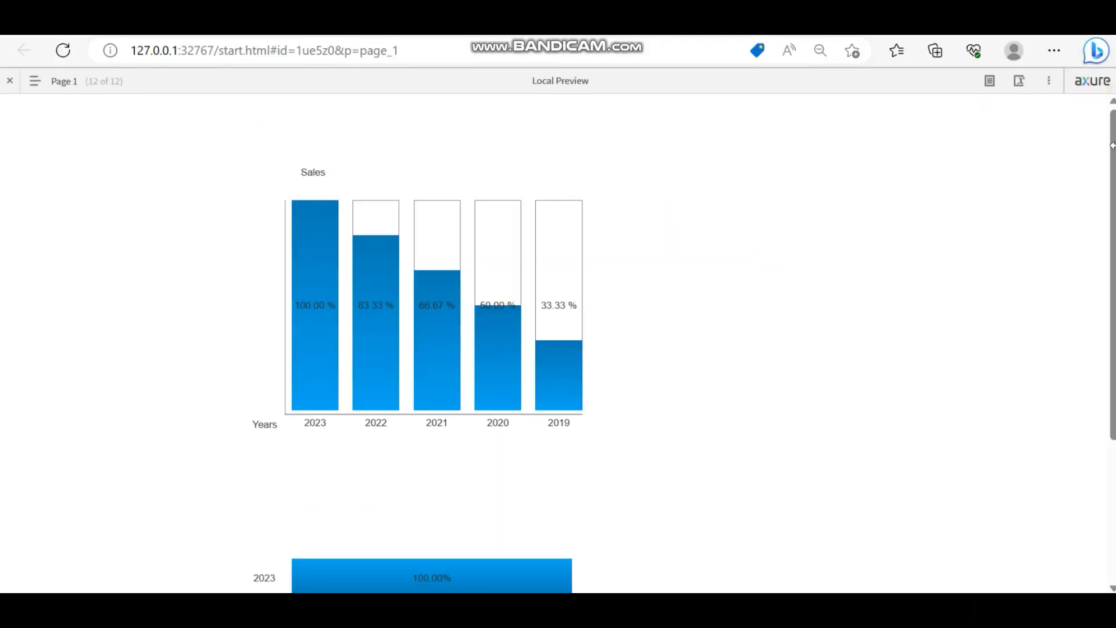
pyautogui.scroll(-3, 259, 368)
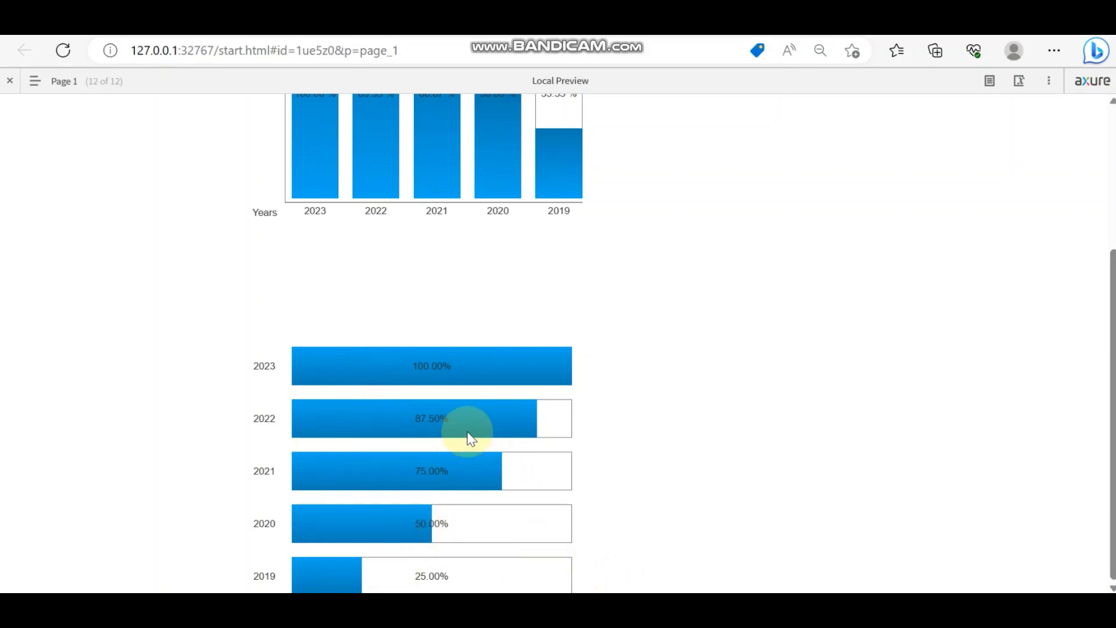
pyautogui.scroll(1, 468, 436)
pyautogui.scroll(-1, 468, 438)
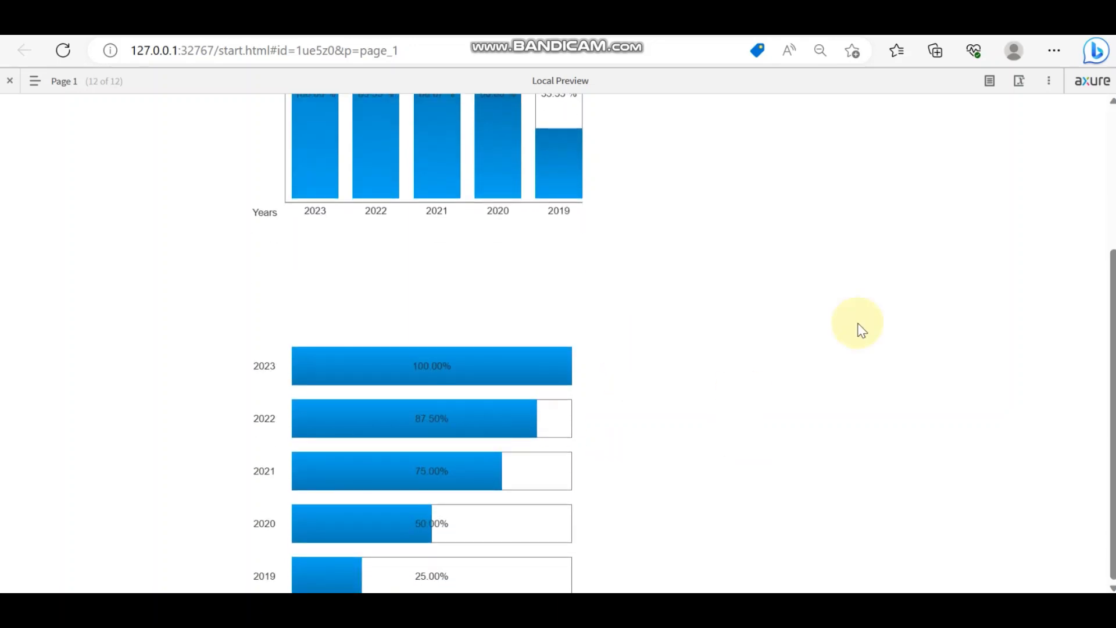
pyautogui.hotkey('alt', 'Tab')
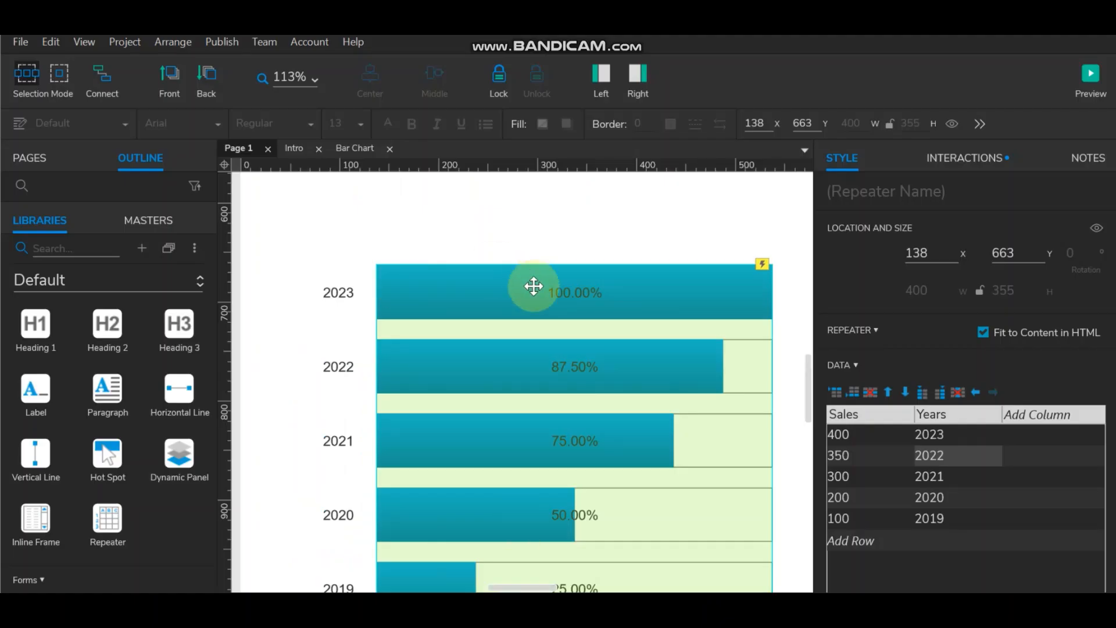
pyautogui.scroll(-1, 533, 287)
pyautogui.scroll(1, 473, 317)
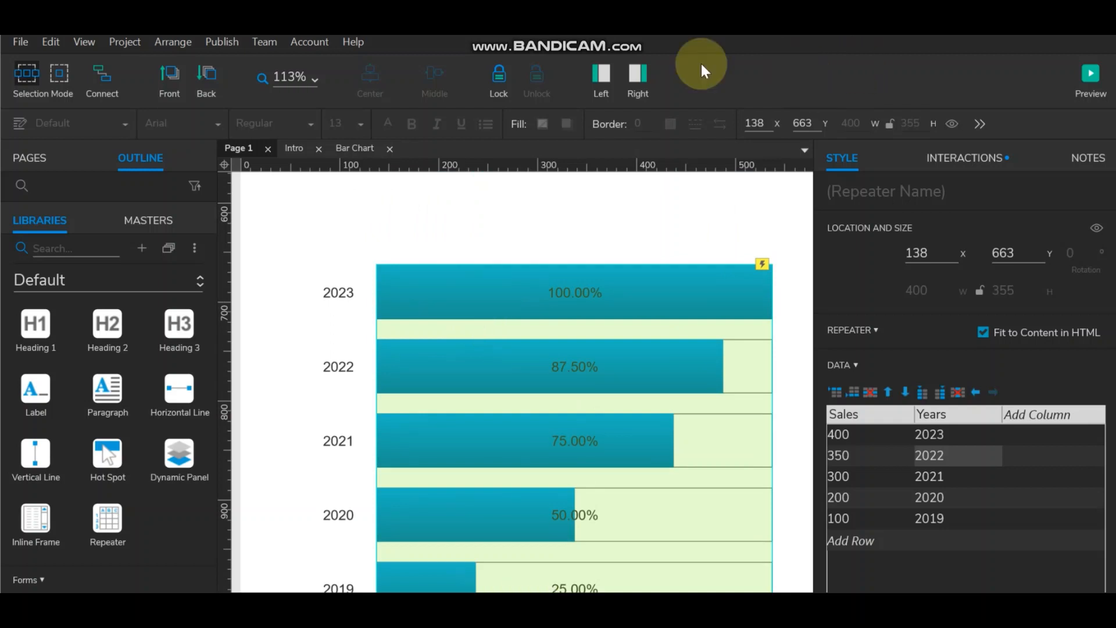
# - Hide the Style and Interactions pane to widen the canvas around the horizontal chart
pyautogui.click(638, 78)
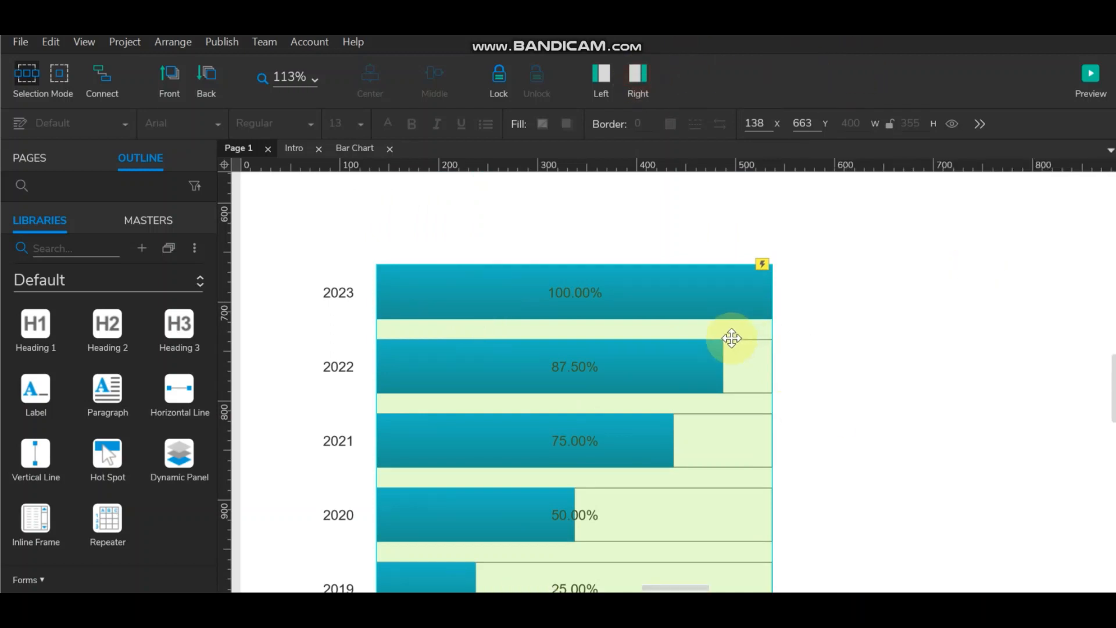
pyautogui.scroll(-1, 675, 336)
pyautogui.scroll(1, 673, 332)
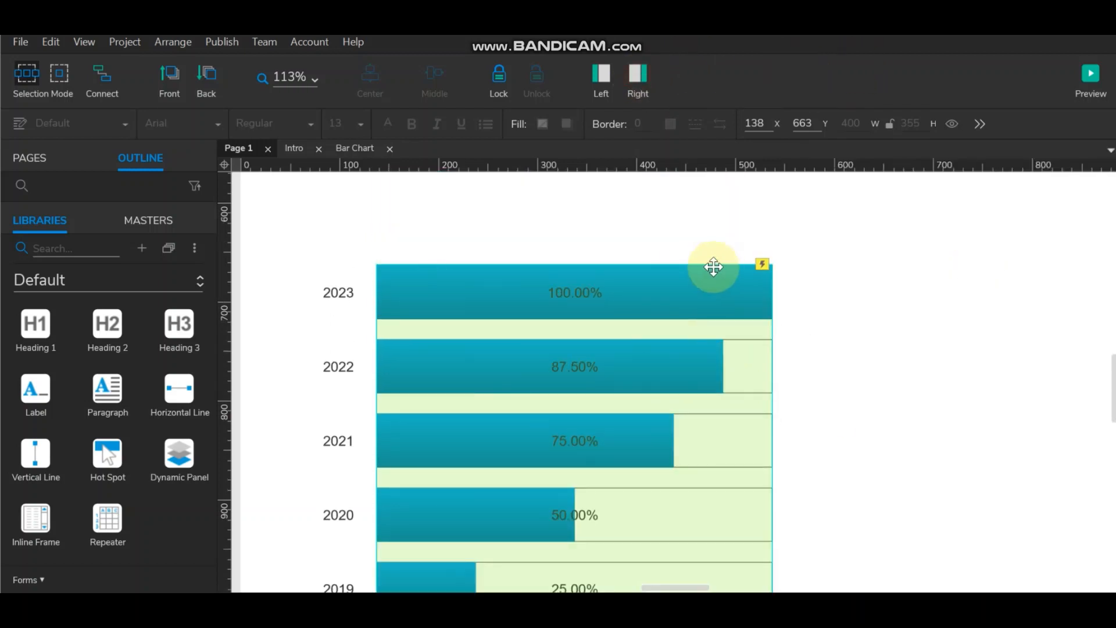
# - Inspect the hidden tooltip group inside the vertical bar chart's repeater item, and close the item editing
pyautogui.scroll(4, 603, 299)
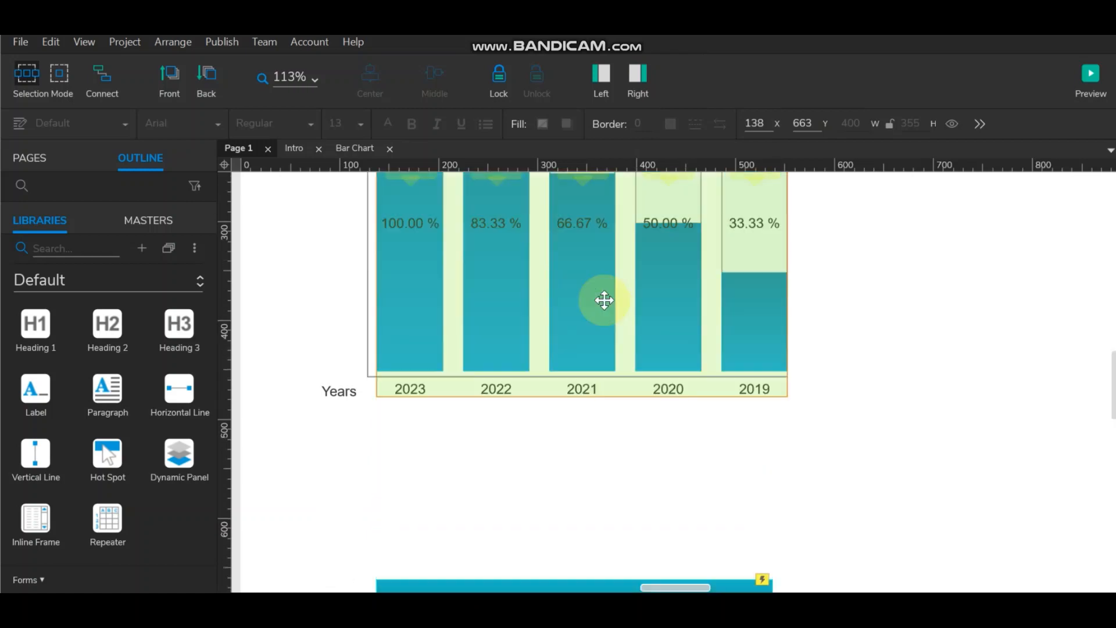
pyautogui.click(592, 346)
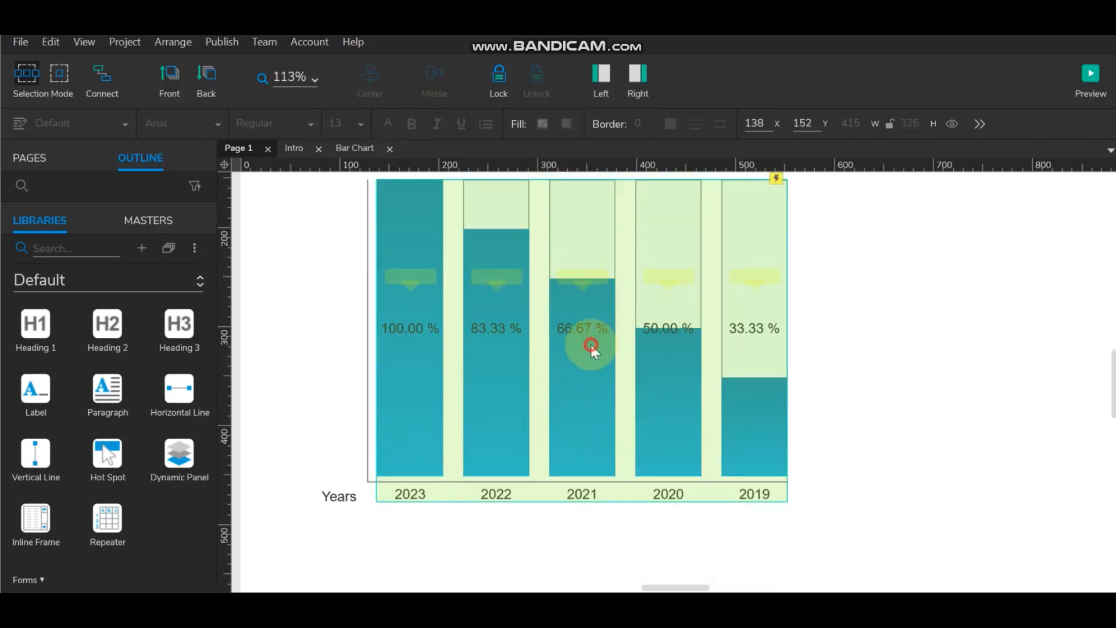
pyautogui.click(407, 280)
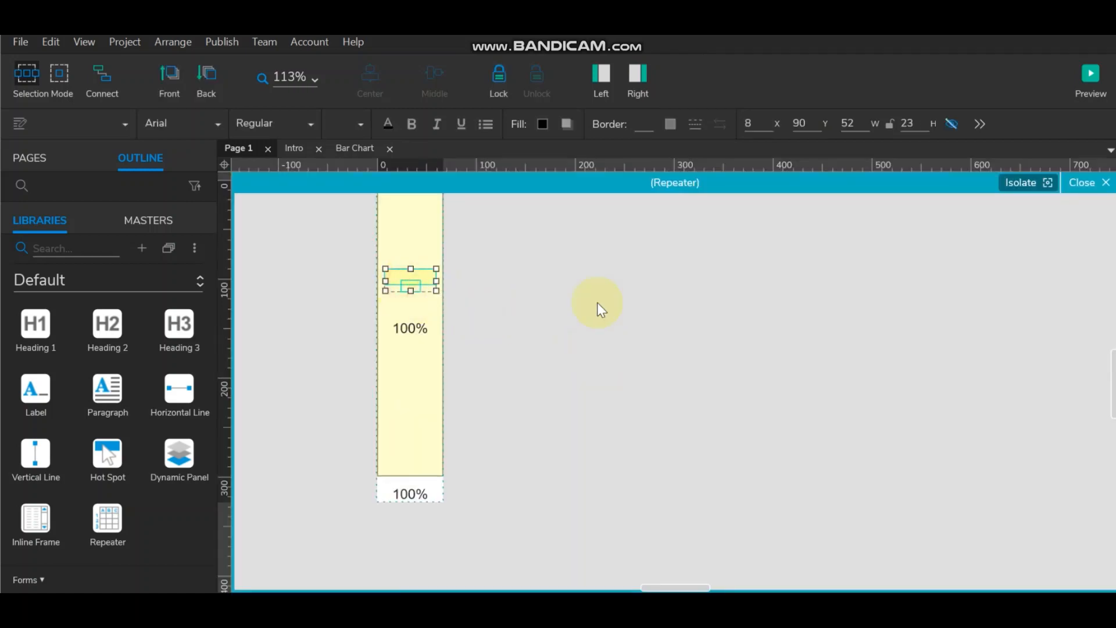
pyautogui.click(1091, 183)
pyautogui.scroll(-5, 694, 382)
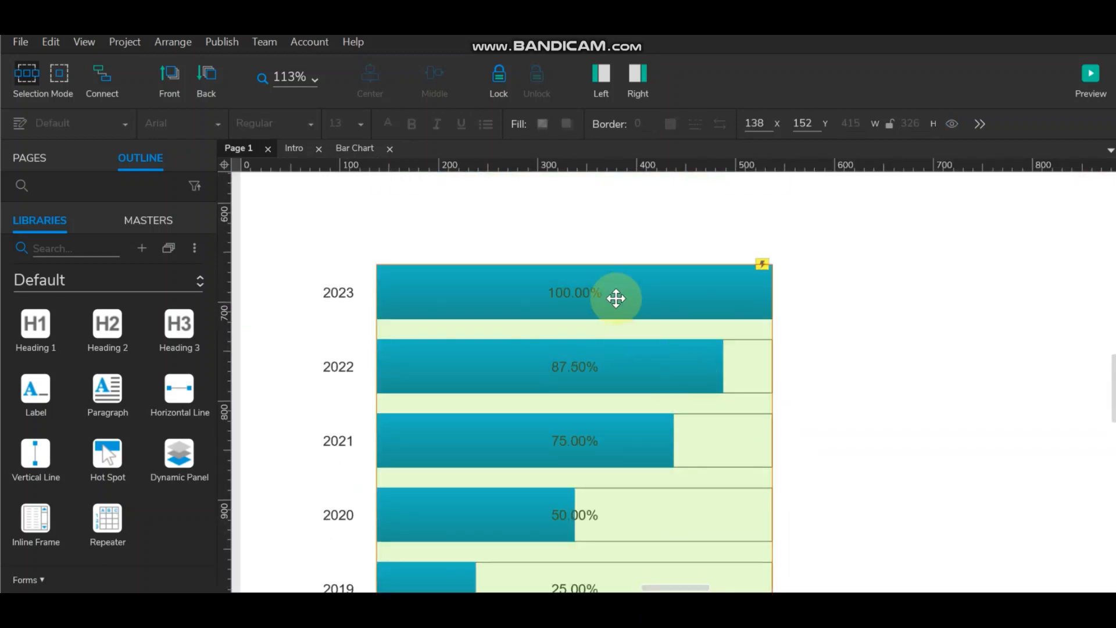
# - Open the horizontal bar chart's repeater item for editing
pyautogui.doubleClick(615, 297)
pyautogui.hotkey('ctrl', 'v')
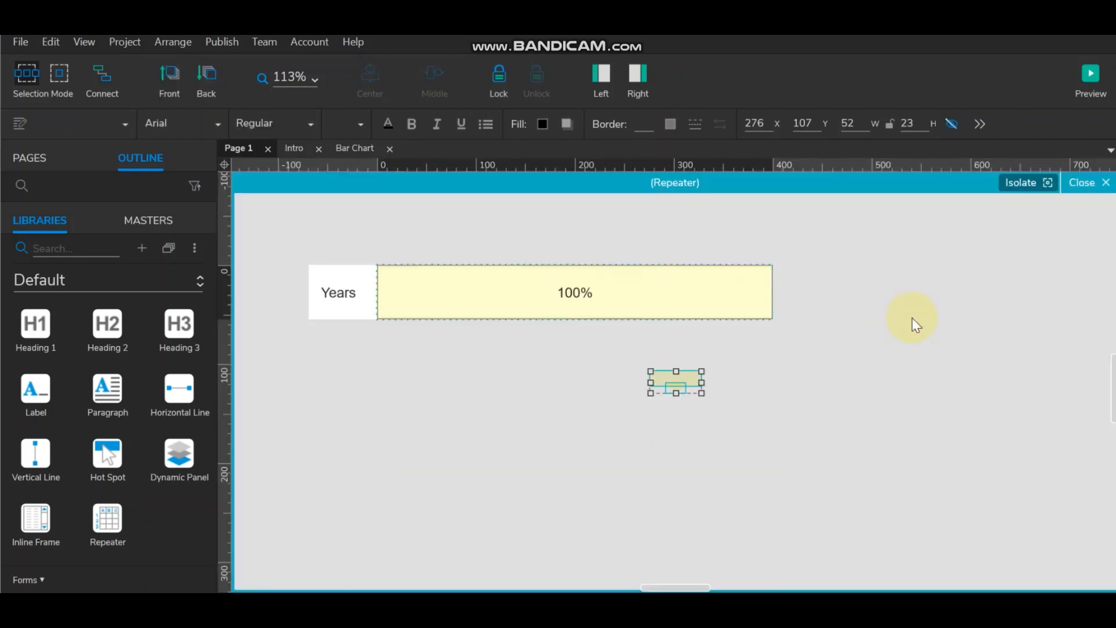
pyautogui.click(761, 385)
pyautogui.moveTo(730, 399); pyautogui.dragTo(628, 364)
pyautogui.press('Delete')
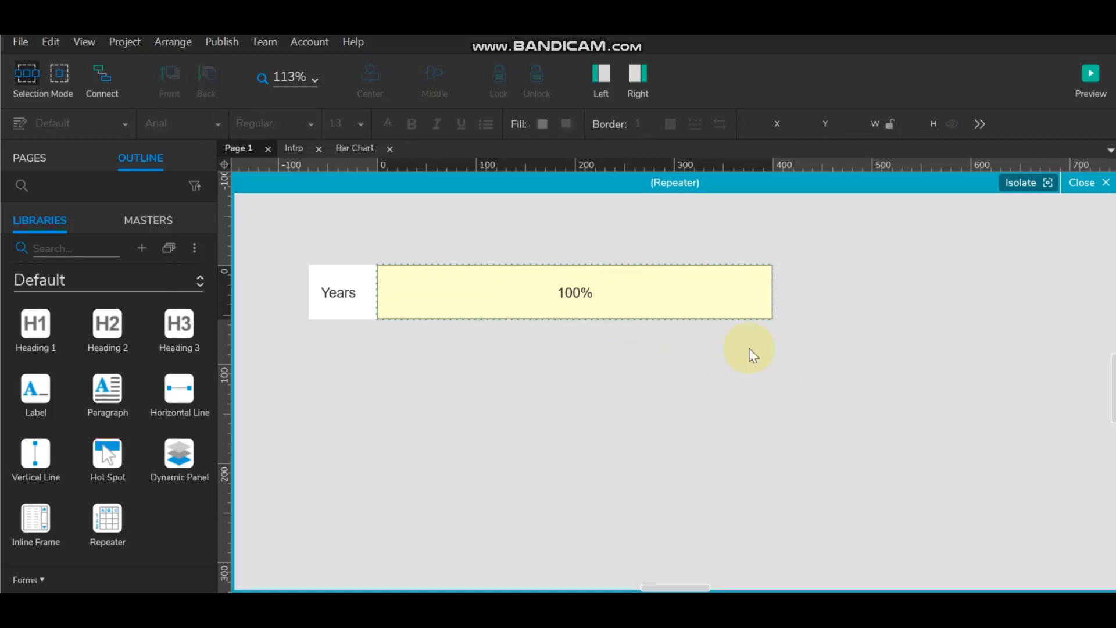
# - Find the Tooltip-Right widget in the Bootstrap_version1.0 library and place it near the right end of the 100% bar
pyautogui.click(174, 221)
pyautogui.click(58, 275)
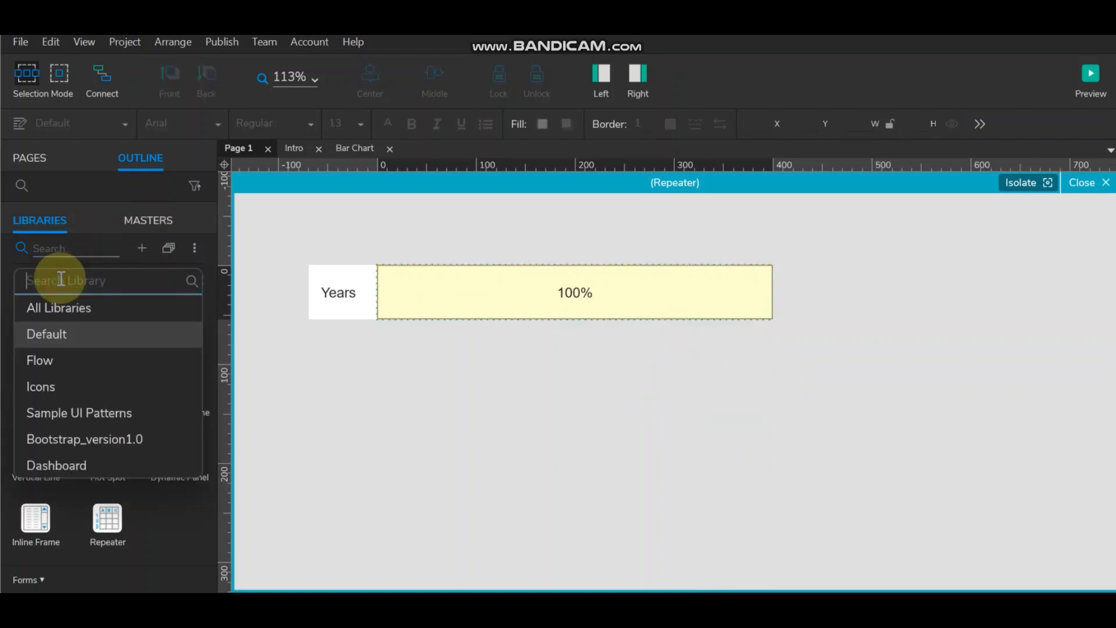
pyautogui.click(75, 442)
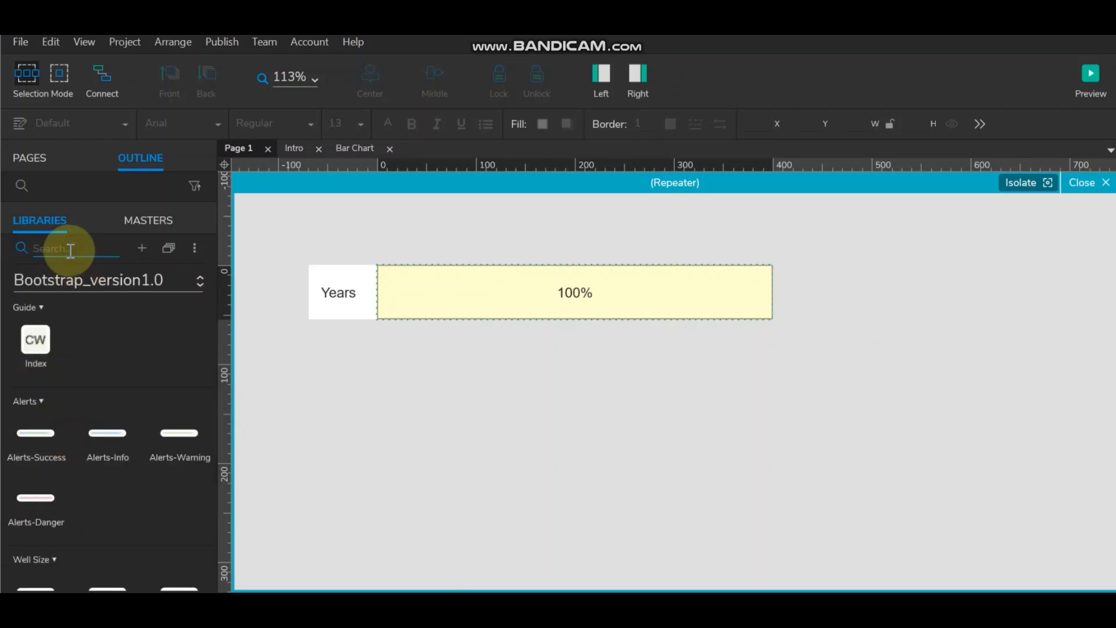
pyautogui.write('too')
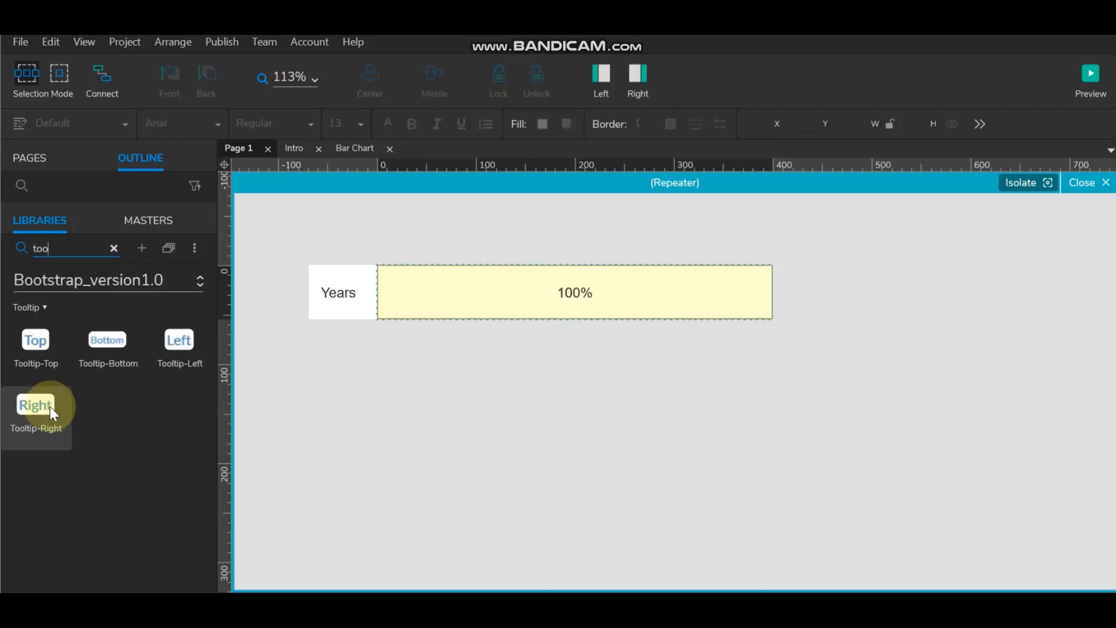
pyautogui.moveTo(52, 414); pyautogui.dragTo(698, 291)
pyautogui.click(864, 301)
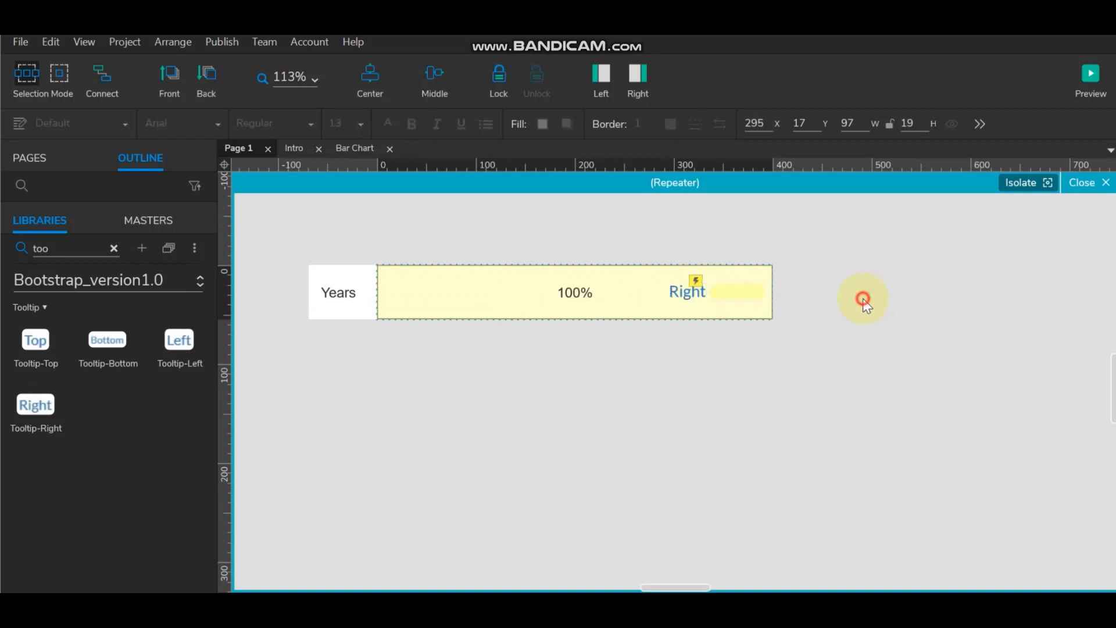
# - Move the Right label's Mouse Hover and Mouse Exit tooltip interactions to the Fill bar, and delete that label
pyautogui.click(686, 291)
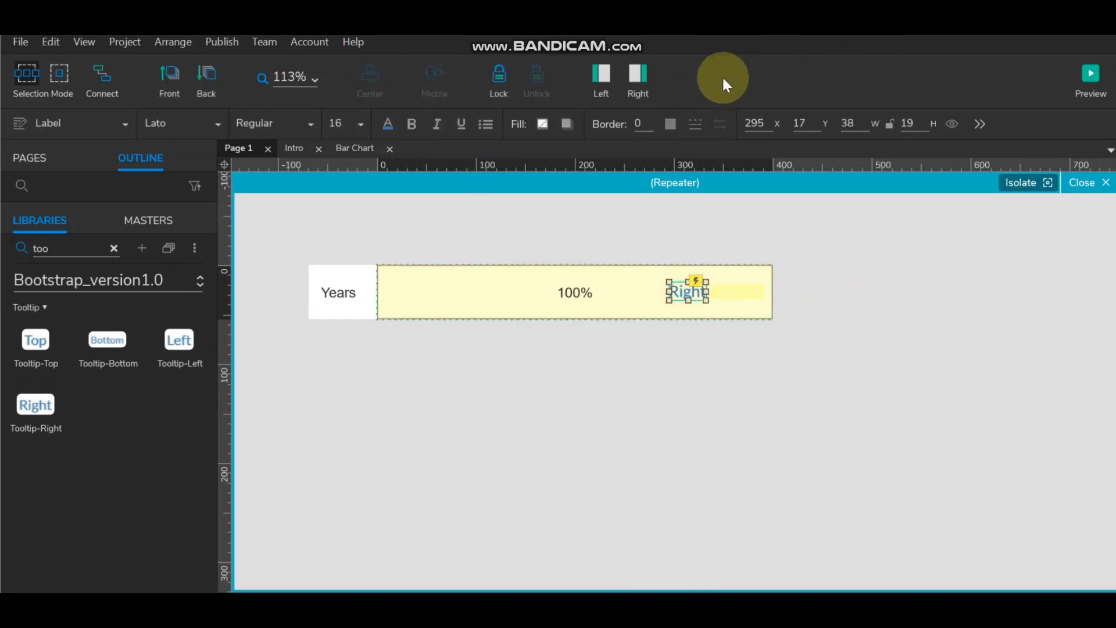
pyautogui.click(642, 72)
pyautogui.click(954, 157)
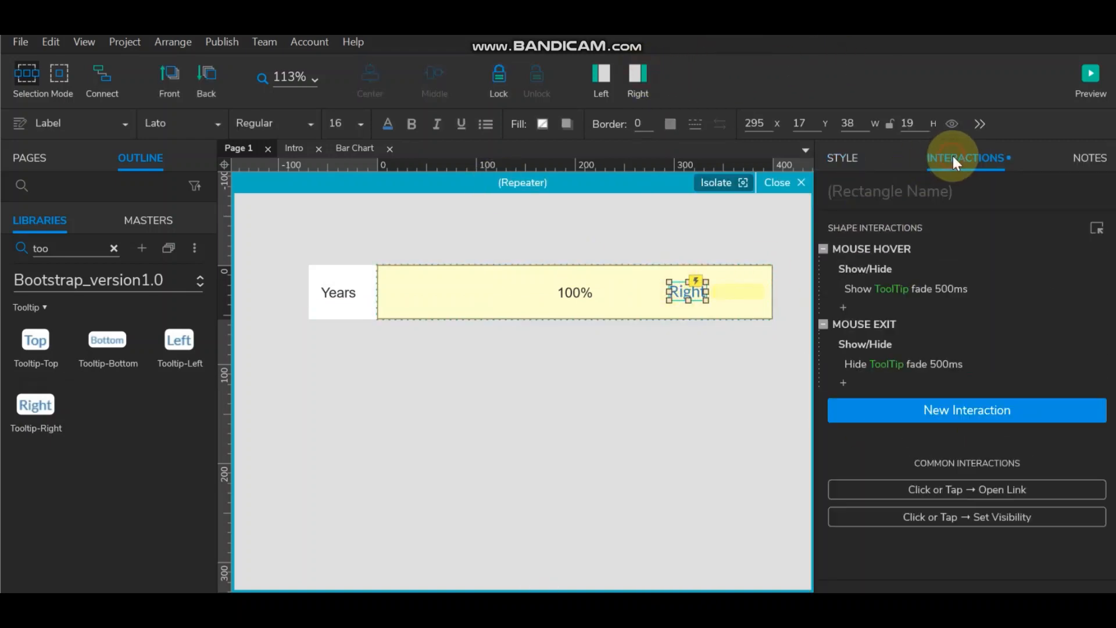
pyautogui.click(880, 313)
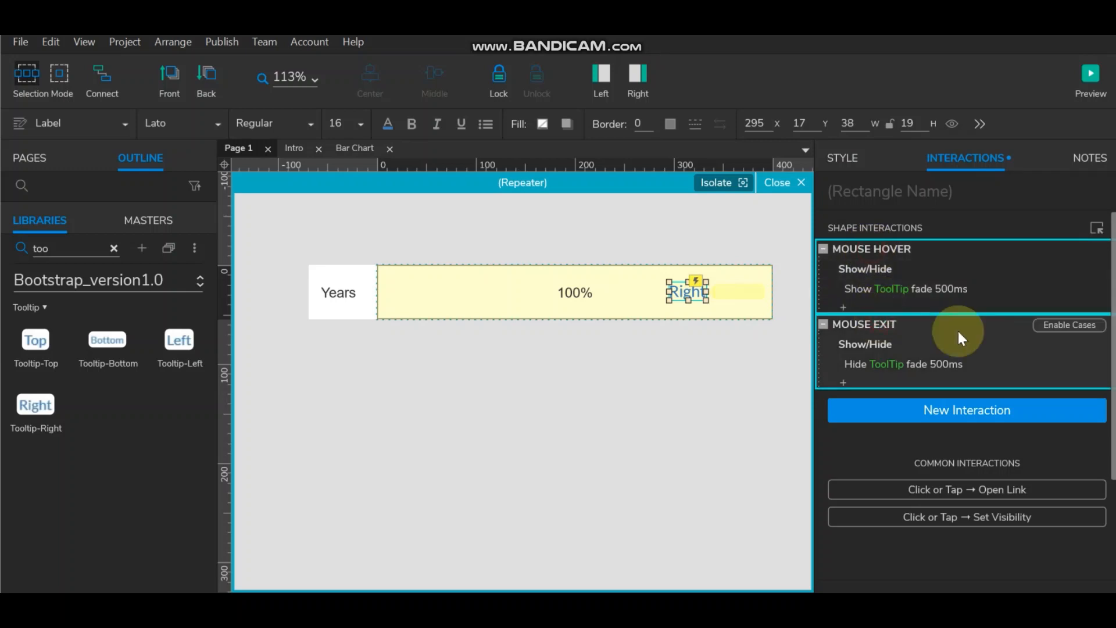
pyautogui.press('Delete')
pyautogui.click(525, 301)
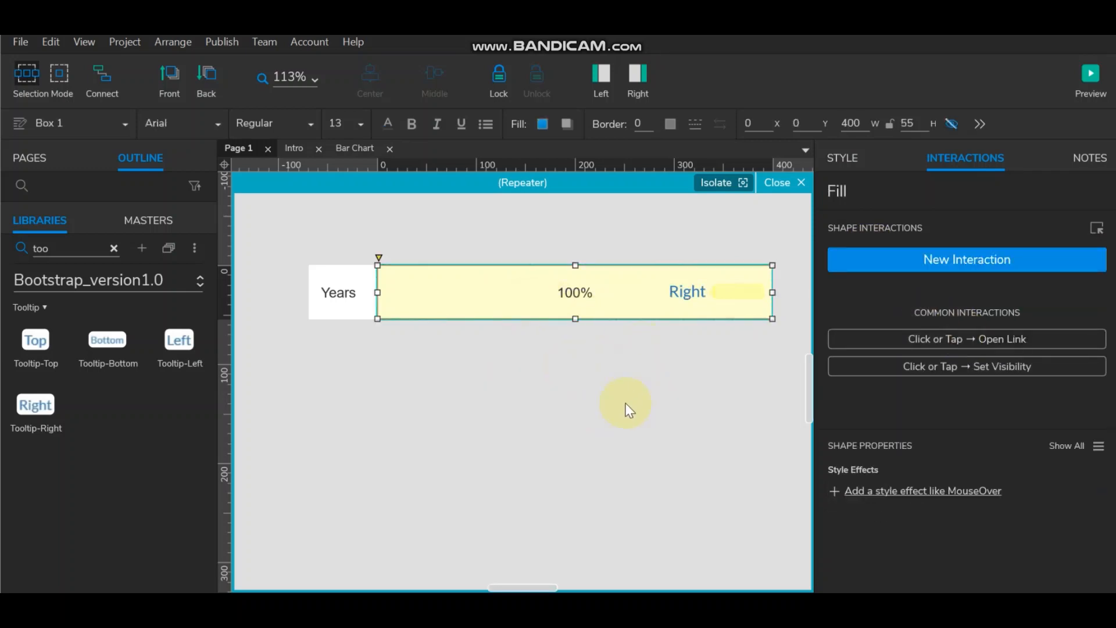
pyautogui.hotkey('ctrl', 'z')
pyautogui.click(688, 292)
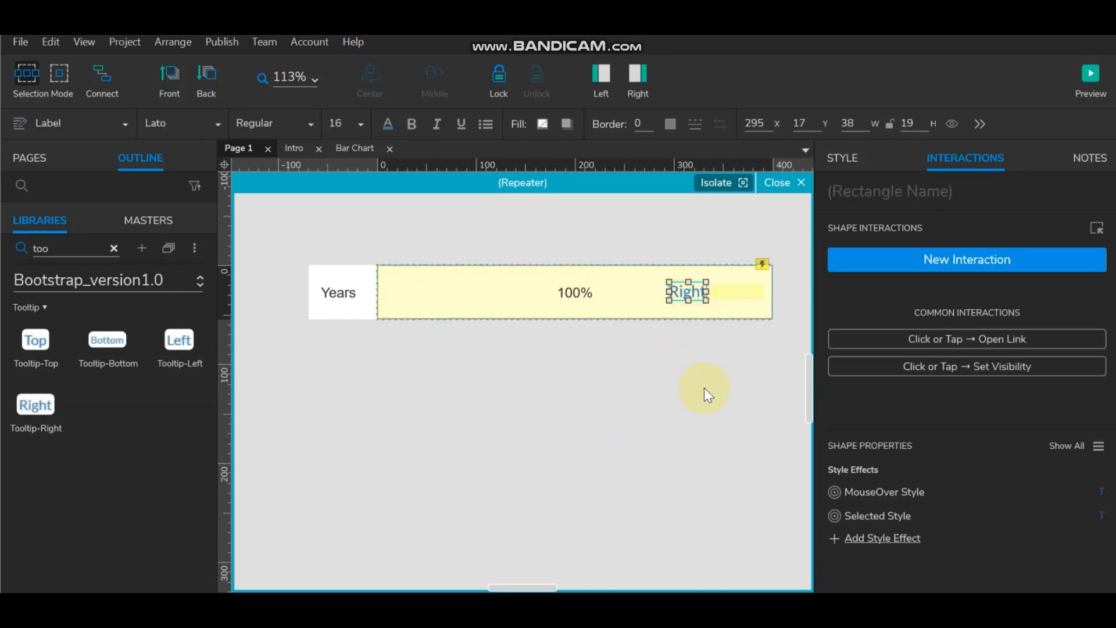
pyautogui.click(703, 389)
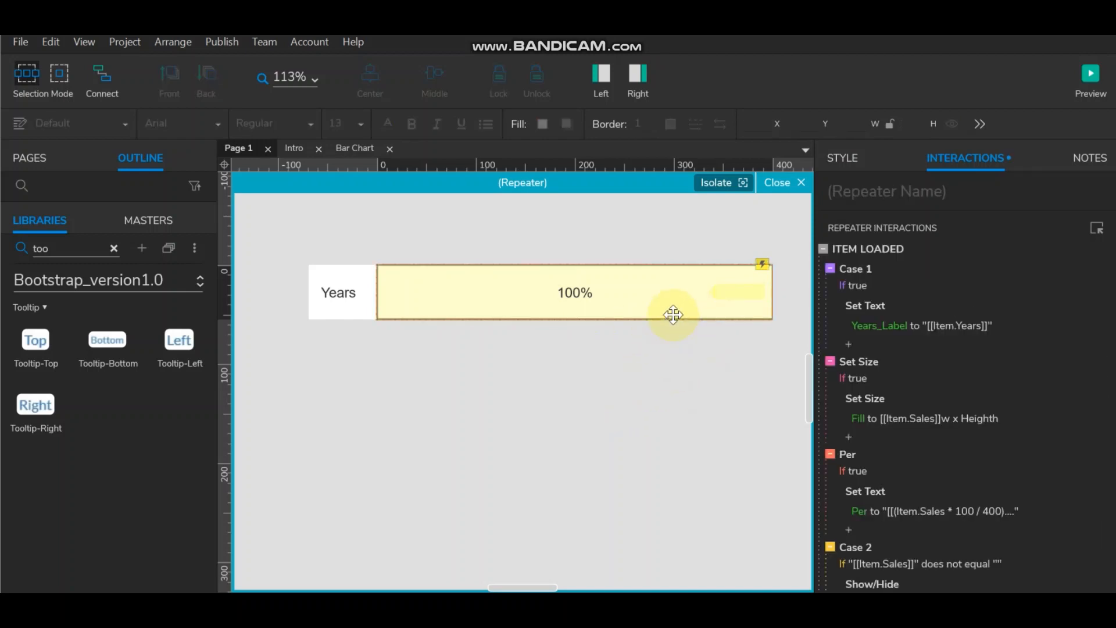
# - Name the black text box inside the ToolTip group ToolTipLabel and copy that name
pyautogui.click(727, 291)
pyautogui.click(739, 293)
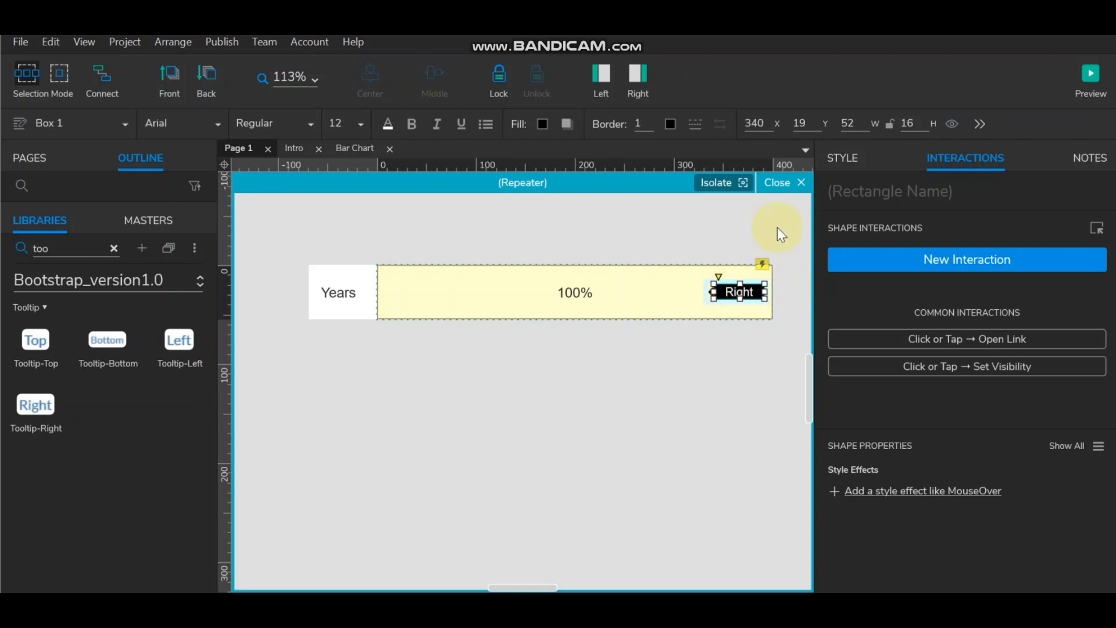
pyautogui.click(893, 198)
pyautogui.write('ToolTipLabel')
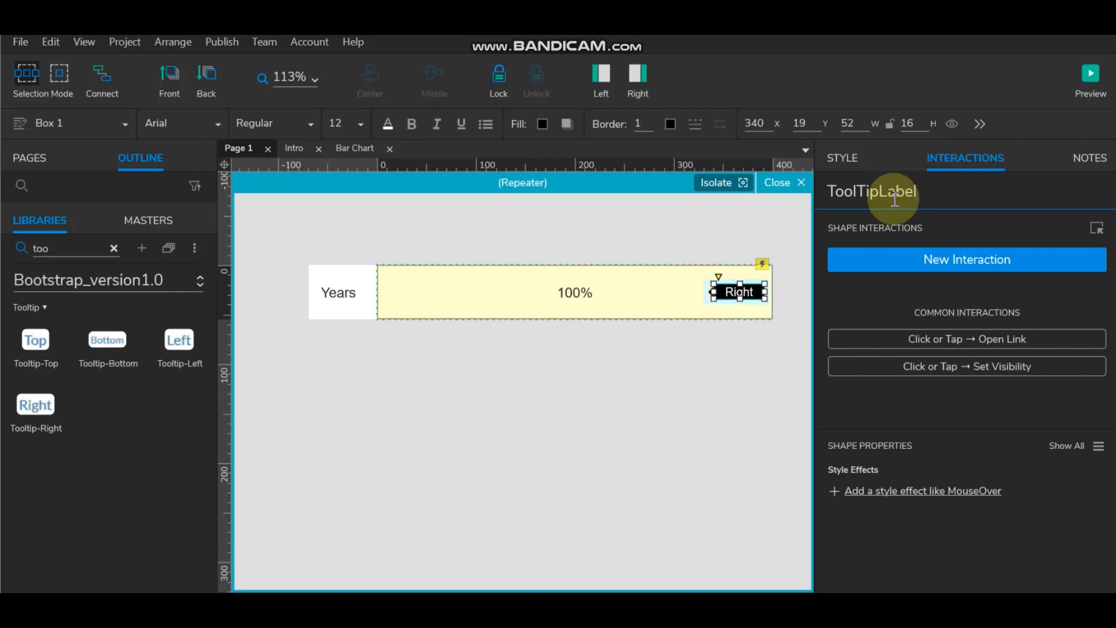
pyautogui.moveTo(934, 197); pyautogui.dragTo(575, 182)
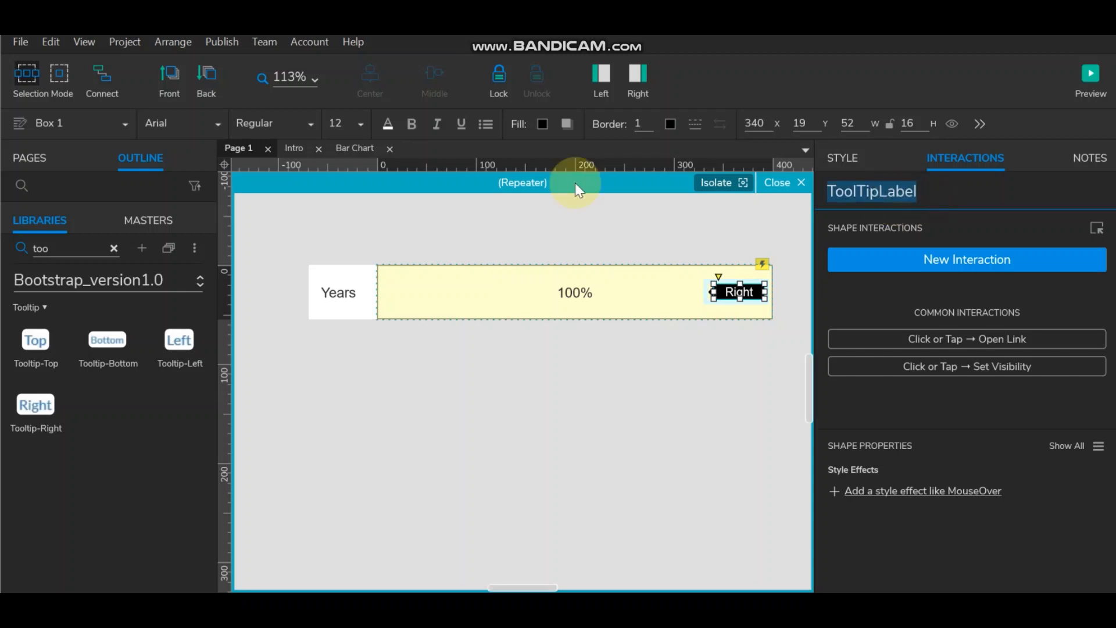
pyautogui.click(485, 485)
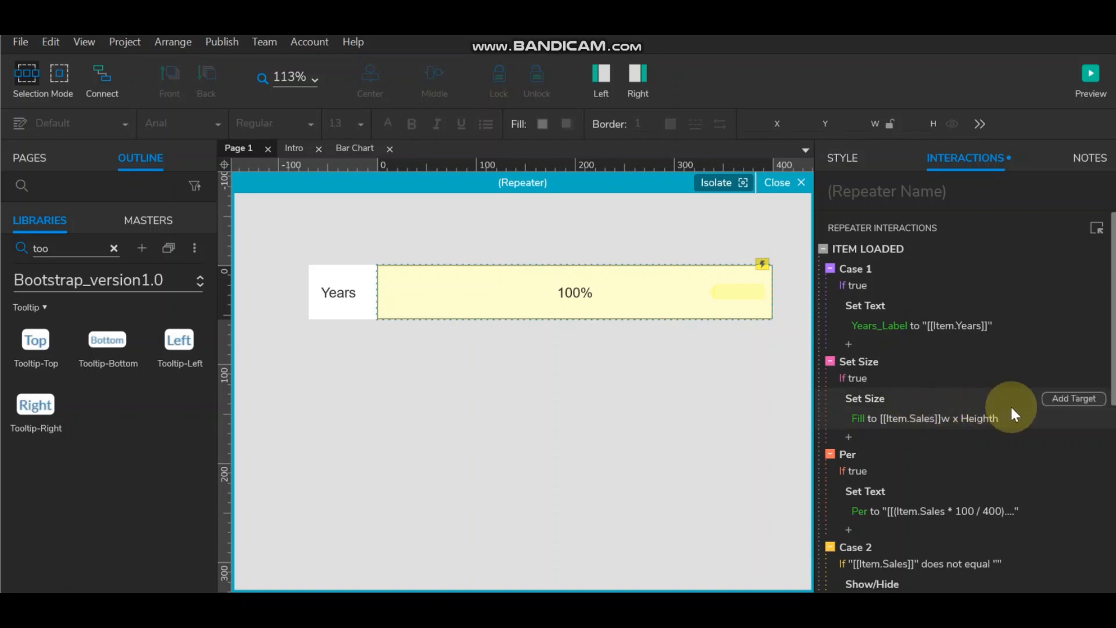
pyautogui.click(1070, 398)
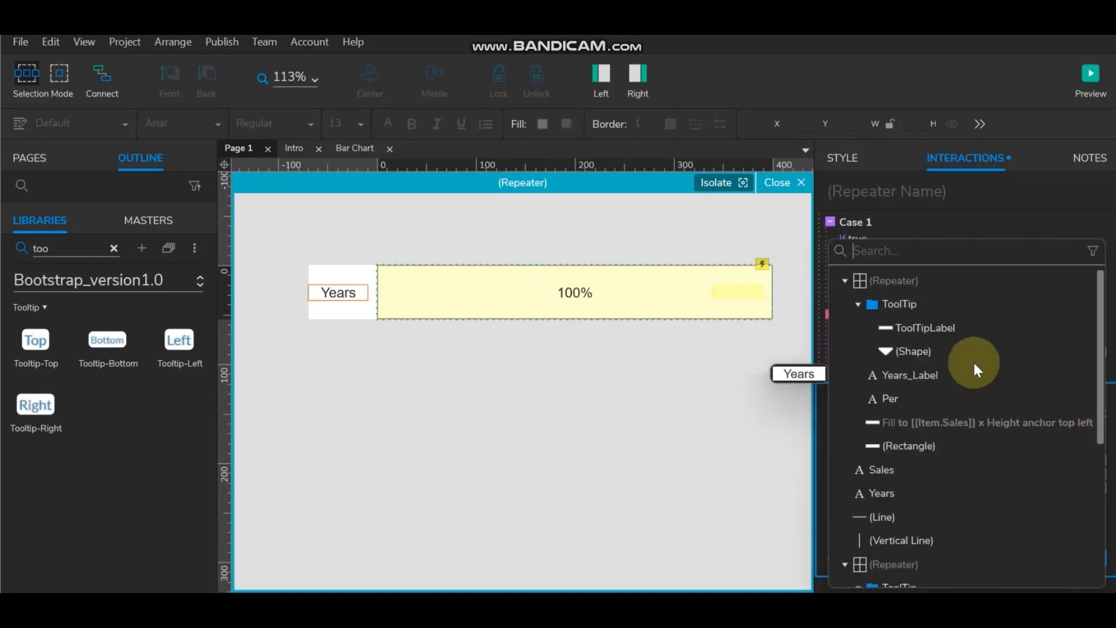
pyautogui.write('ToolTipLabel')
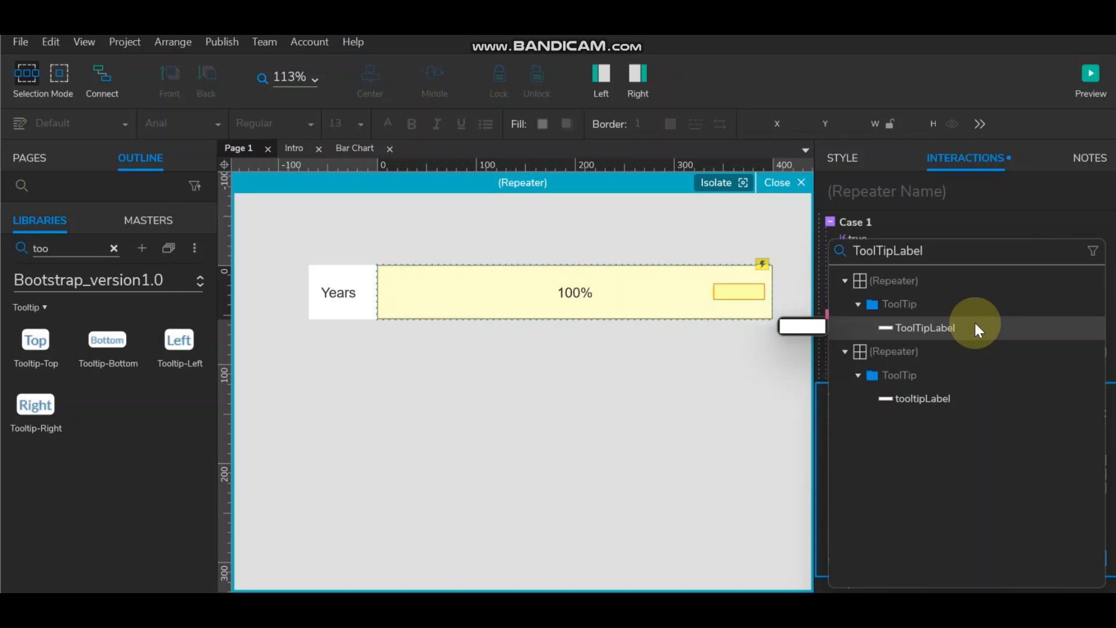
pyautogui.click(953, 324)
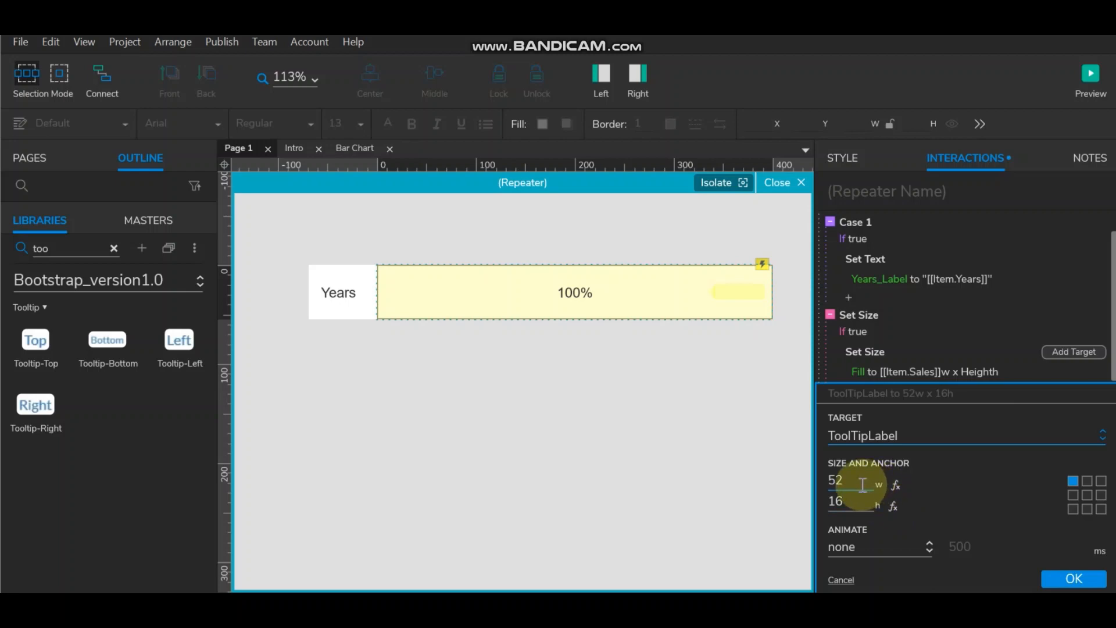
pyautogui.click(1089, 580)
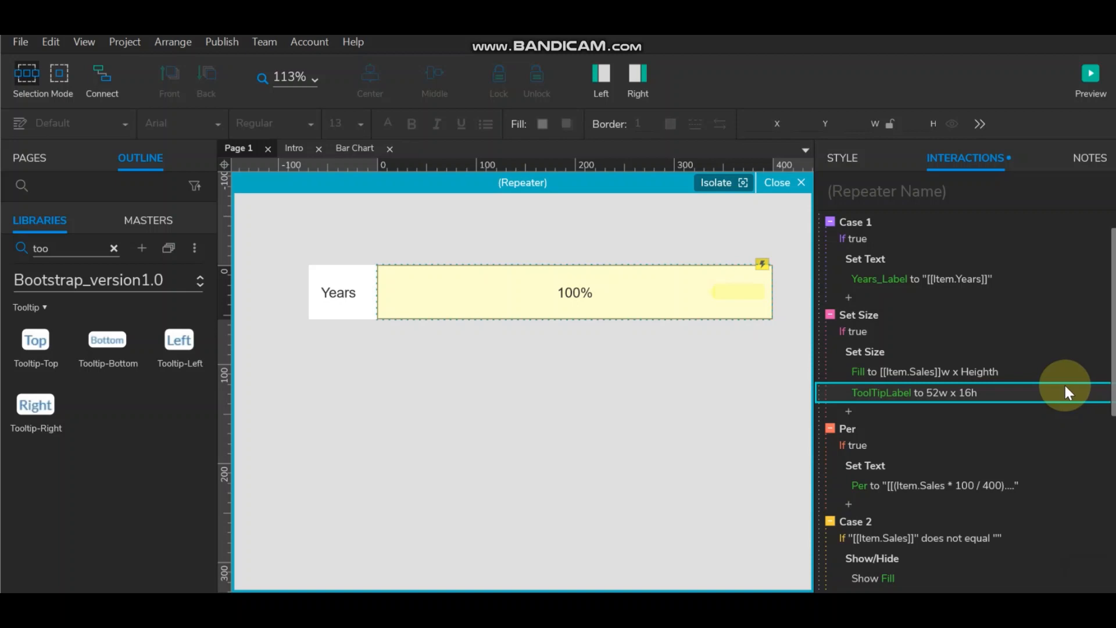
pyautogui.press('Delete')
# - Rename the text box inside the ToolTip group as ToolTipLabel1
pyautogui.click(746, 283)
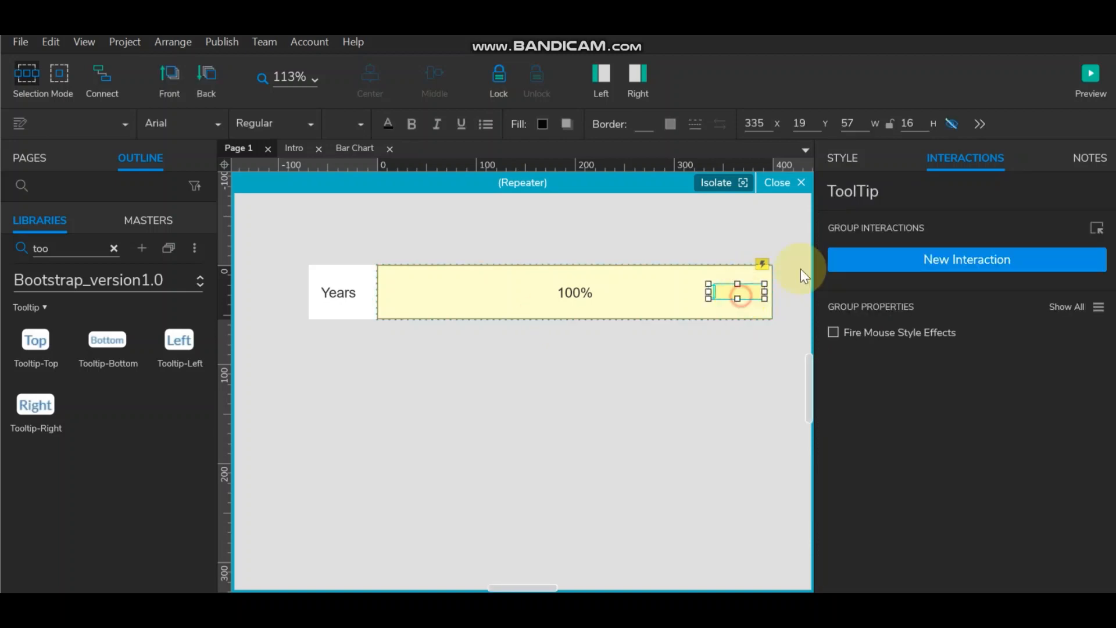
pyautogui.click(922, 203)
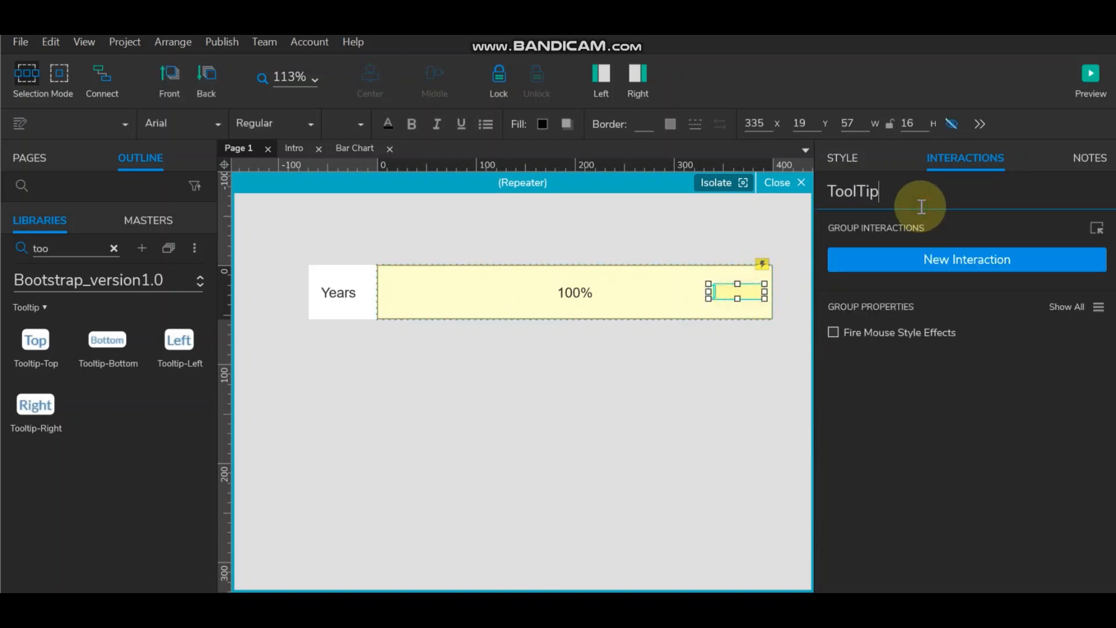
pyautogui.click(737, 290)
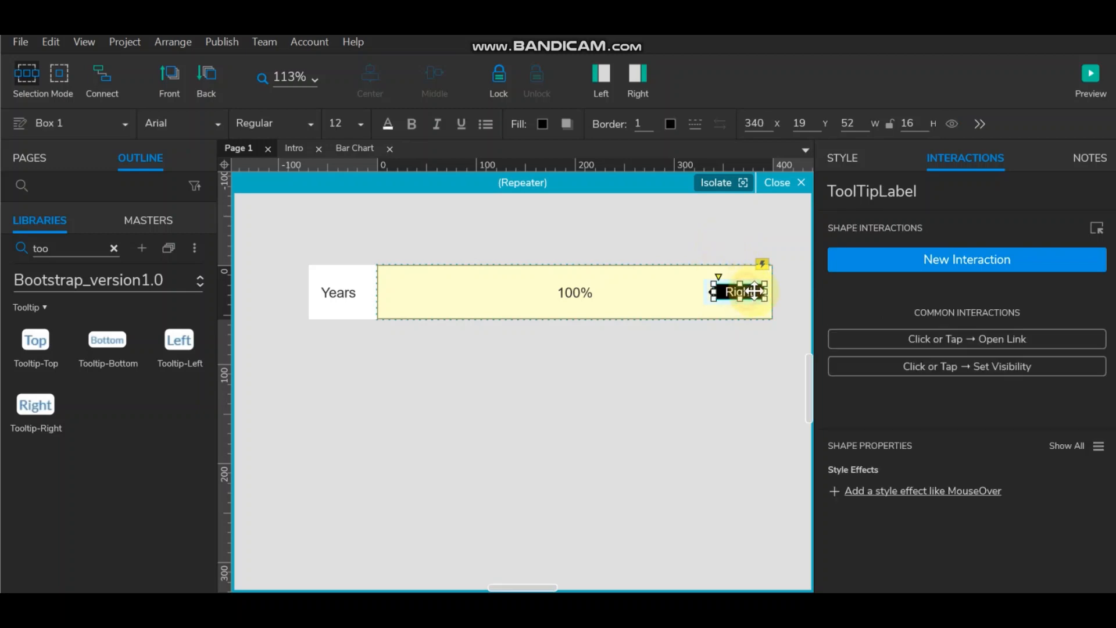
pyautogui.click(944, 190)
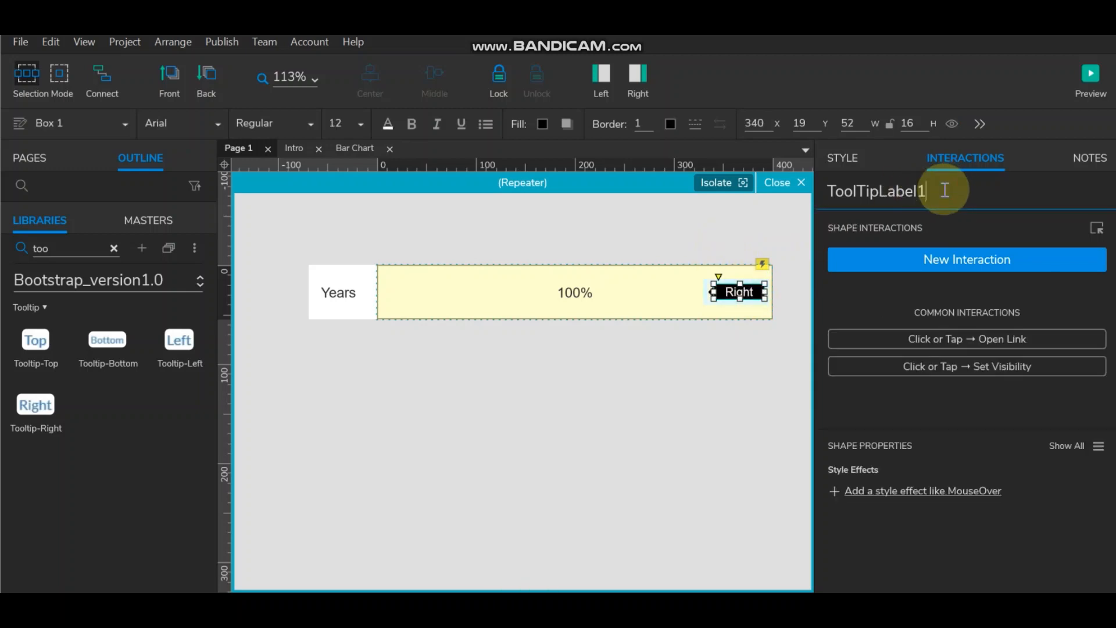
# - Add ToolTipLabel1 as a target of the Set Text action in the repeater's Per case
pyautogui.click(733, 381)
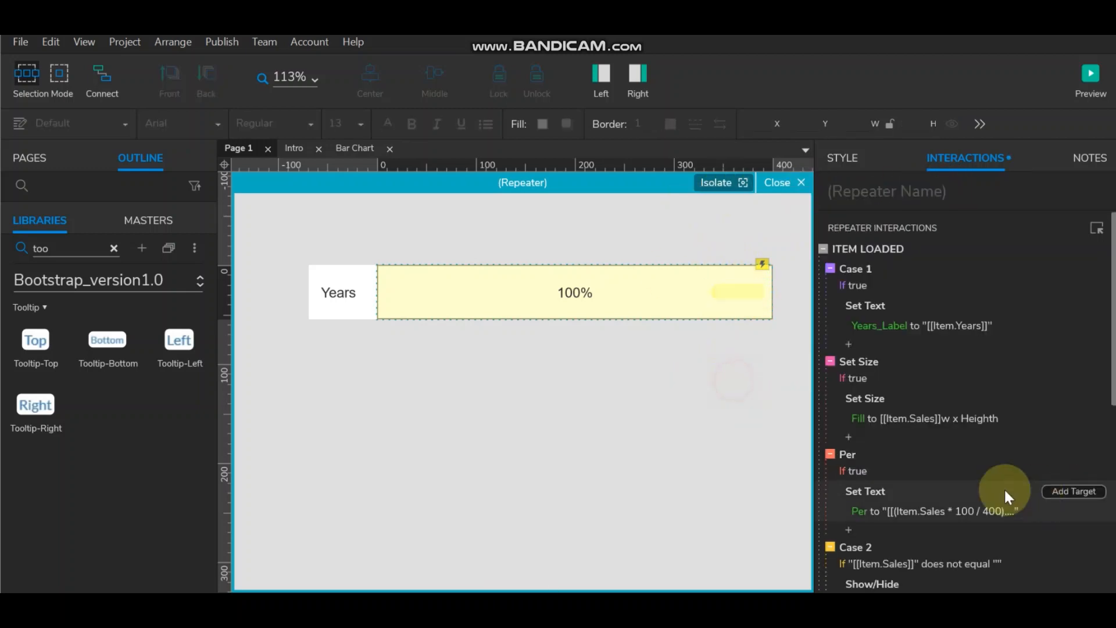
pyautogui.scroll(-3, 952, 410)
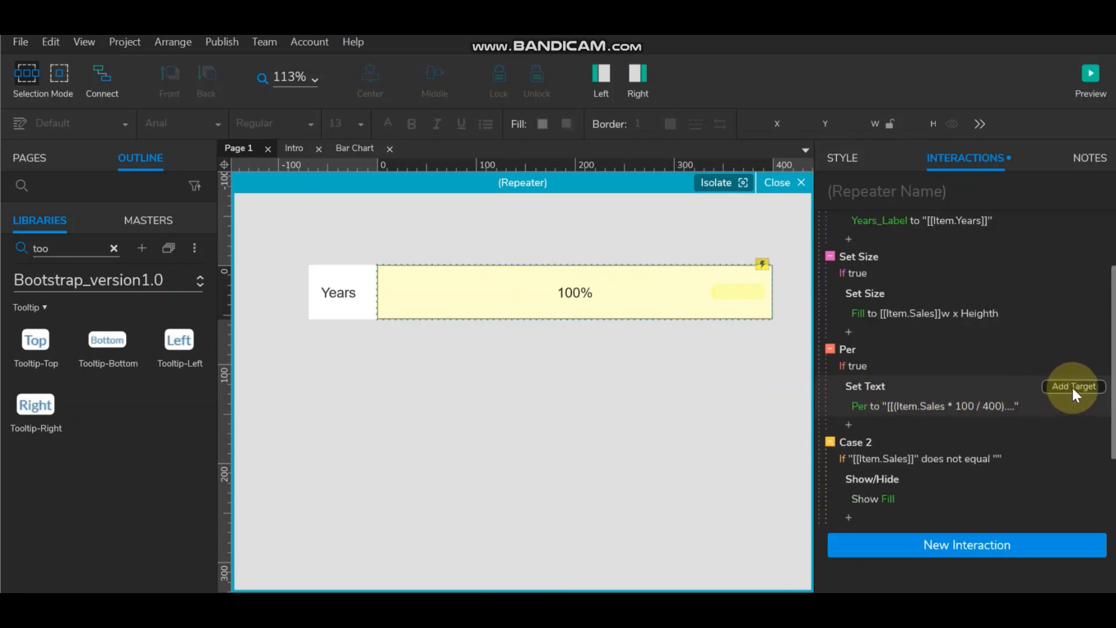
pyautogui.click(1071, 385)
pyautogui.write('ToolTipLabel1')
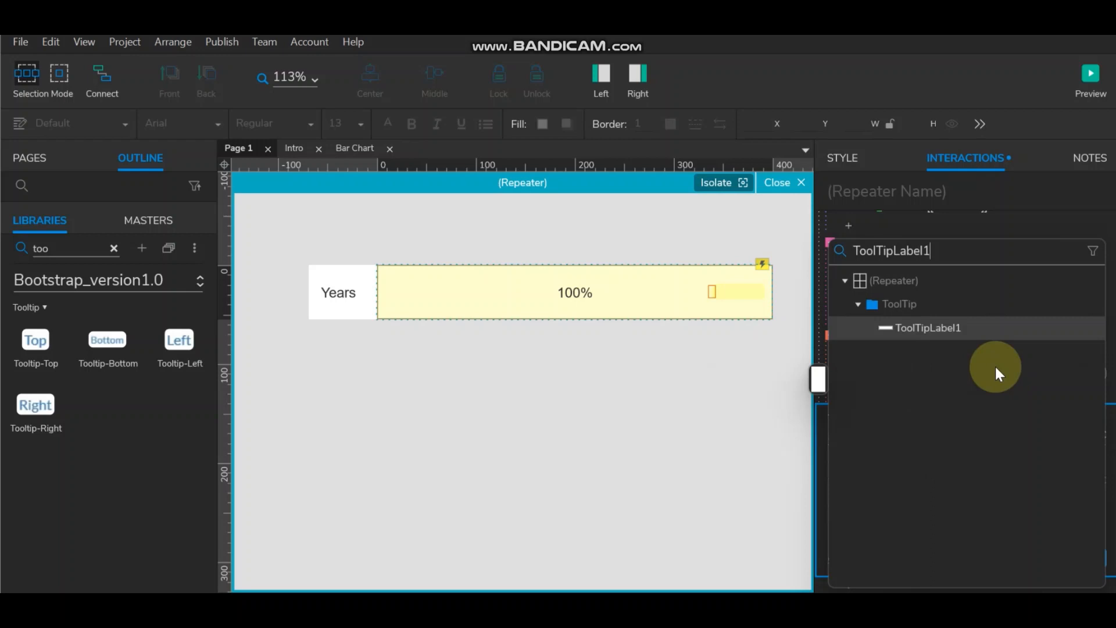
pyautogui.click(950, 331)
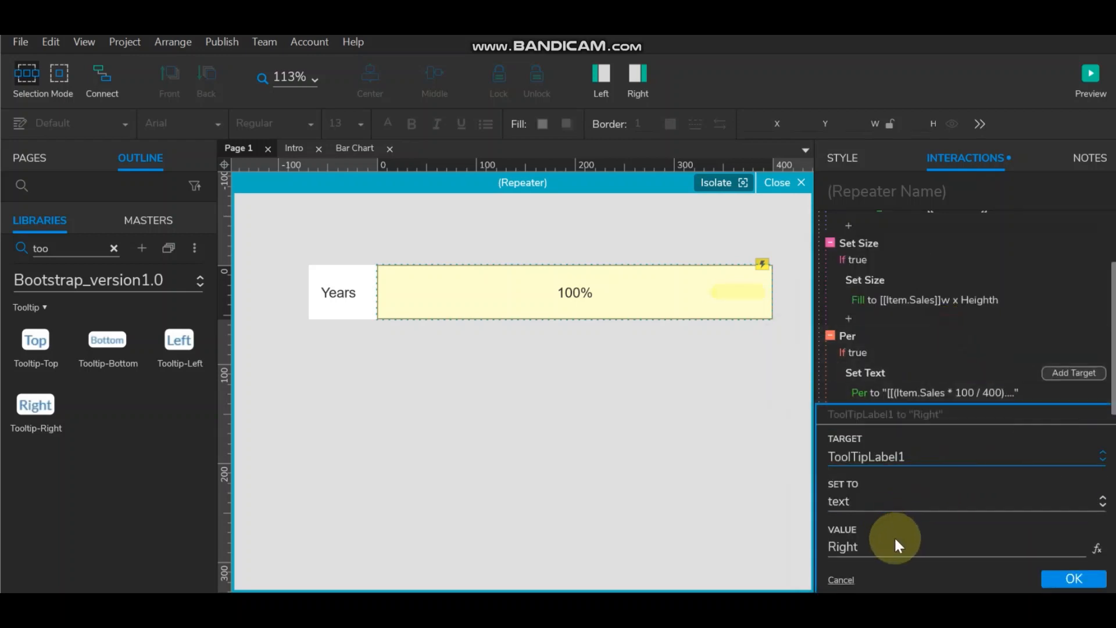
pyautogui.click(1074, 578)
# - Copy Per's text value [[(Item.Sales * 100 / 400).toFixed(2)]]% and use it as ToolTipLabel1's value in the Set Text action
pyautogui.click(984, 396)
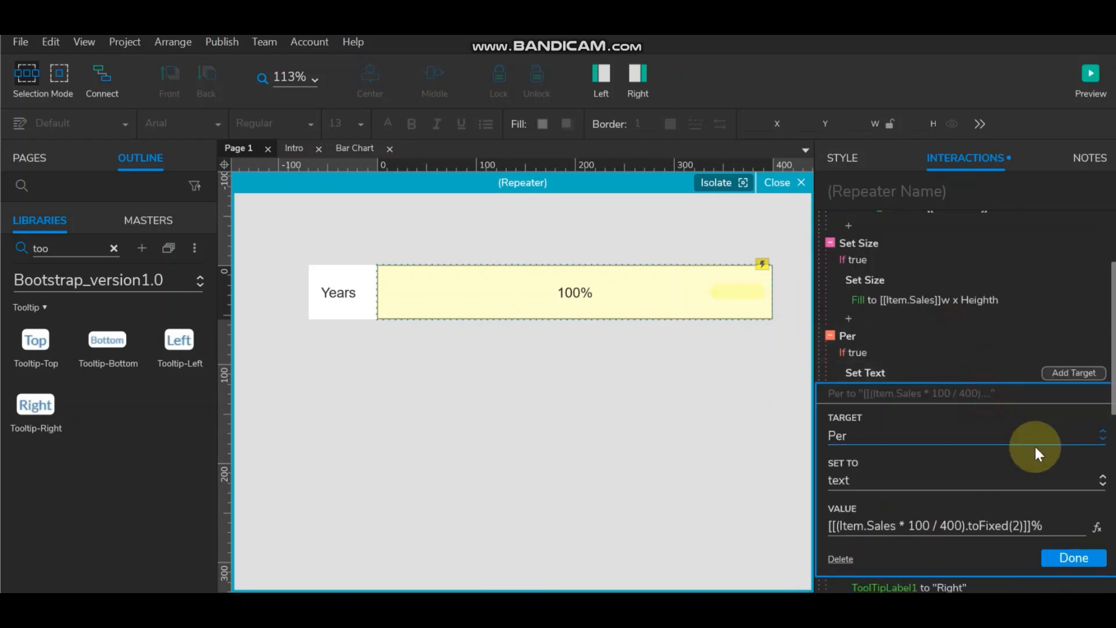
pyautogui.moveTo(1071, 526); pyautogui.dragTo(768, 529)
pyautogui.hotkey('ctrl', 'c')
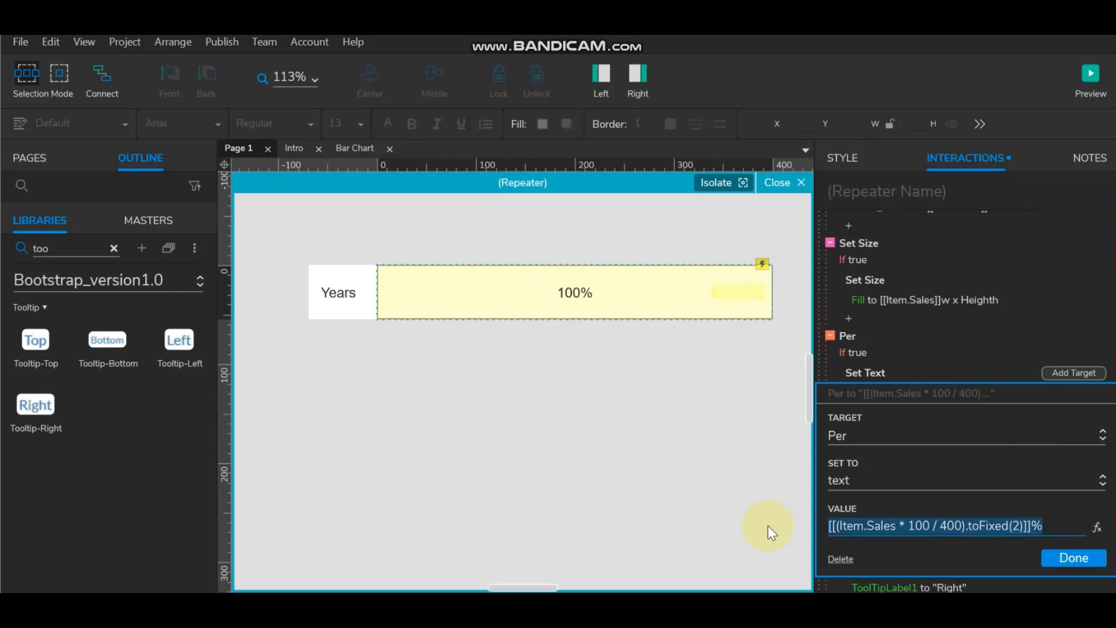
pyautogui.click(1074, 557)
pyautogui.click(921, 413)
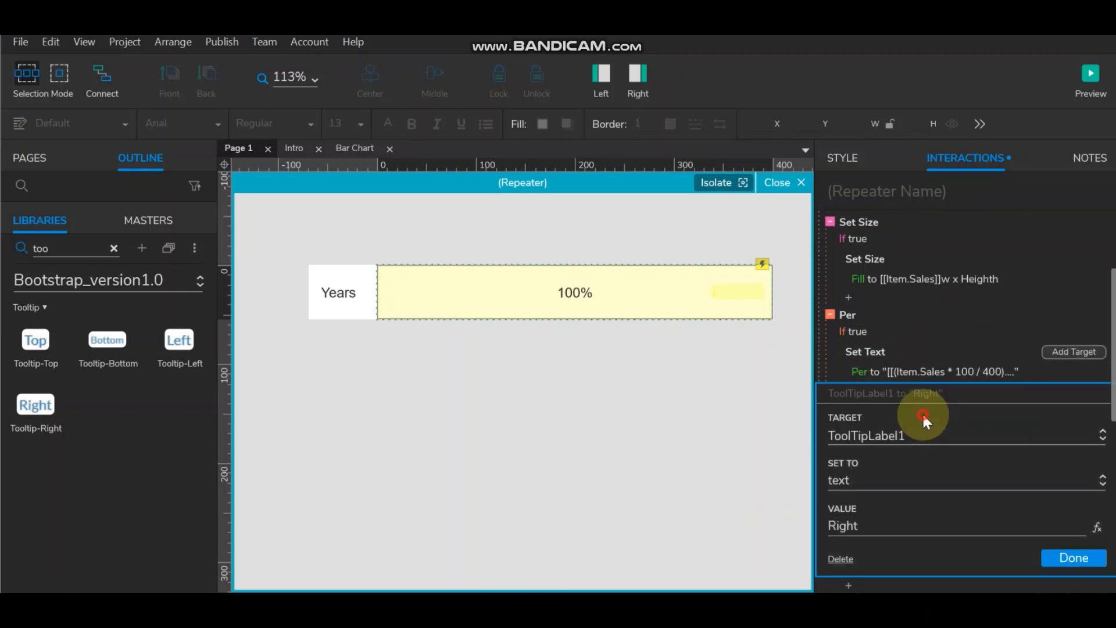
pyautogui.moveTo(876, 529); pyautogui.dragTo(692, 529)
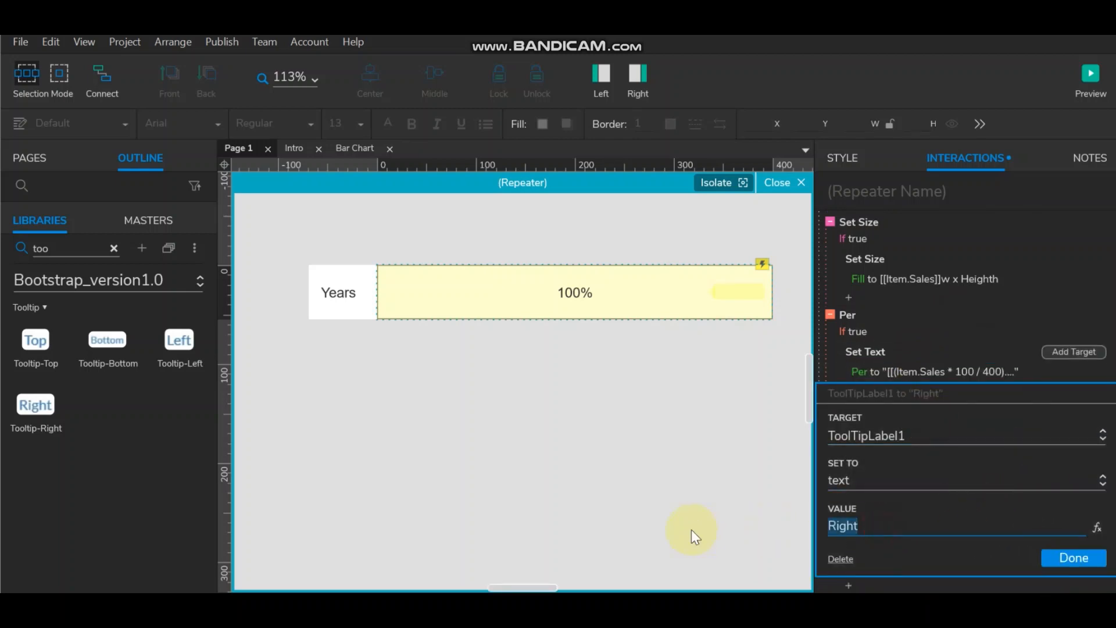
pyautogui.hotkey('ctrl', 'v')
pyautogui.click(1056, 562)
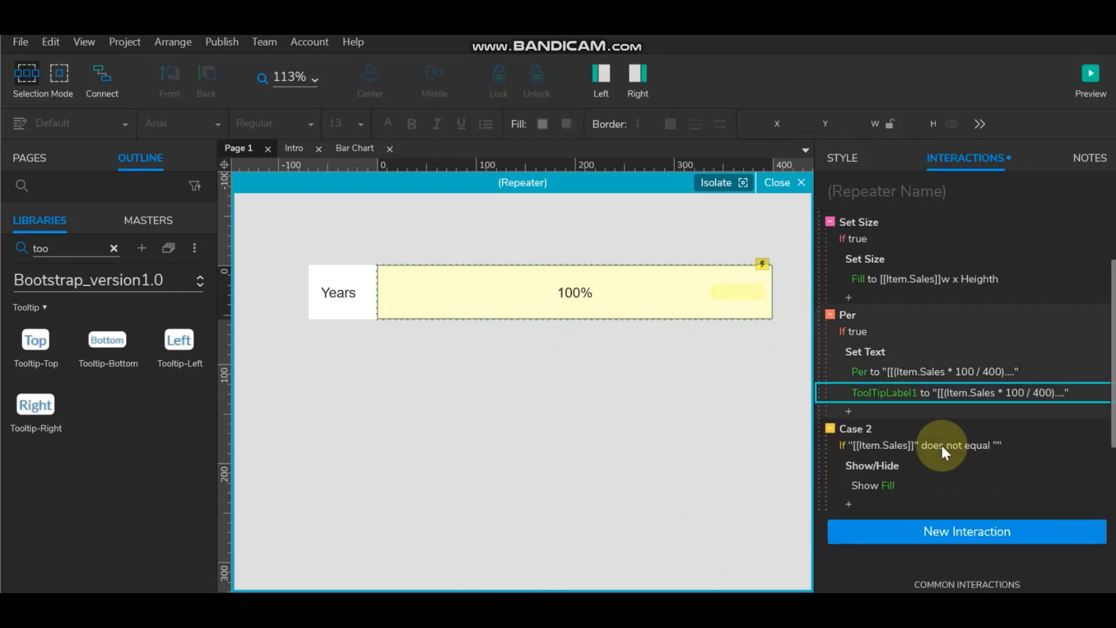
# - Preview the page in the browser and check the hover tooltips on the horizontal chart's 2023 to 2019 bars
pyautogui.click(1090, 81)
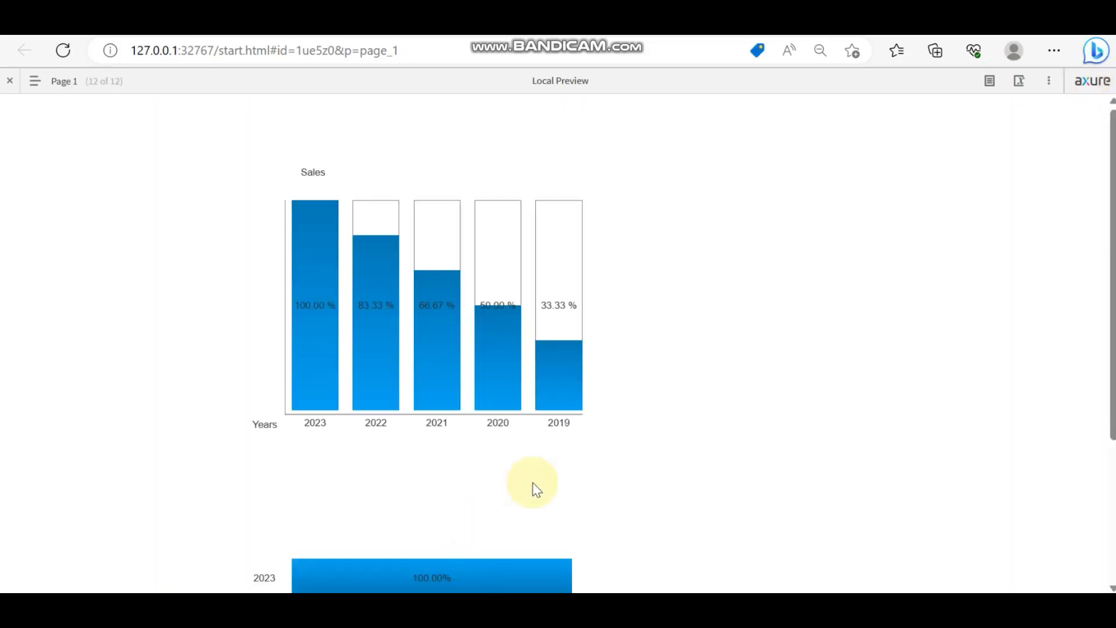
pyautogui.scroll(-3, 797, 443)
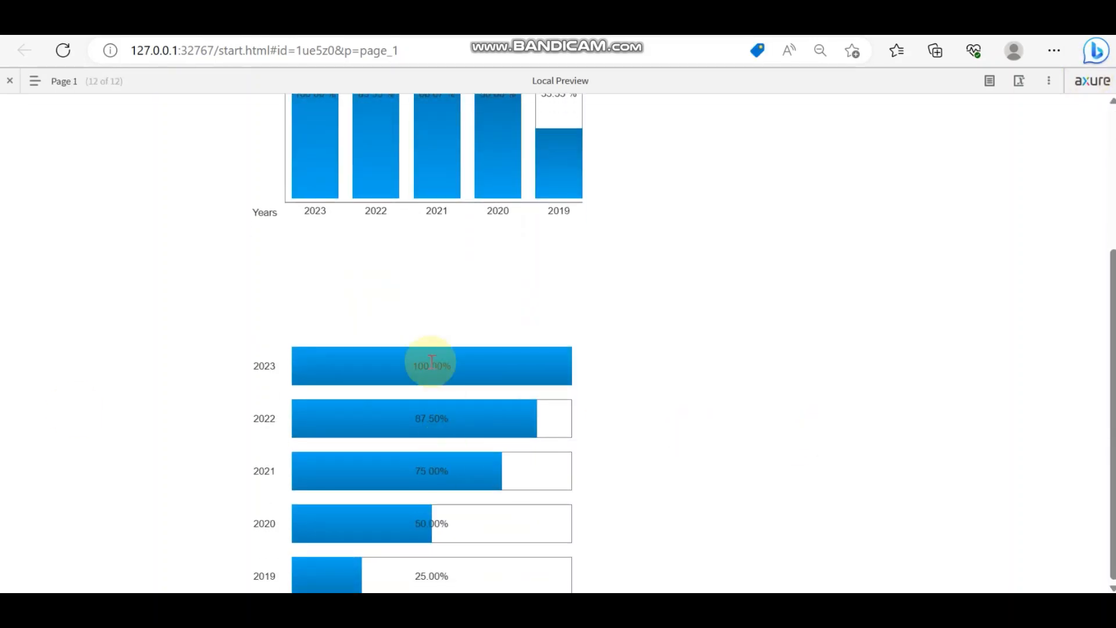
pyautogui.moveTo(482, 369)
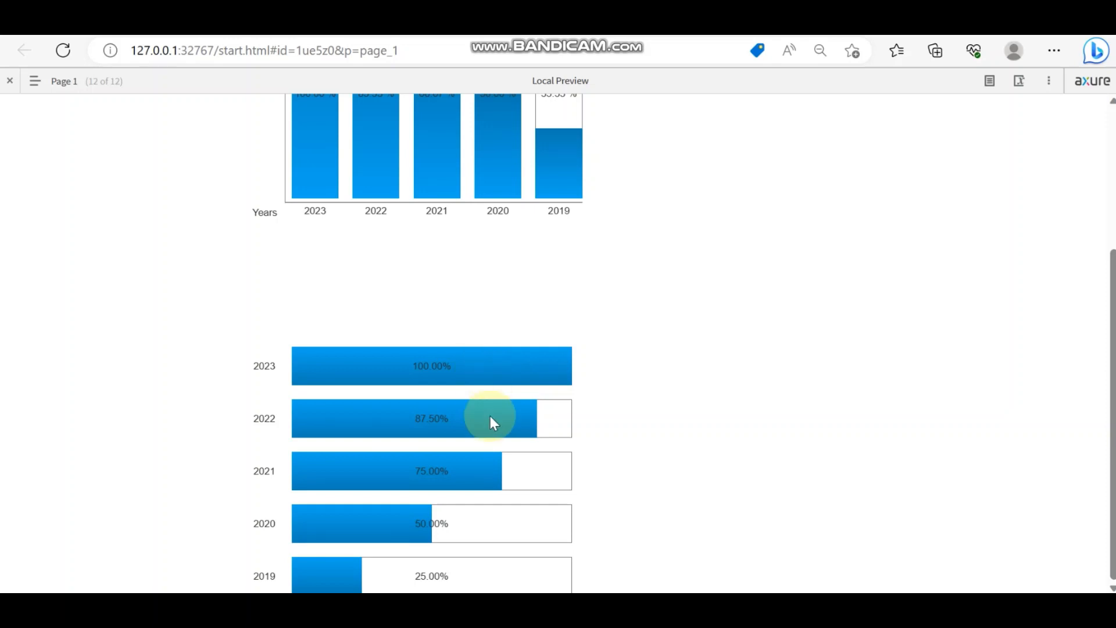
pyautogui.moveTo(490, 416)
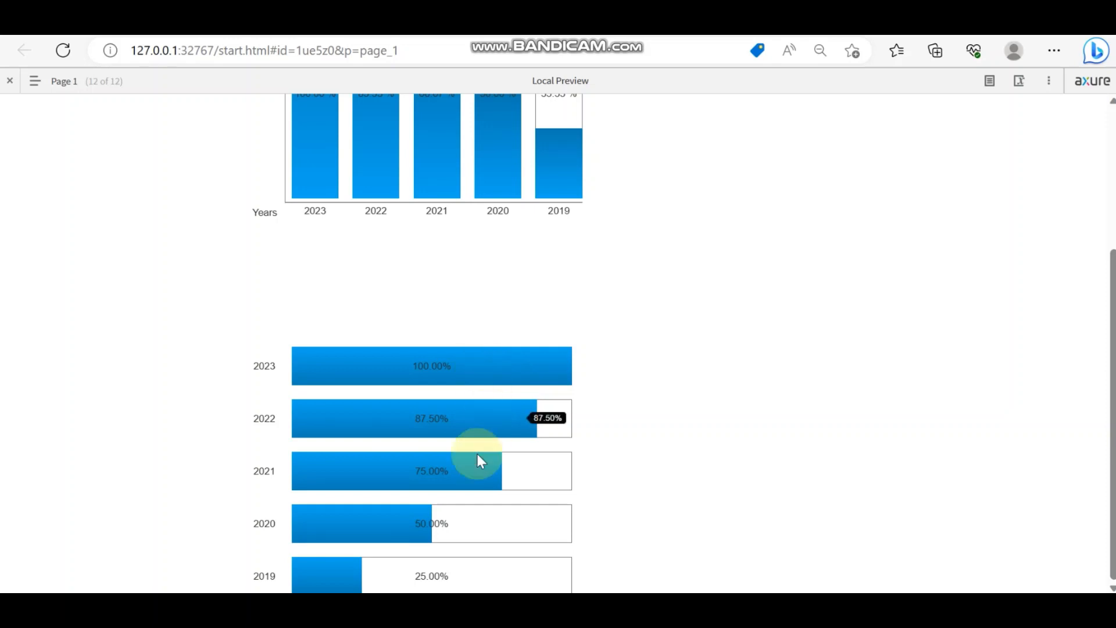
pyautogui.moveTo(472, 487)
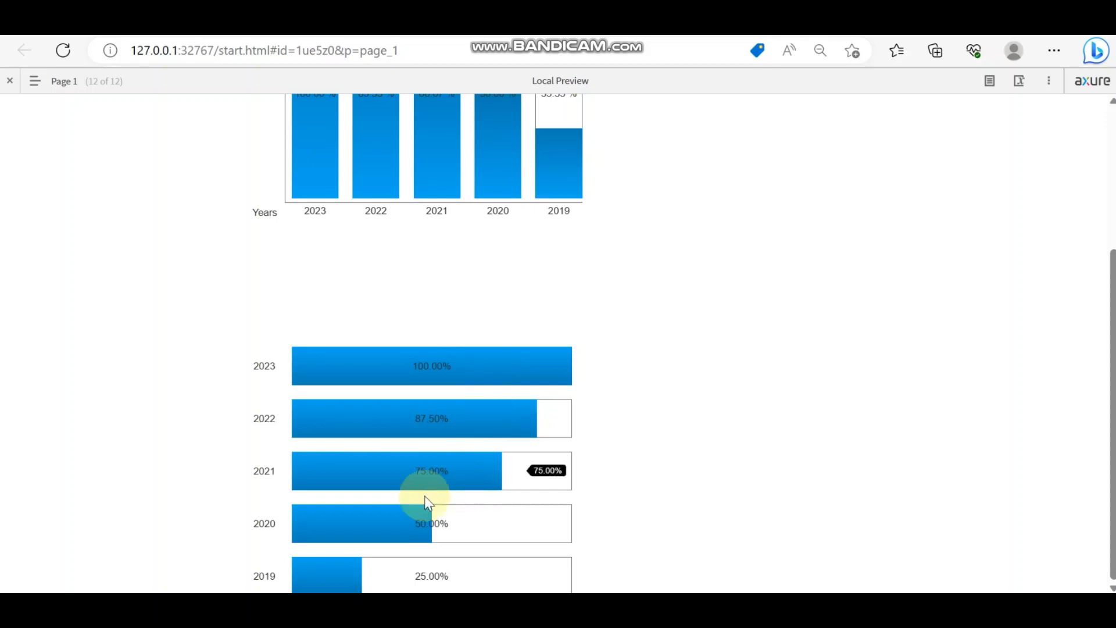
pyautogui.moveTo(380, 530)
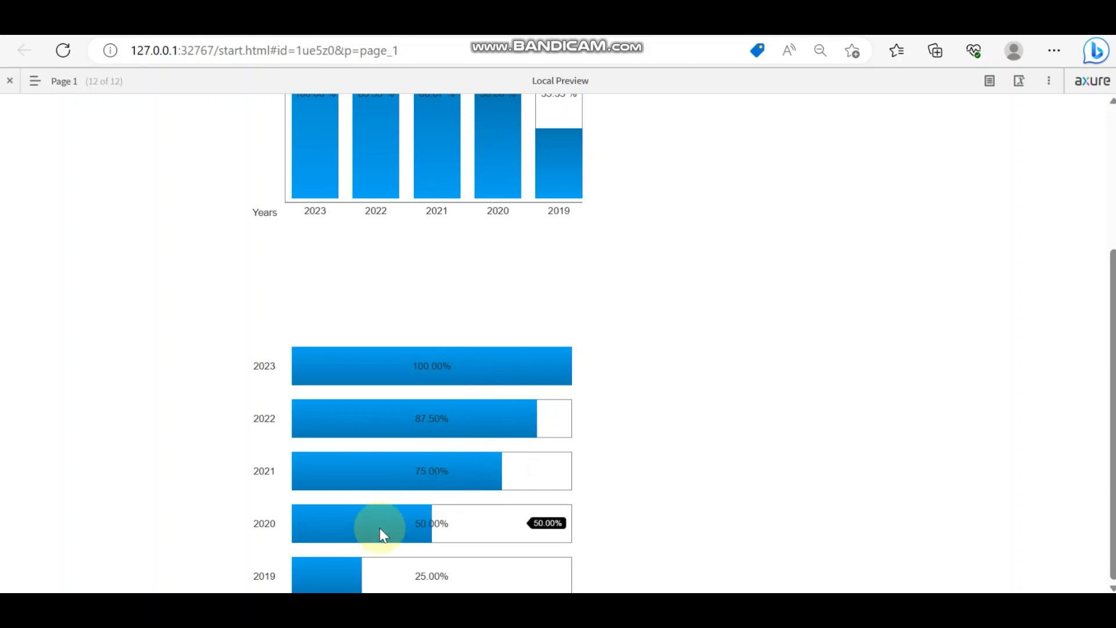
pyautogui.moveTo(333, 569)
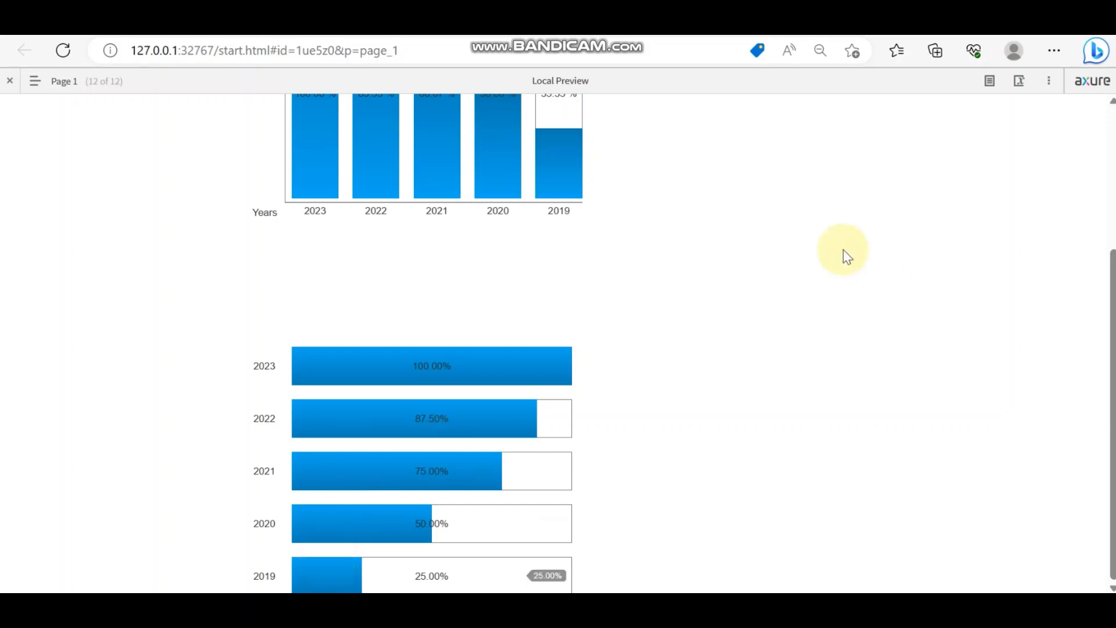
pyautogui.click(656, 608)
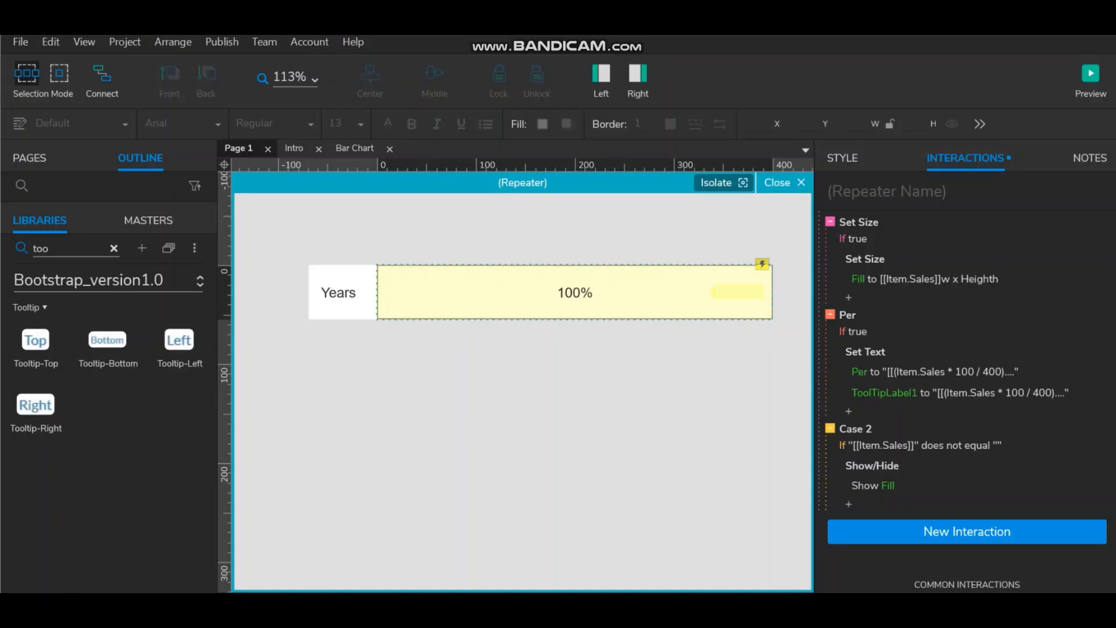
# - Close the repeater's editing view and list all widgets of the Default library with the search filter cleared
pyautogui.click(777, 185)
pyautogui.scroll(-5, 456, 368)
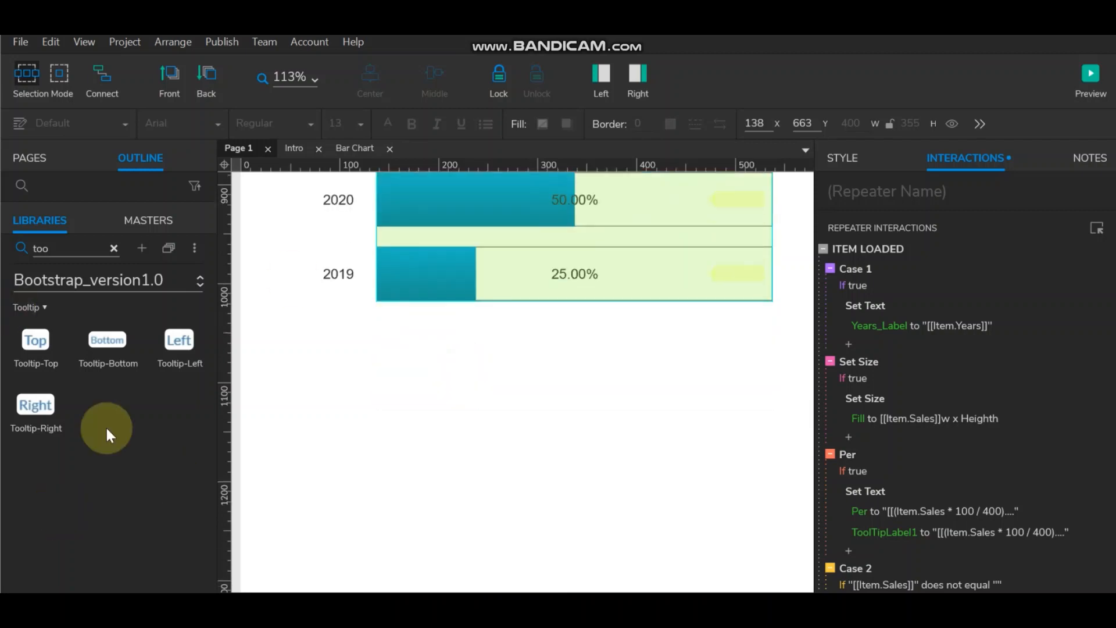
pyautogui.click(189, 293)
pyautogui.click(117, 330)
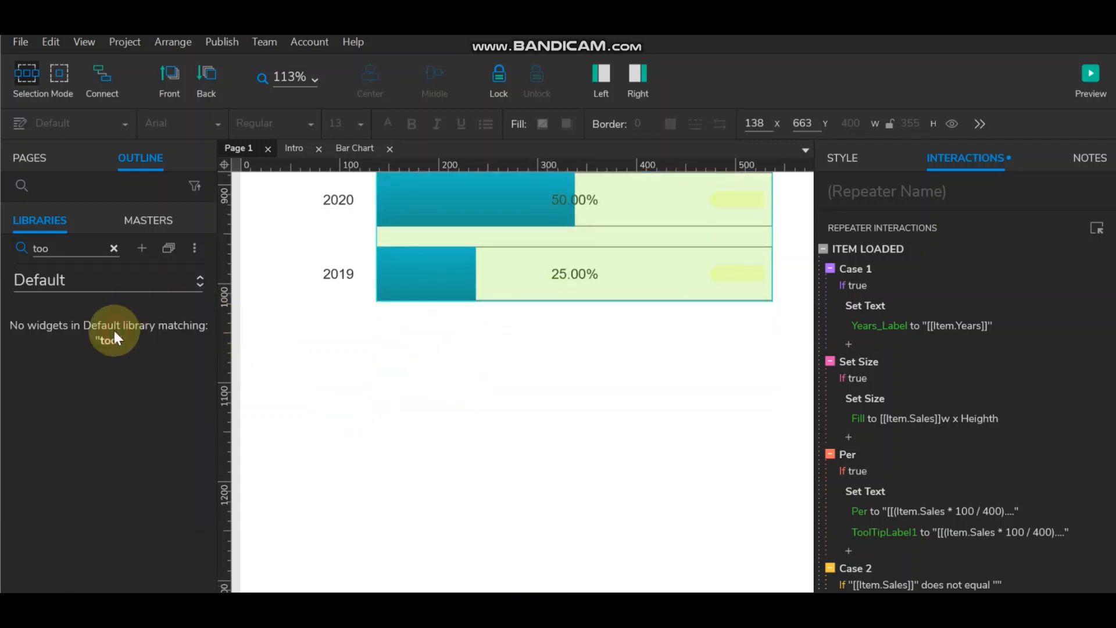
pyautogui.doubleClick(85, 248)
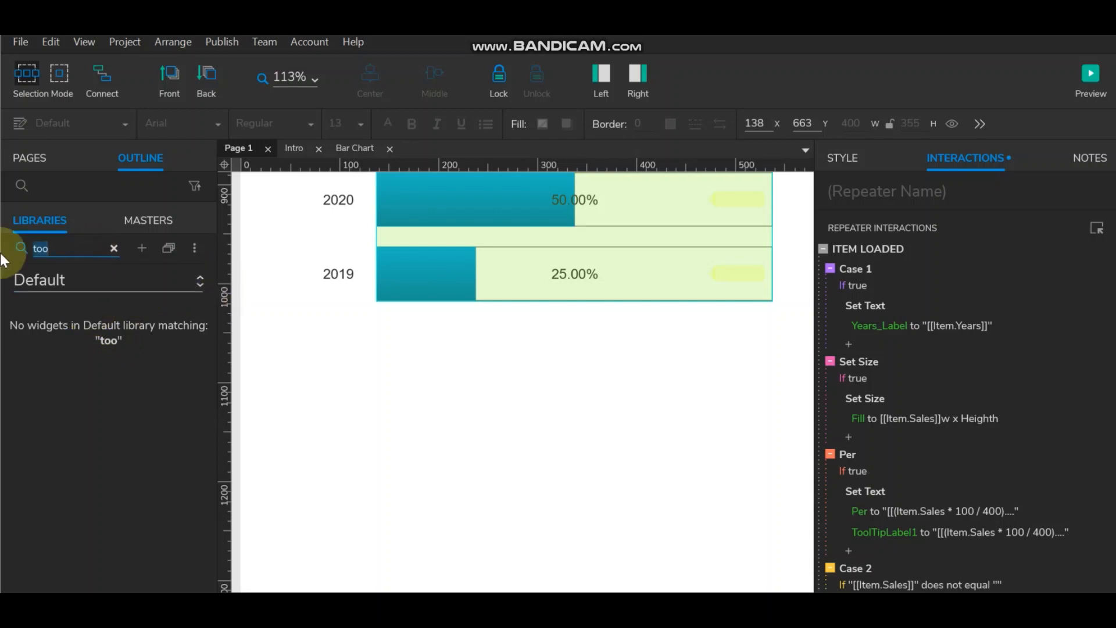
pyautogui.press('BackSpace')
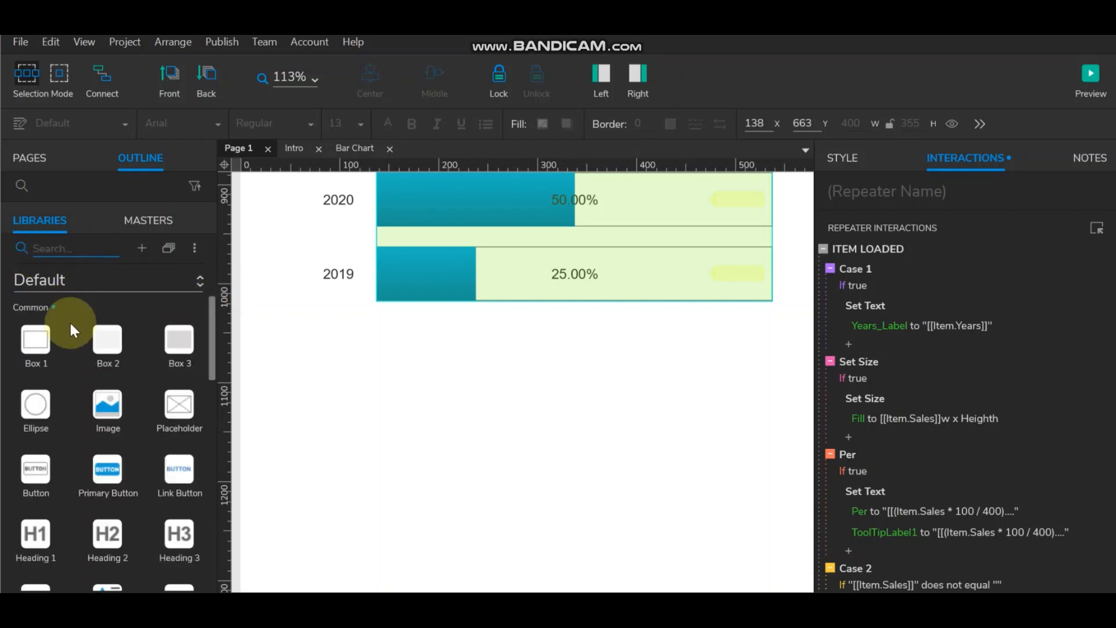
# - Place a borderless Box 1 rectangle, 664 px wide and 170 px high, below the horizontal chart
pyautogui.moveTo(35, 339); pyautogui.dragTo(331, 349)
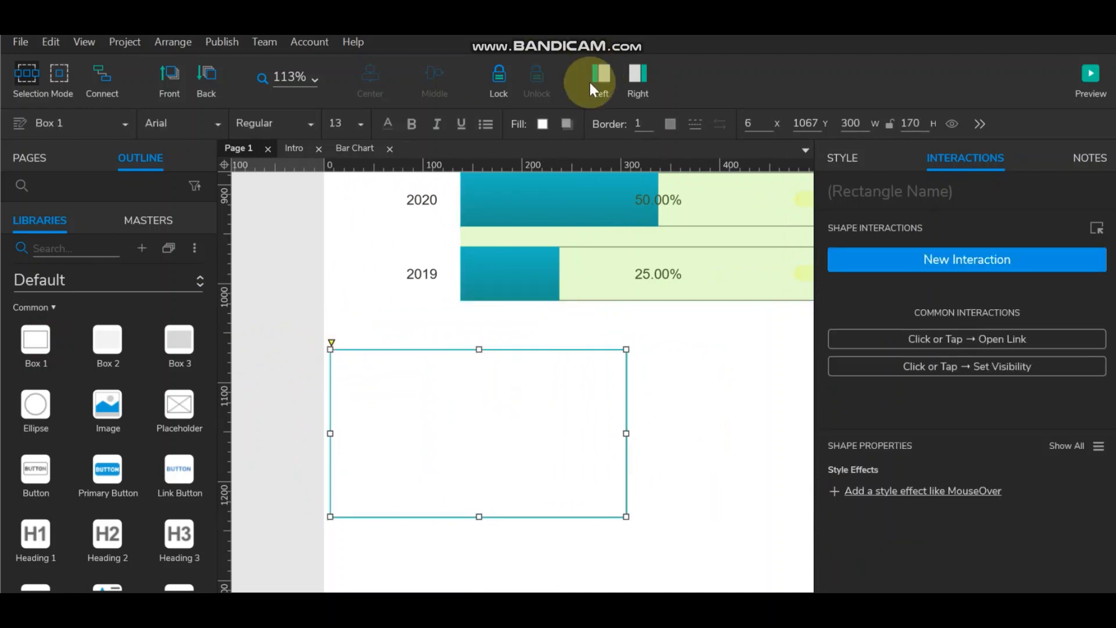
pyautogui.click(616, 90)
pyautogui.moveTo(408, 431); pyautogui.dragTo(769, 433)
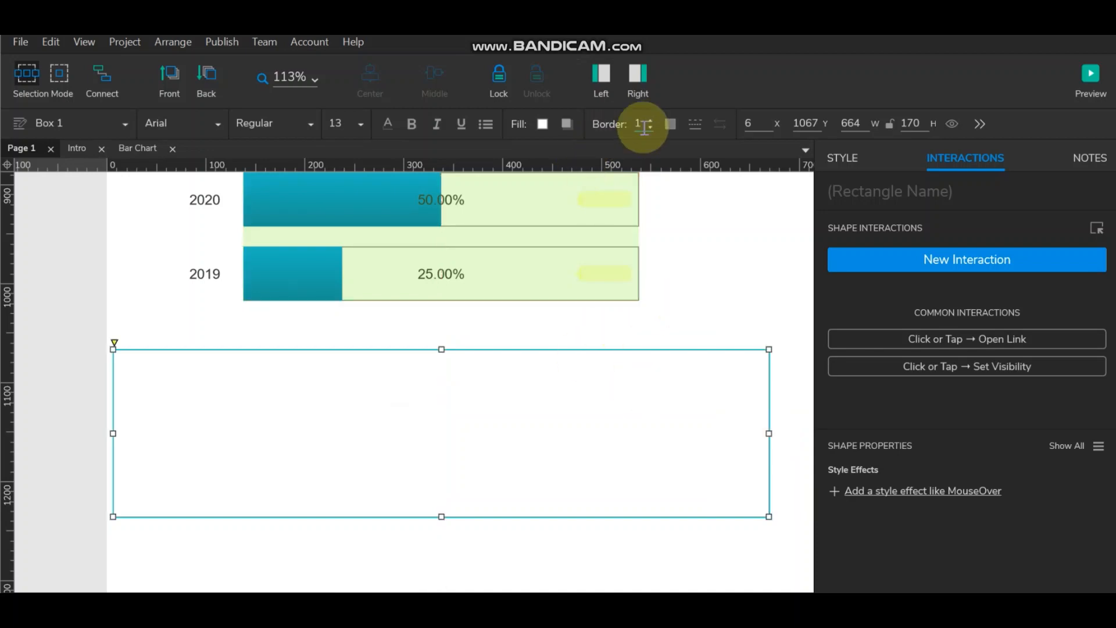
pyautogui.click(717, 229)
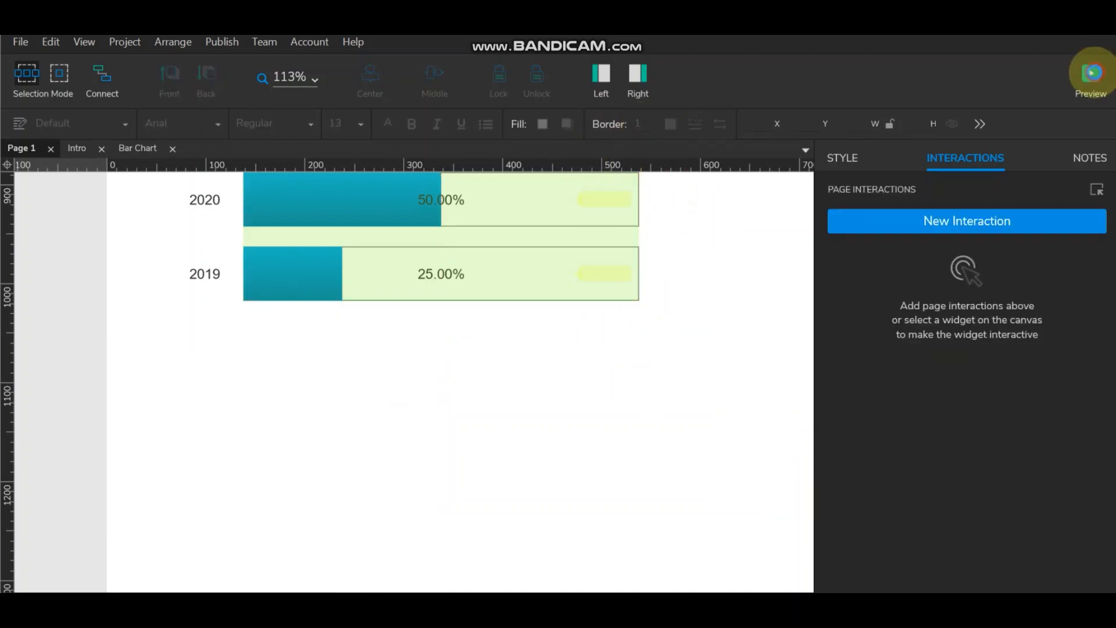
# - Preview the page in the browser, look over the vertical and horizontal charts, and return to Axure RP
pyautogui.click(1092, 76)
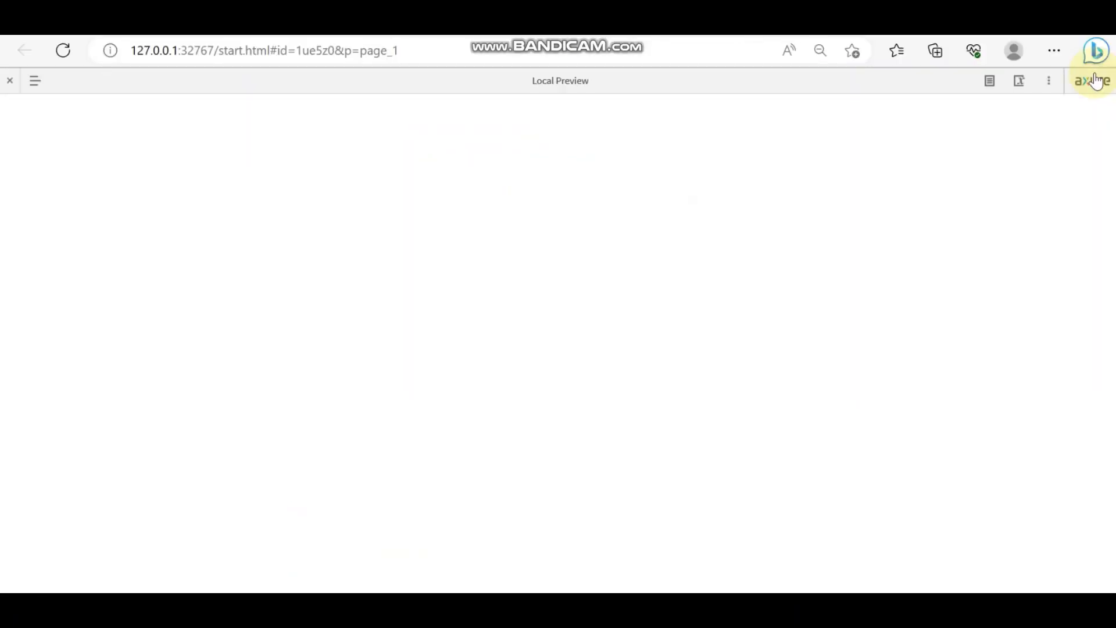
pyautogui.scroll(-6, 764, 512)
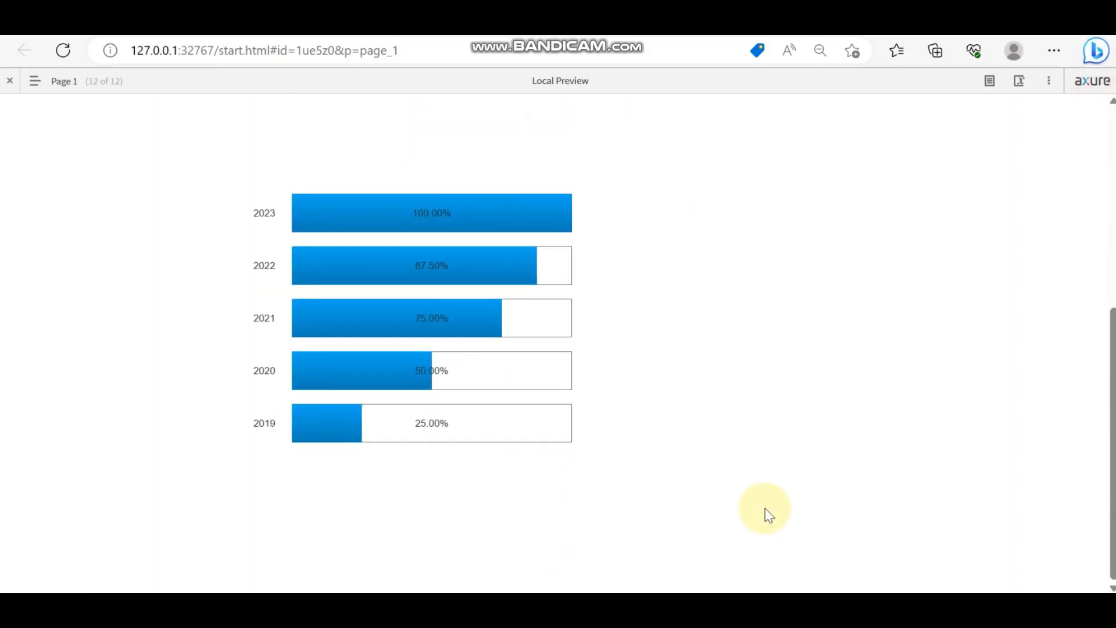
pyautogui.scroll(1, 766, 512)
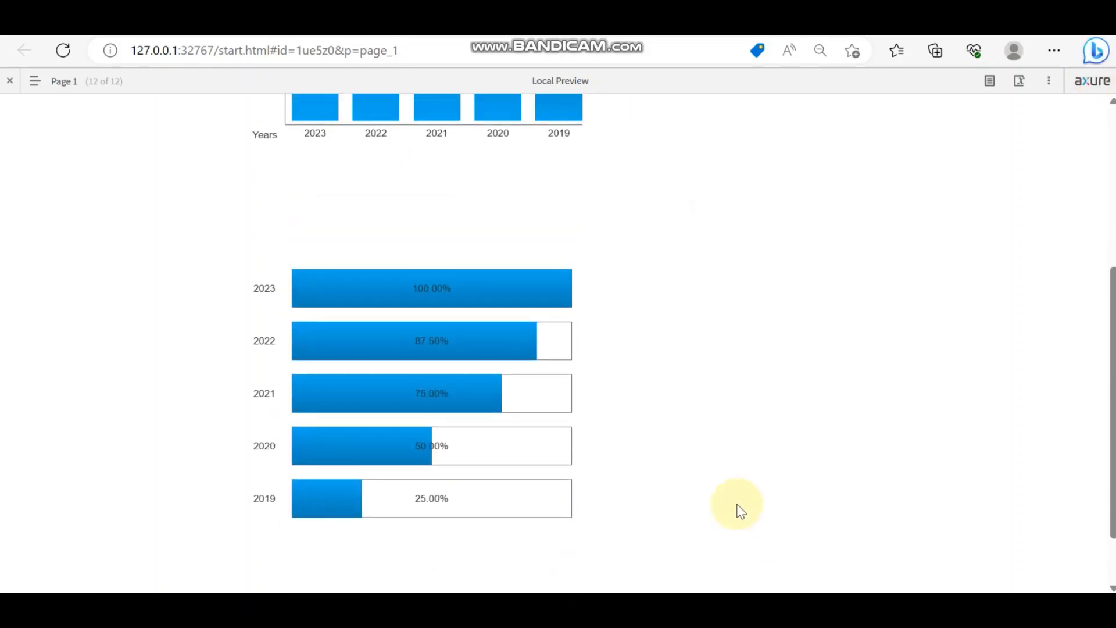
pyautogui.scroll(4, 740, 510)
pyautogui.scroll(-1, 773, 427)
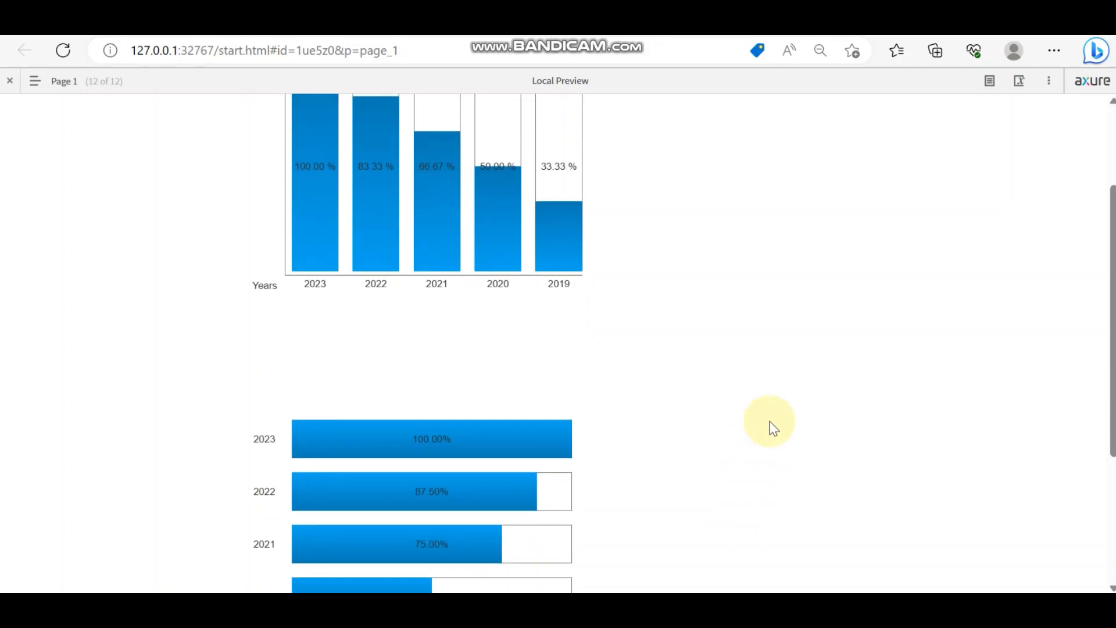
pyautogui.scroll(1, 772, 428)
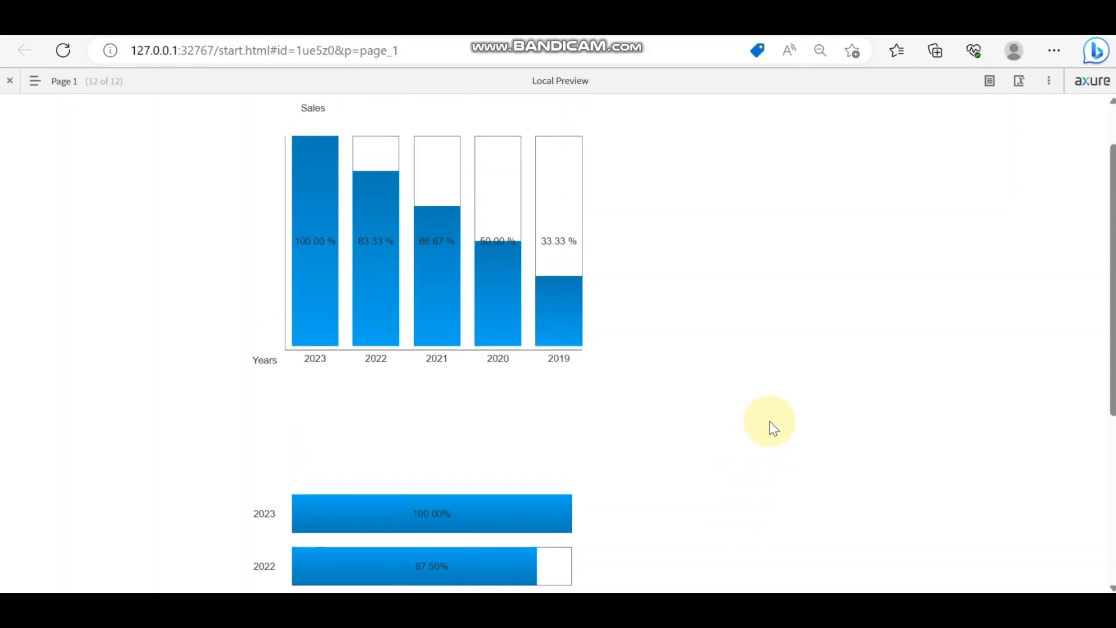
pyautogui.scroll(-1, 772, 428)
pyautogui.scroll(-2, 773, 427)
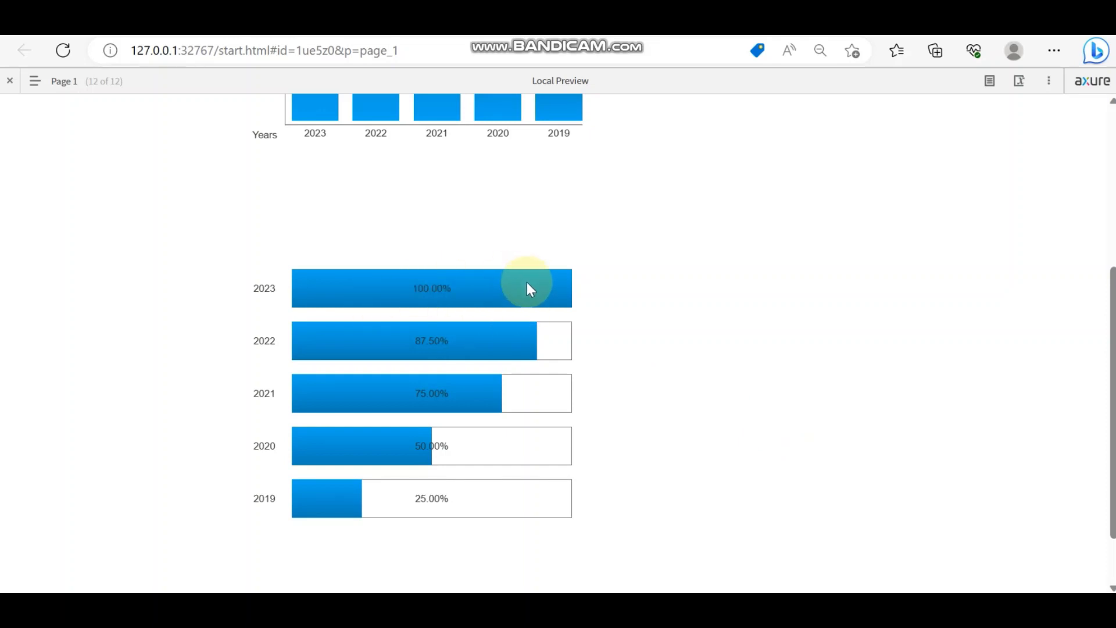
pyautogui.scroll(1, 529, 287)
pyautogui.scroll(3, 530, 288)
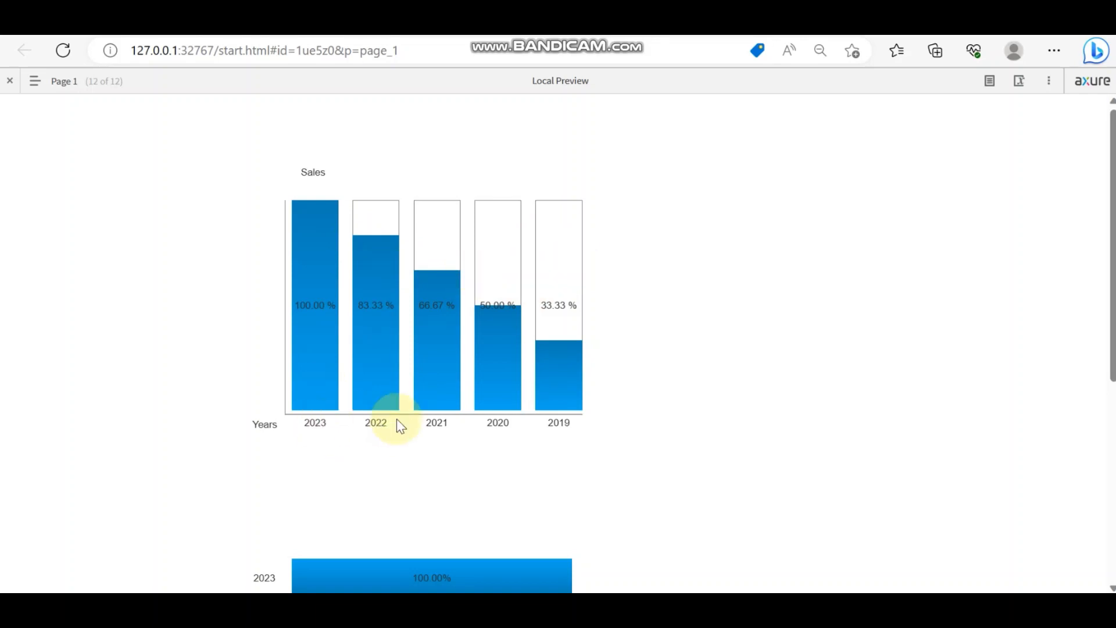
pyautogui.hotkey('alt', 'Tab')
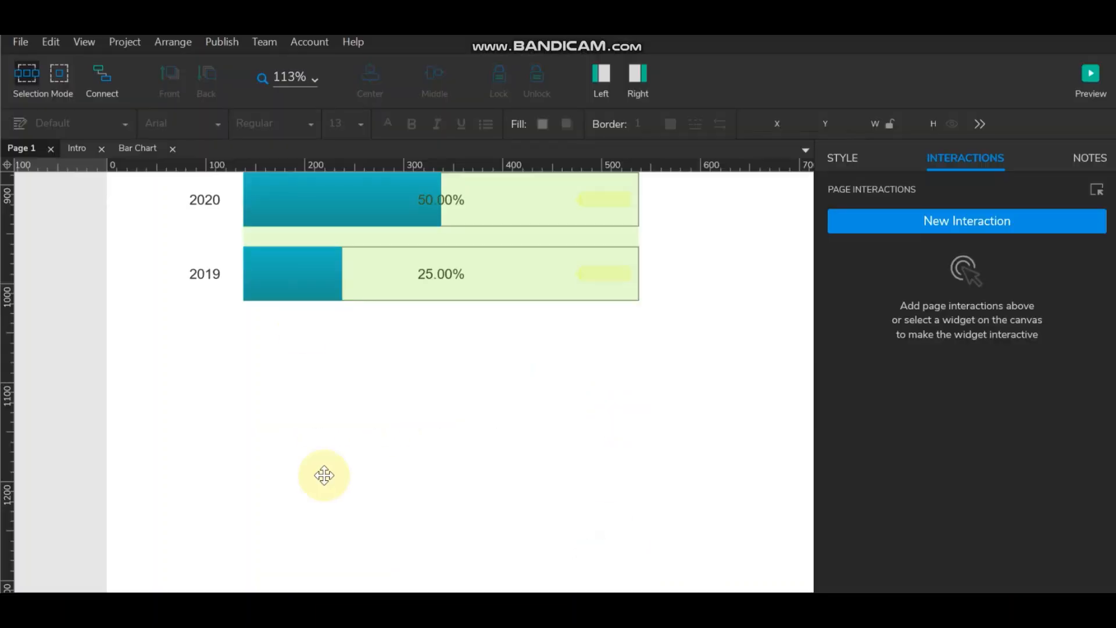
# - Review the horizontal chart repeater's data table and its Item Loaded cases, including the Set Size action for Fill
pyautogui.click(406, 248)
pyautogui.click(837, 159)
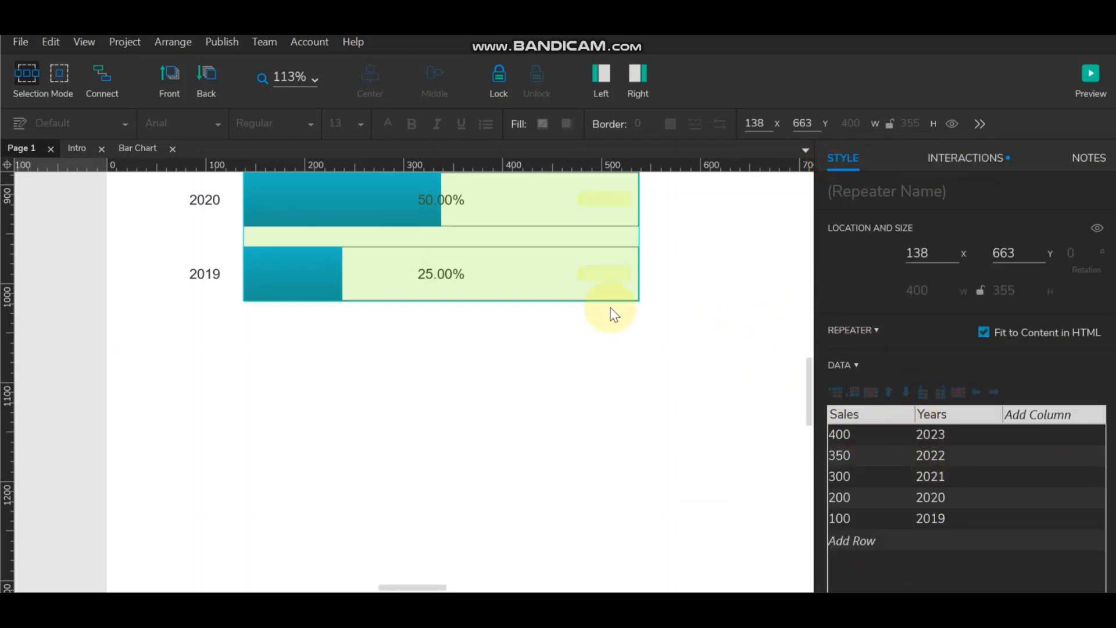
pyautogui.scroll(4, 608, 329)
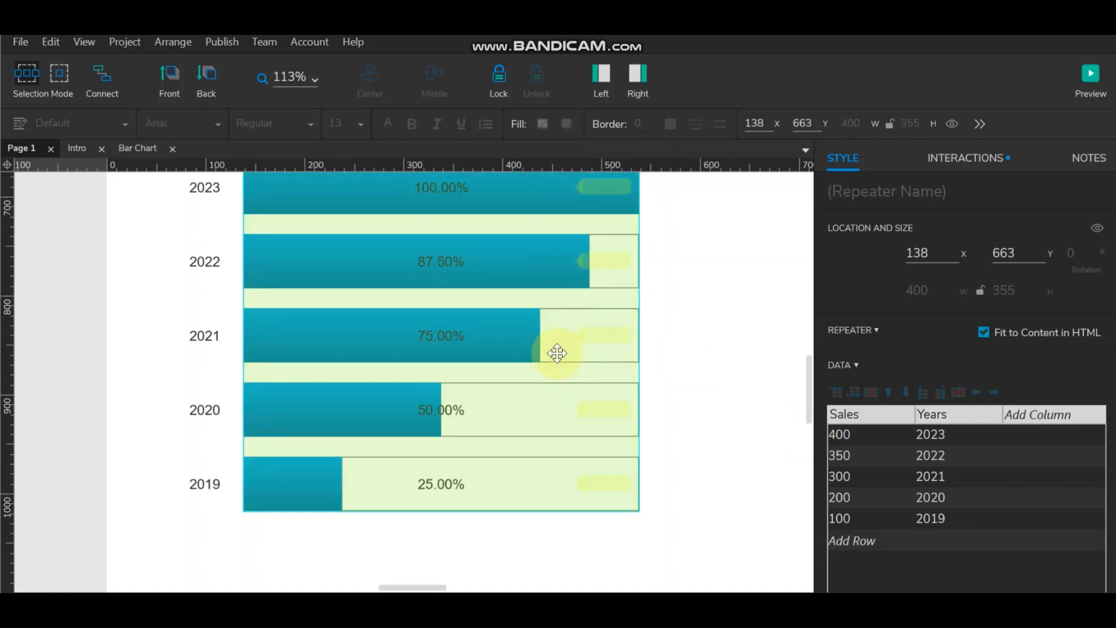
pyautogui.click(1000, 184)
pyautogui.click(984, 161)
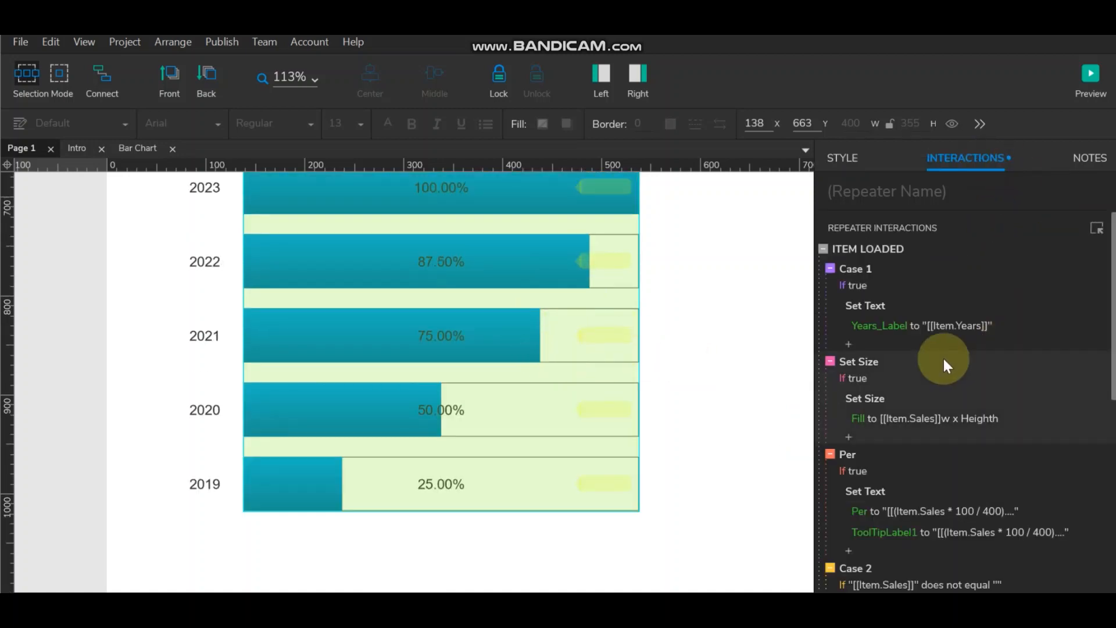
pyautogui.scroll(-2, 943, 372)
pyautogui.scroll(2, 889, 340)
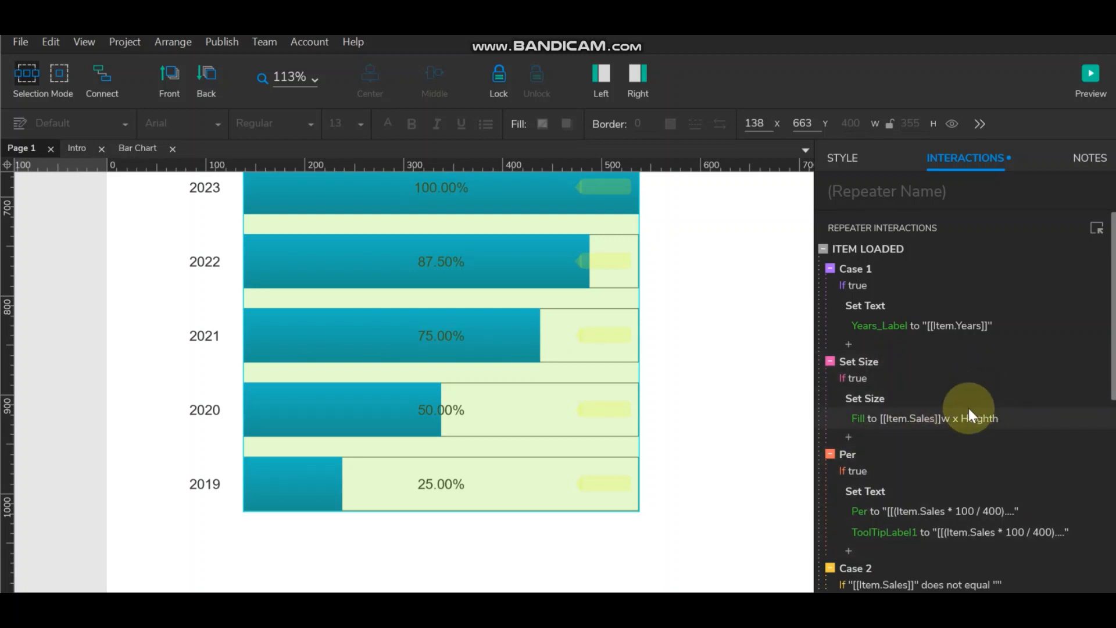
pyautogui.click(940, 415)
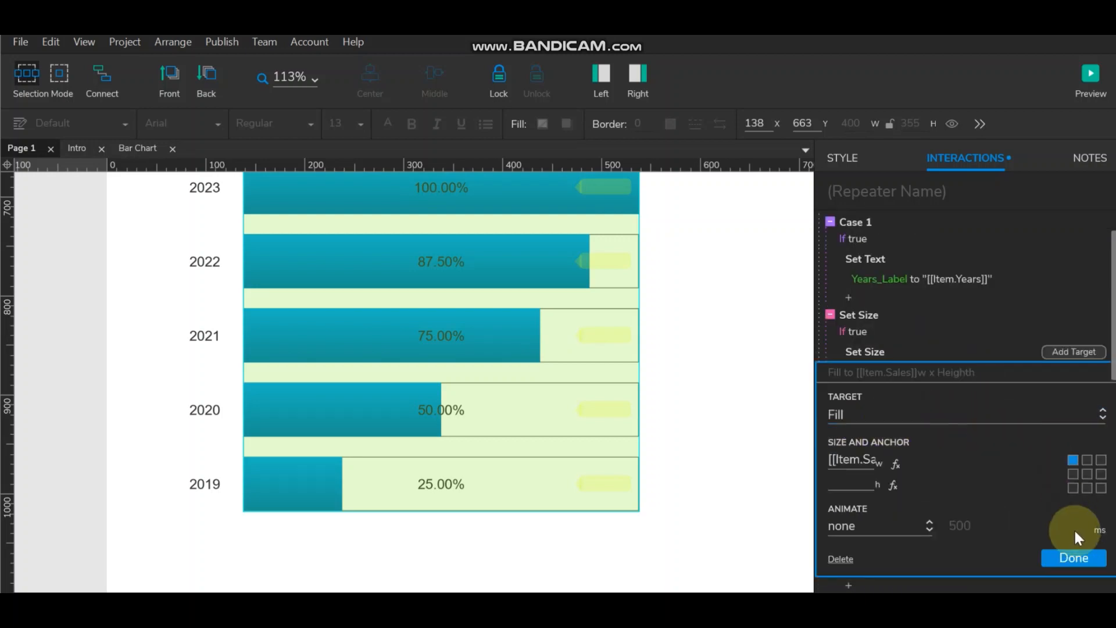
pyautogui.click(1083, 557)
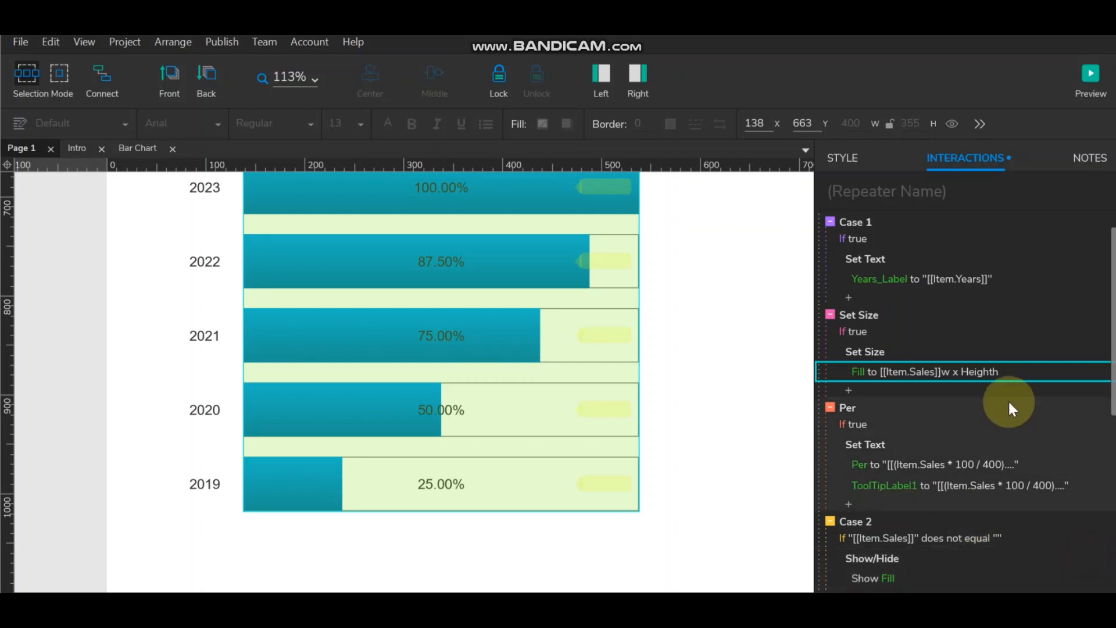
# - Look over the vertical chart on the canvas and preview the finished page in the browser once more
pyautogui.scroll(2, 506, 320)
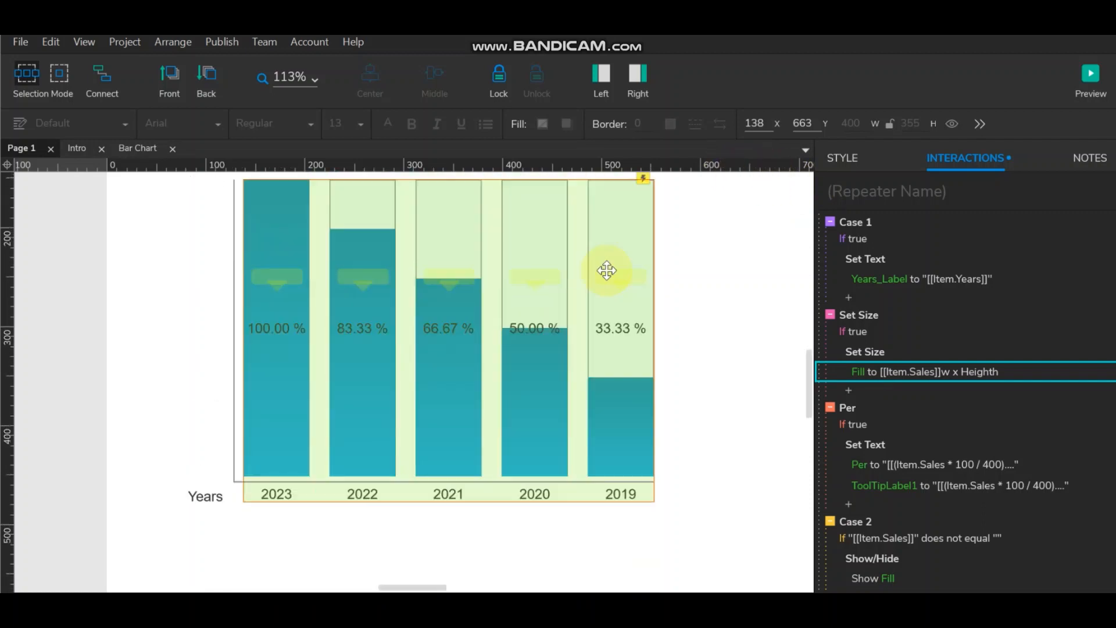
pyautogui.scroll(2, 608, 267)
pyautogui.click(1089, 73)
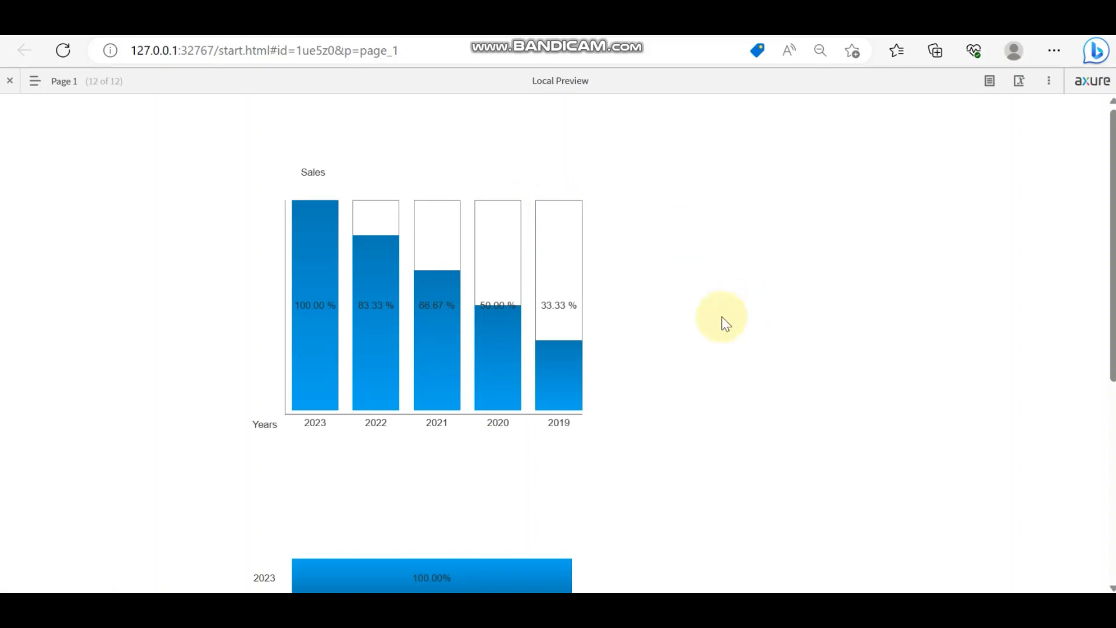
pyautogui.scroll(-1, 720, 320)
pyautogui.scroll(1, 723, 324)
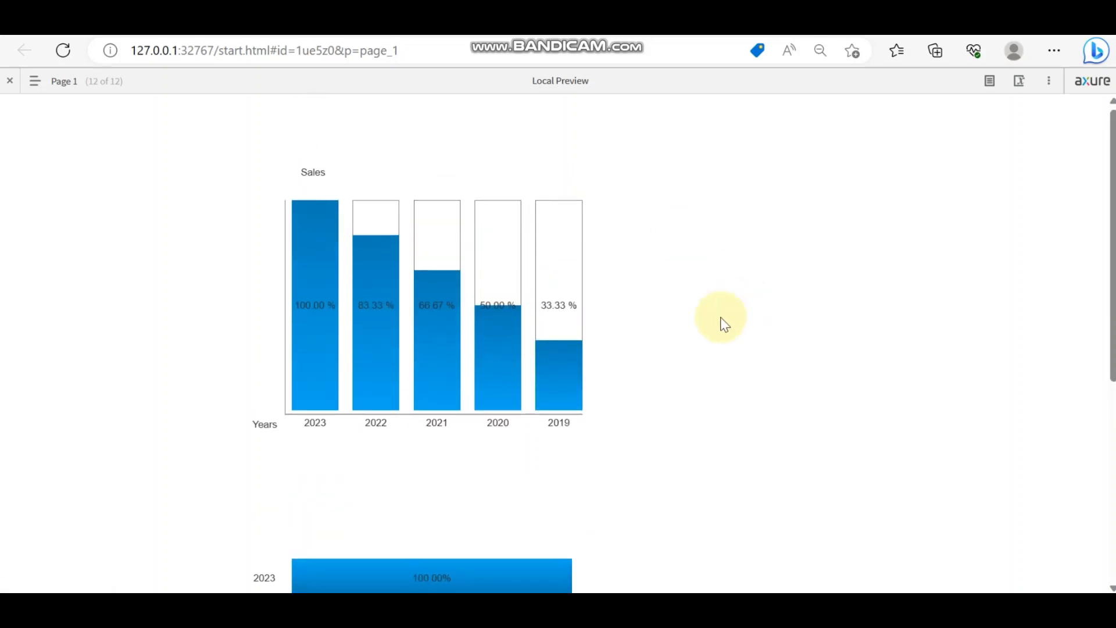